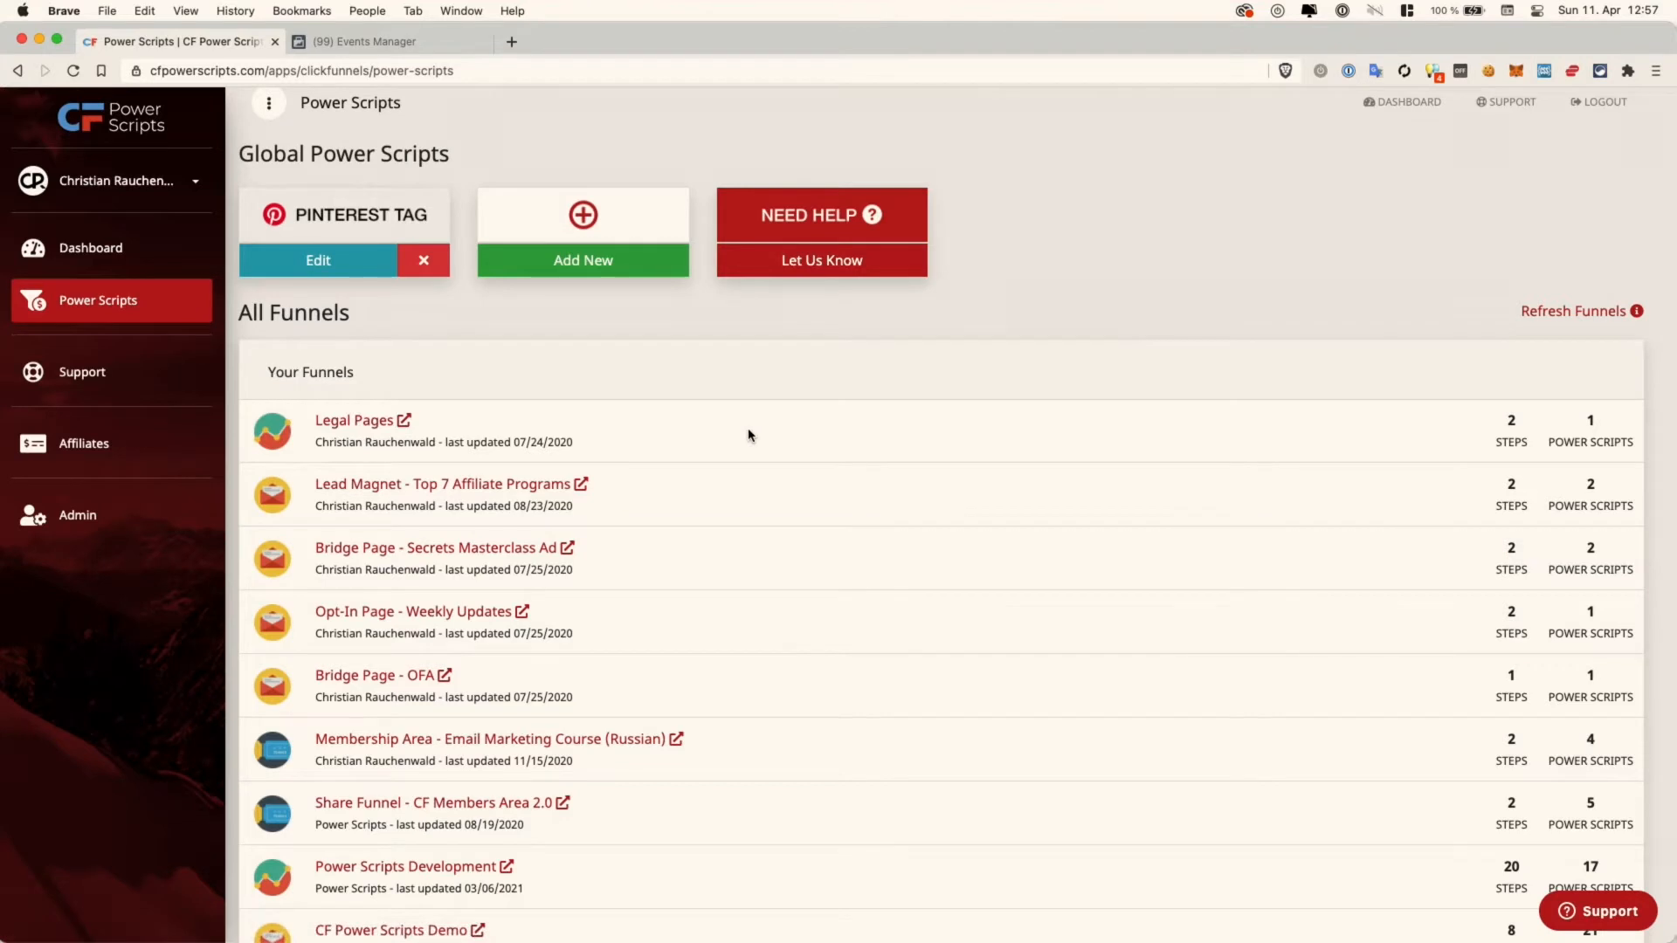
scroll(748, 435, down, 5)
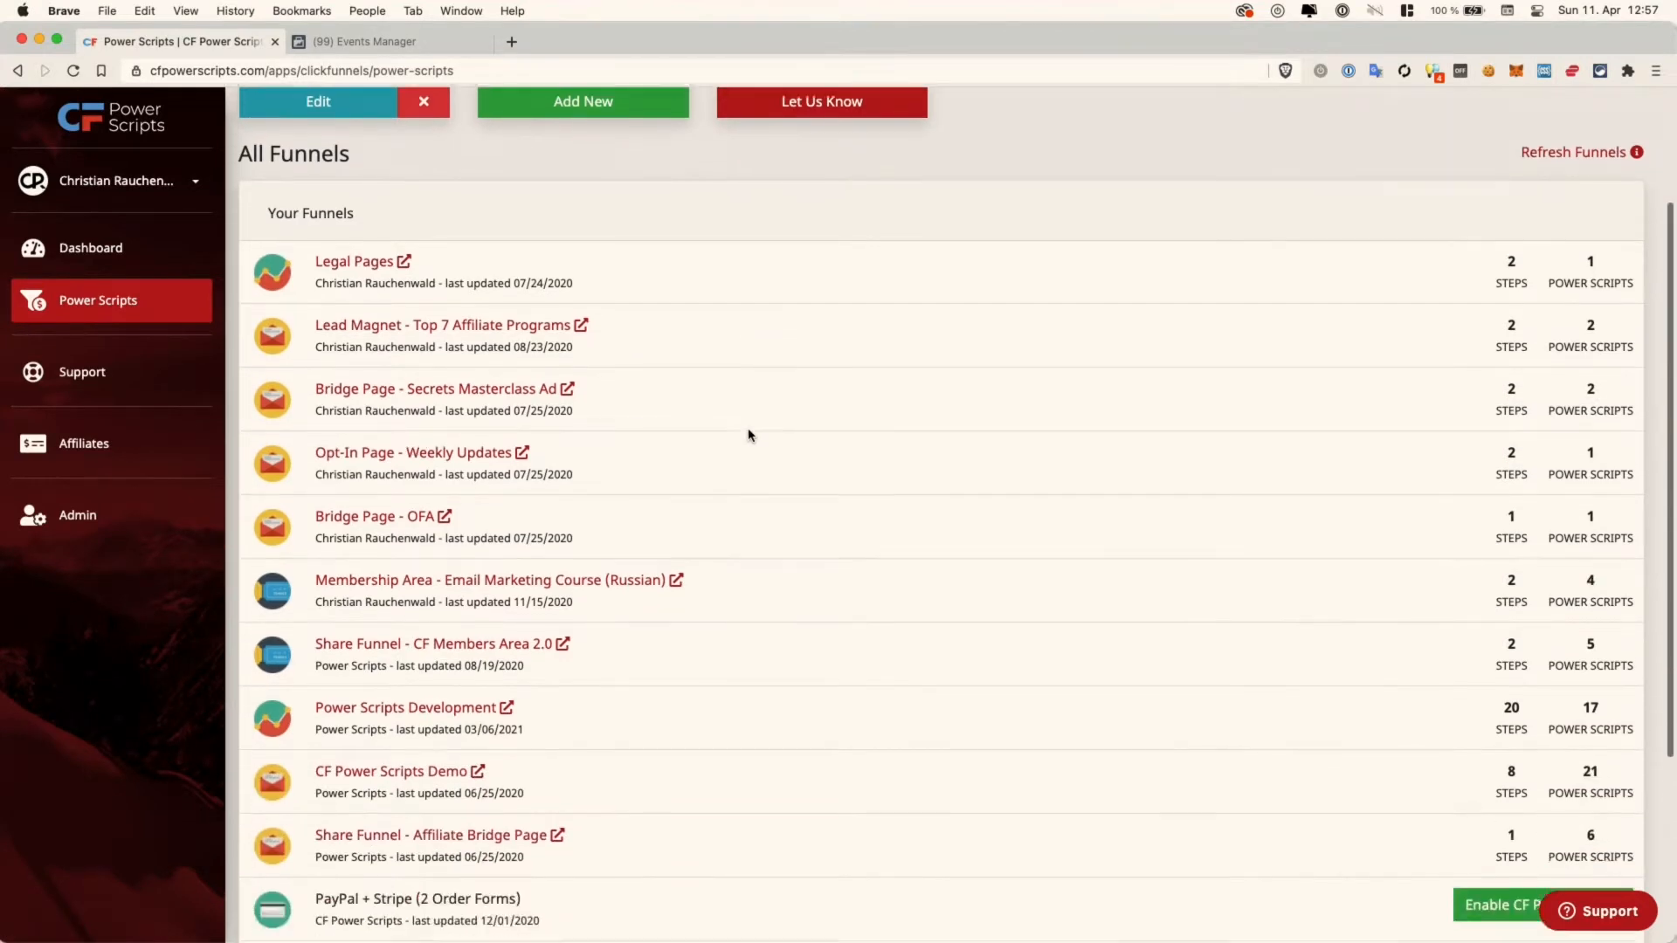
scroll(749, 435, down, 2)
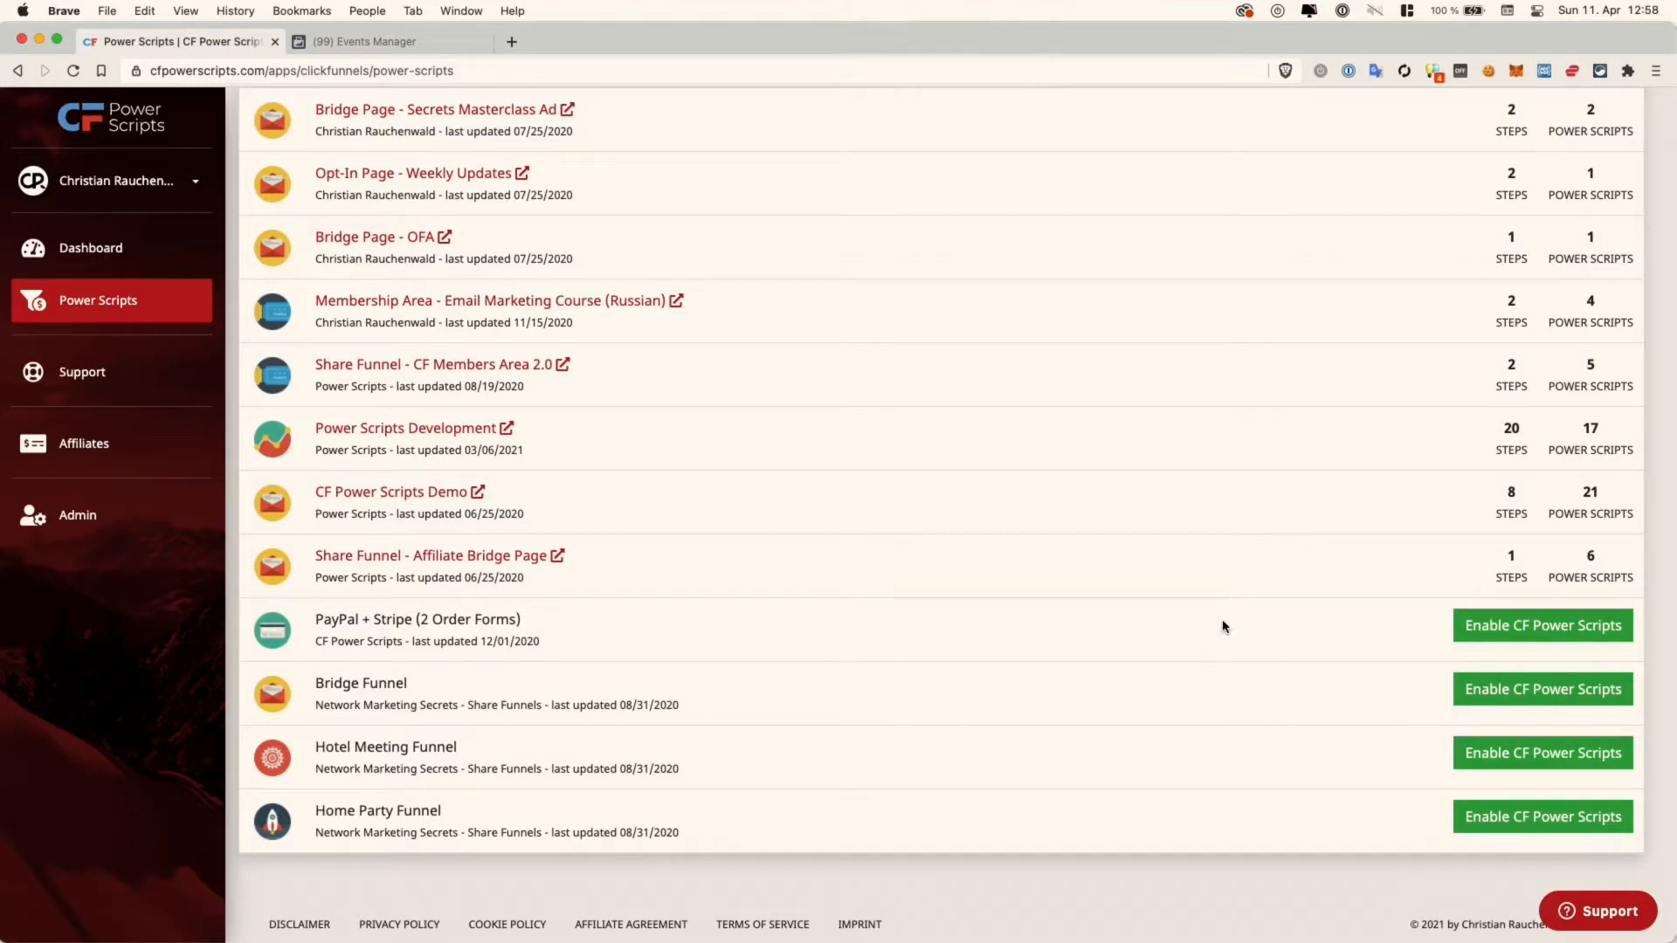
click(1534, 629)
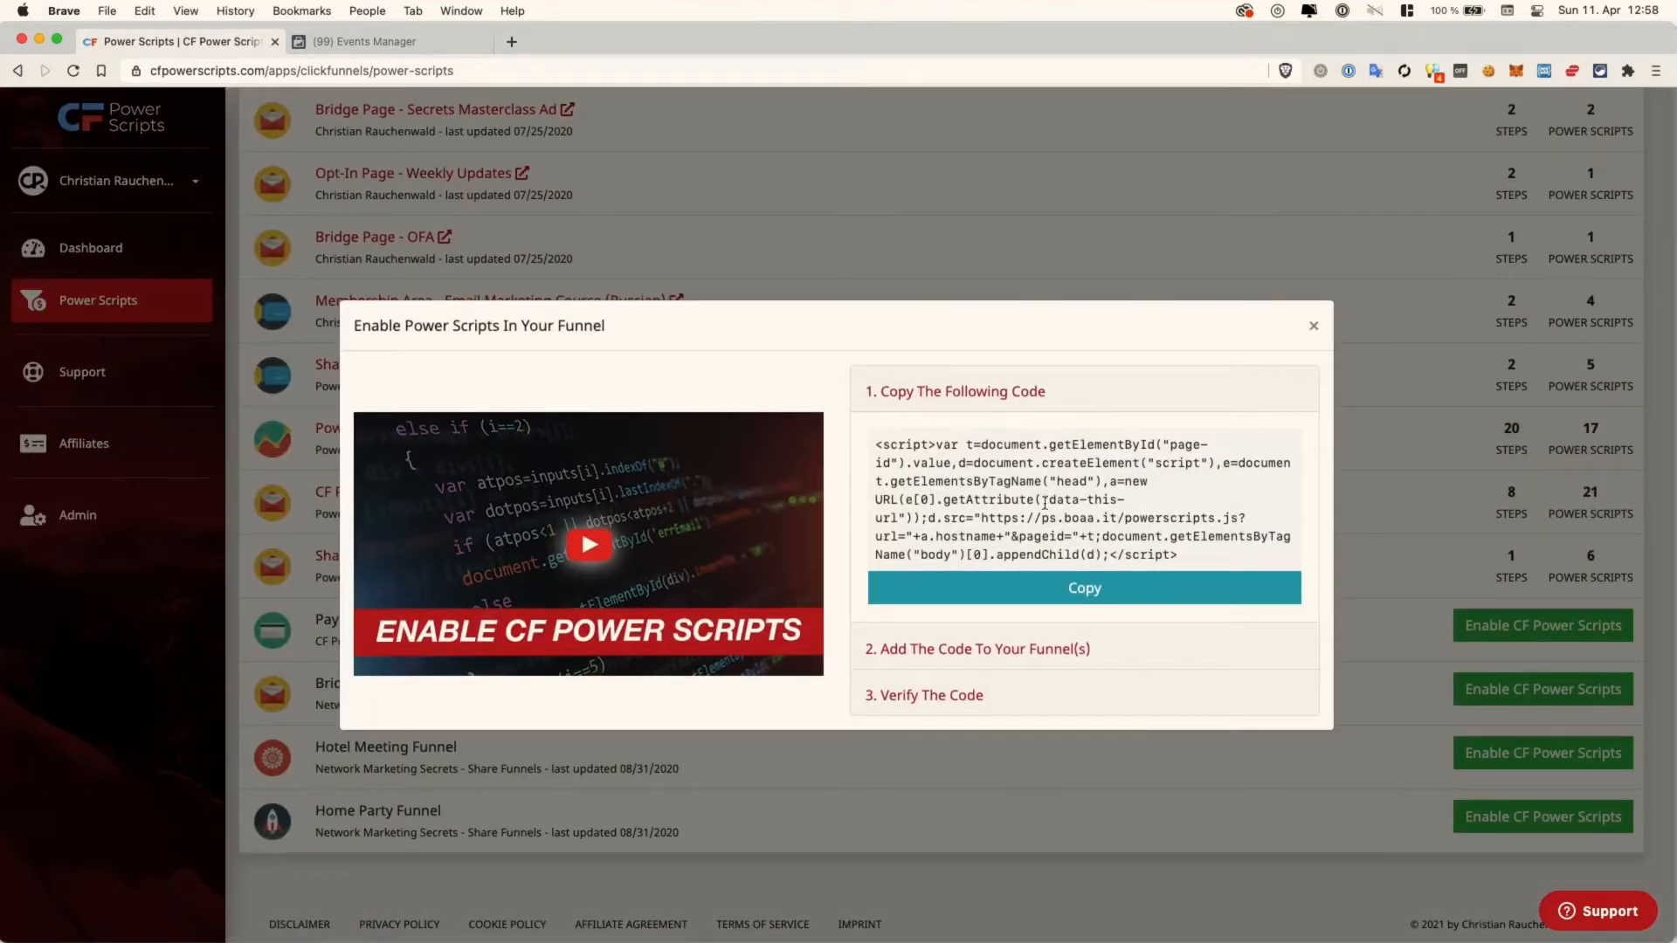
click(1051, 650)
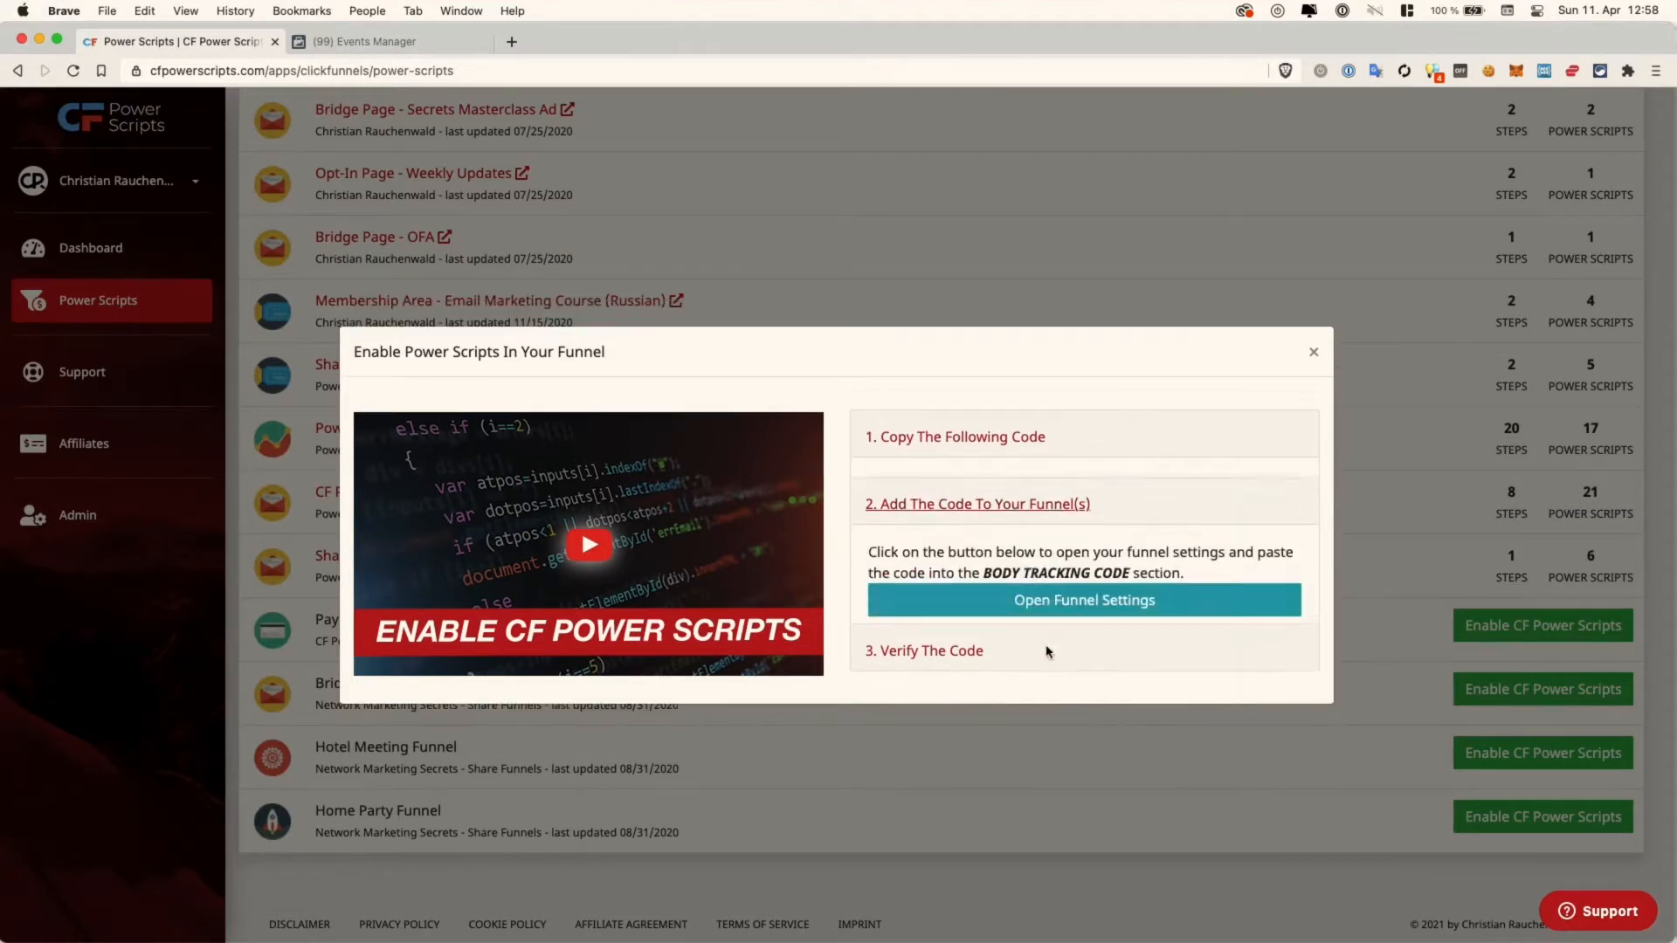
drag(978, 559, 1143, 553)
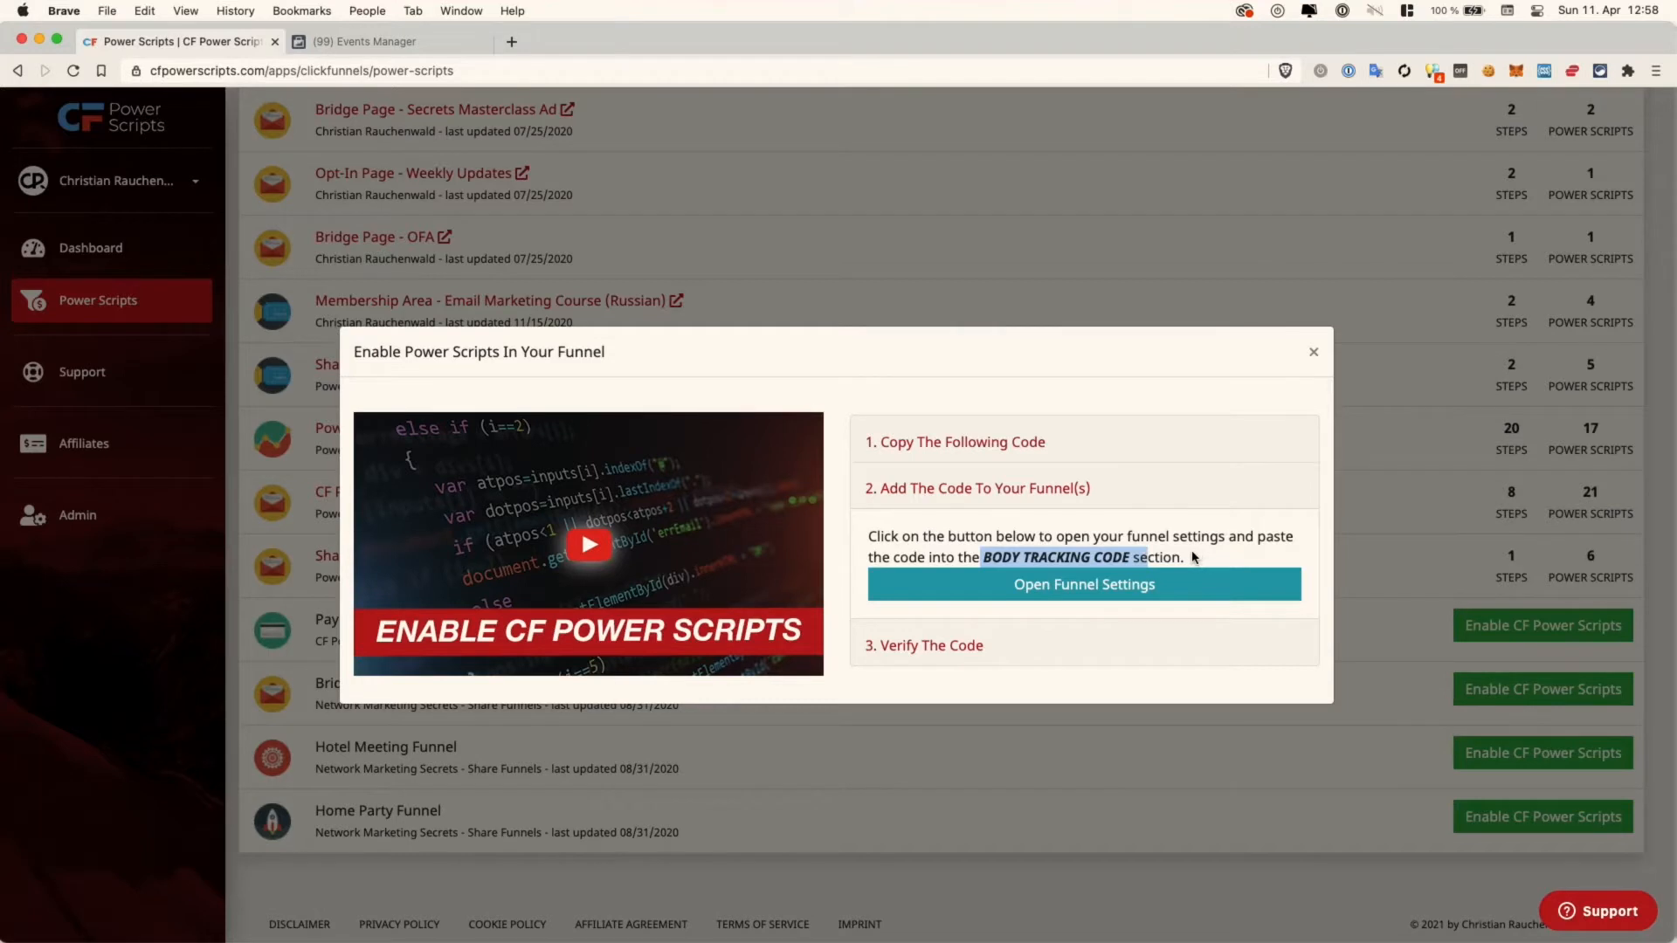
click(1013, 443)
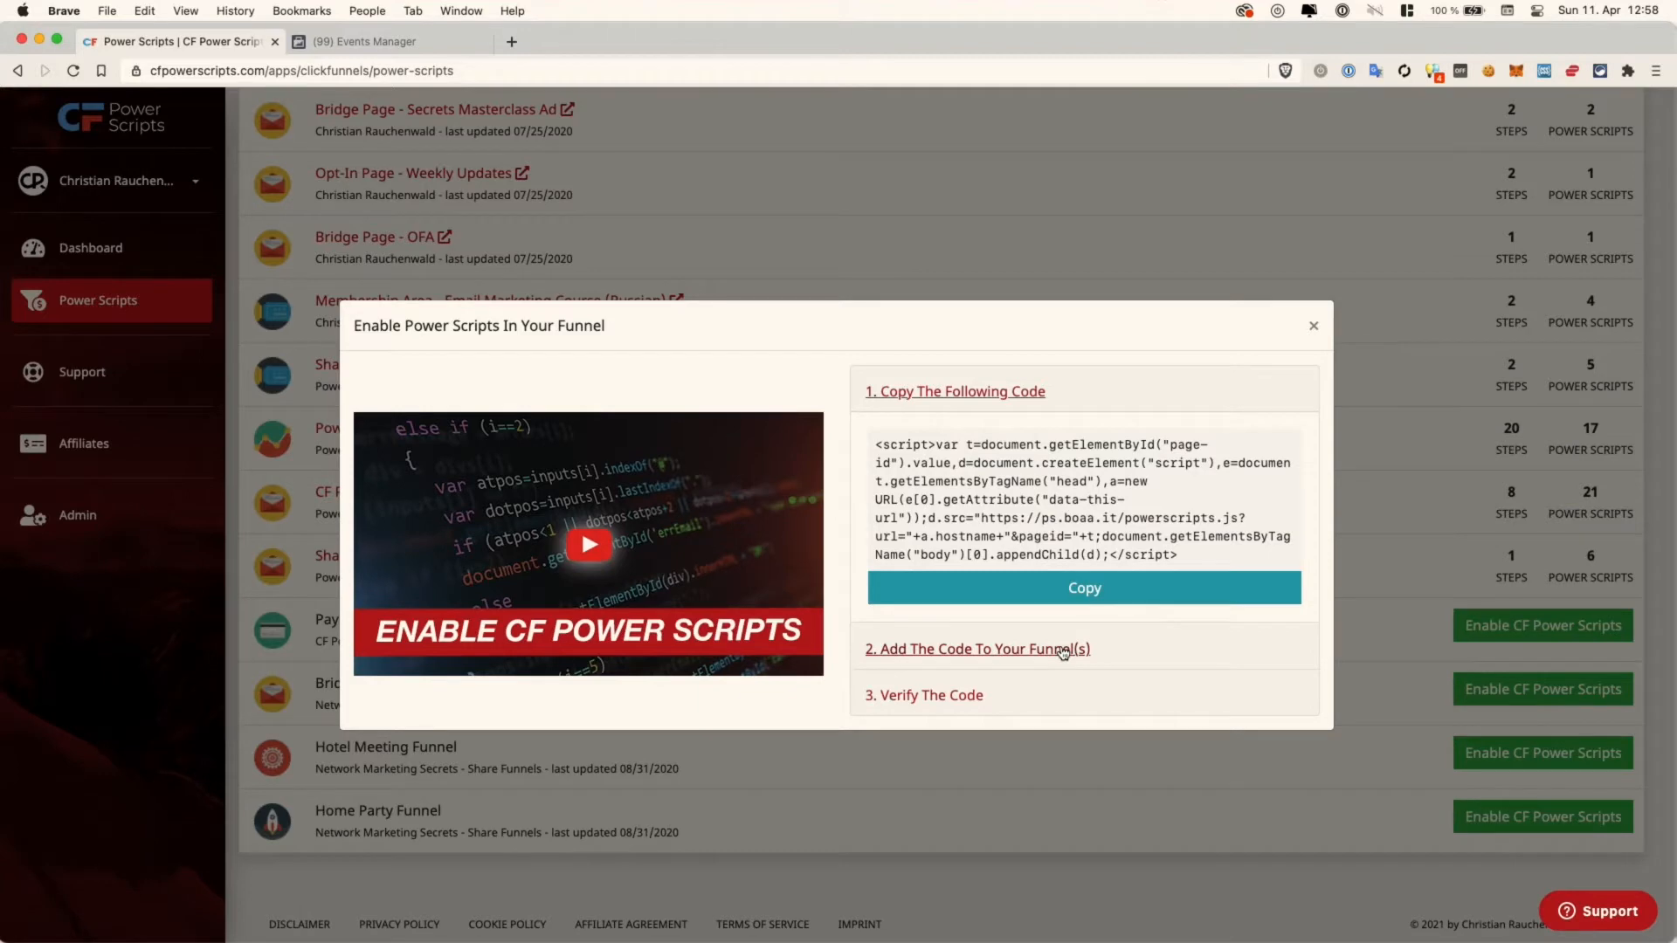
click(1312, 325)
scroll(1114, 352, up, 5)
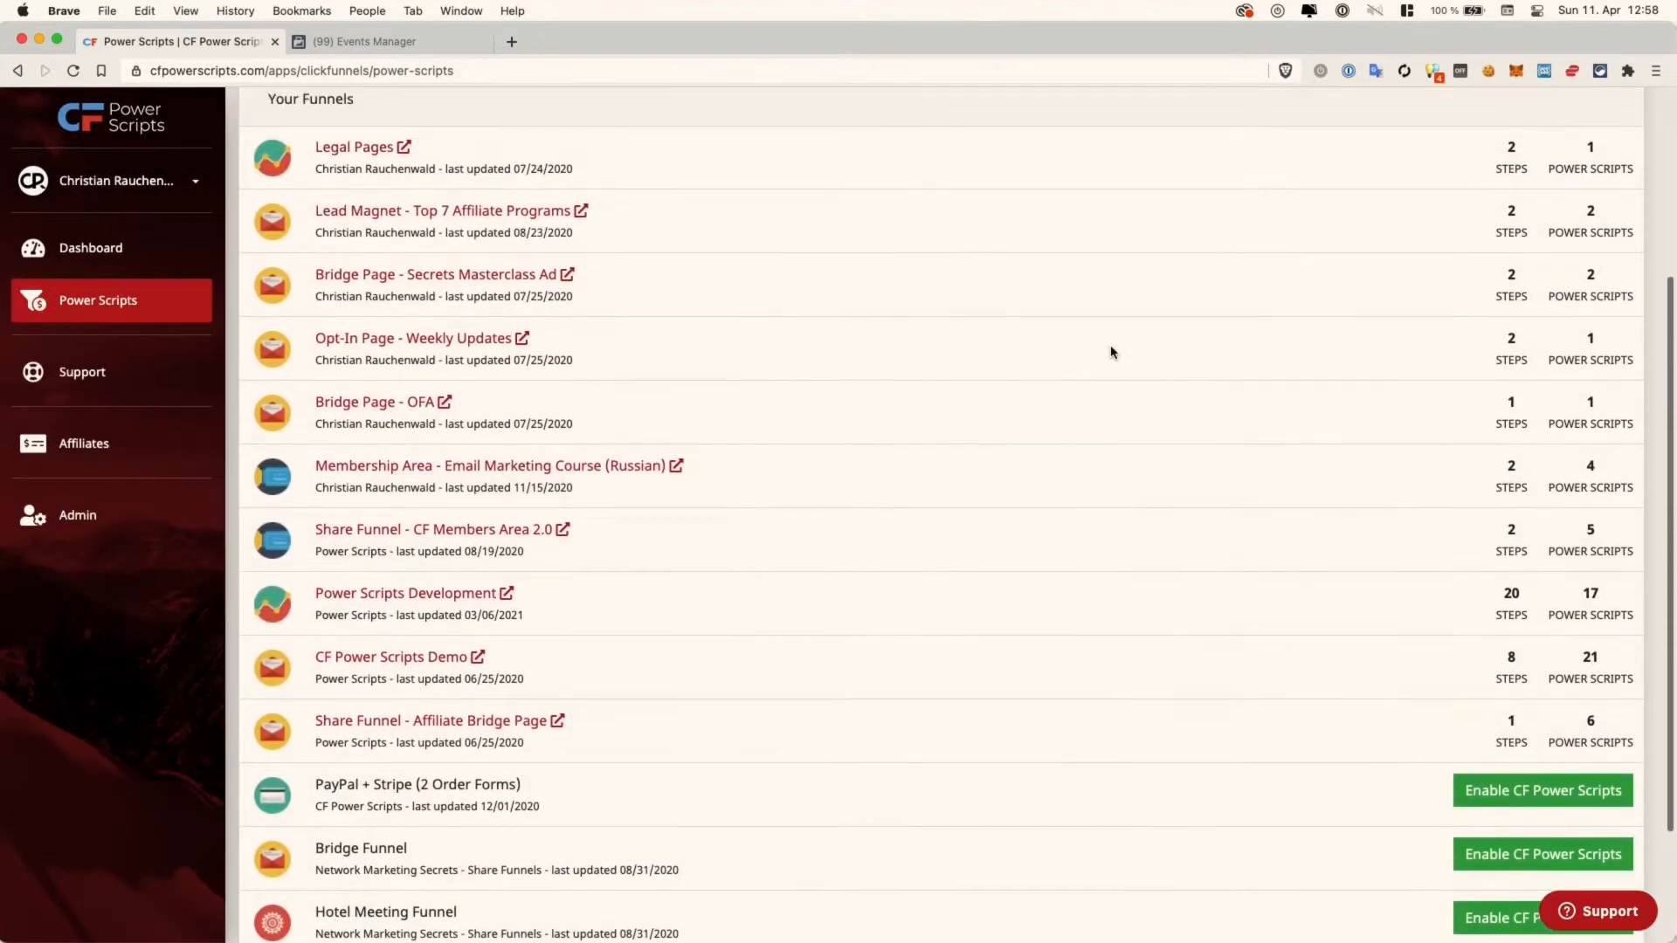
- Open the Power Scripts Development funnel and start adding a new funnel-specific power script
scroll(1111, 351, down, 1)
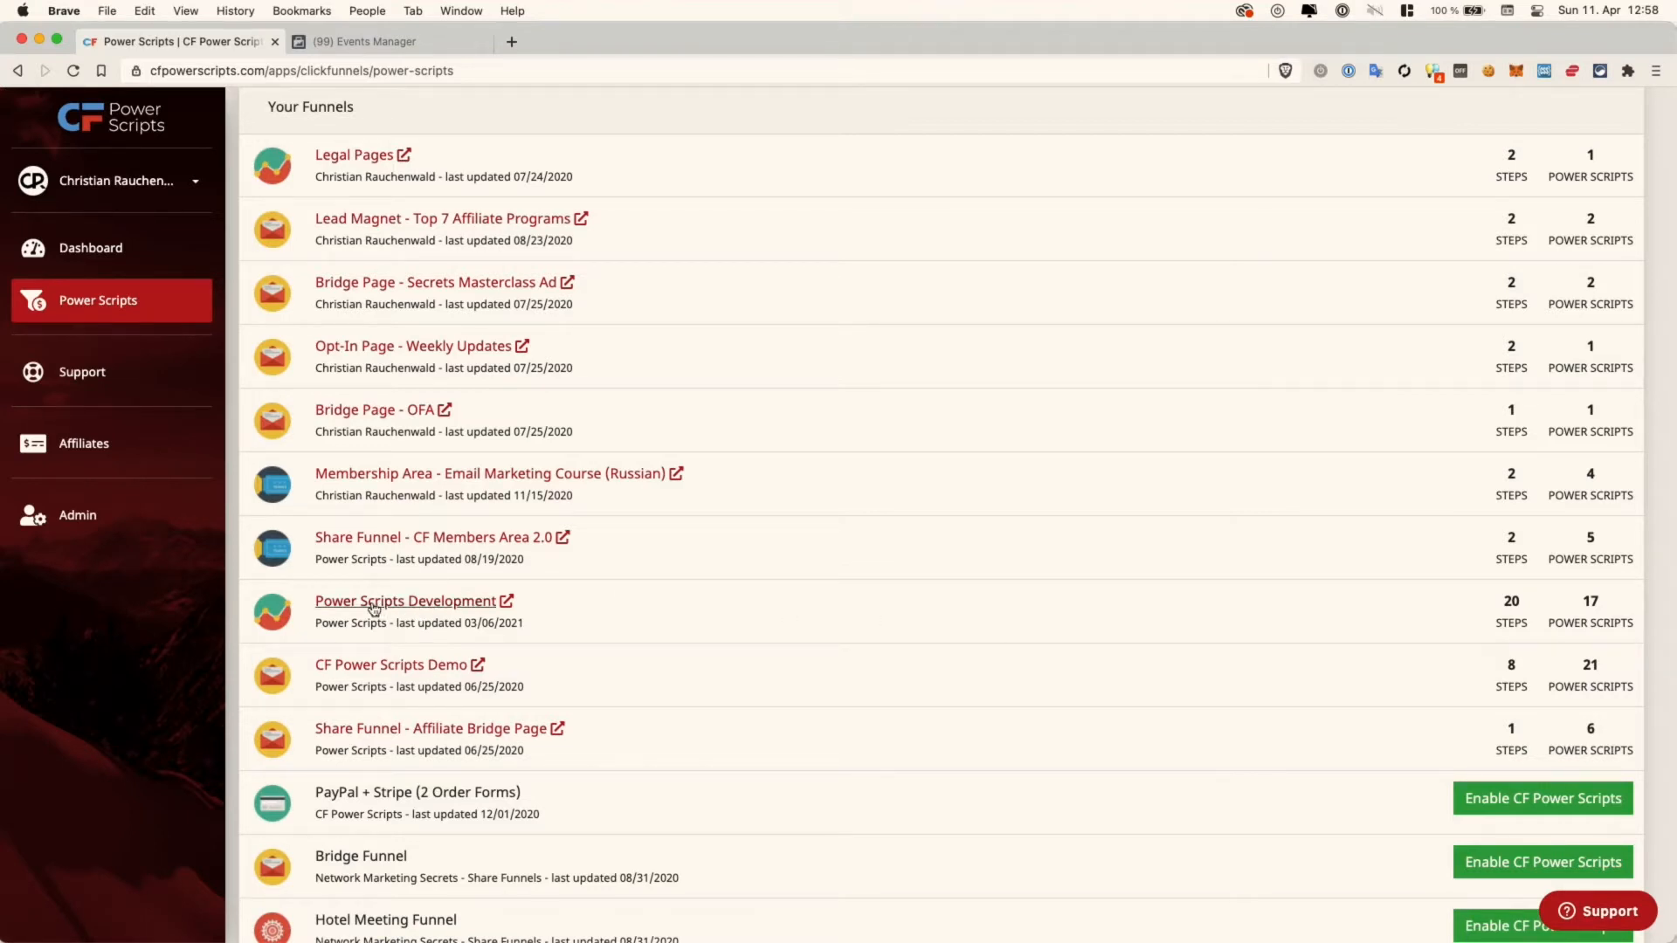
click(419, 602)
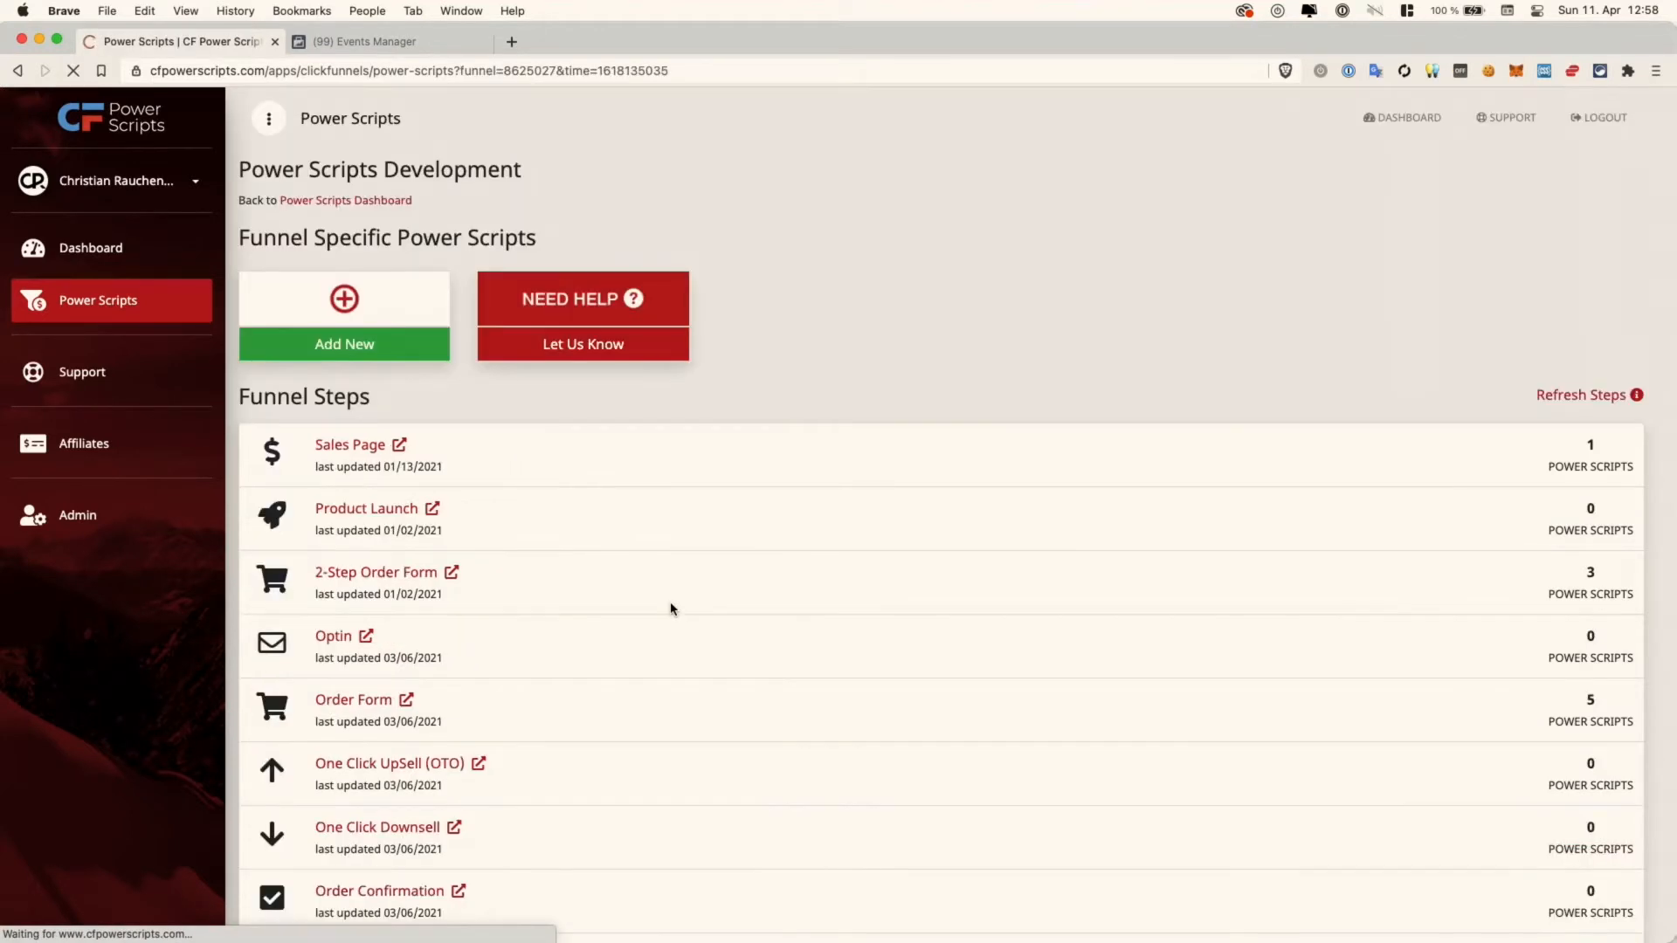
scroll(730, 618, down, 2)
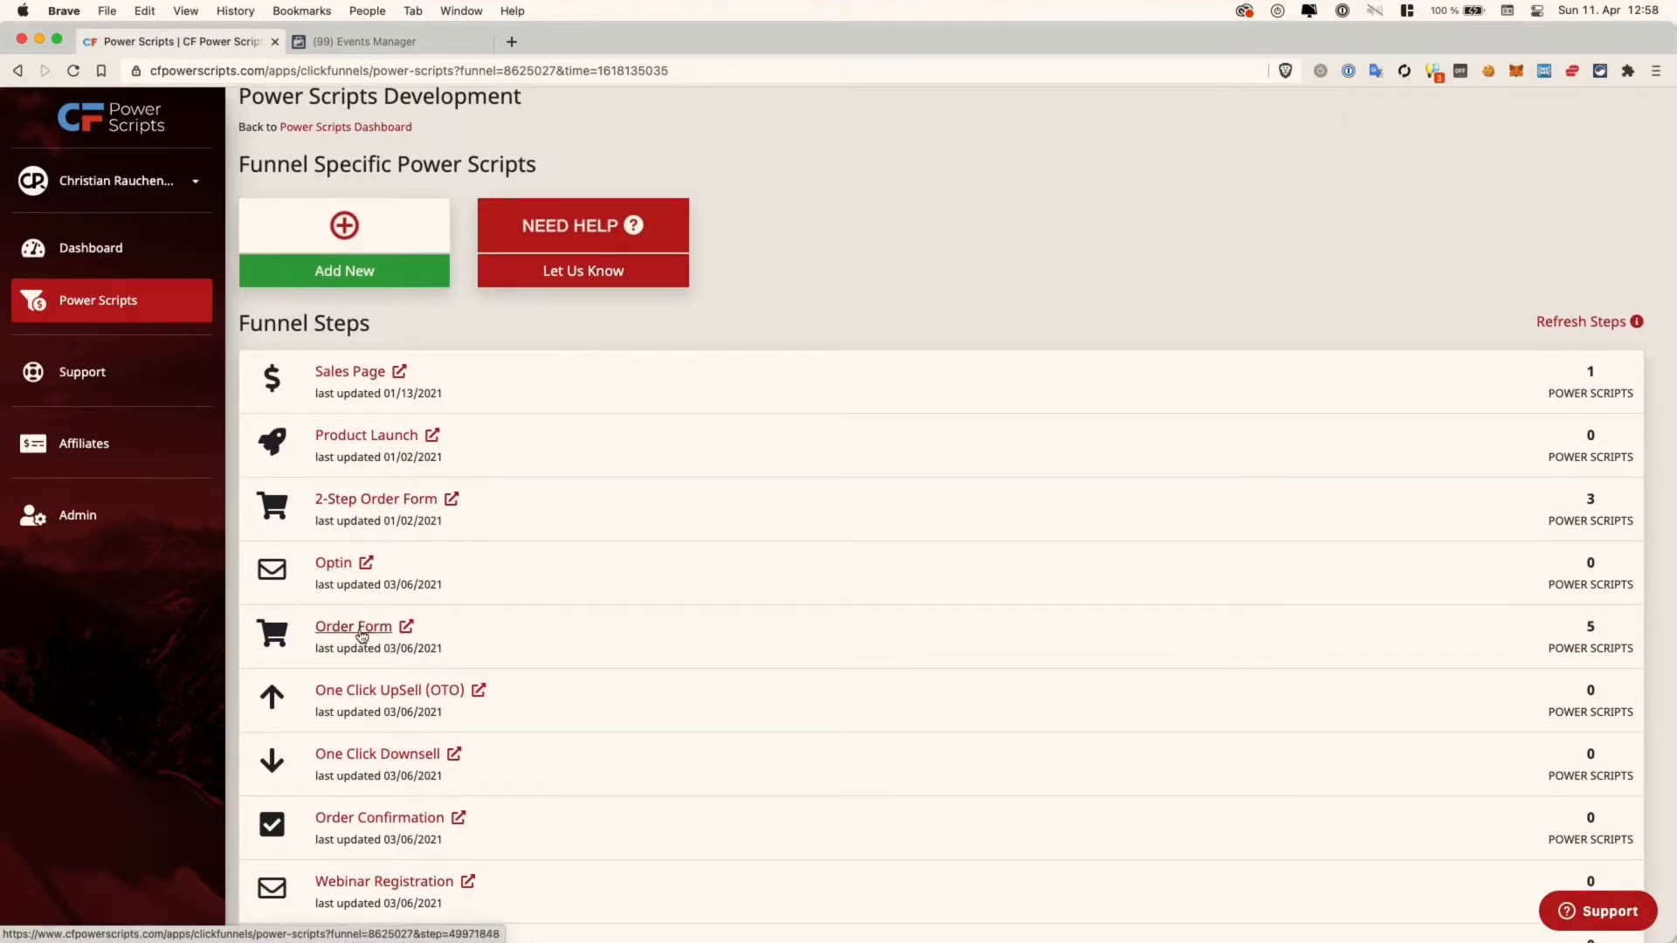
scroll(361, 635, down, 3)
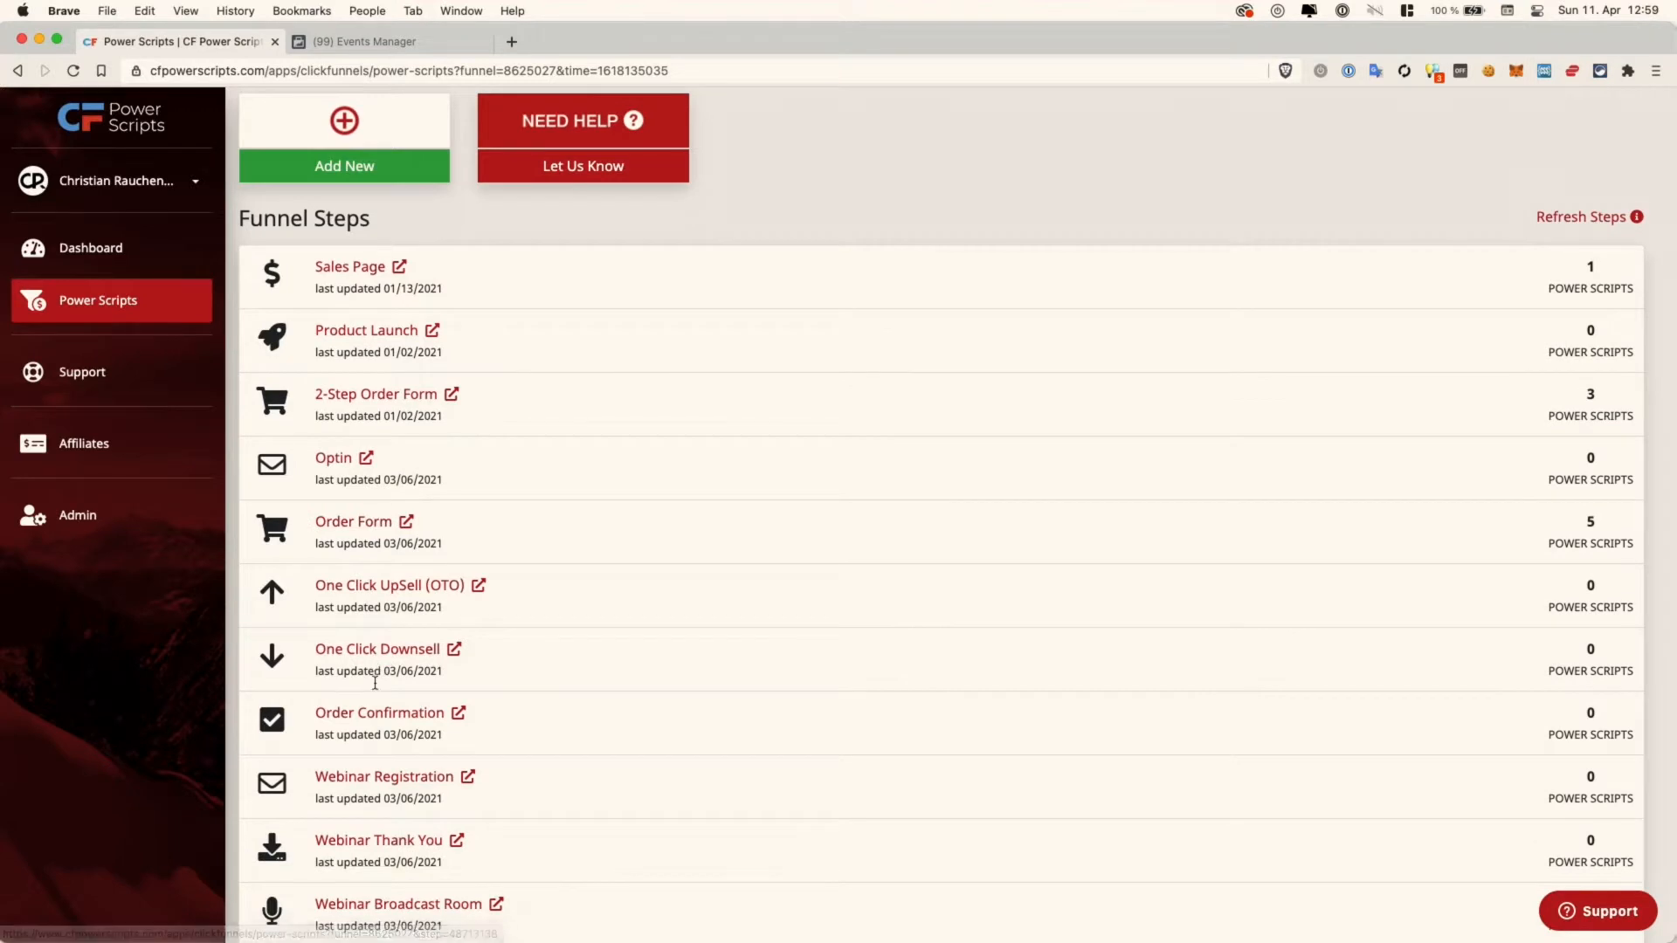
scroll(378, 728, down, 1)
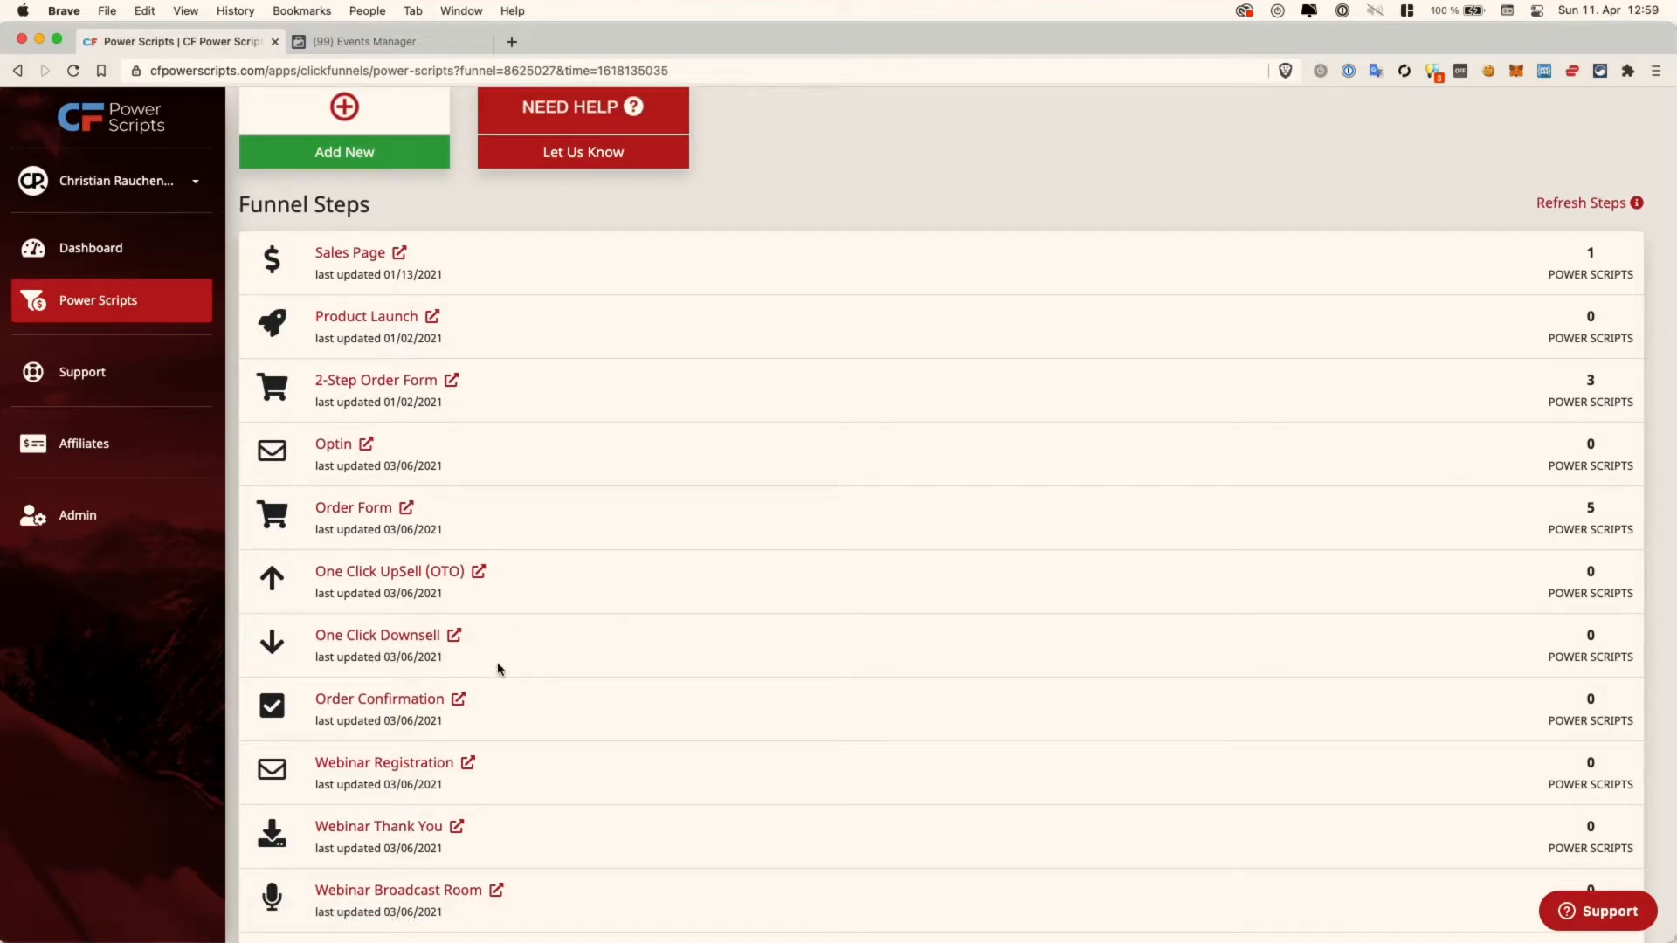
scroll(498, 667, up, 5)
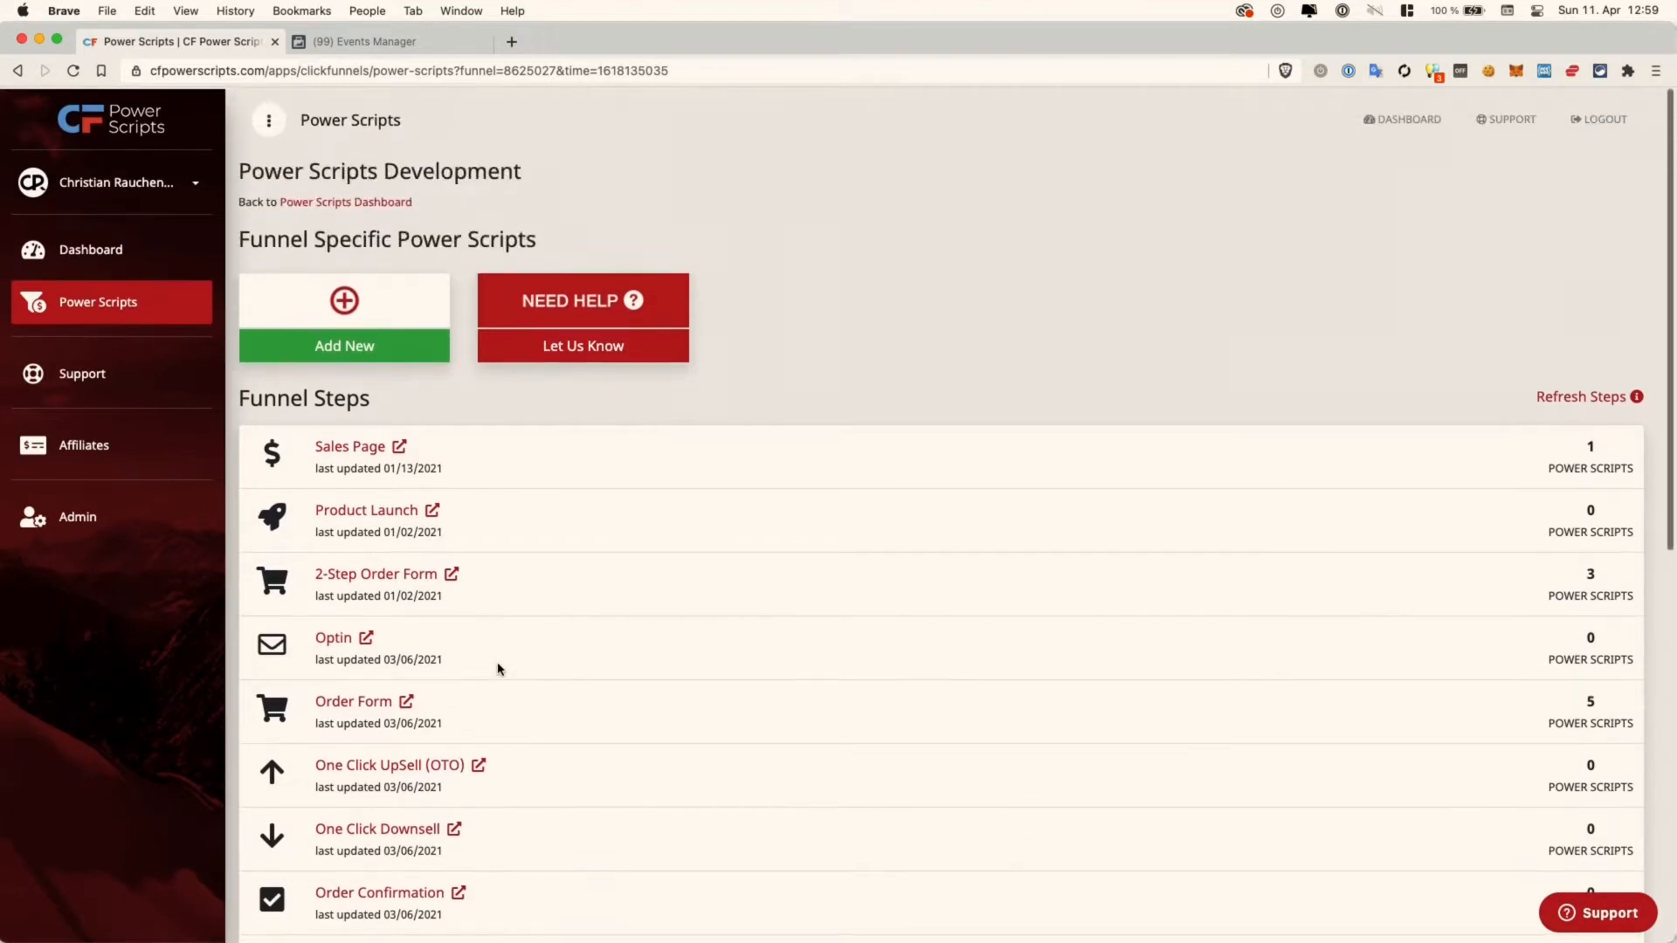
click(345, 349)
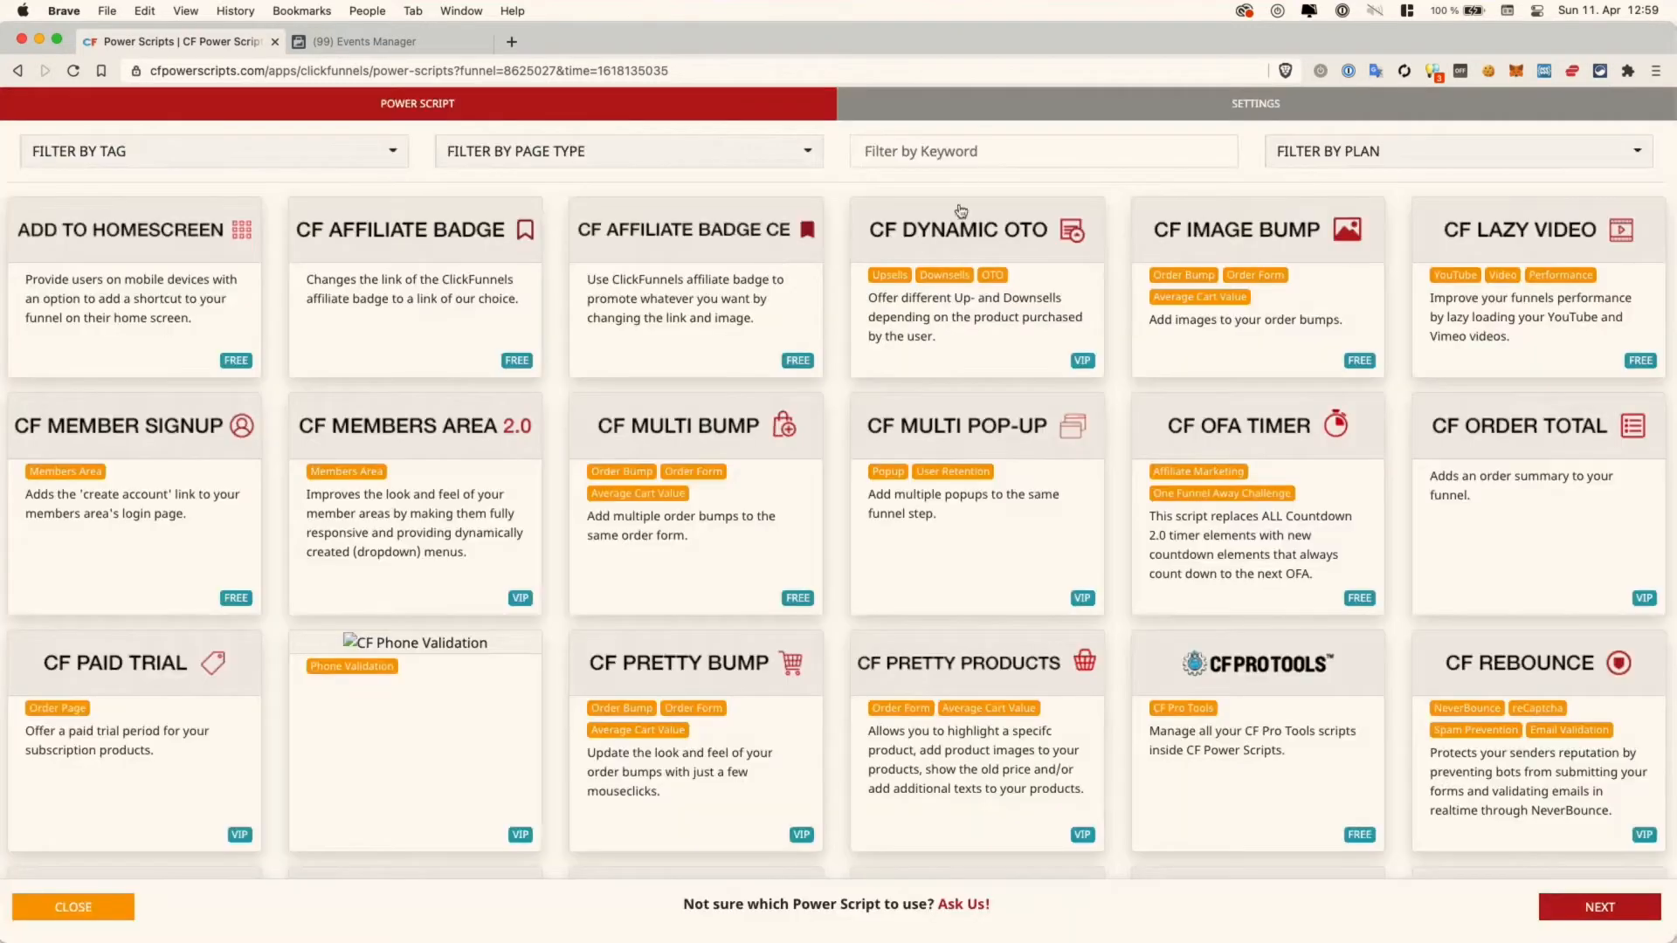
- Filter the script catalogue by 'face' and choose the Facebook Pixel script
click(931, 152)
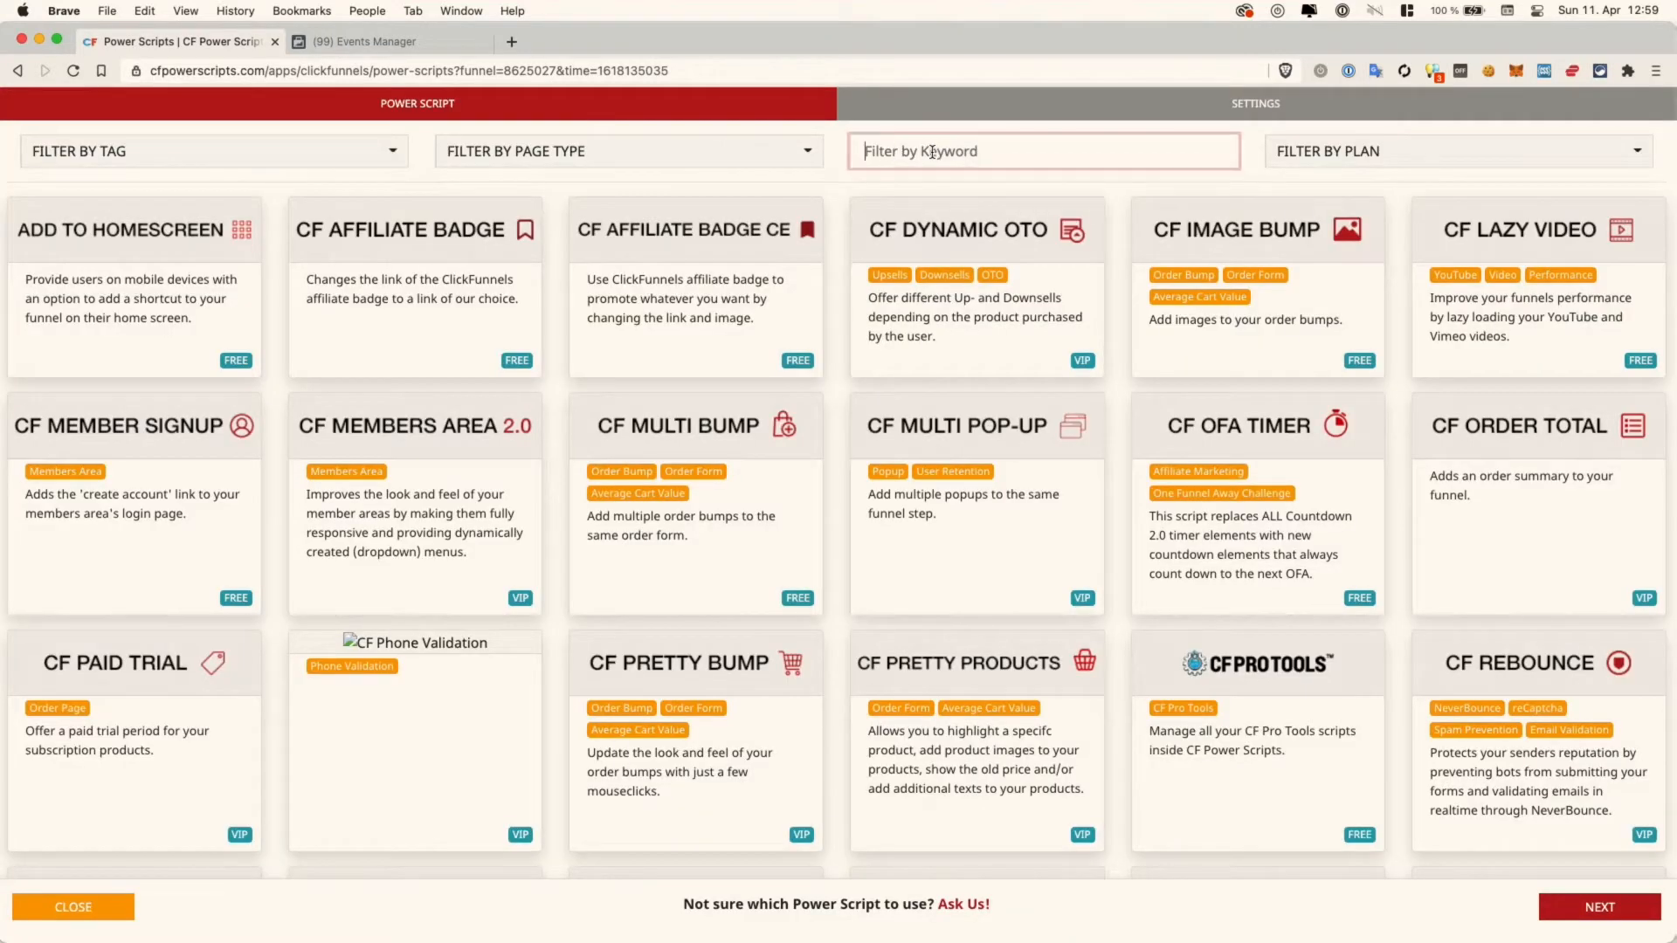
text(face)
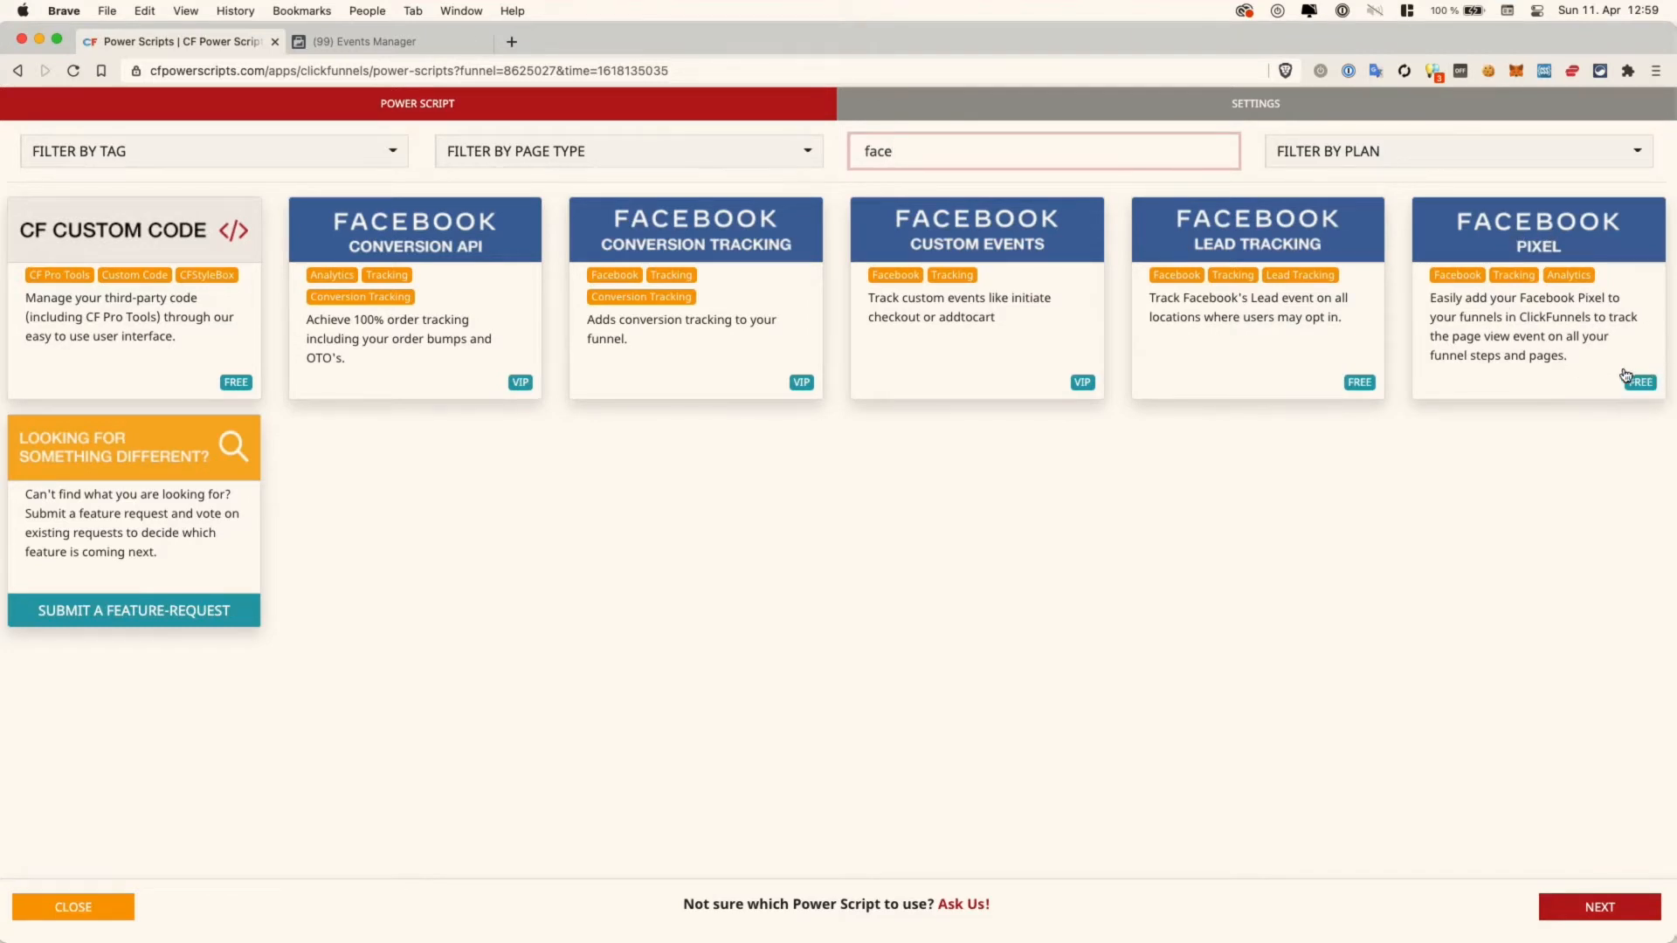
click(1524, 314)
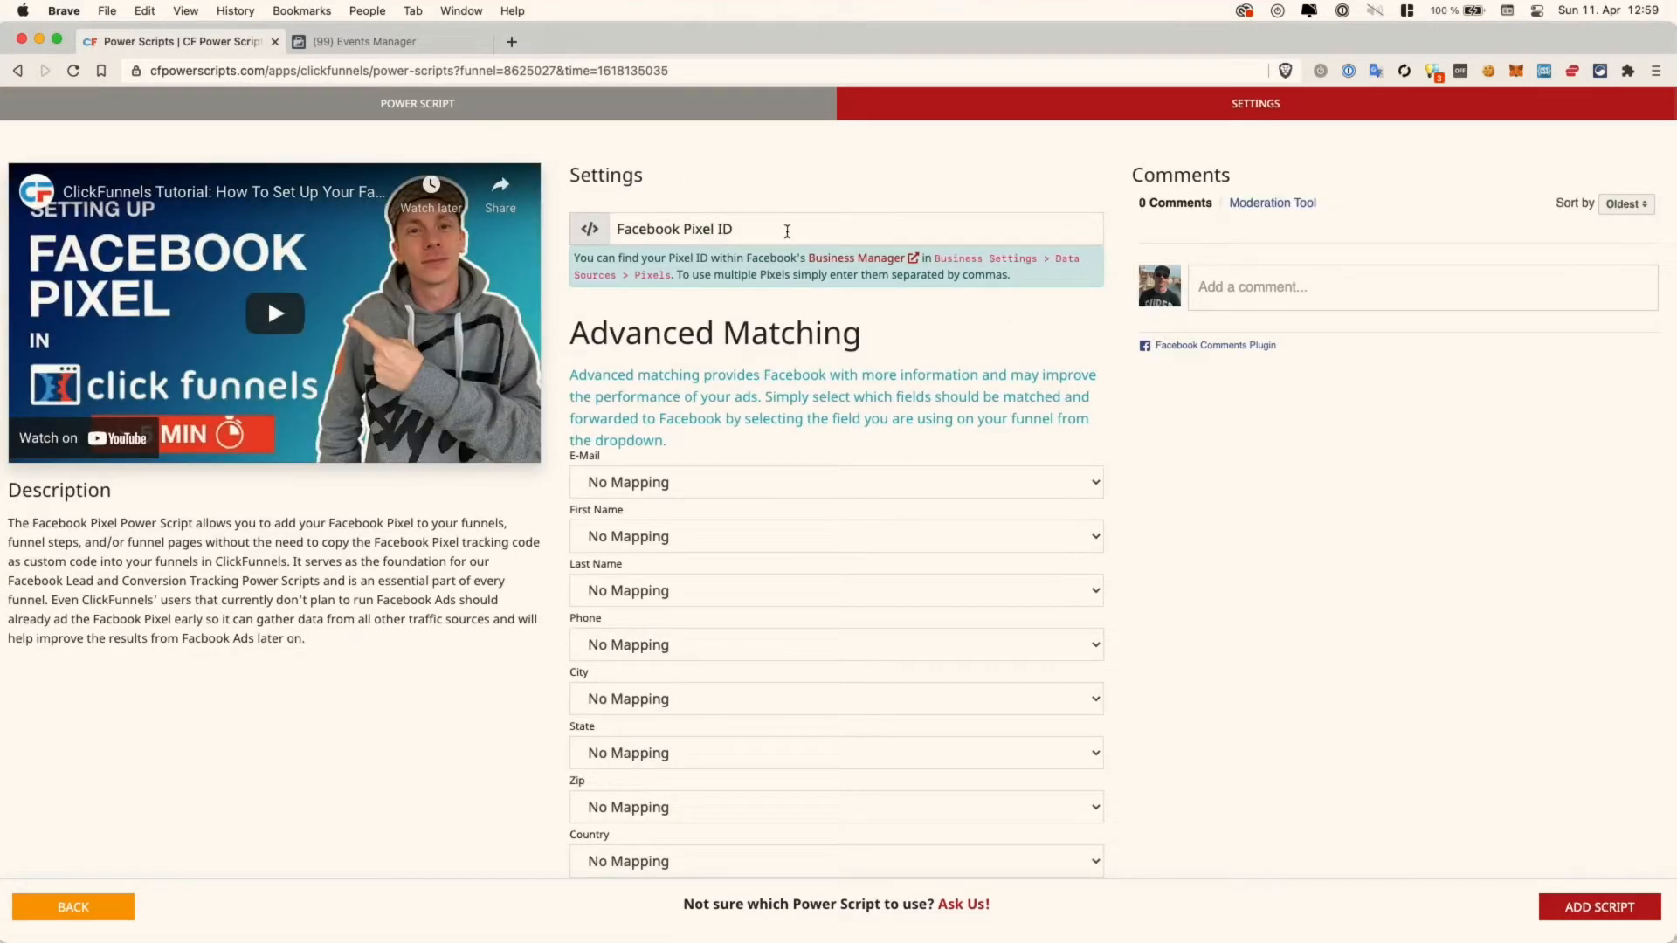
- Copy the Test Pixel's ID from Facebook Events Manager's Data Sources
click(403, 43)
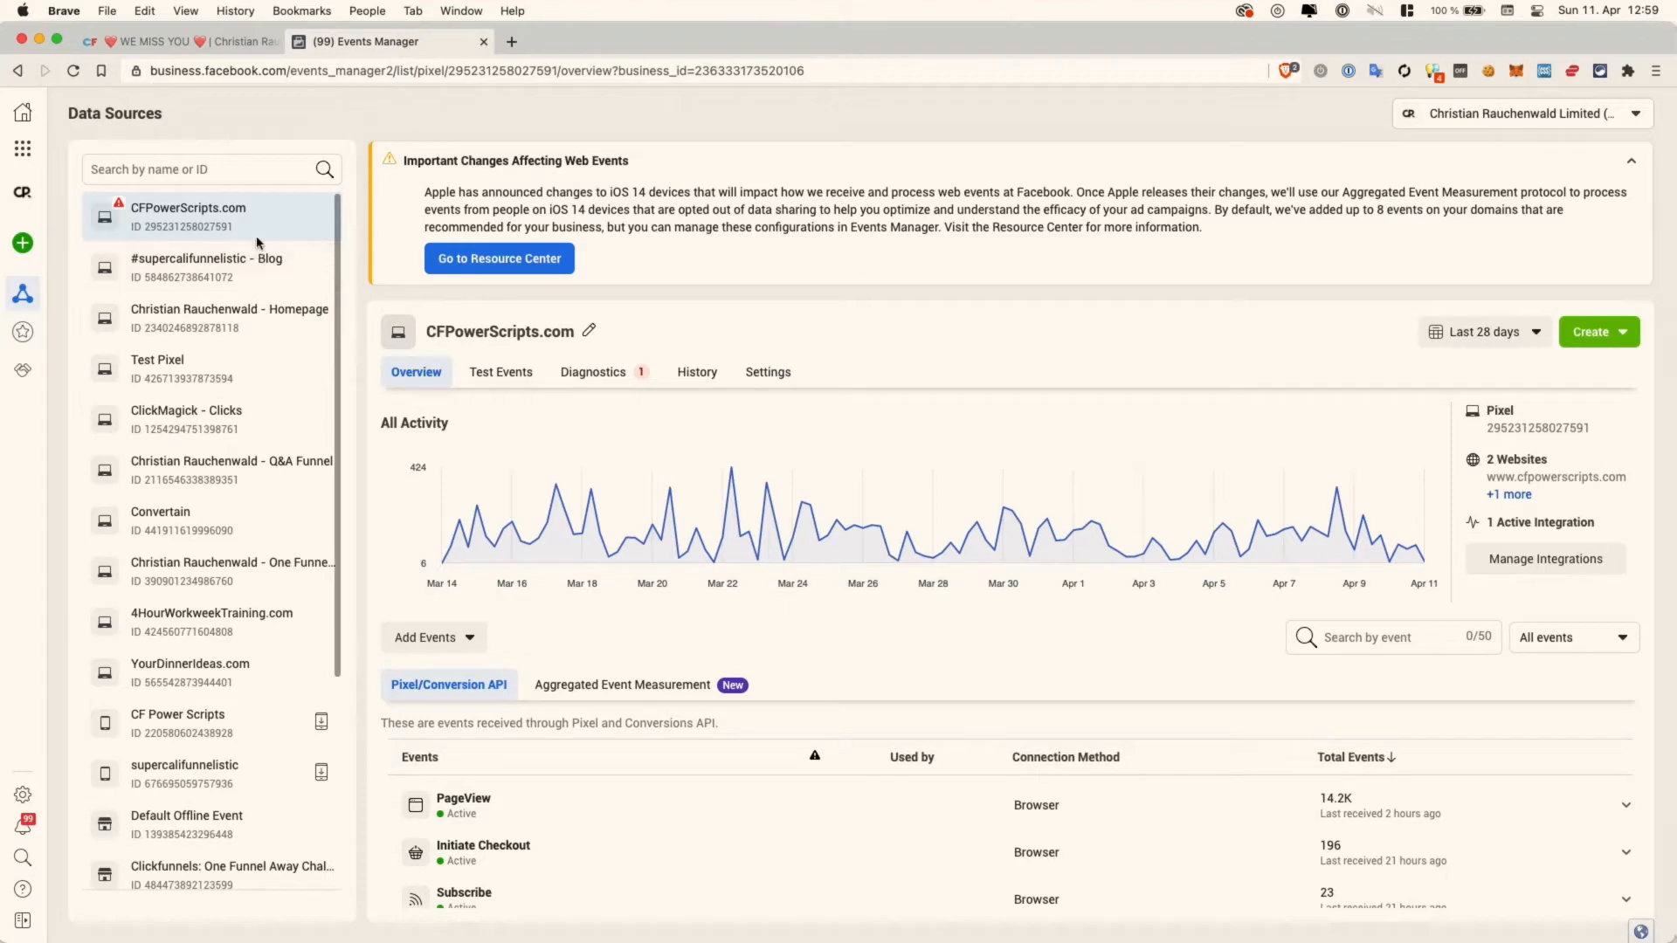
click(217, 372)
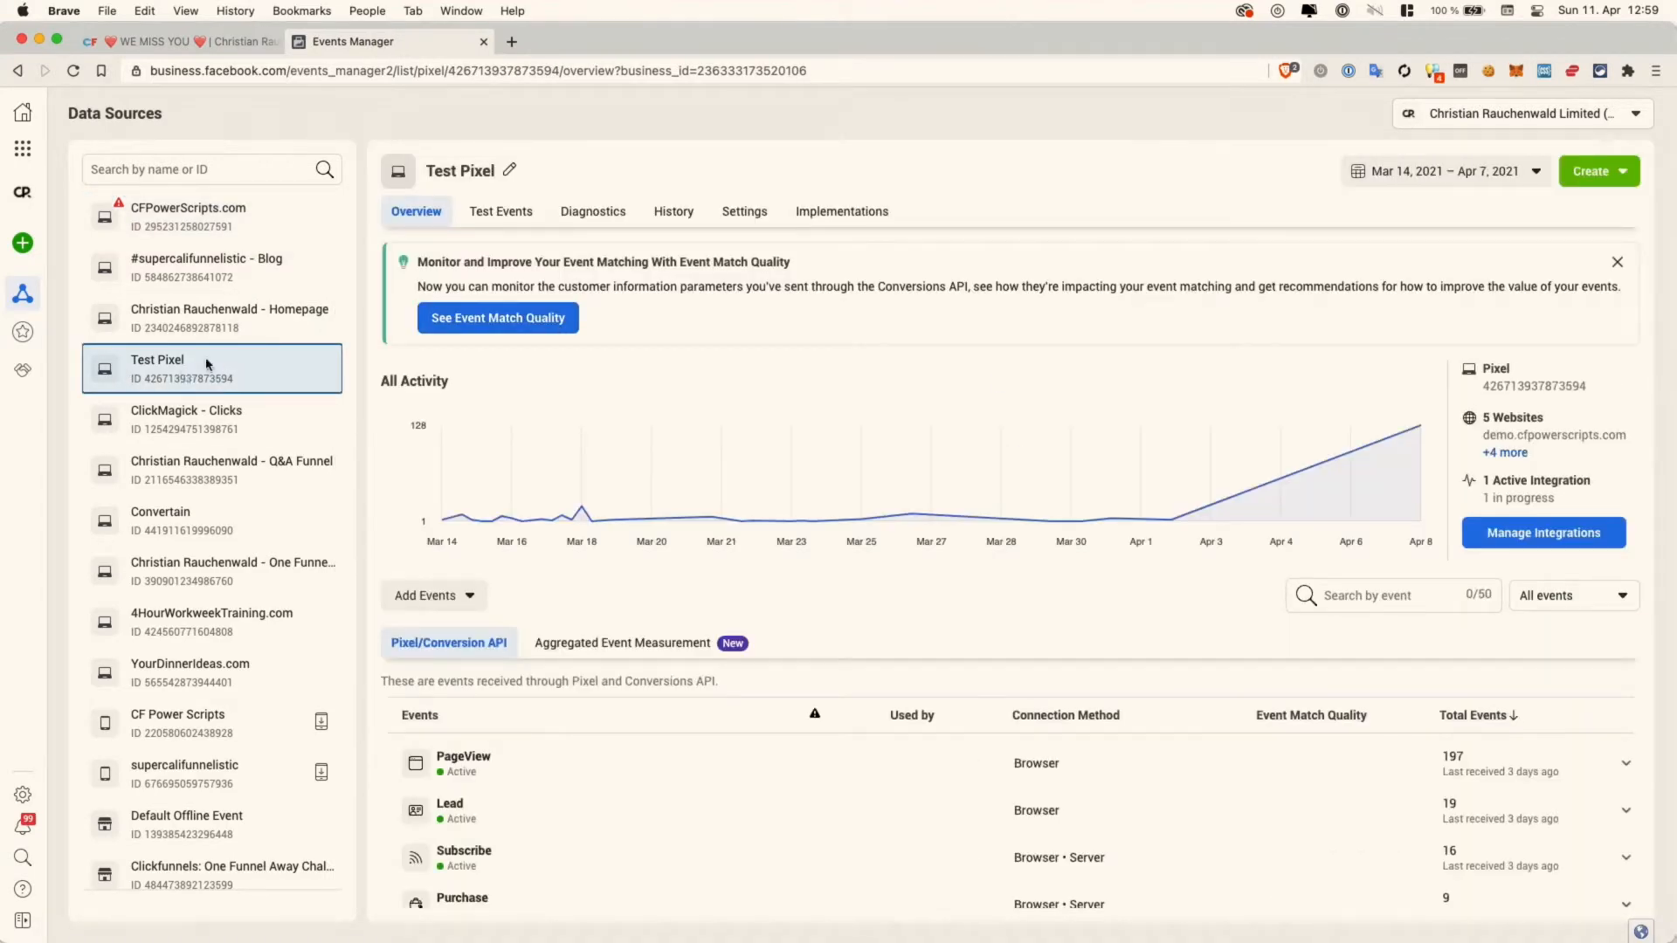
click(1511, 392)
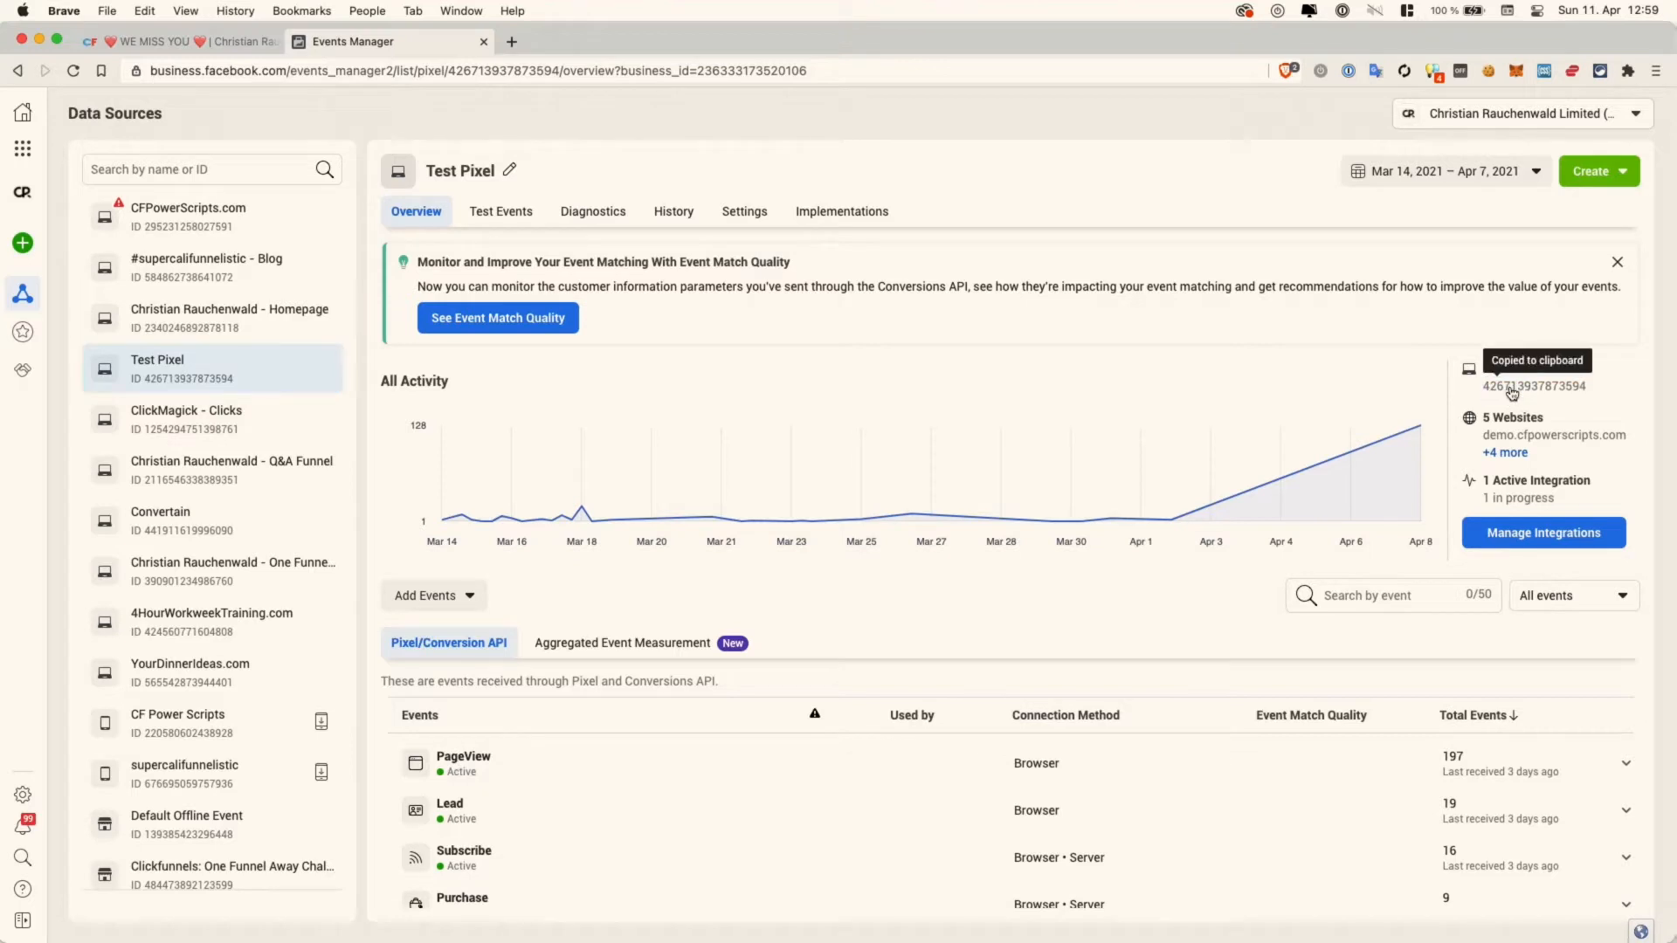
click(216, 46)
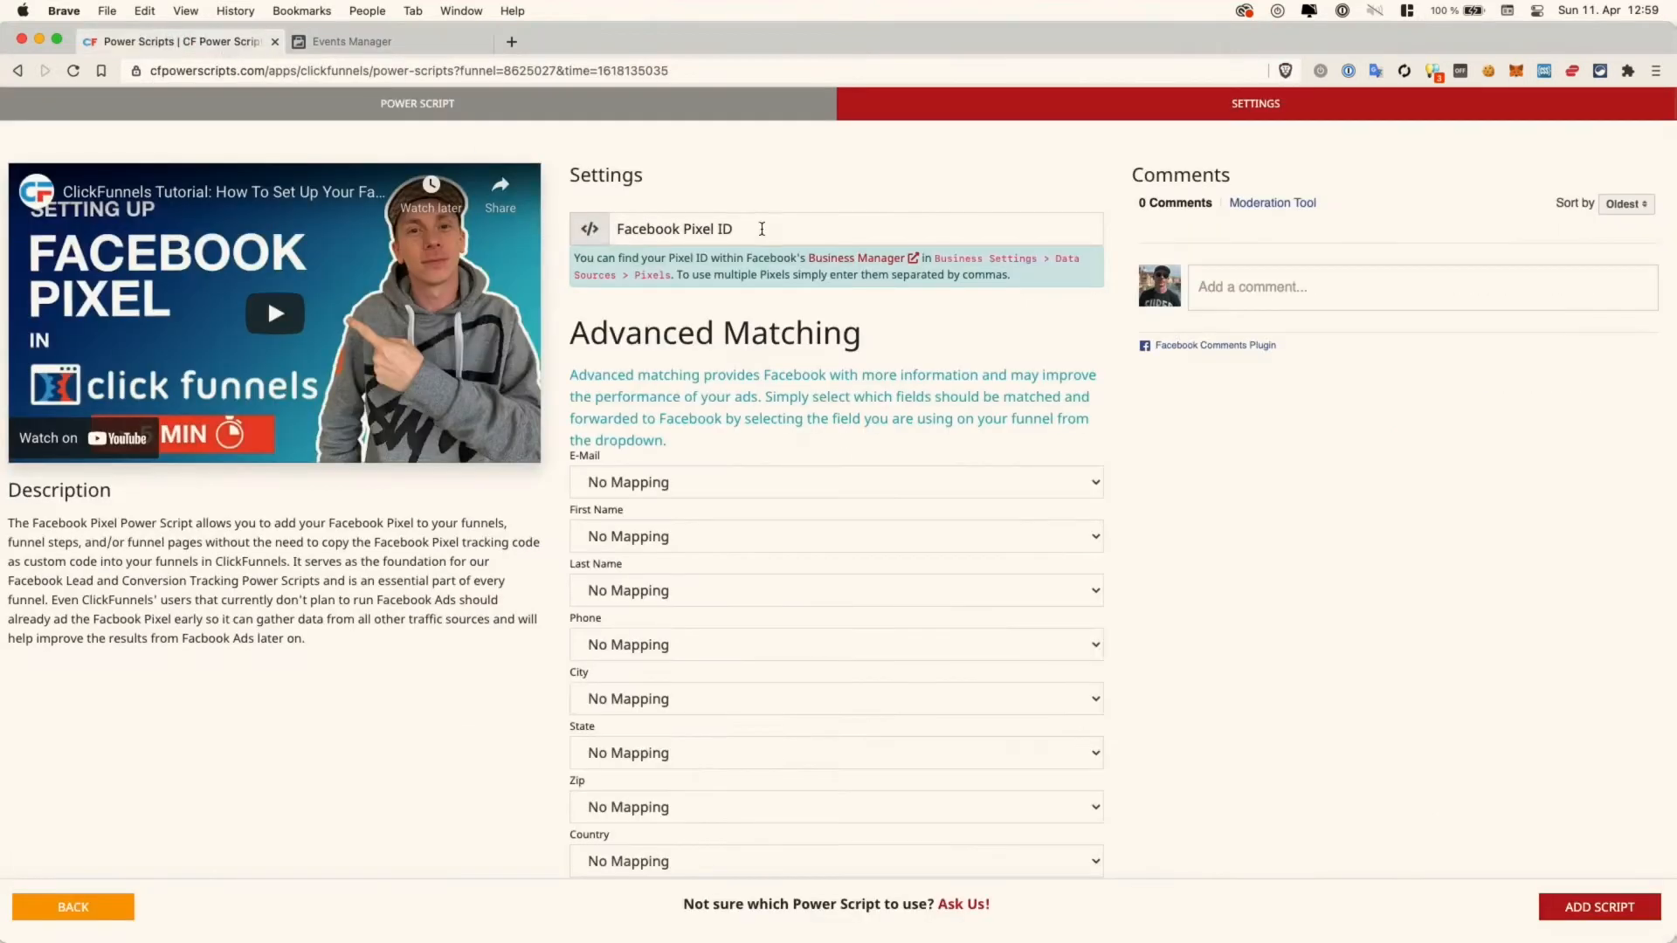
- Paste the copied pixel ID into the Facebook Pixel ID field three times, comma-separated
click(760, 229)
key(super+v)
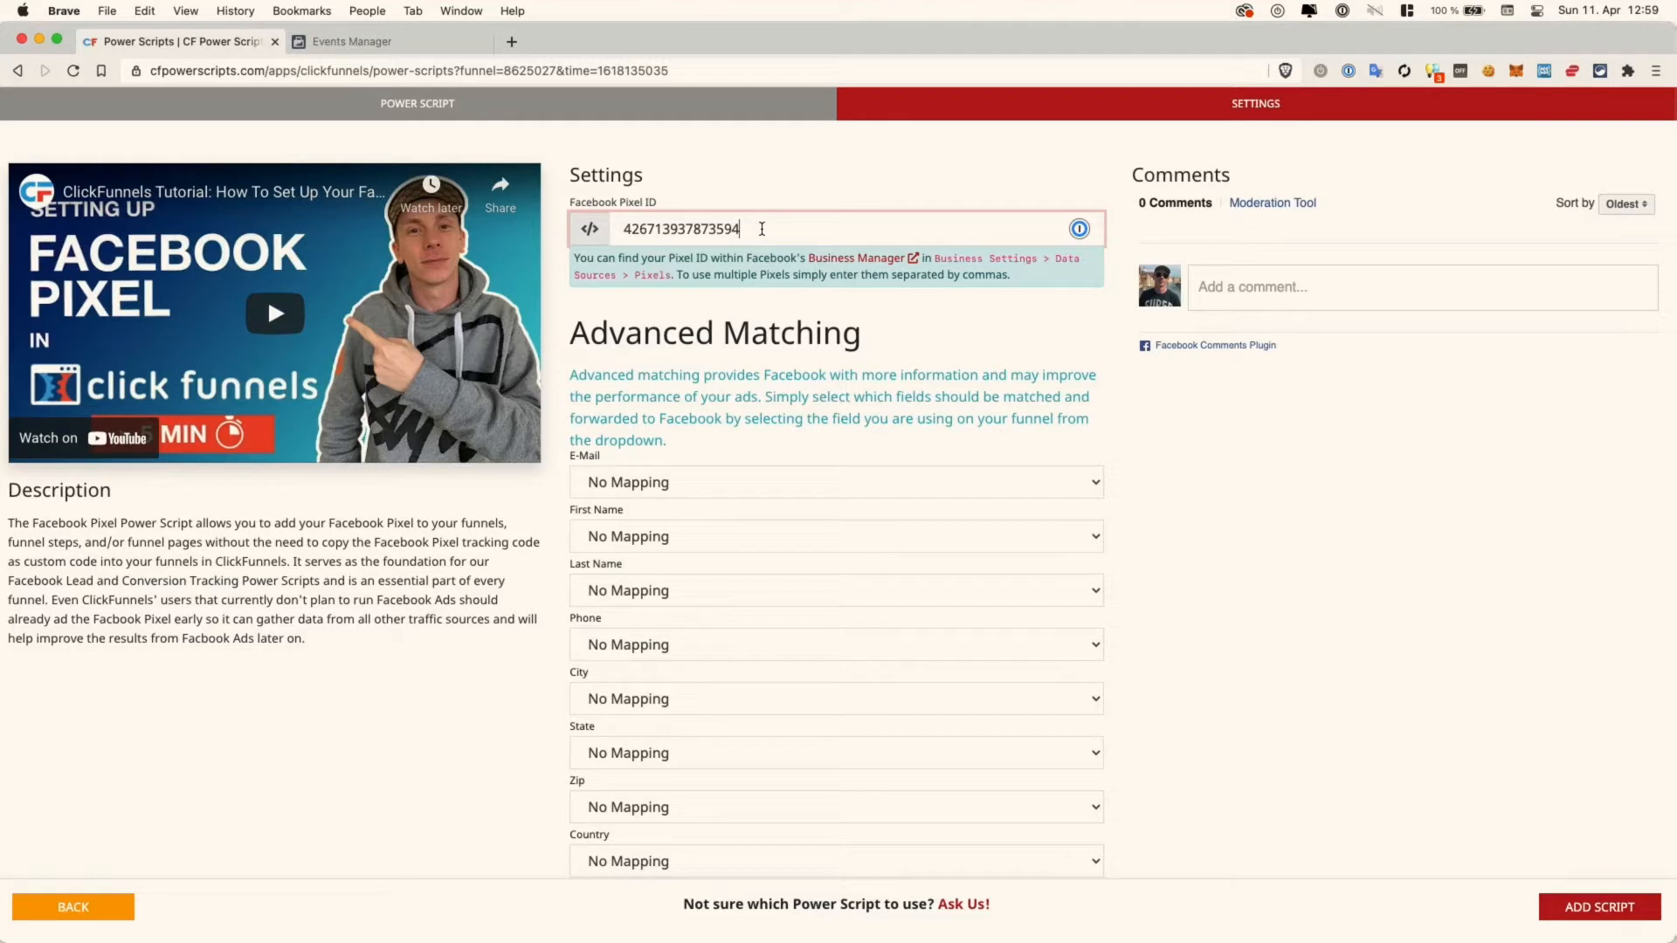
text(,)
key(super+v)
text(,)
key(super+v)
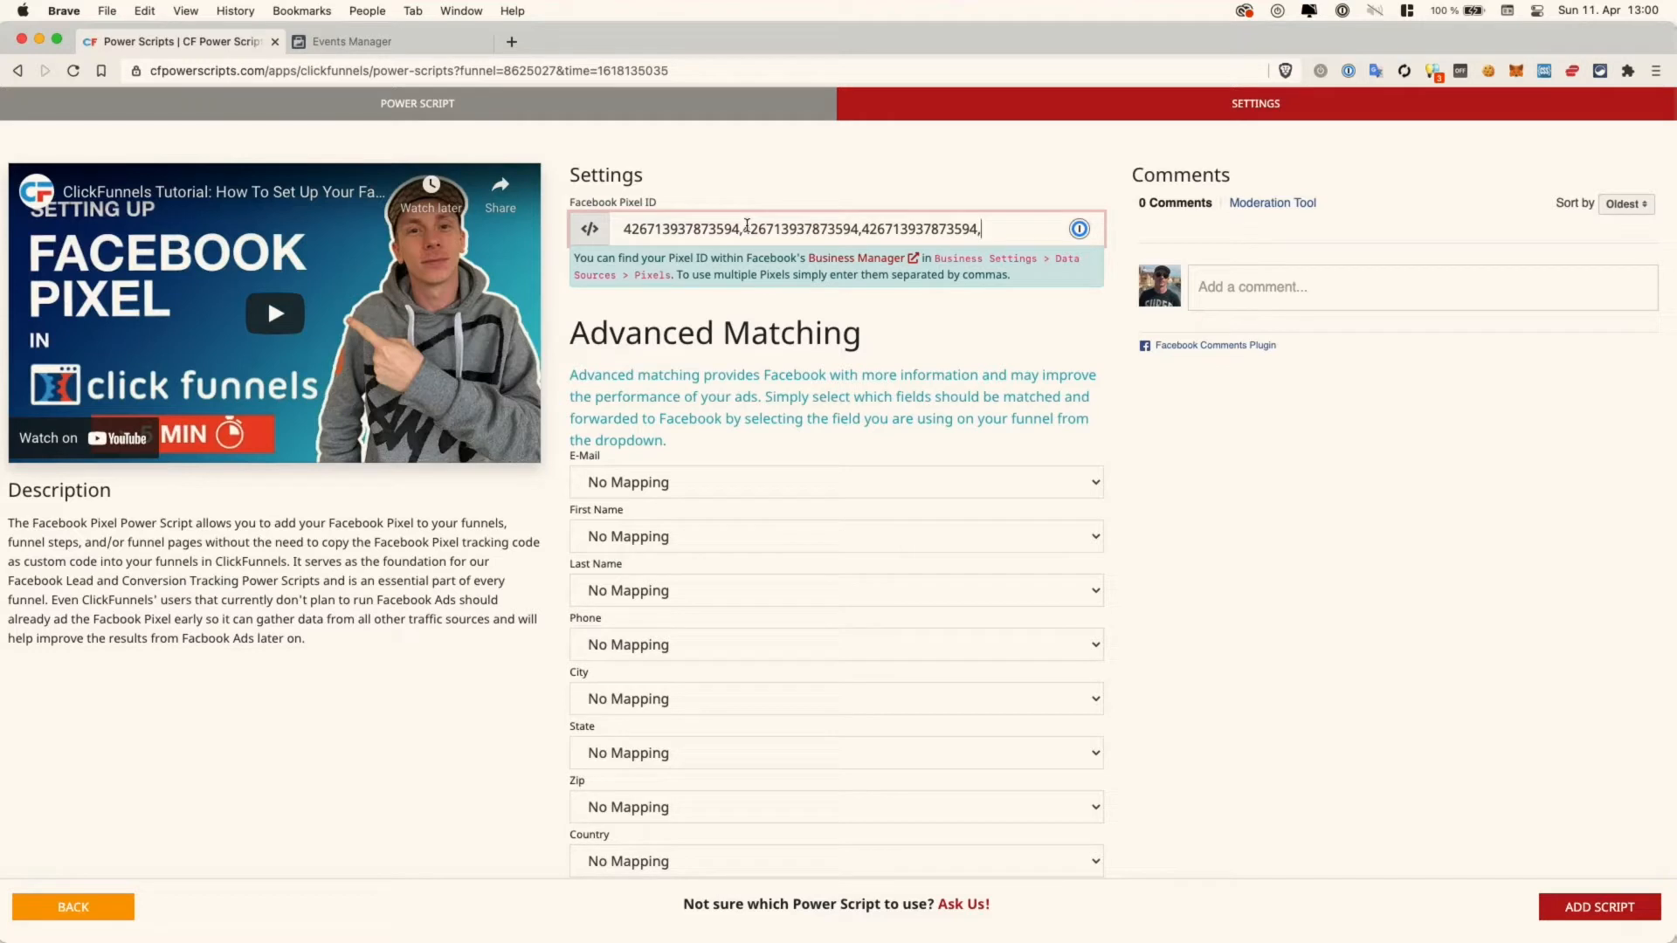
- Delete the extra copies so the field holds only the single Test Pixel ID
shift+click(746, 227)
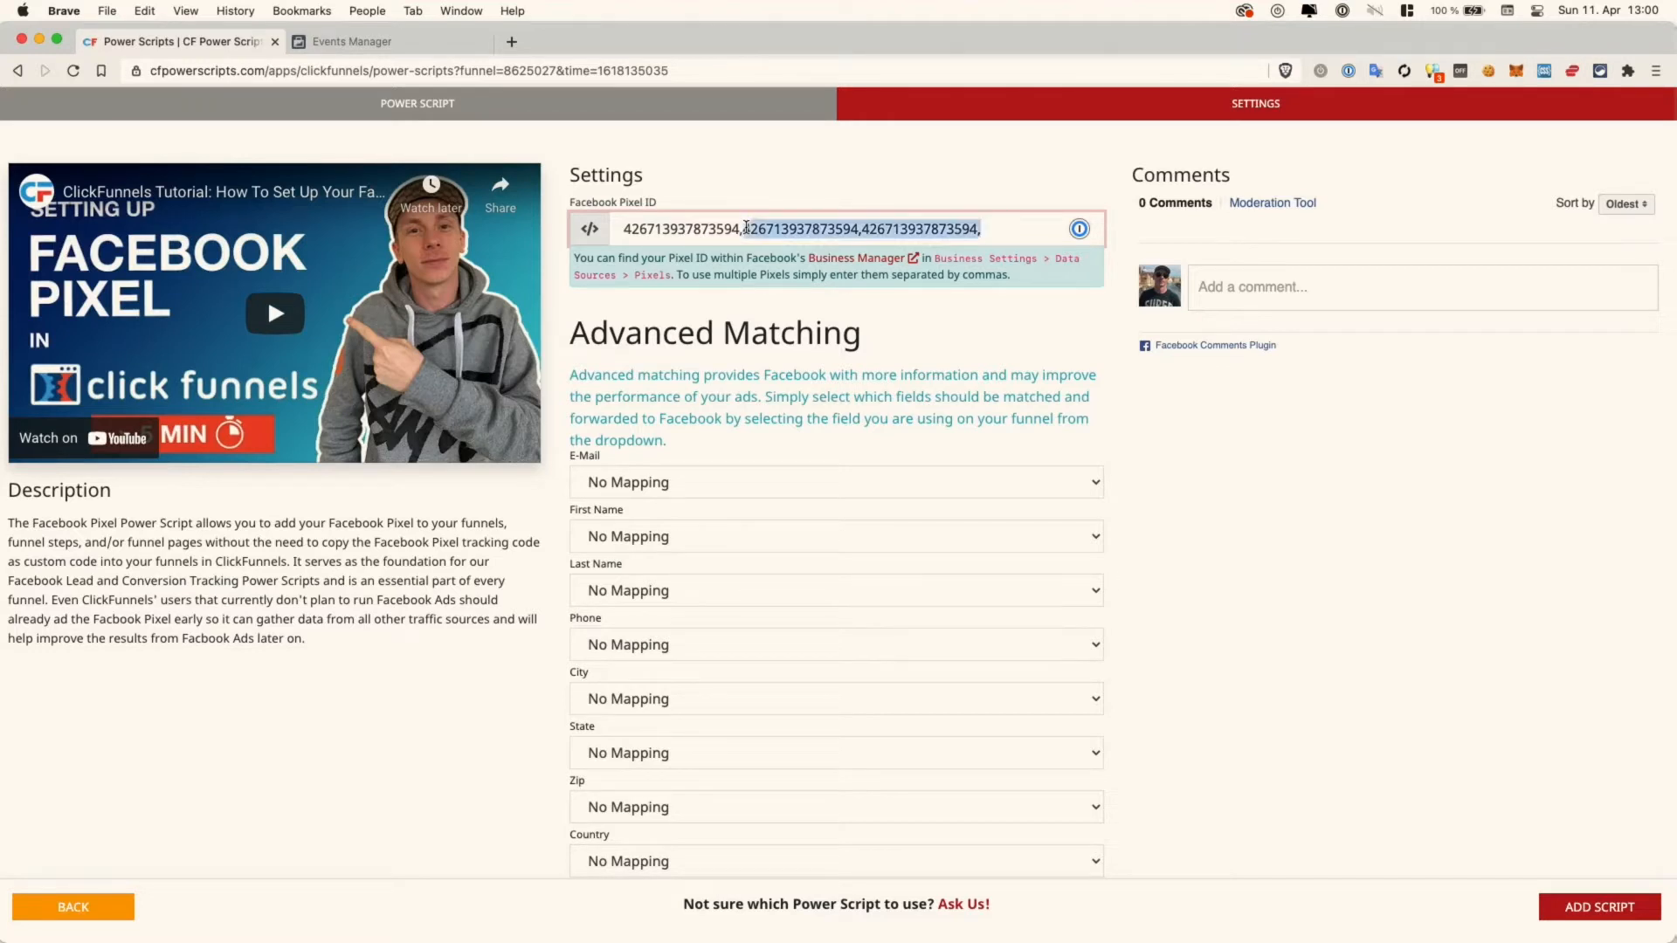
key(BackSpace)
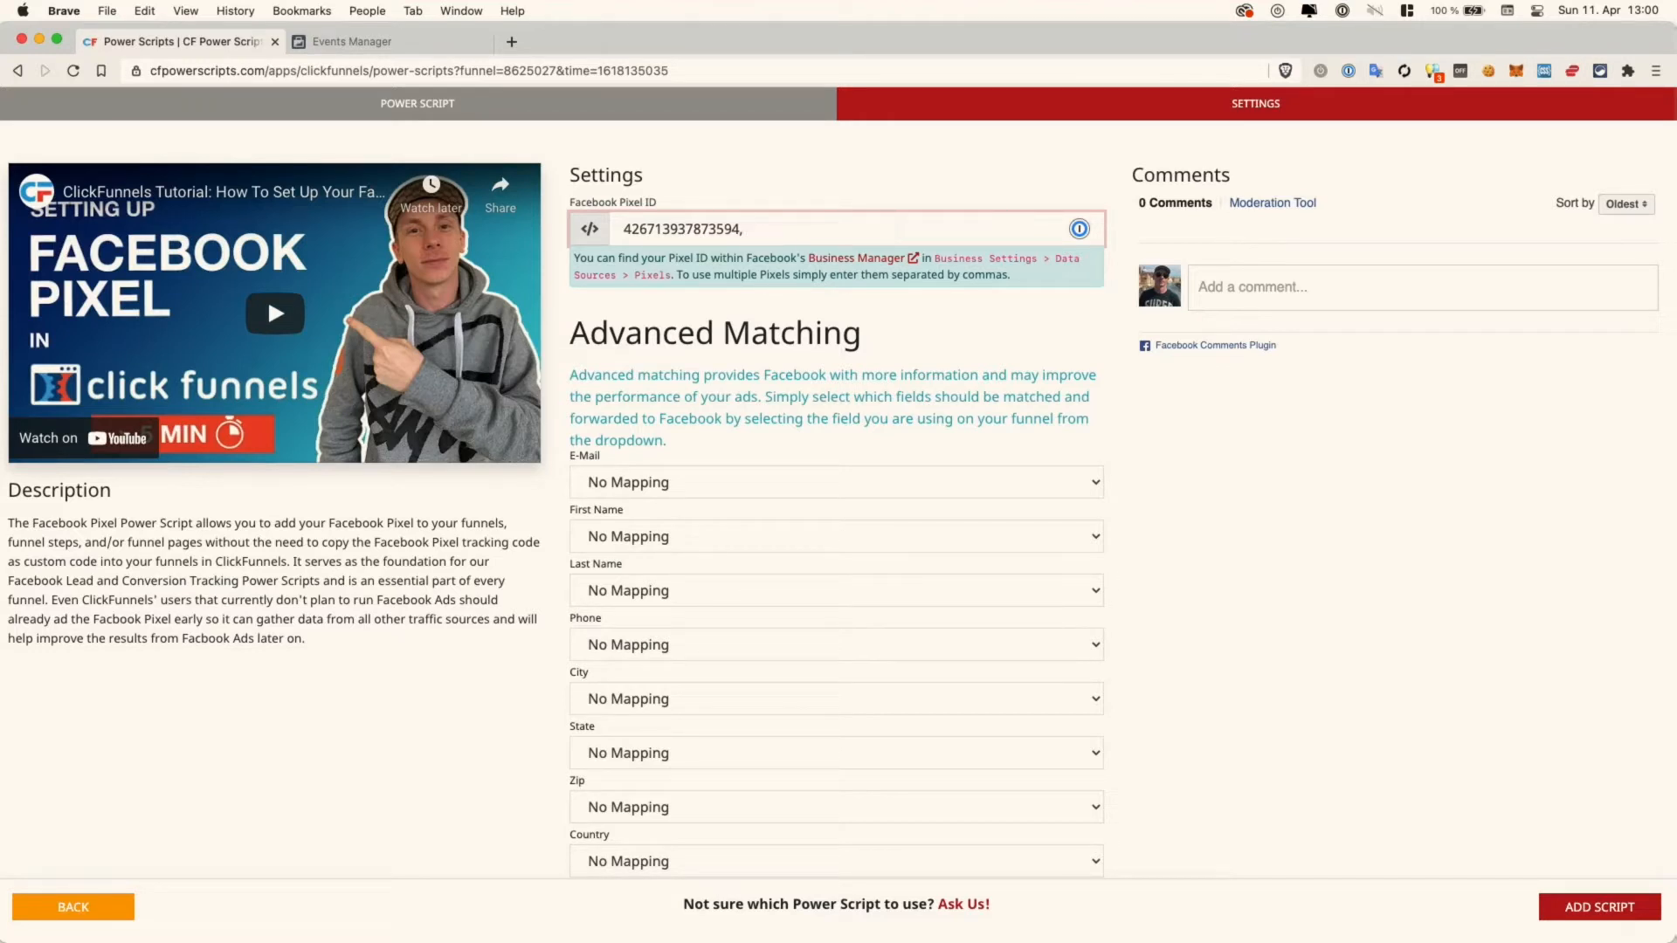
click(894, 333)
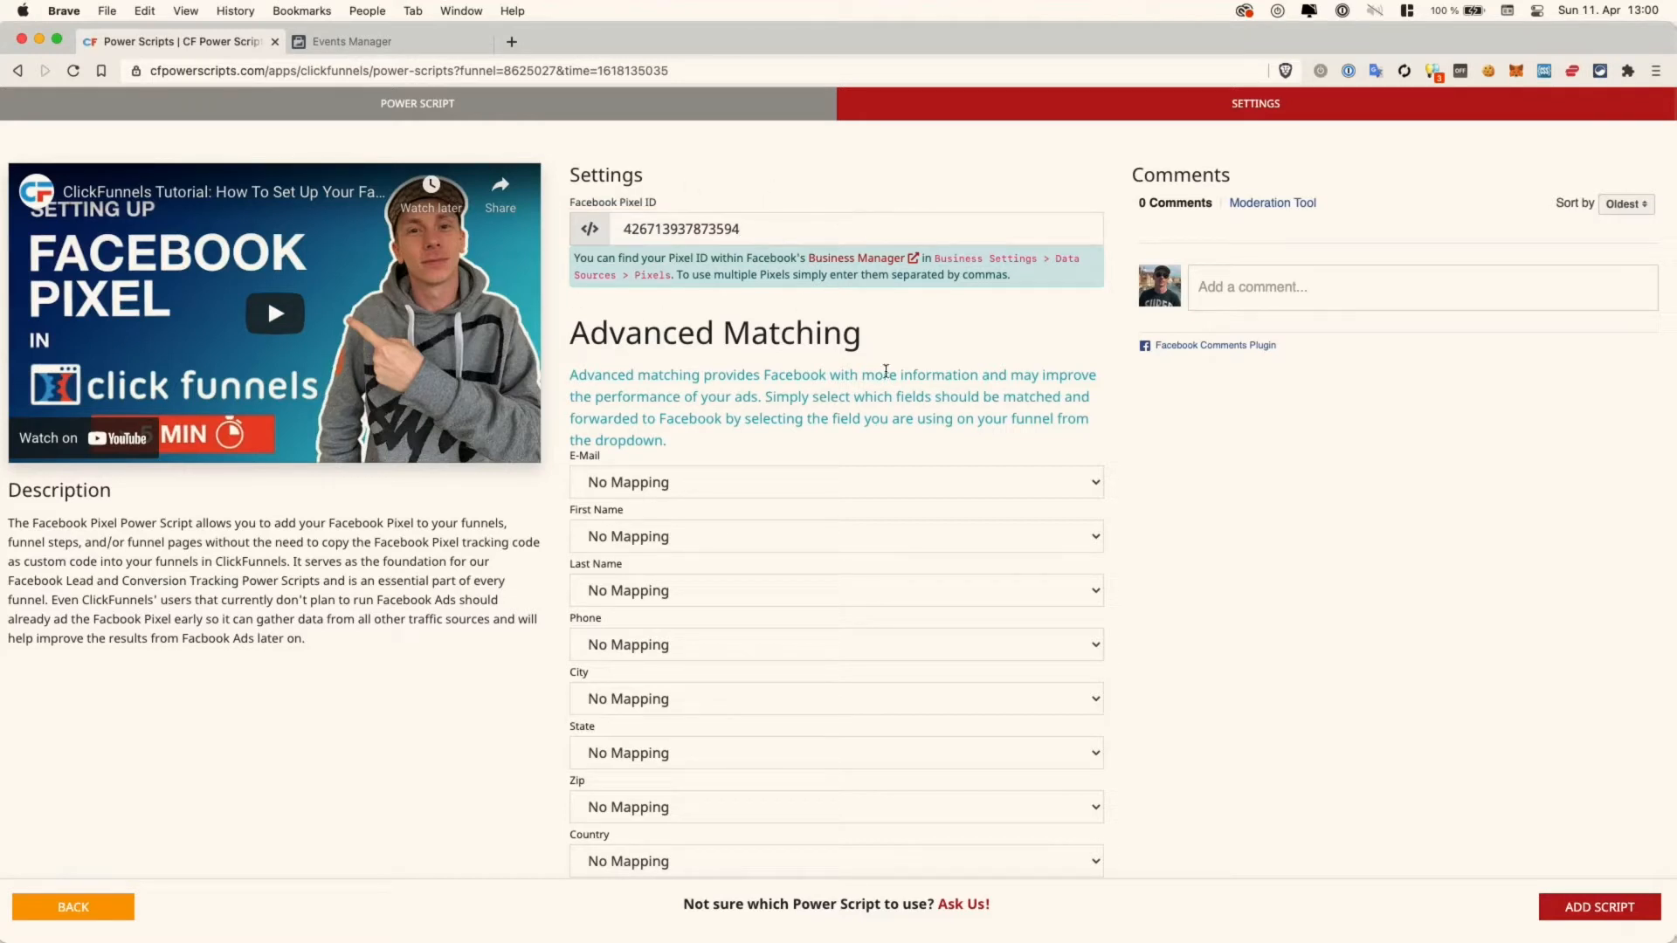
drag(577, 332, 860, 331)
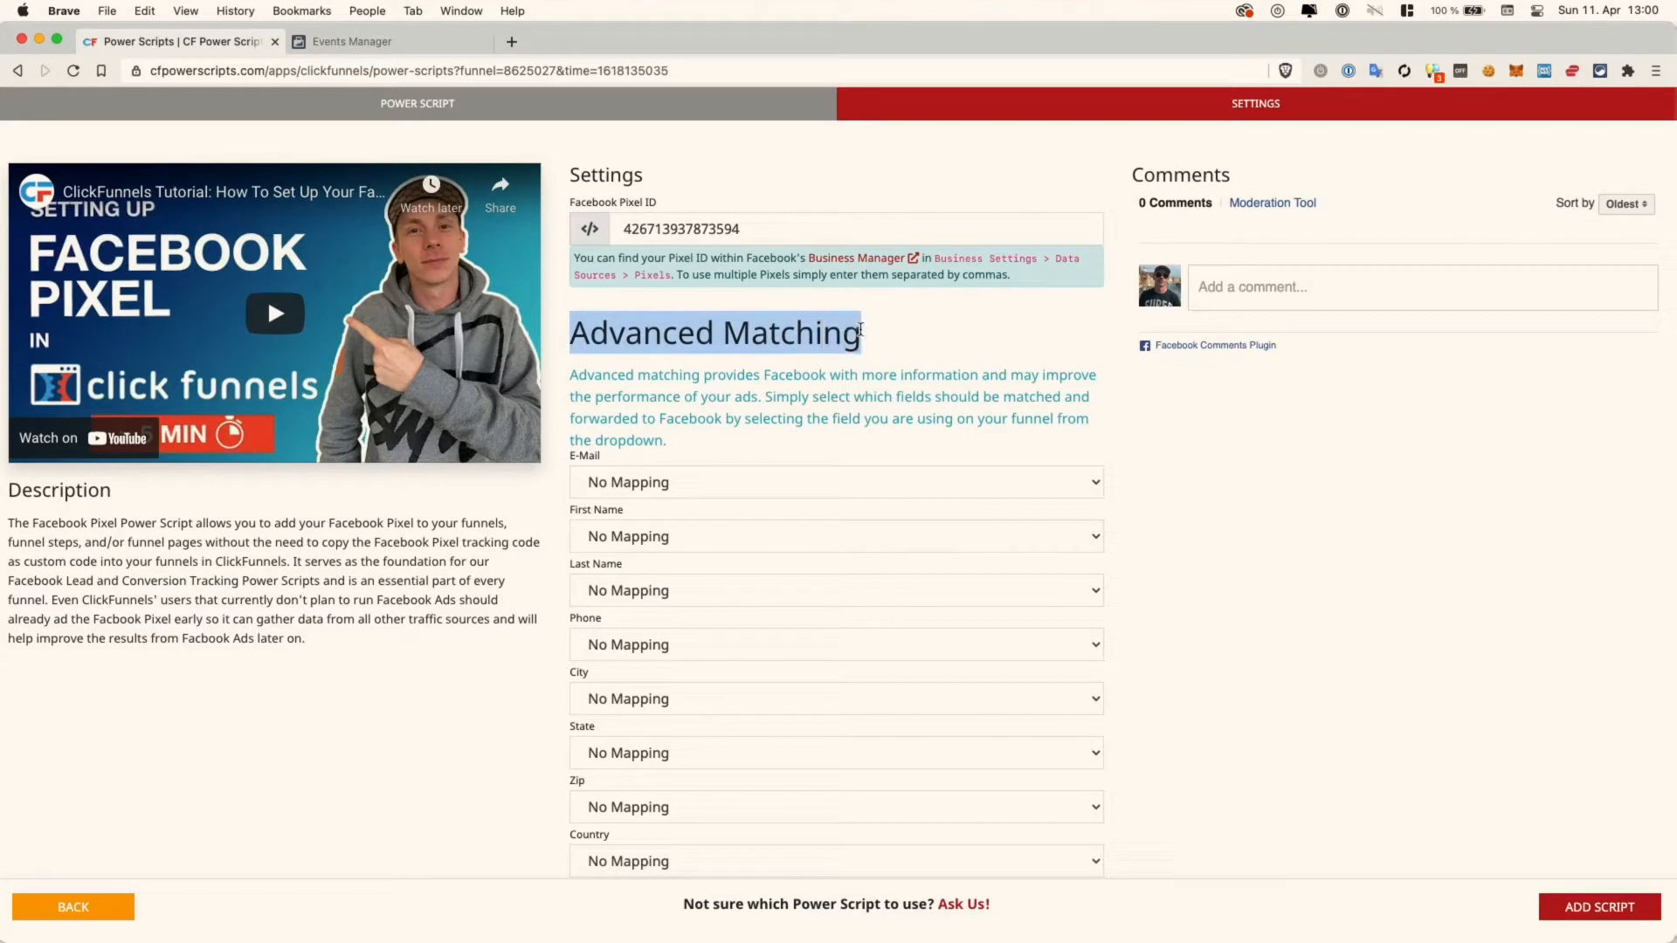
- Map Advanced Matching E-Mail, First Name, Last Name and Phone to their same-named fields
click(925, 365)
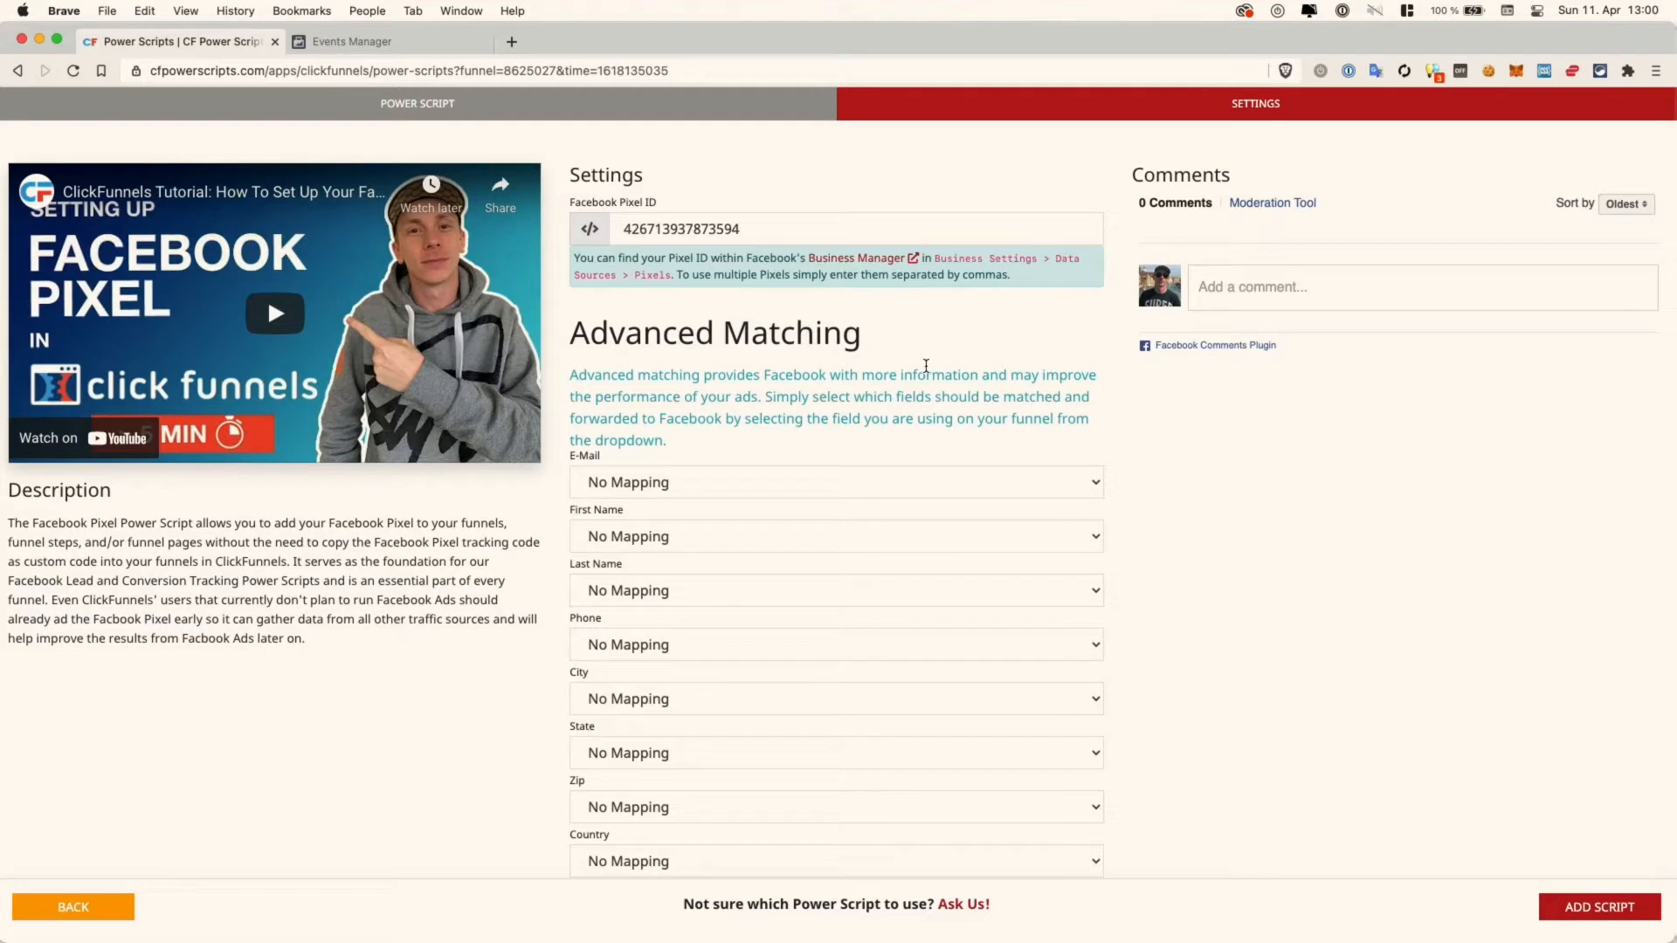
scroll(926, 365, down, 1)
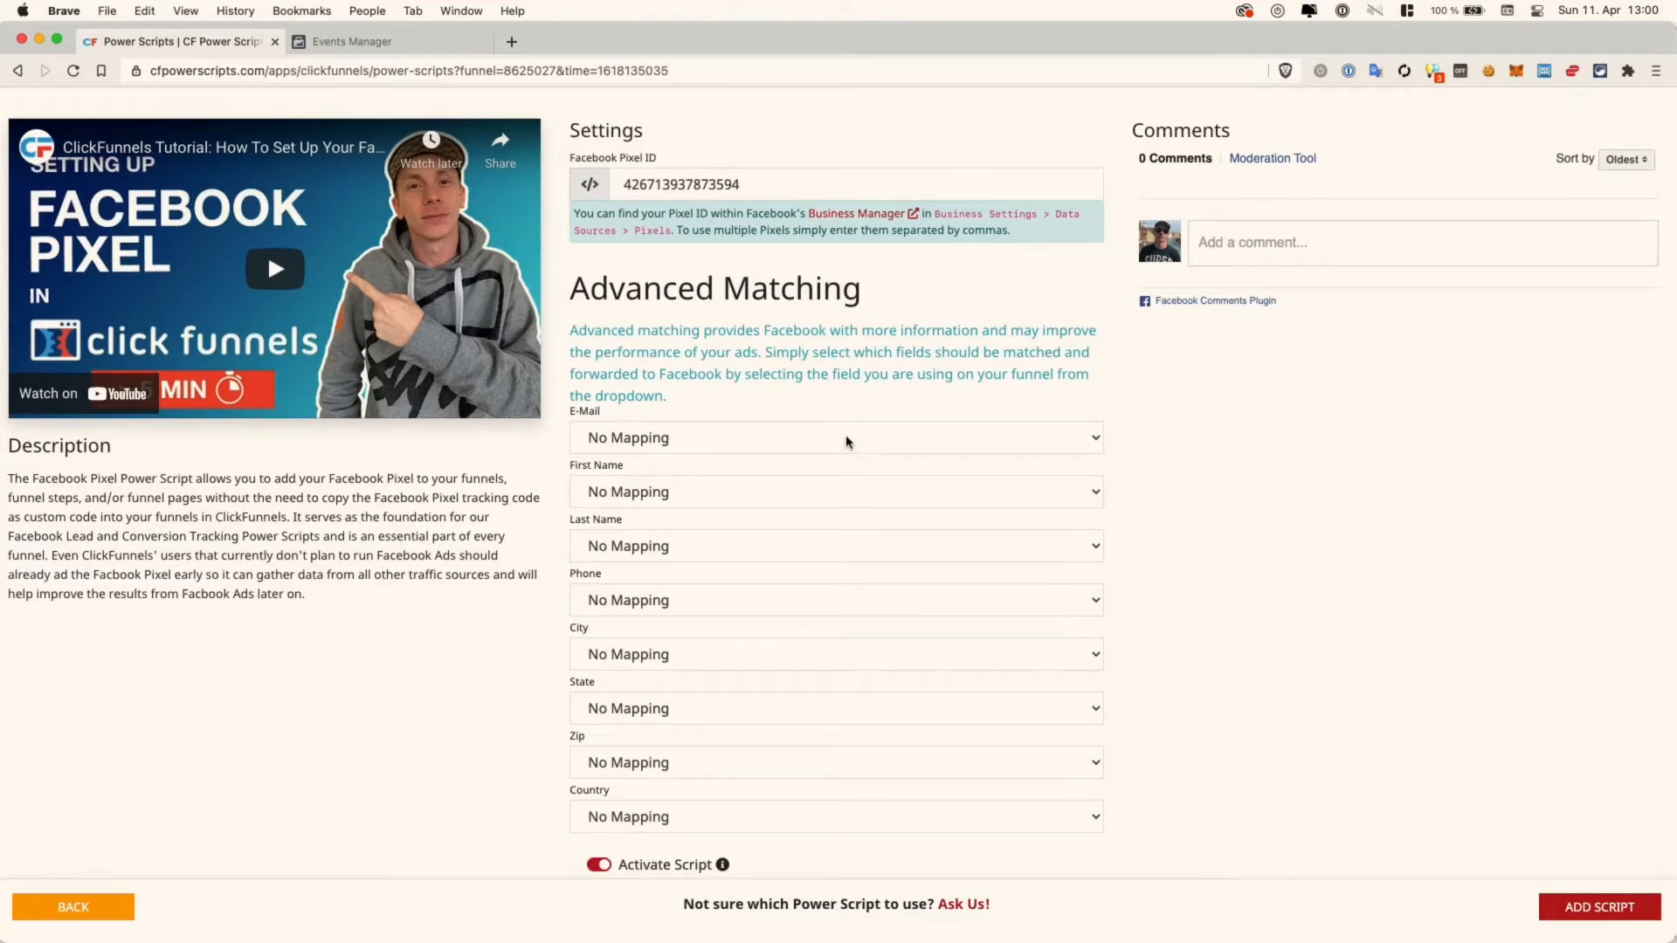
click(696, 441)
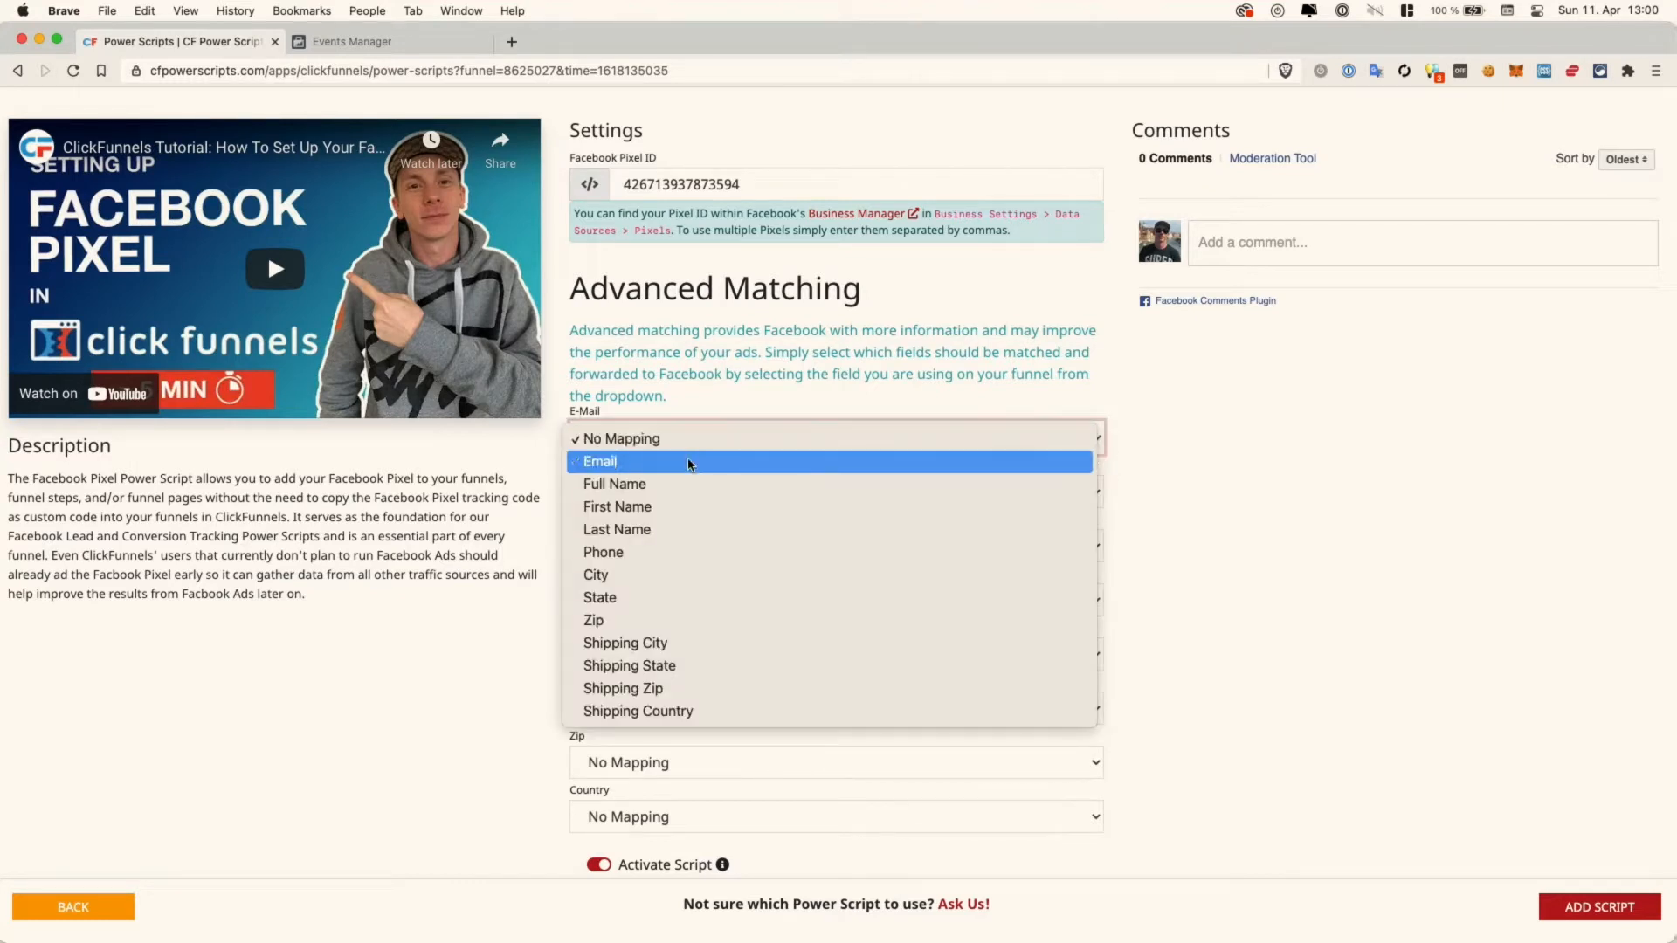
click(690, 463)
click(720, 492)
click(713, 558)
click(712, 558)
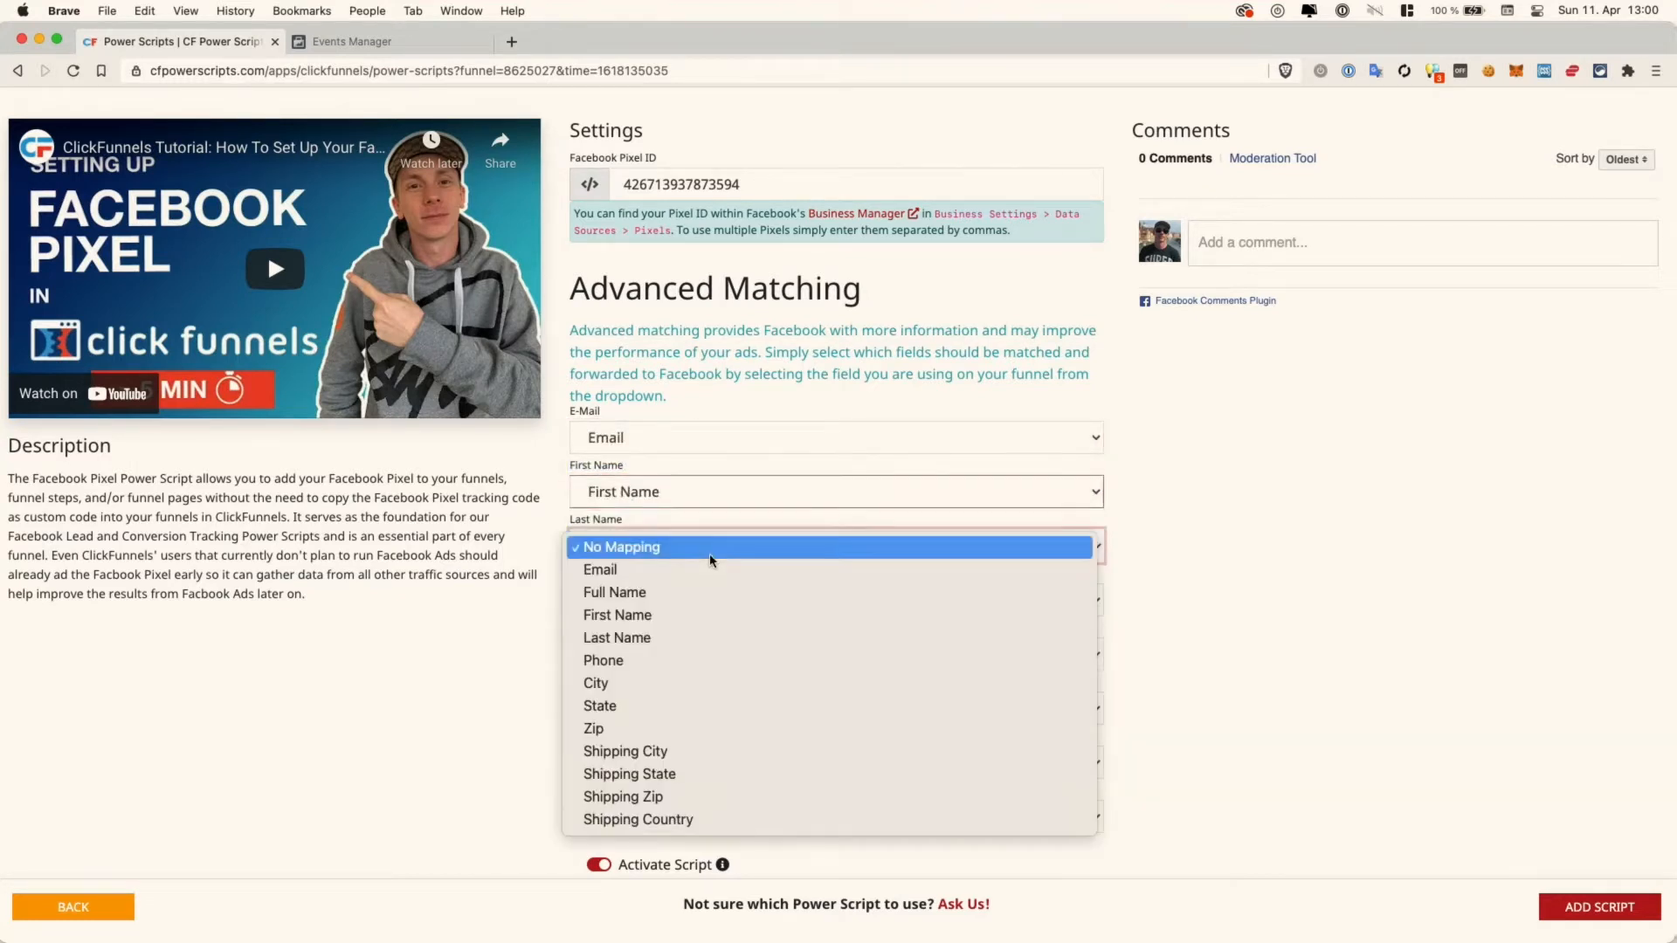
click(683, 636)
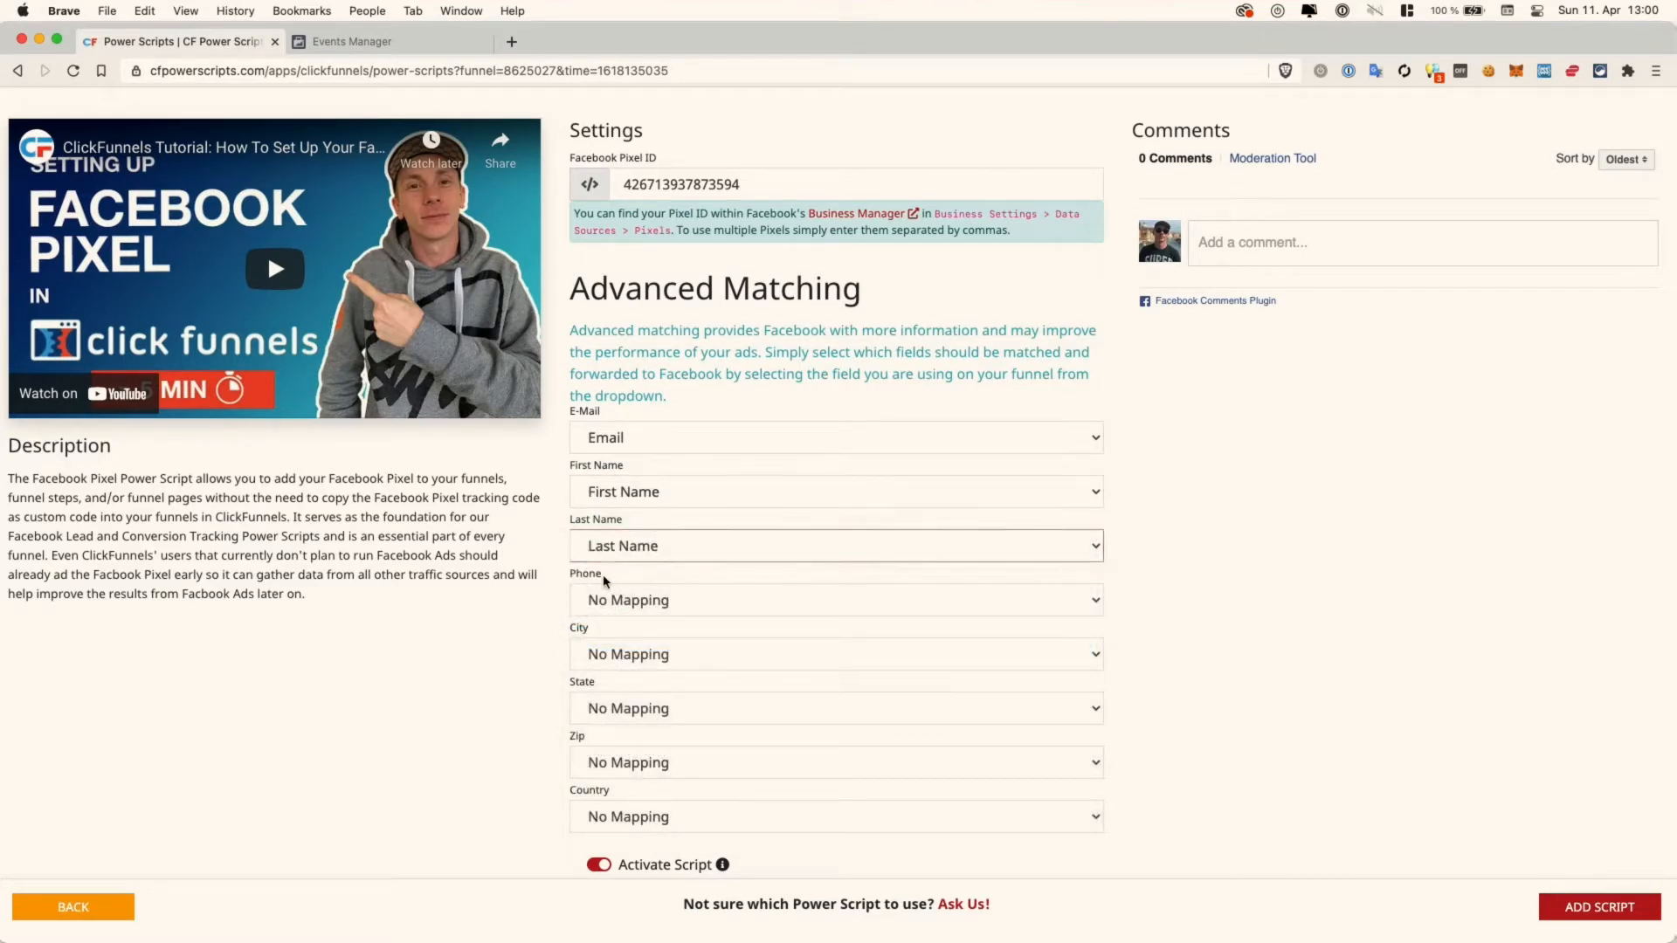
click(643, 599)
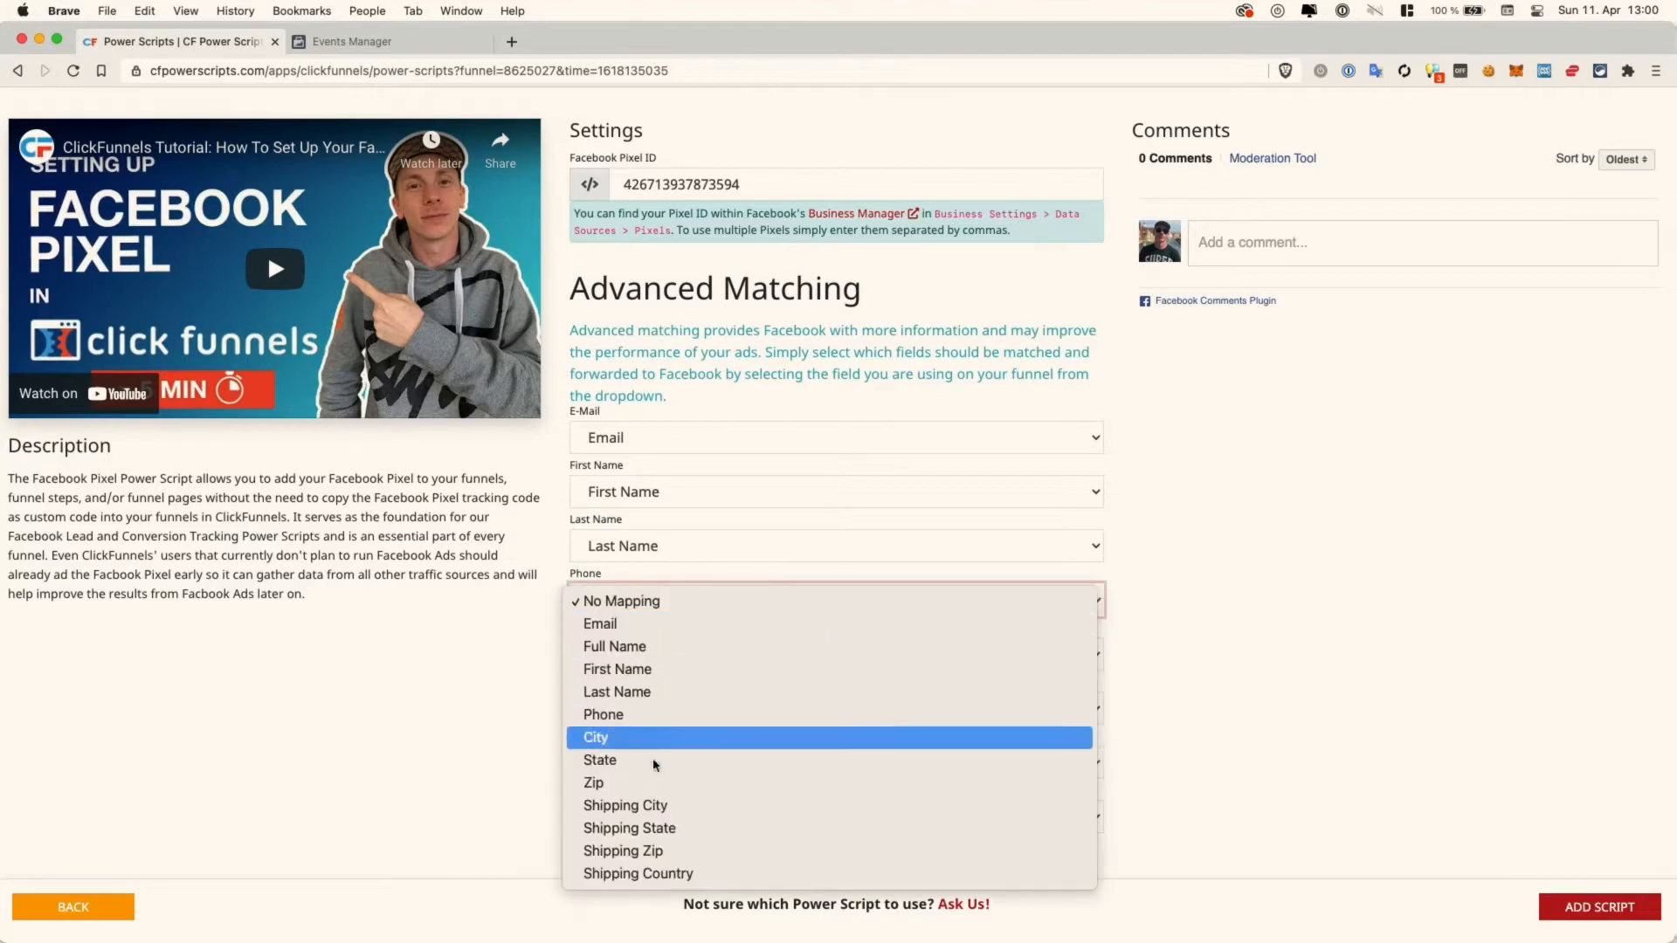
click(647, 716)
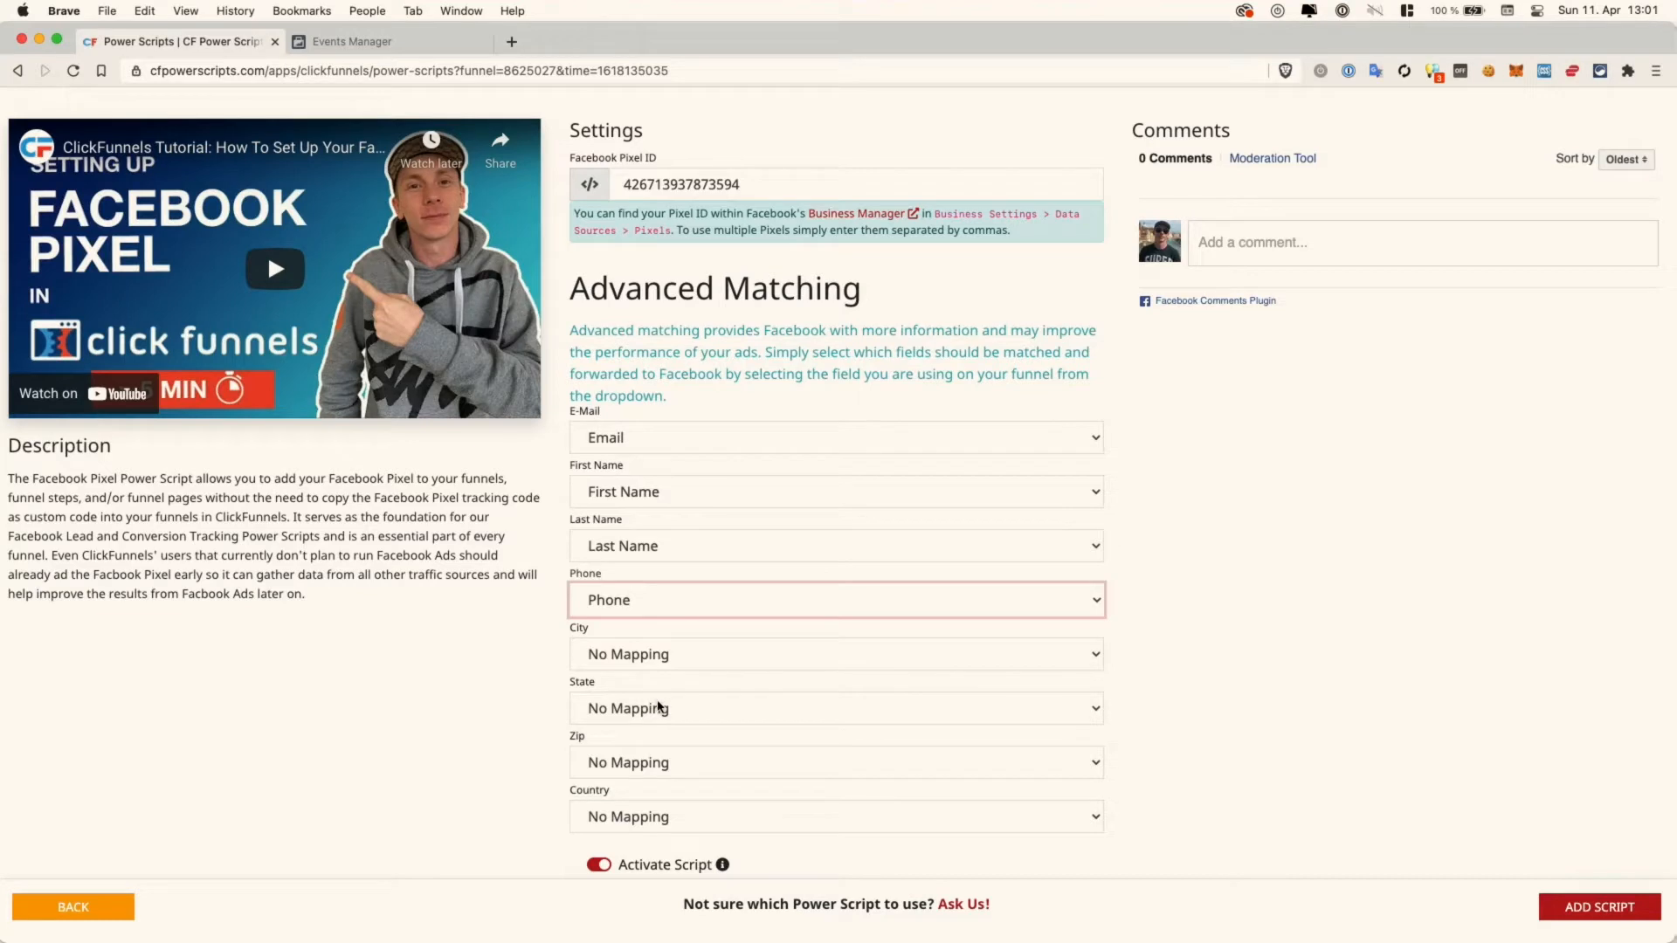
- Map City, State and Zip to same-named fields and Country to Shipping Country
click(654, 657)
click(654, 657)
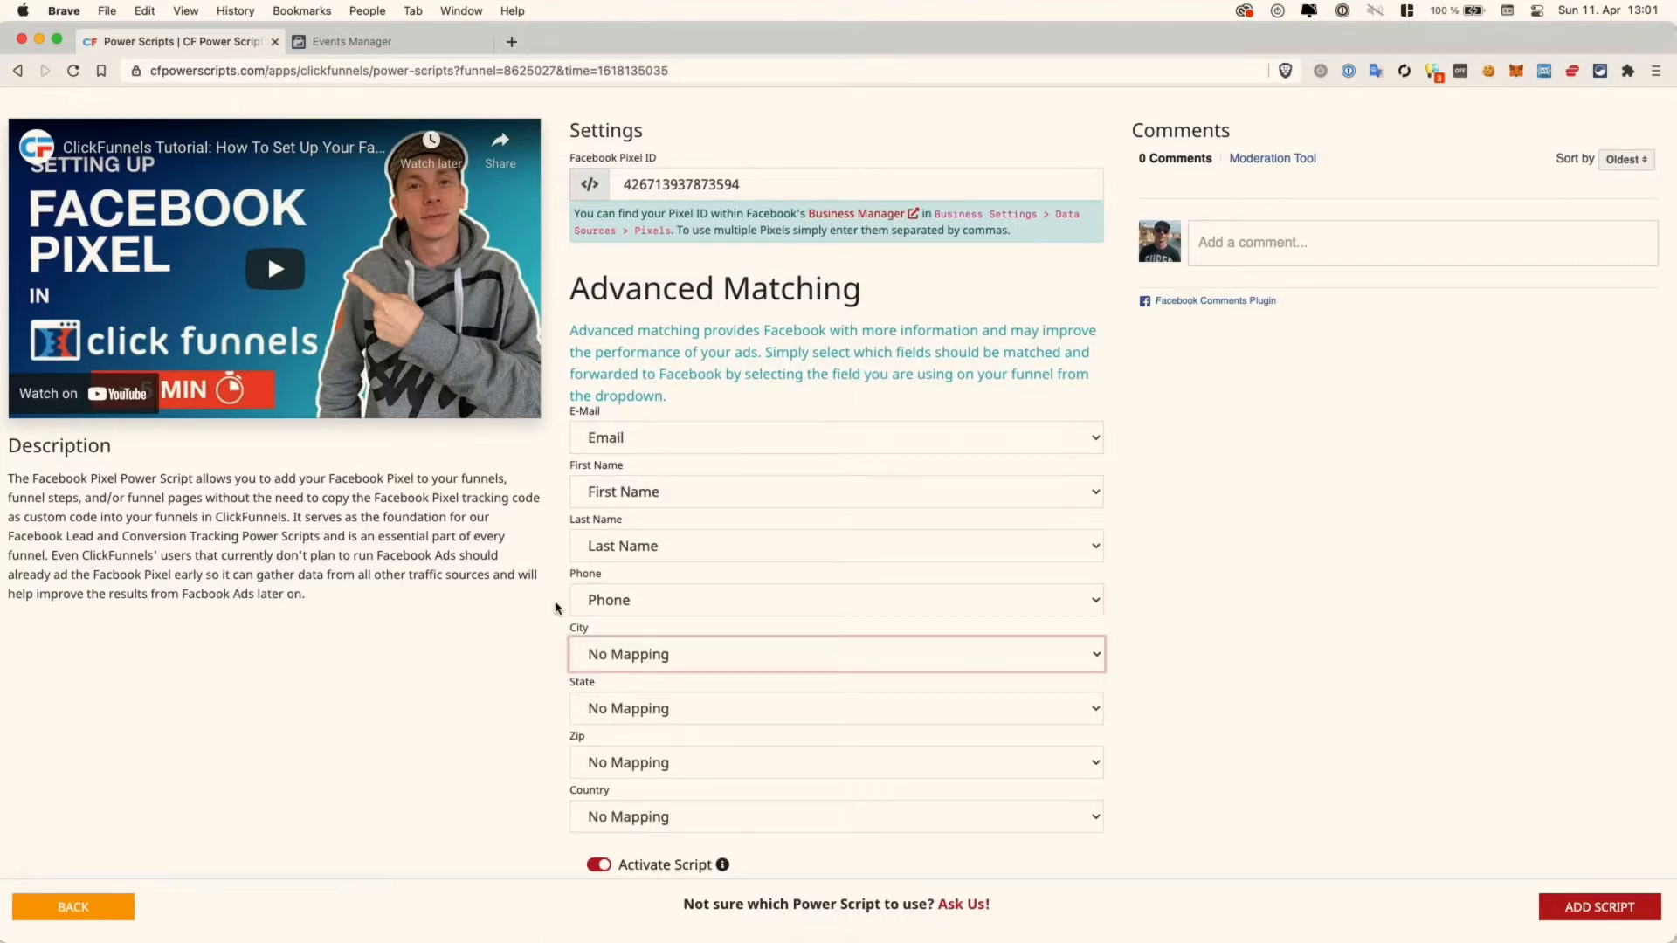
click(677, 657)
click(668, 791)
click(681, 711)
click(647, 868)
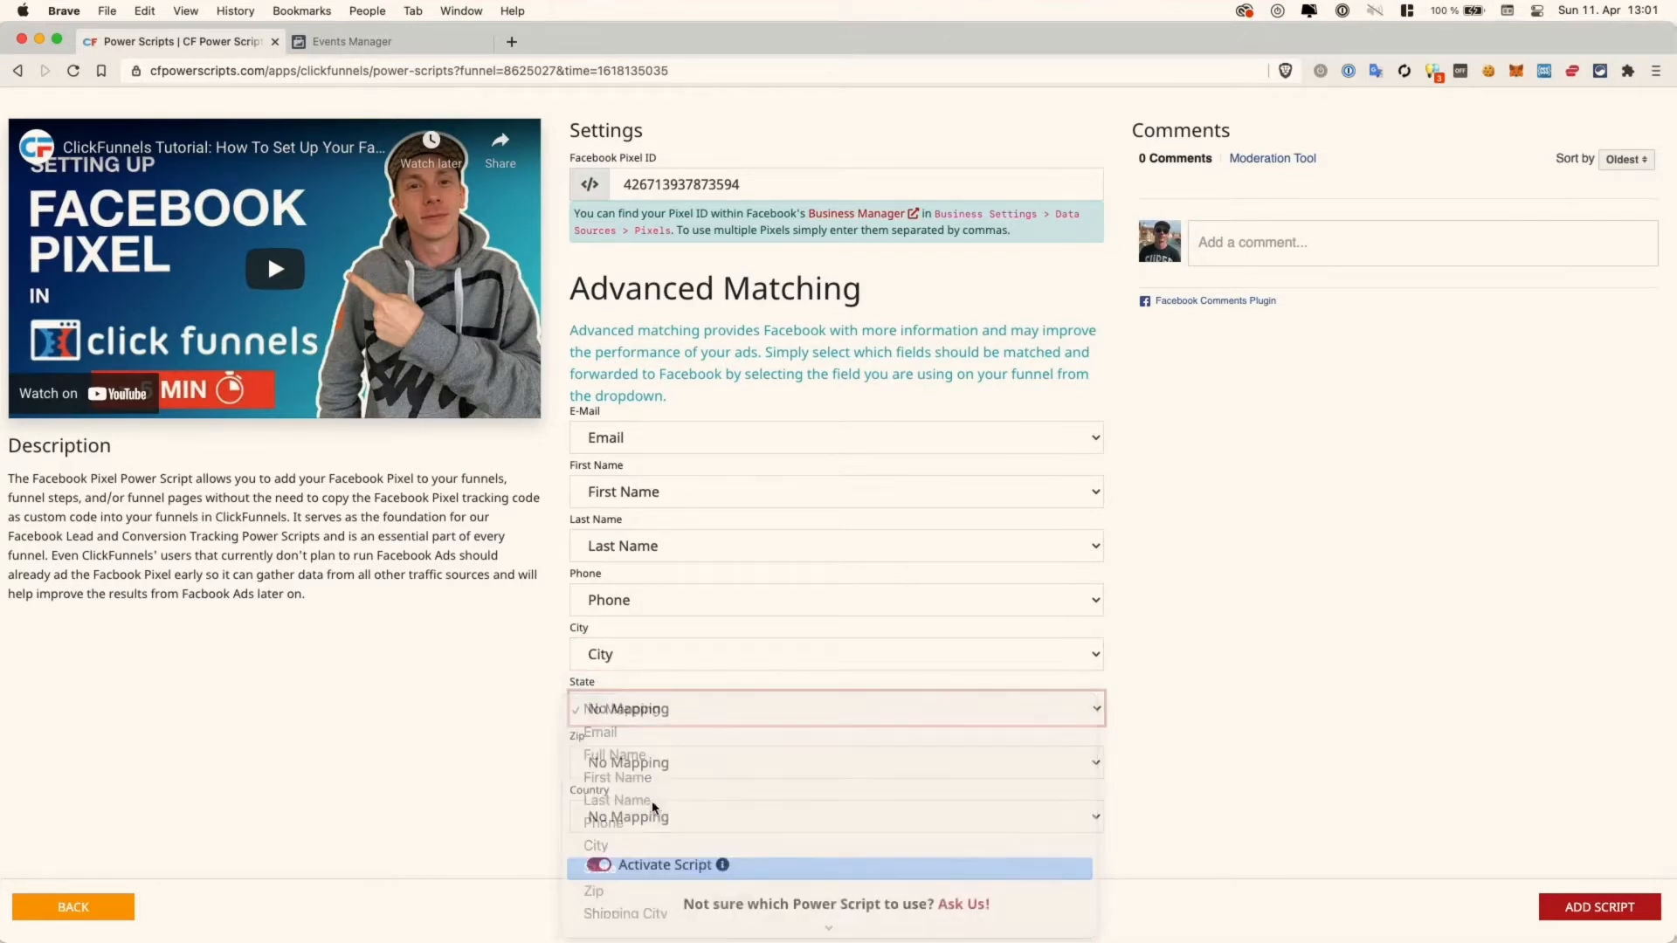
click(656, 767)
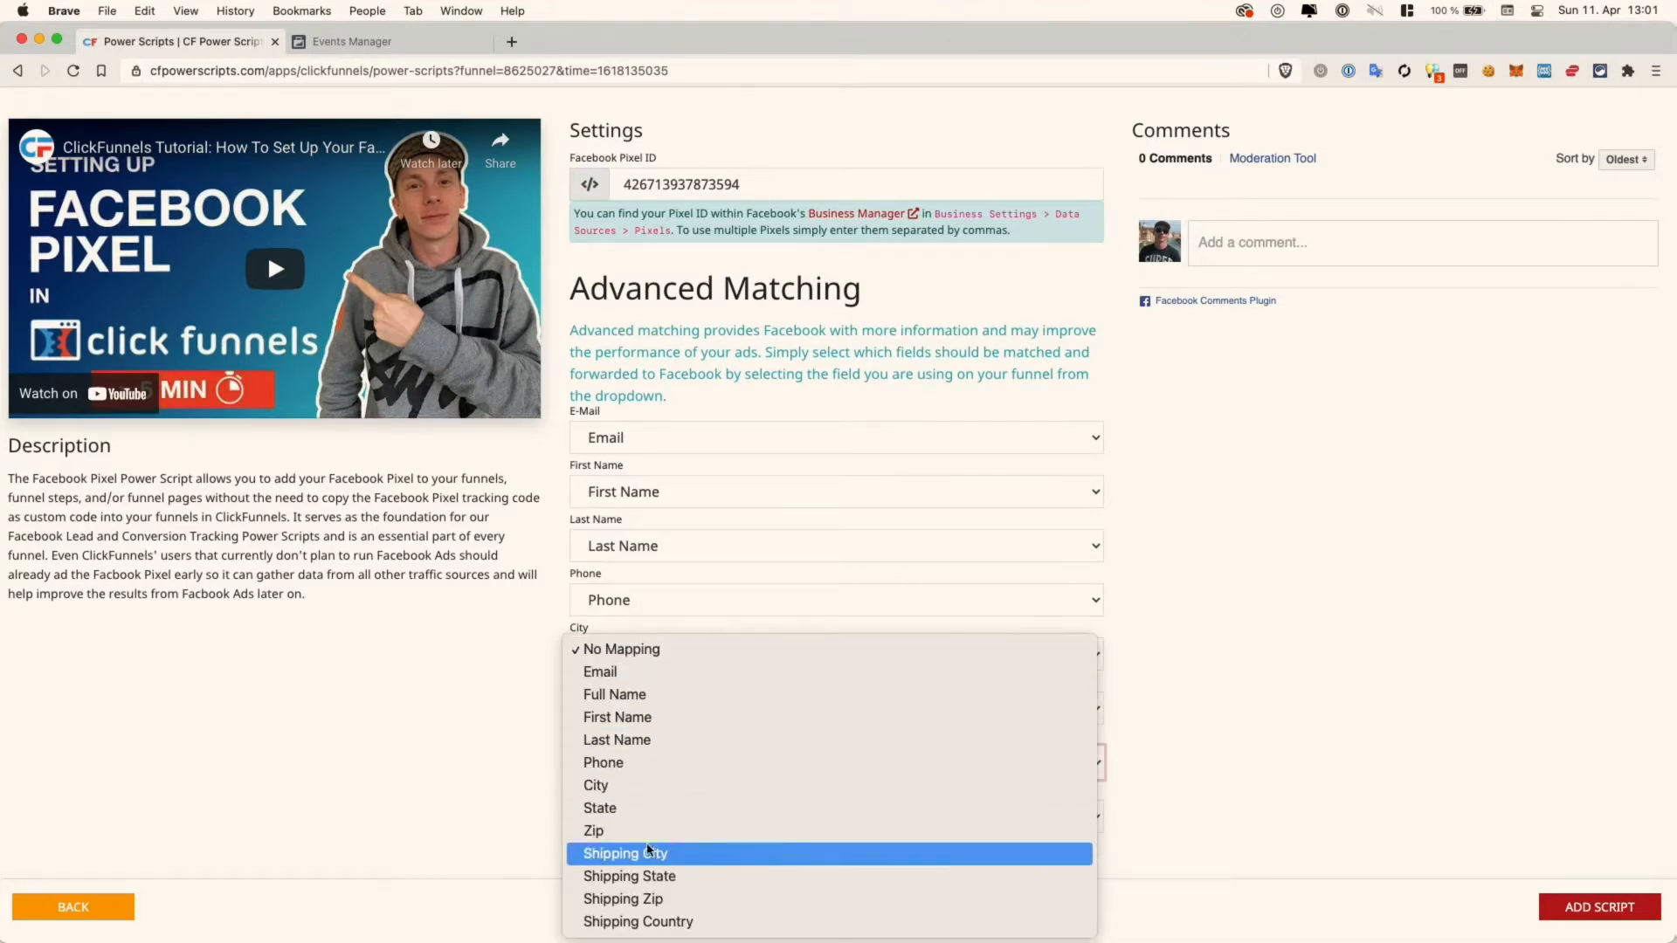
click(644, 828)
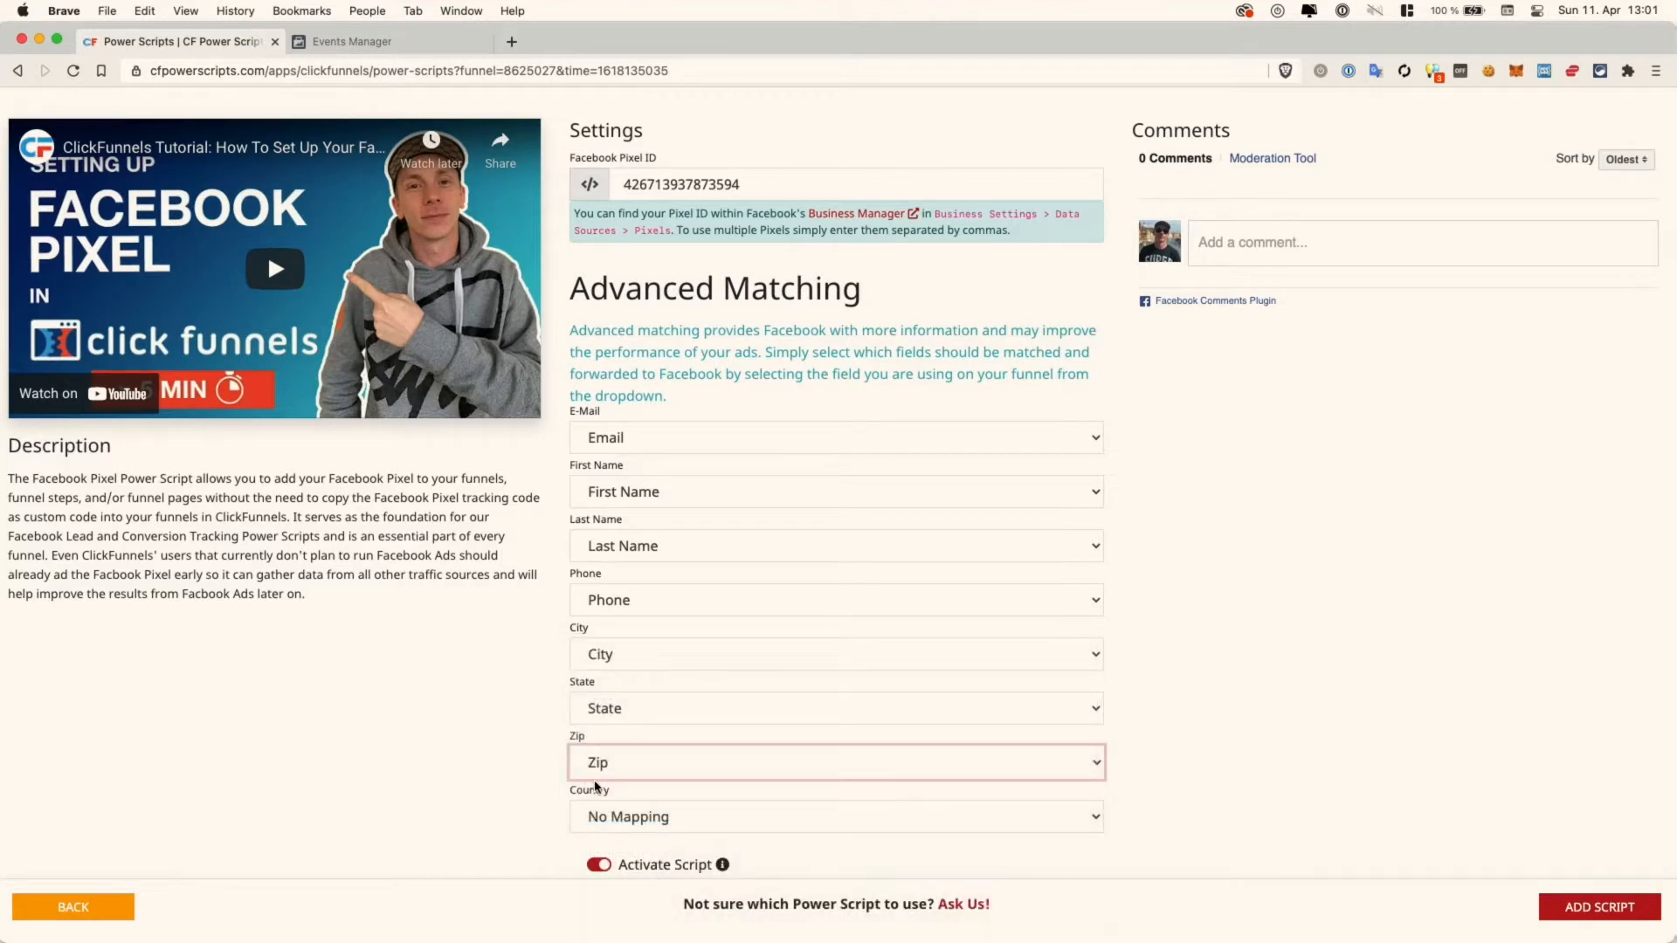
click(637, 817)
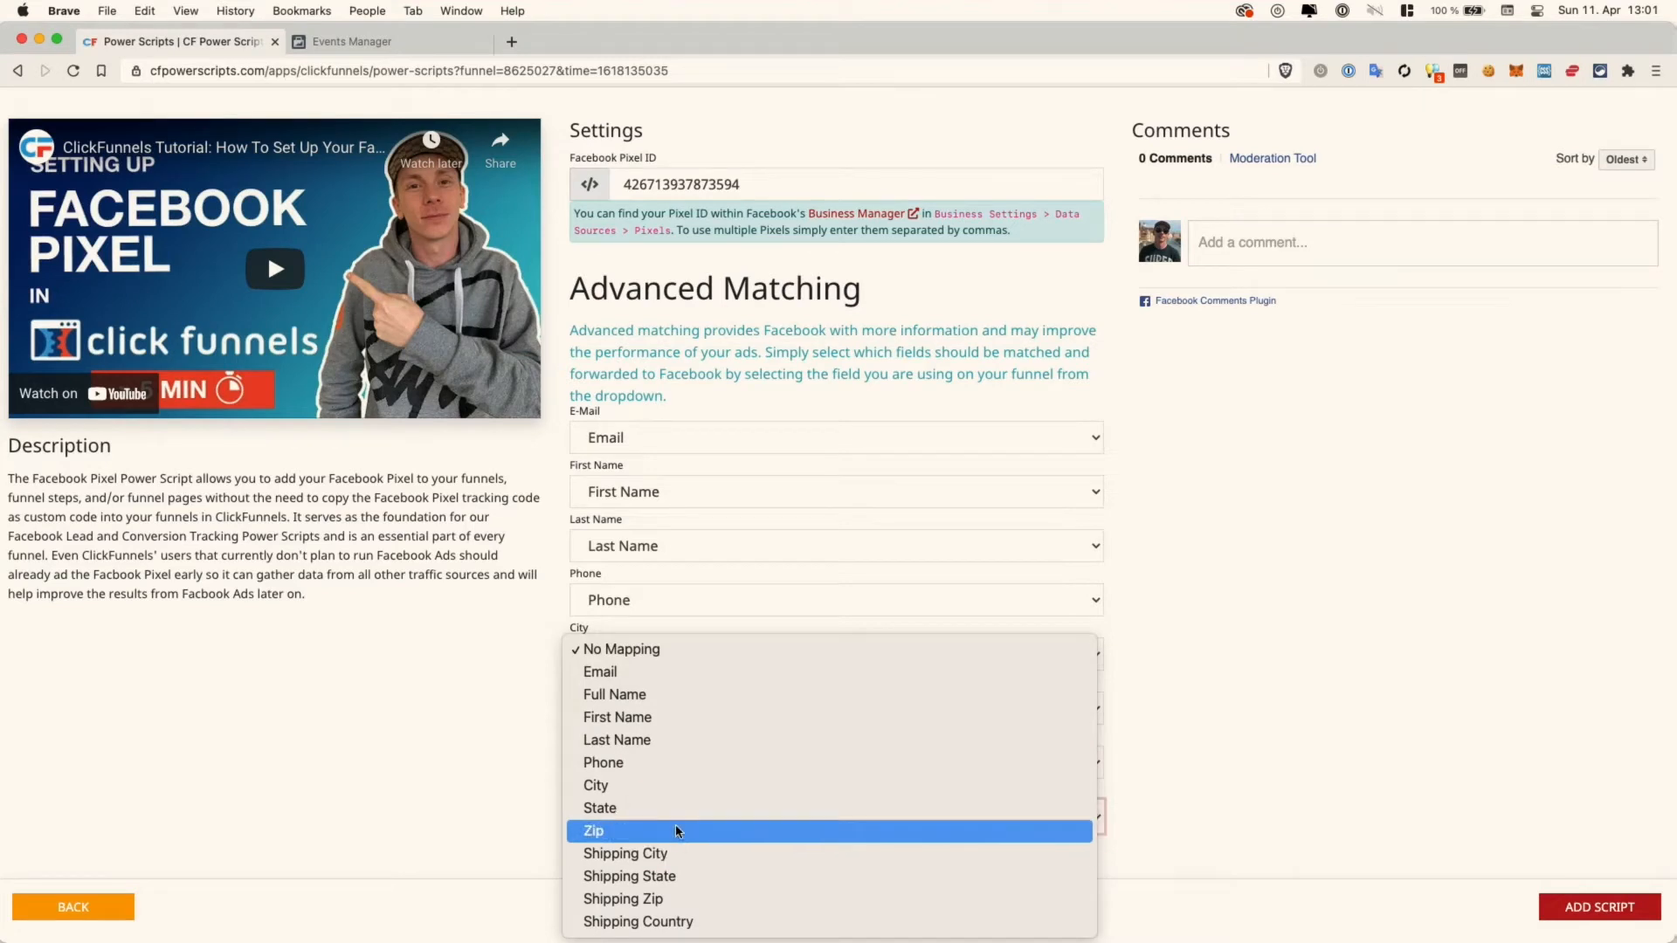
click(674, 922)
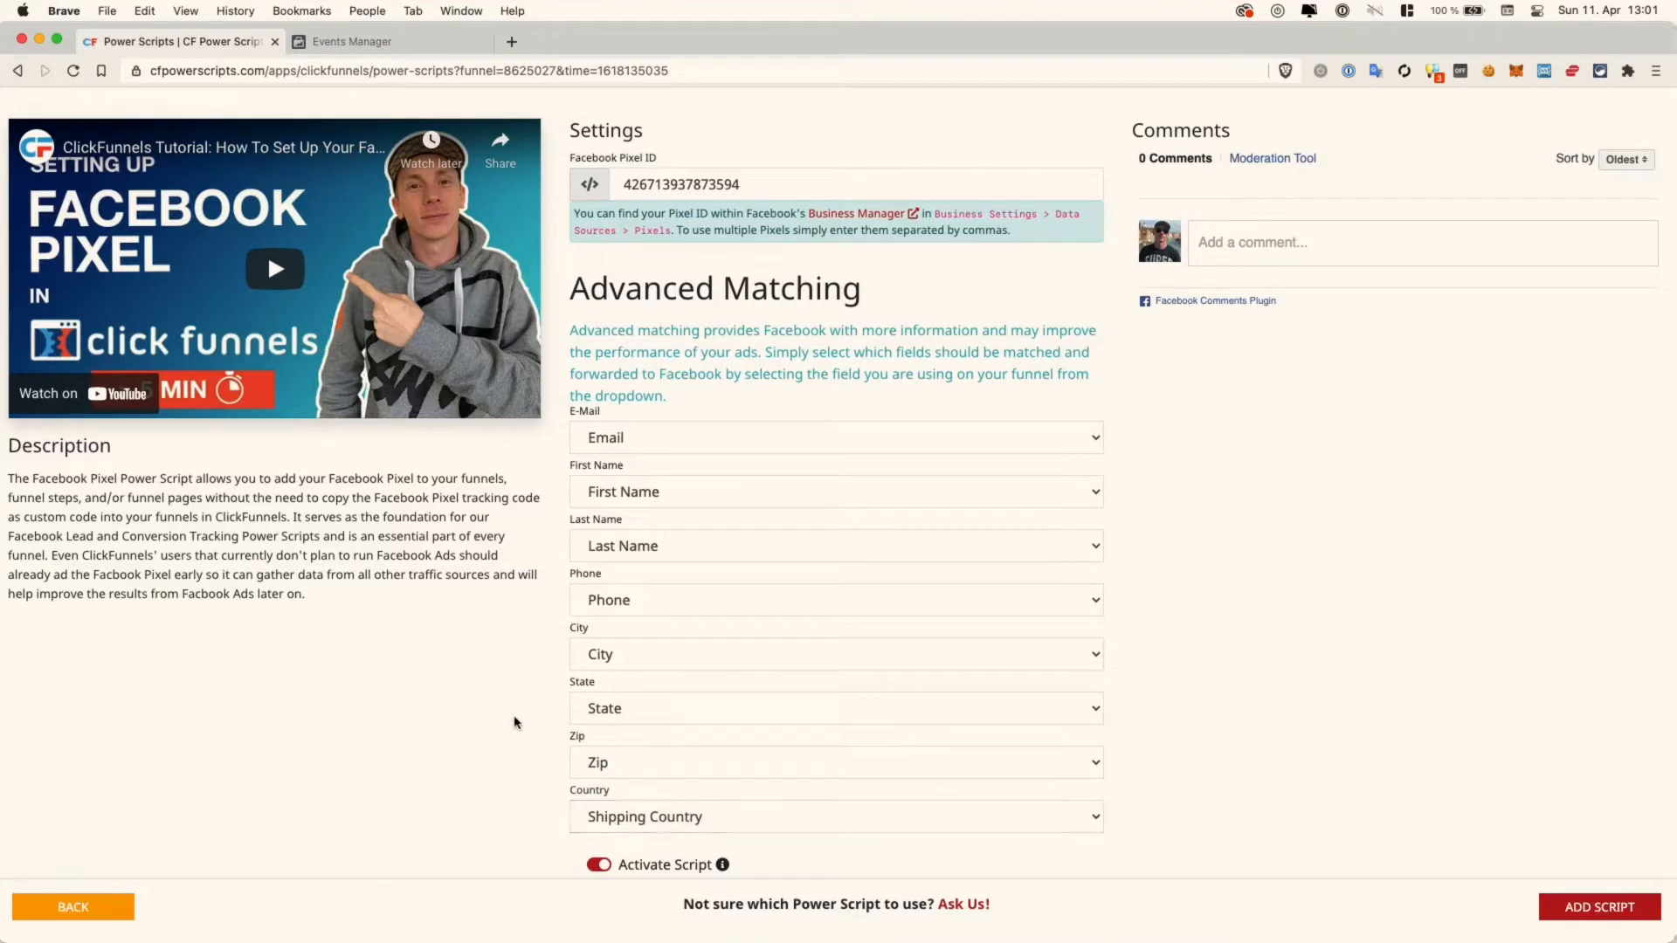
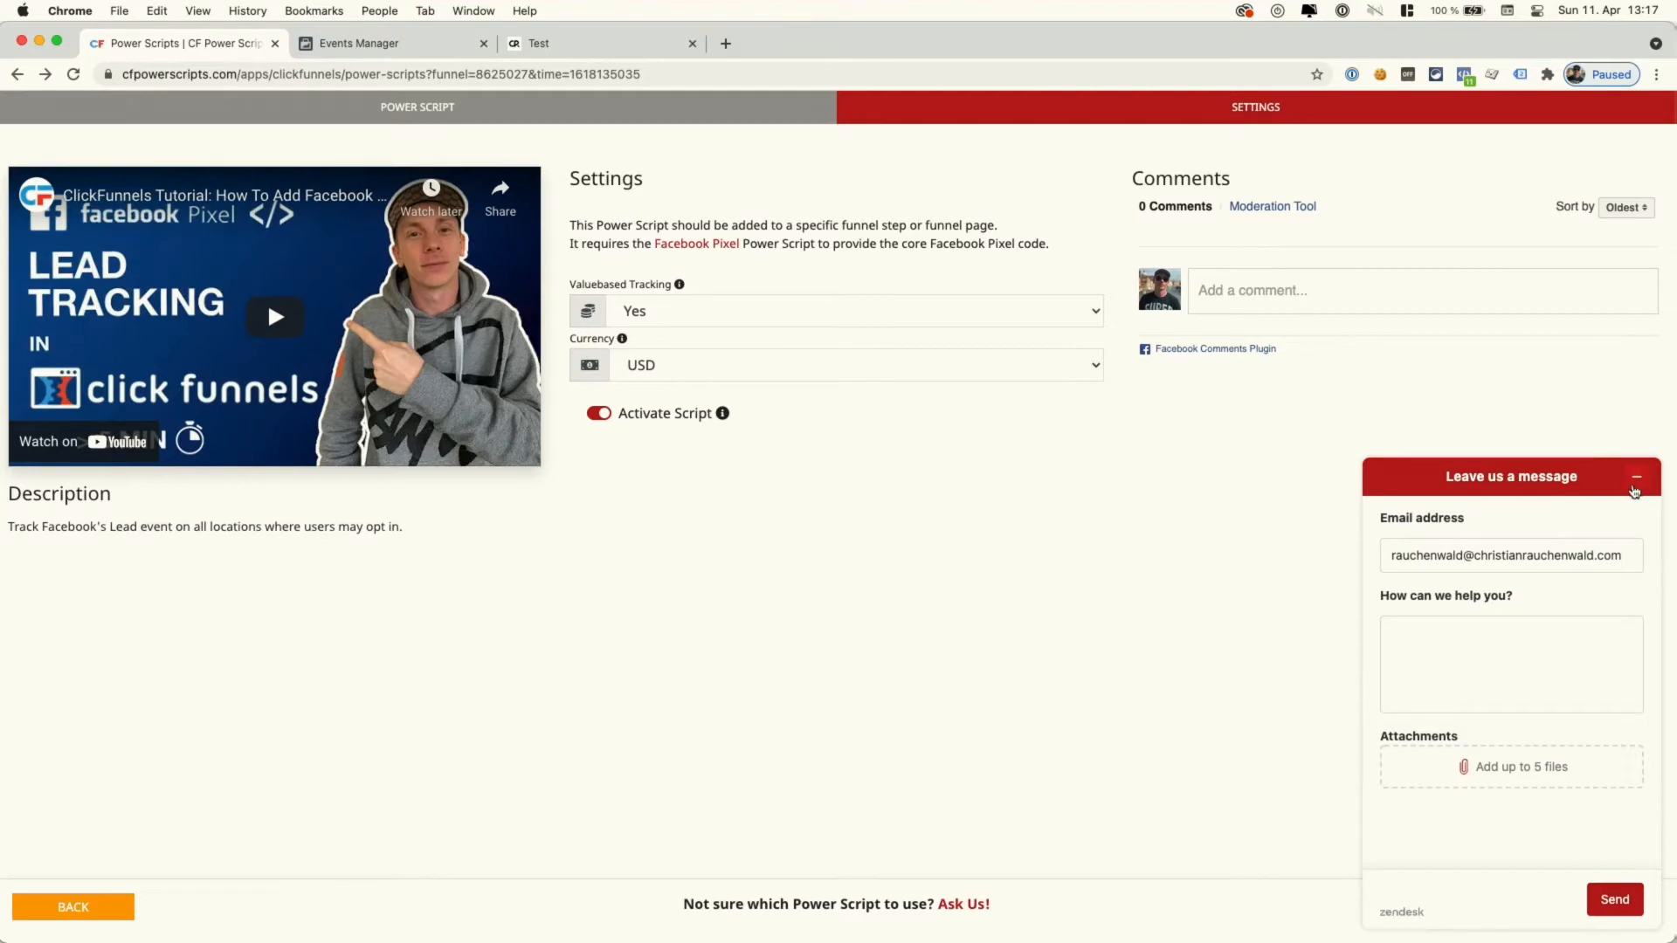
- Close the chat widget, leaving Lead Tracking at value-based Yes, USD, and activated
click(1637, 485)
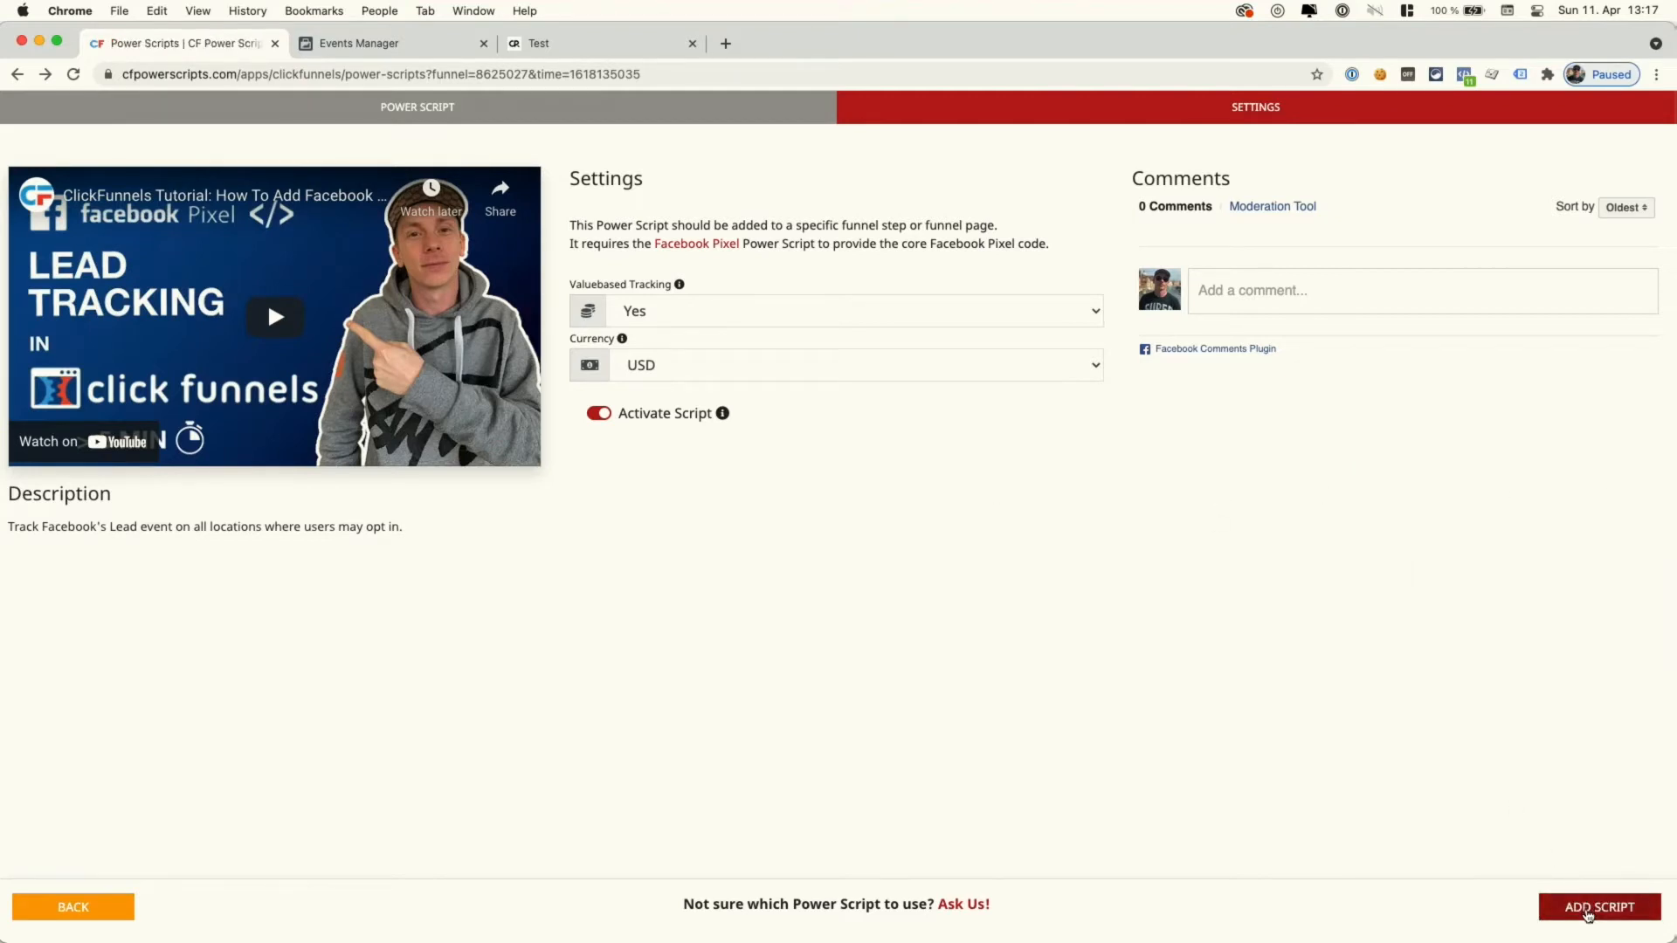
- Add the Lead Tracking script and copy the live Optin step's link
click(1587, 912)
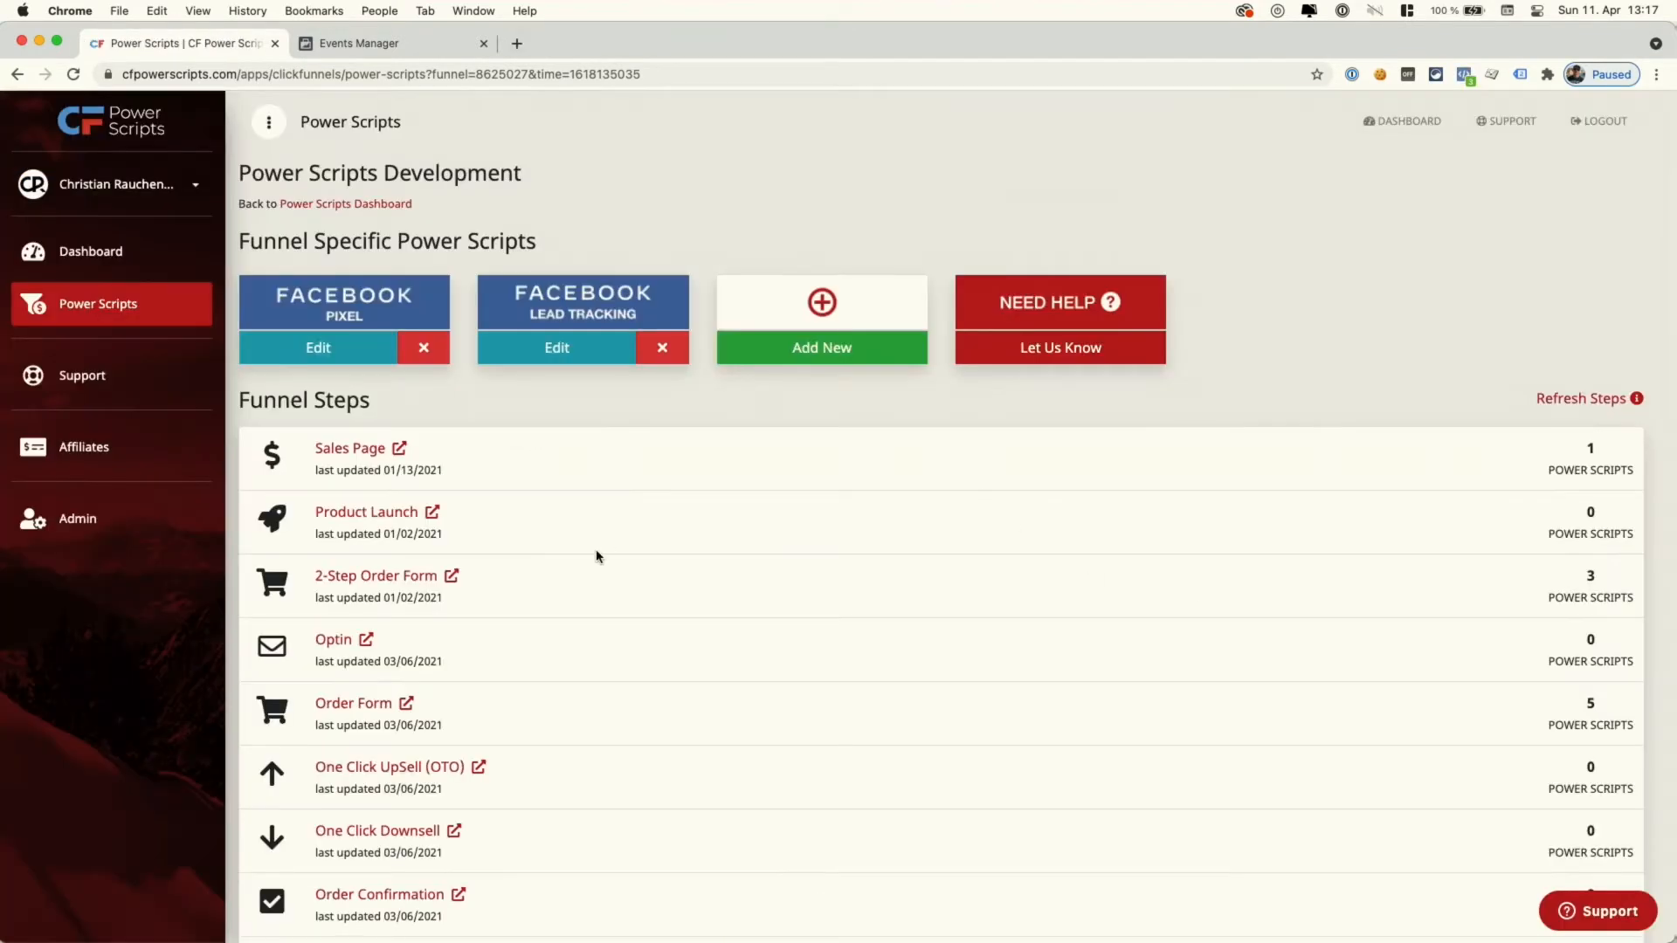
click(366, 642)
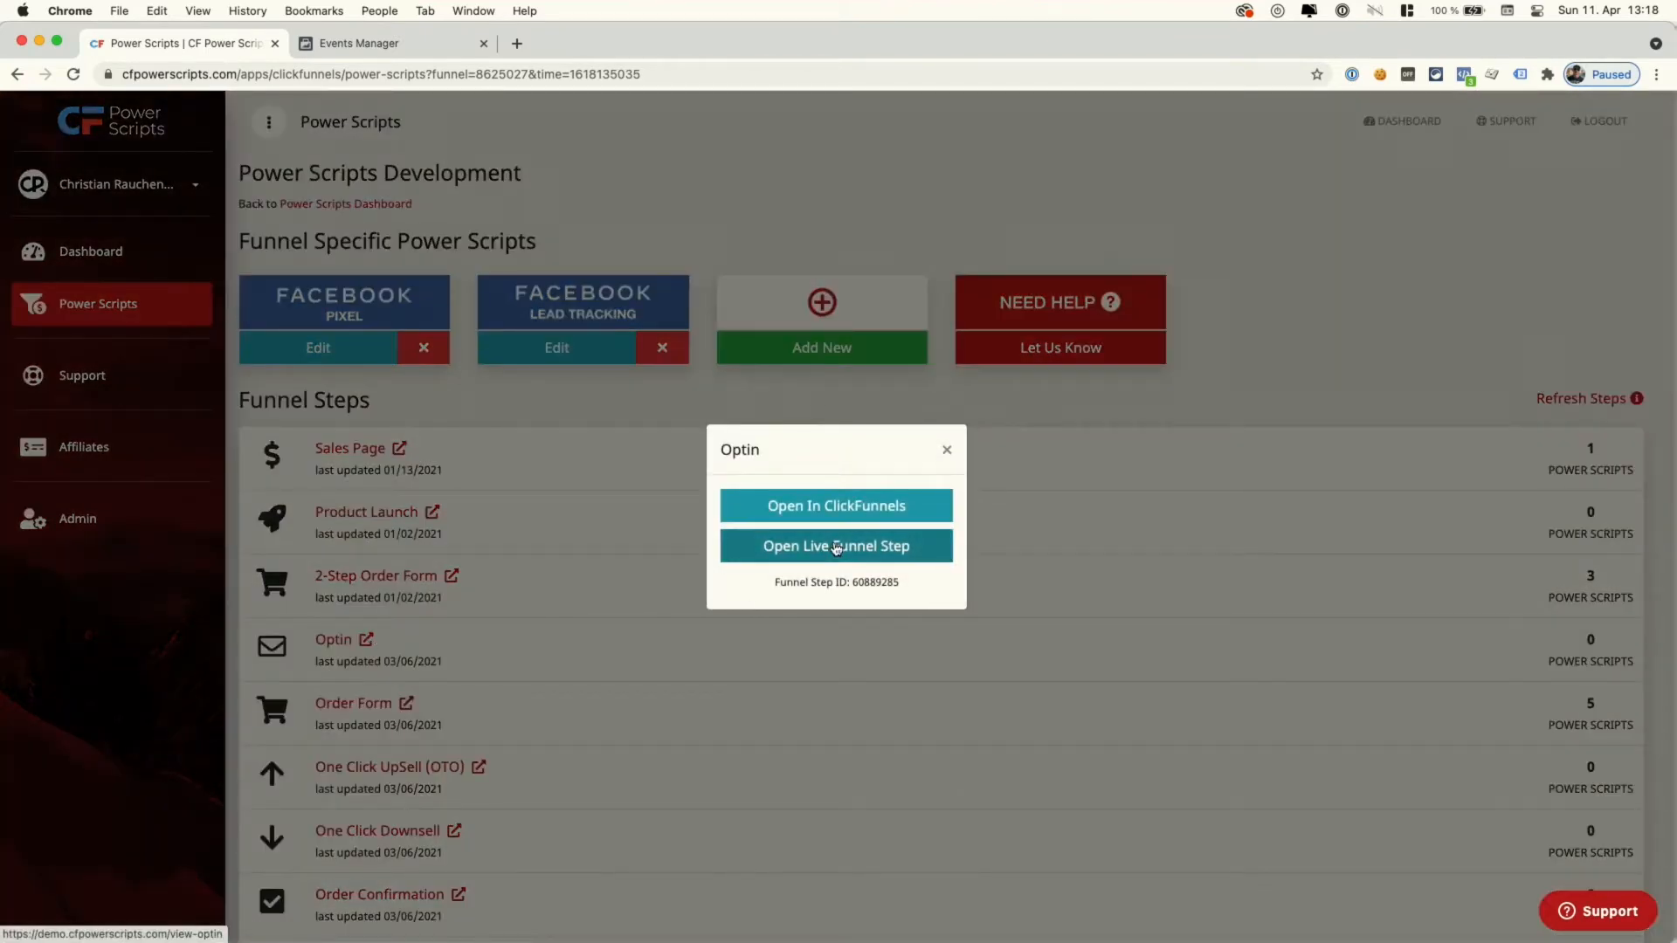
right_click(834, 546)
click(896, 637)
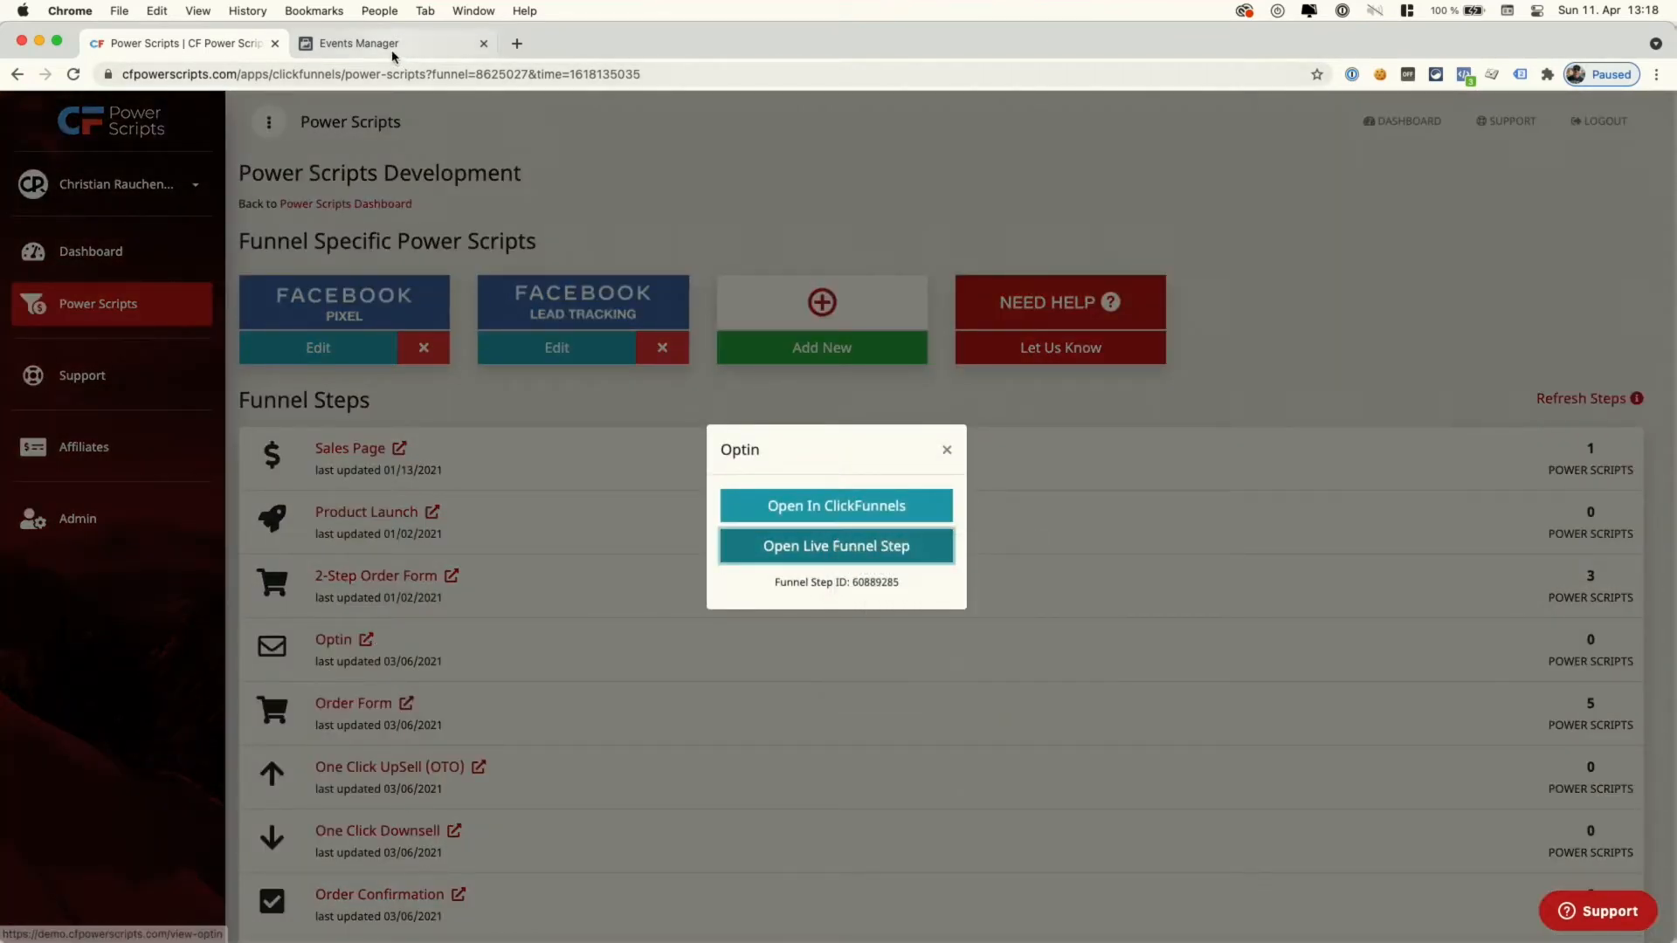
- Clear the Test Pixel's test activity and load the live Optin URL for browser testing
click(392, 48)
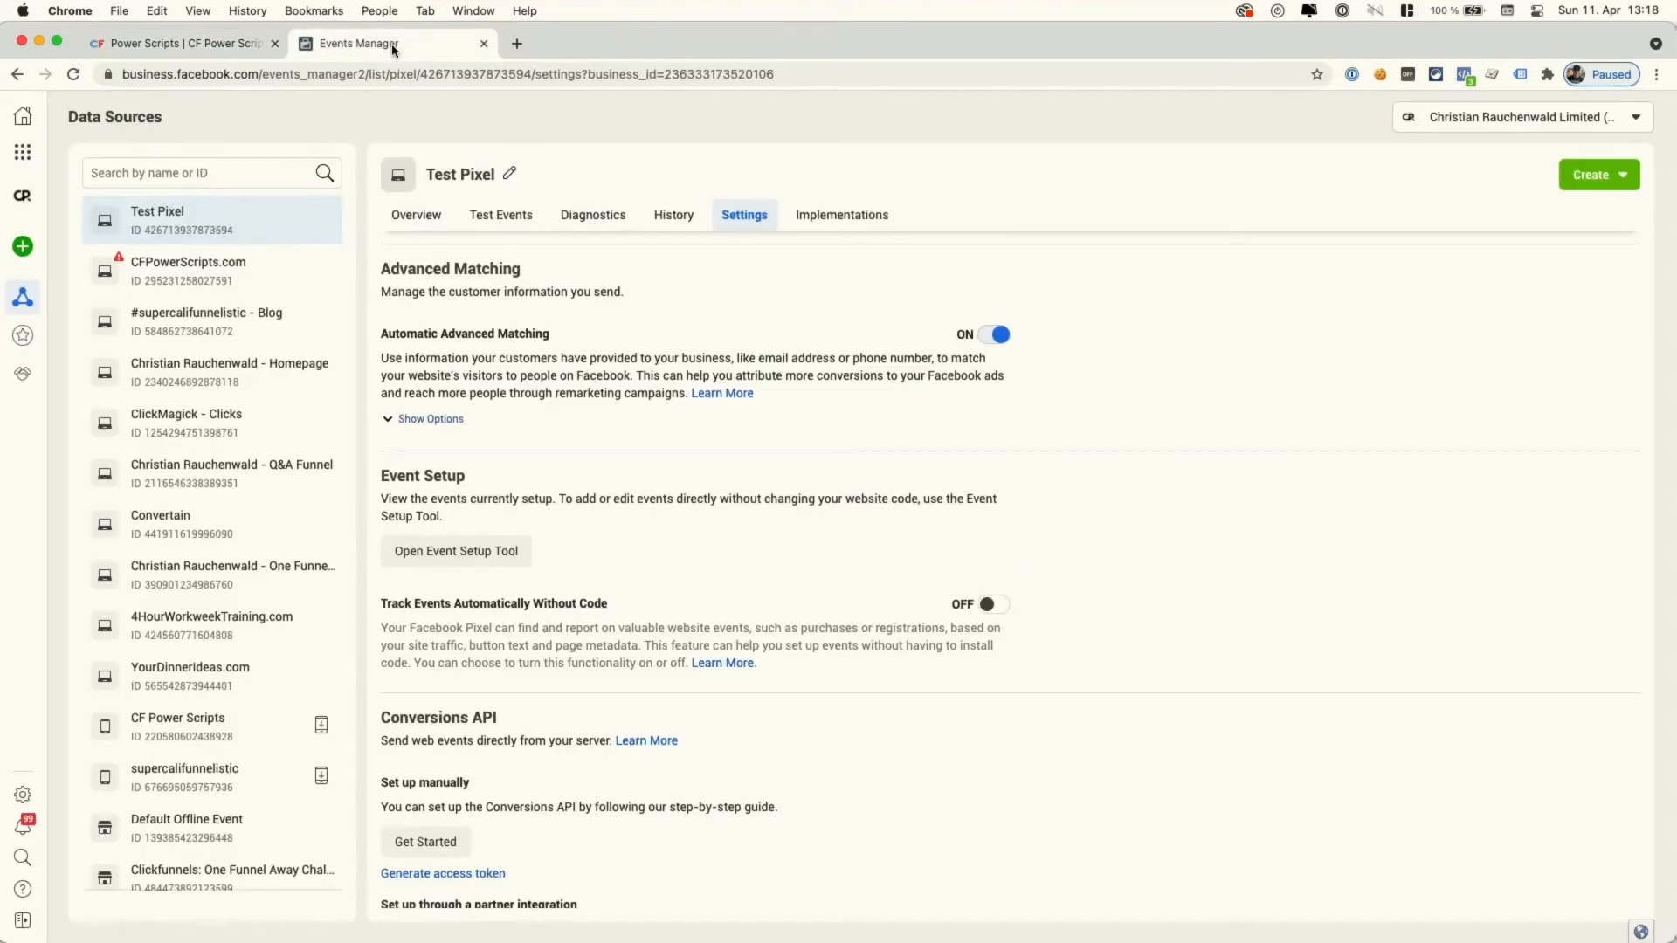
click(497, 218)
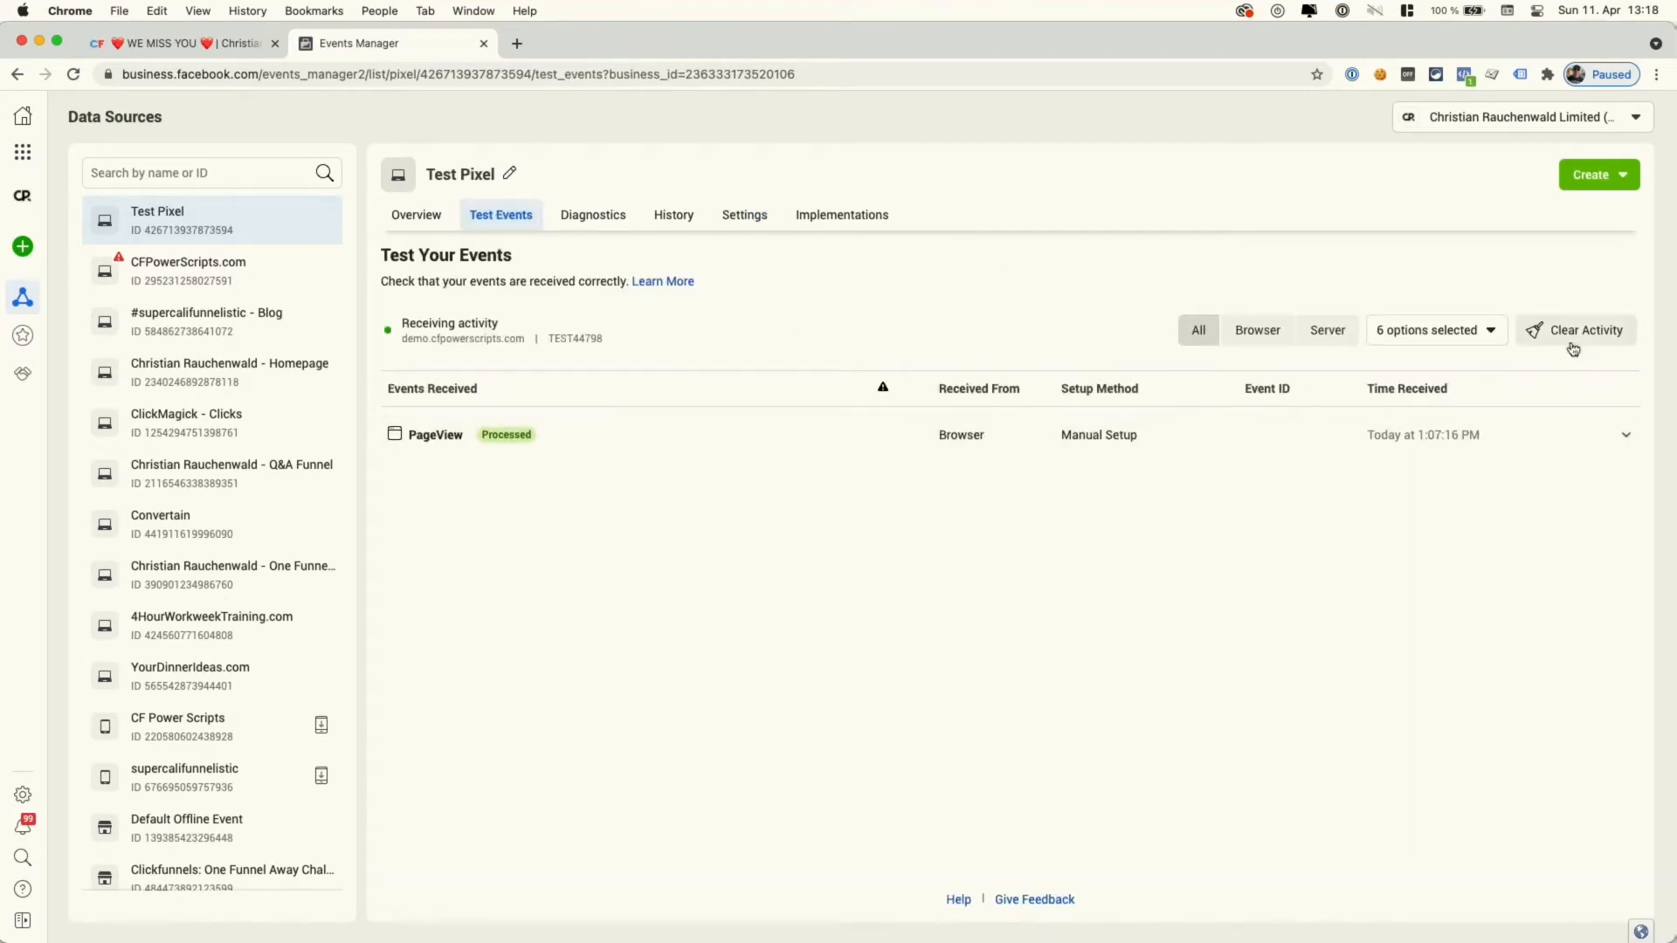
click(1573, 340)
click(1031, 438)
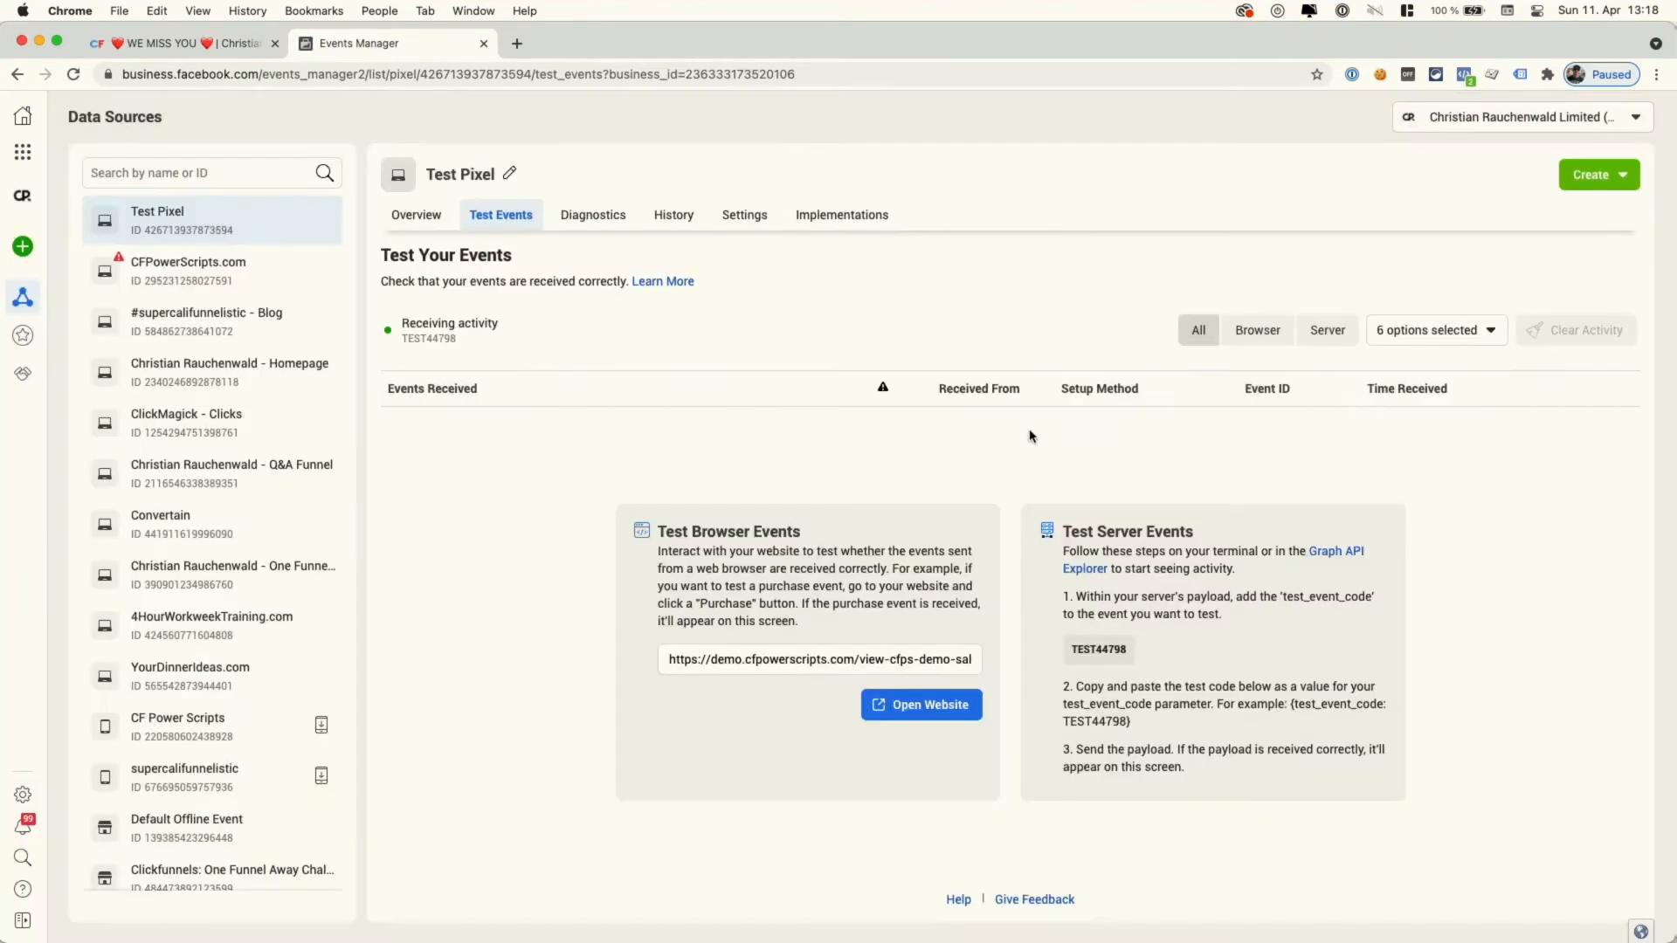
triple_click(848, 651)
key(super+v)
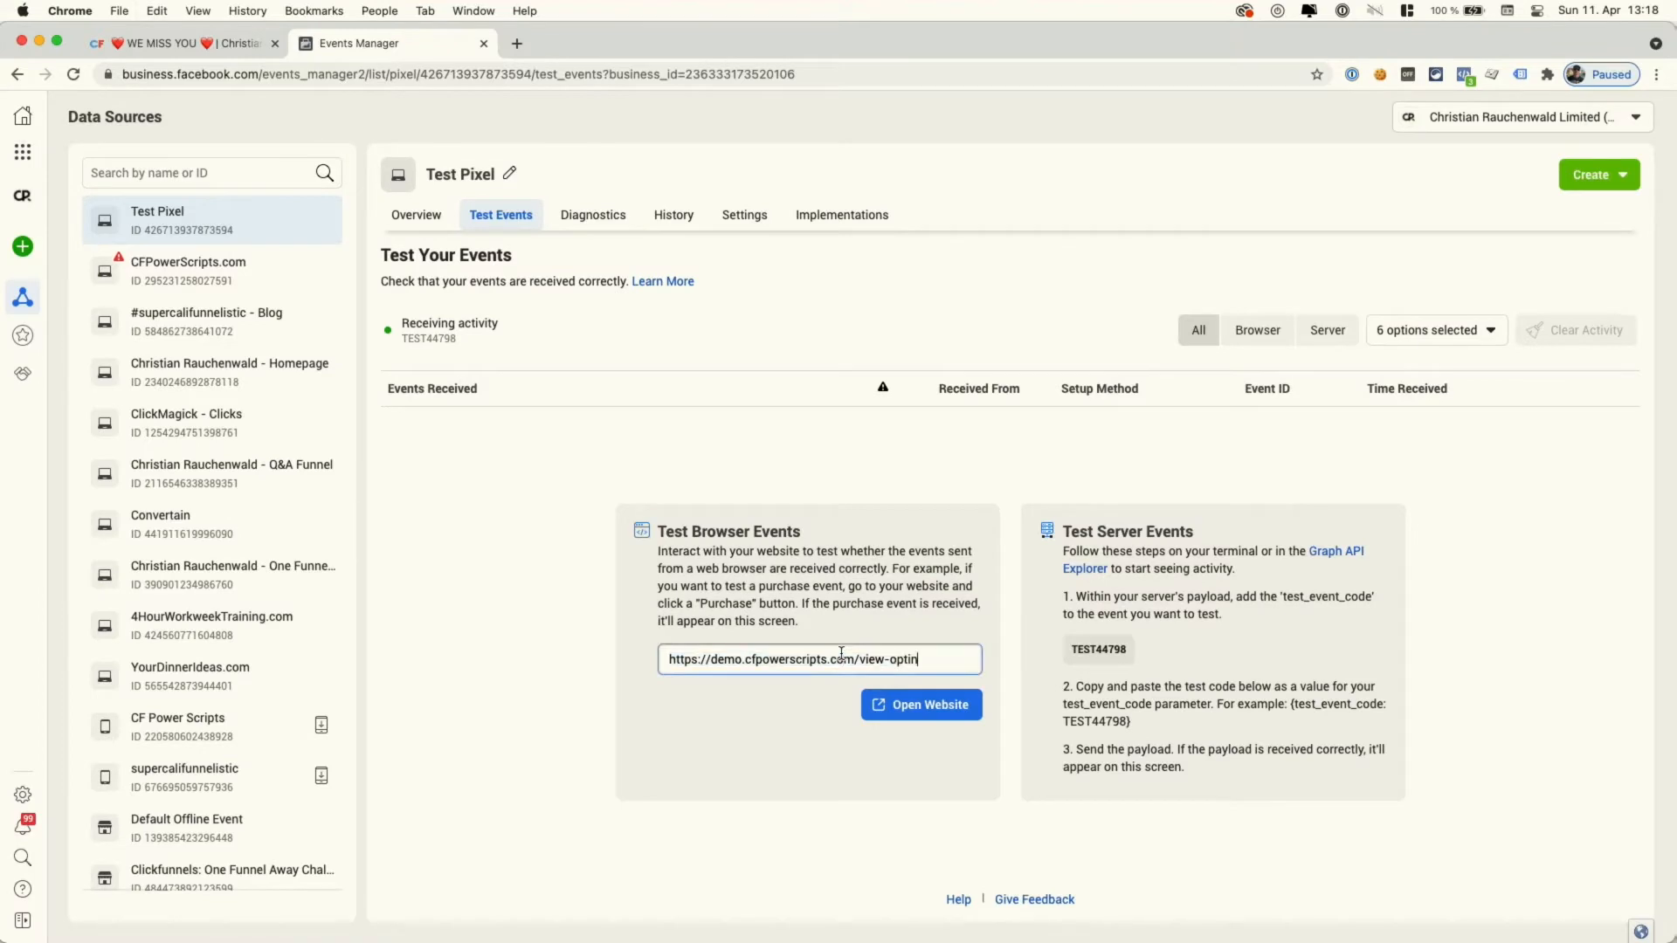
click(901, 708)
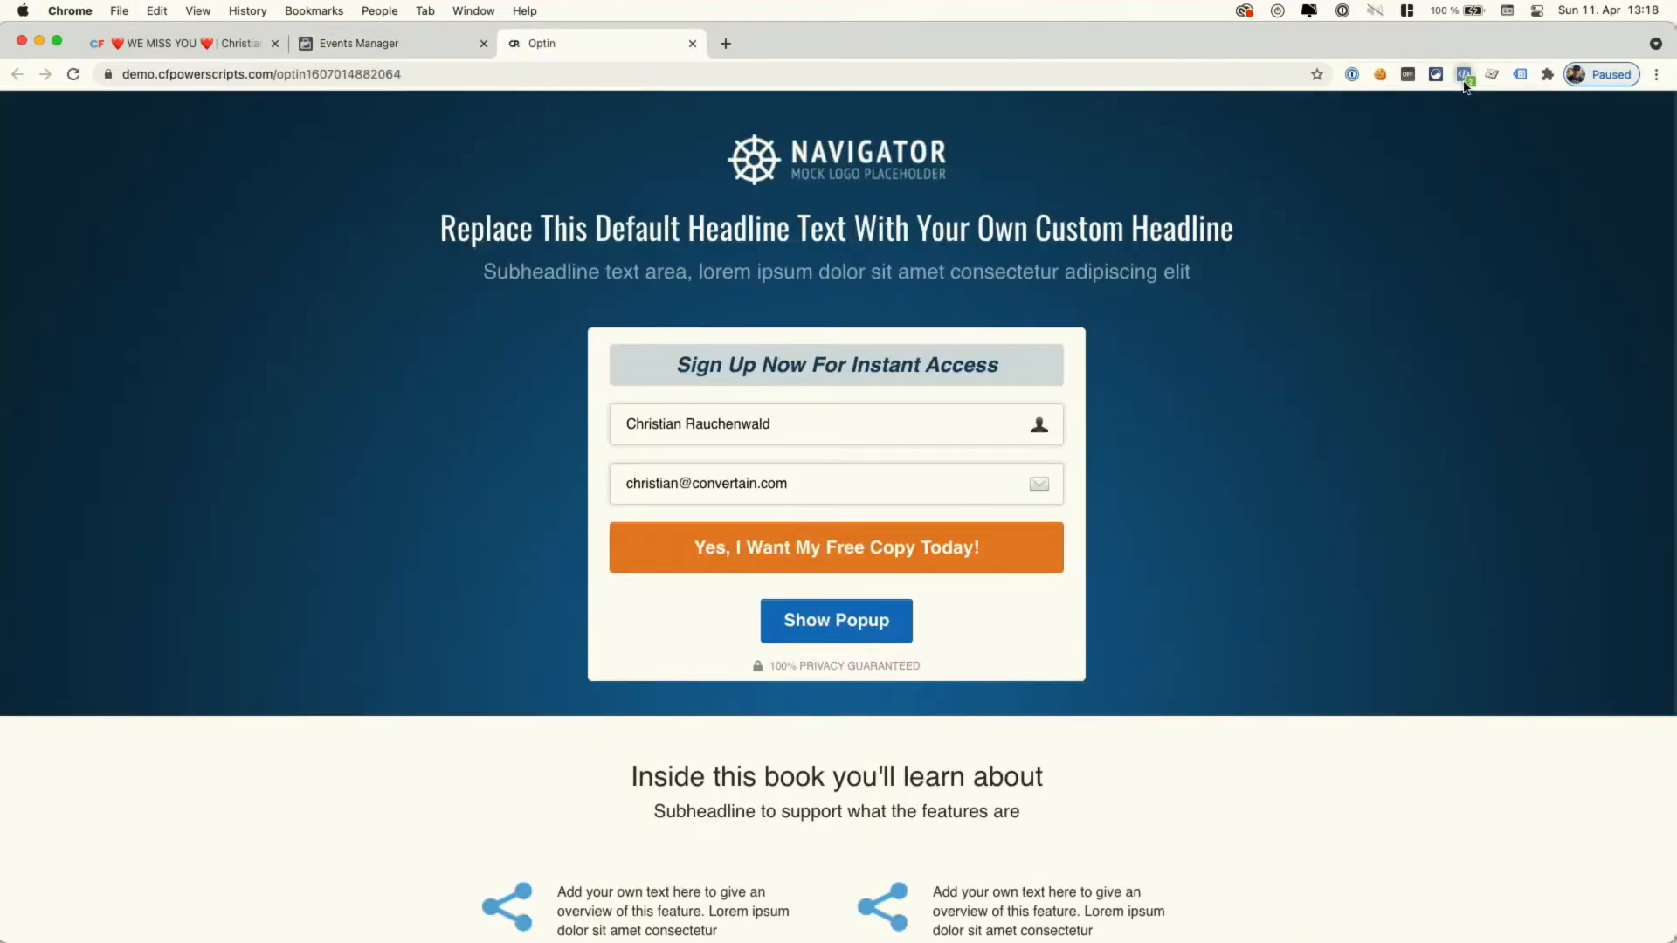
- Submit the optin form and confirm in Pixel Helper that Lead fired with value 0.01 USD
click(1463, 74)
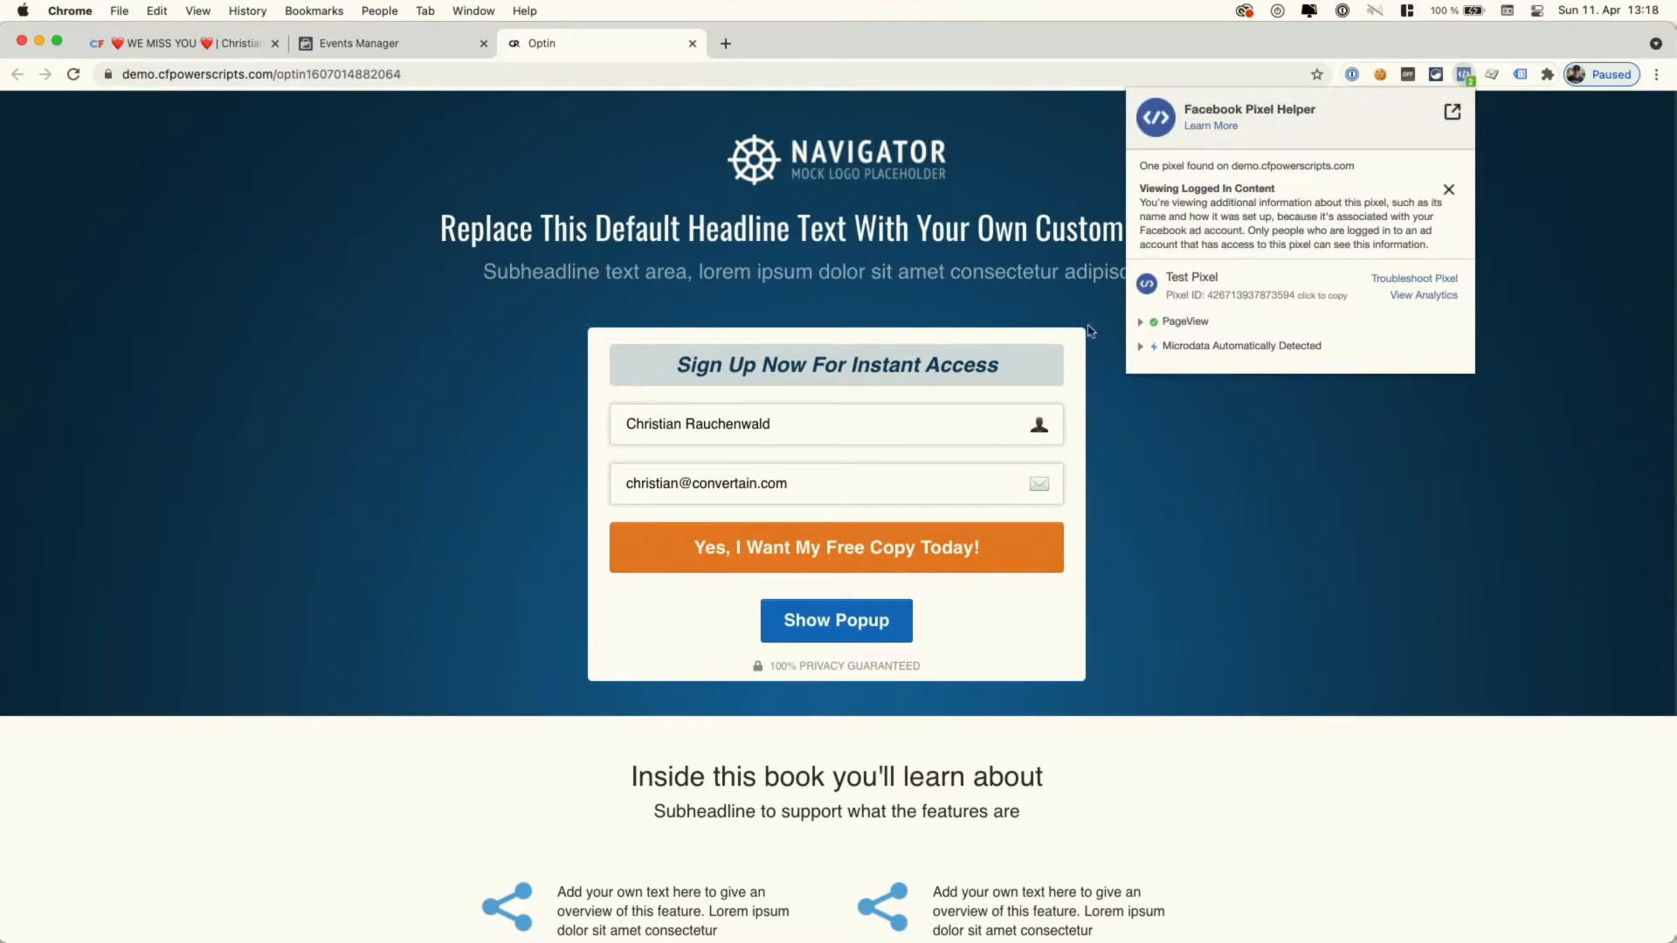
click(916, 291)
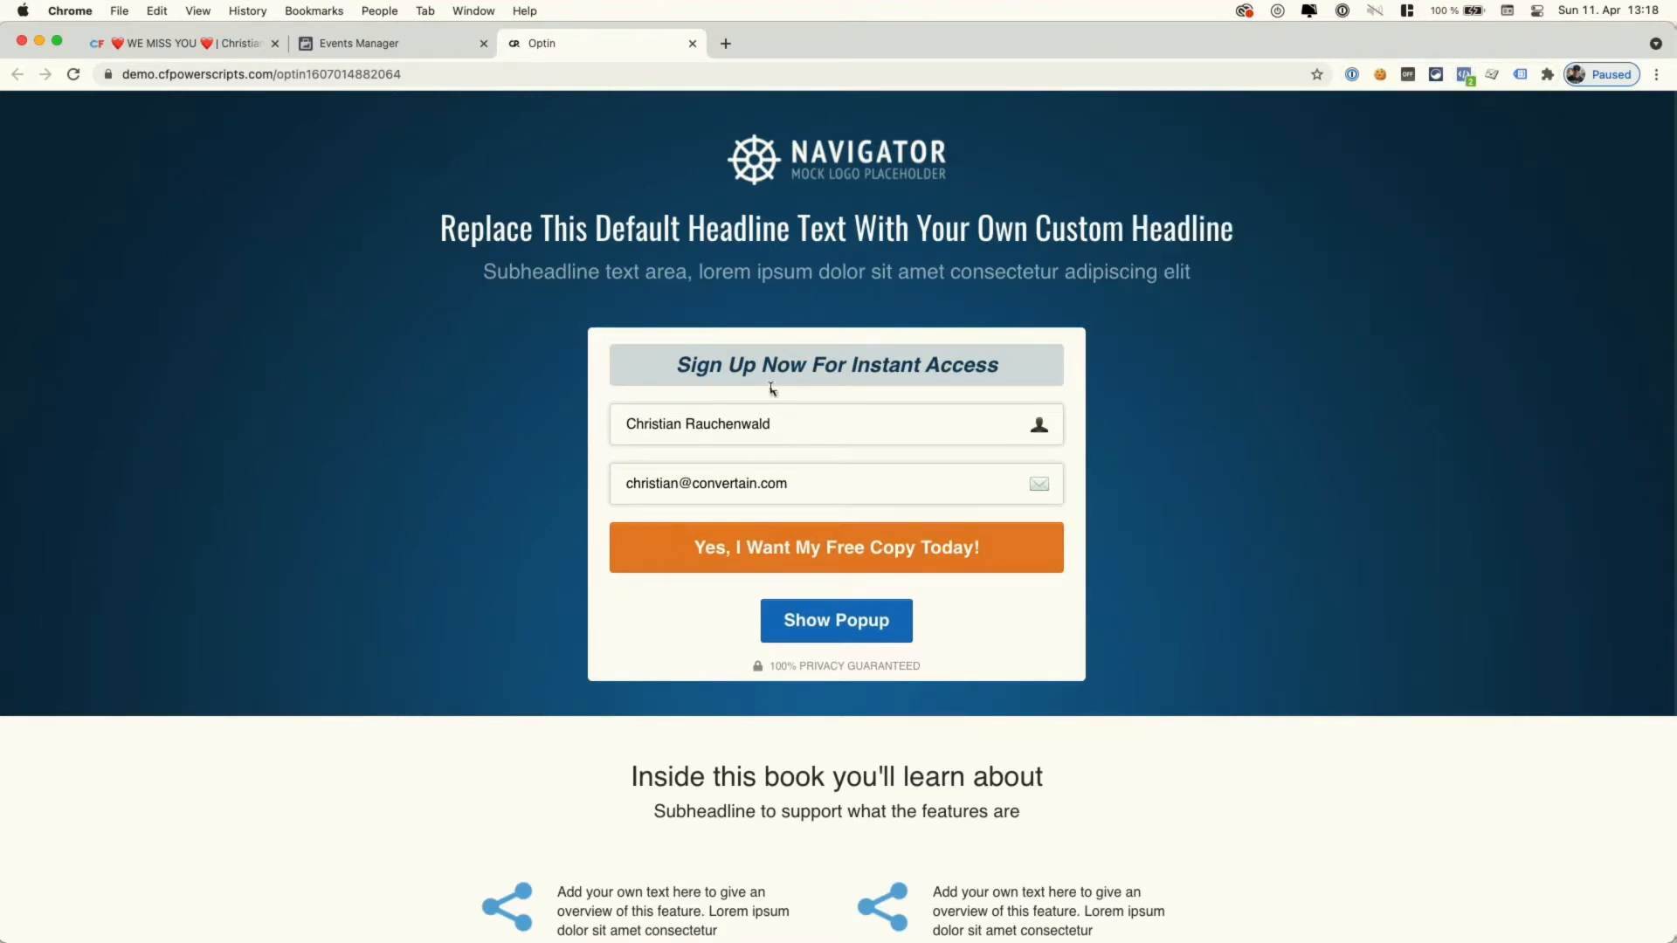
click(810, 538)
click(803, 553)
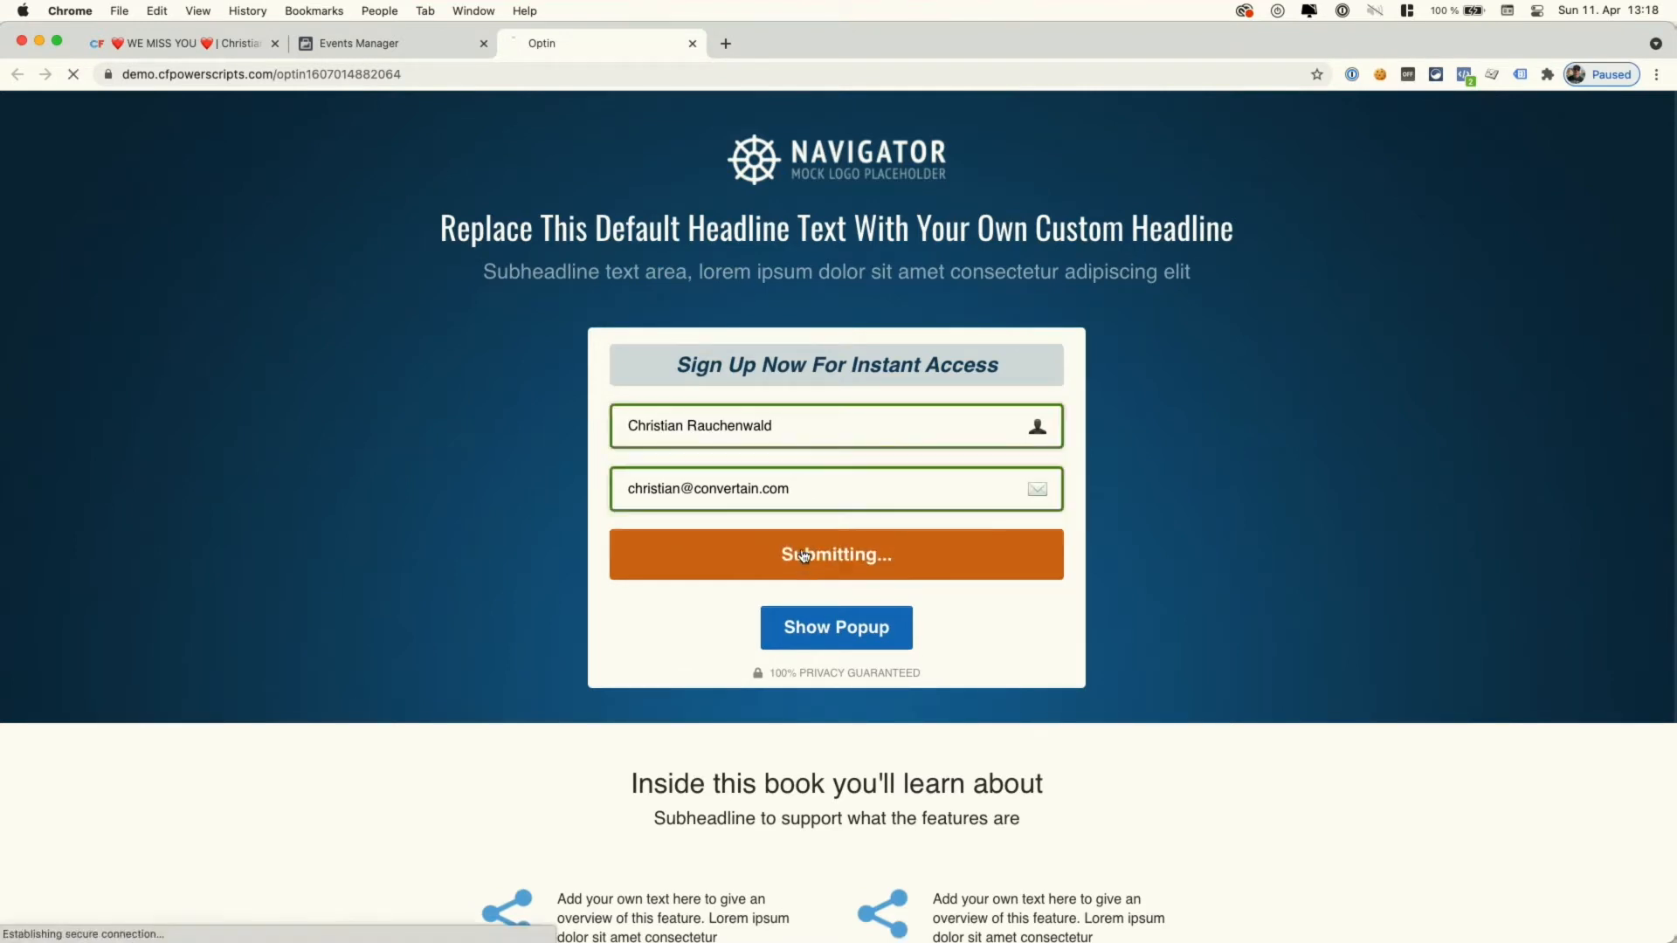
click(1464, 76)
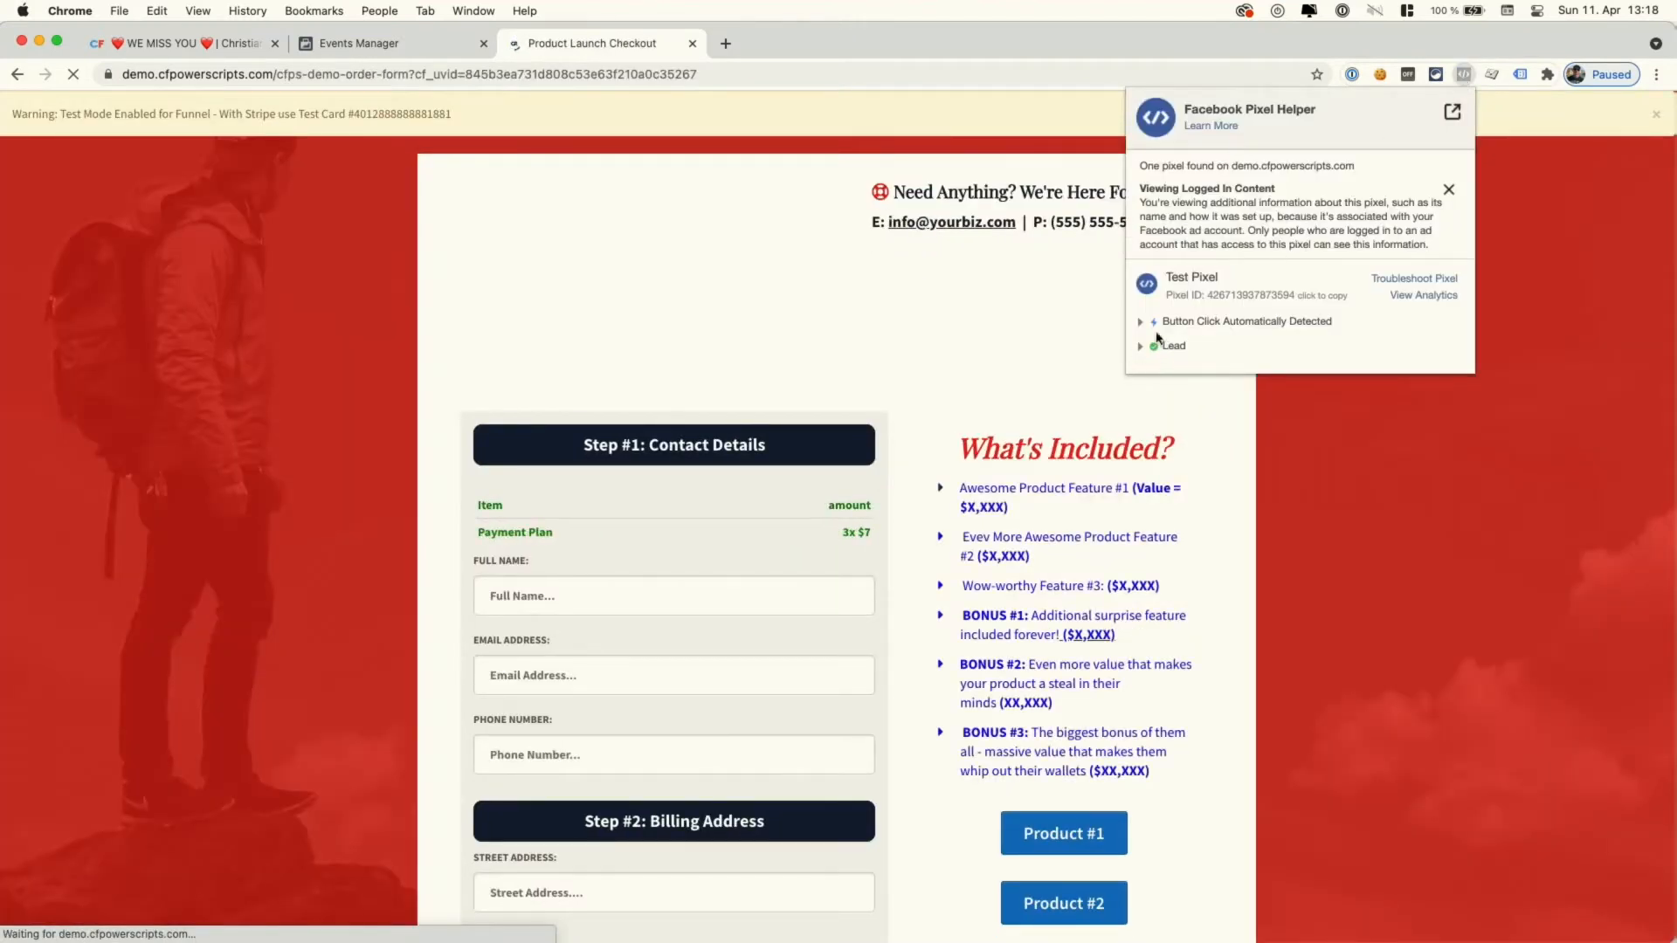
click(1140, 348)
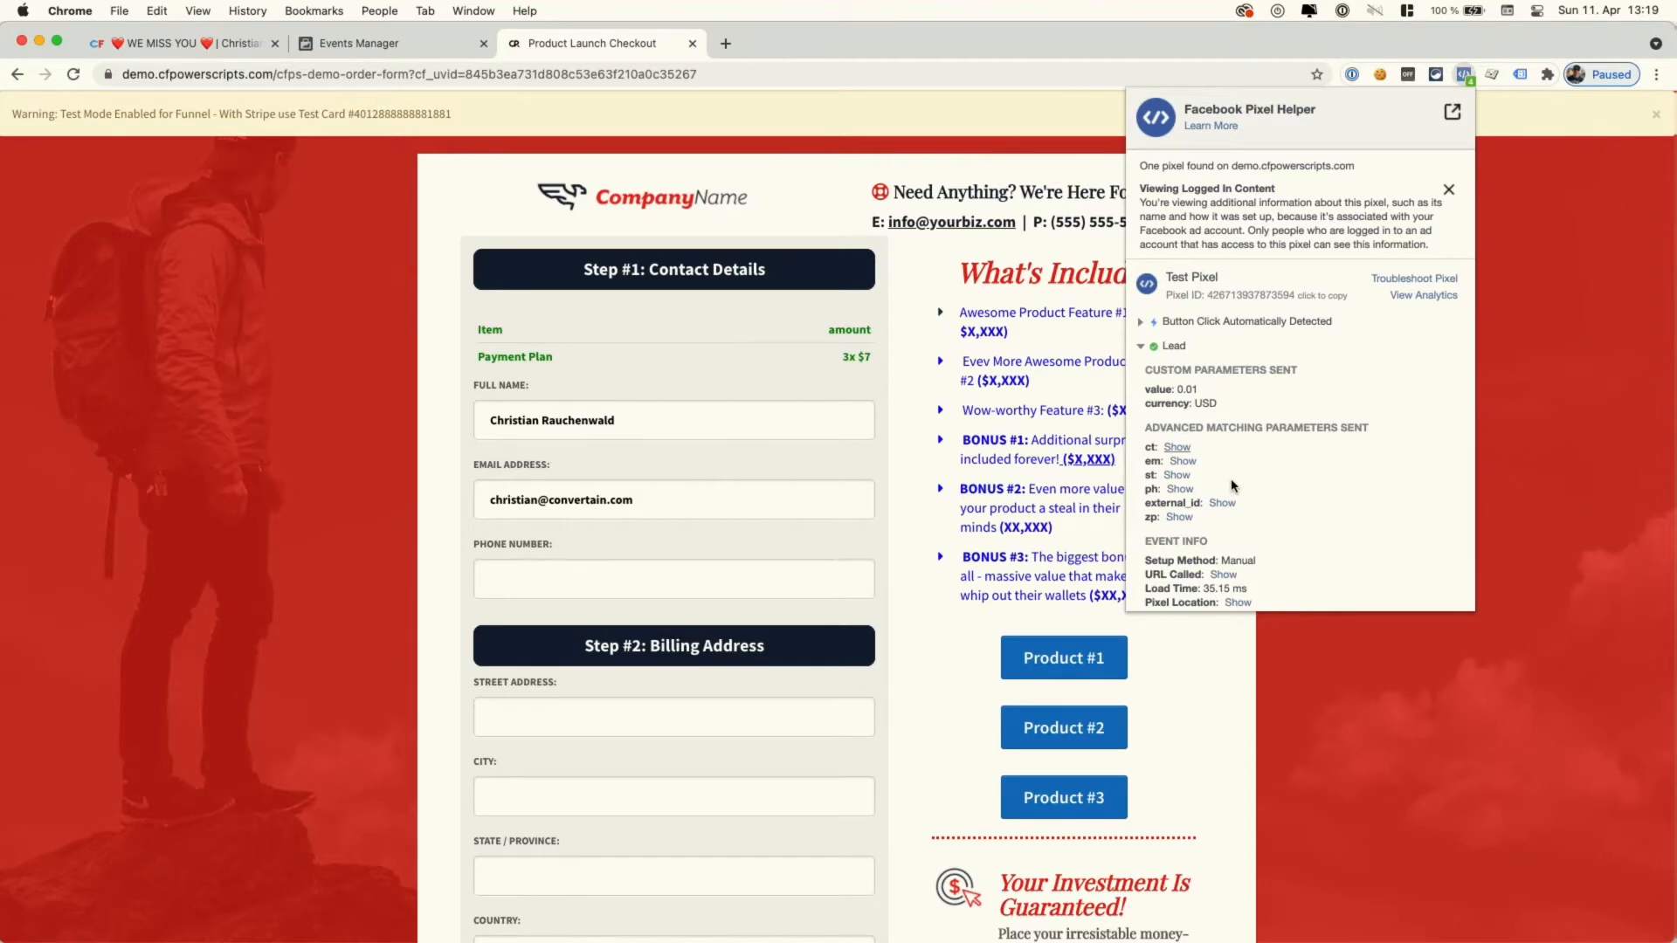
click(393, 50)
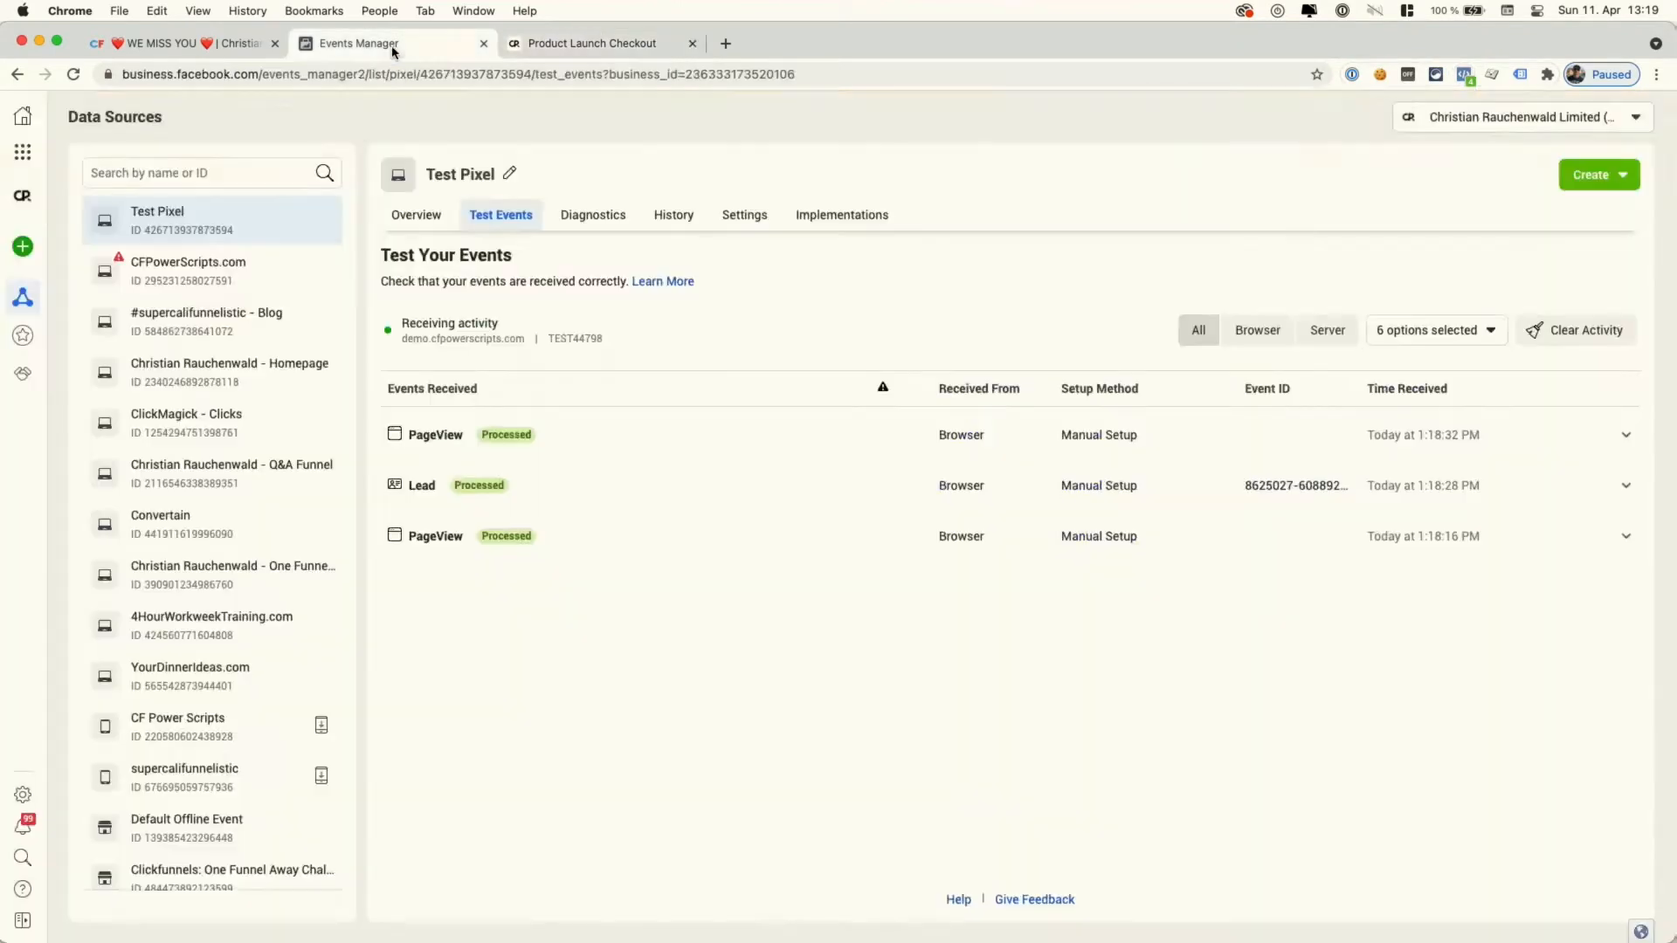
- Inspect the Optin PageView, Lead and order-form PageView events, confirming Lead at 0.01 USD
click(584, 537)
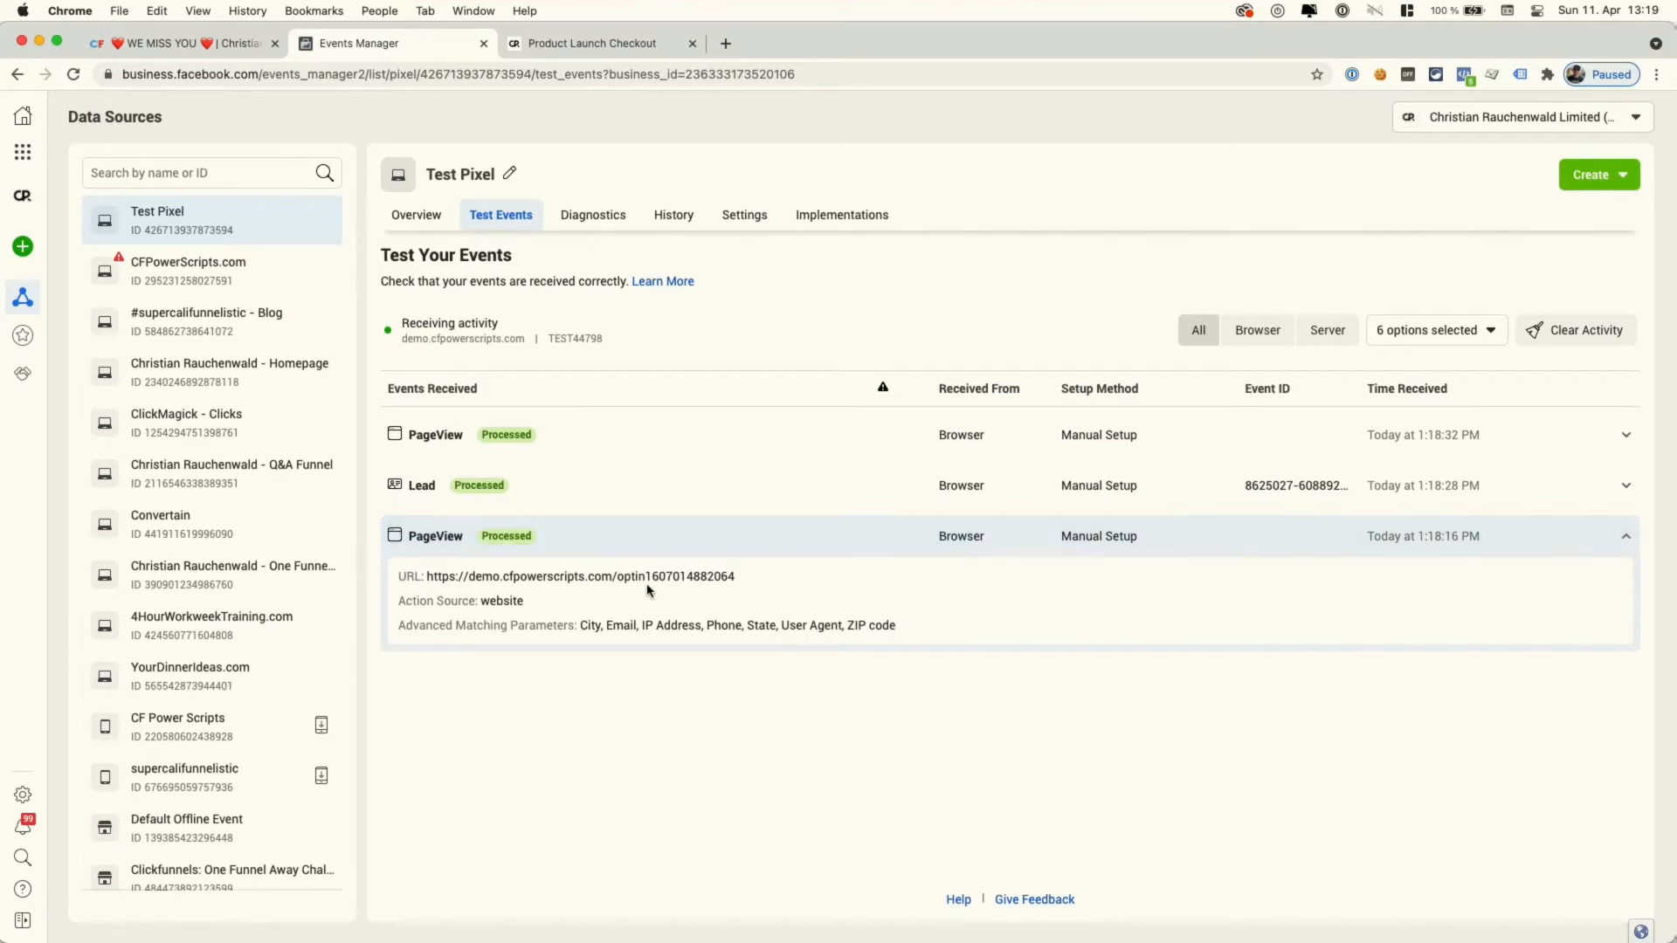
click(523, 489)
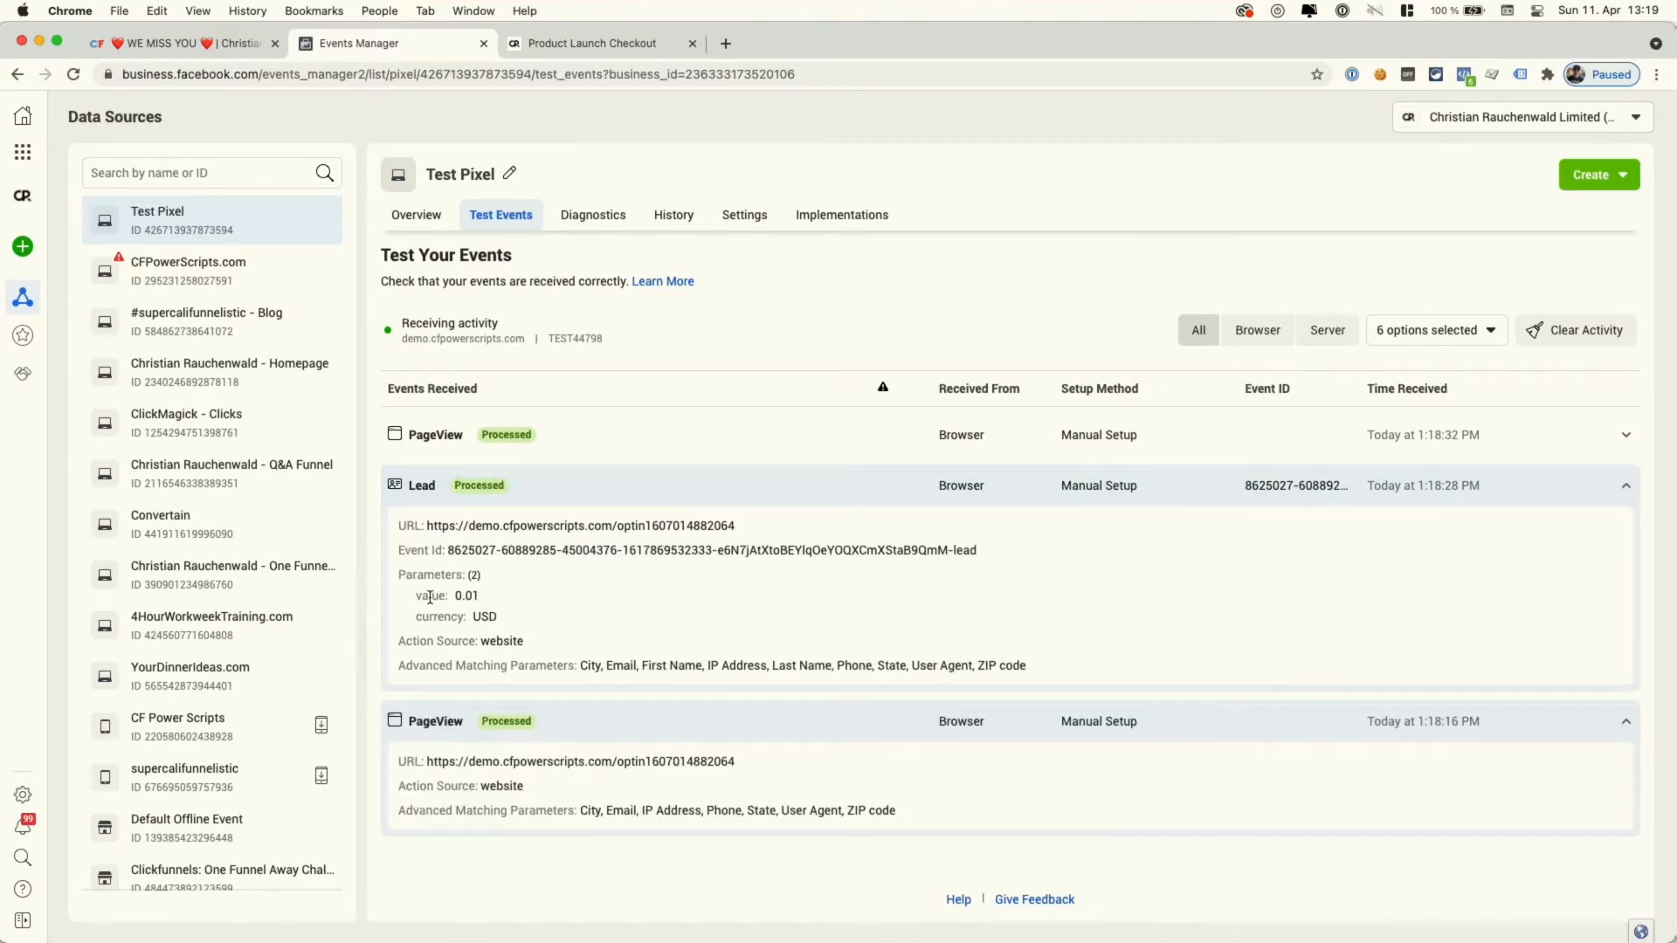
drag(429, 596, 525, 621)
click(551, 609)
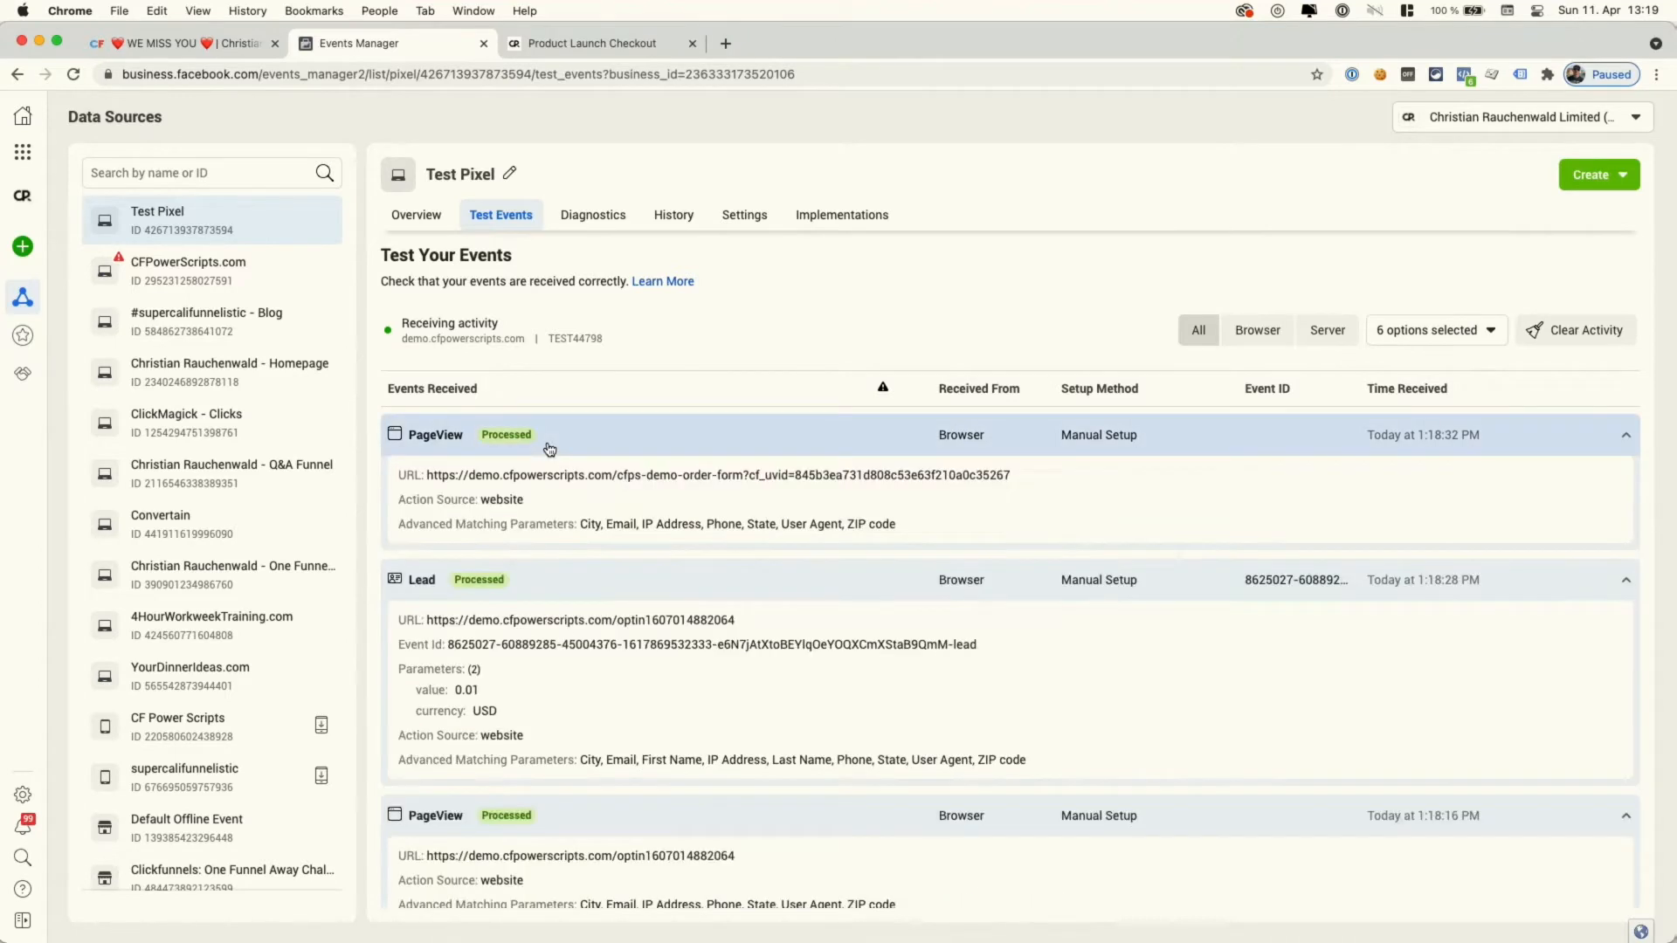
click(546, 447)
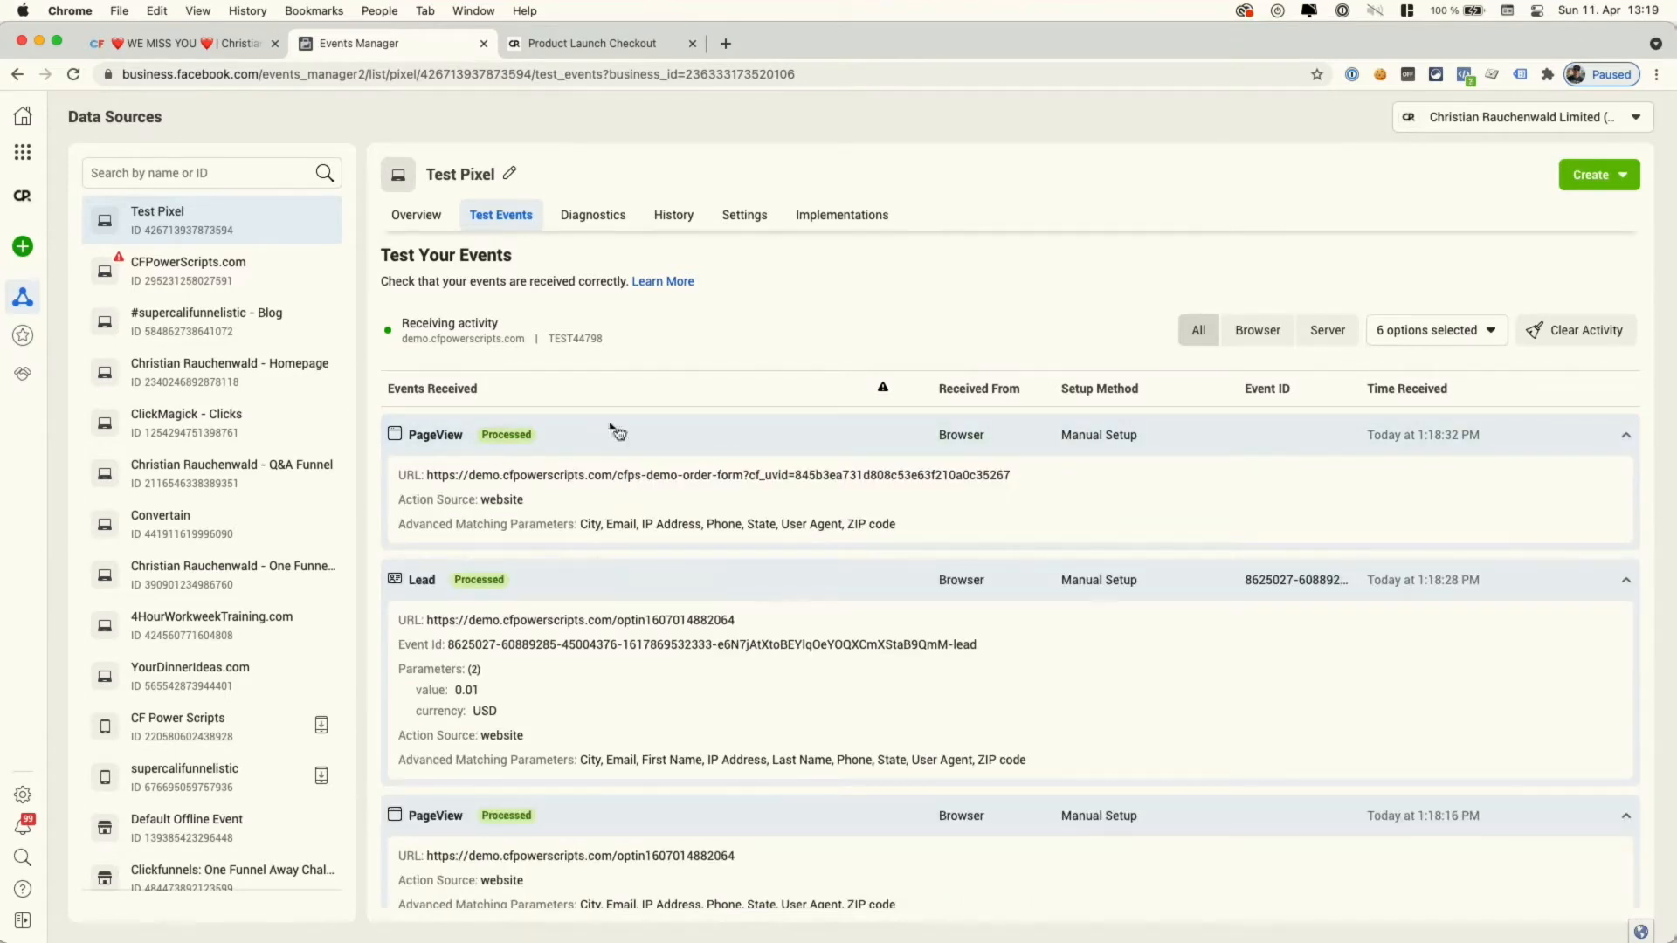
click(239, 53)
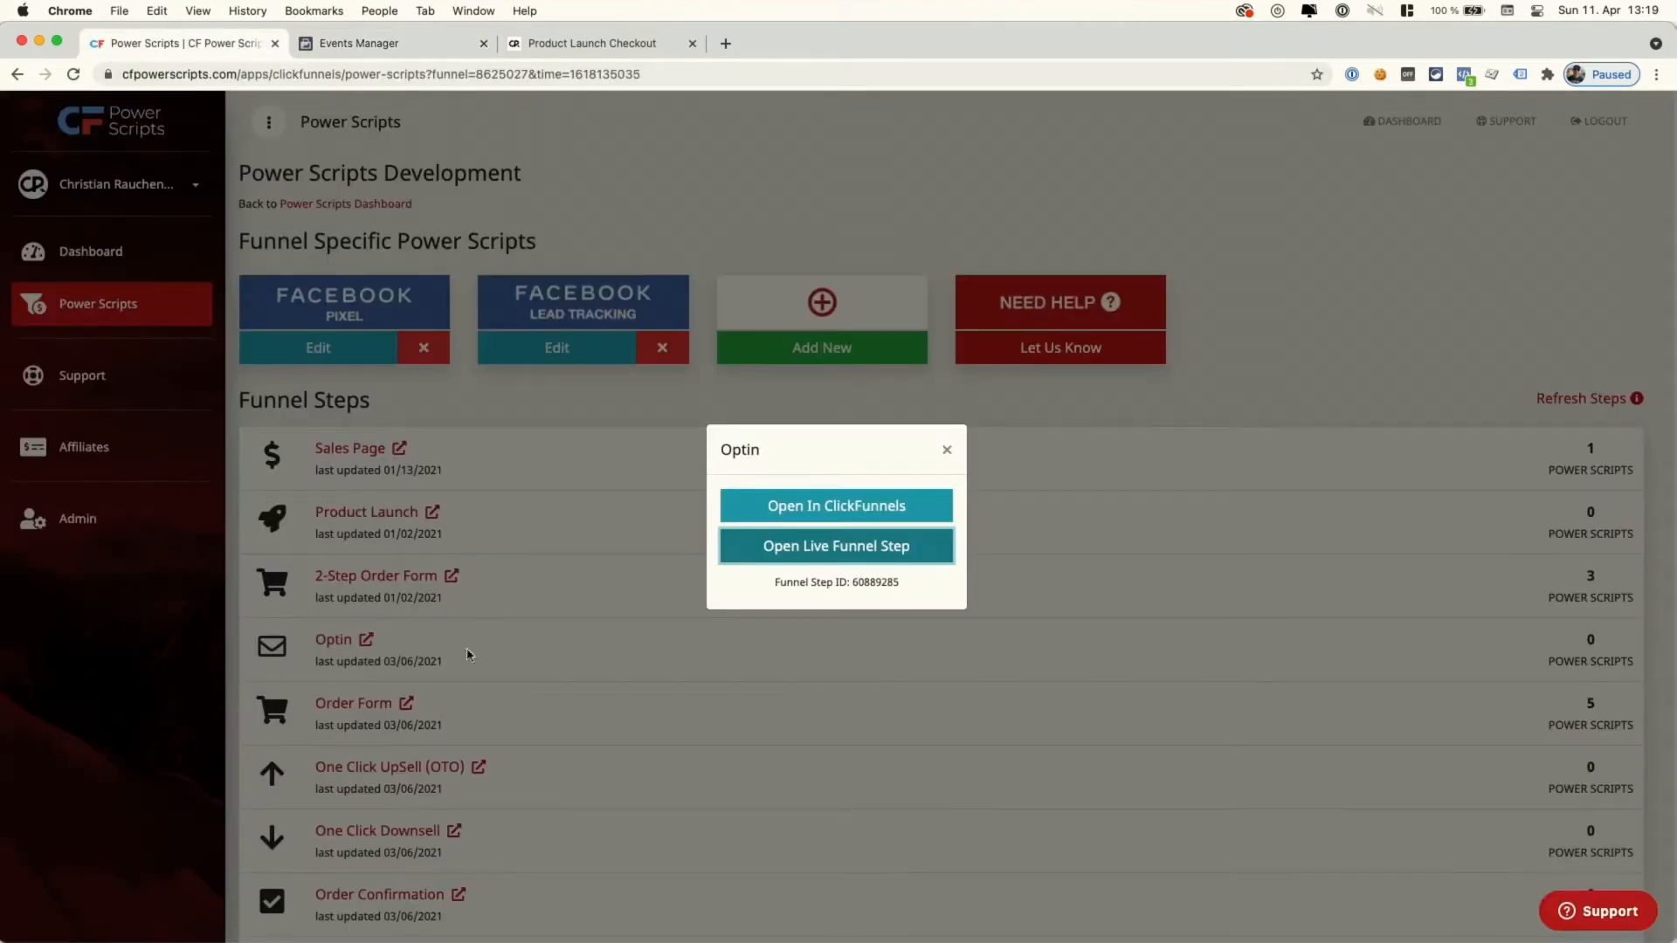
- Copy the live 2-Step Order Form step's link
click(500, 716)
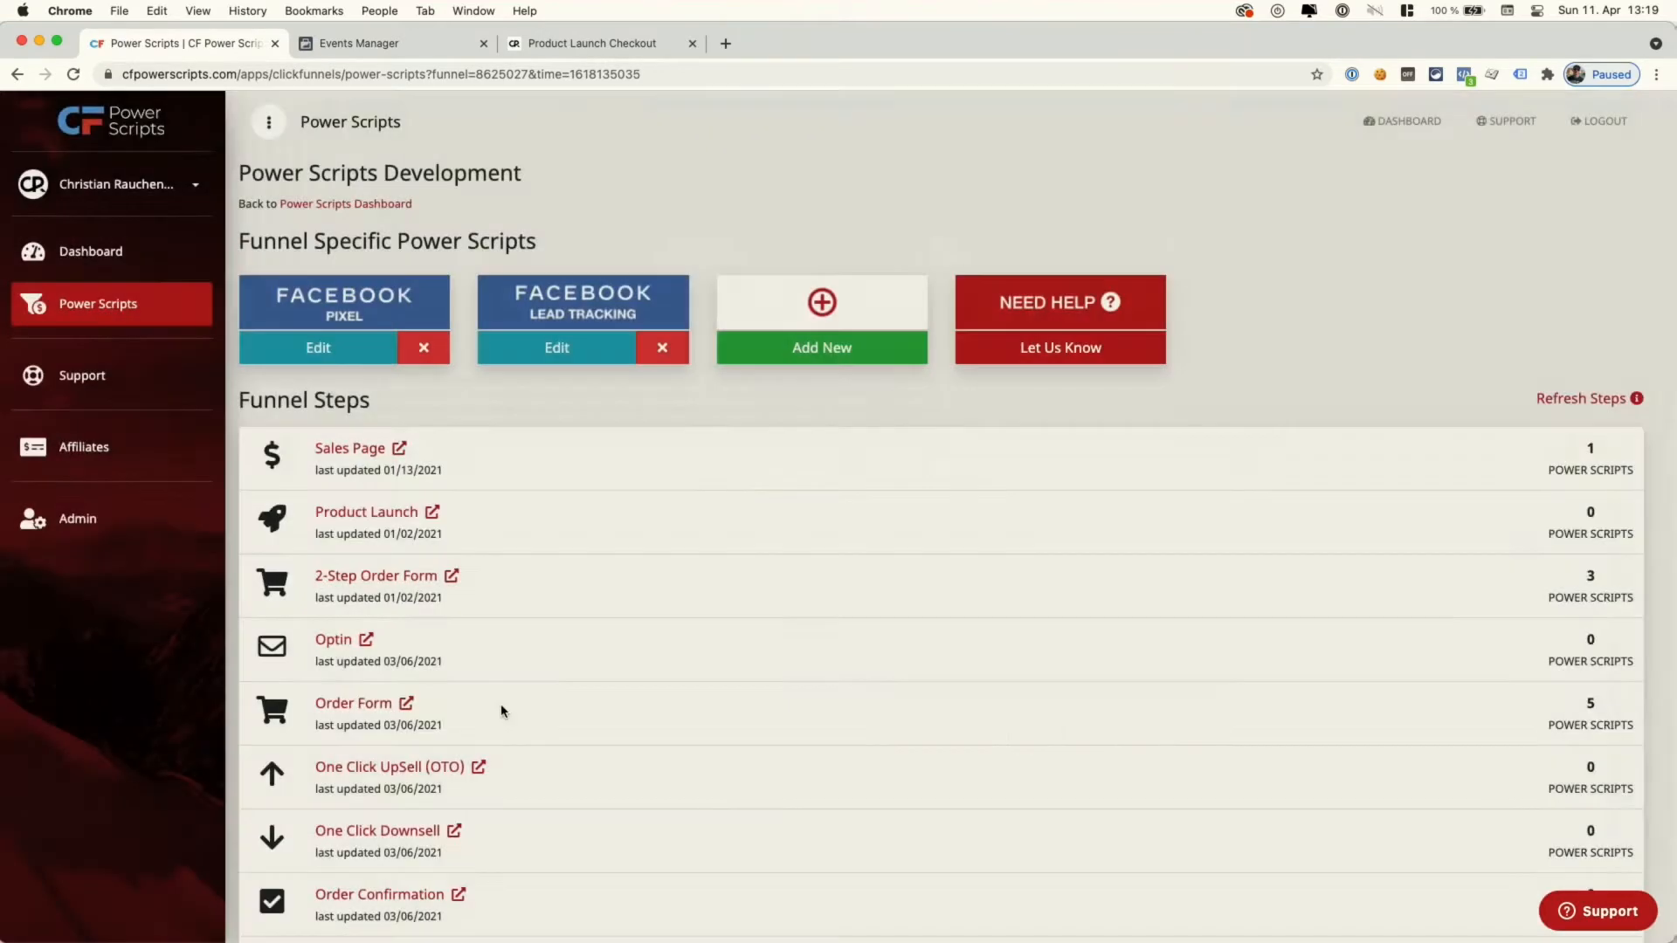
click(452, 583)
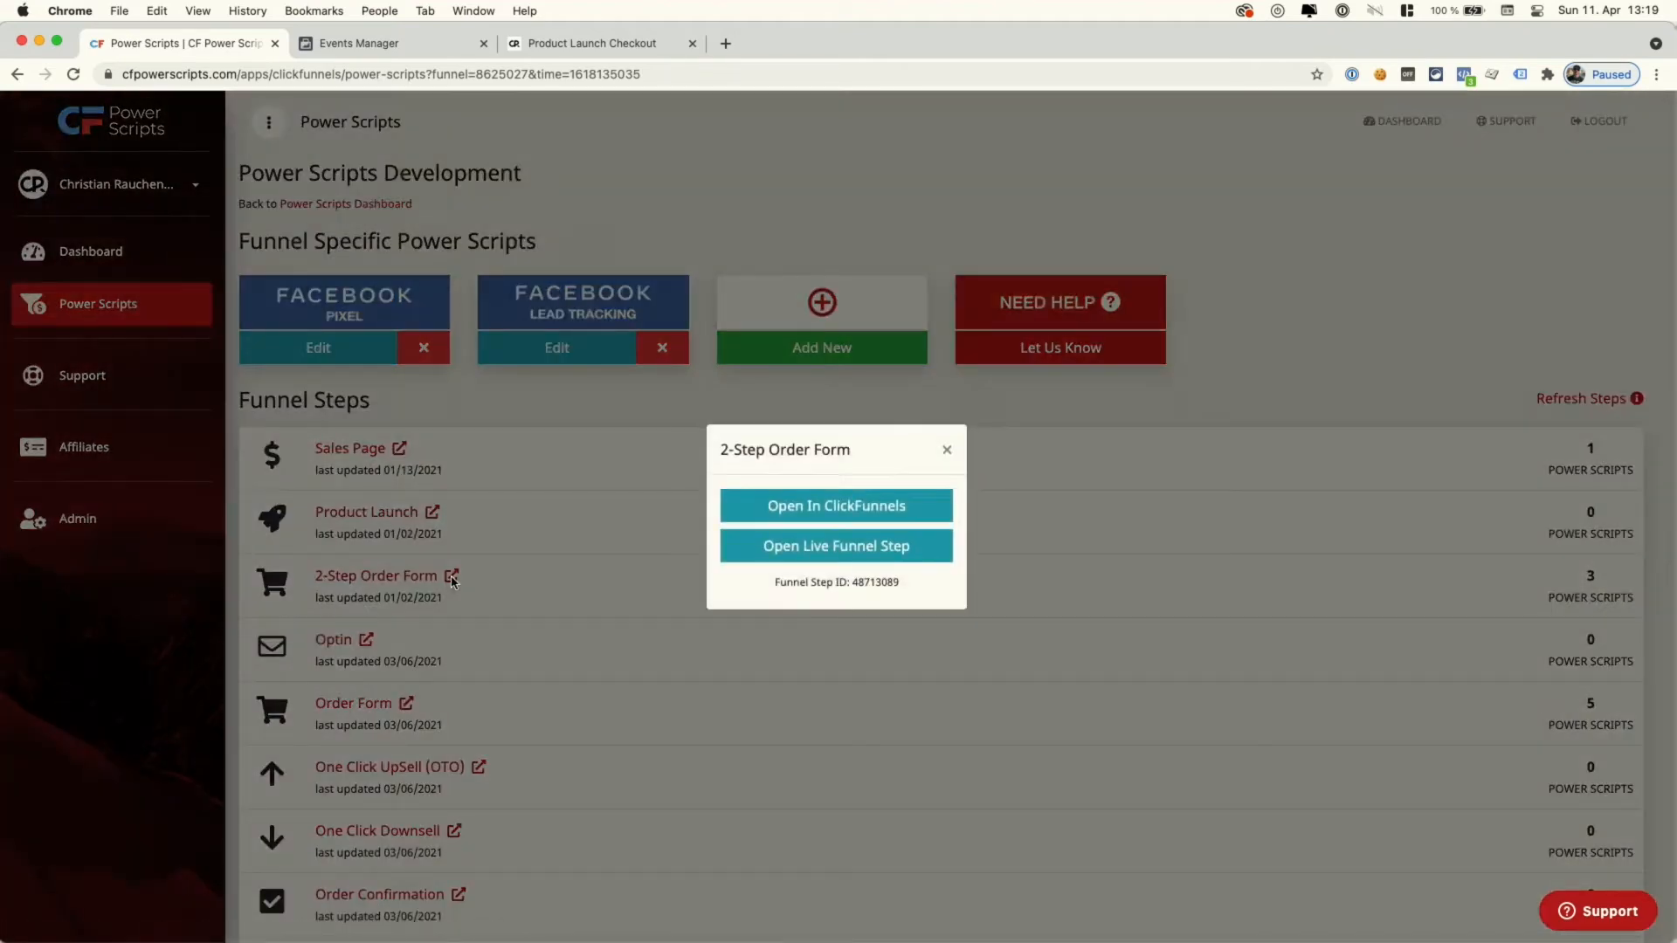
right_click(755, 548)
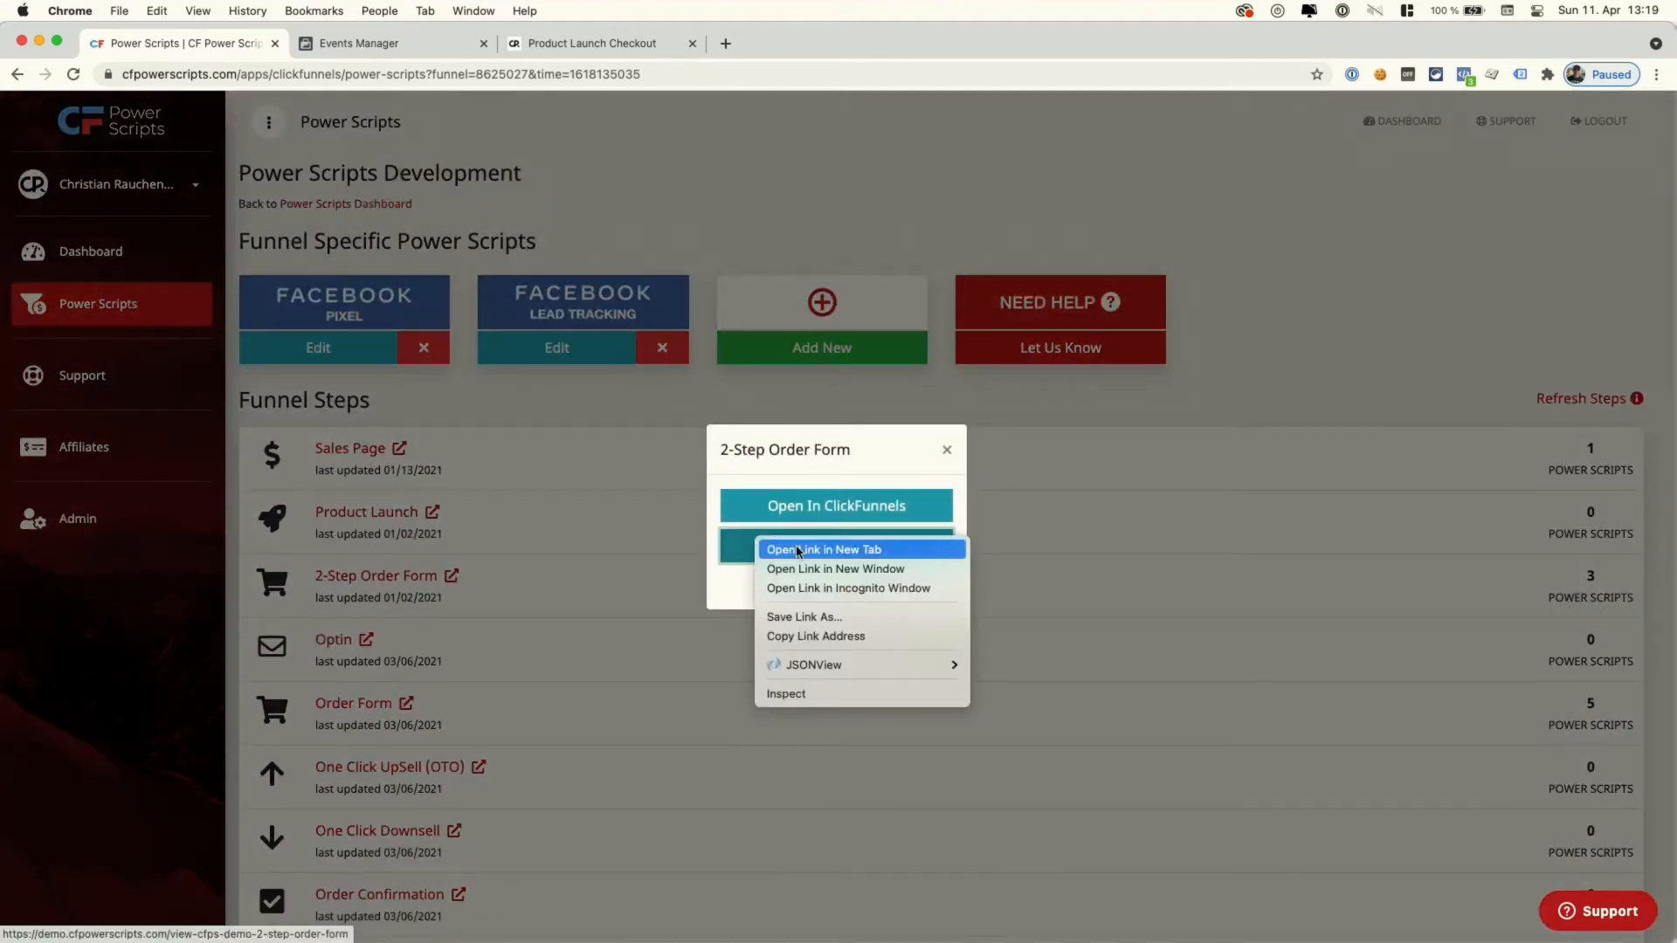
click(804, 636)
- Clear the test activity again and open the 2-Step Order Form URL for event testing
click(414, 51)
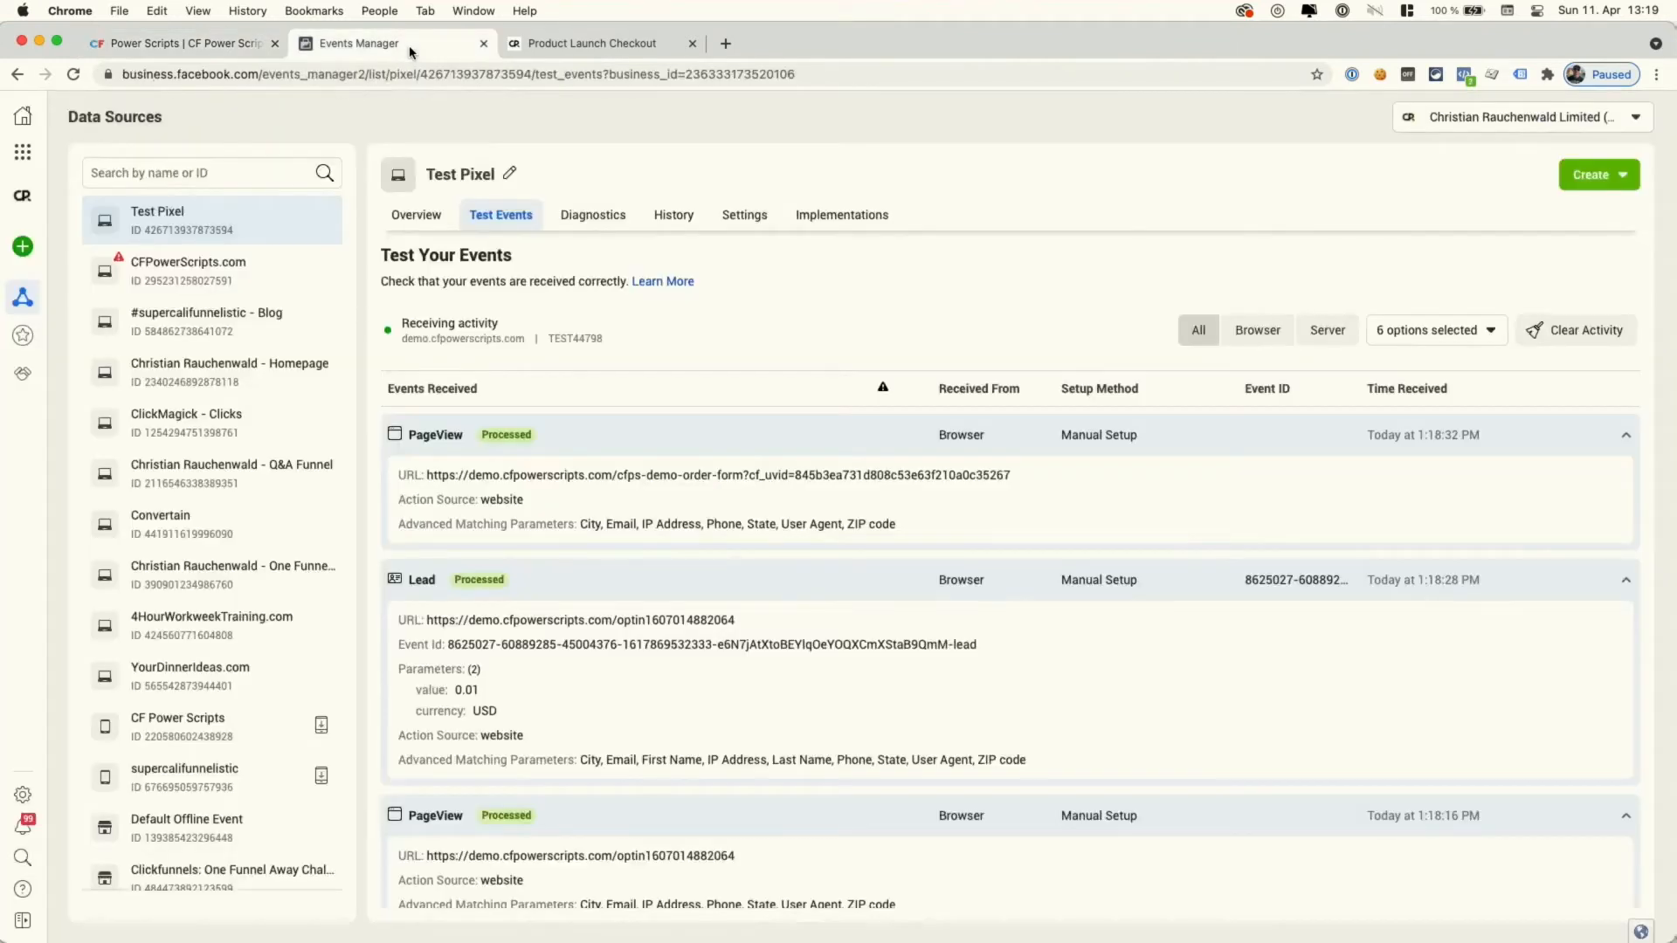
click(1577, 332)
click(1039, 446)
click(833, 653)
key(ctrl+a)
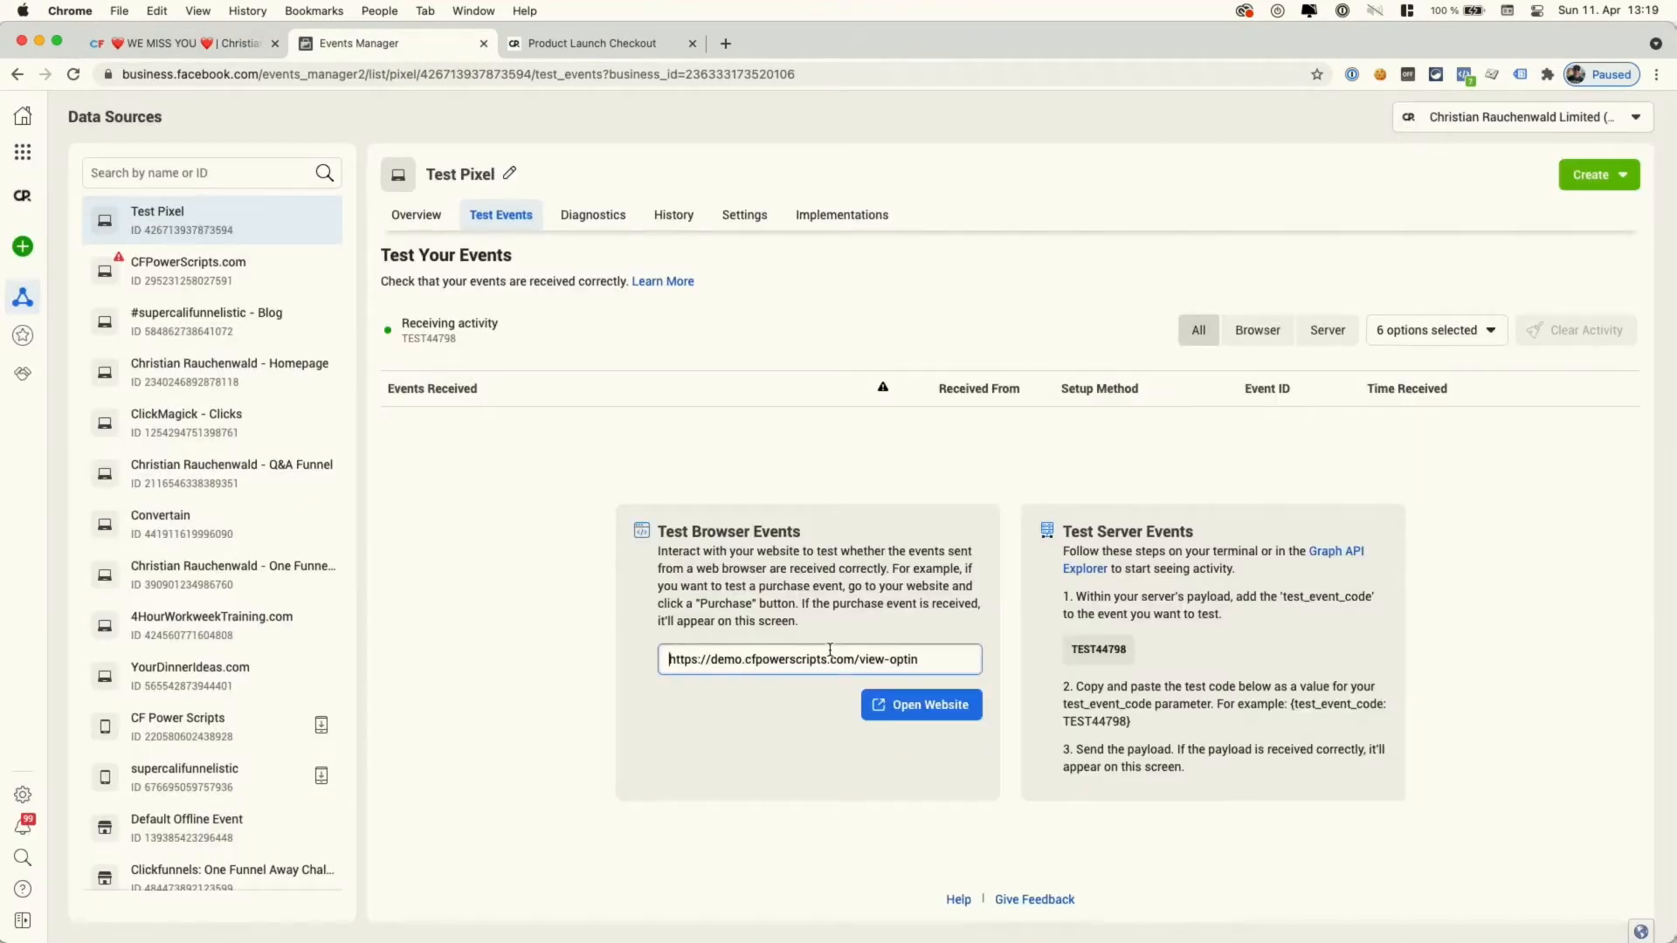
key(ctrl+v)
key(ctrl+a)
click(905, 711)
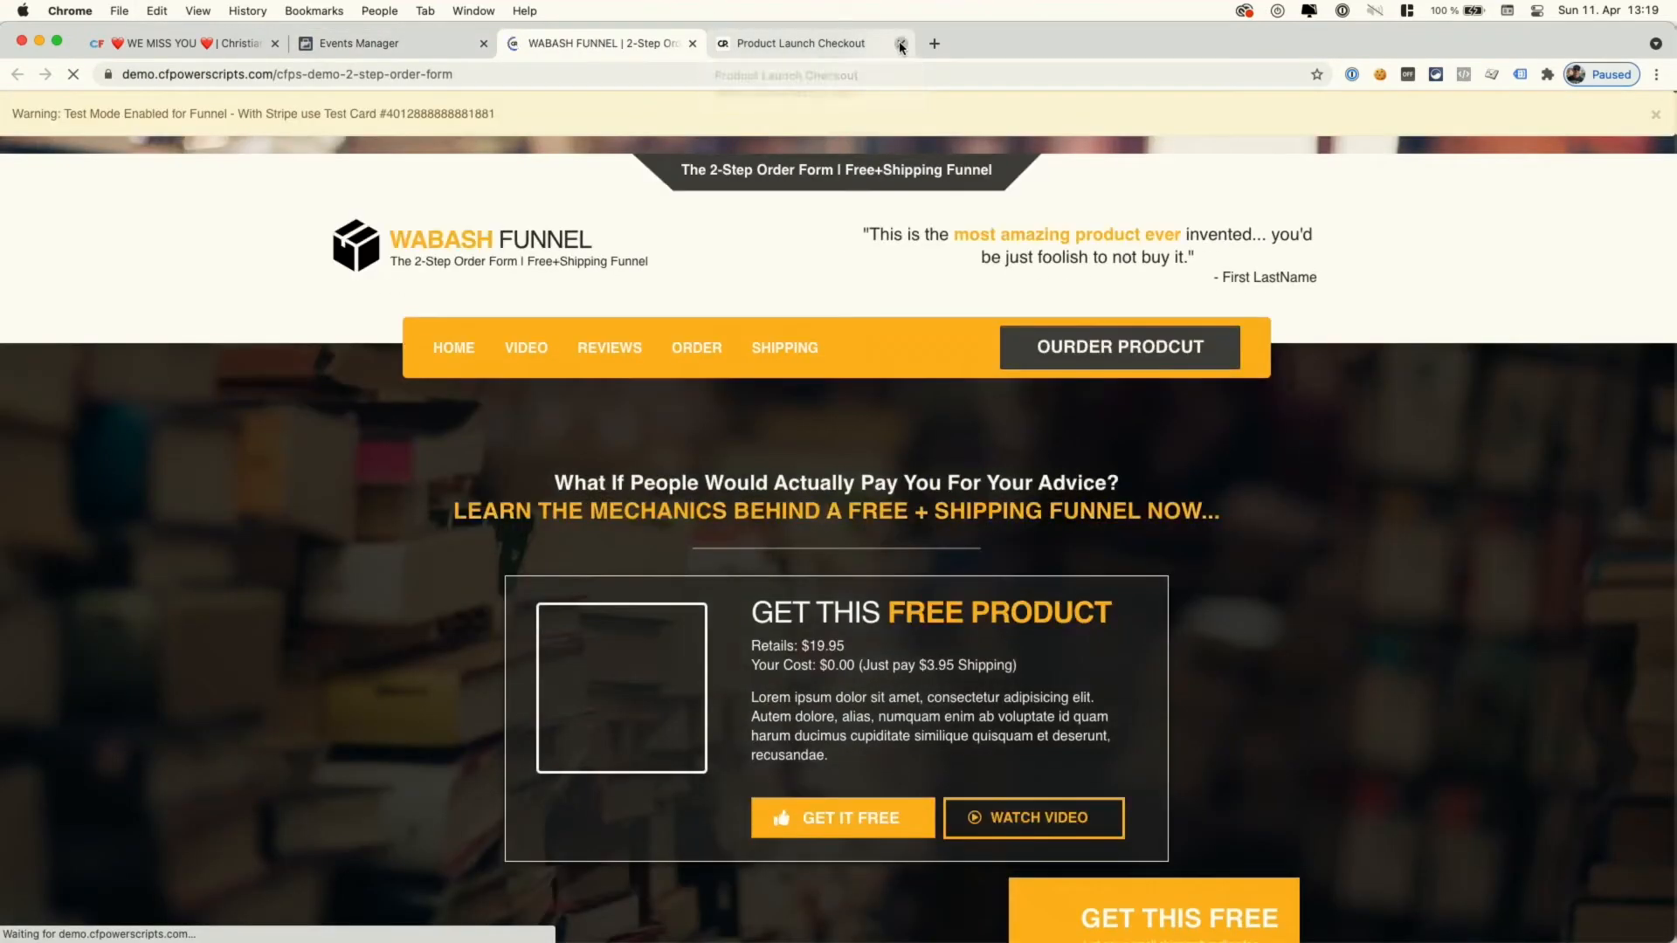
- Fill in the order form's shipping details with United States as country
click(899, 44)
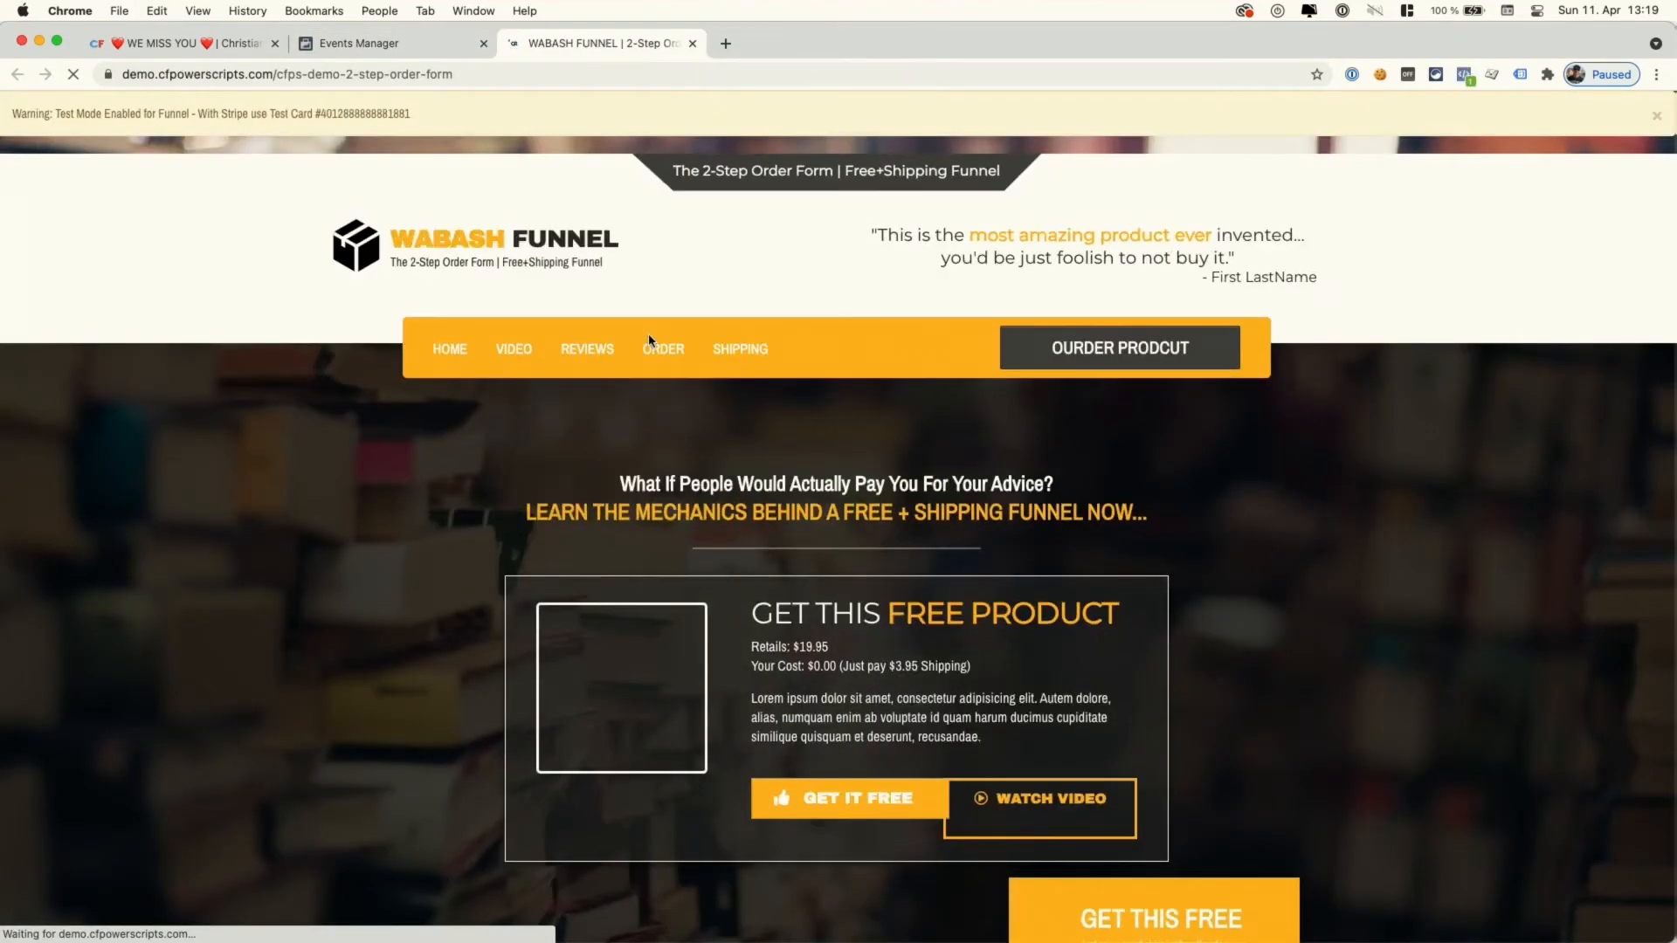
scroll(648, 340, down, 6)
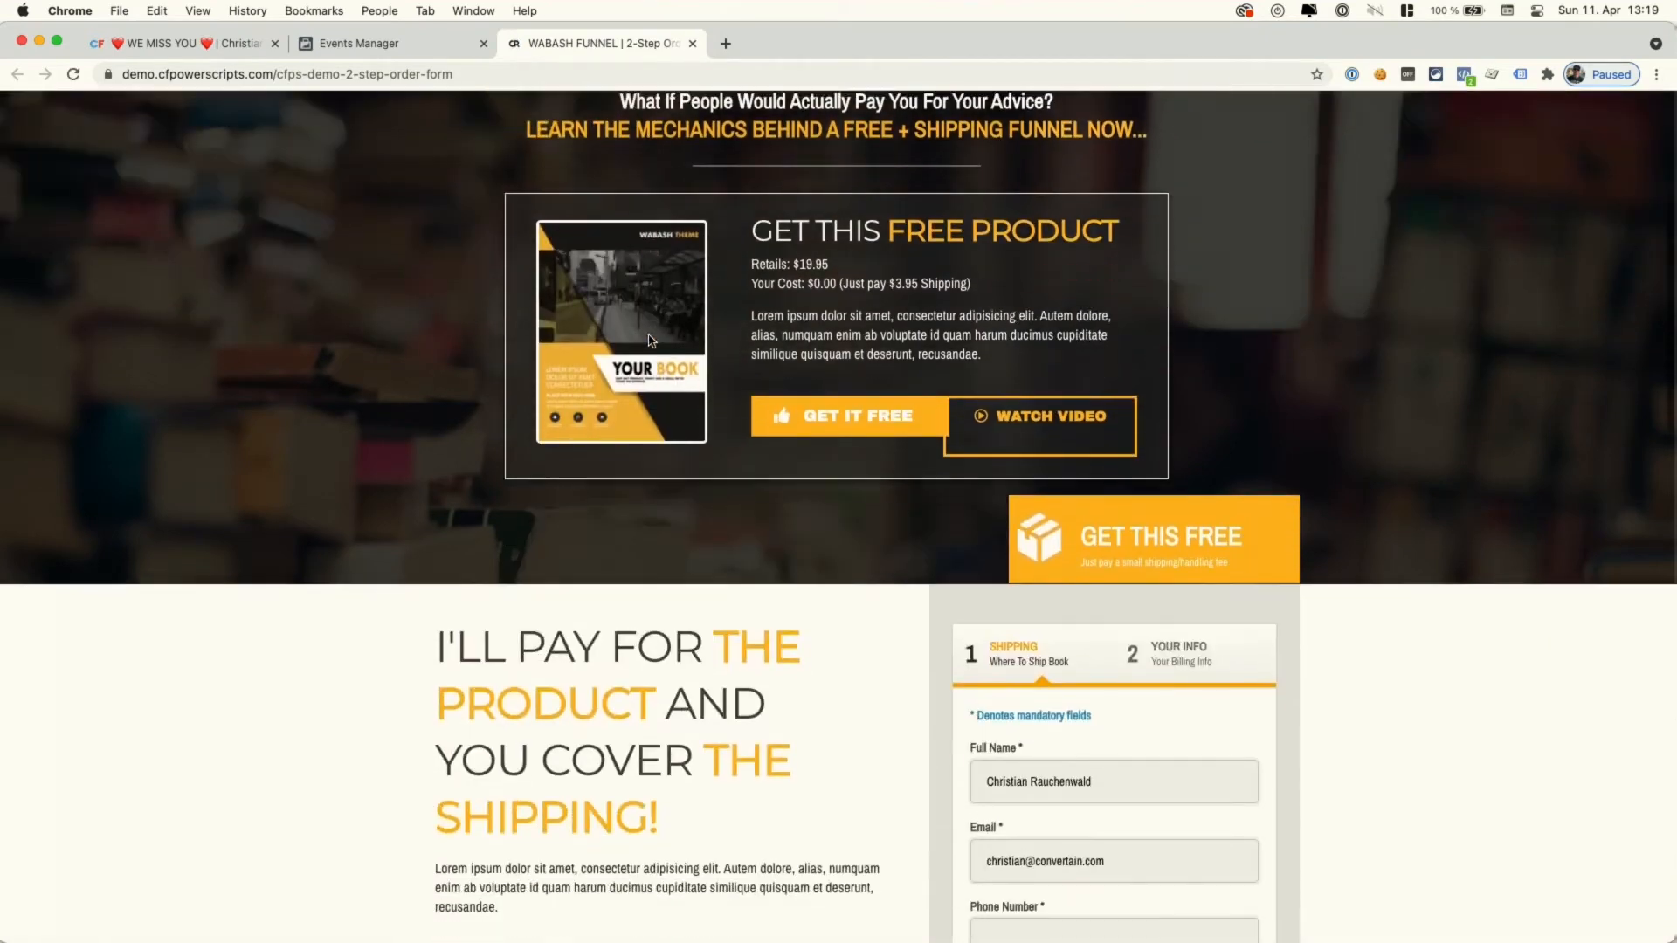
scroll(650, 340, down, 3)
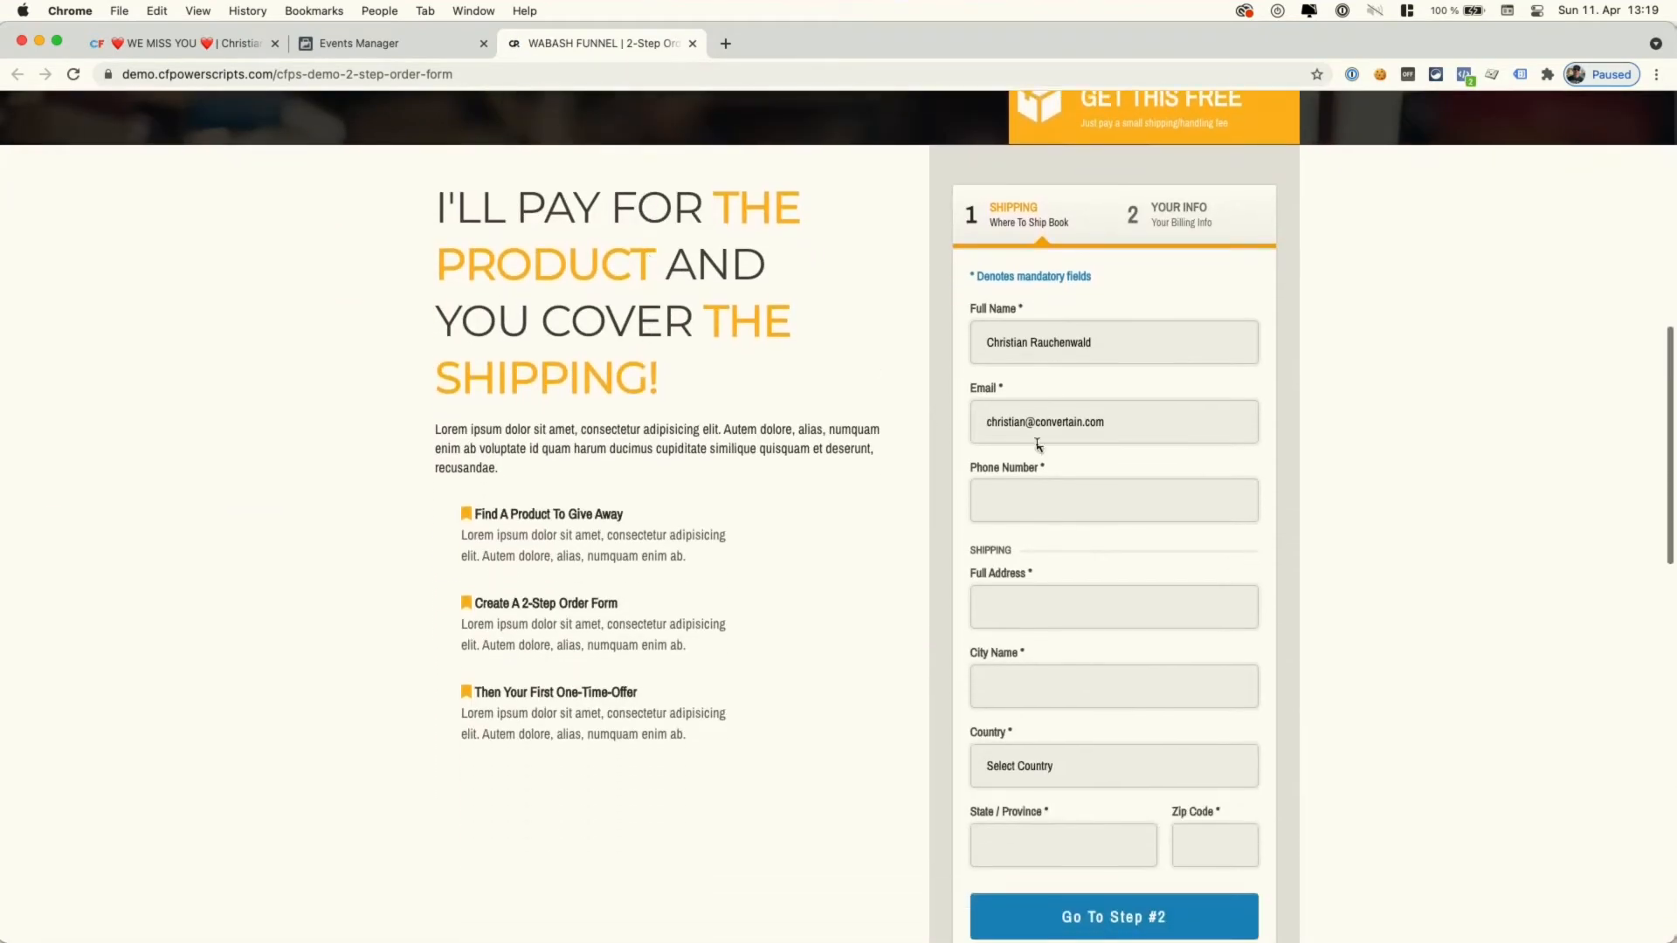
click(1013, 498)
click(1006, 605)
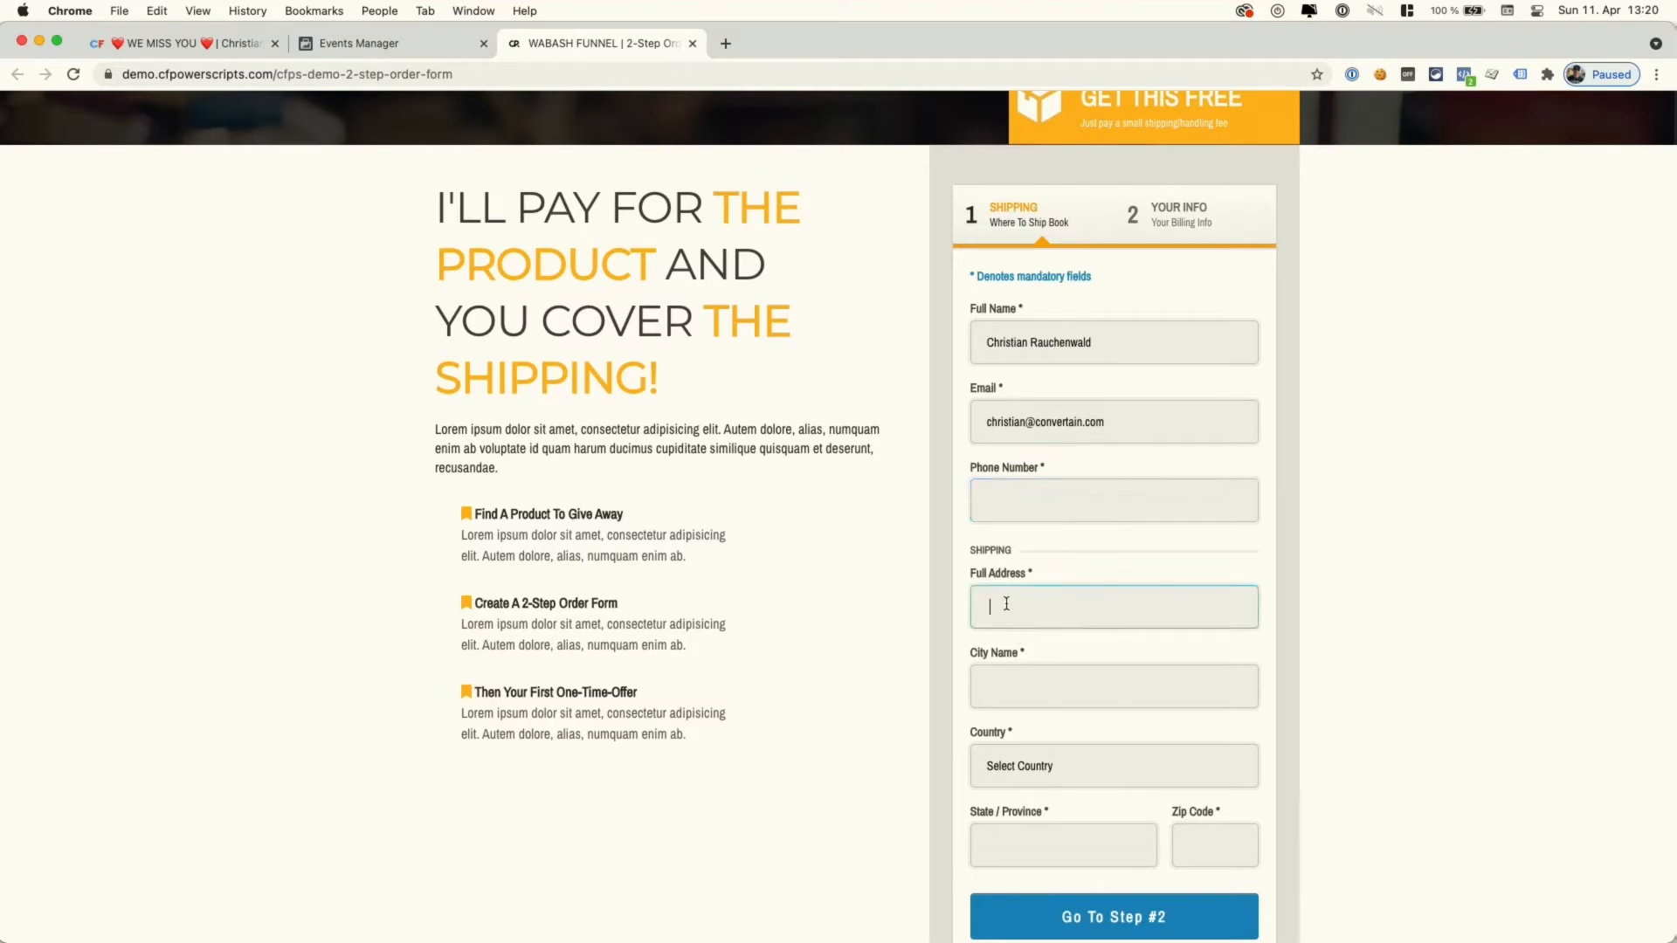
click(1018, 767)
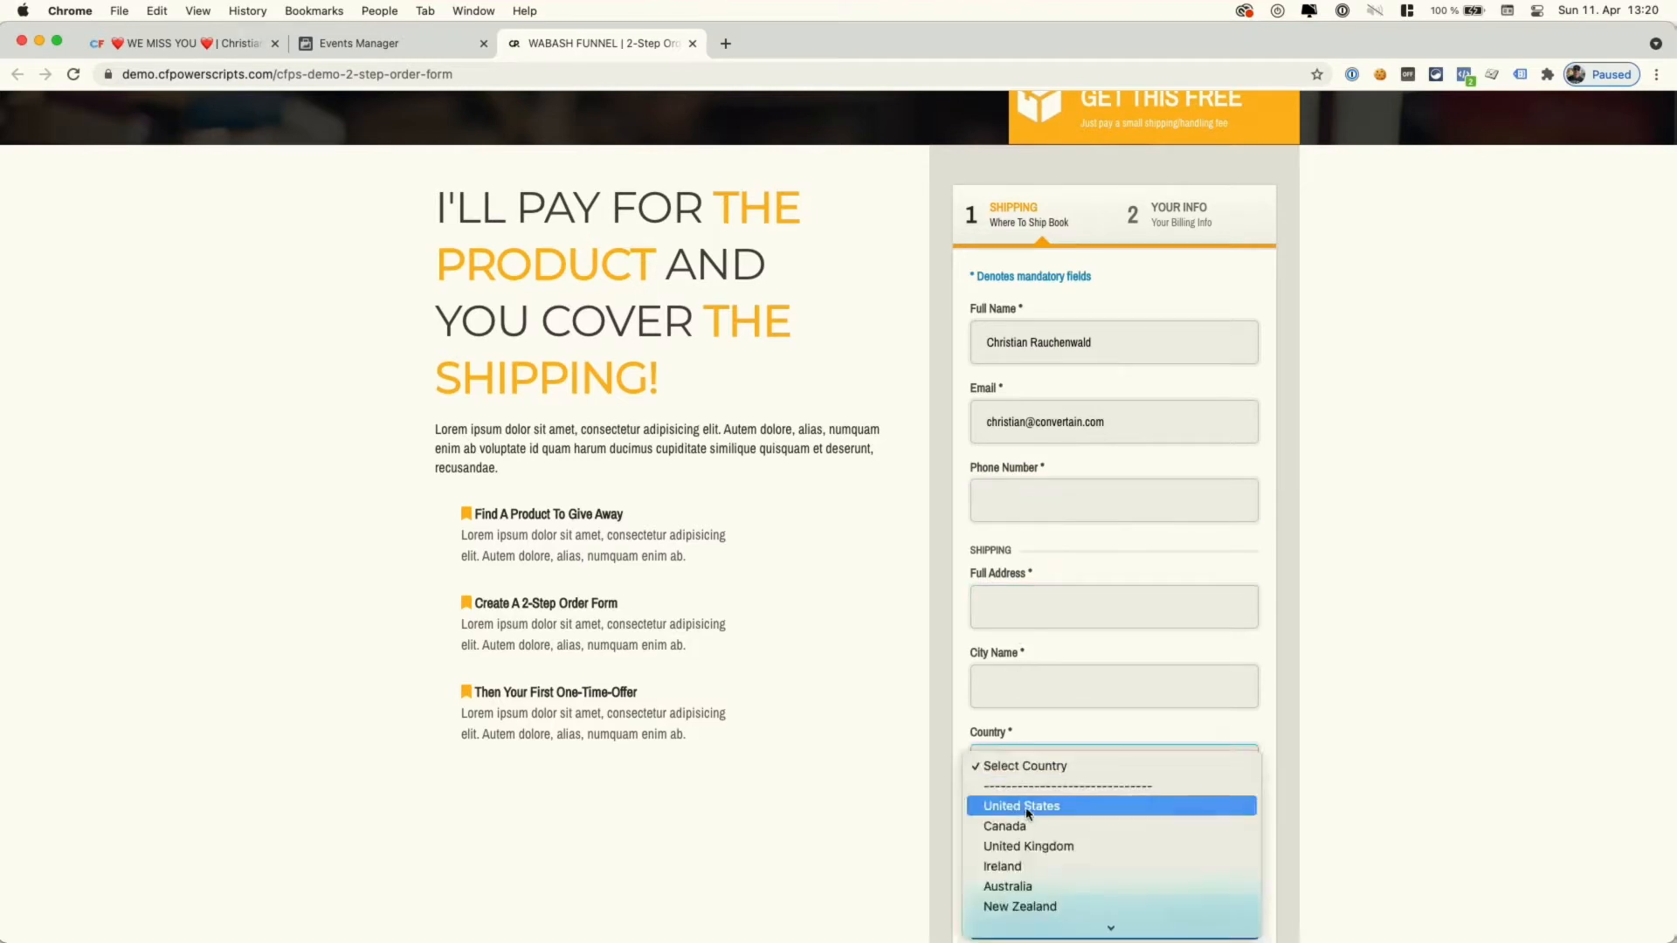
click(1027, 805)
- Continue to the payment step and confirm in Pixel Helper a Lead event of 0.01 USD
scroll(936, 595, down, 2)
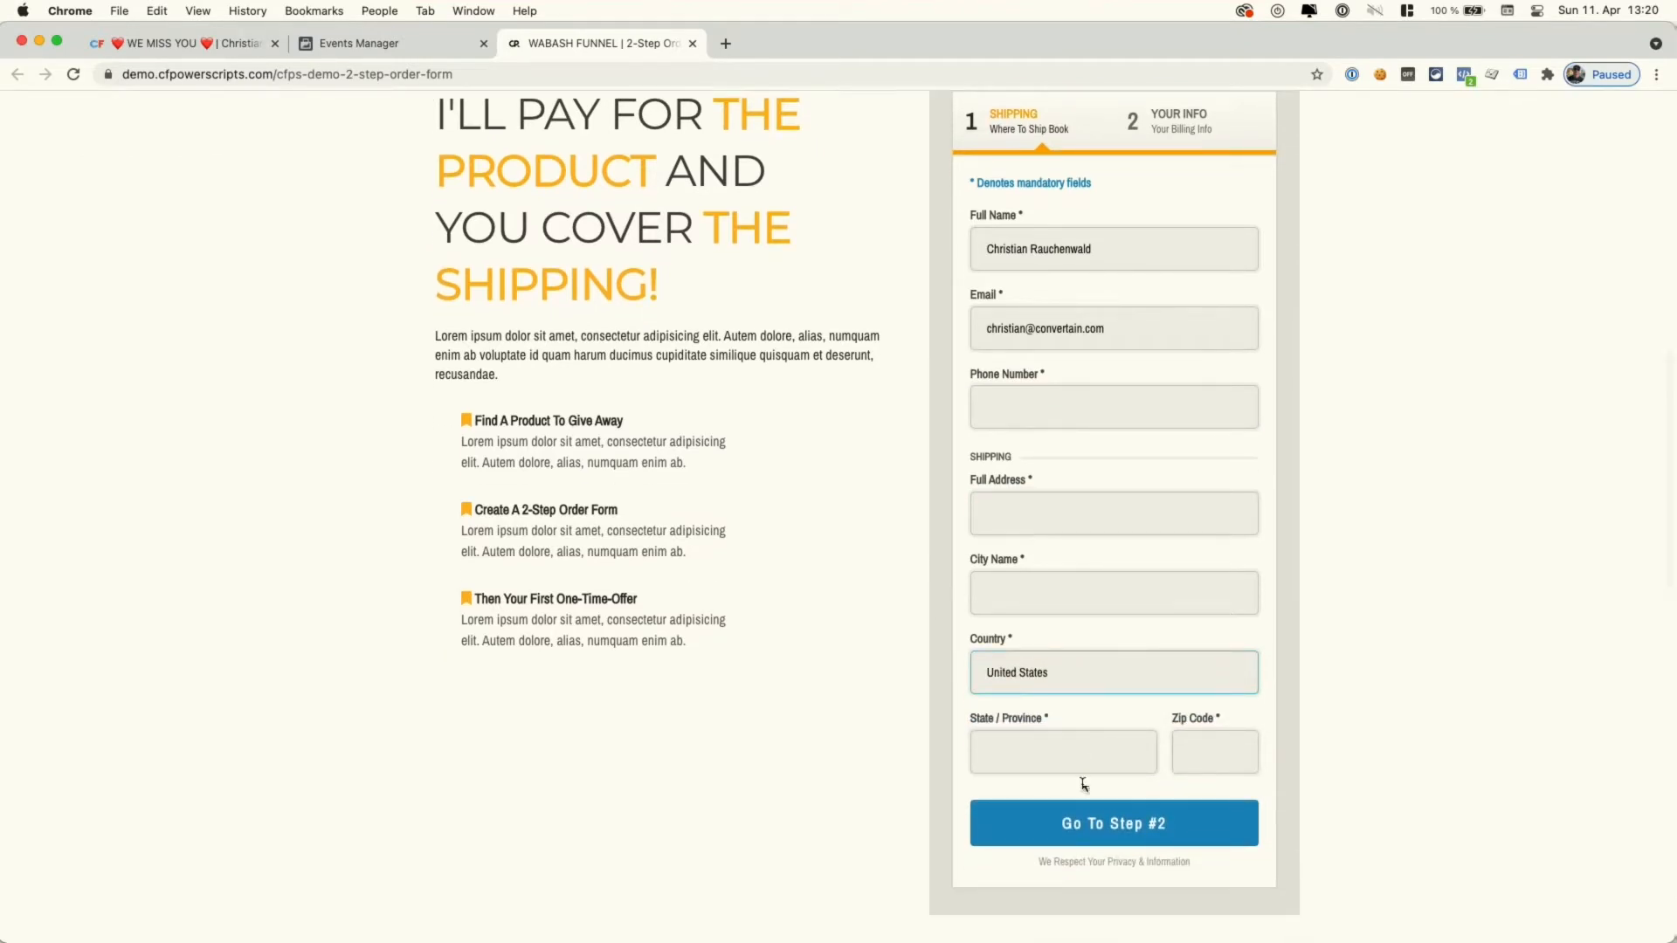
click(1078, 821)
click(1464, 76)
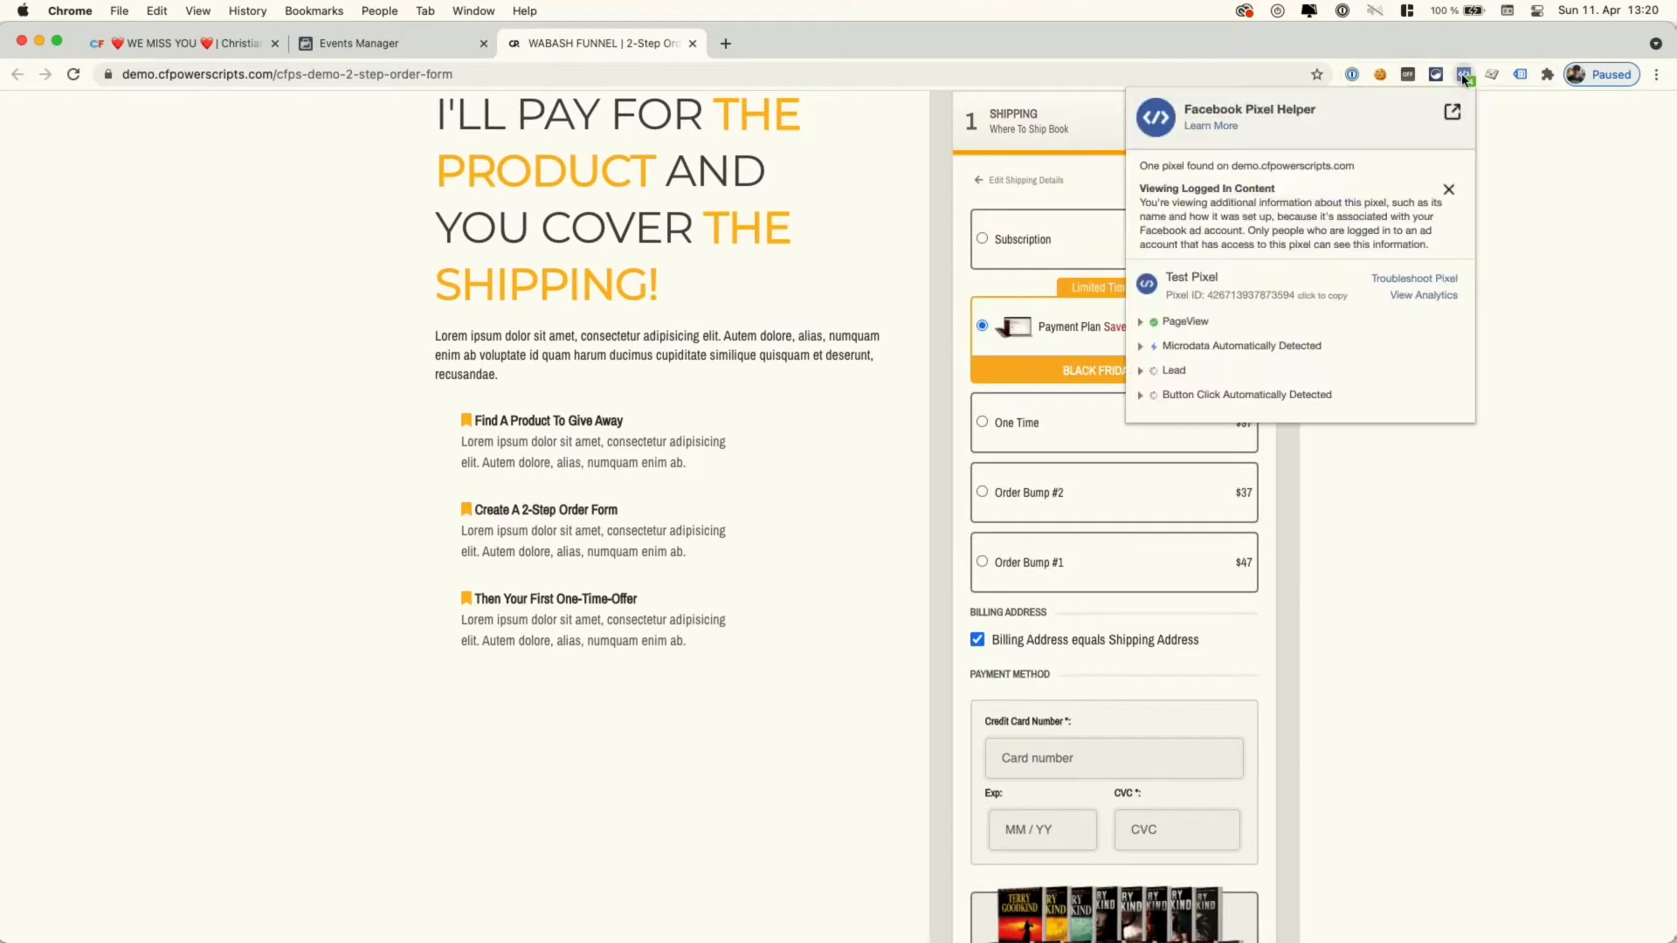
click(1140, 371)
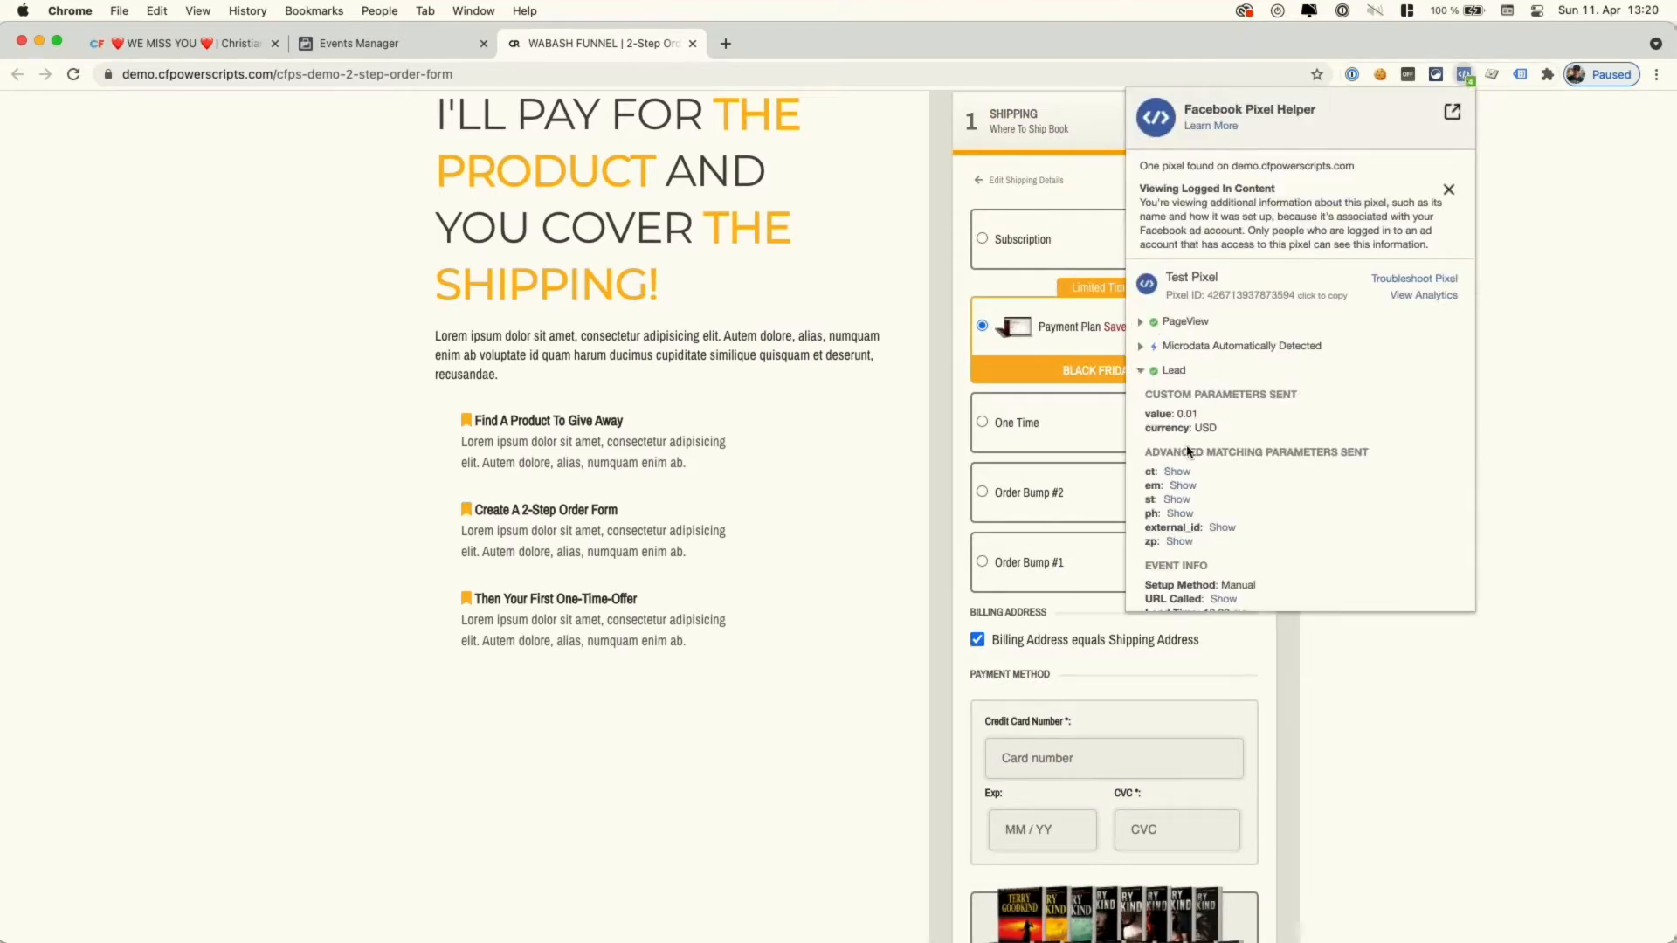
- Expand the PageView and Lead rows in Test Events, showing Lead at 0.01 USD
click(415, 48)
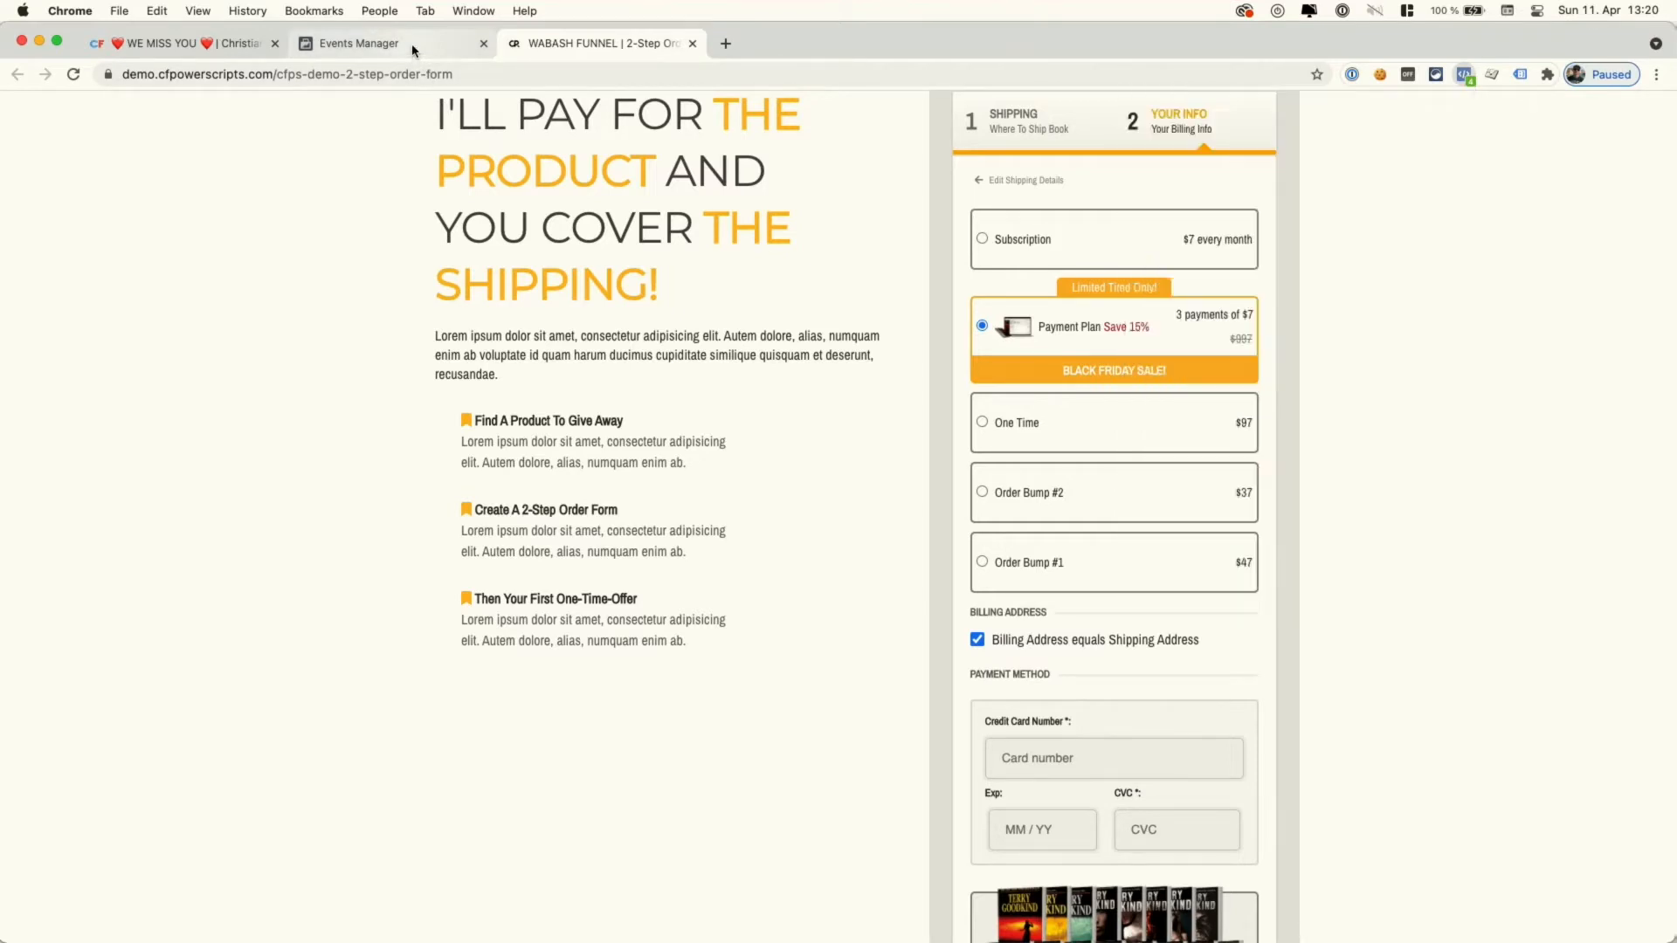
click(452, 486)
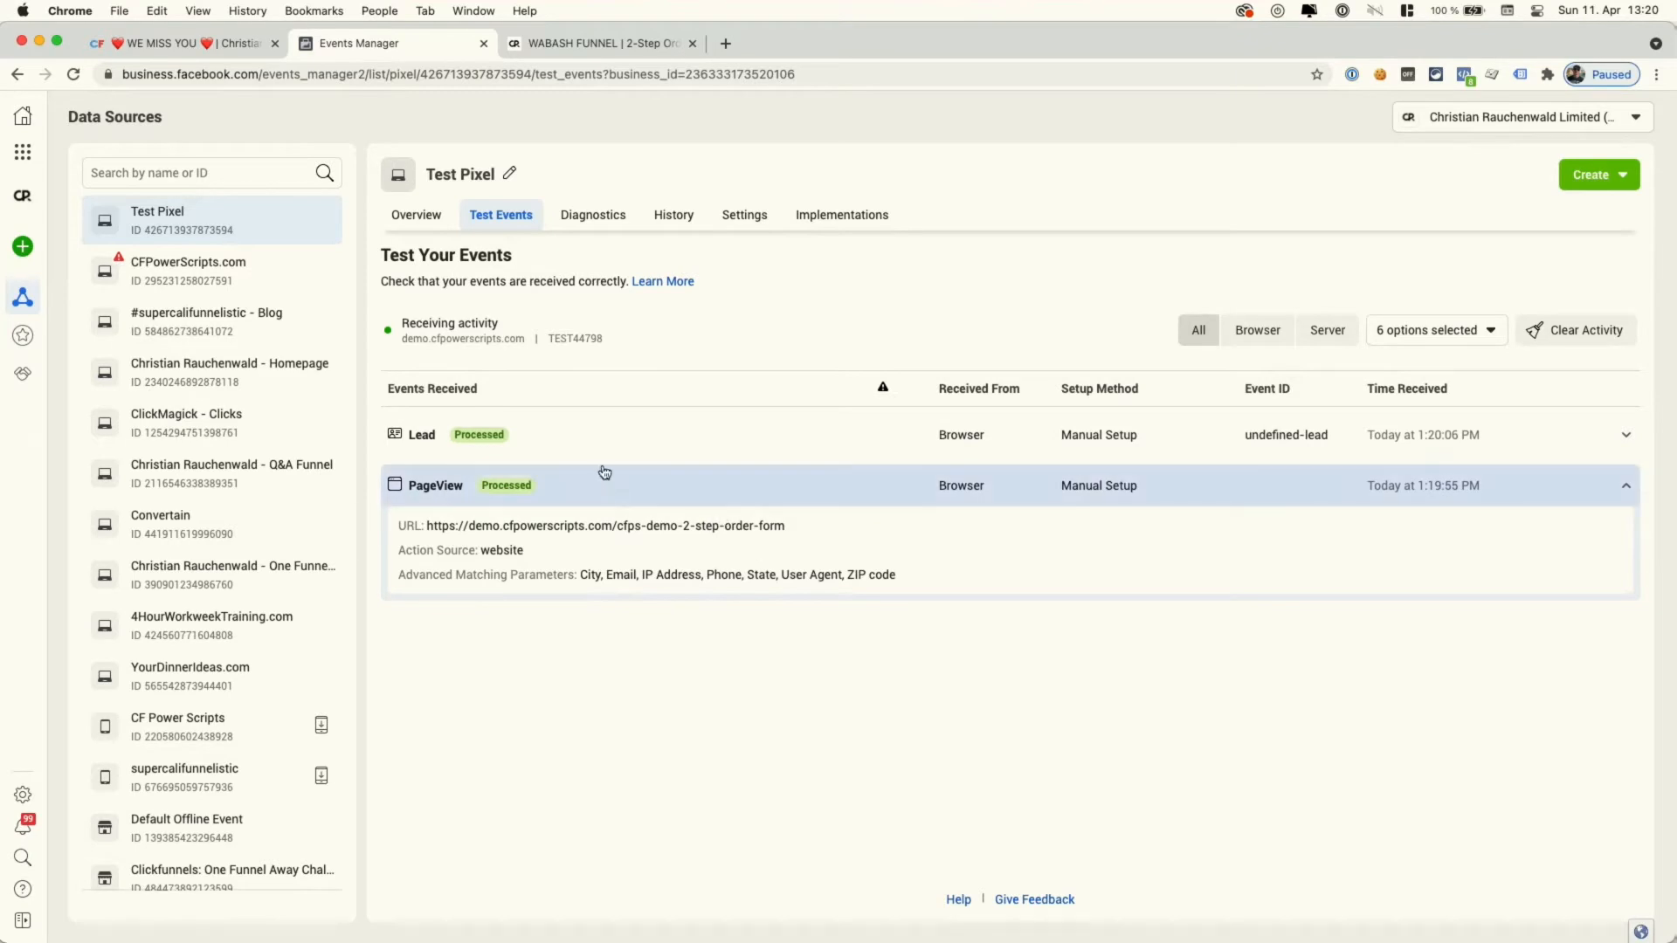
click(600, 441)
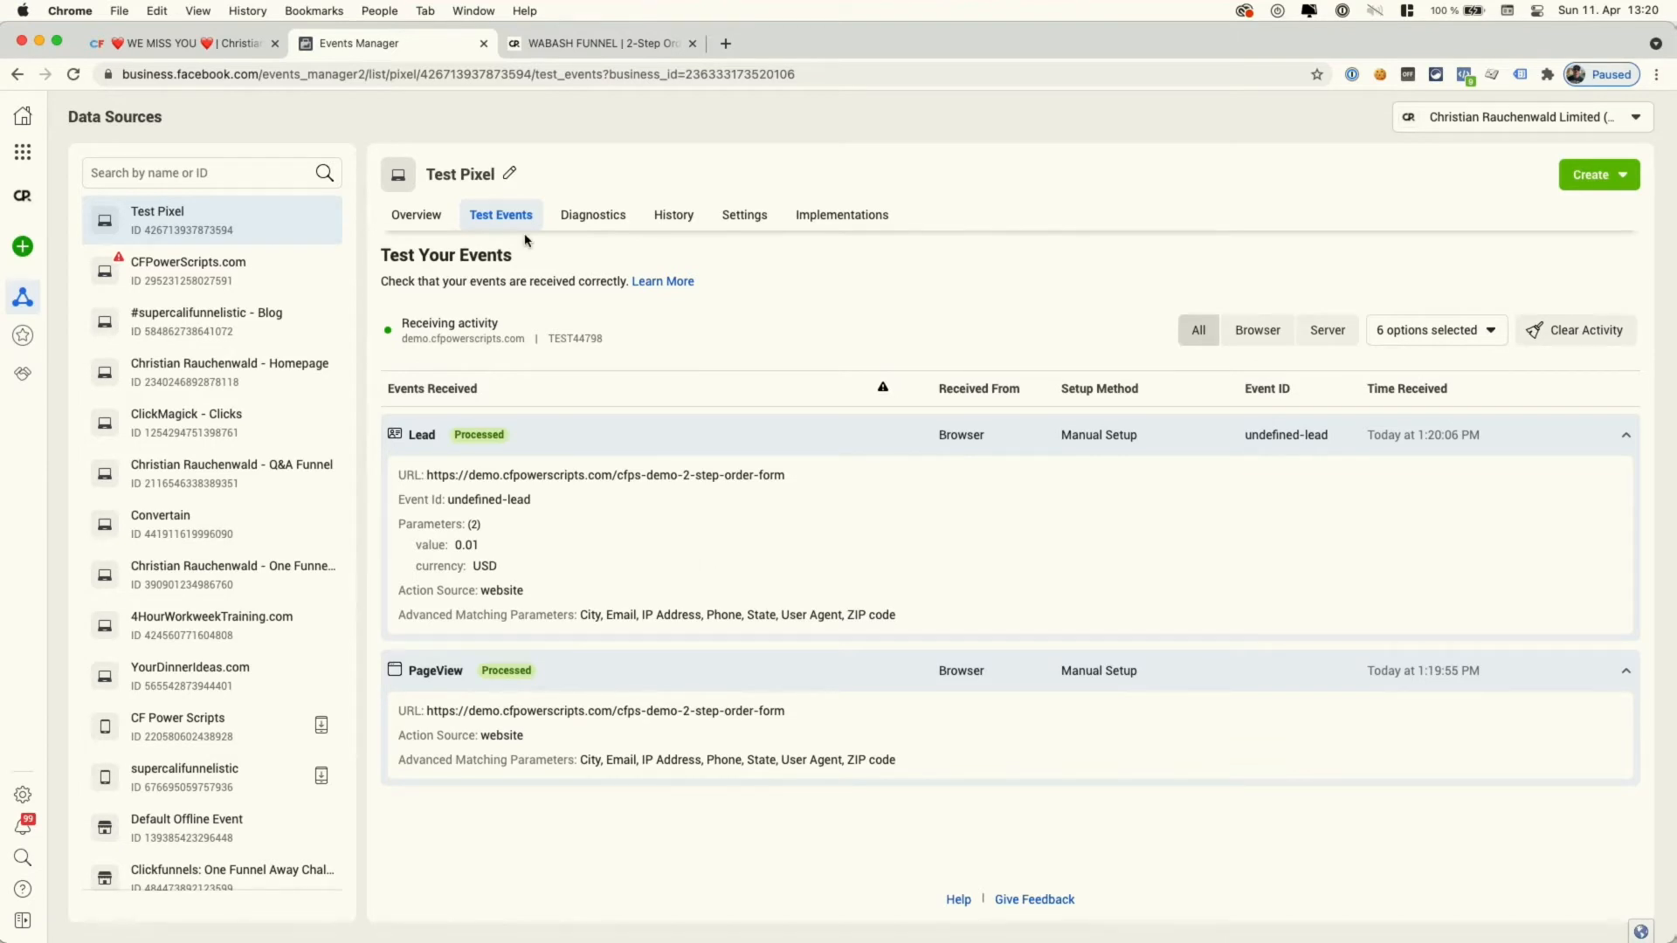
- Dismiss the order-form popup, add a new script filtered by 'face', and choose Facebook Custom Events
click(213, 51)
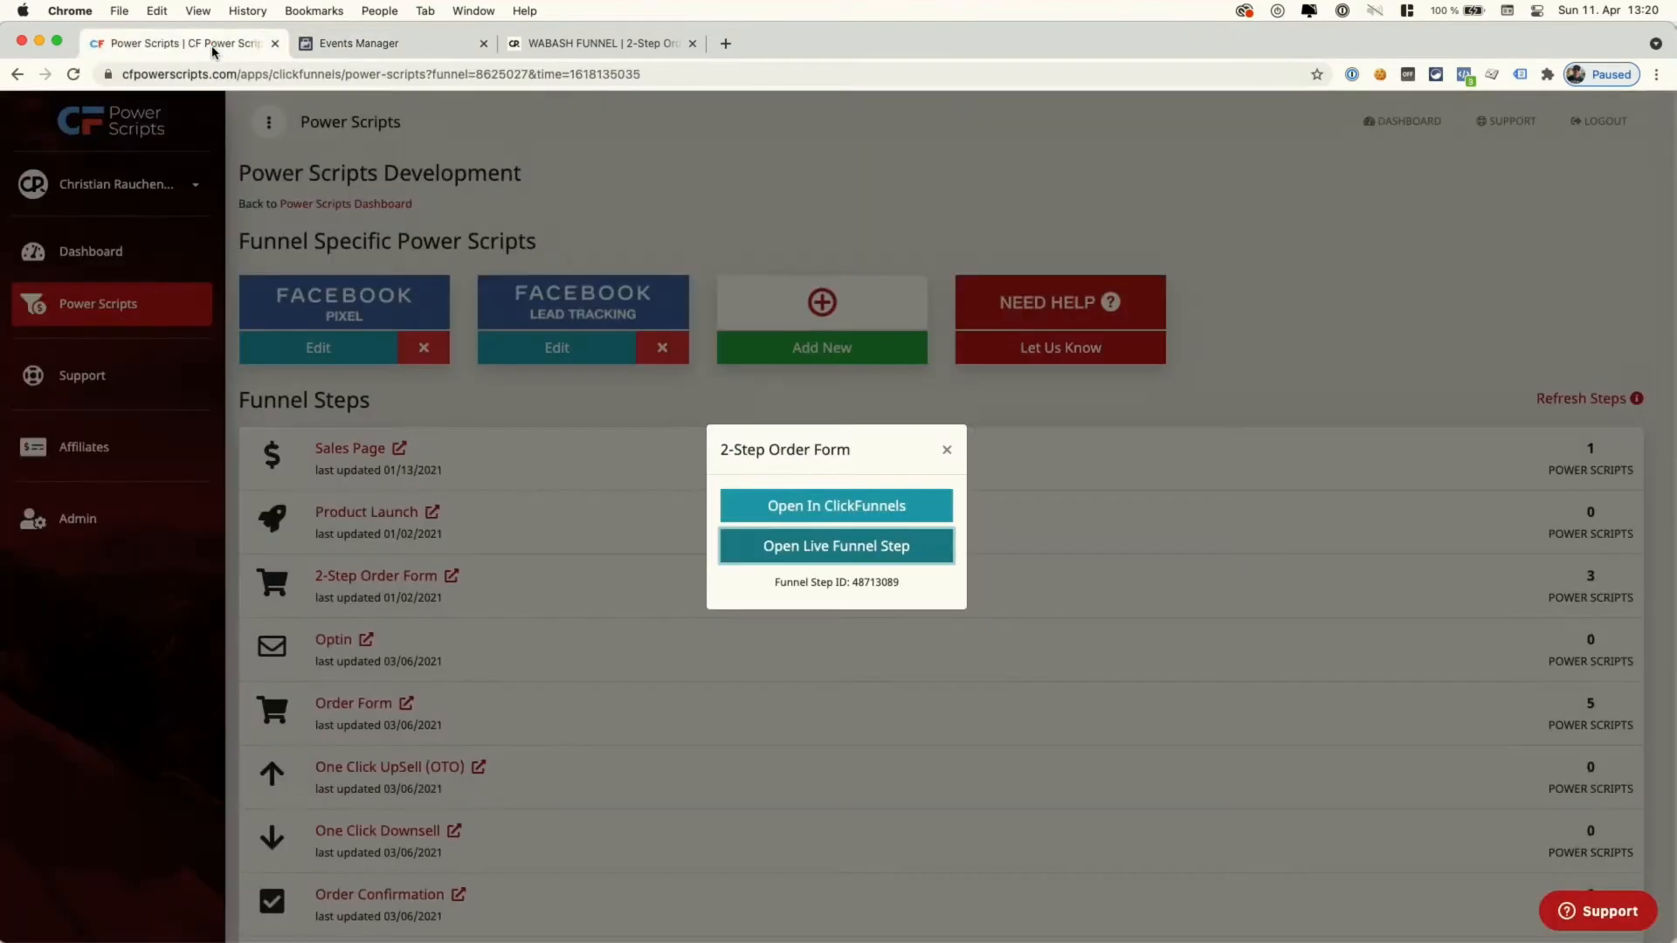
click(946, 451)
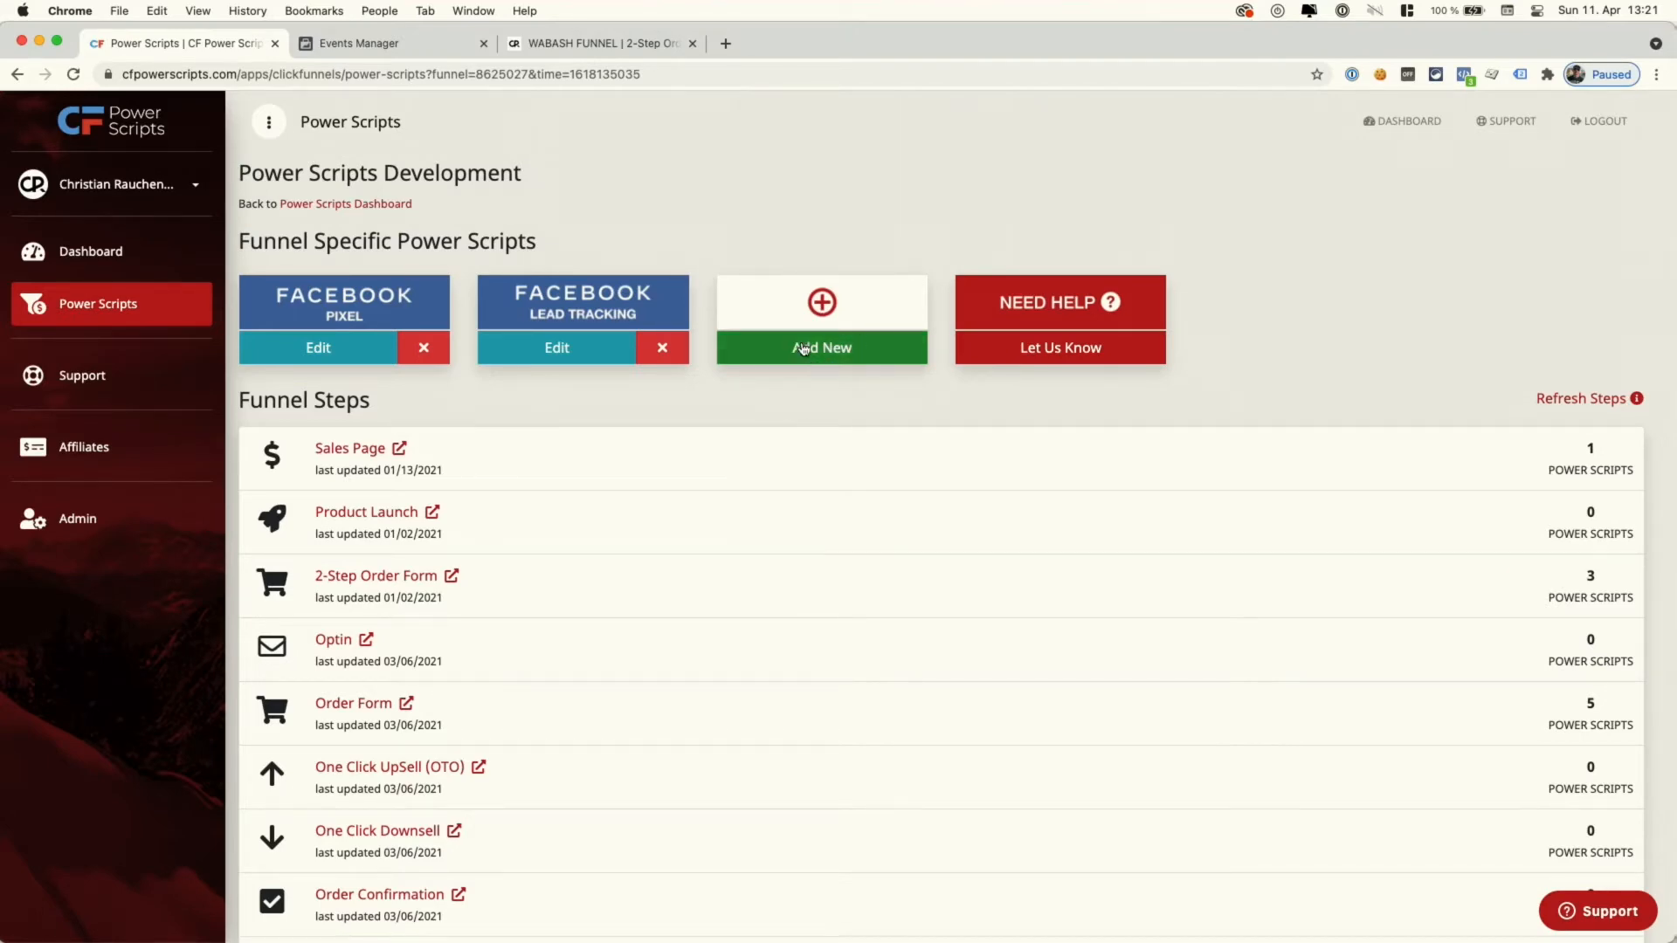
click(828, 352)
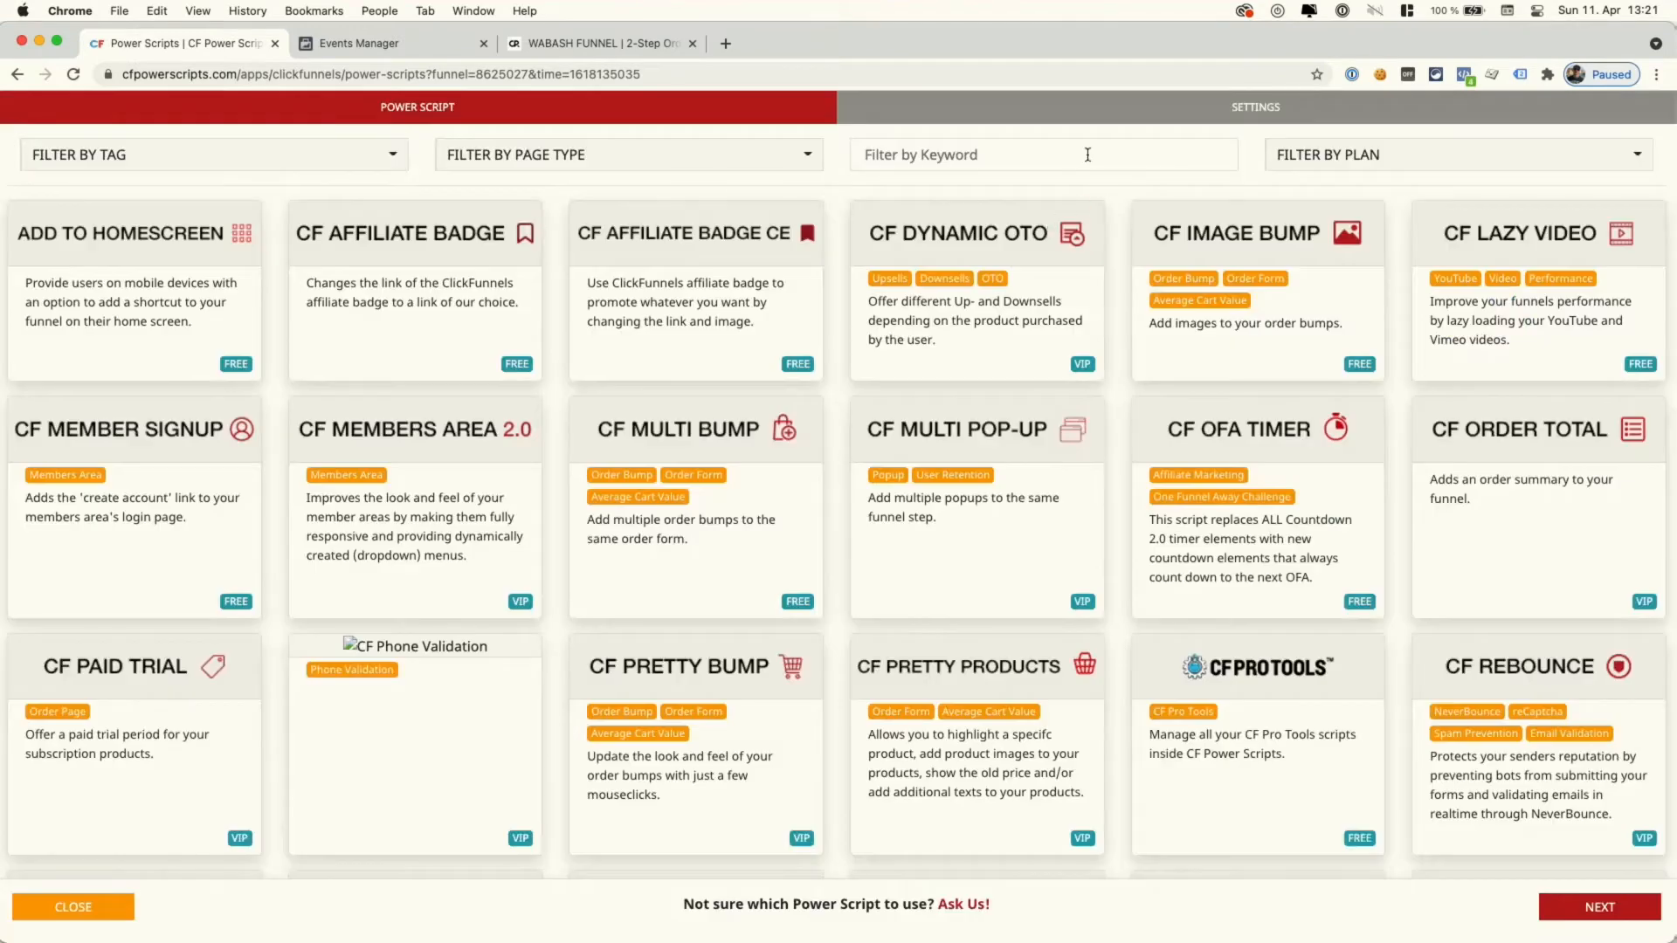
click(1087, 155)
text(face)
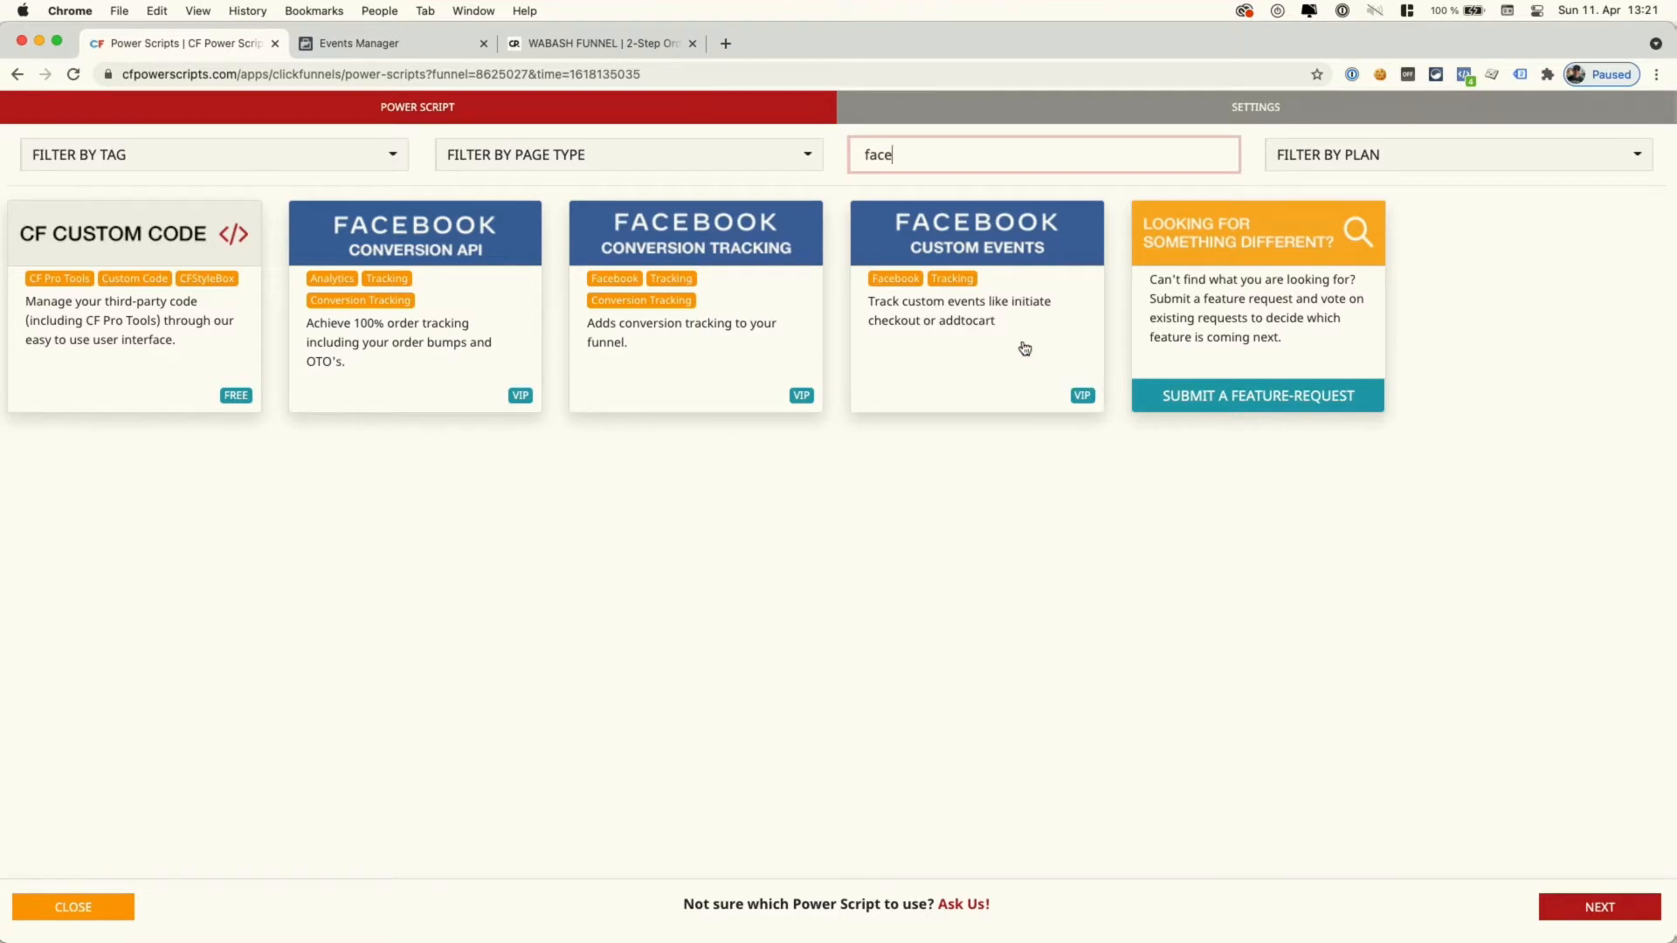
click(986, 309)
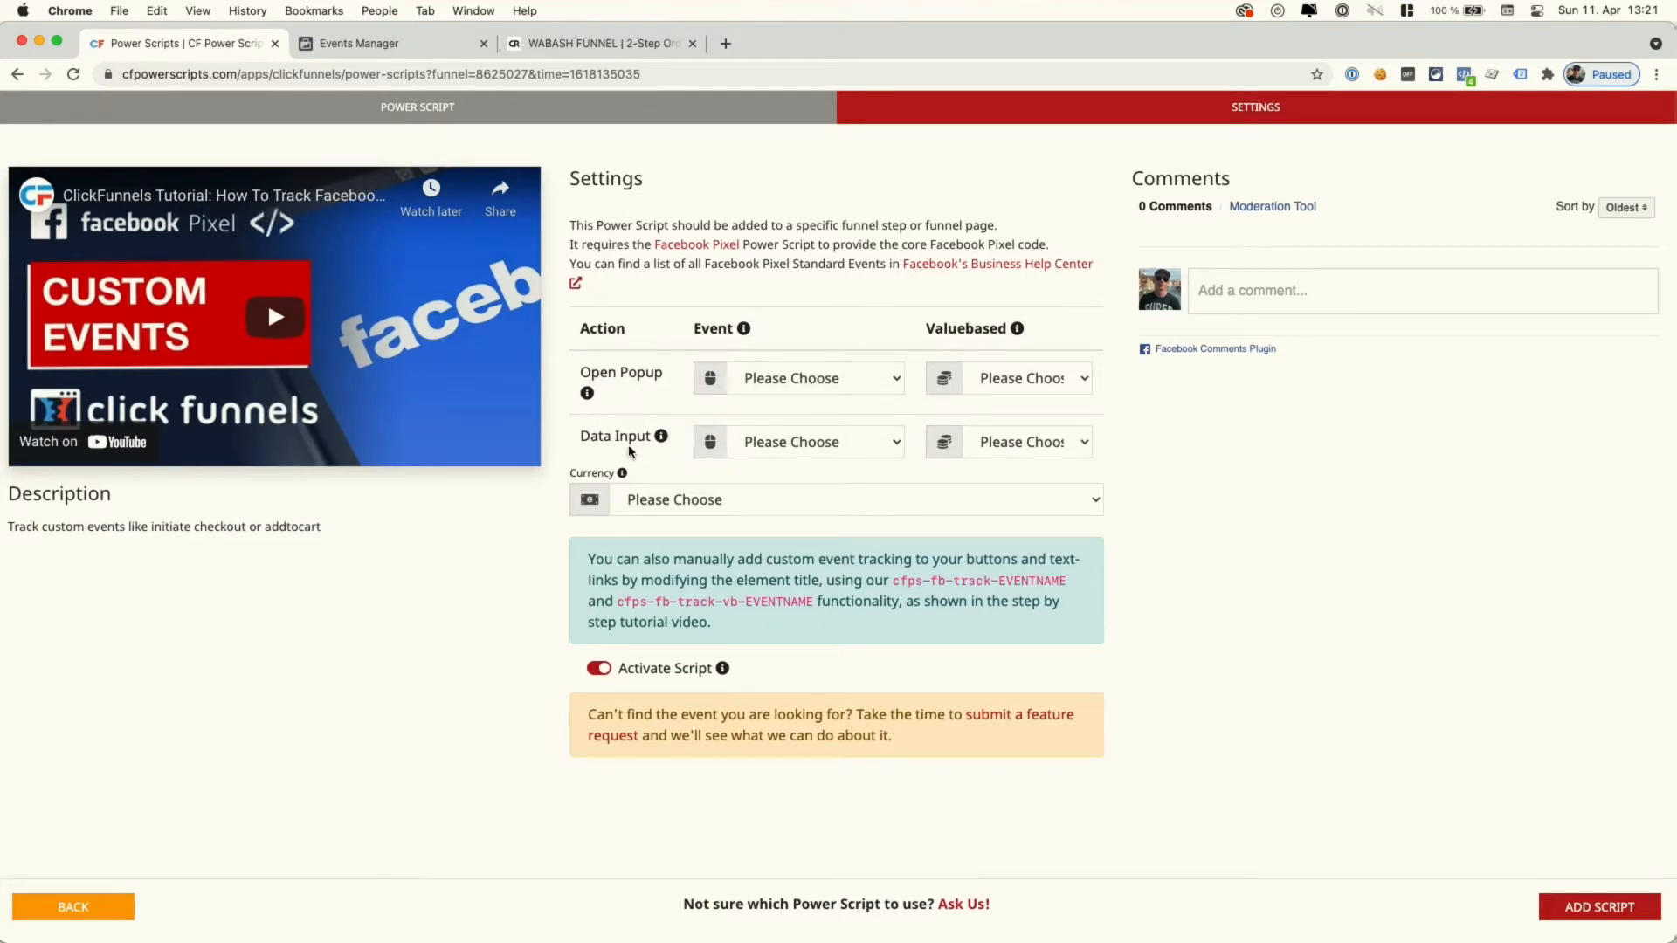
- Set both the Open Popup and Data Input events to Don't Track
click(825, 378)
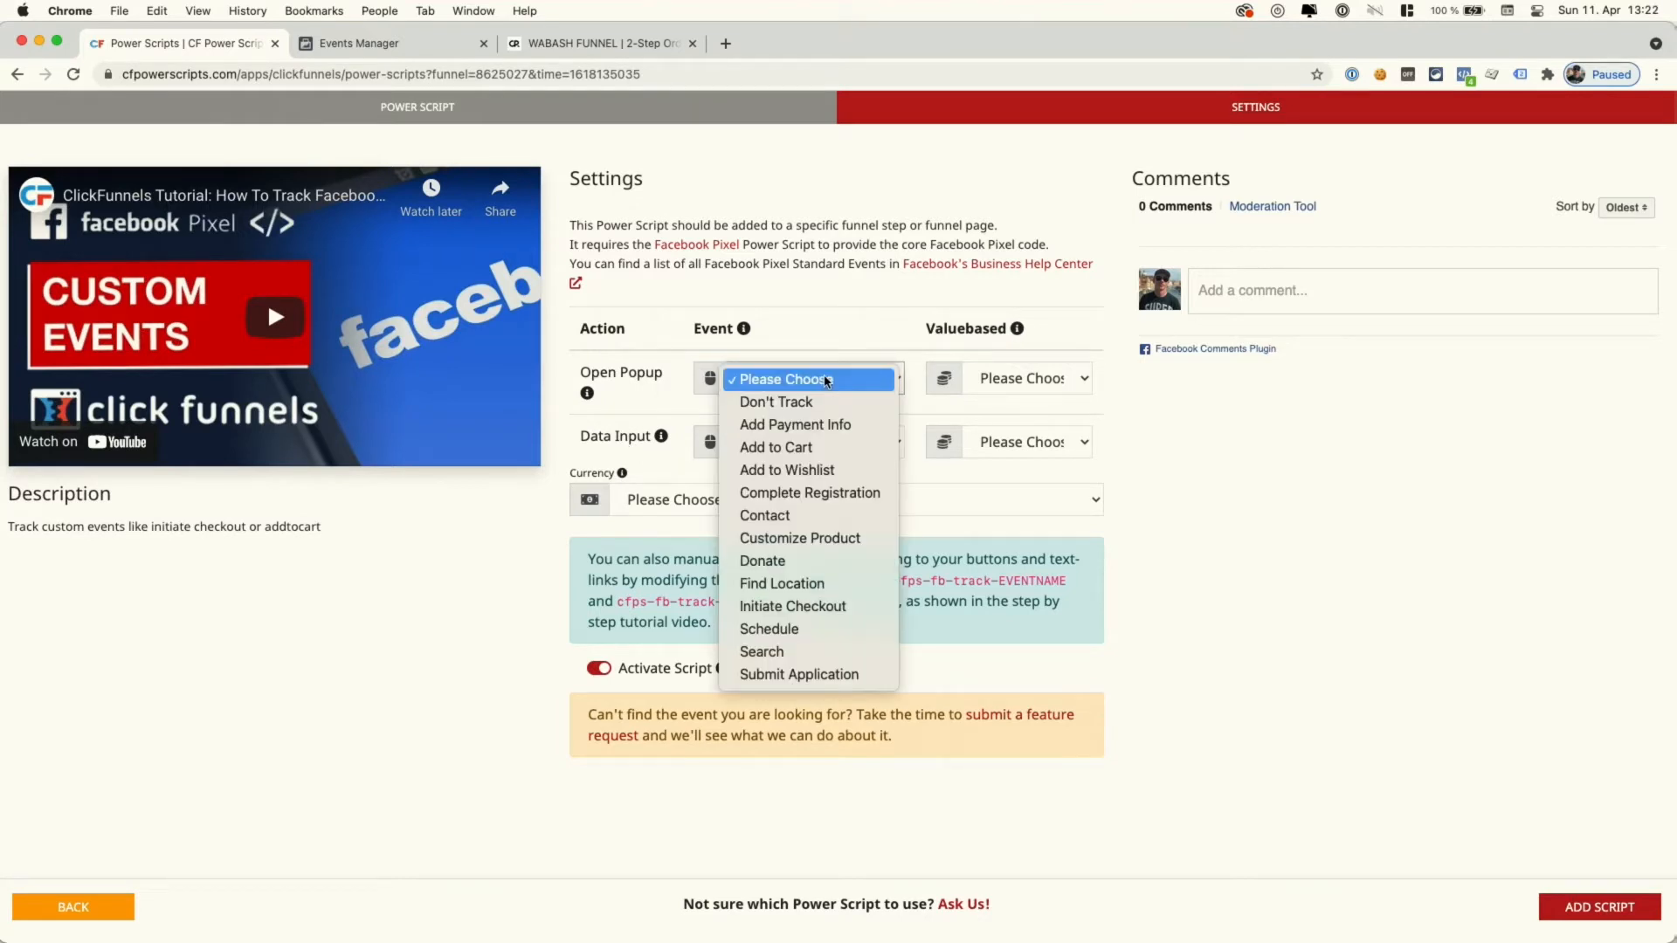
click(803, 347)
click(791, 387)
click(788, 404)
click(796, 441)
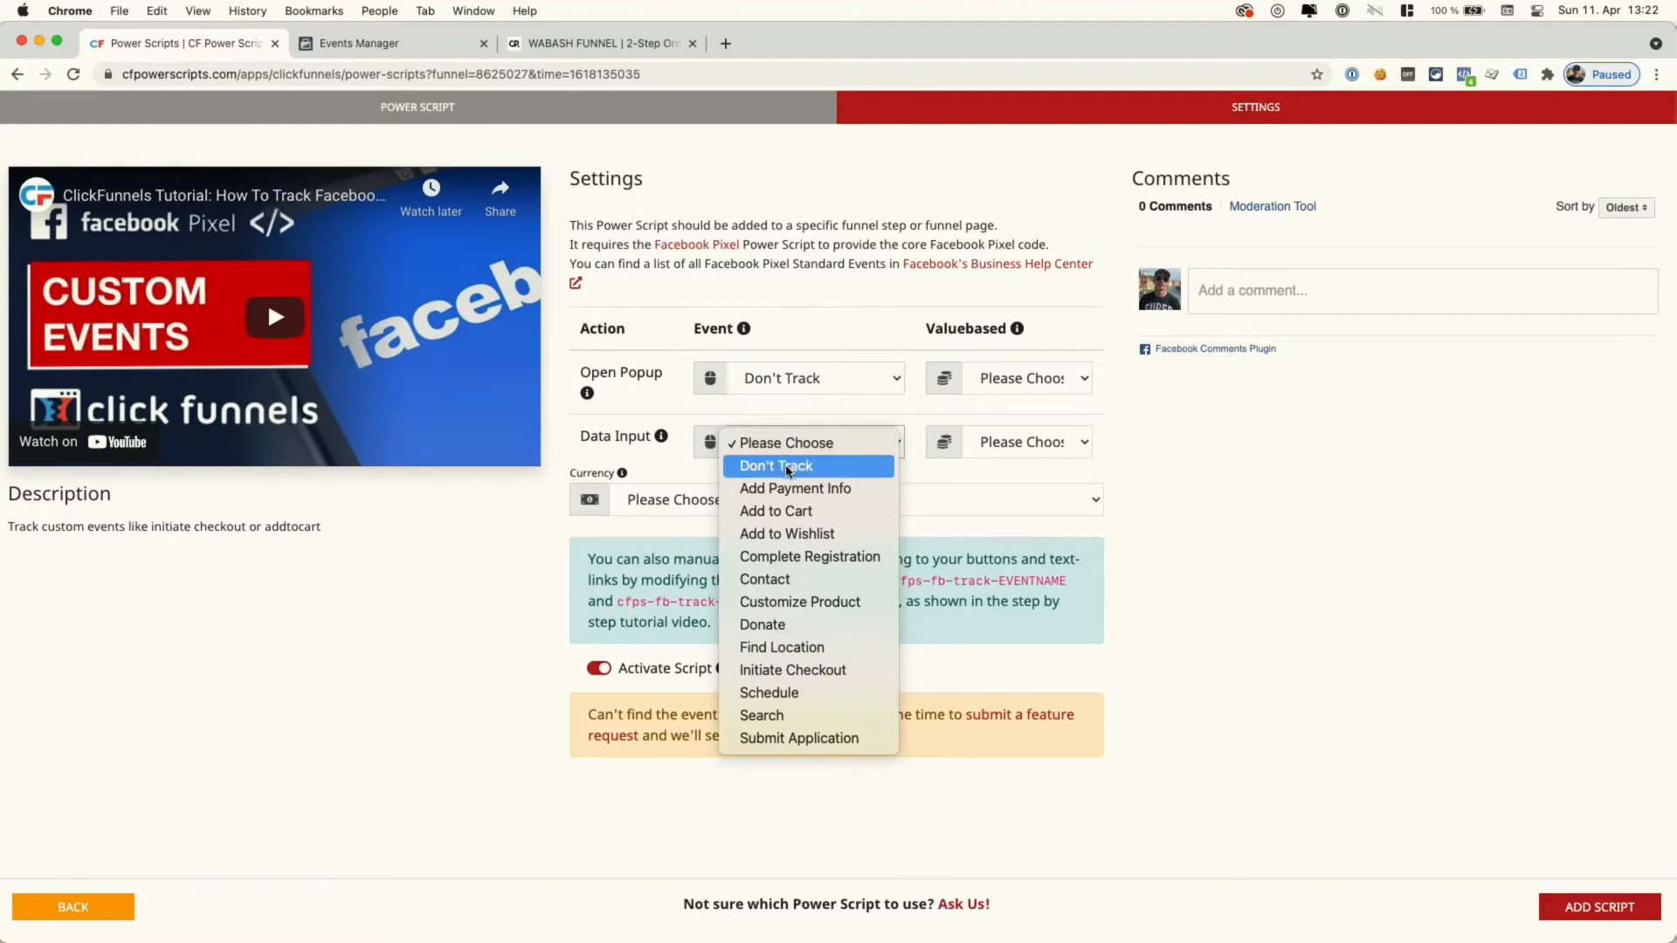
click(790, 466)
- Make both value-based Yes, set currency to USD, and add the Custom Events script
click(1004, 441)
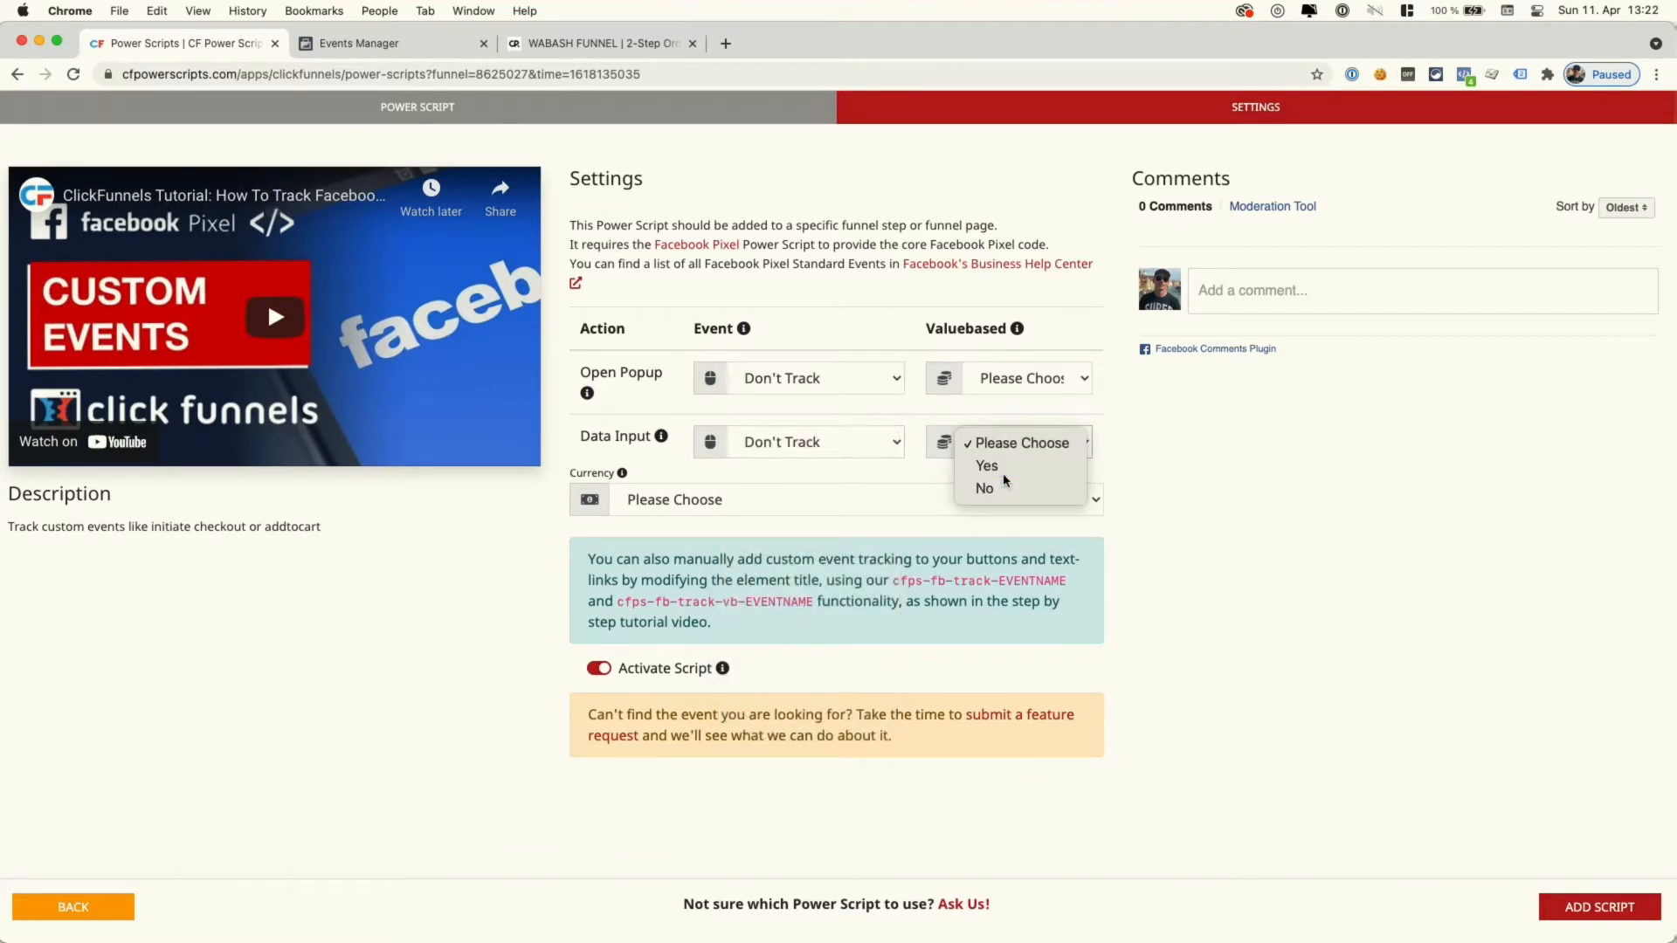
click(1002, 468)
click(1006, 389)
click(1007, 403)
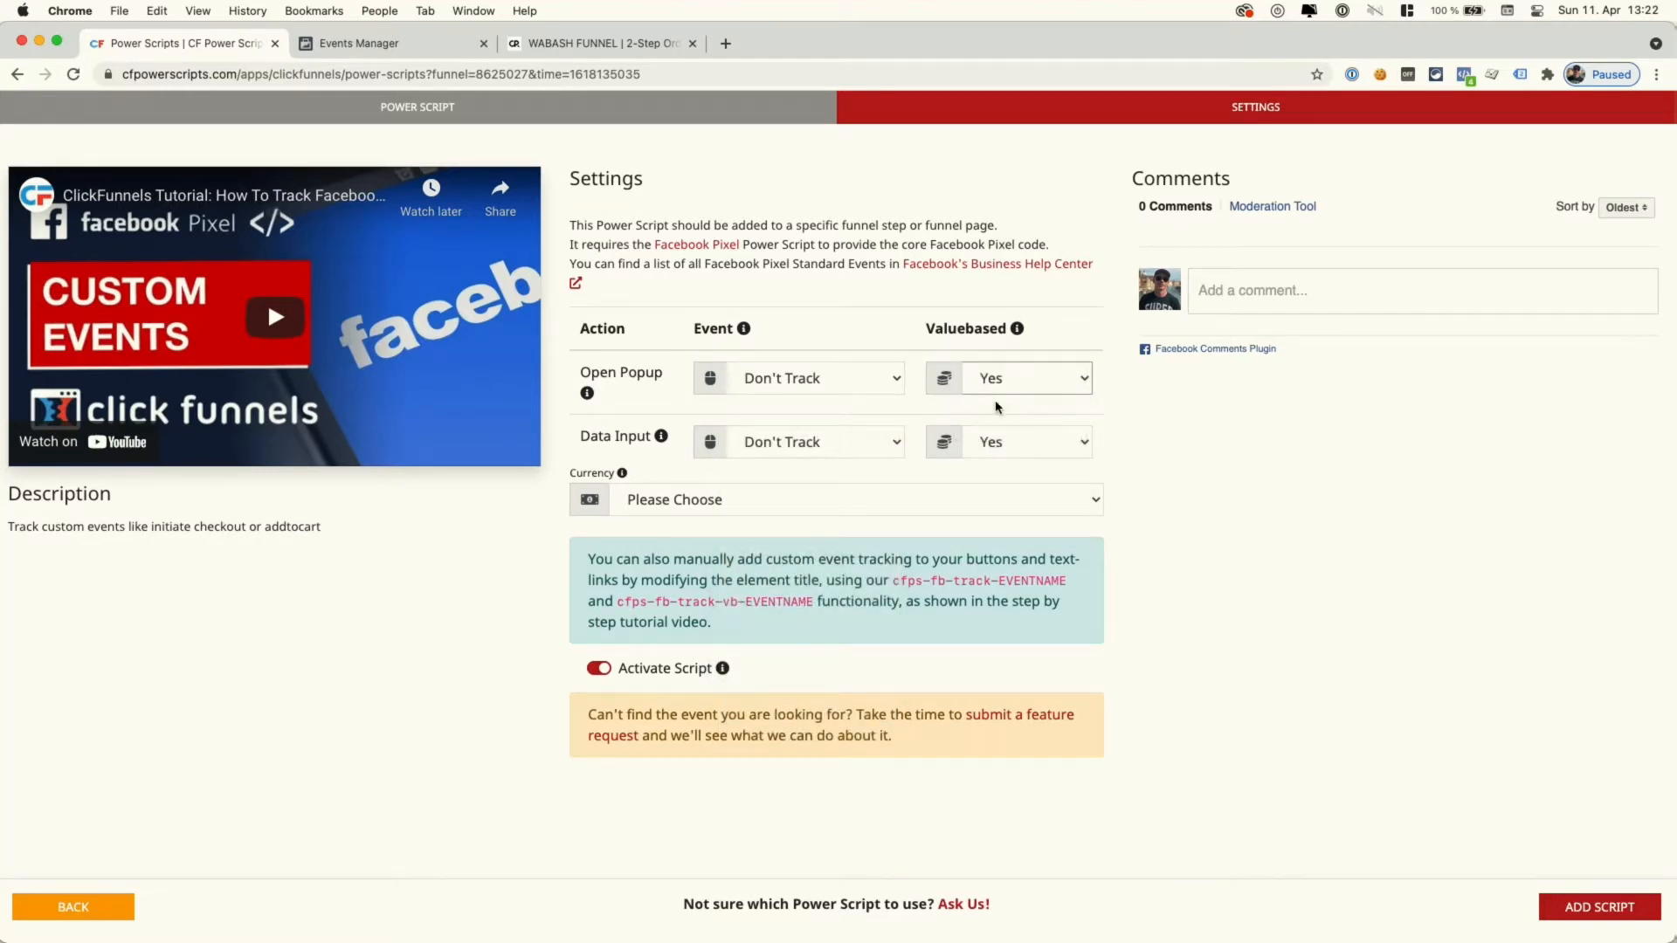
click(786, 507)
click(729, 524)
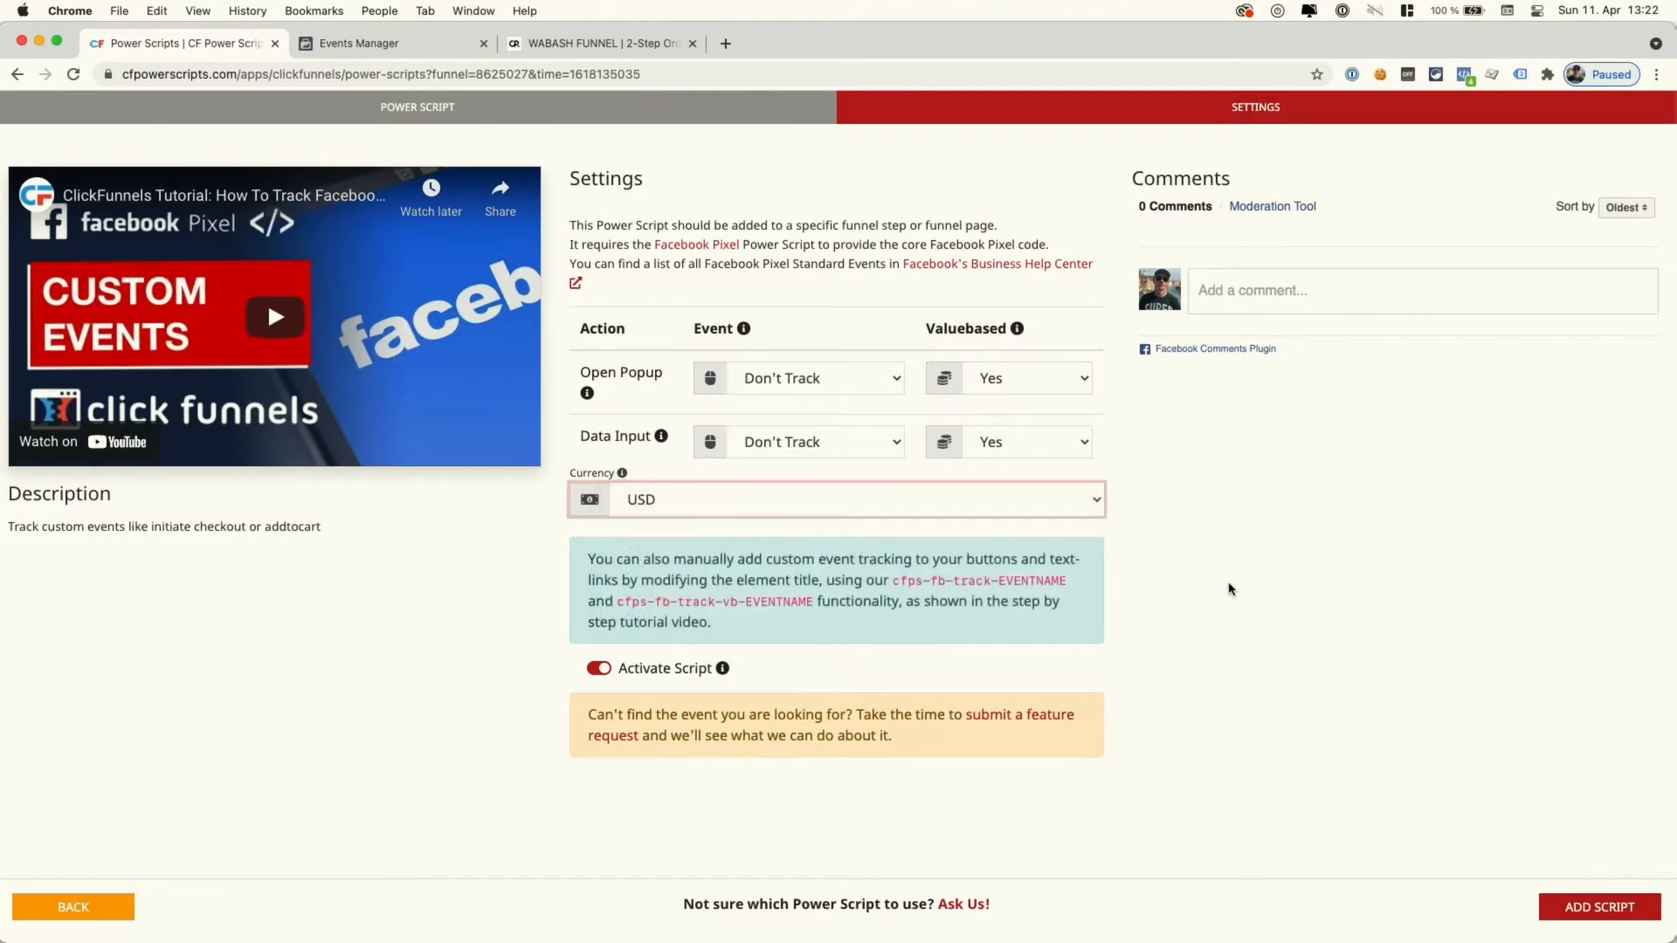
click(1565, 911)
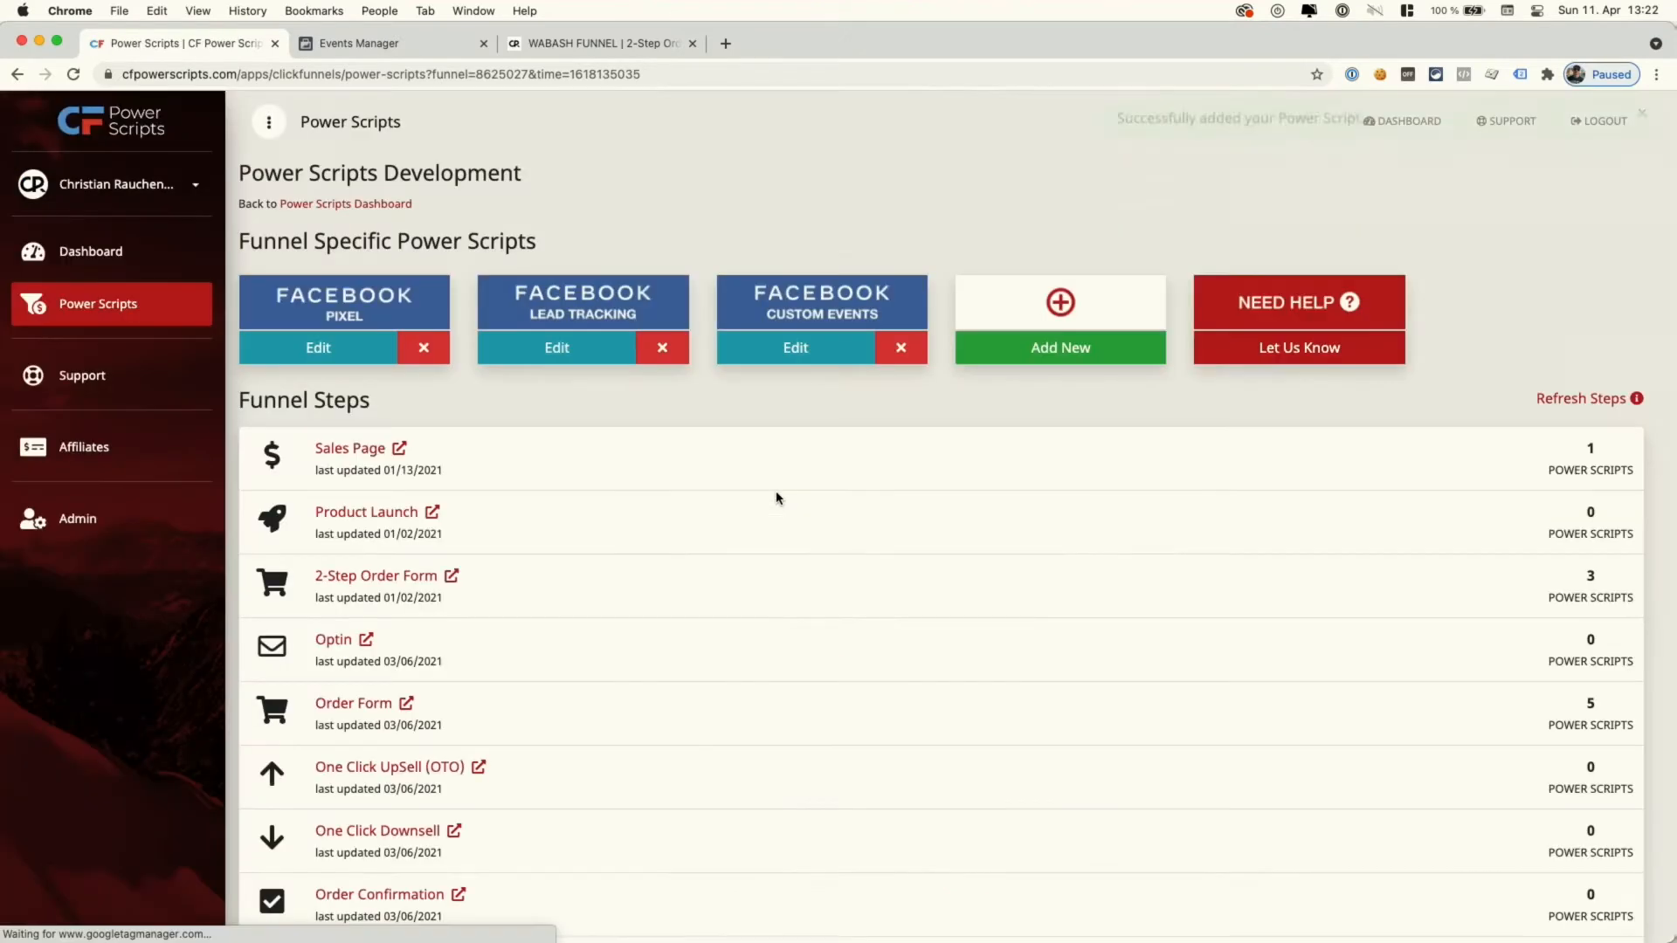
scroll(658, 460, down, 1)
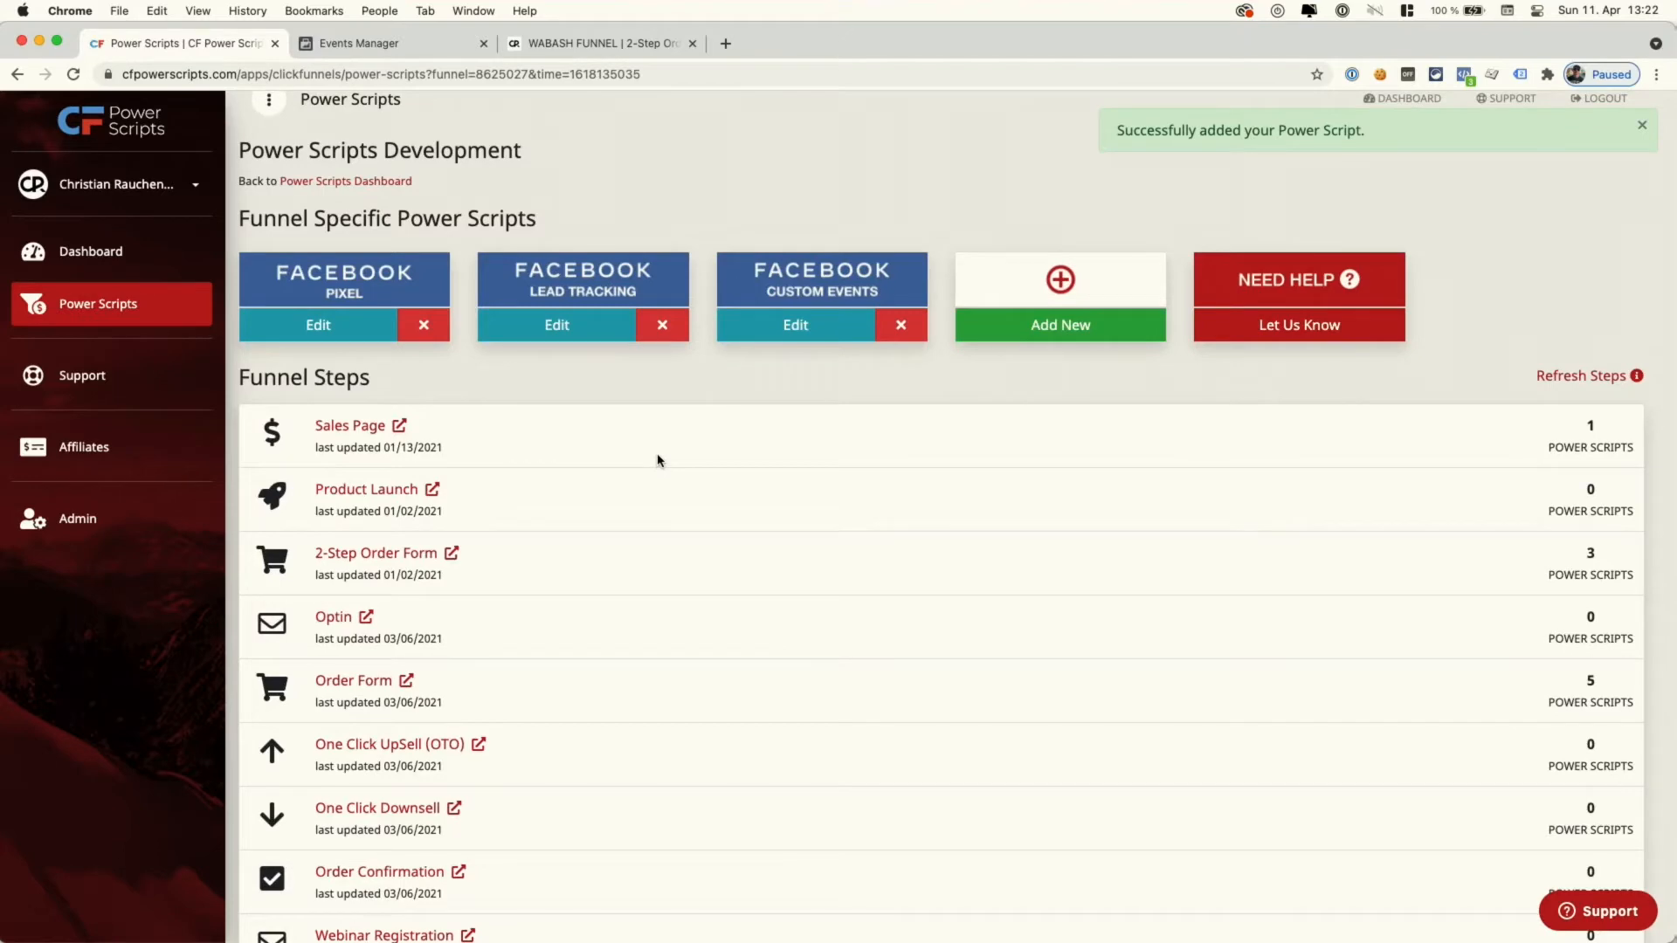
- Review the manual tracking class names in the Custom Events settings tip
click(781, 339)
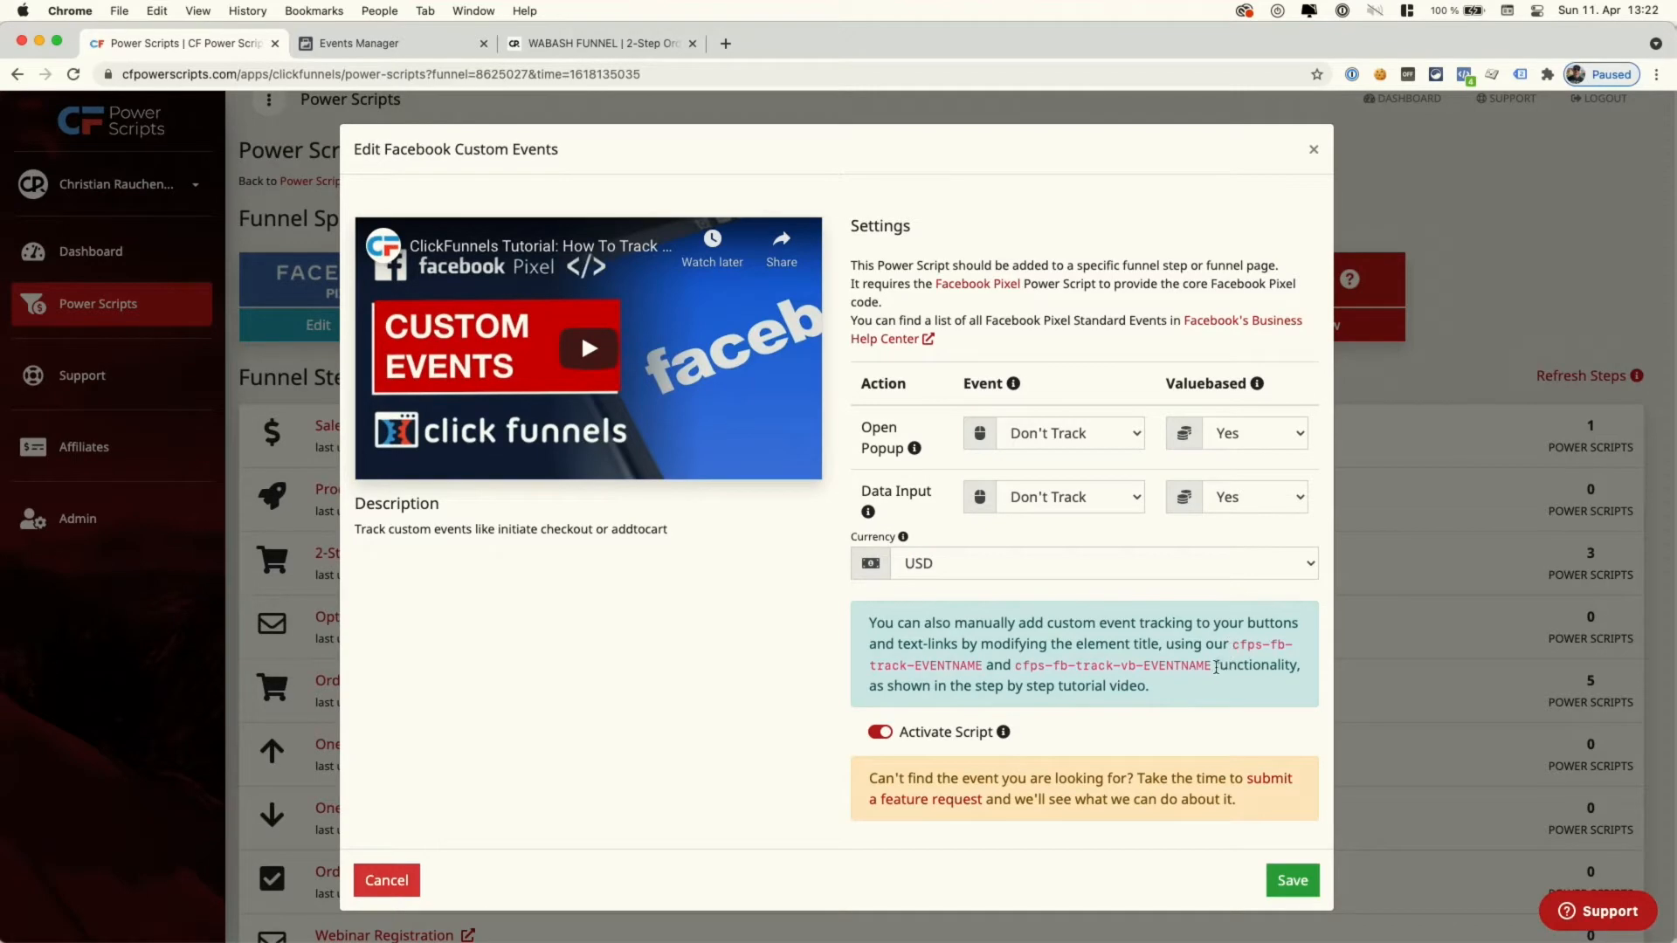
drag(1215, 667, 1227, 651)
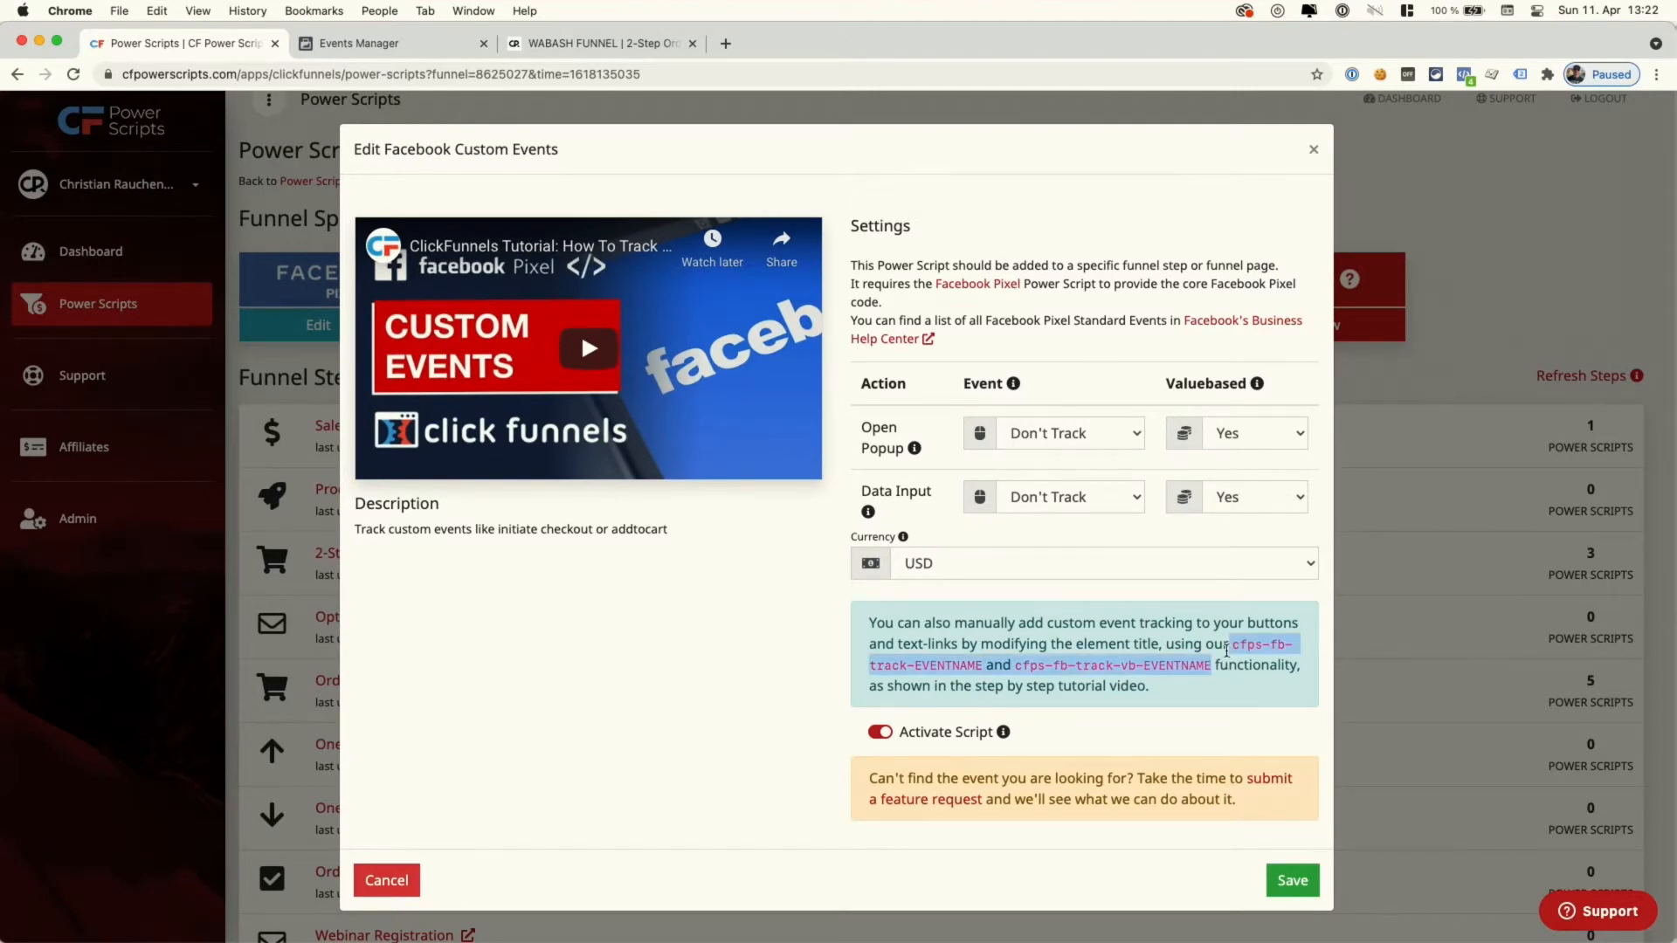
key(Escape)
- Load the live Sales Page in a new tab and open it in the ClickFunnels editor
click(399, 426)
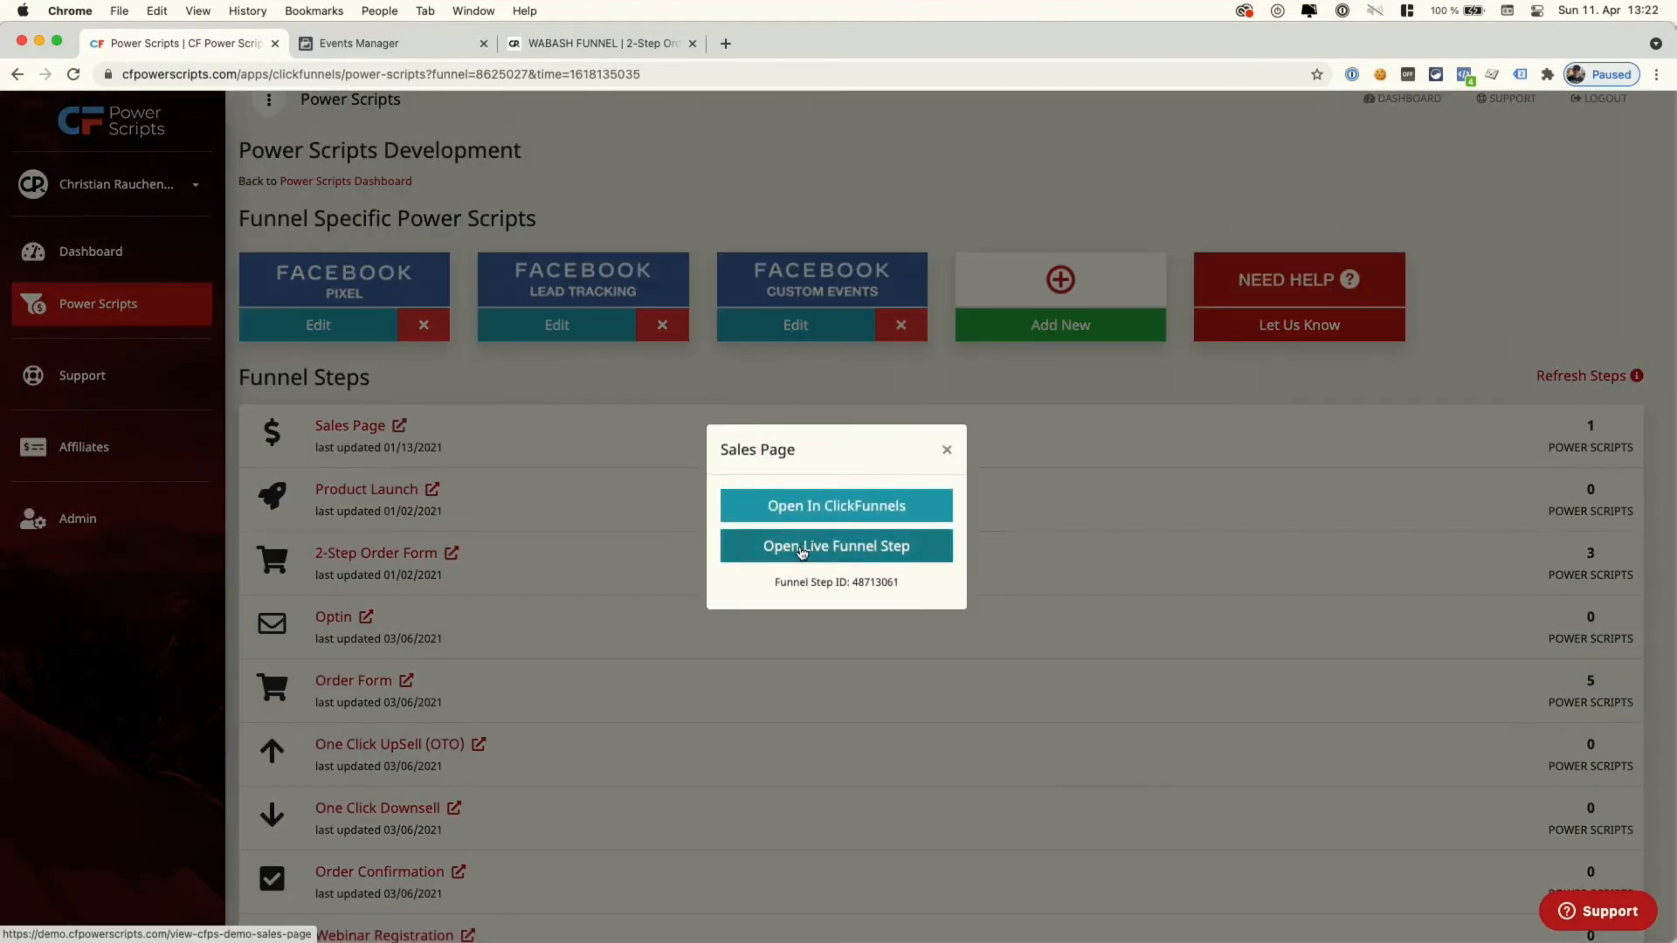
right_click(802, 550)
click(873, 642)
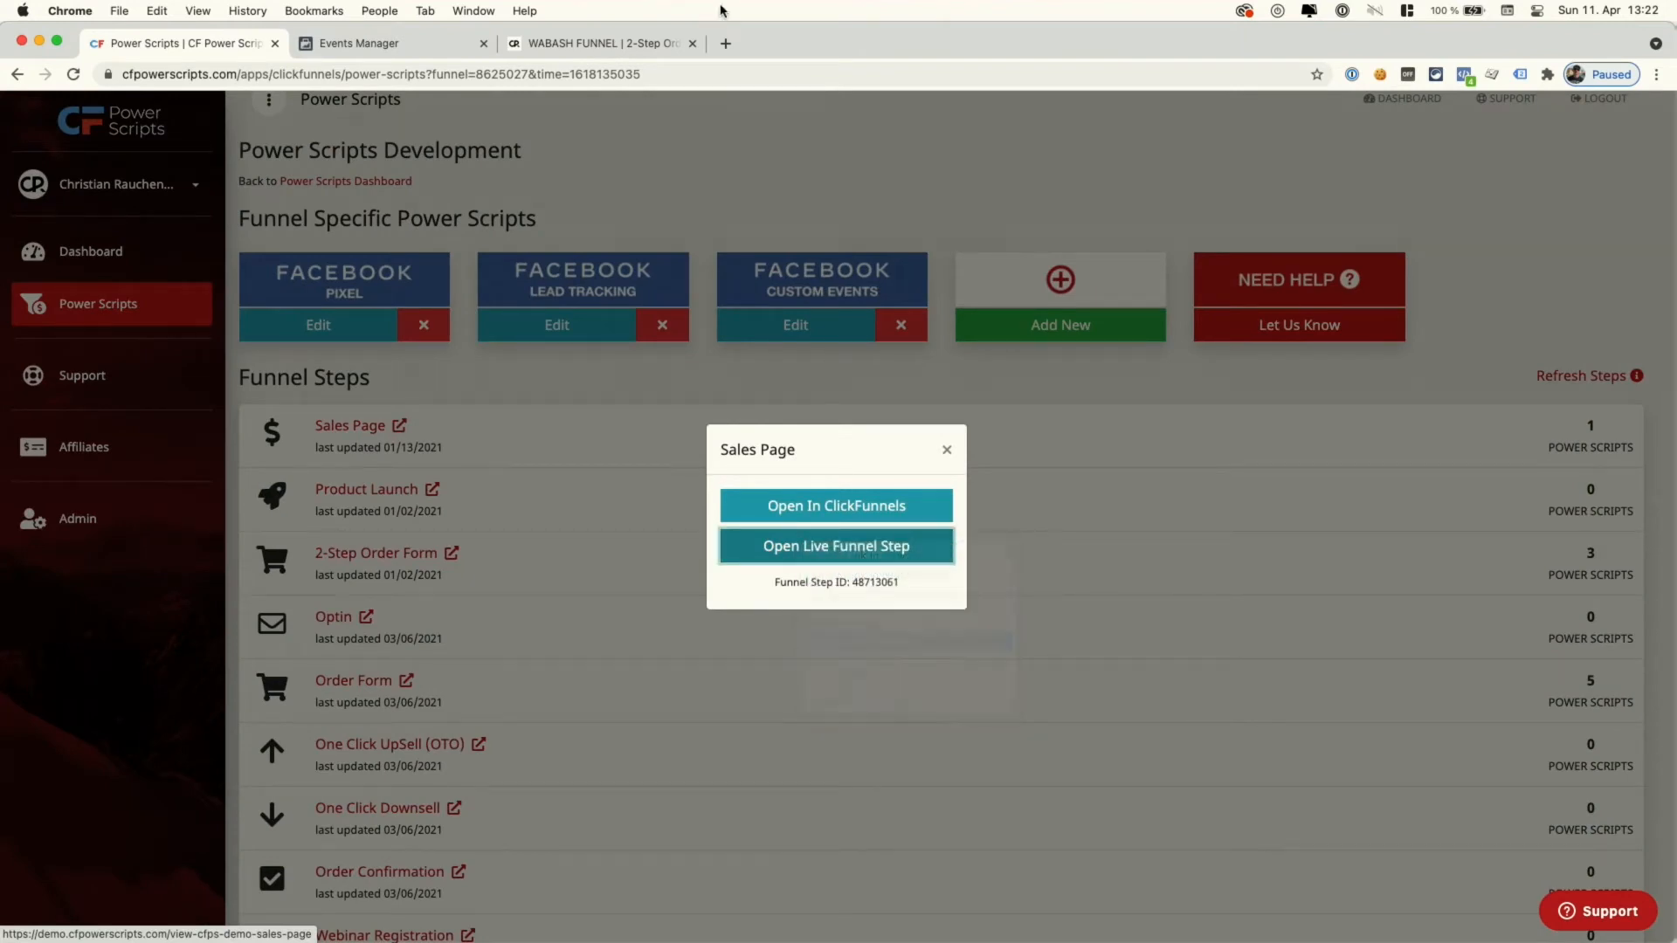
click(656, 48)
click(655, 75)
key(super+v)
key(Return)
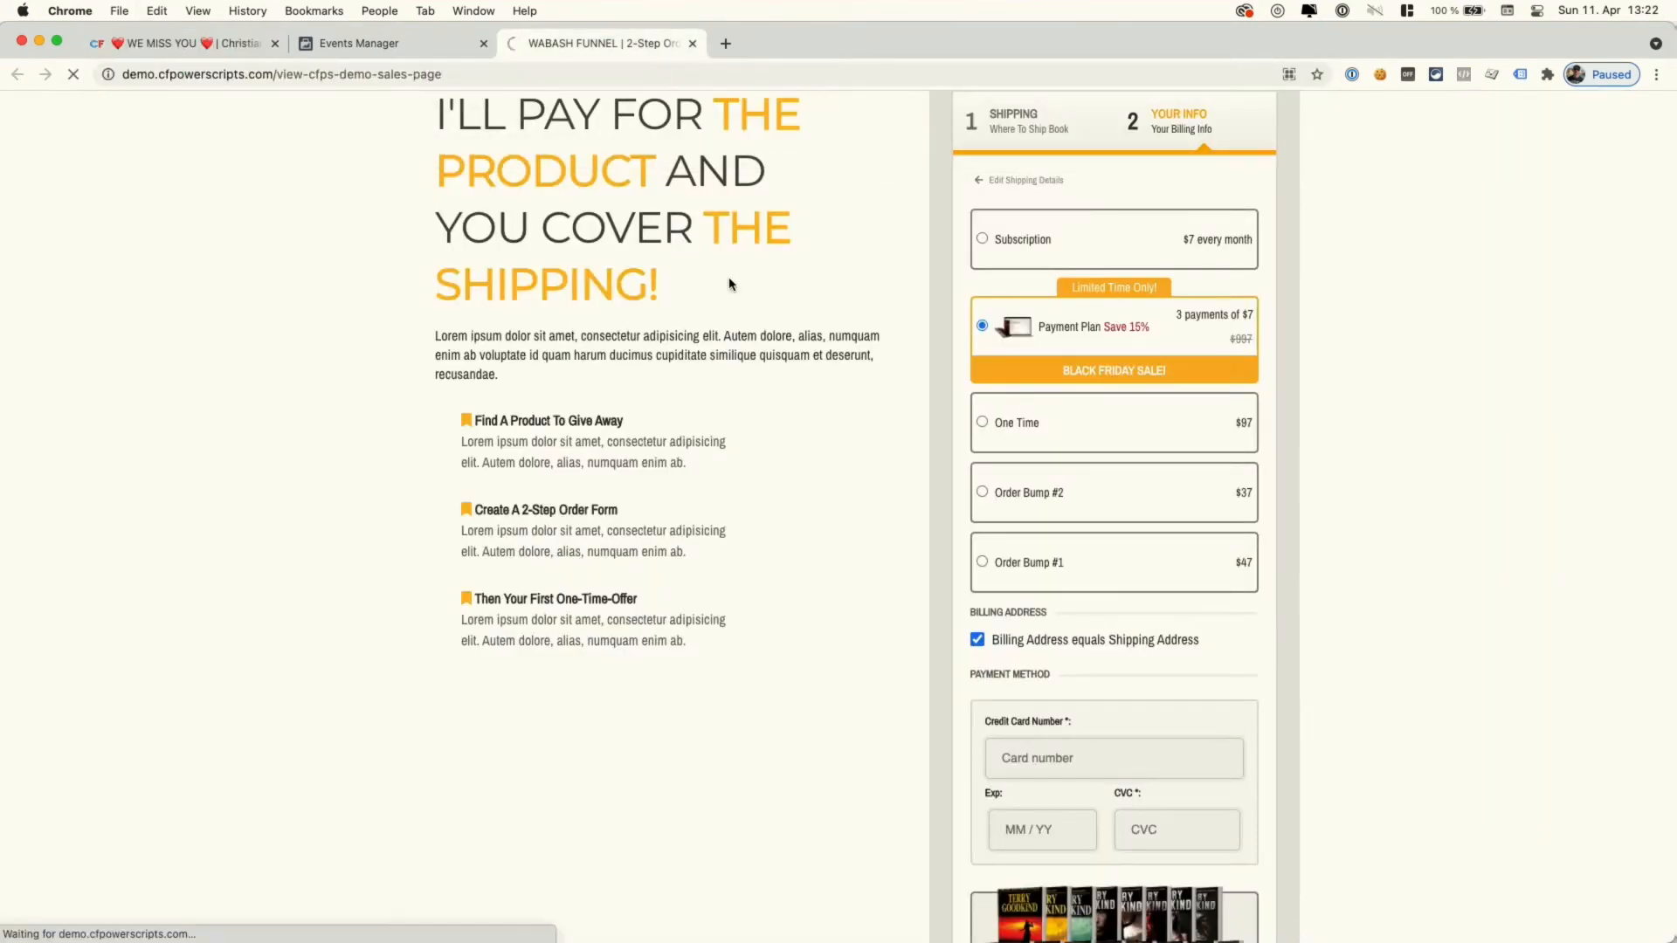
key(super+shift+b)
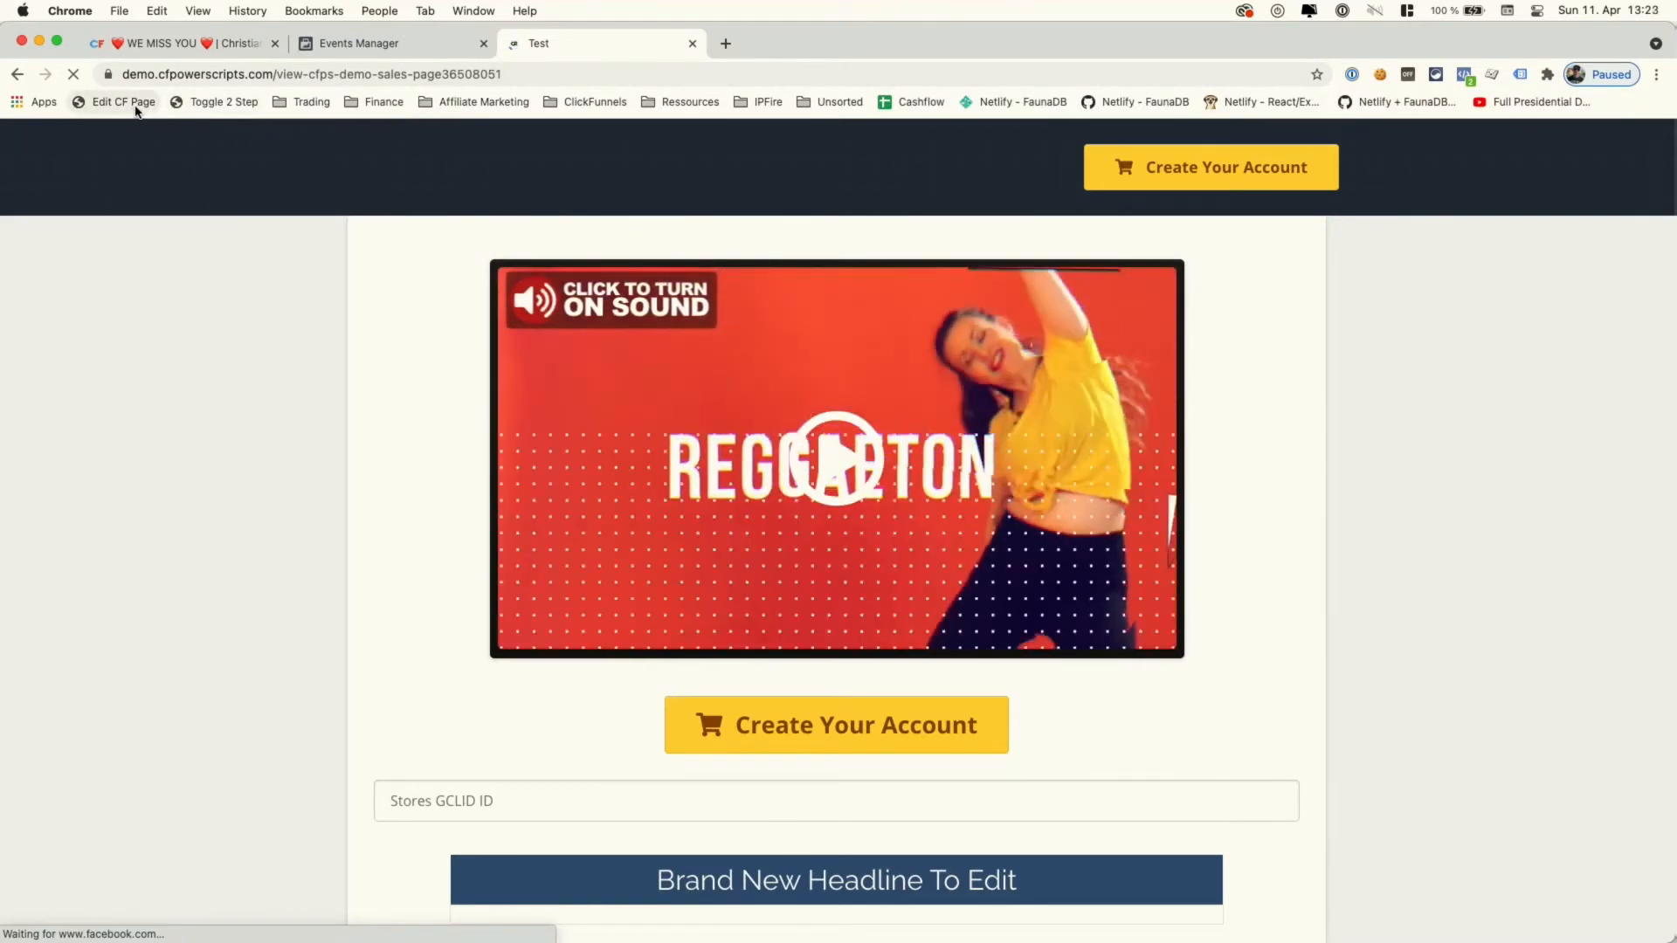
click(136, 109)
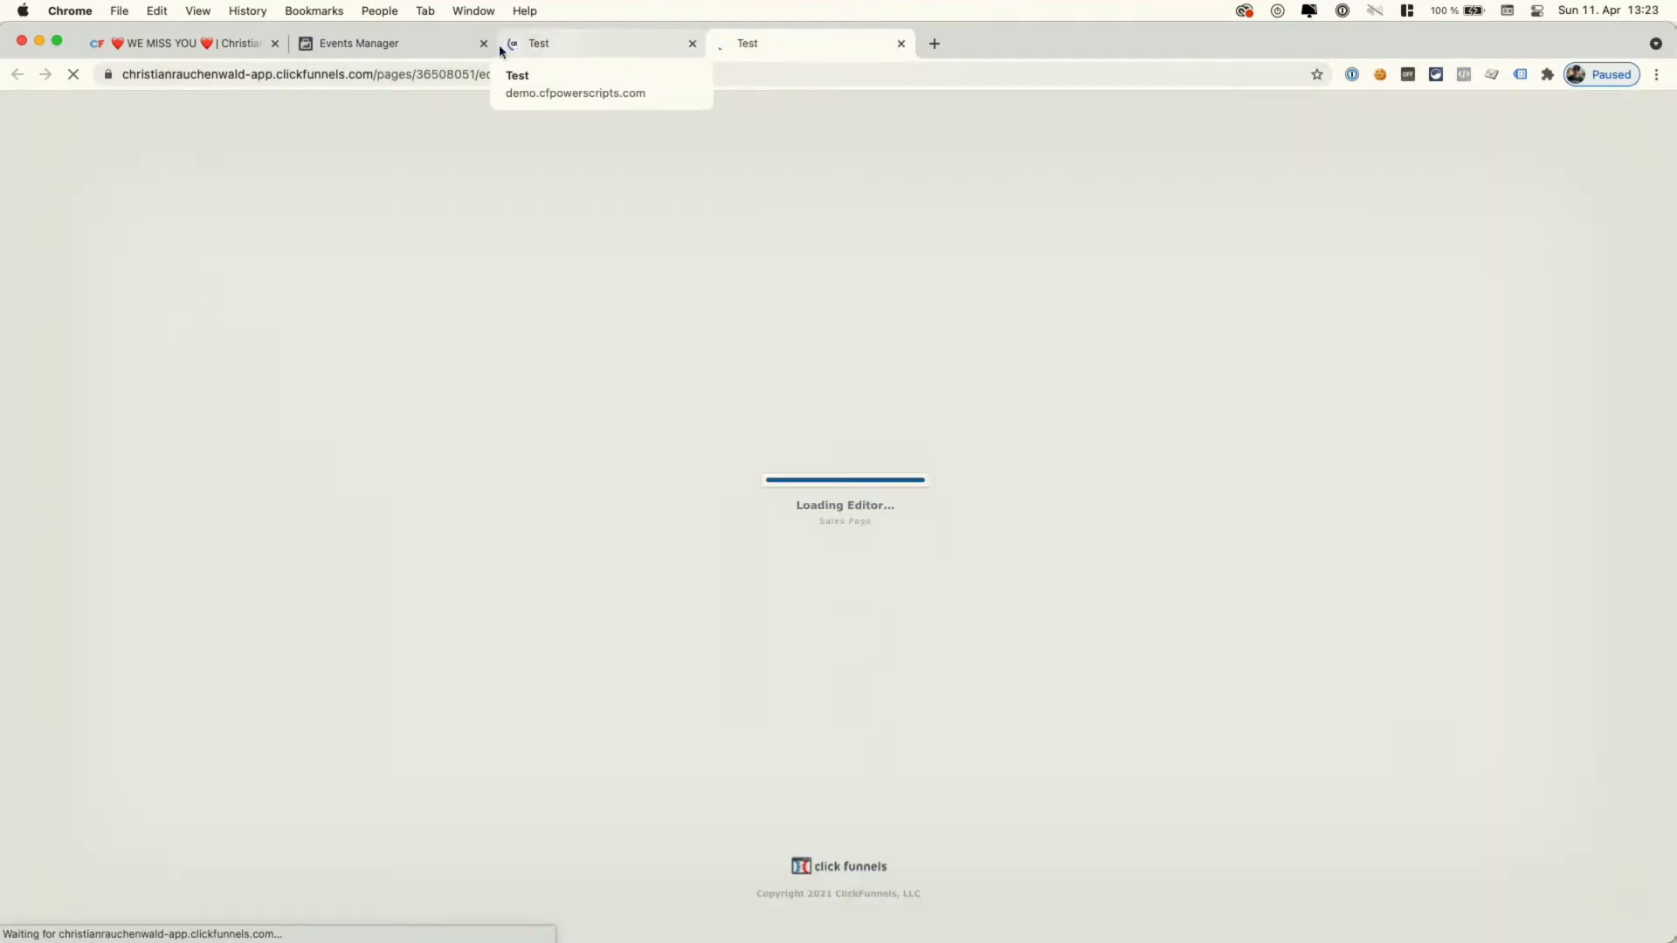
- Copy the cfps-fb-track-EVENTNAME class from the Custom Events settings for use in the editor
click(224, 45)
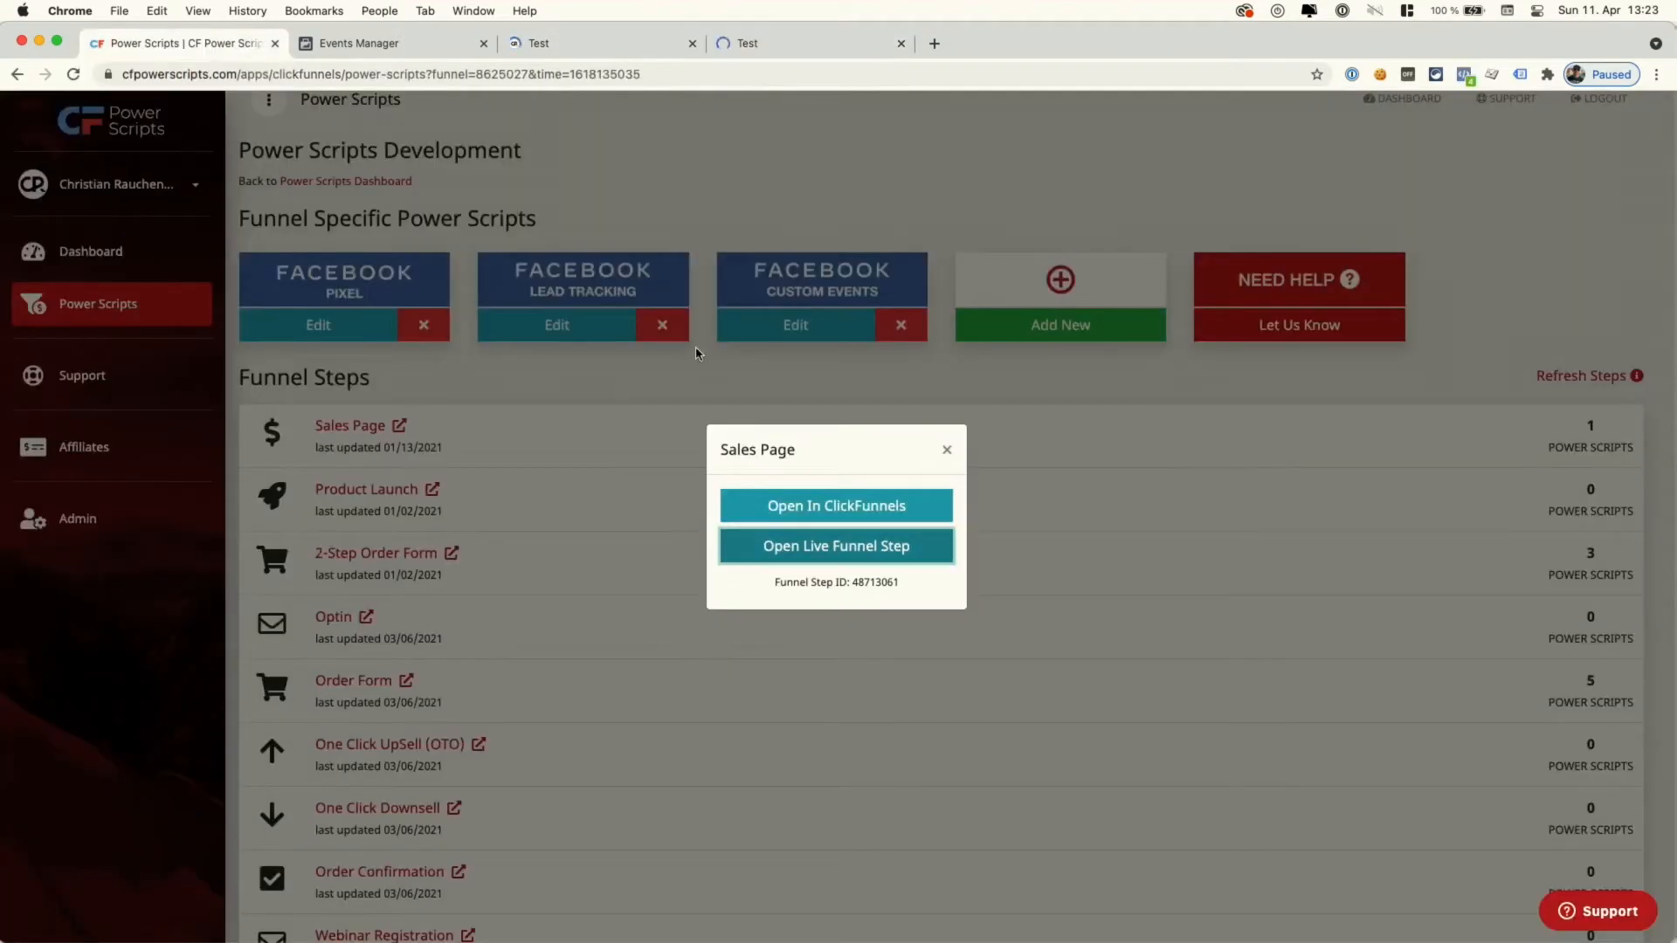
click(800, 330)
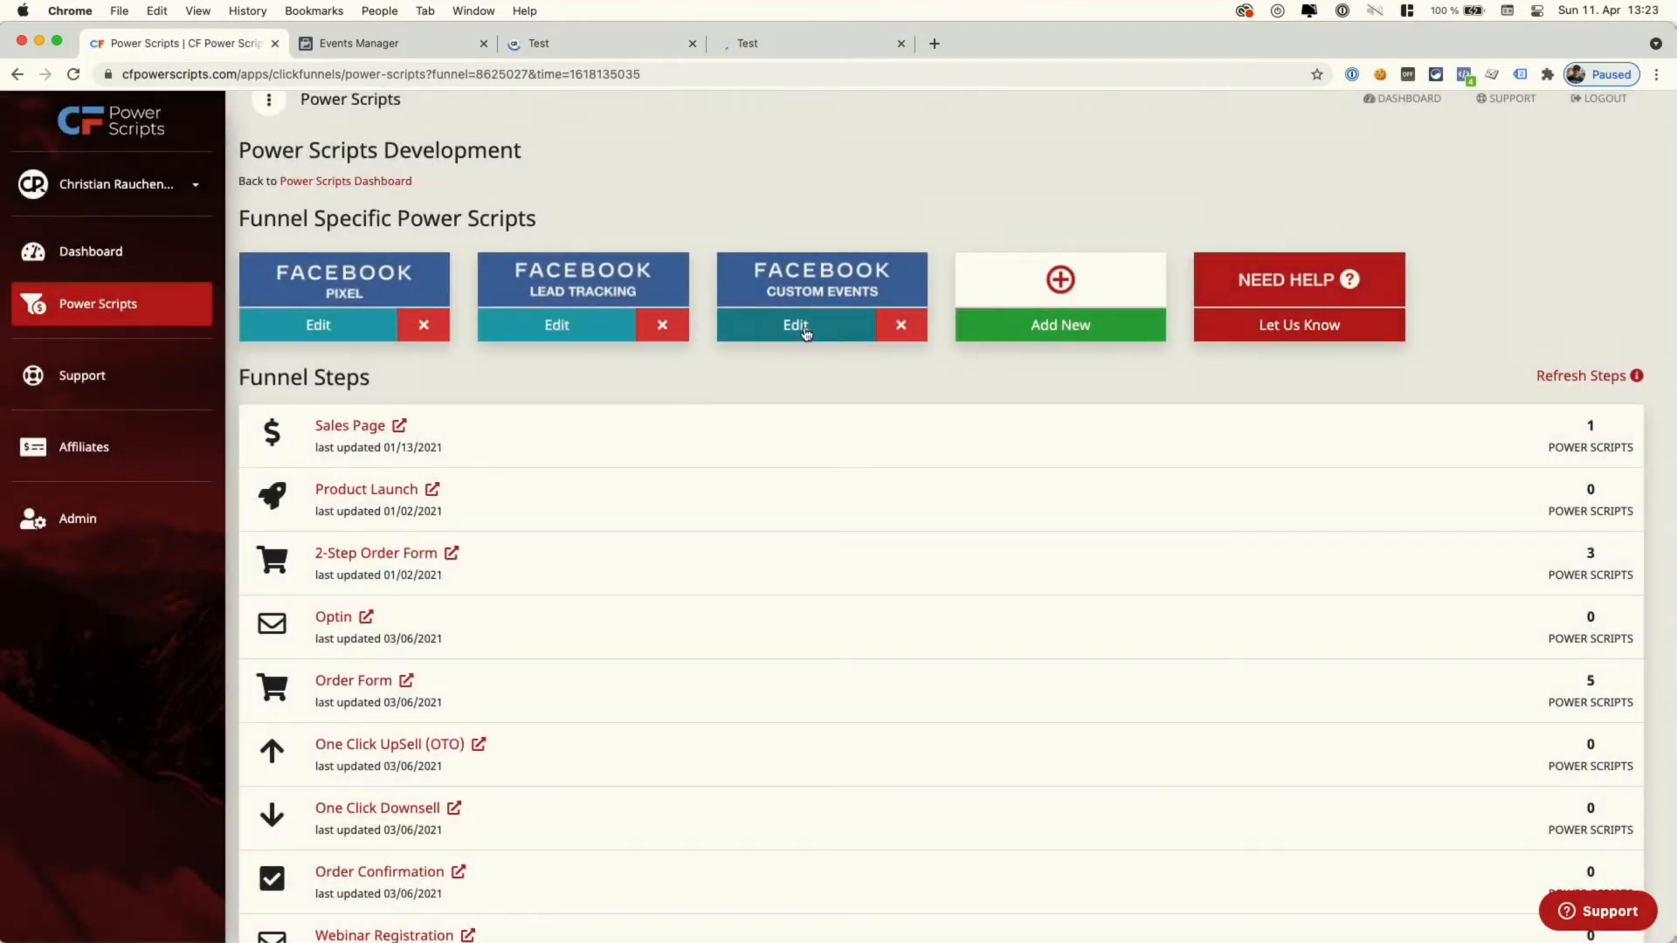
click(804, 332)
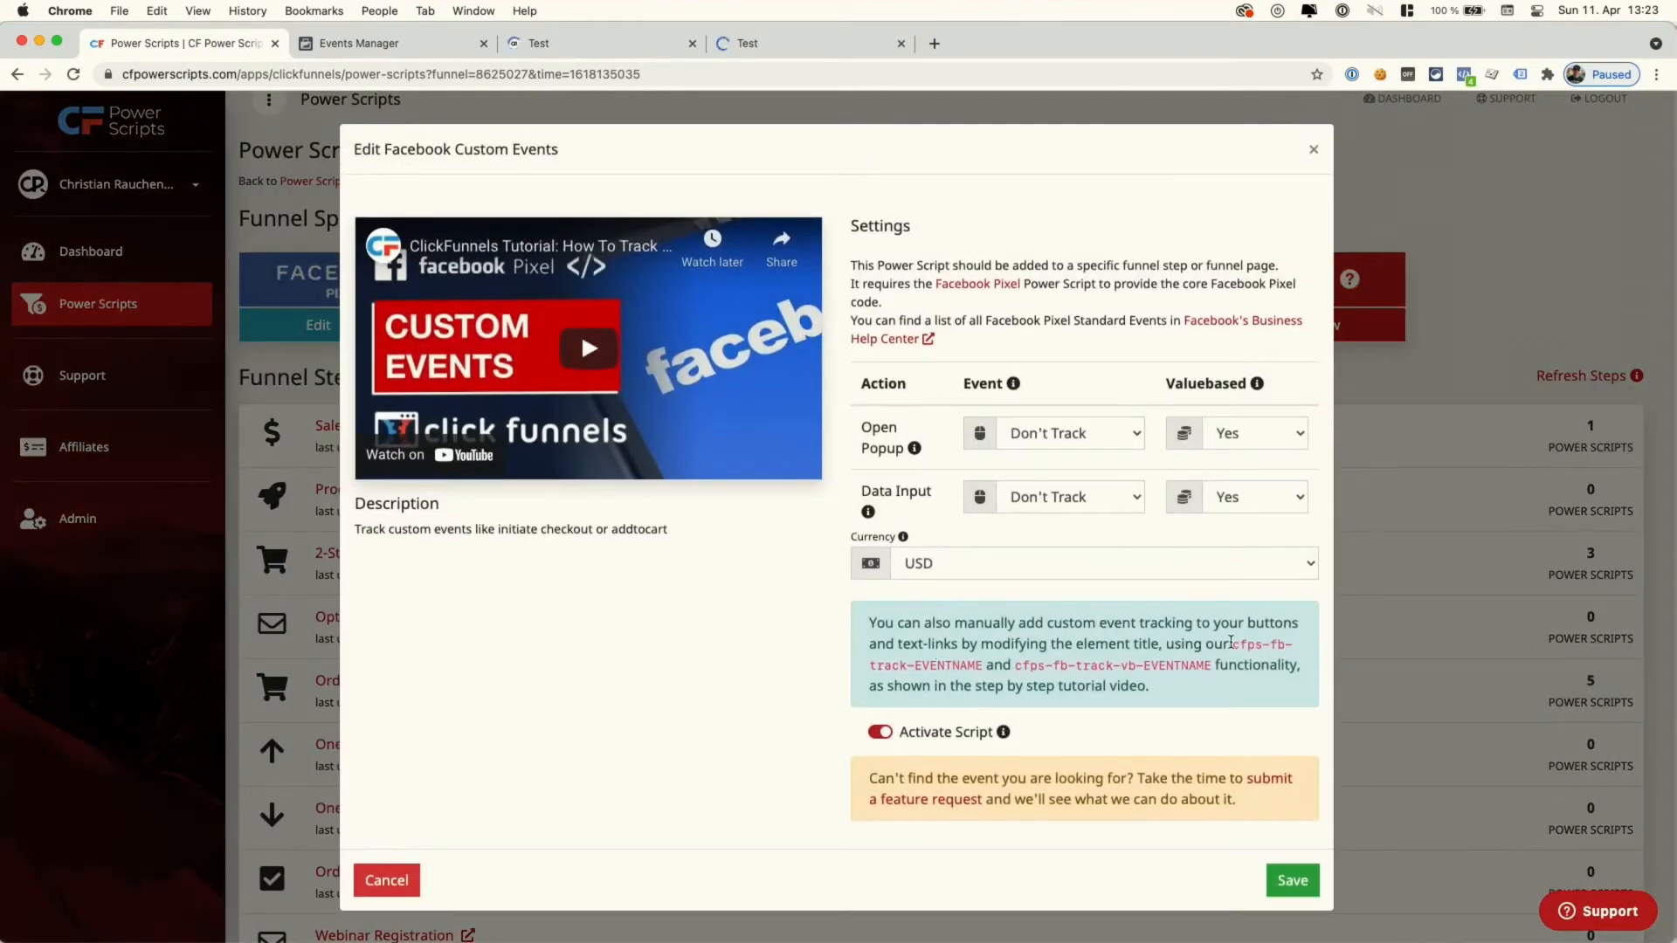
drag(1233, 643, 983, 667)
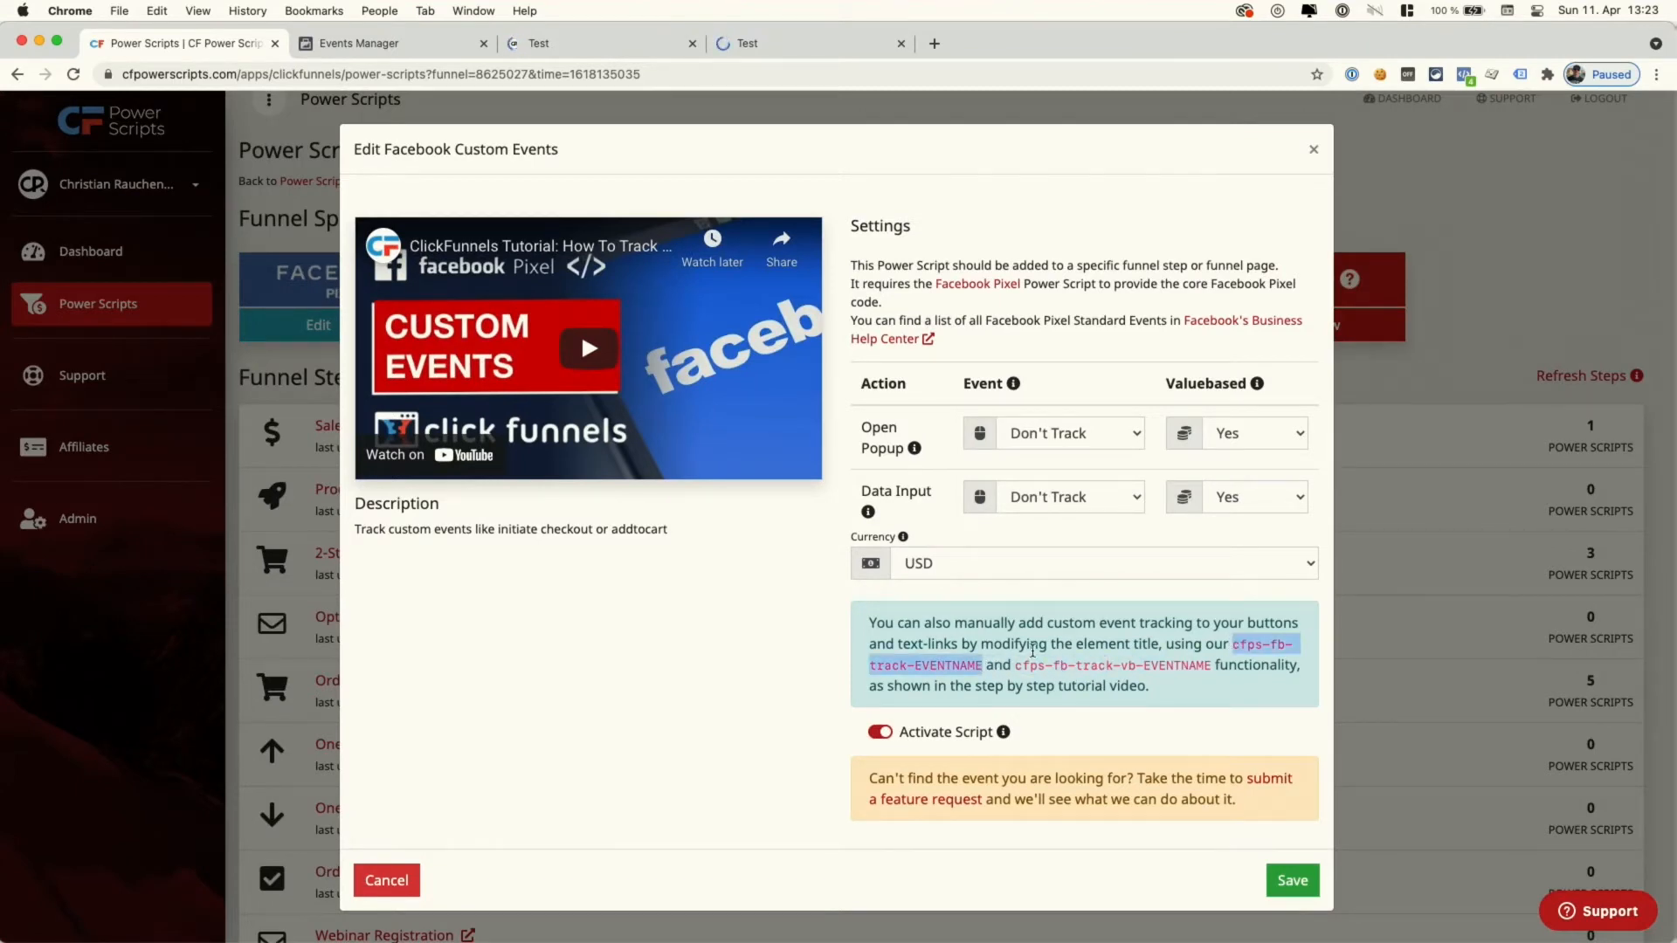
click(748, 43)
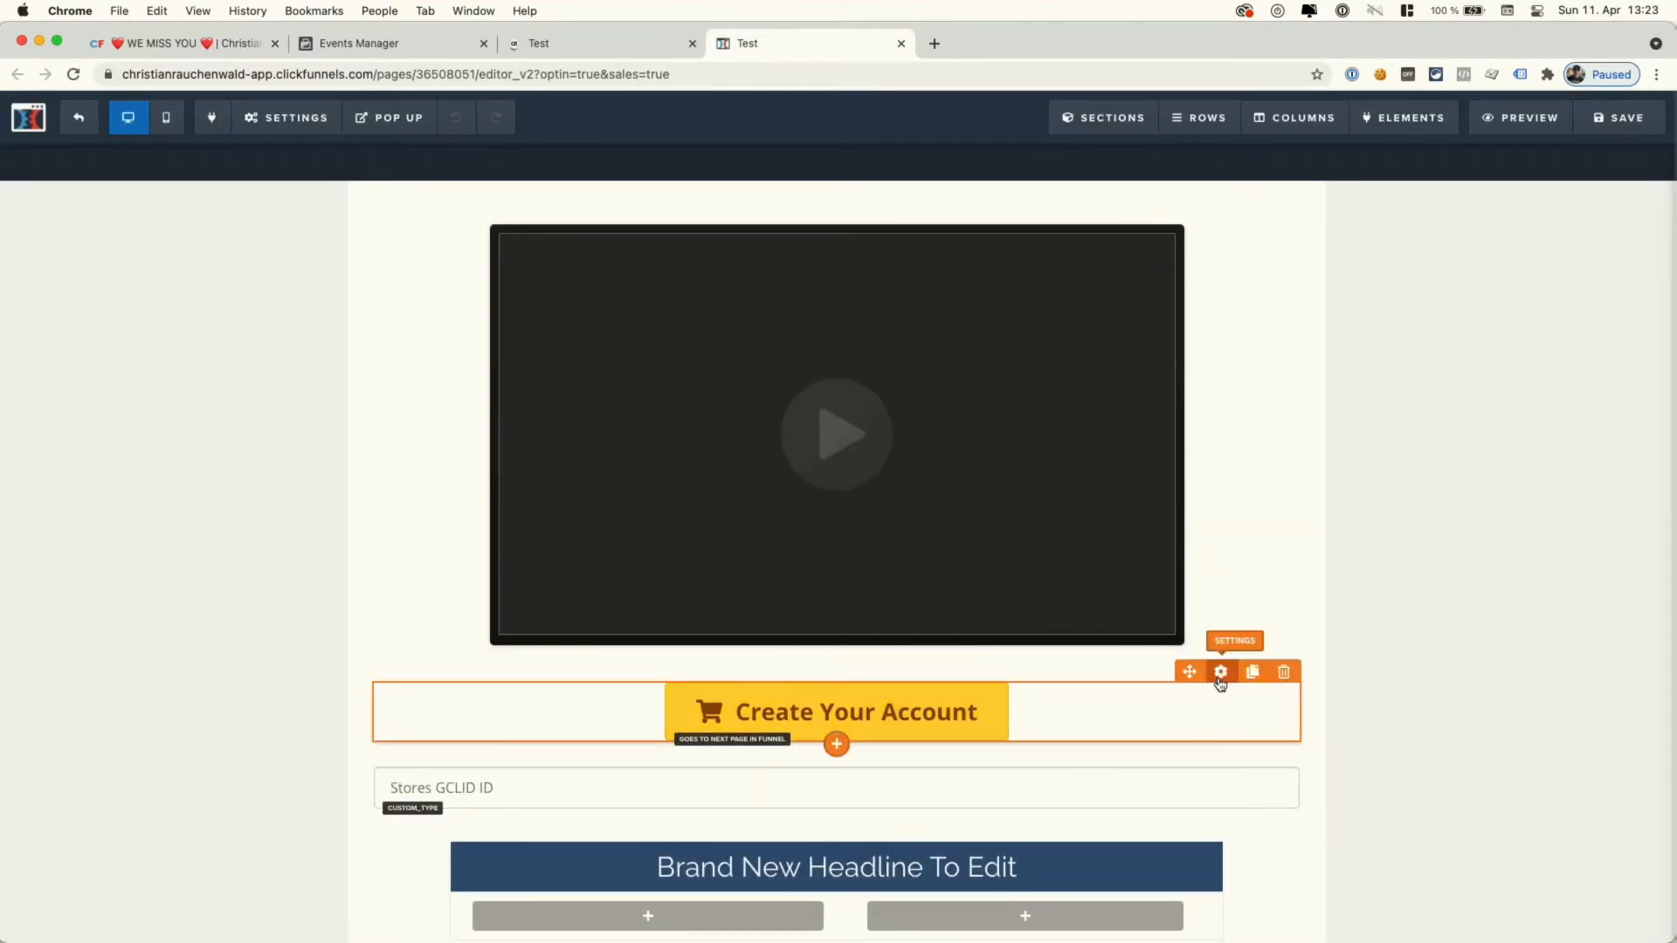
- Open the Create Your Account button's CSS info and inspect its cfps-fb-track-InitiateCheckout title
click(1220, 674)
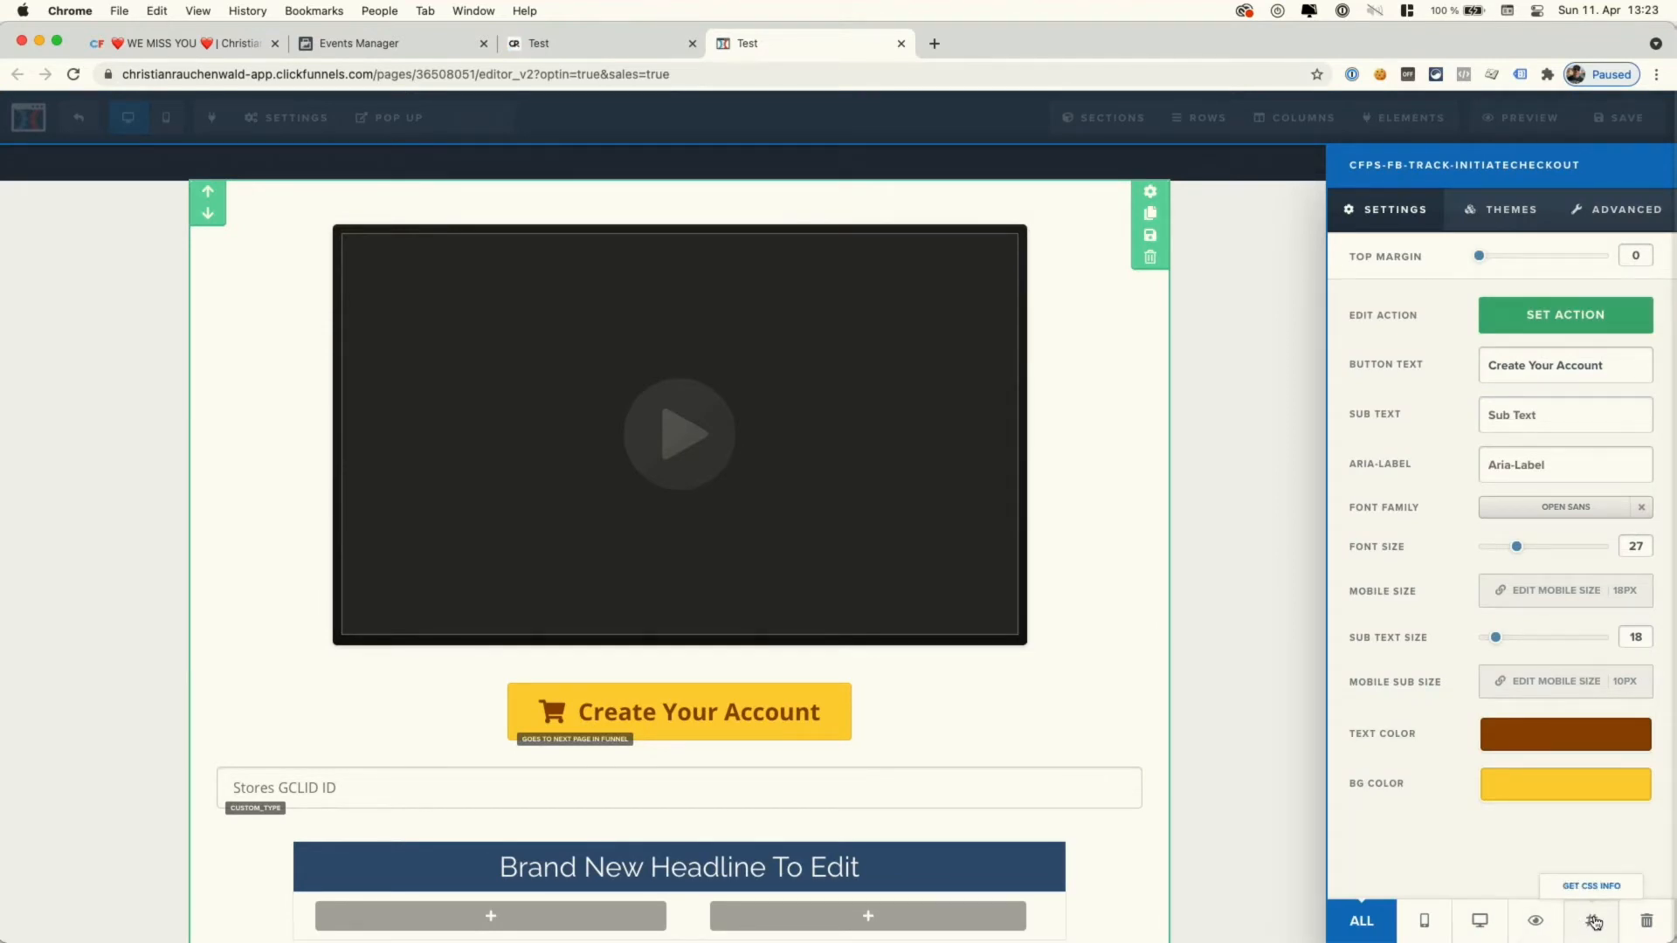
click(1593, 921)
drag(866, 328, 659, 324)
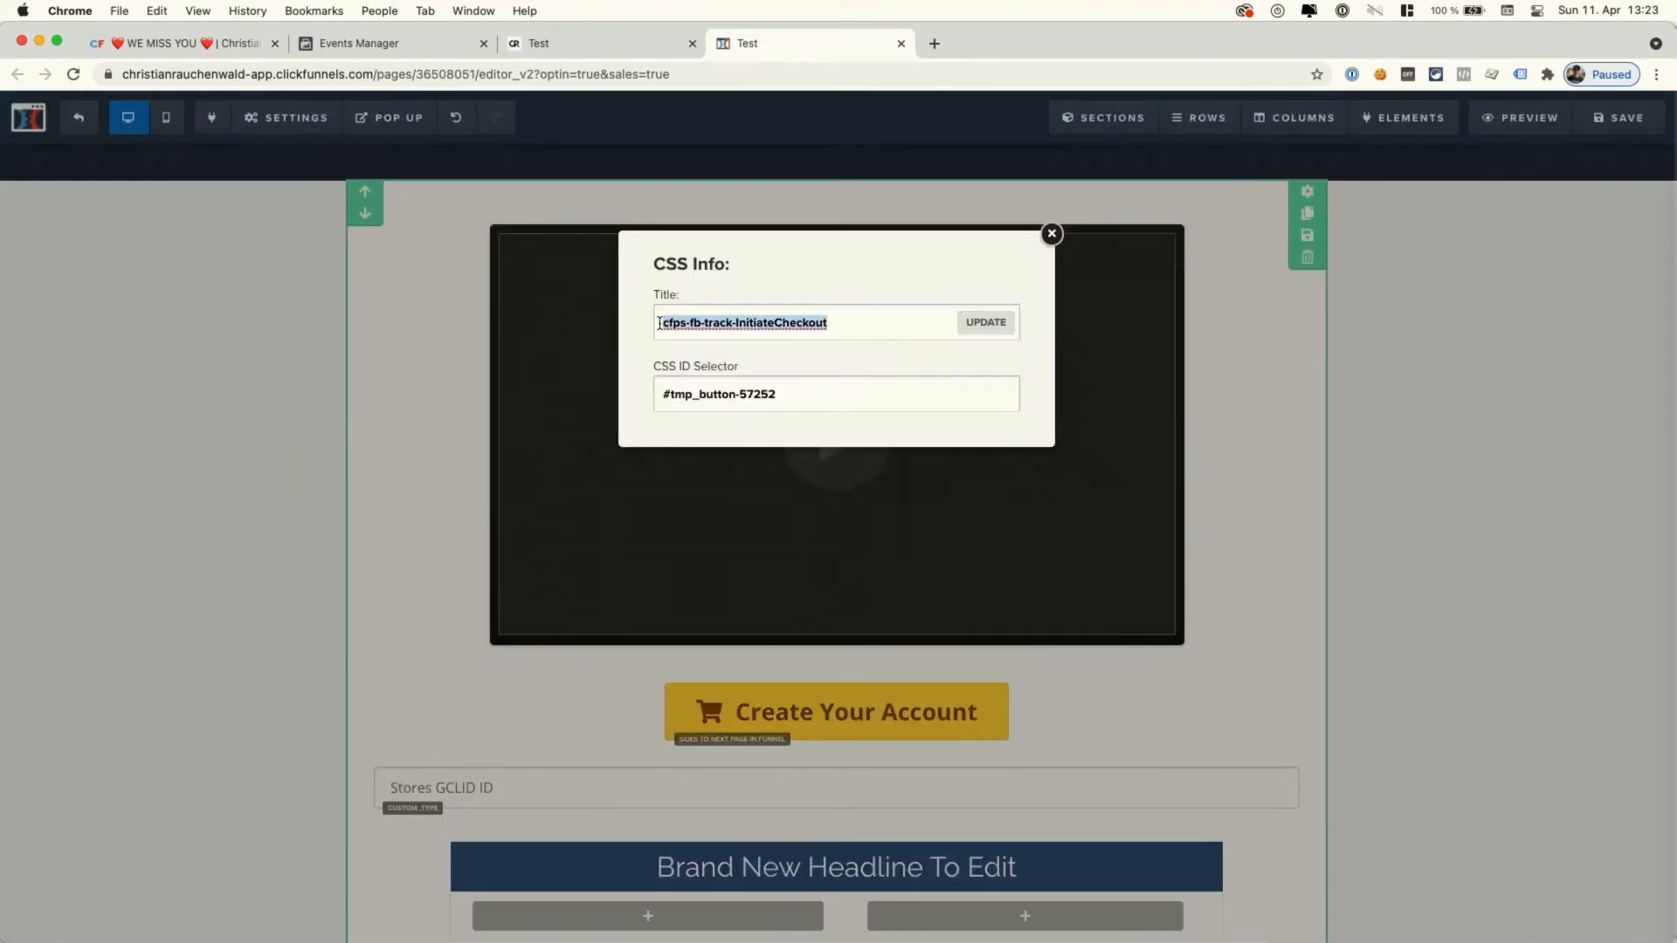
click(707, 326)
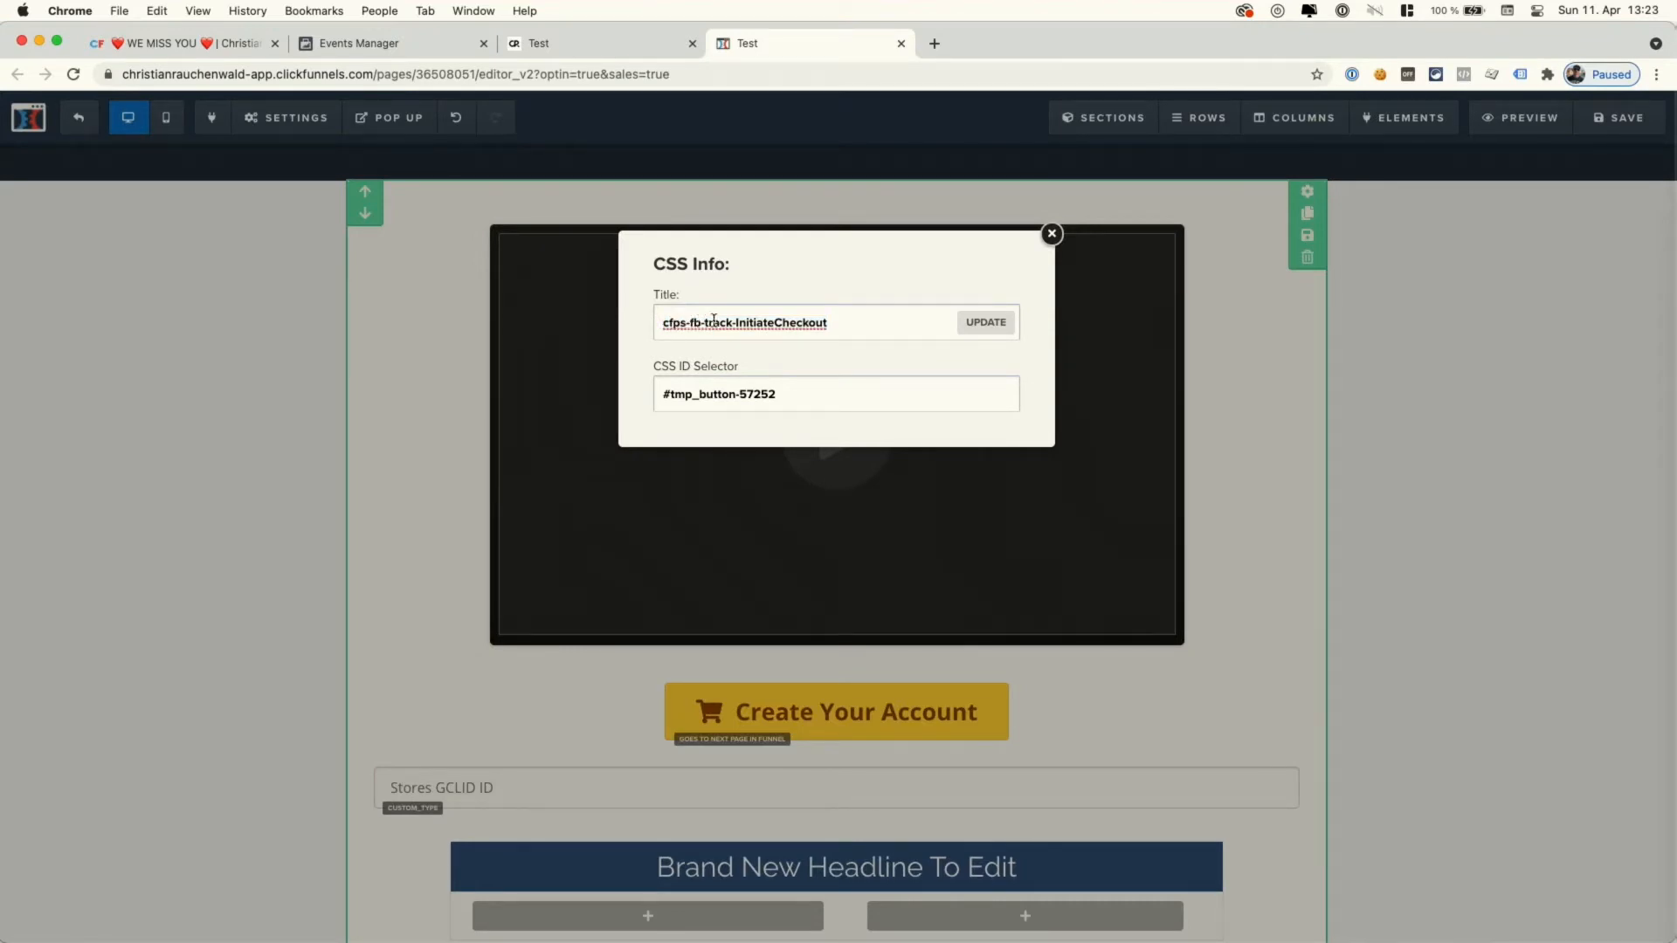
click(875, 324)
- Add 'vb-' to the title, recheck the Custom Events instructions, then delete it again
text(vb-)
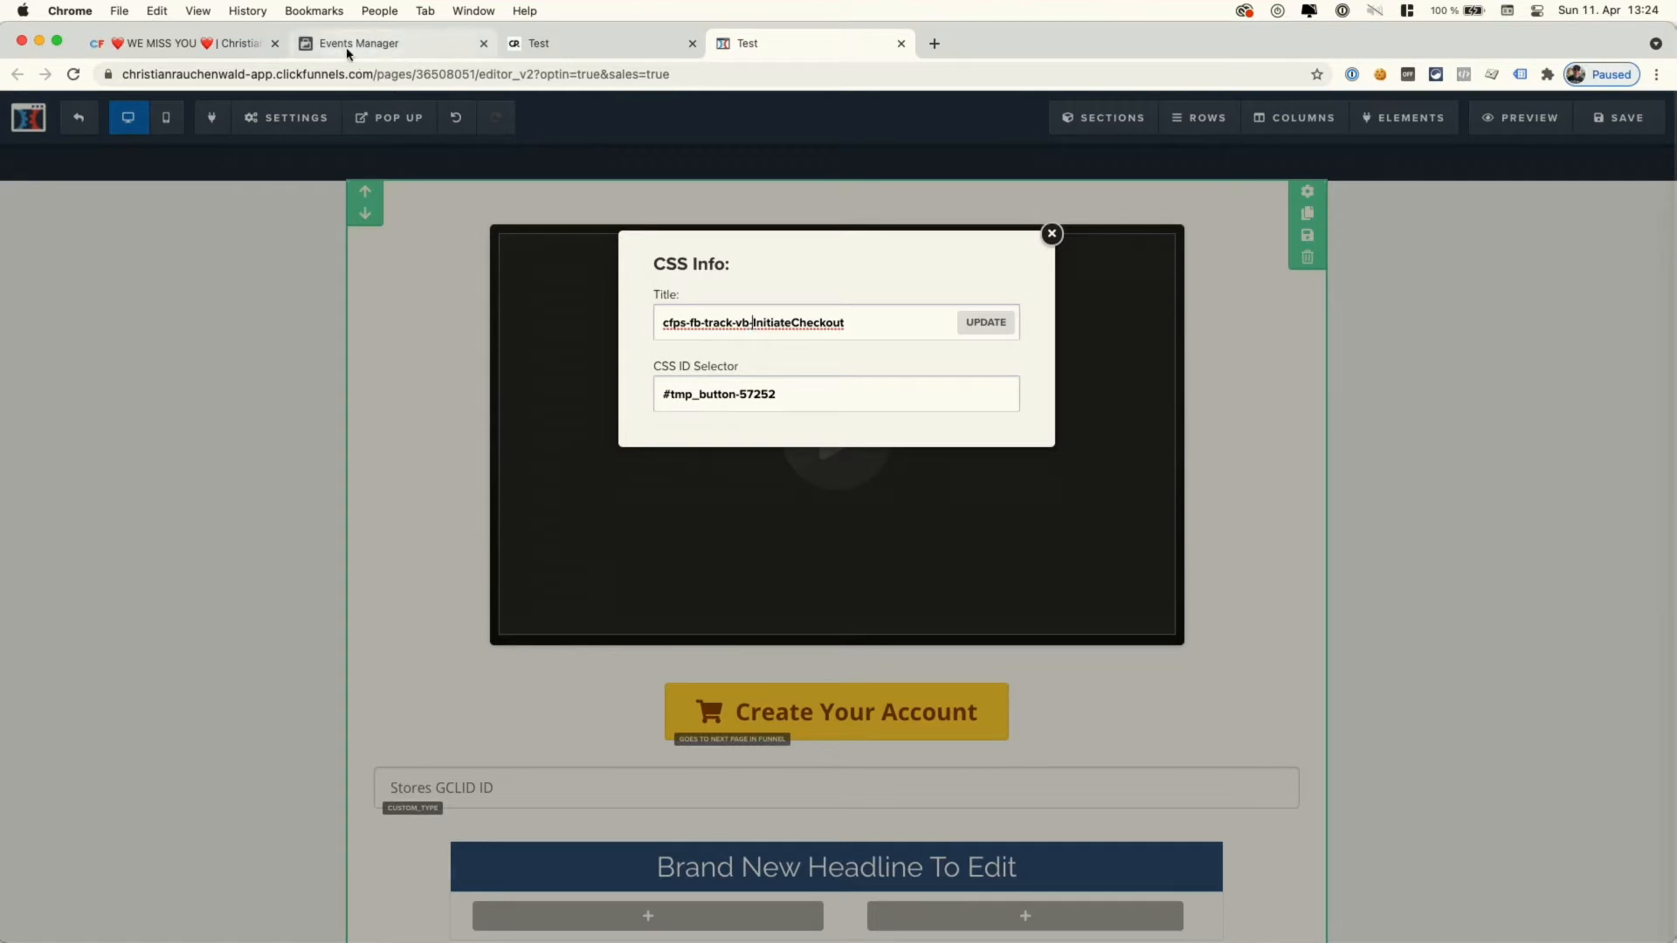
click(233, 49)
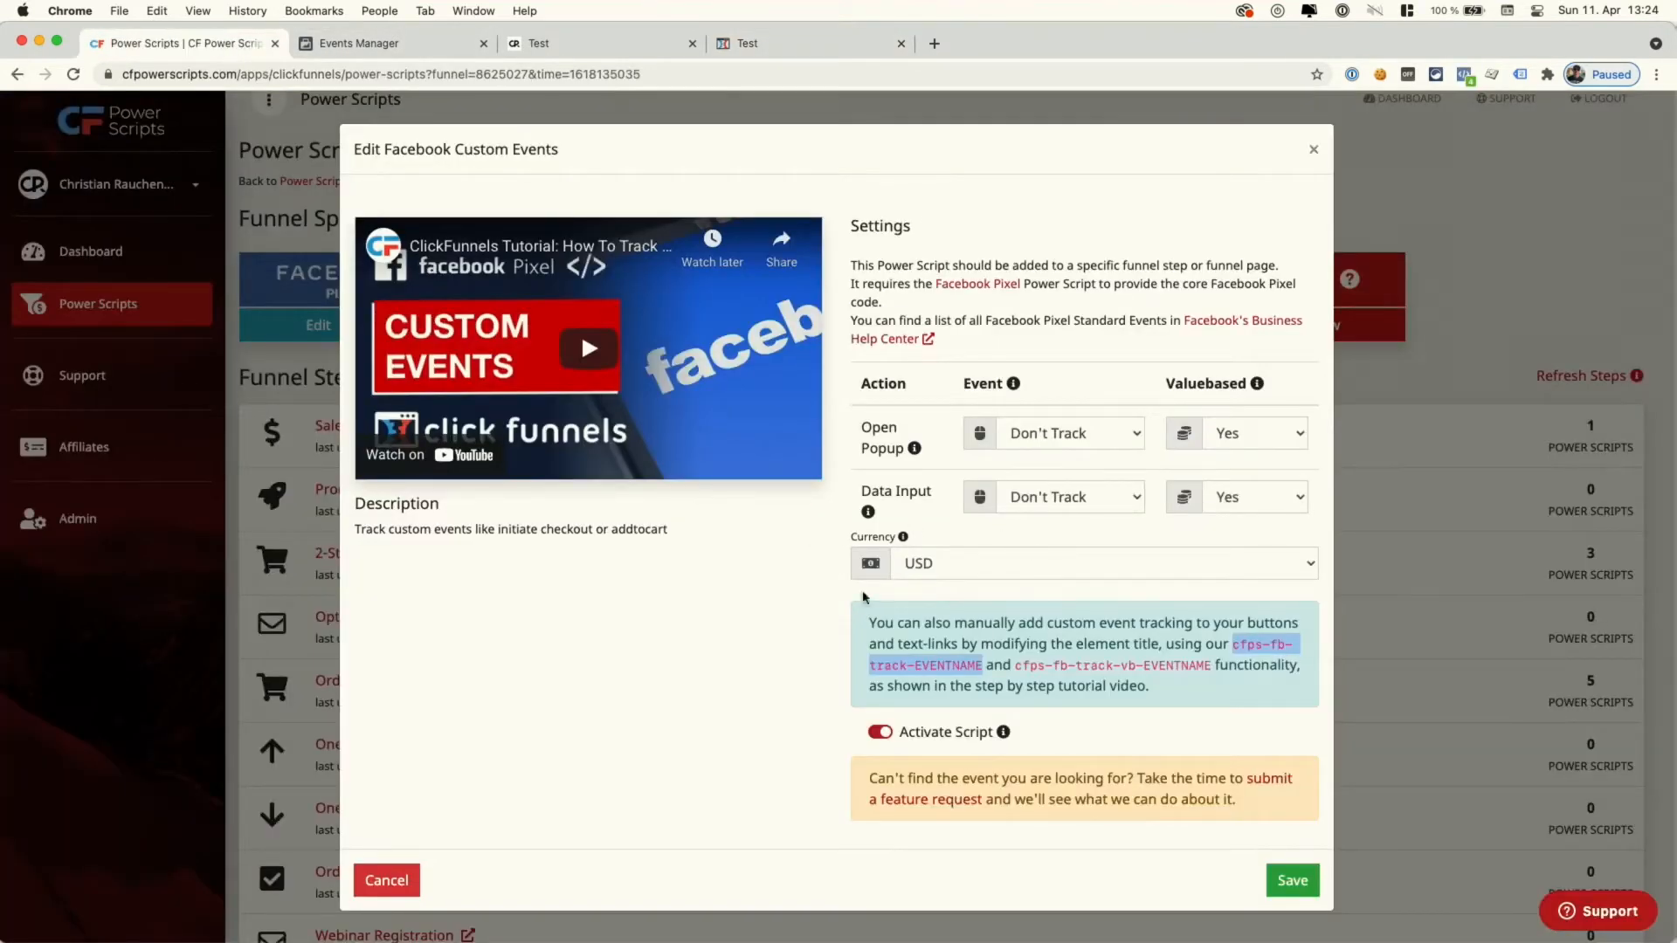
click(793, 45)
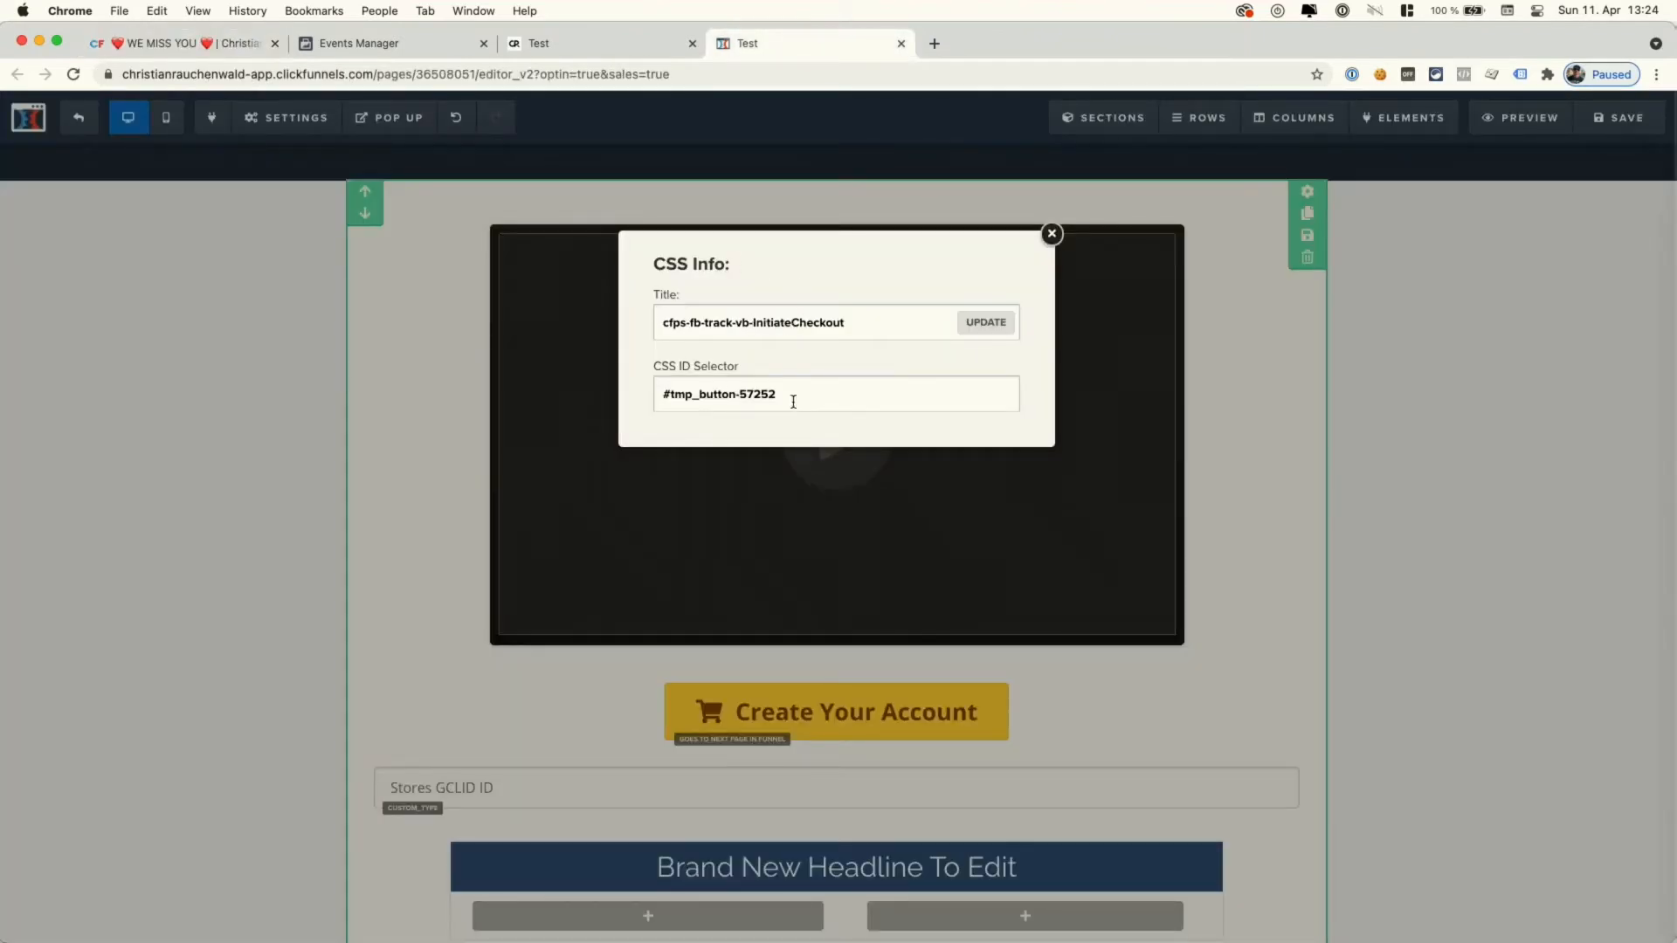
key(BackSpace)
key(BackSpace)
key(BackSpace)
- Click Create Your Account on the live sales page and verify InitiateCheckout in Pixel Helper
click(637, 41)
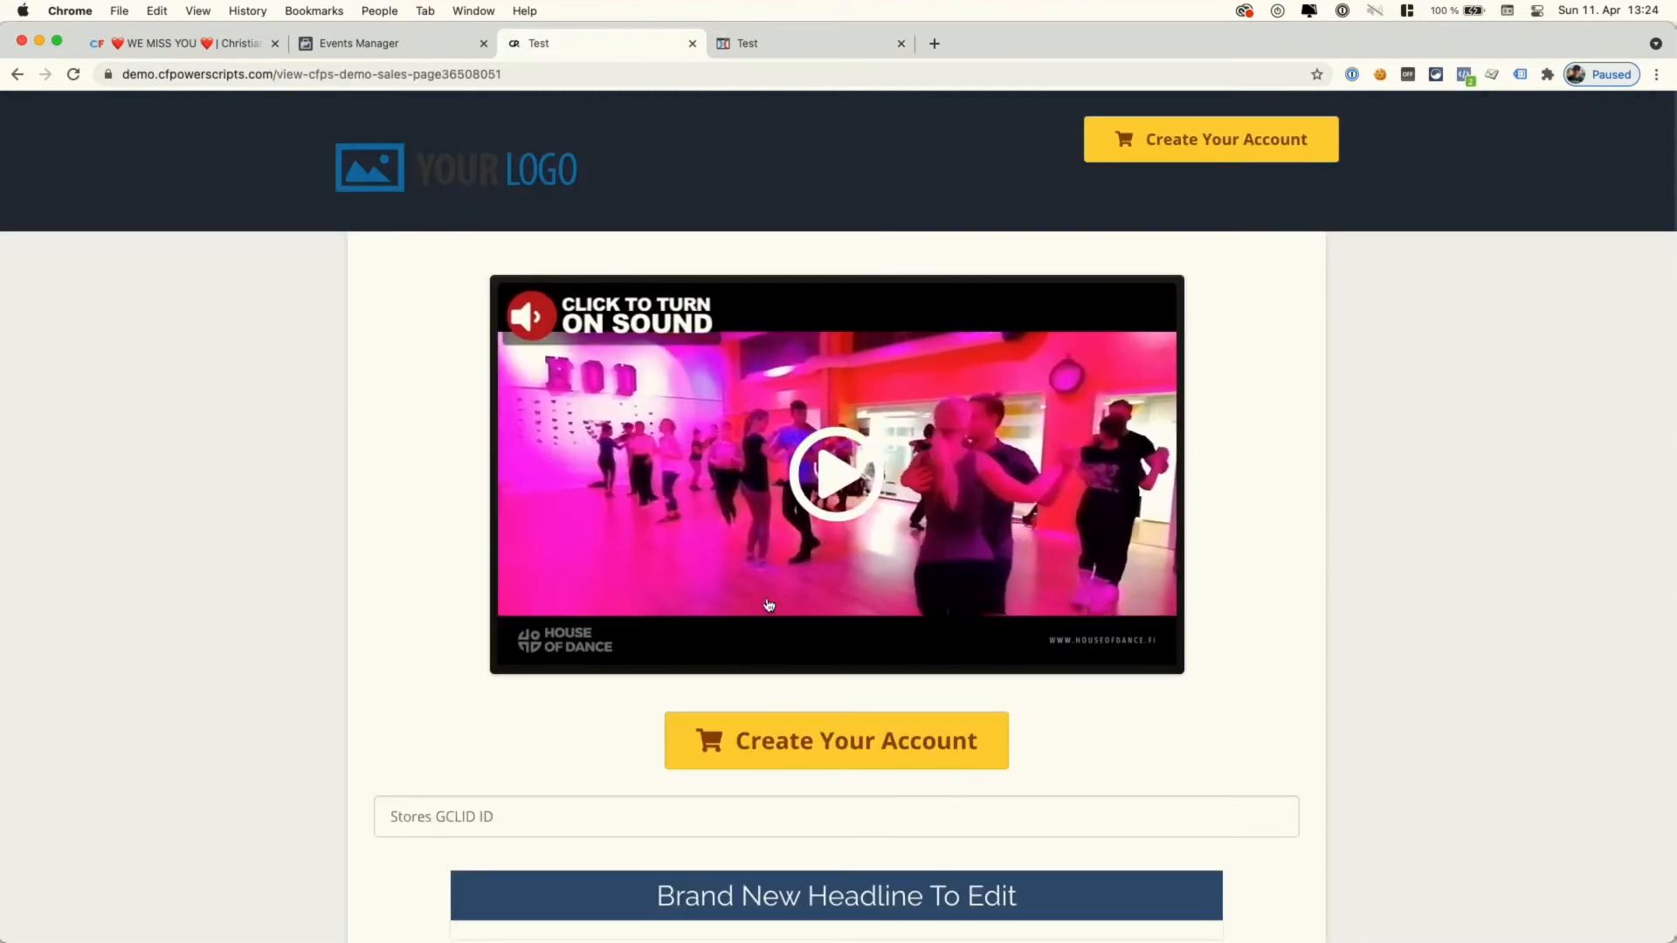
click(877, 744)
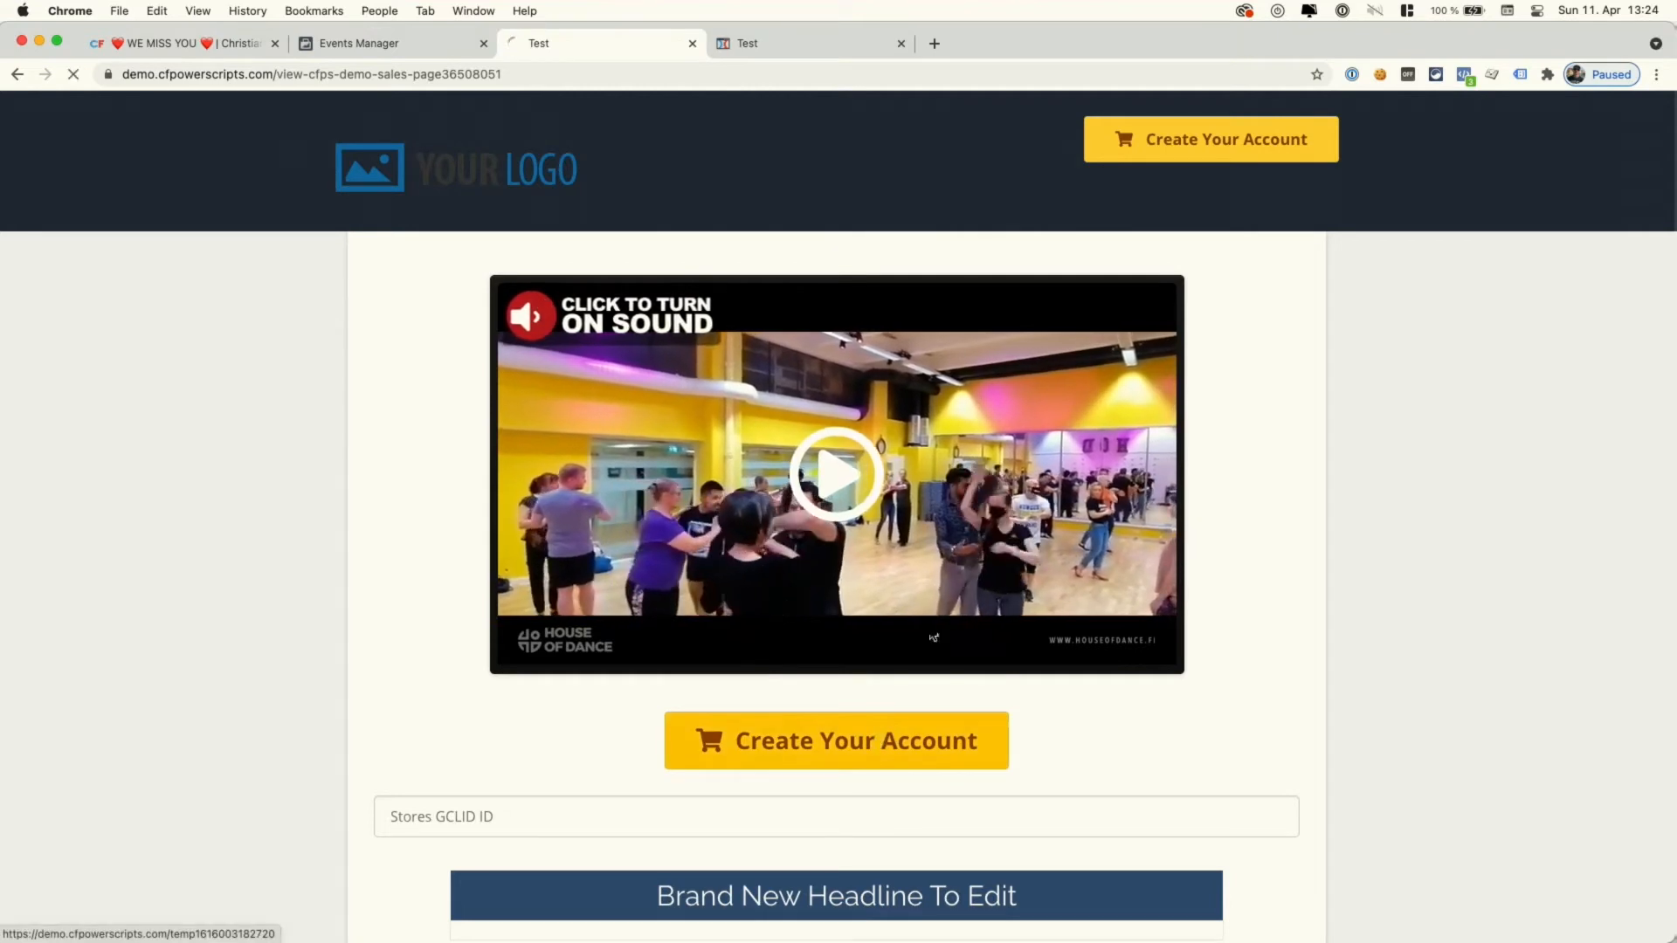
click(1463, 74)
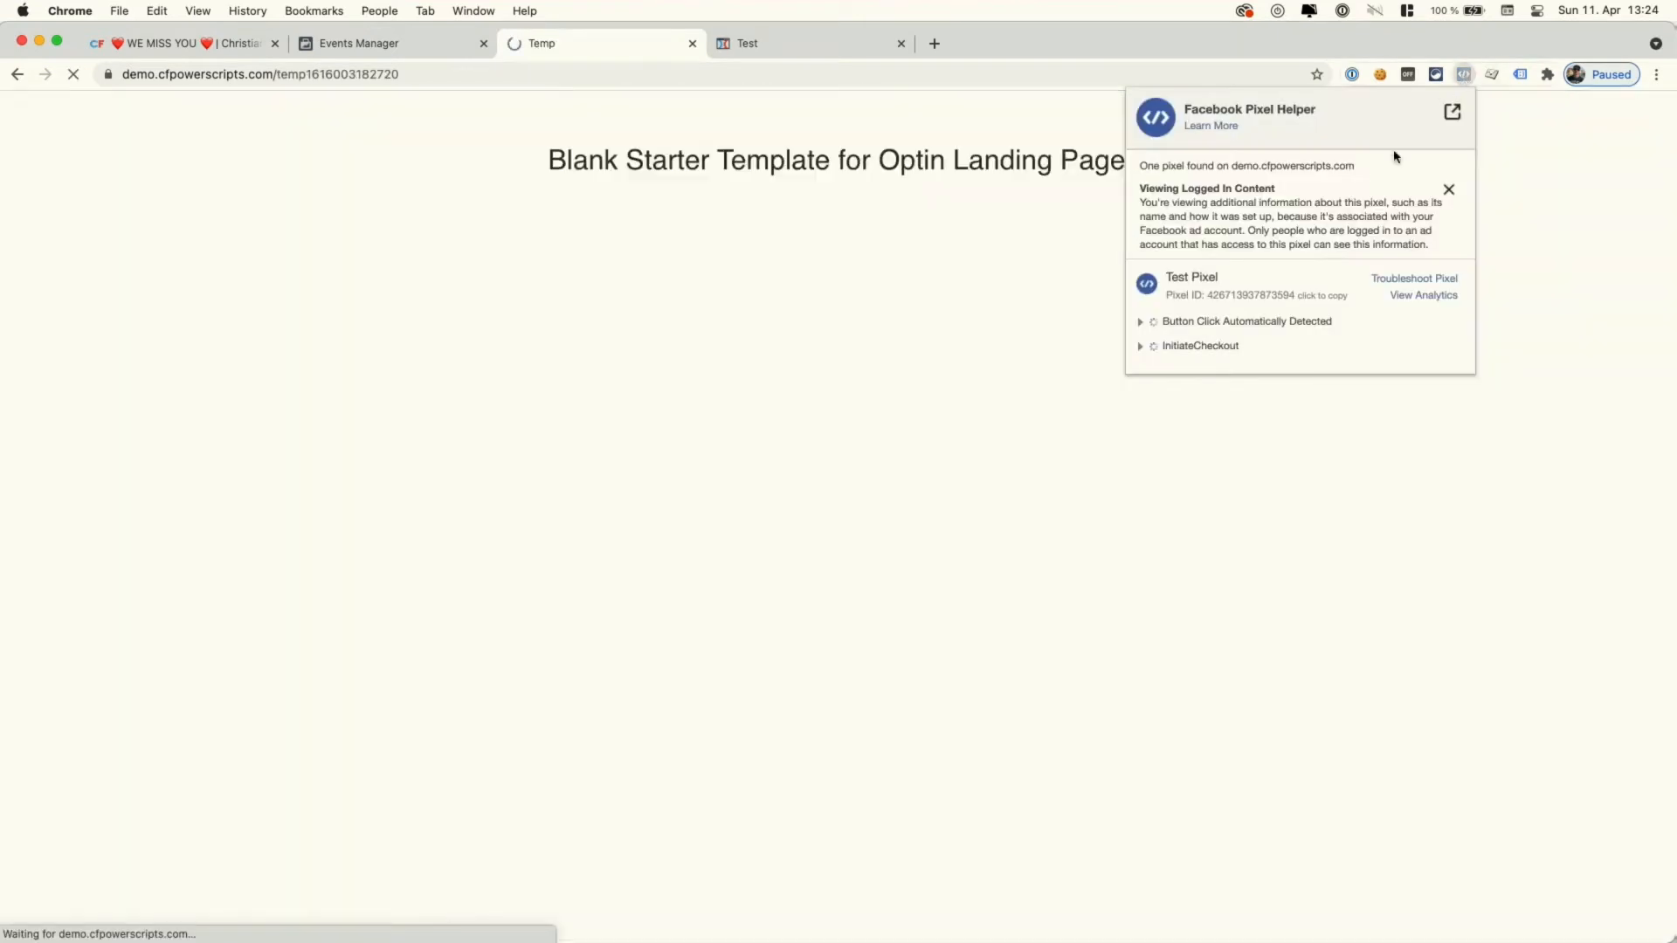
click(1140, 345)
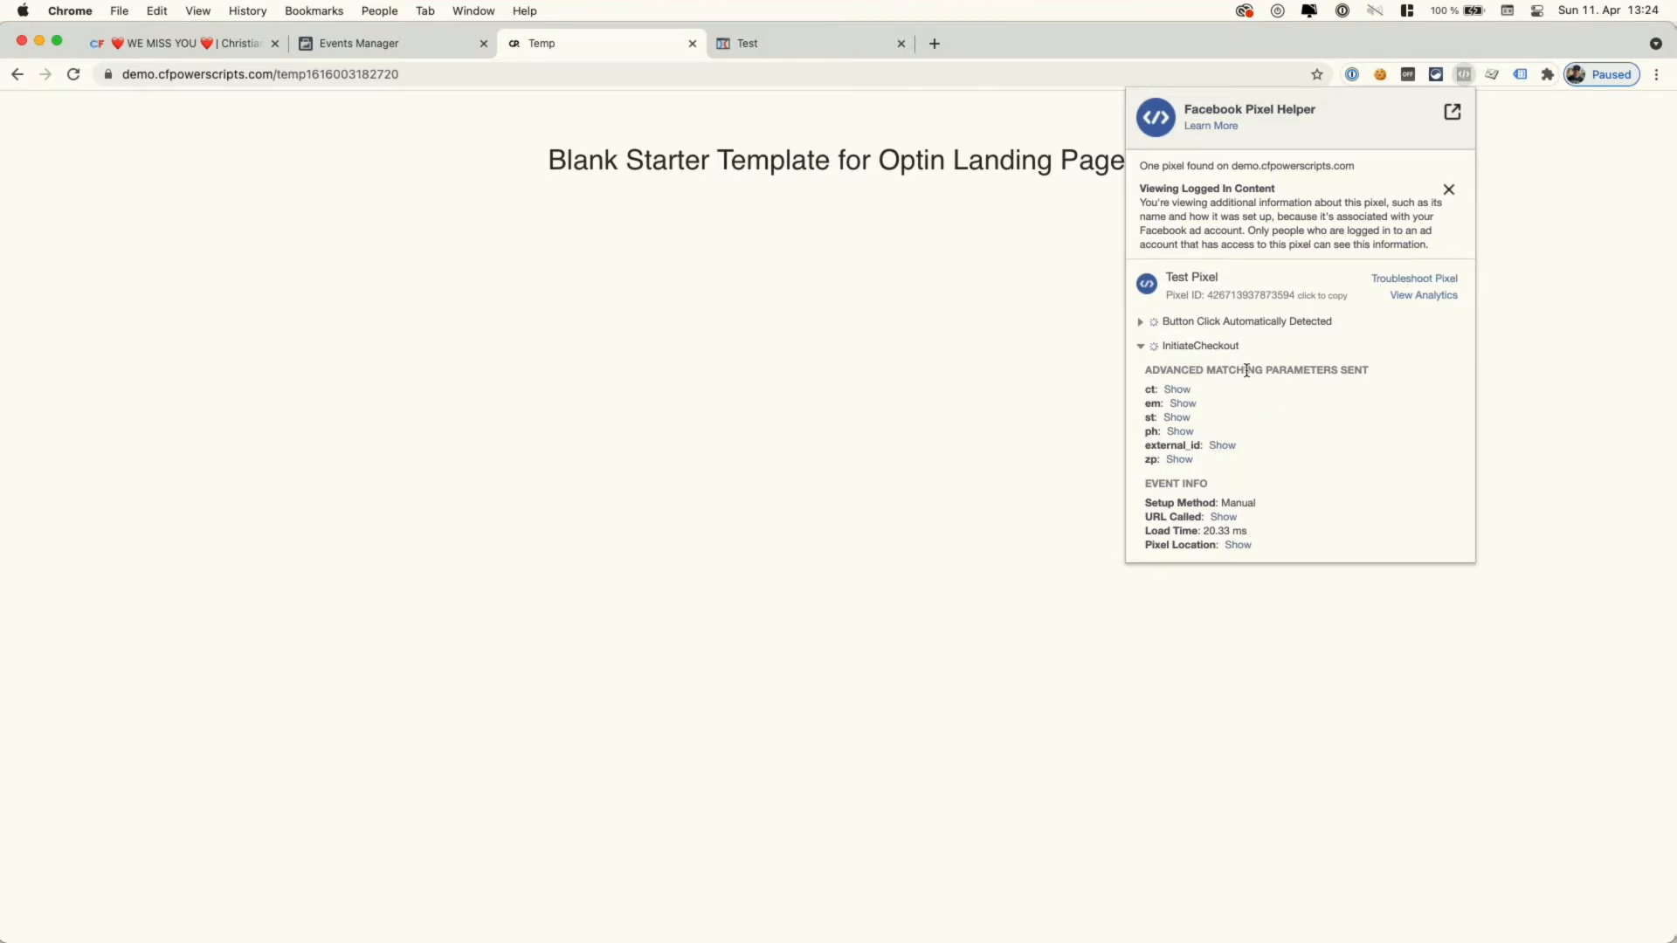
click(404, 51)
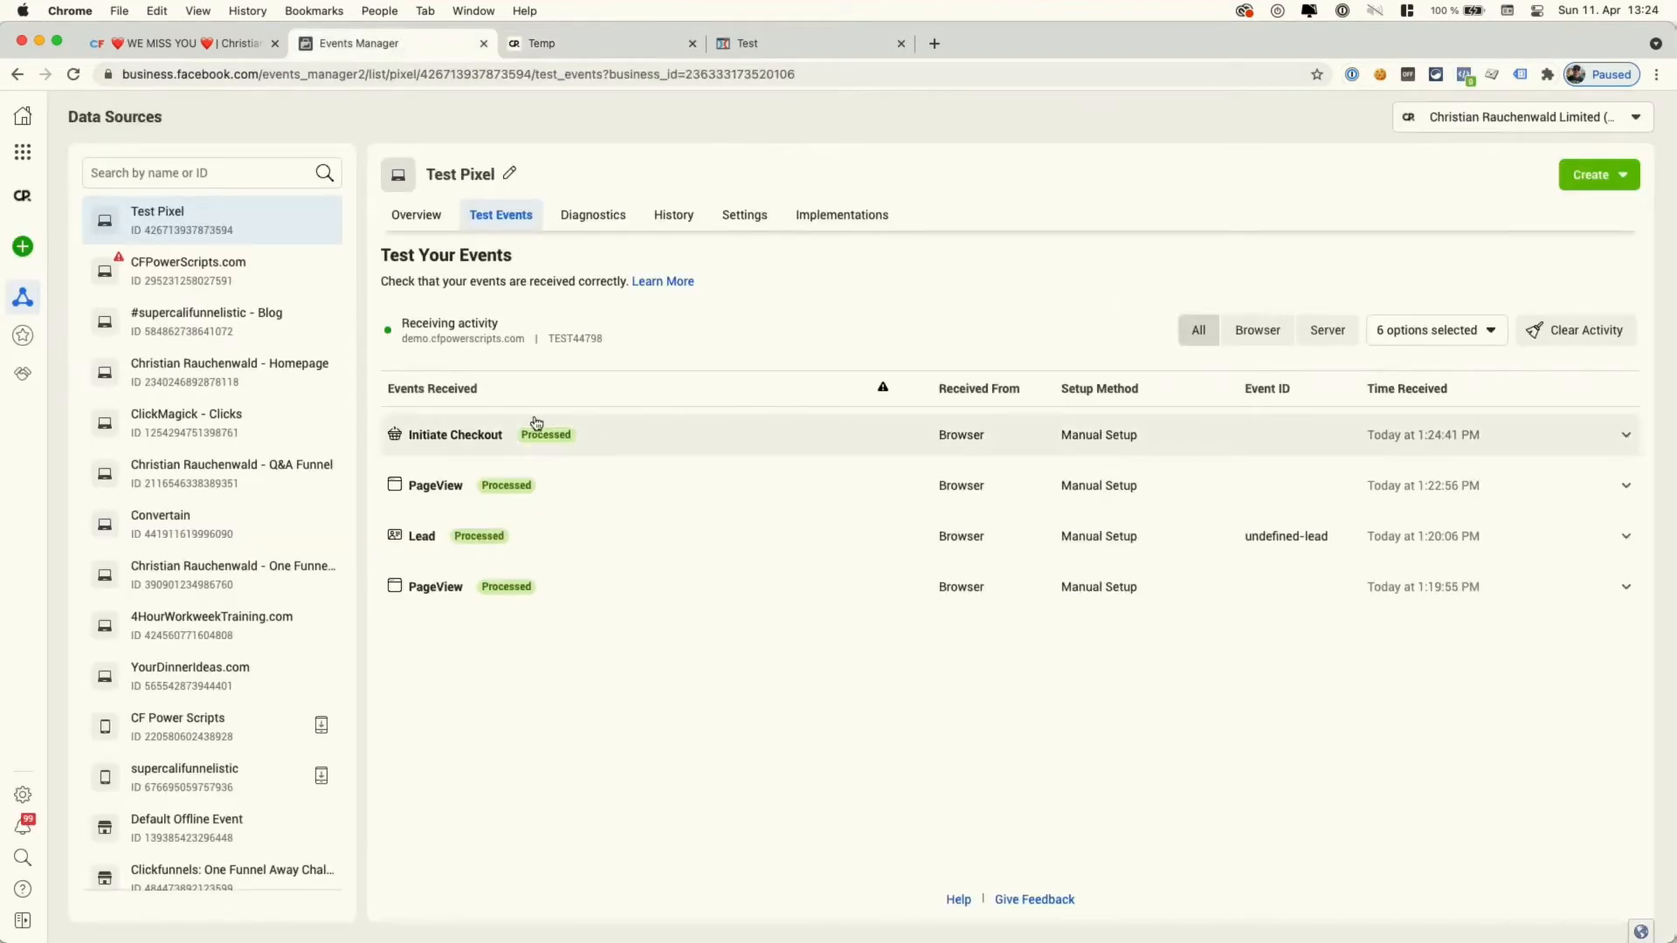
- Review the Initiate Checkout test event's URL and advanced matching parameters, then return to the CSS info
click(640, 445)
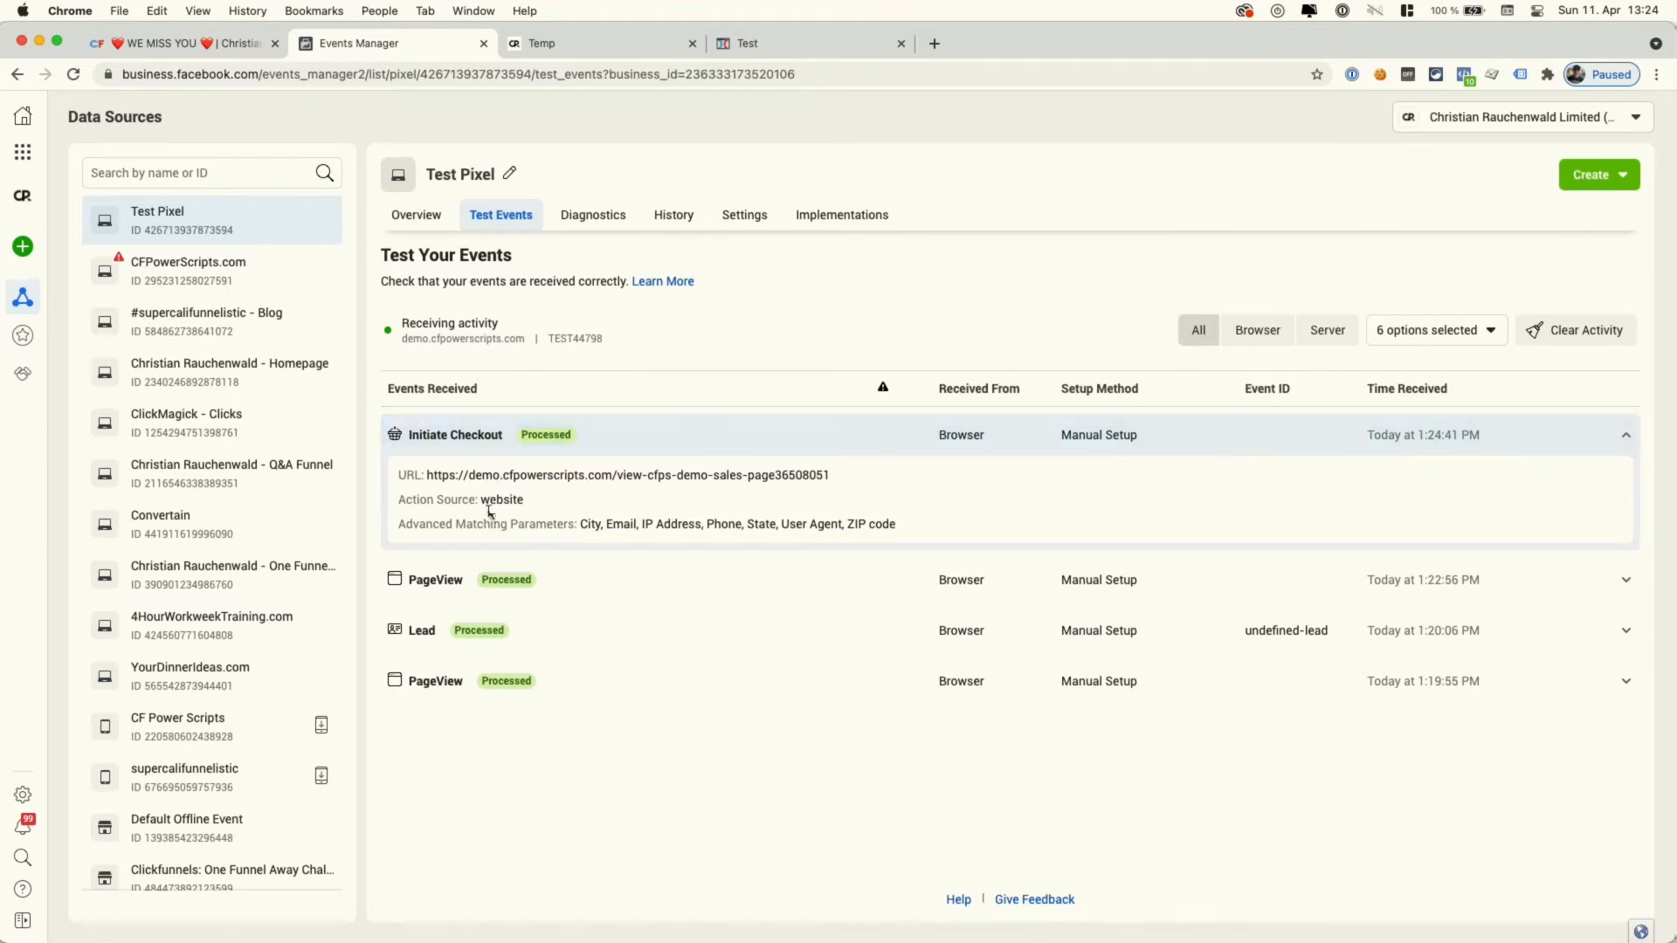
drag(500, 524, 922, 537)
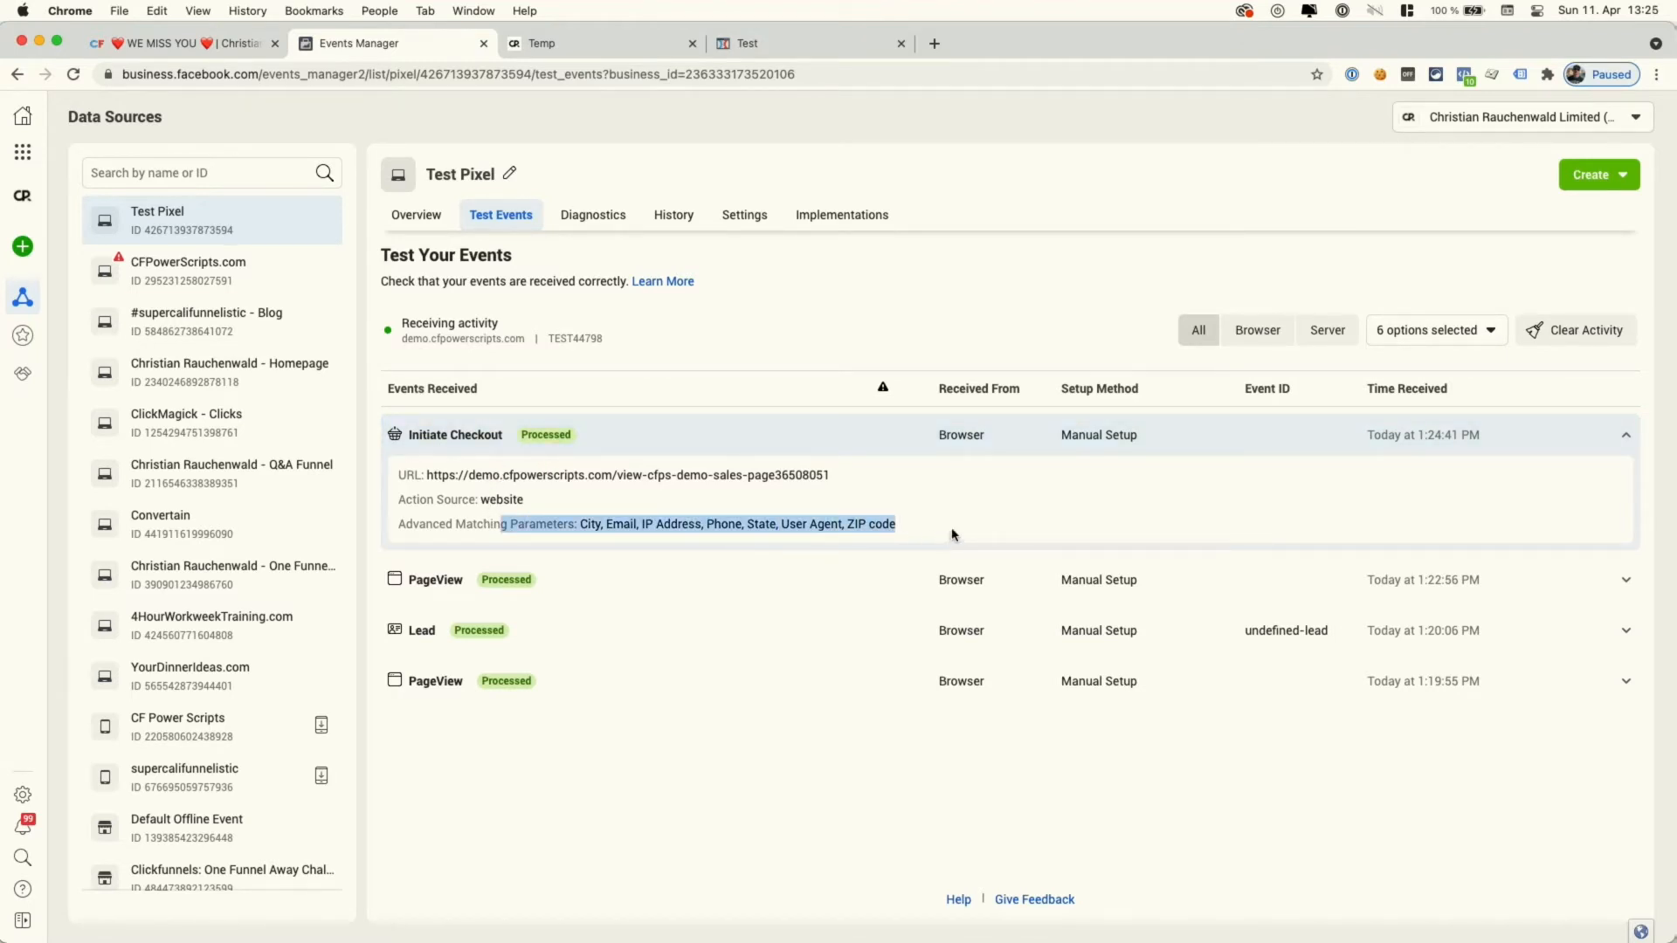
click(954, 526)
click(805, 50)
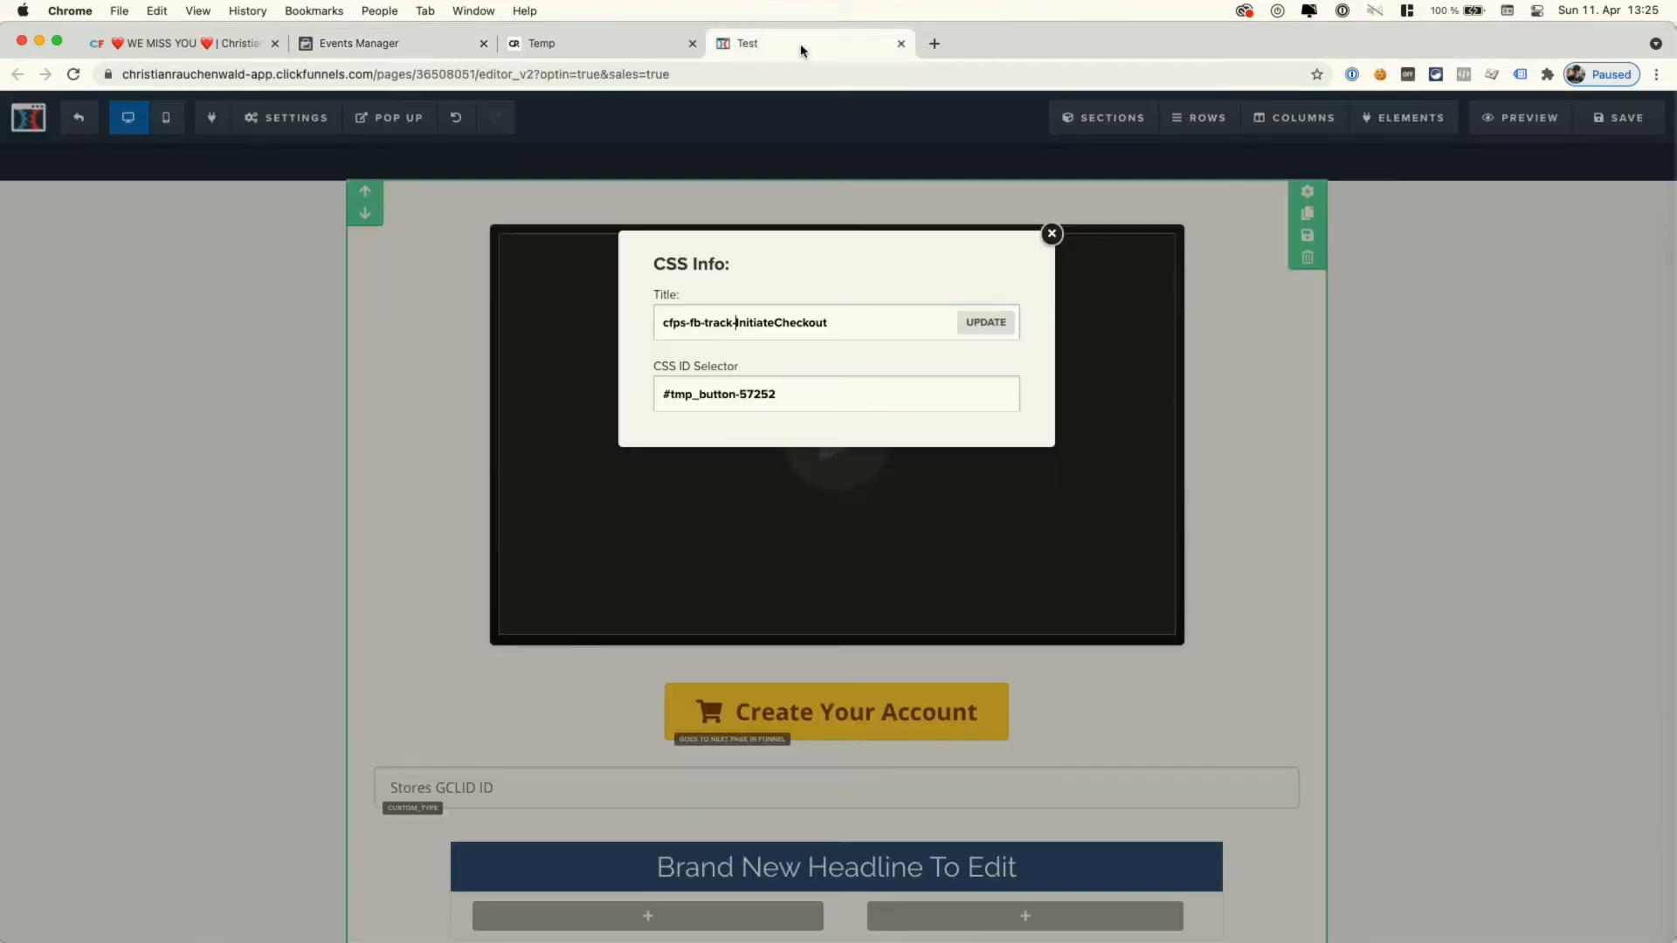
- Replace InitiateCheckout in the title with ButtonClick and add '-vb'
double_click(777, 321)
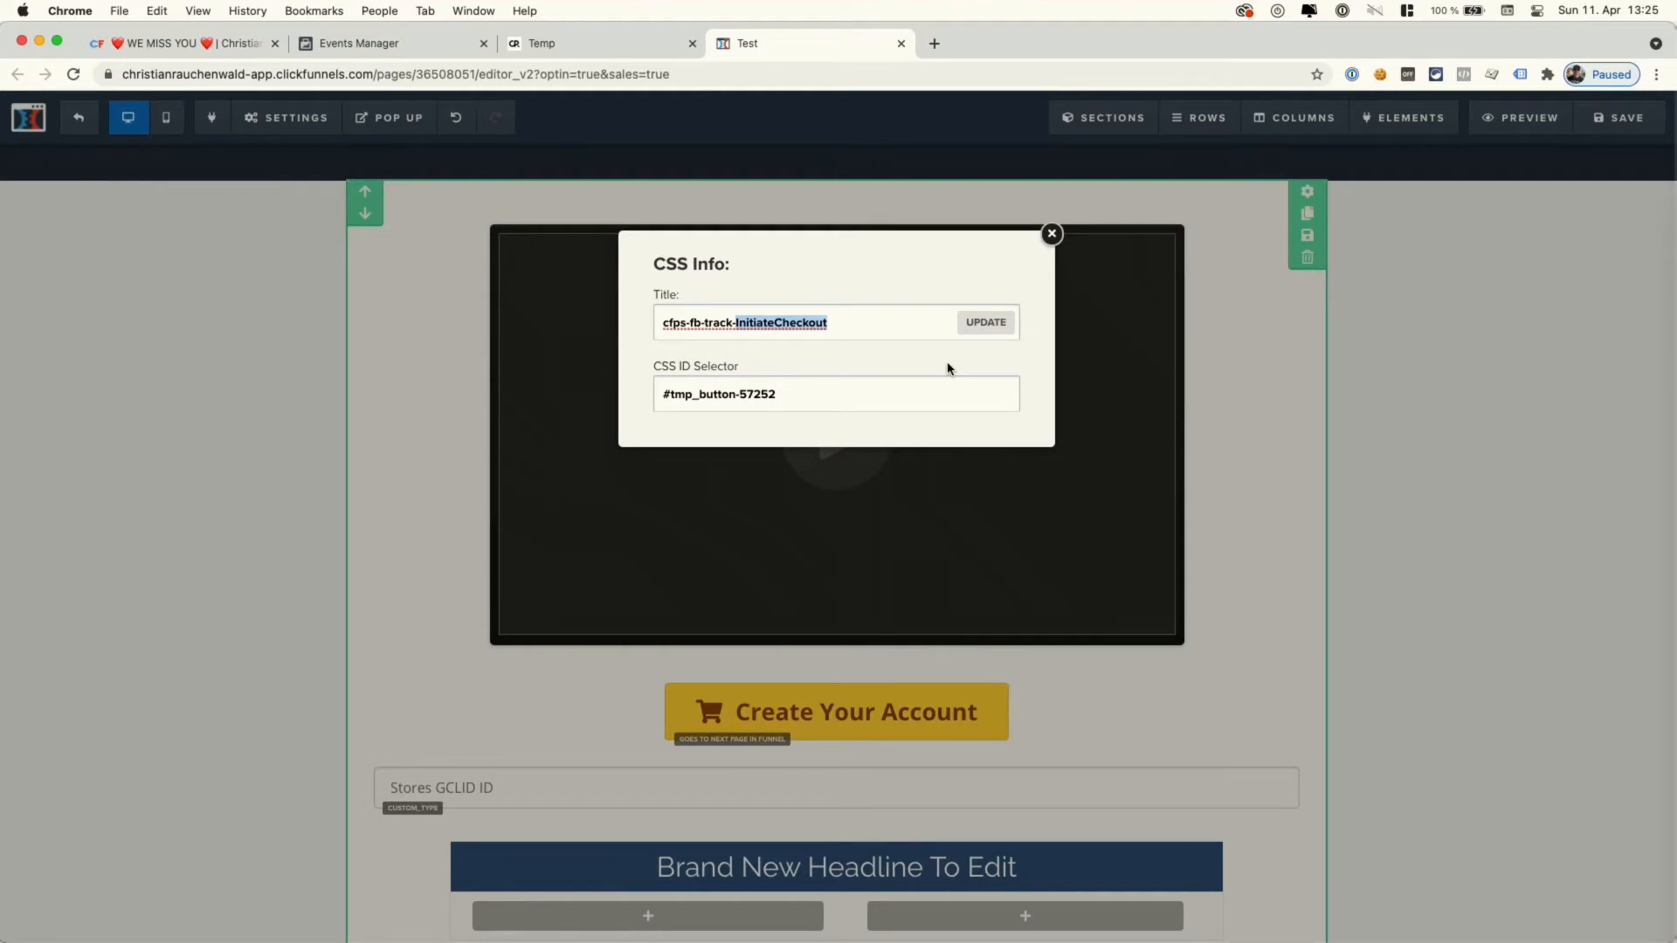
text(ButtonClick)
text(-)
text(vb)
- Try Lead, Purchase, Subscribe and StartTrial as the title's event name, then close CSS Info
shift+click(852, 325)
text(Lead)
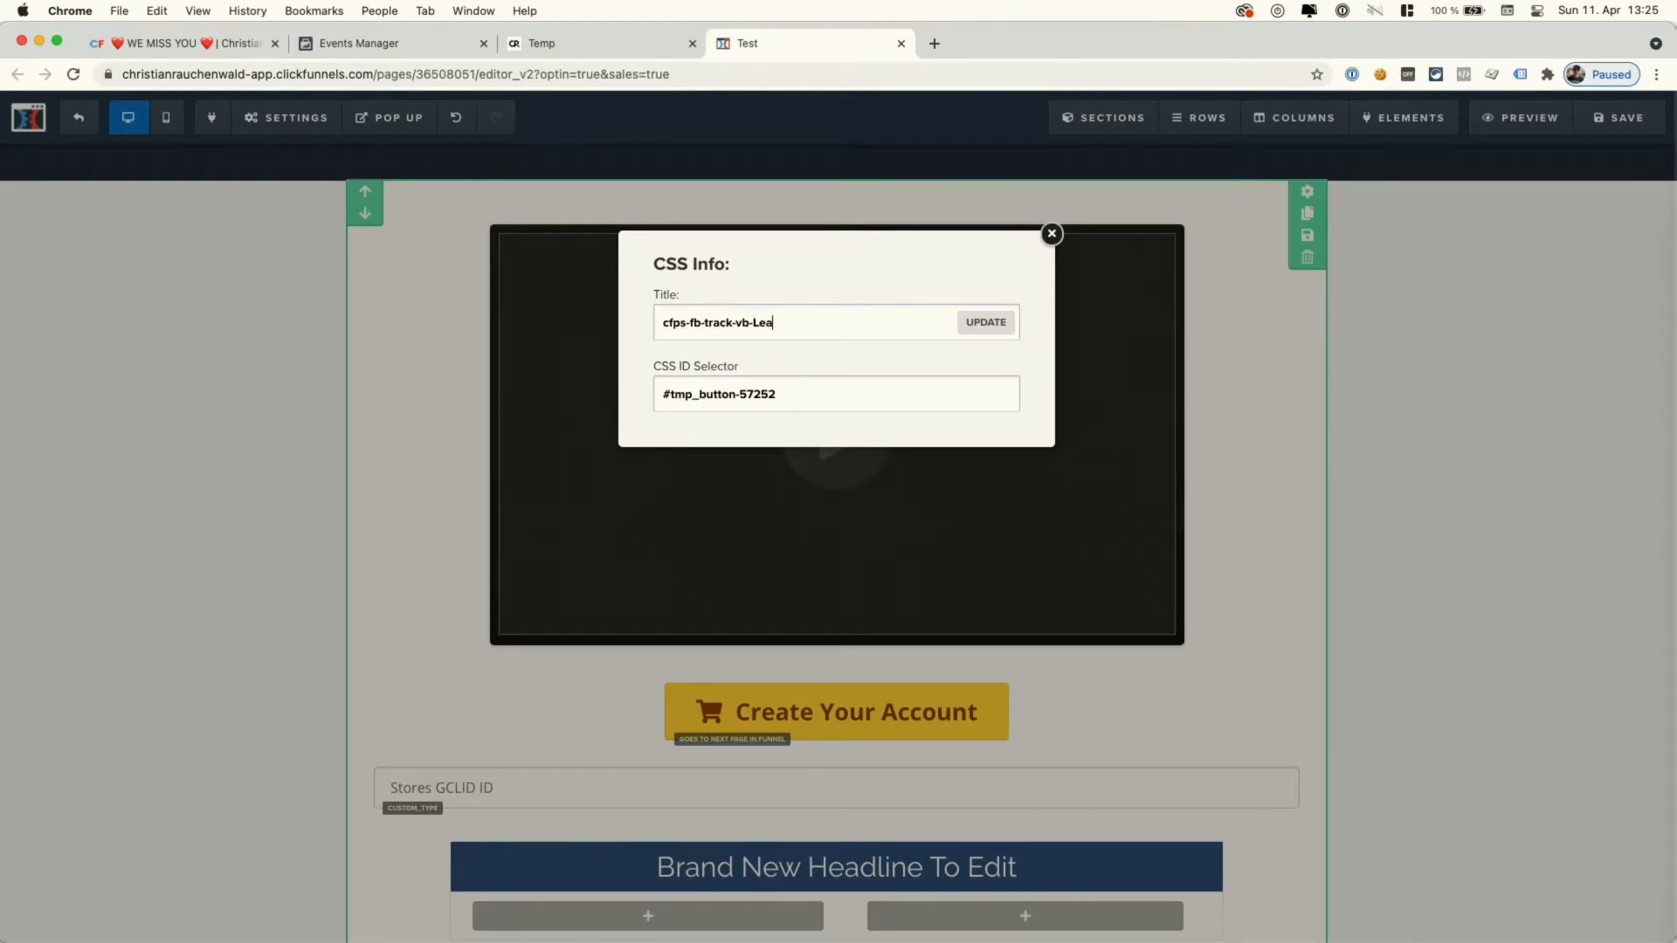
key(BackSpace)
key(BackSpace)
key(BackSpace)
text(Purchase)
key(BackSpace)
text(Subscribe)
key(BackSpace)
key(BackSpace)
text(StartTria)
click(1051, 233)
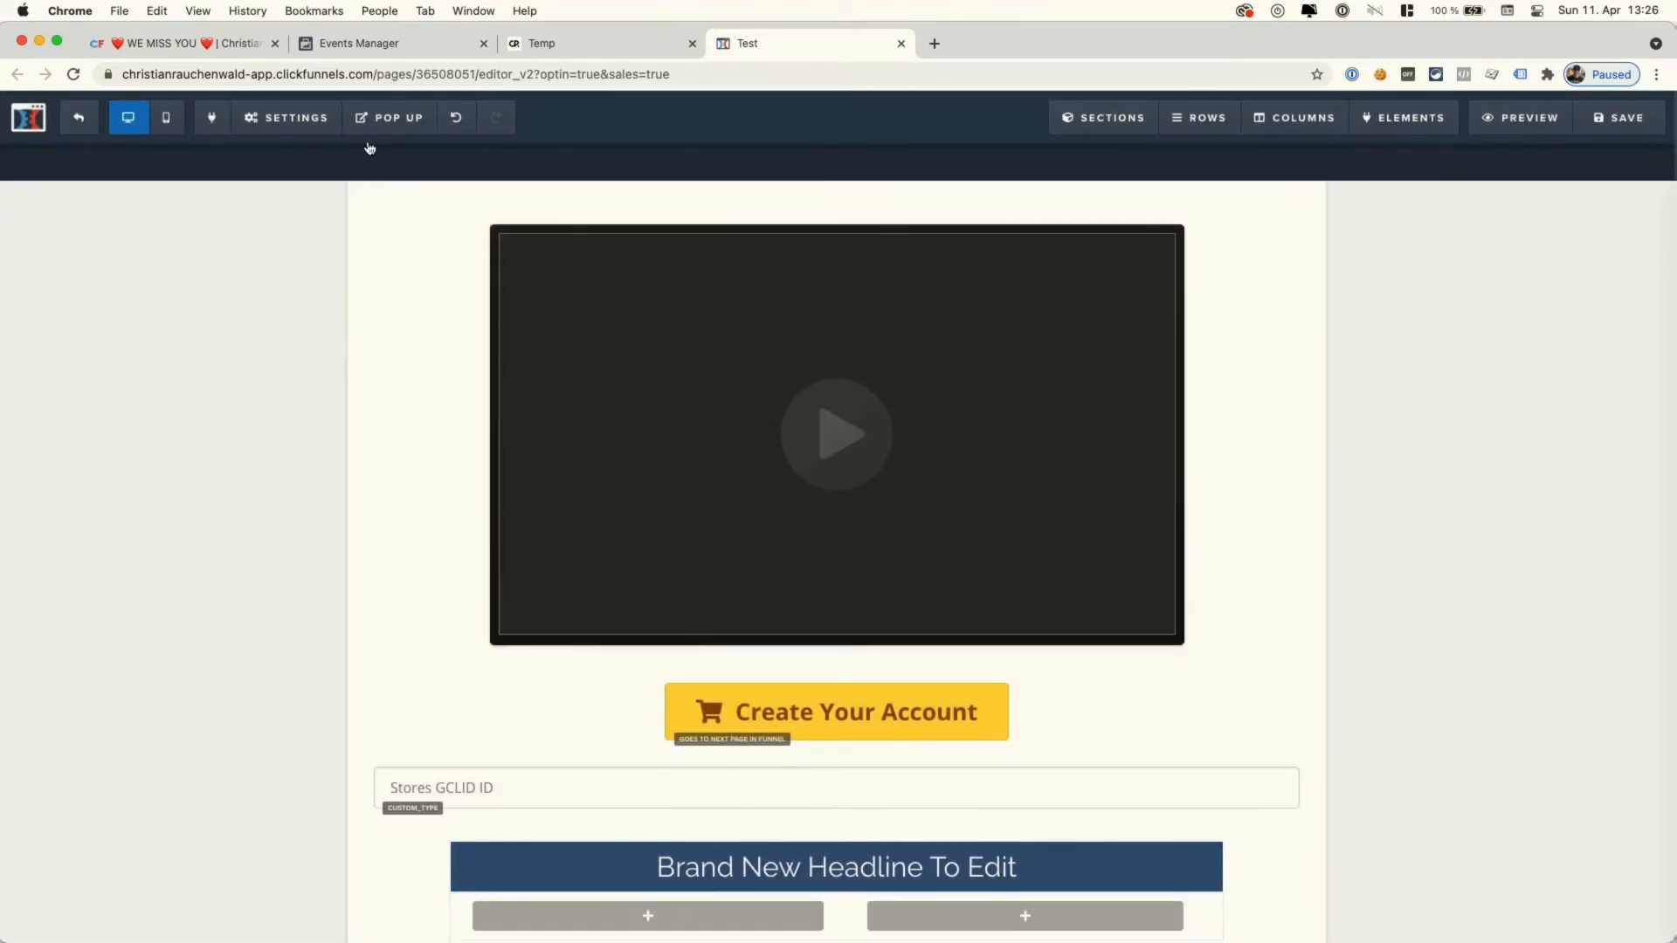
- Close the funnel's Custom Events settings without saving and open the Order Form step's scripts
click(219, 44)
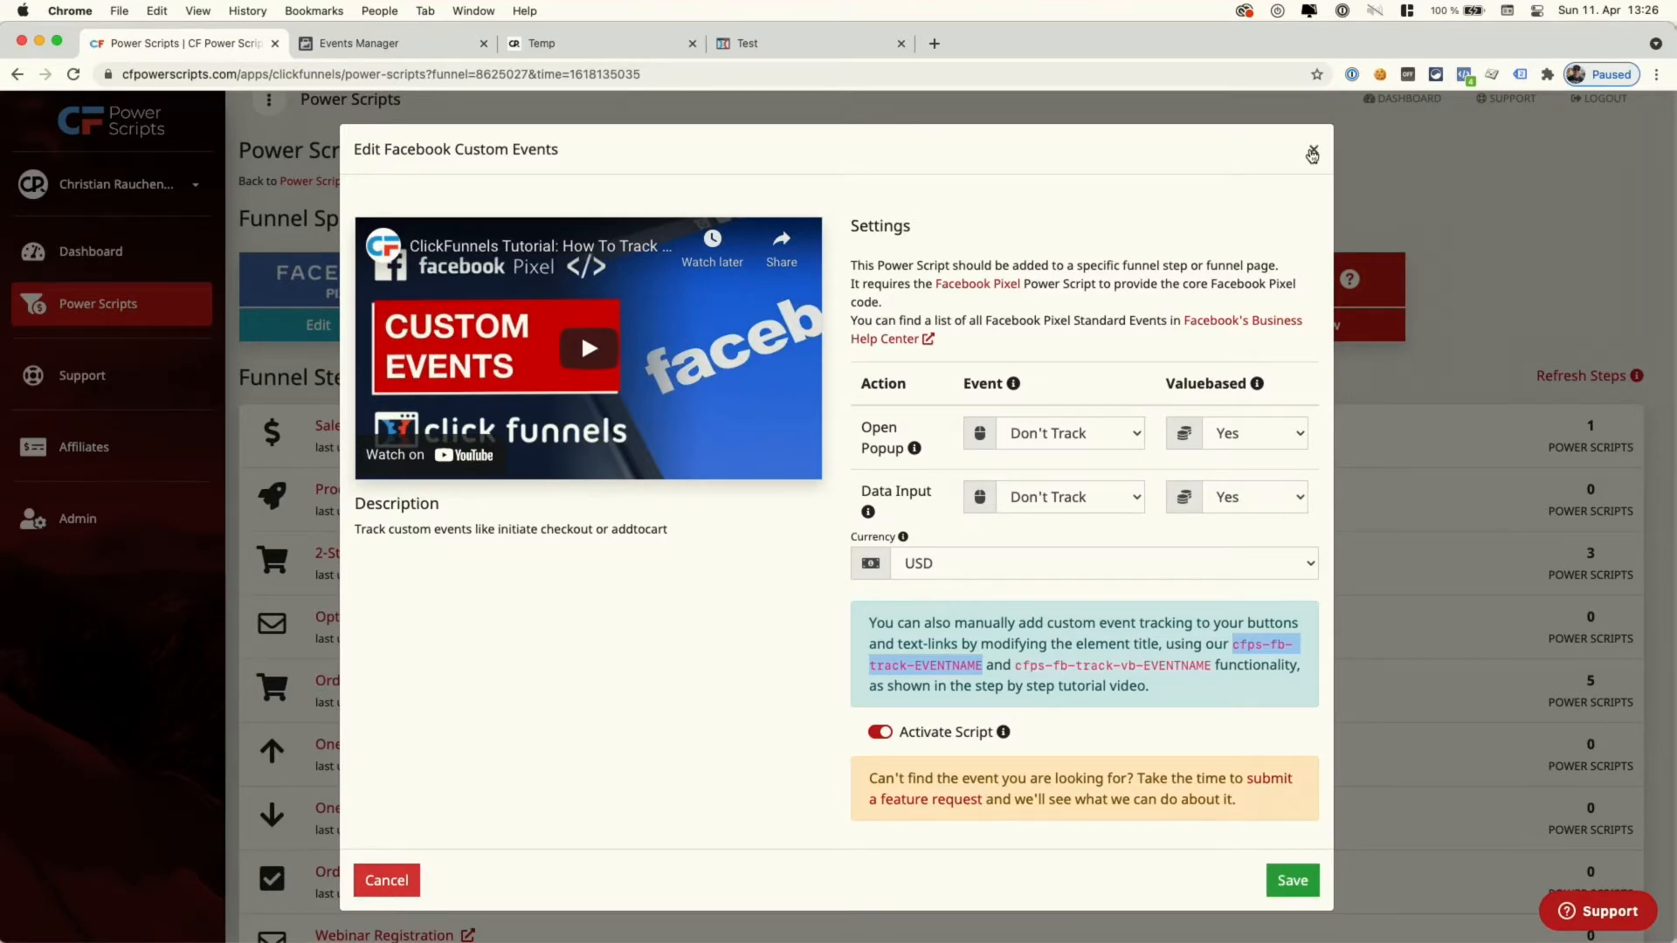
click(1119, 433)
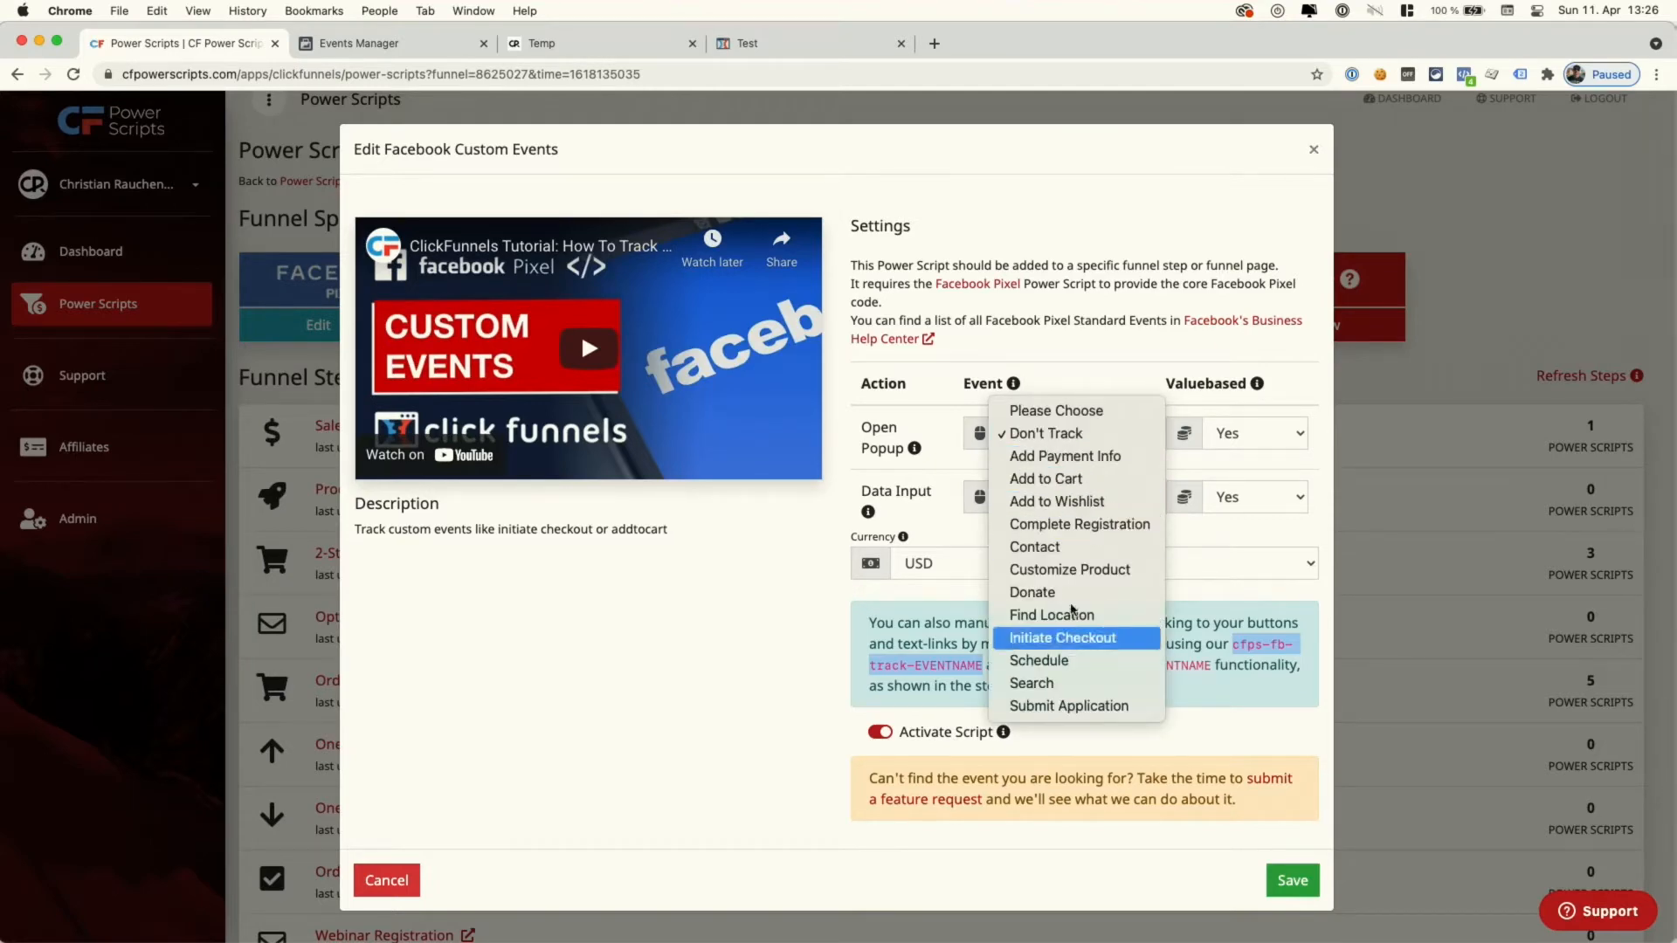
click(1167, 305)
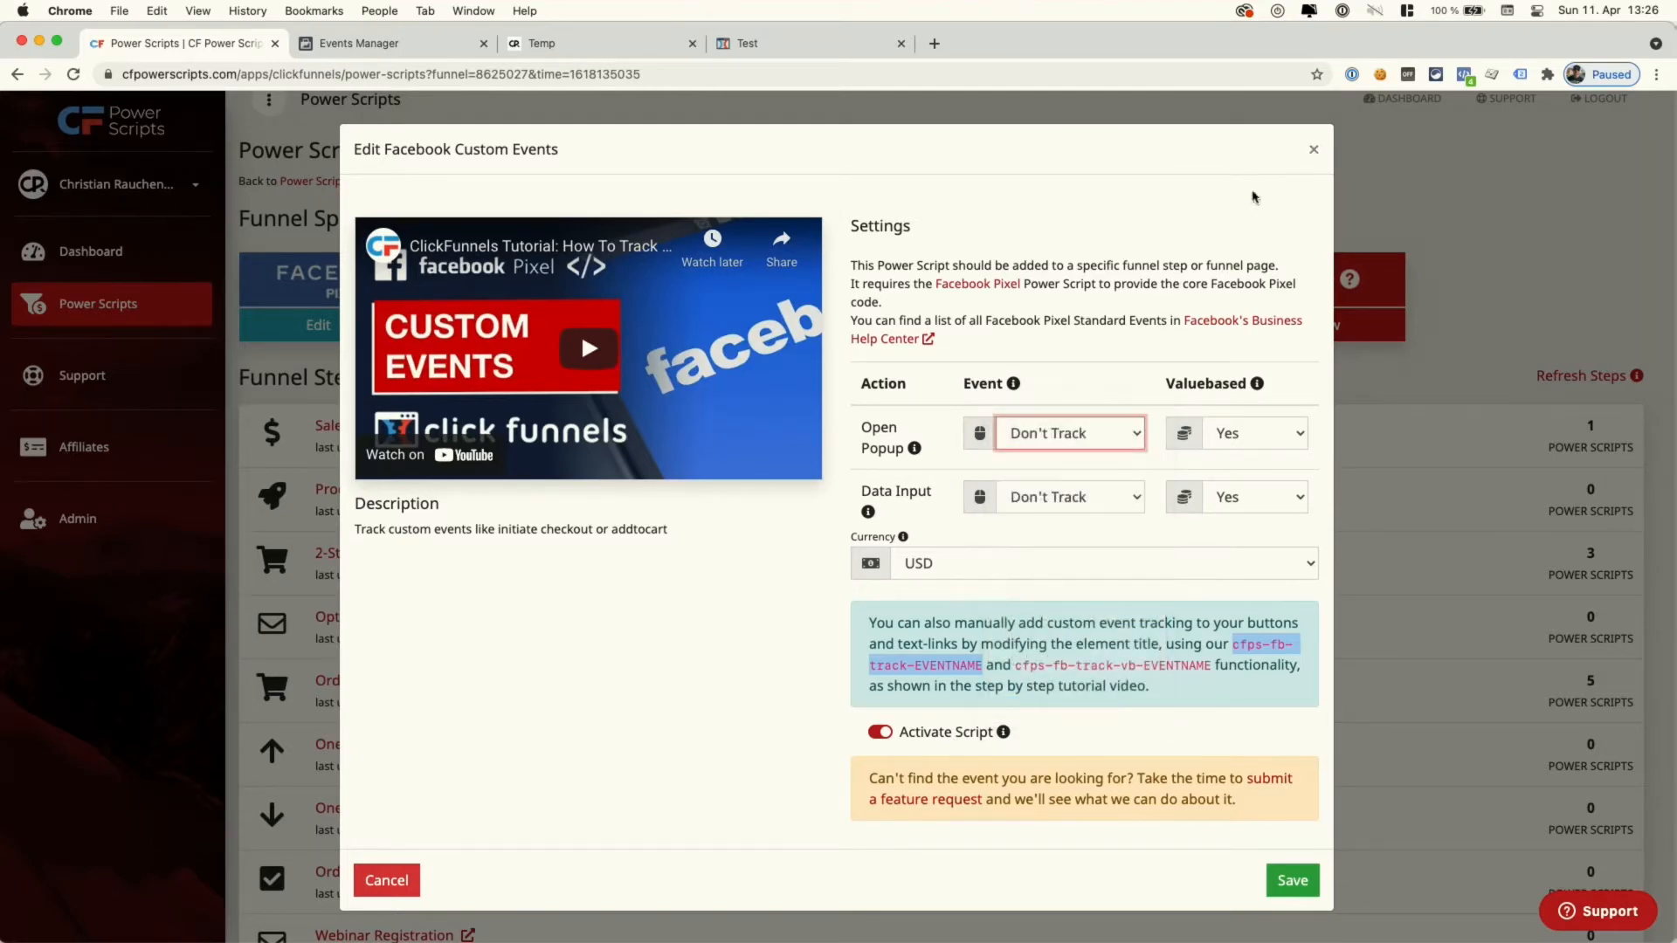
click(1314, 154)
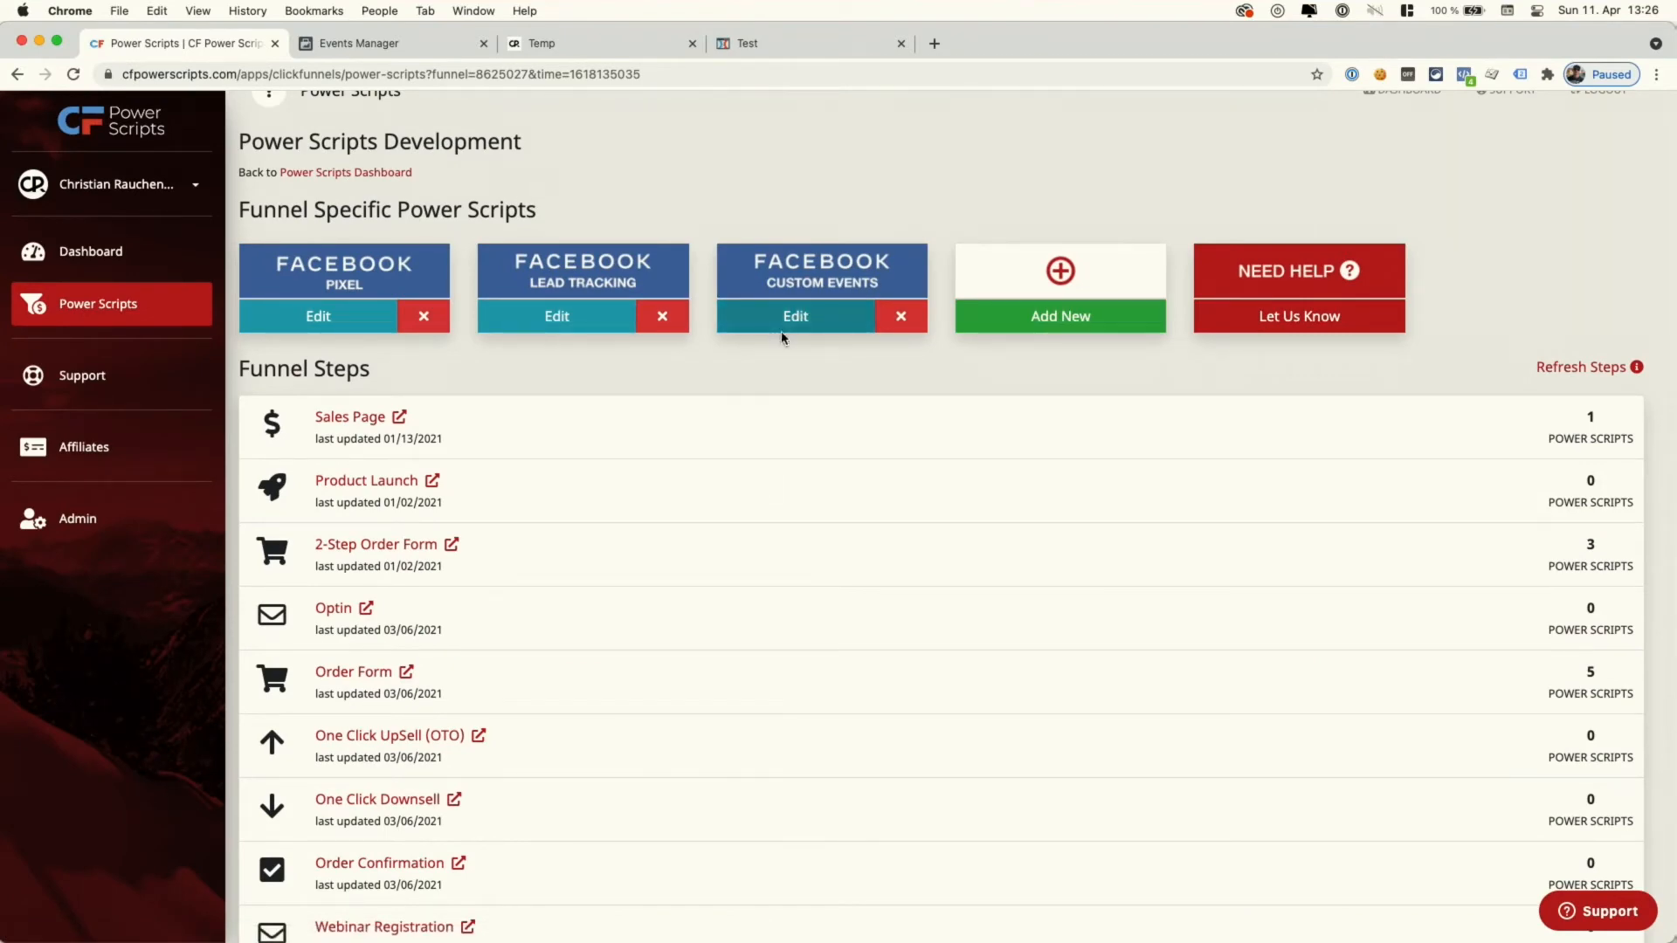
click(786, 323)
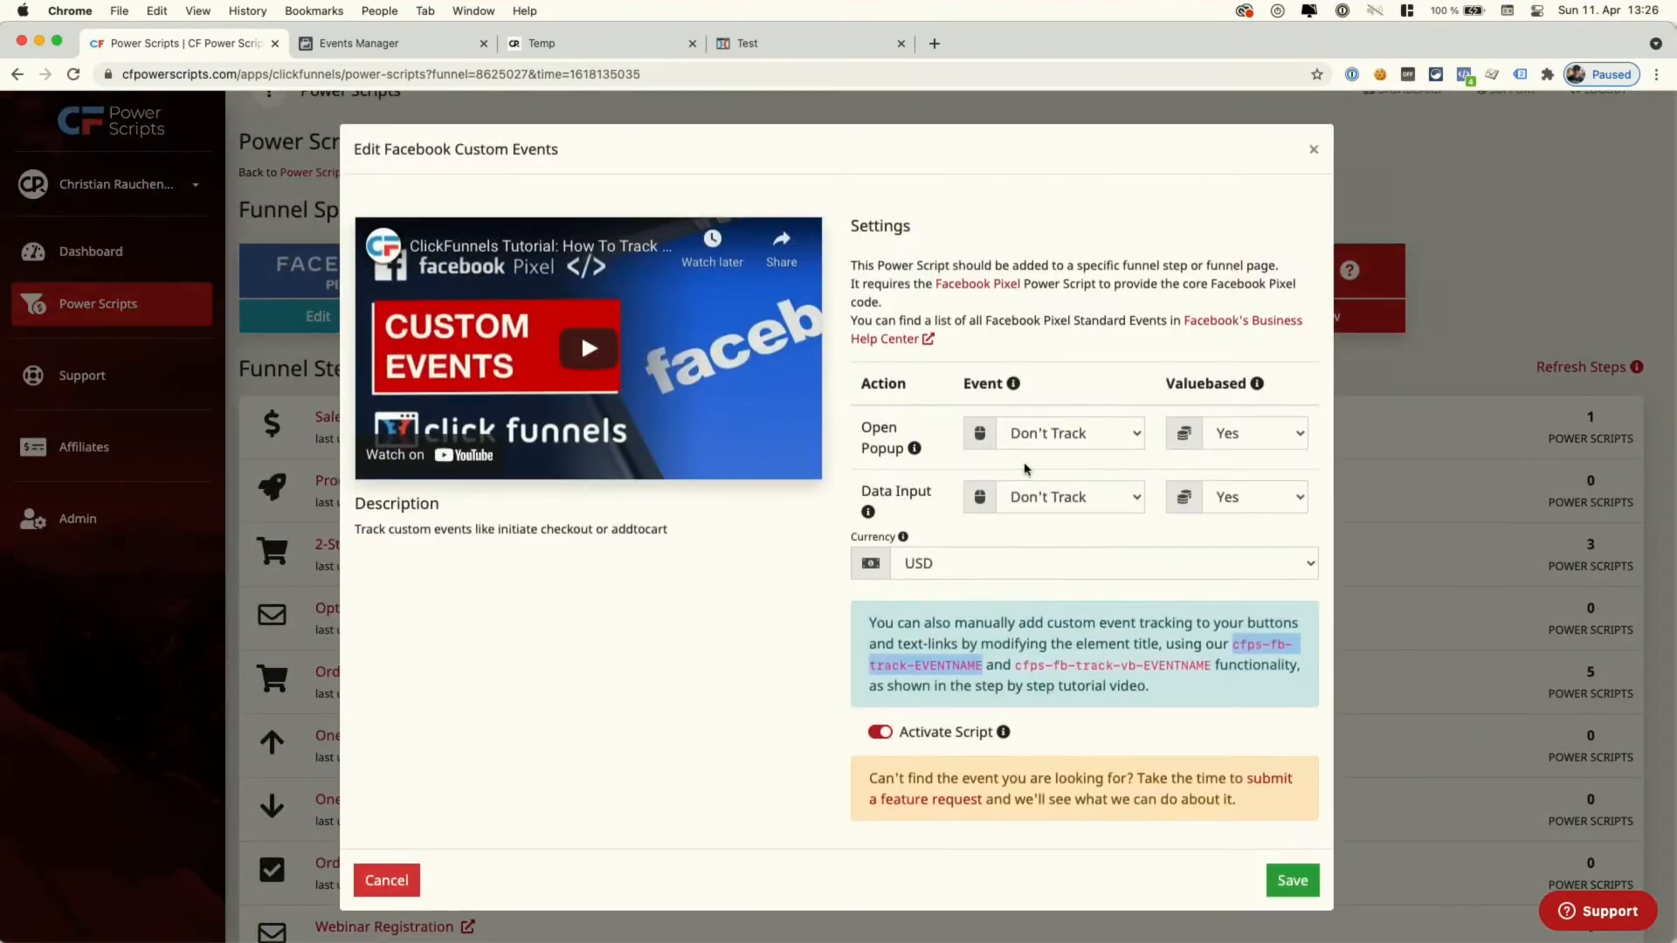
click(1315, 151)
scroll(831, 536, down, 2)
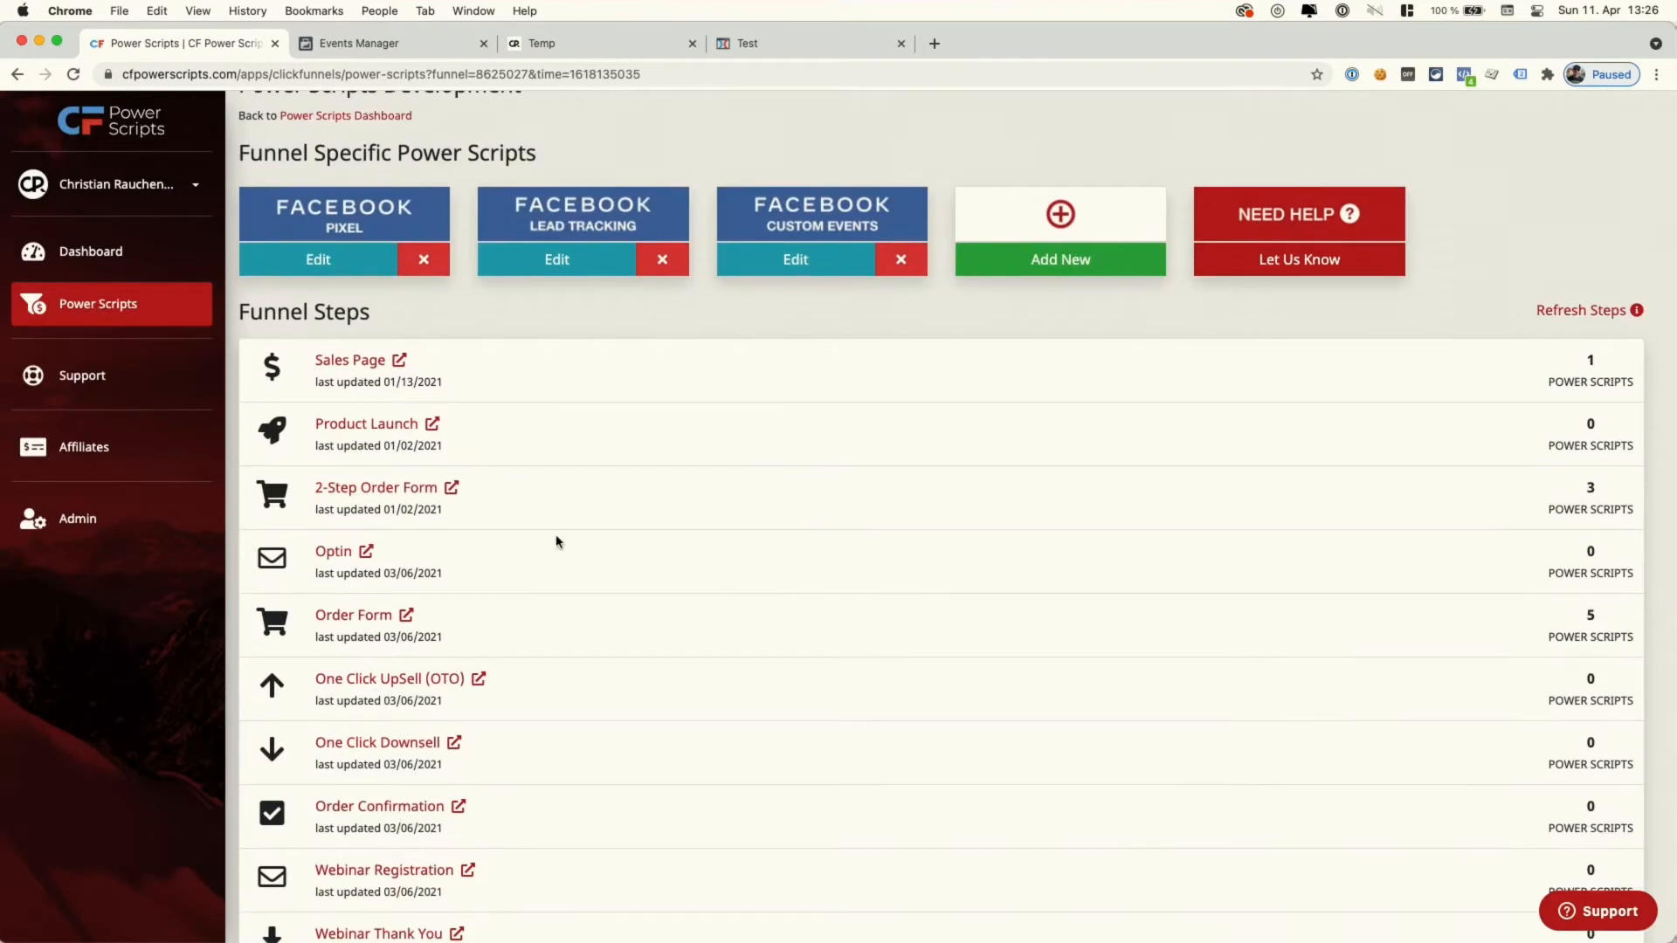
click(356, 622)
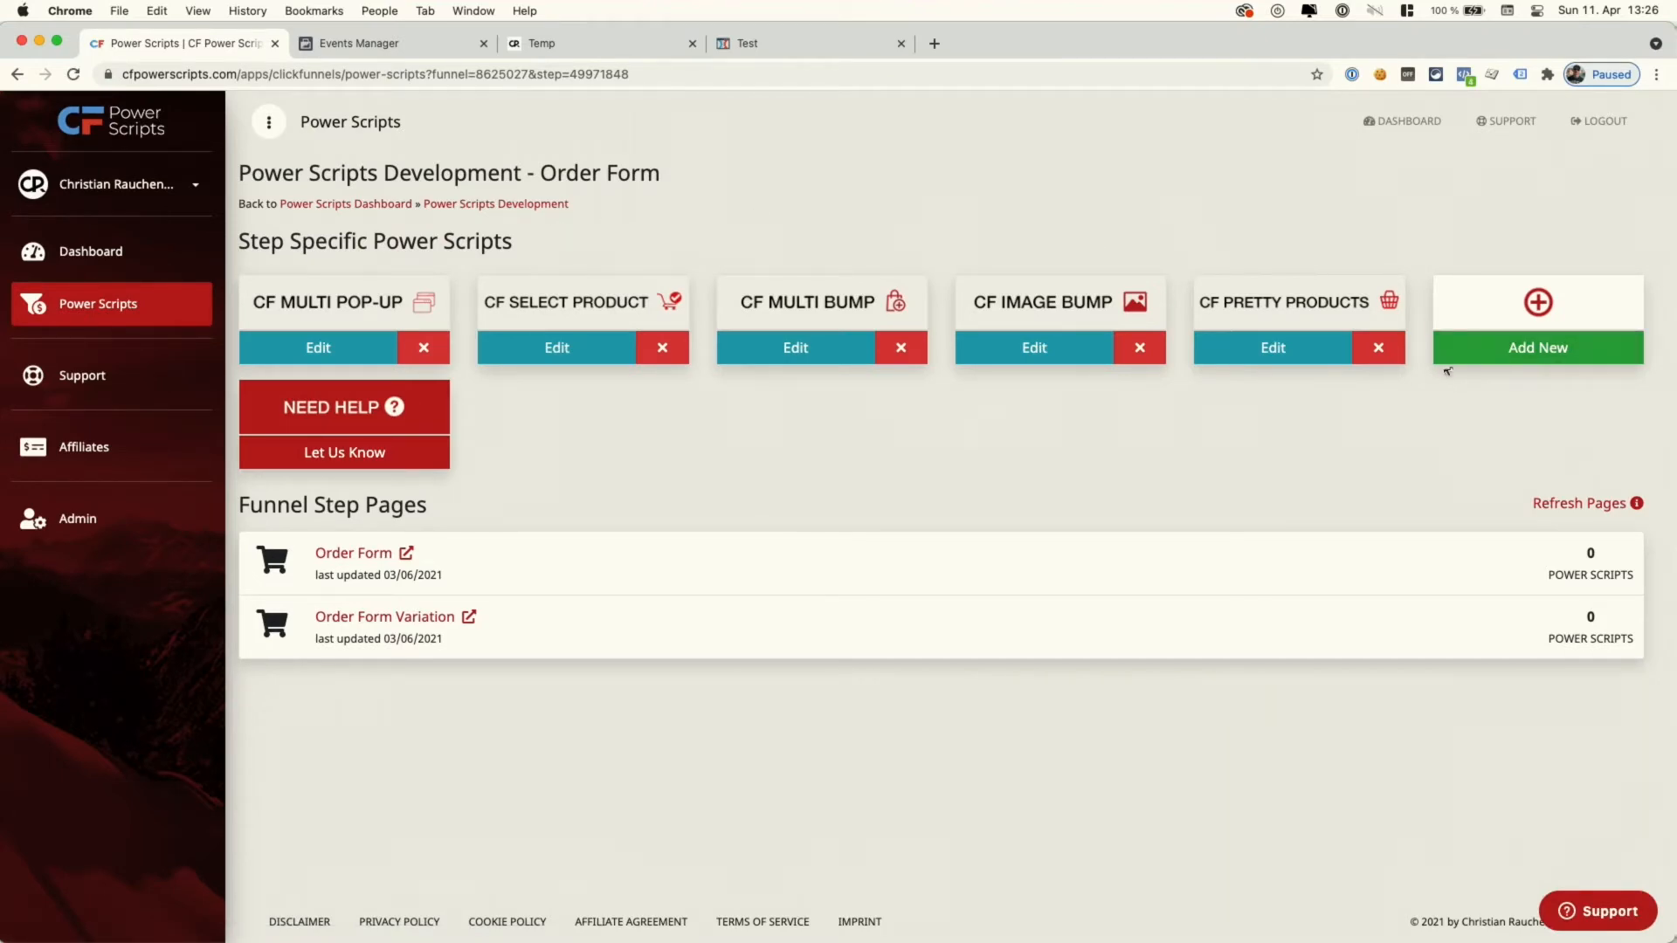
- Add the Facebook Custom Events script to the Order Form step by searching 'face'
click(1559, 354)
click(1027, 153)
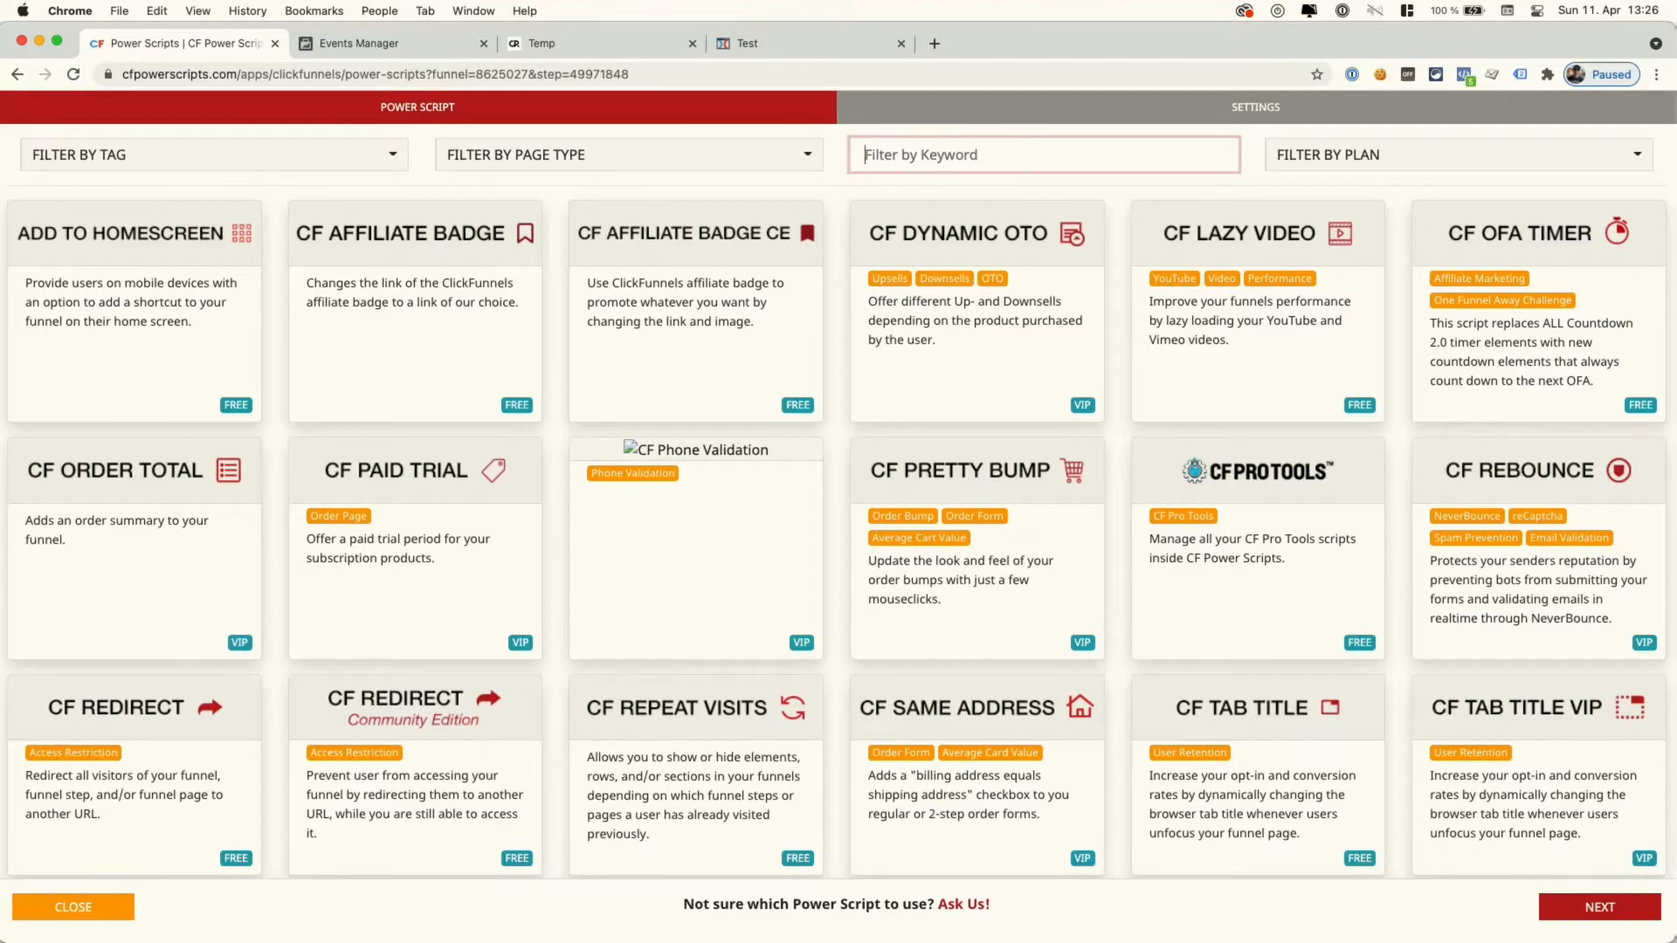
text(face)
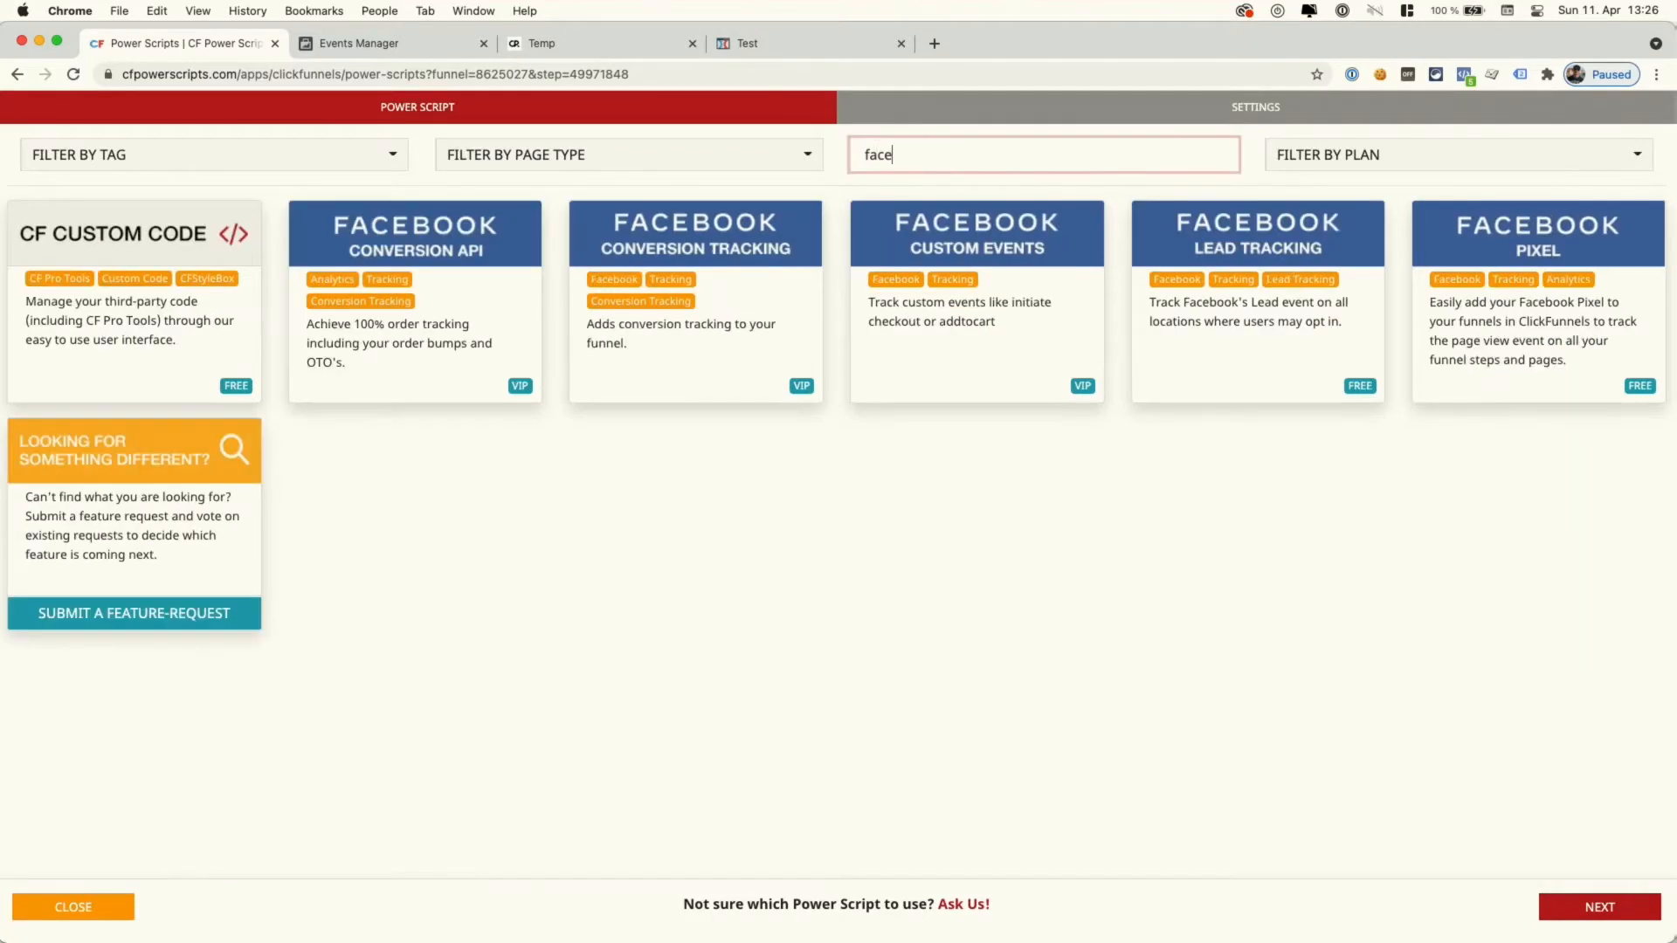
click(984, 340)
- Set data input to value-based Initiate Checkout in USD, popup to Don't Track, and save
click(808, 441)
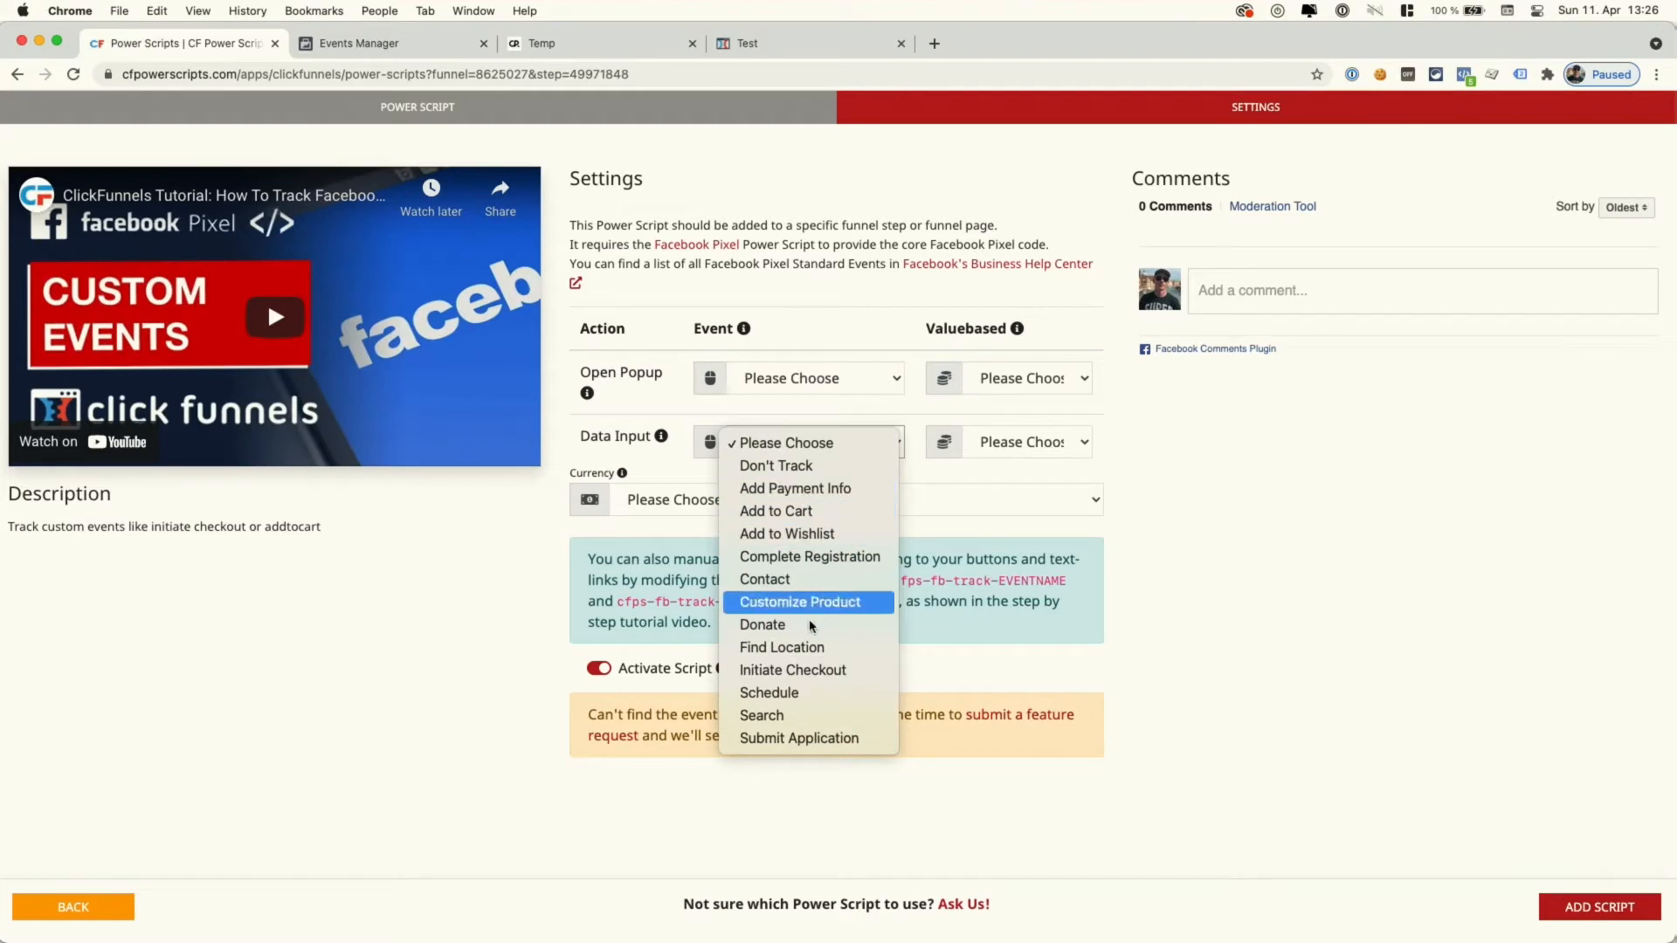
click(808, 670)
click(1013, 442)
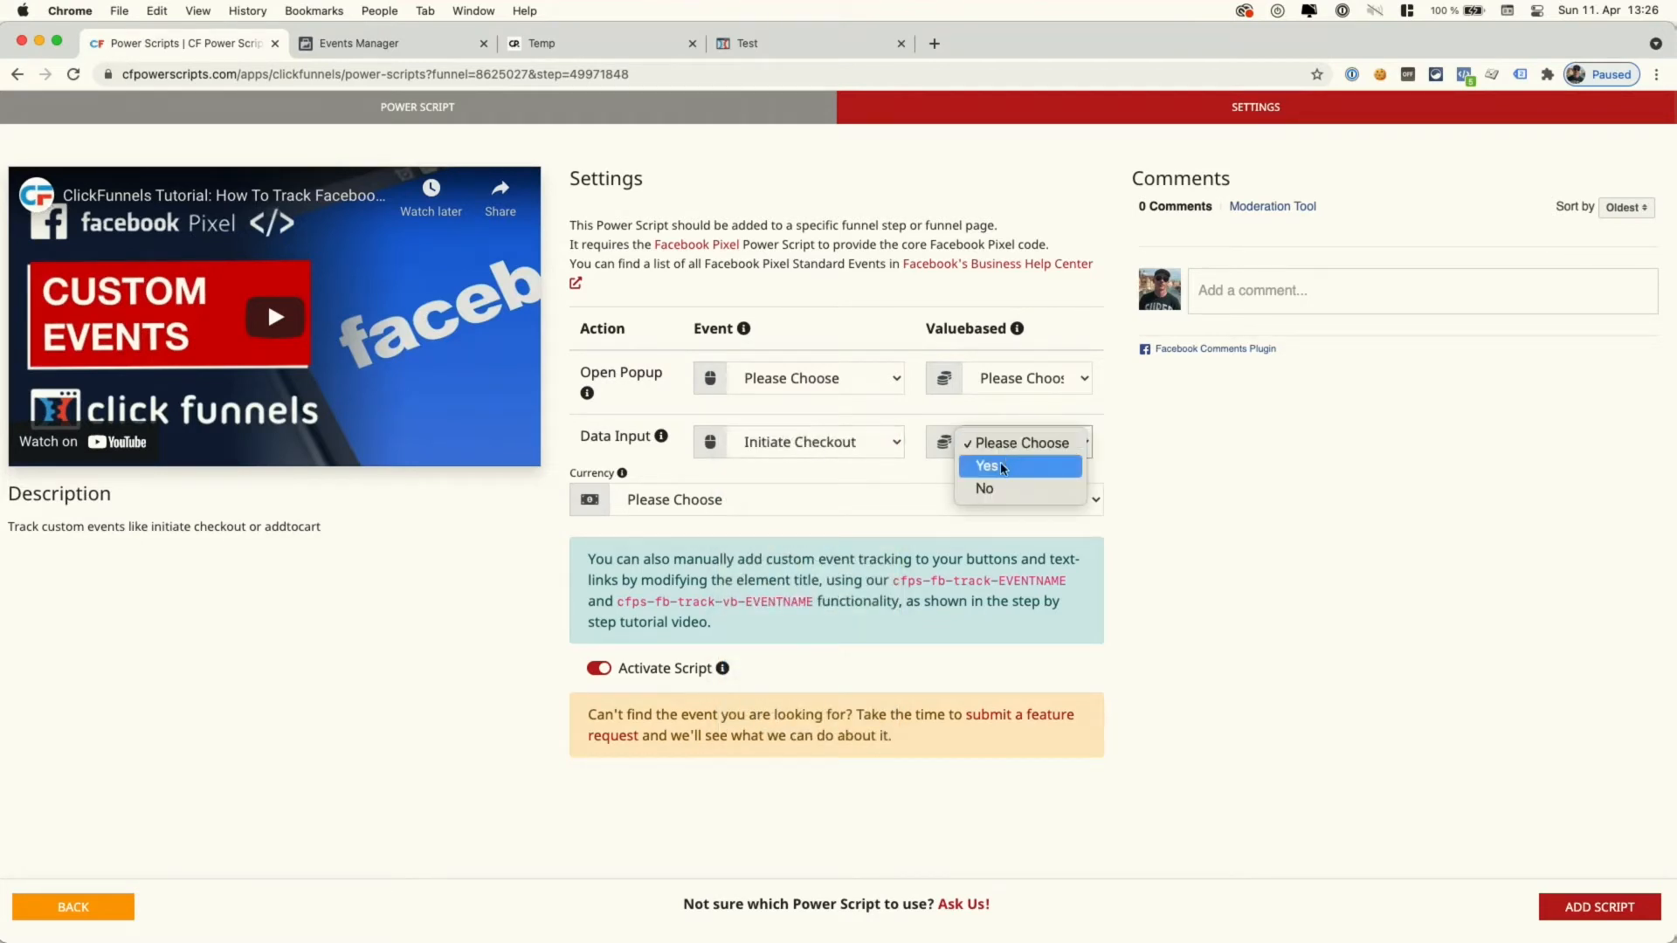
click(1002, 469)
click(886, 497)
click(887, 519)
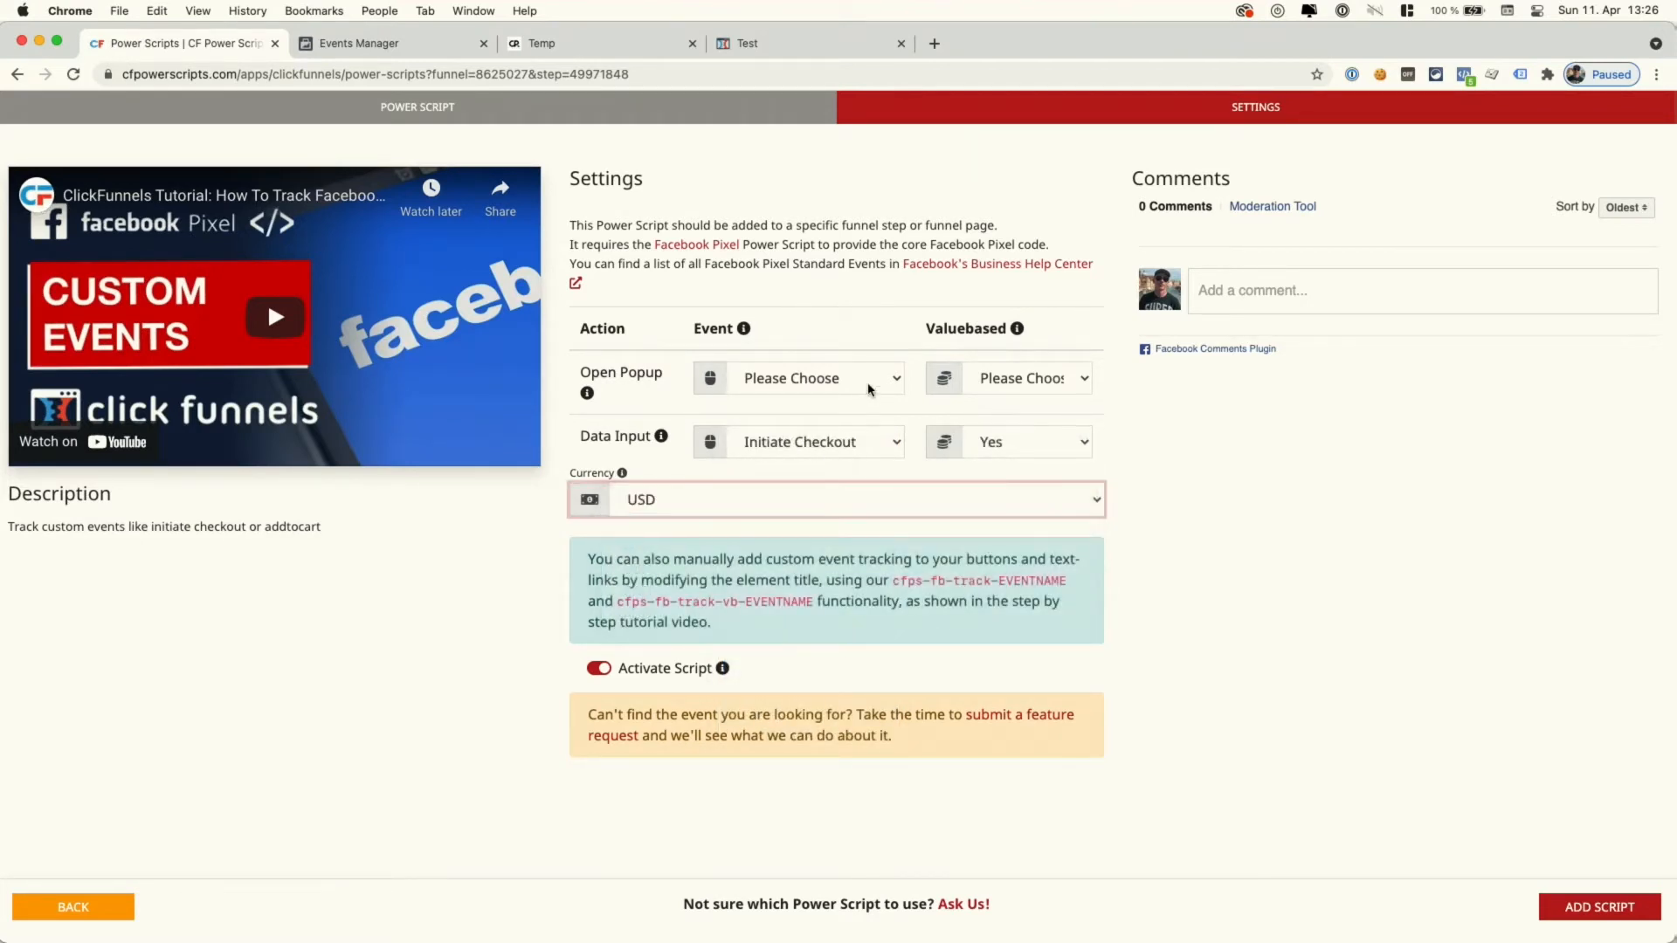
click(869, 389)
click(782, 400)
click(1017, 378)
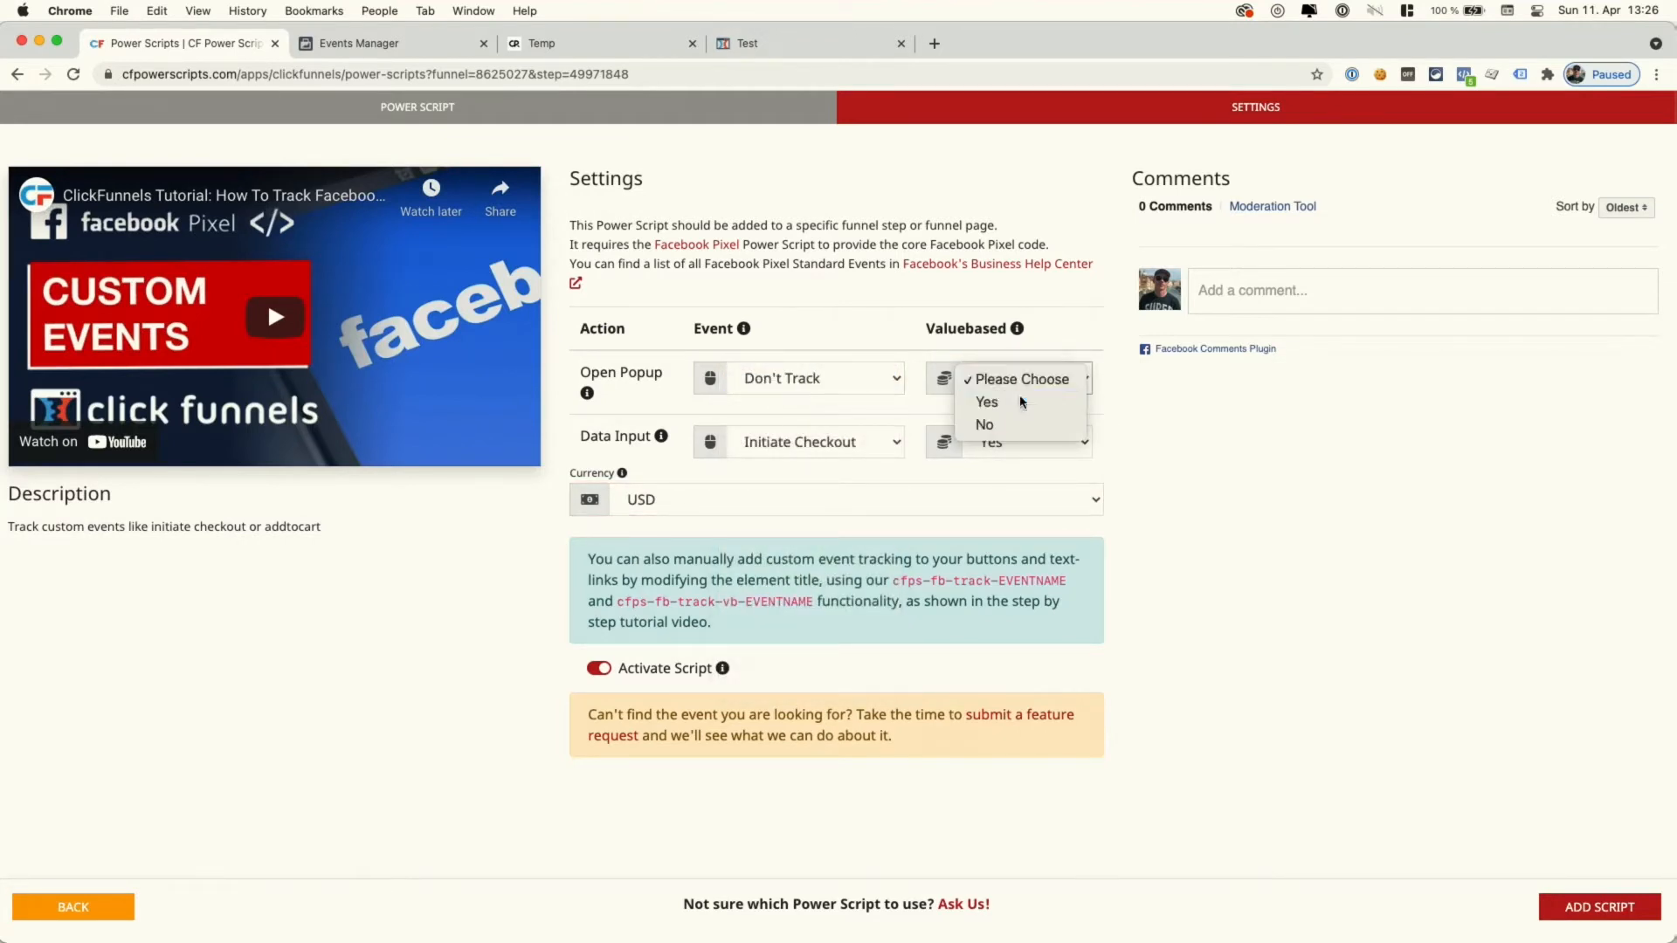
click(986, 402)
click(1553, 906)
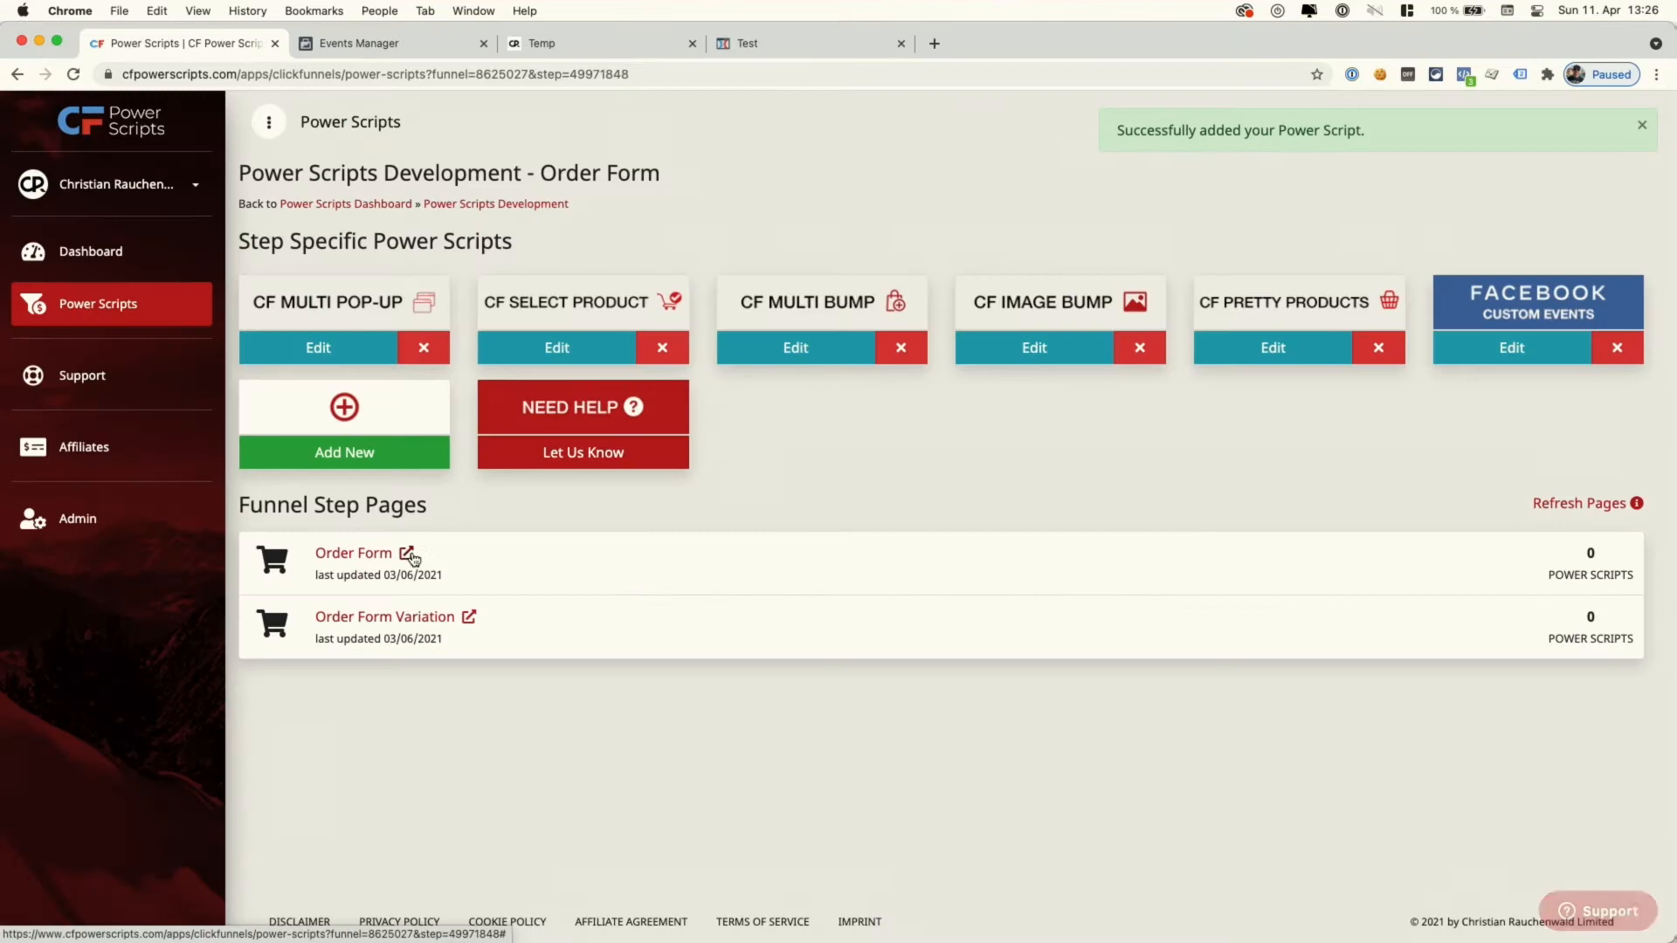
click(407, 553)
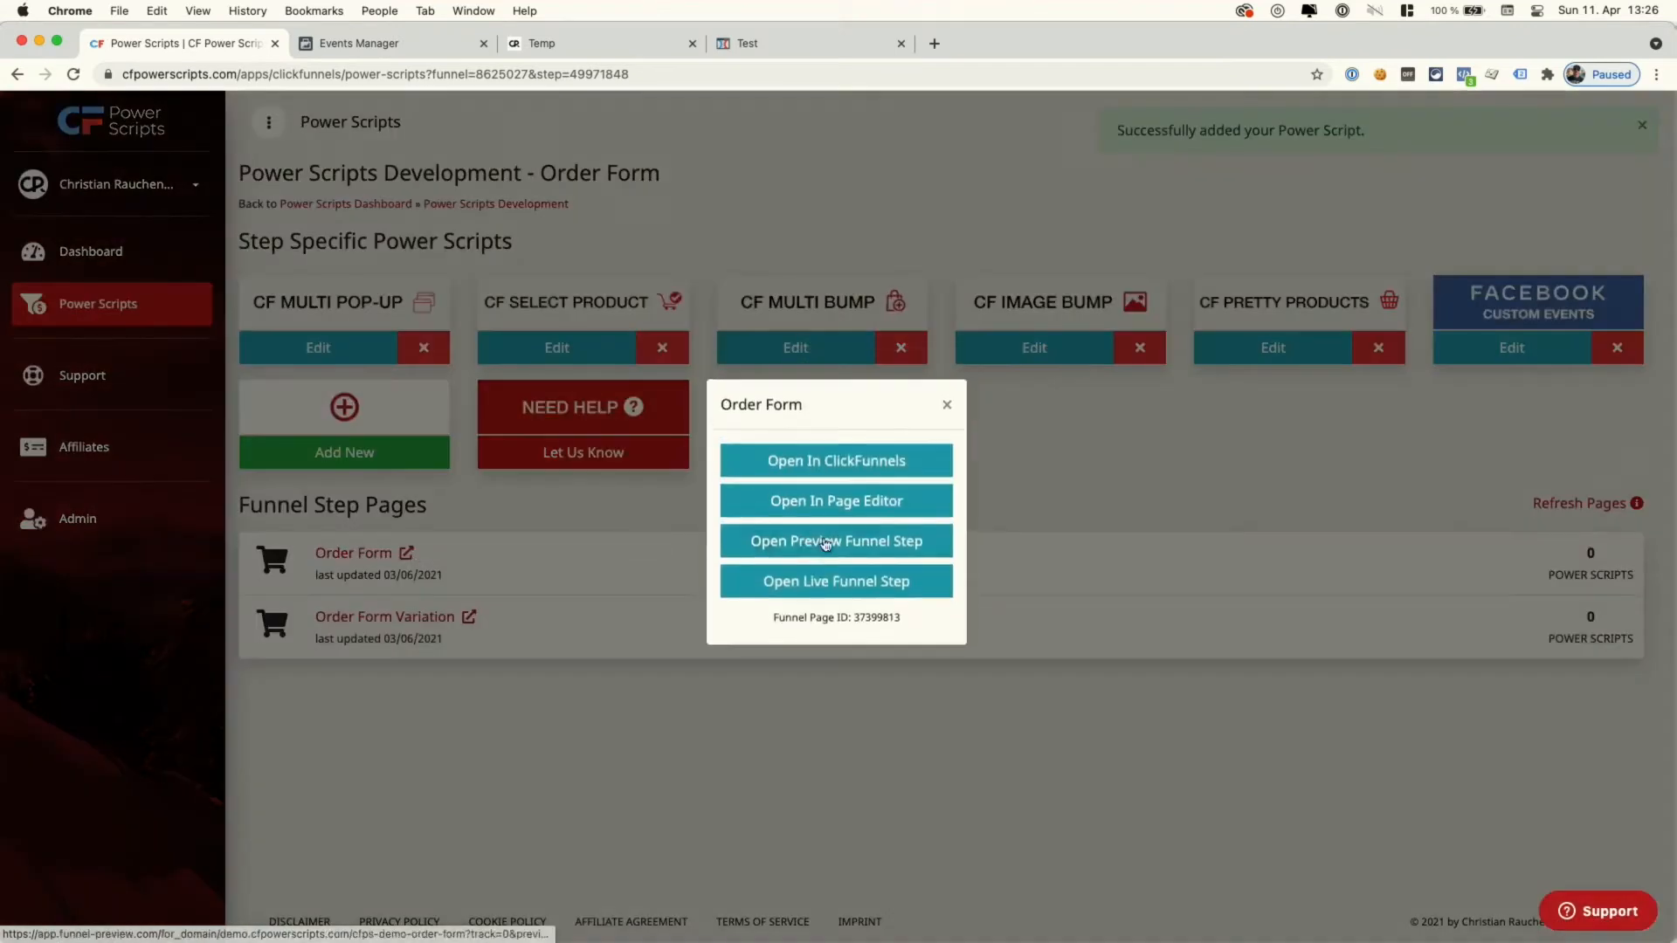
- Copy the live order form URL, clear the Test Events activity, and open the order form website
right_click(805, 592)
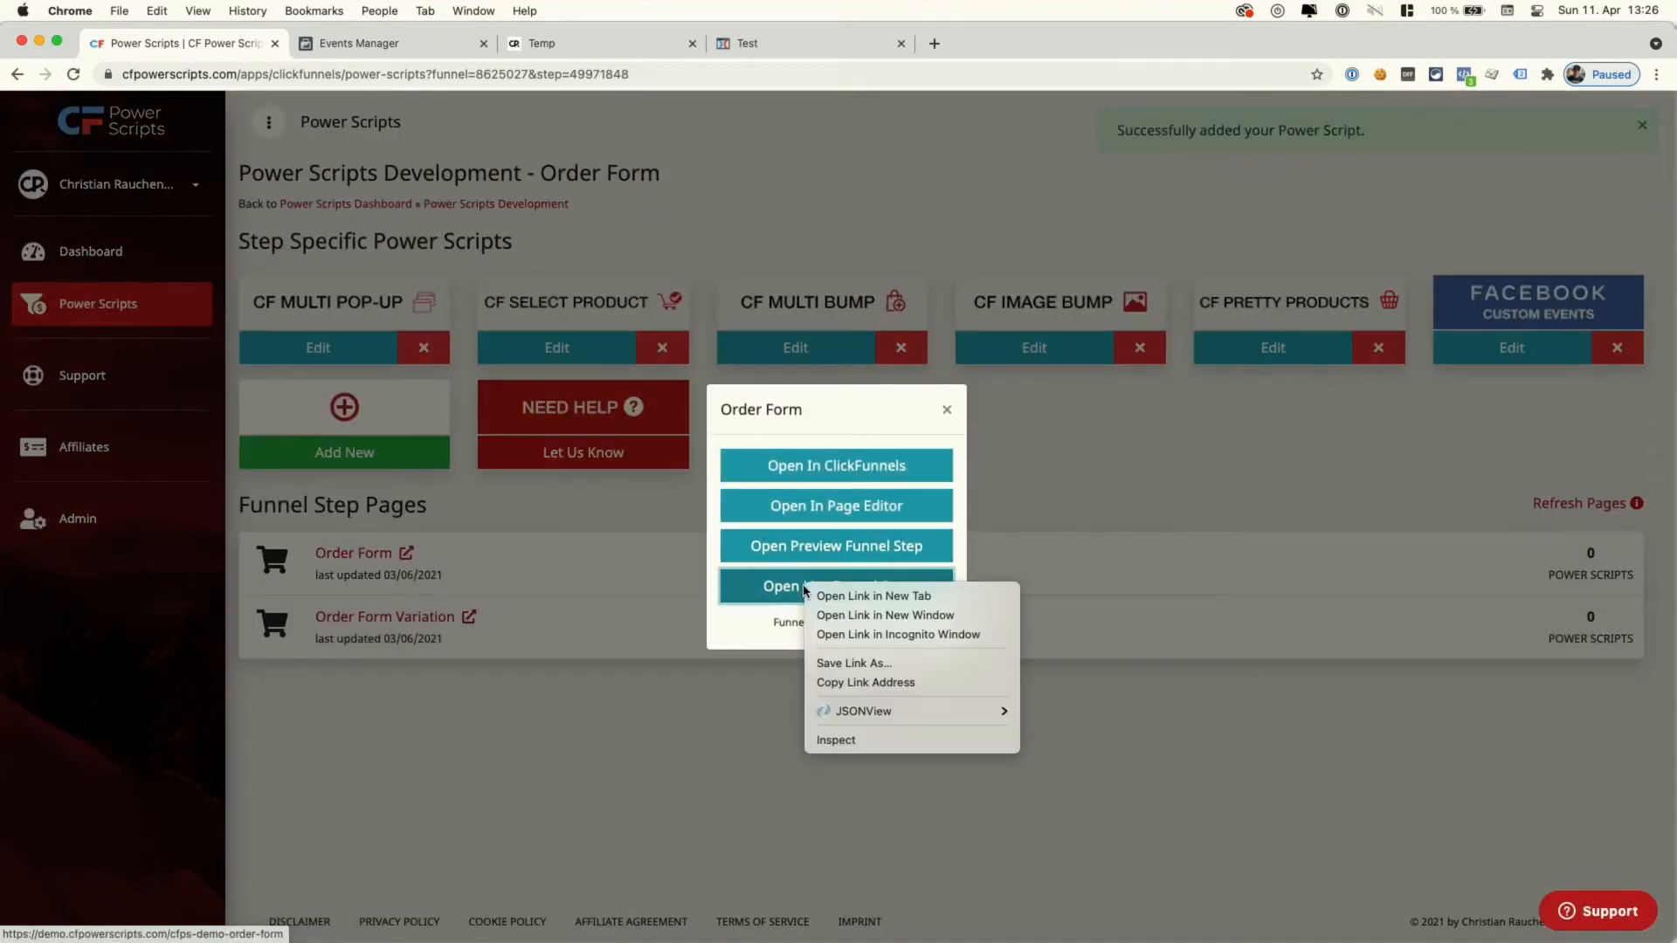
click(867, 689)
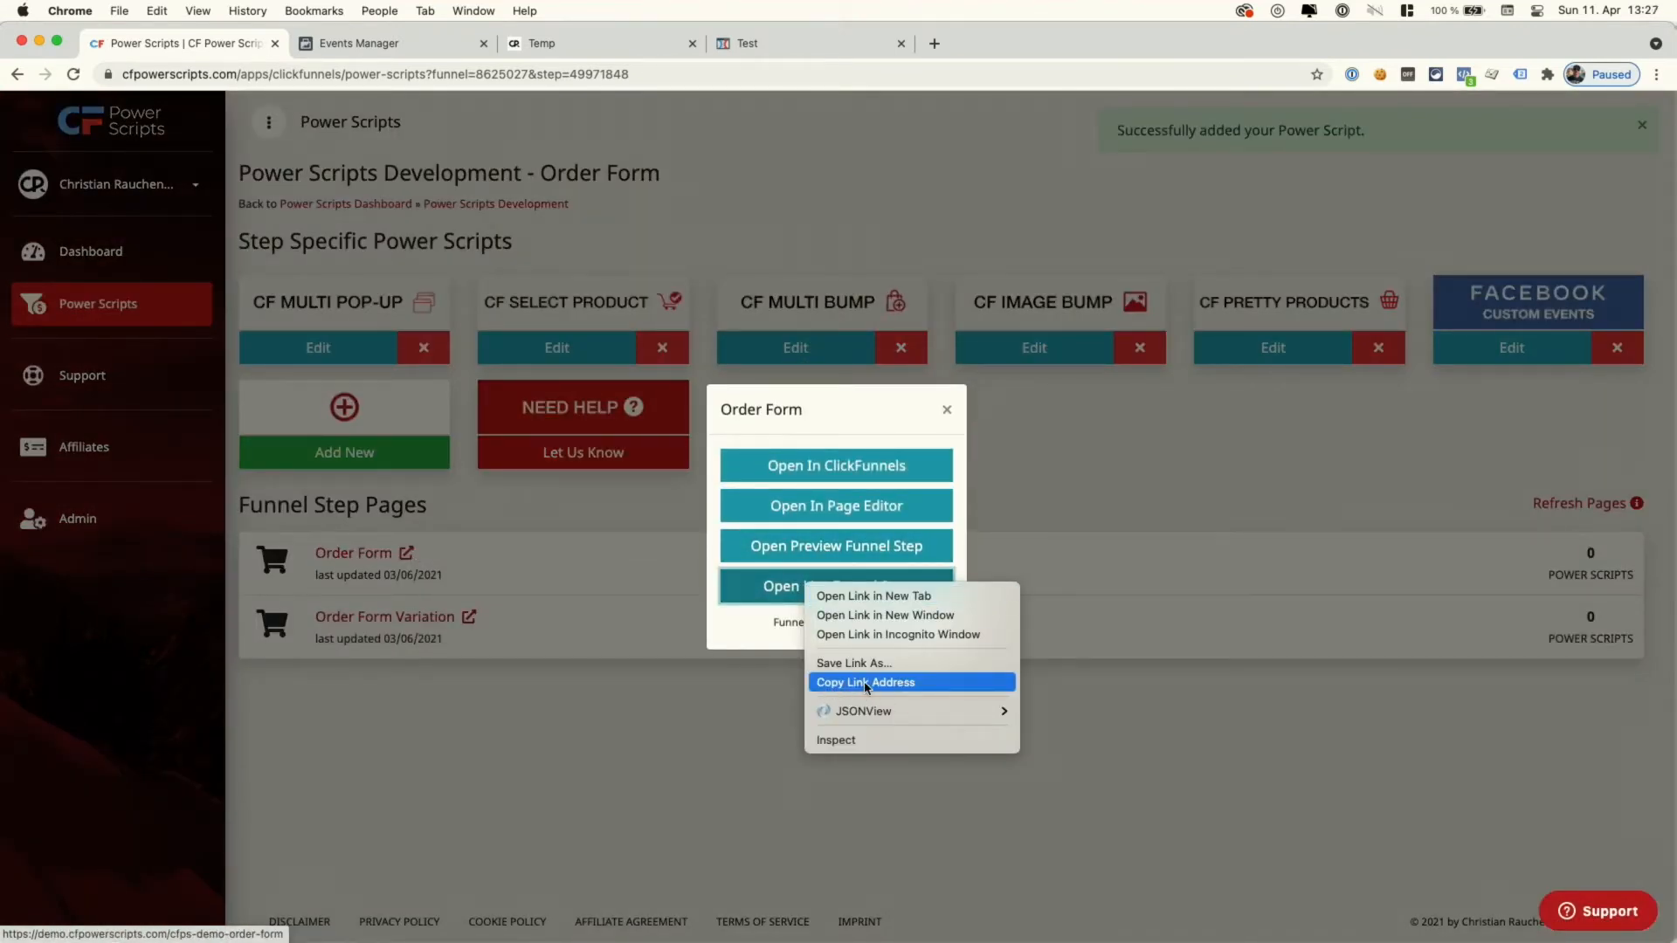
click(437, 47)
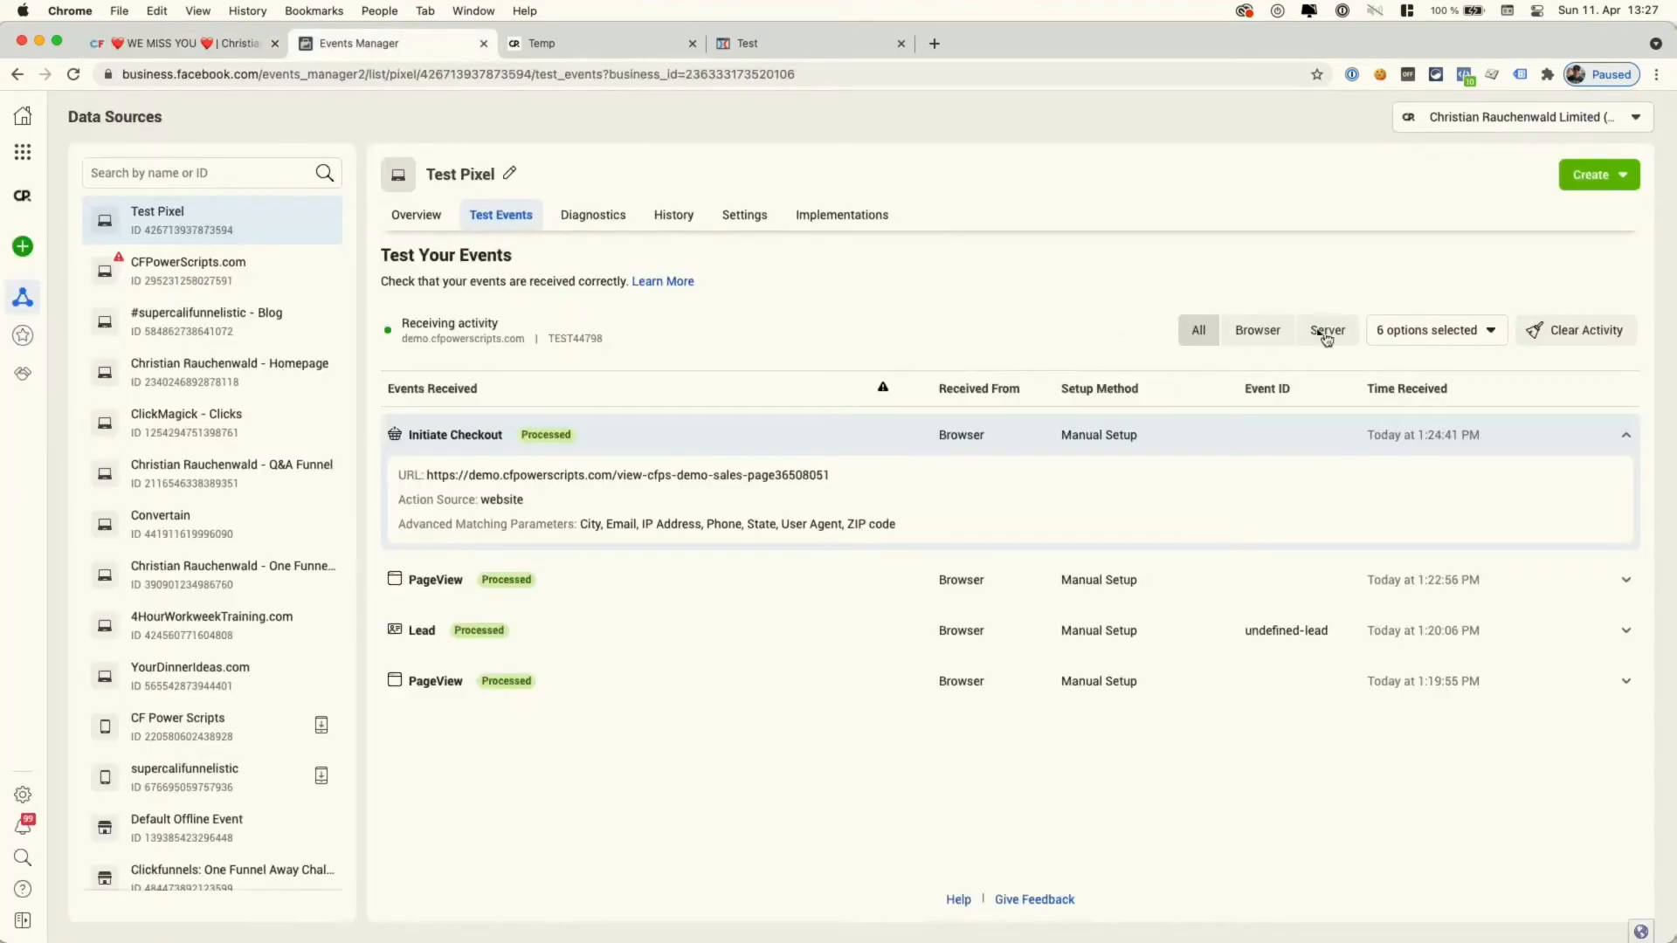
click(1559, 332)
click(1030, 437)
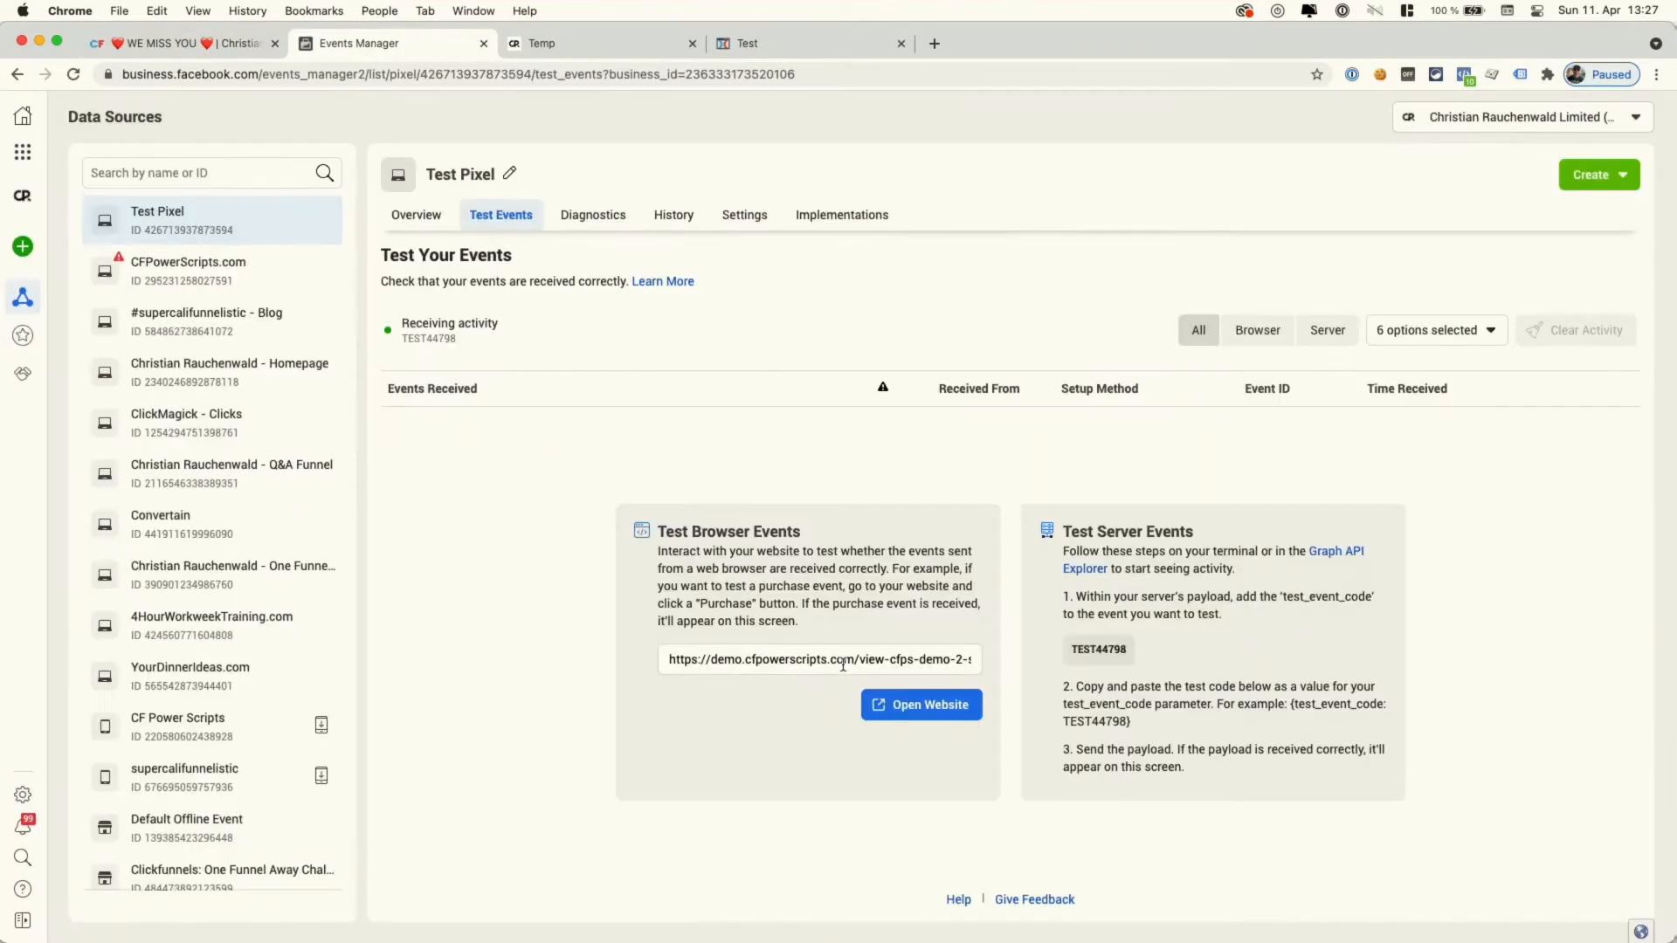
click(912, 706)
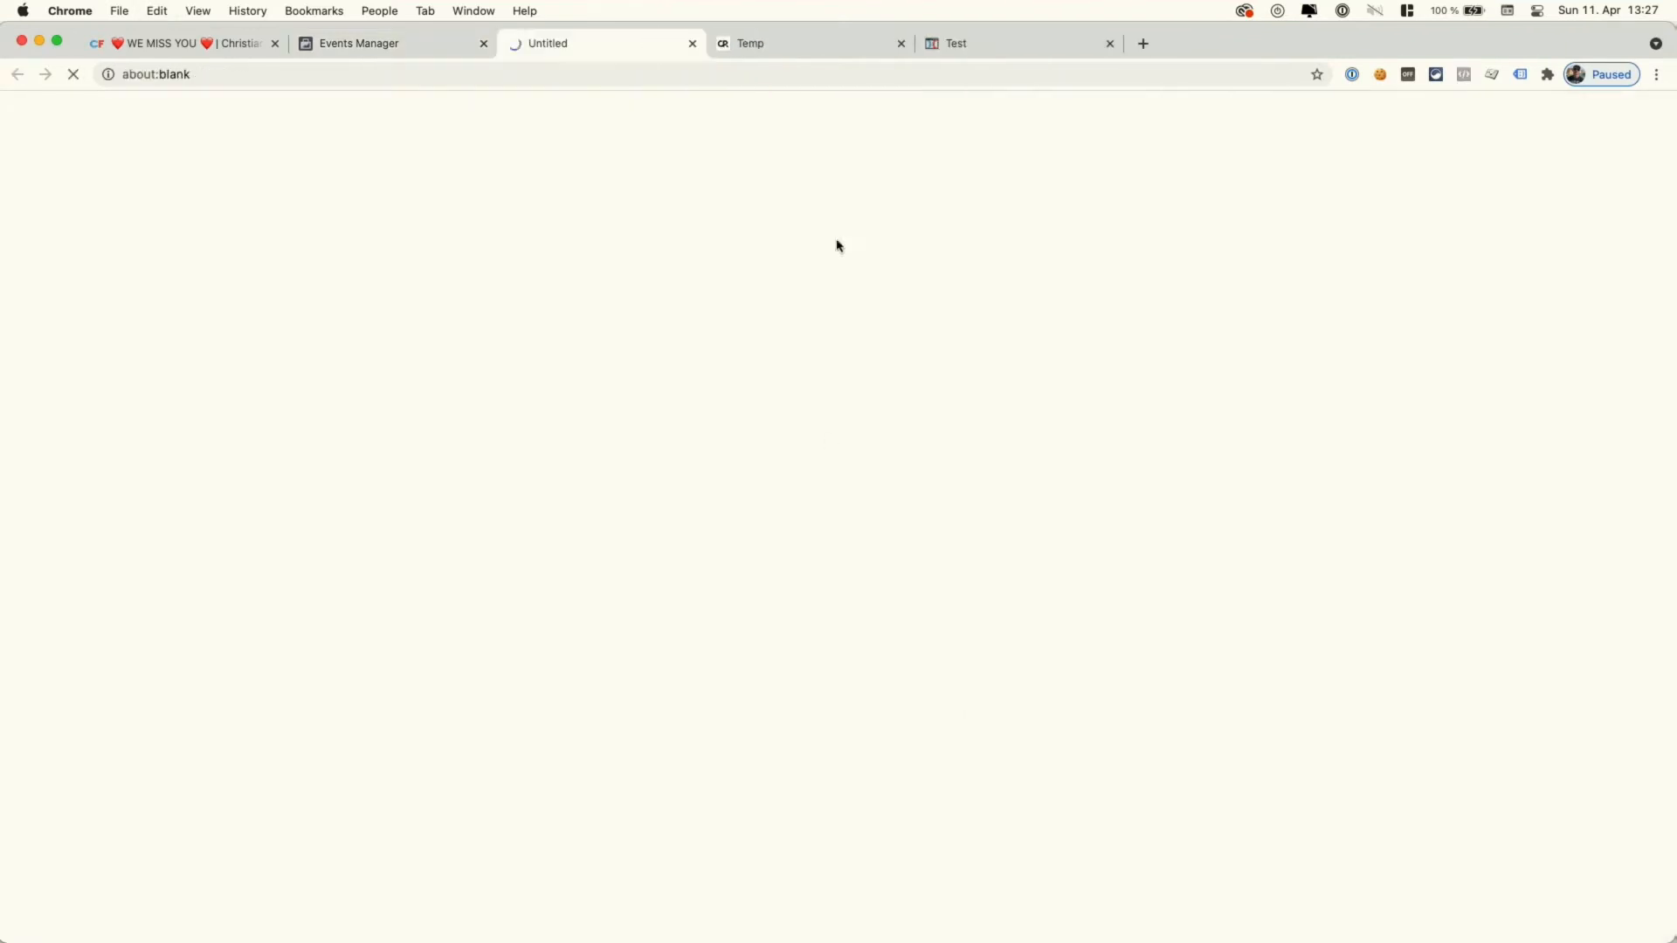
- Close the leftover Temp and Test tabs, confirming leaving the unsaved editor
click(900, 43)
click(900, 44)
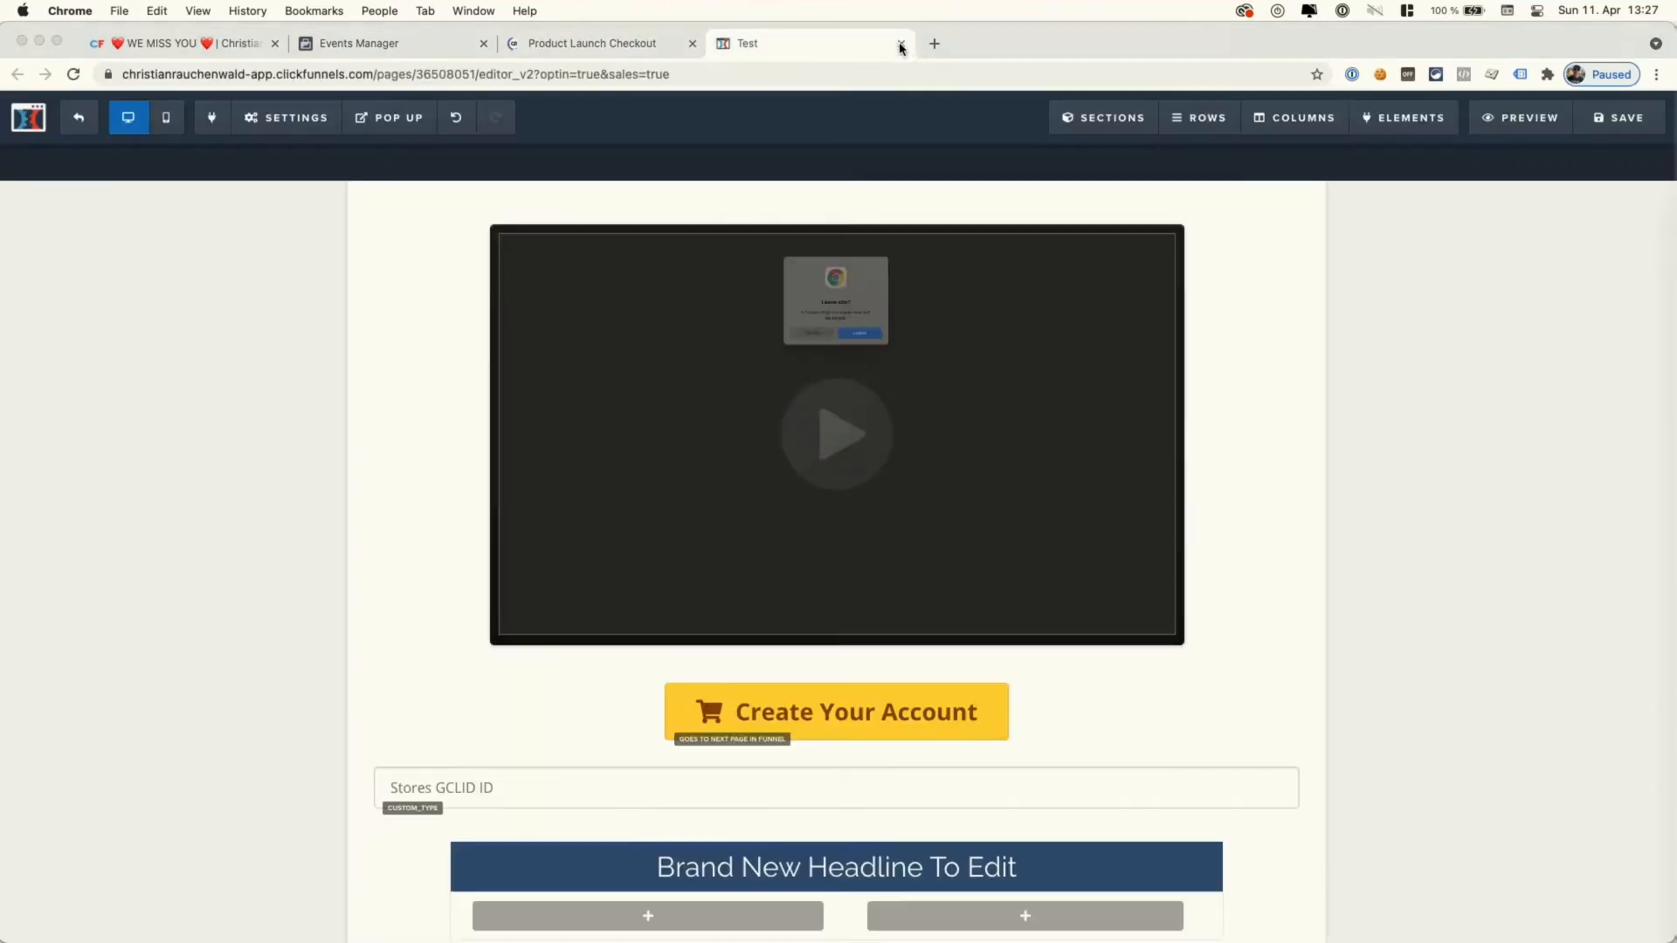
click(887, 370)
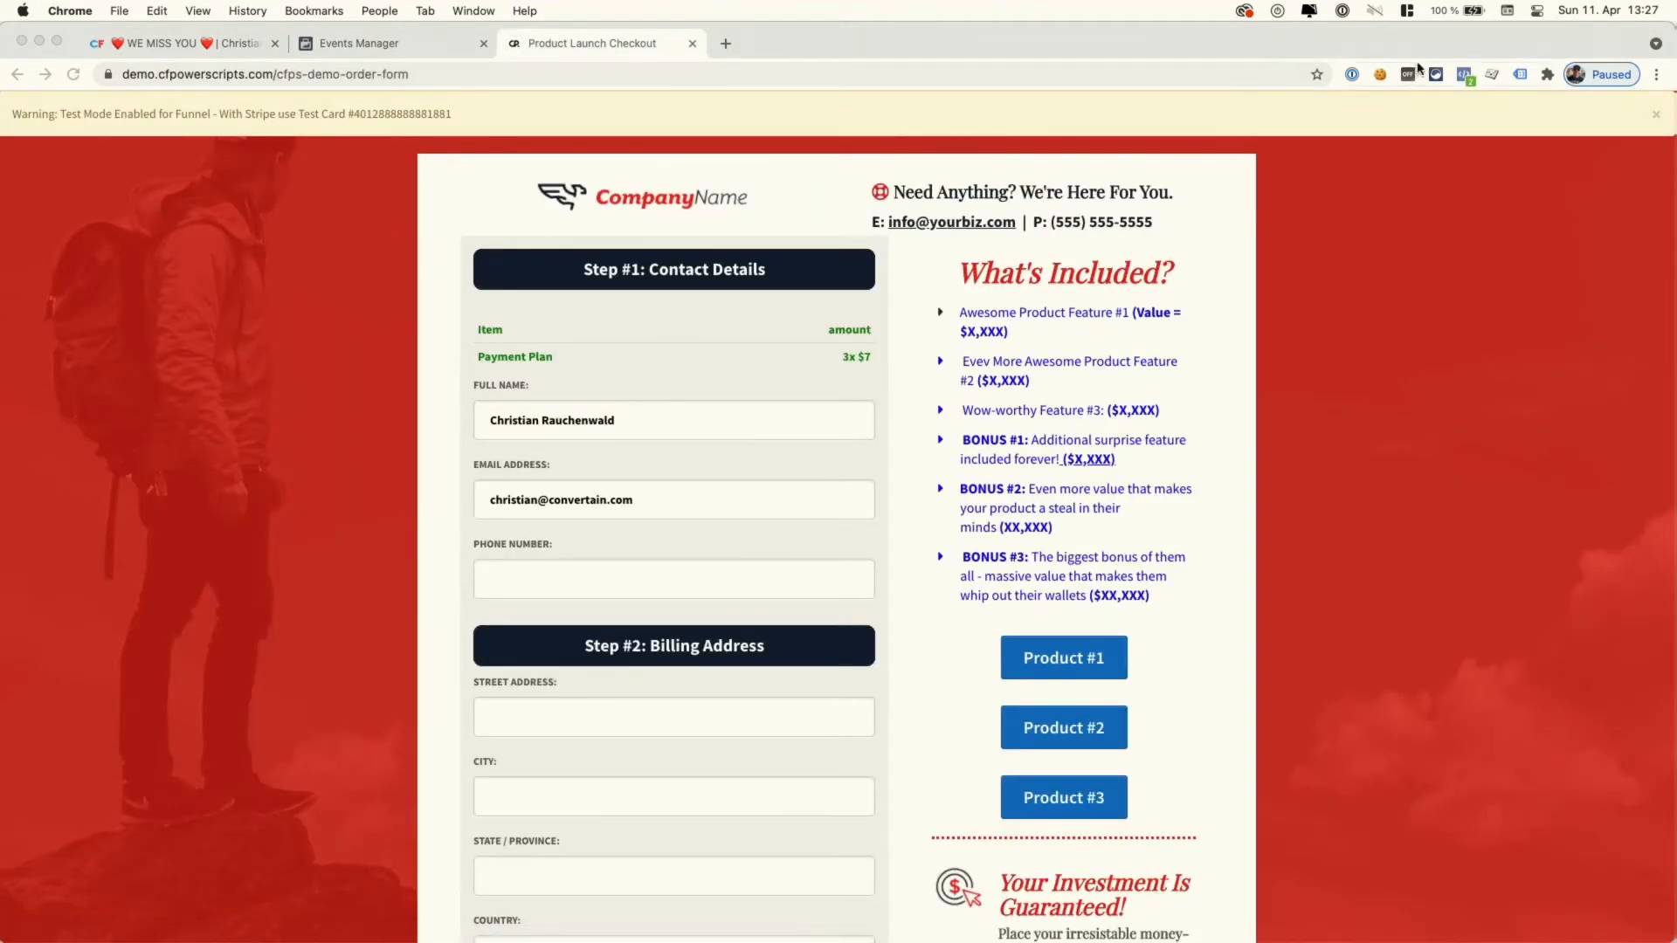
- Fill in the order form's phone field and confirm InitiateCheckout fires with value 0.01 USD
click(1463, 74)
click(887, 453)
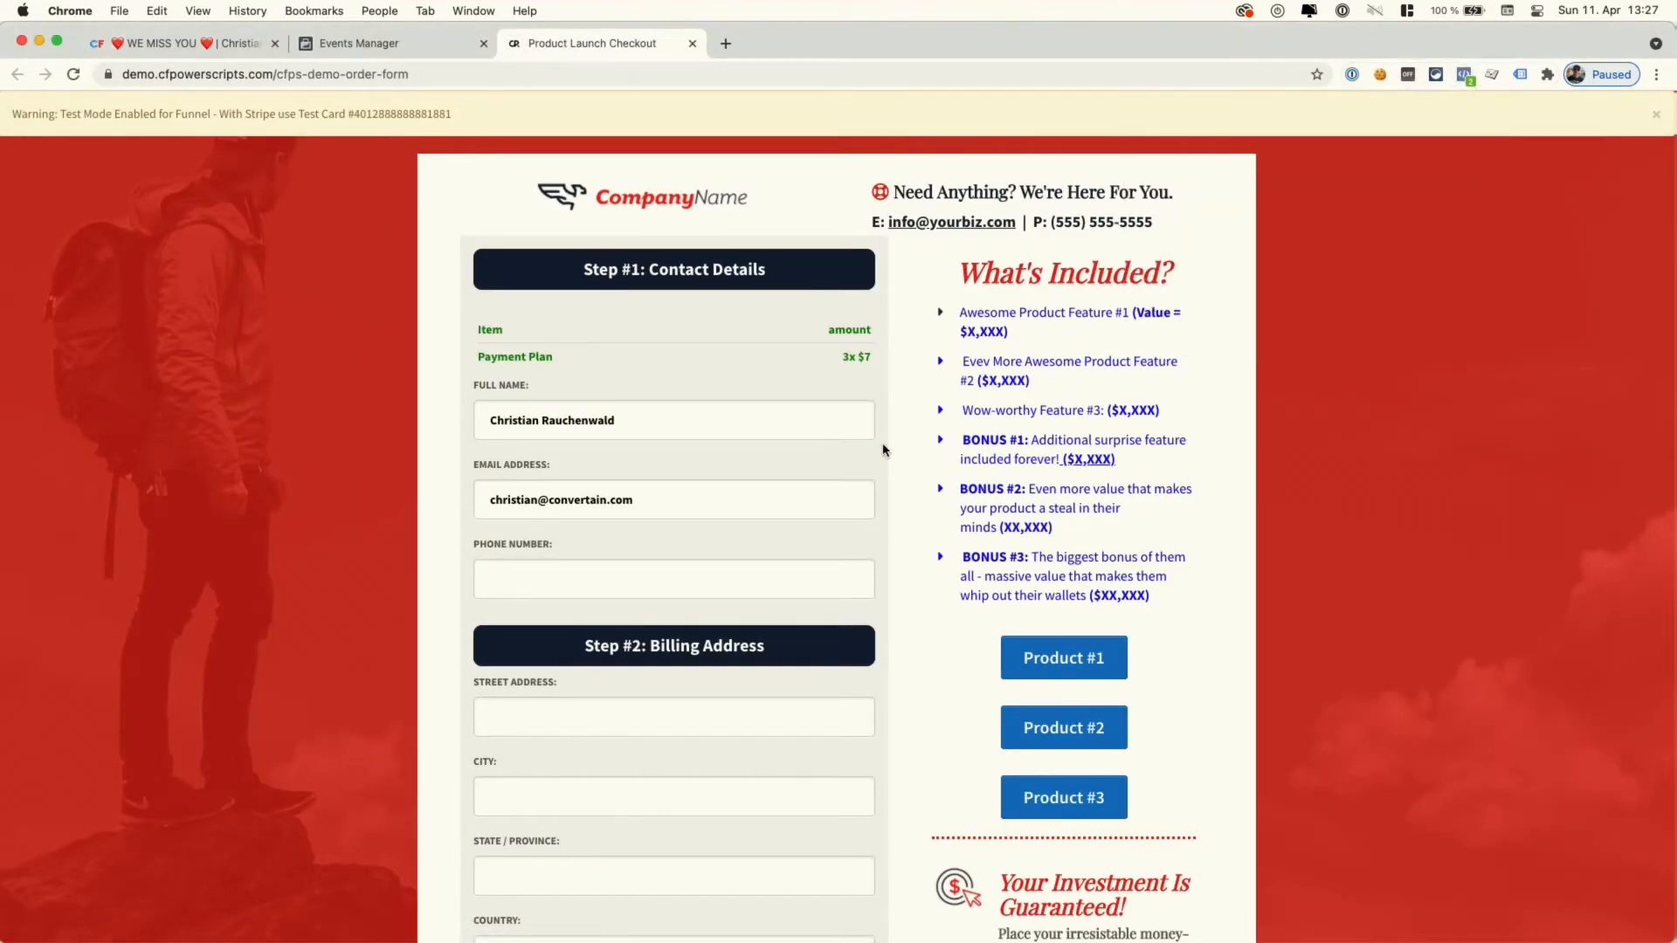
scroll(886, 449, down, 3)
click(696, 452)
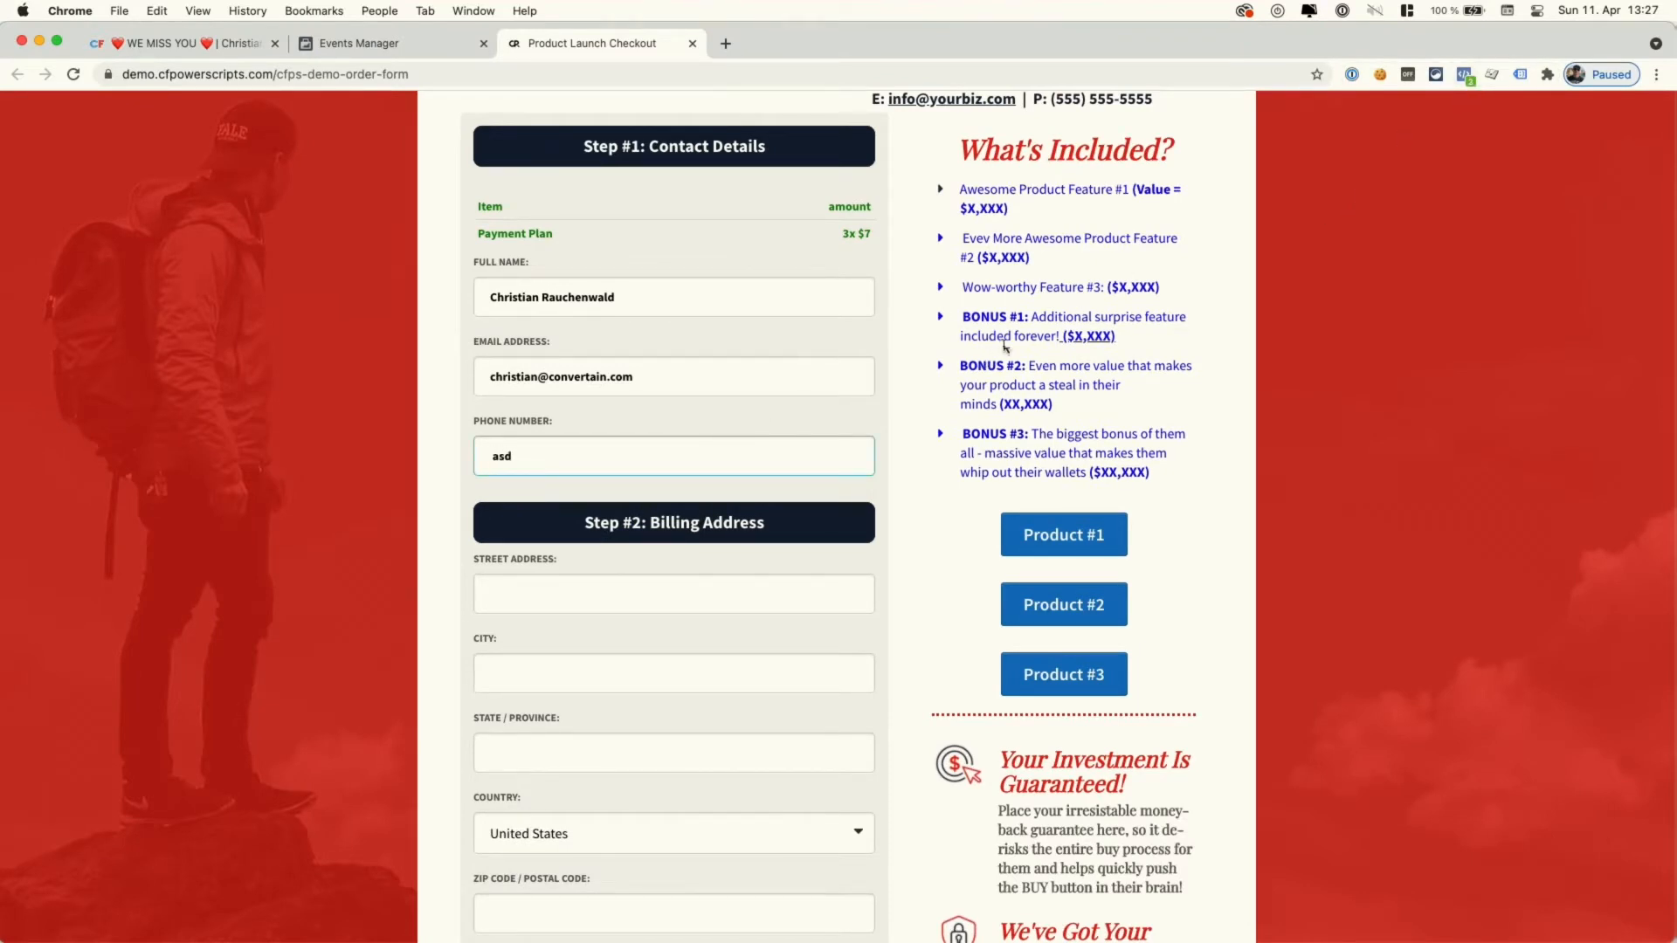
click(1464, 75)
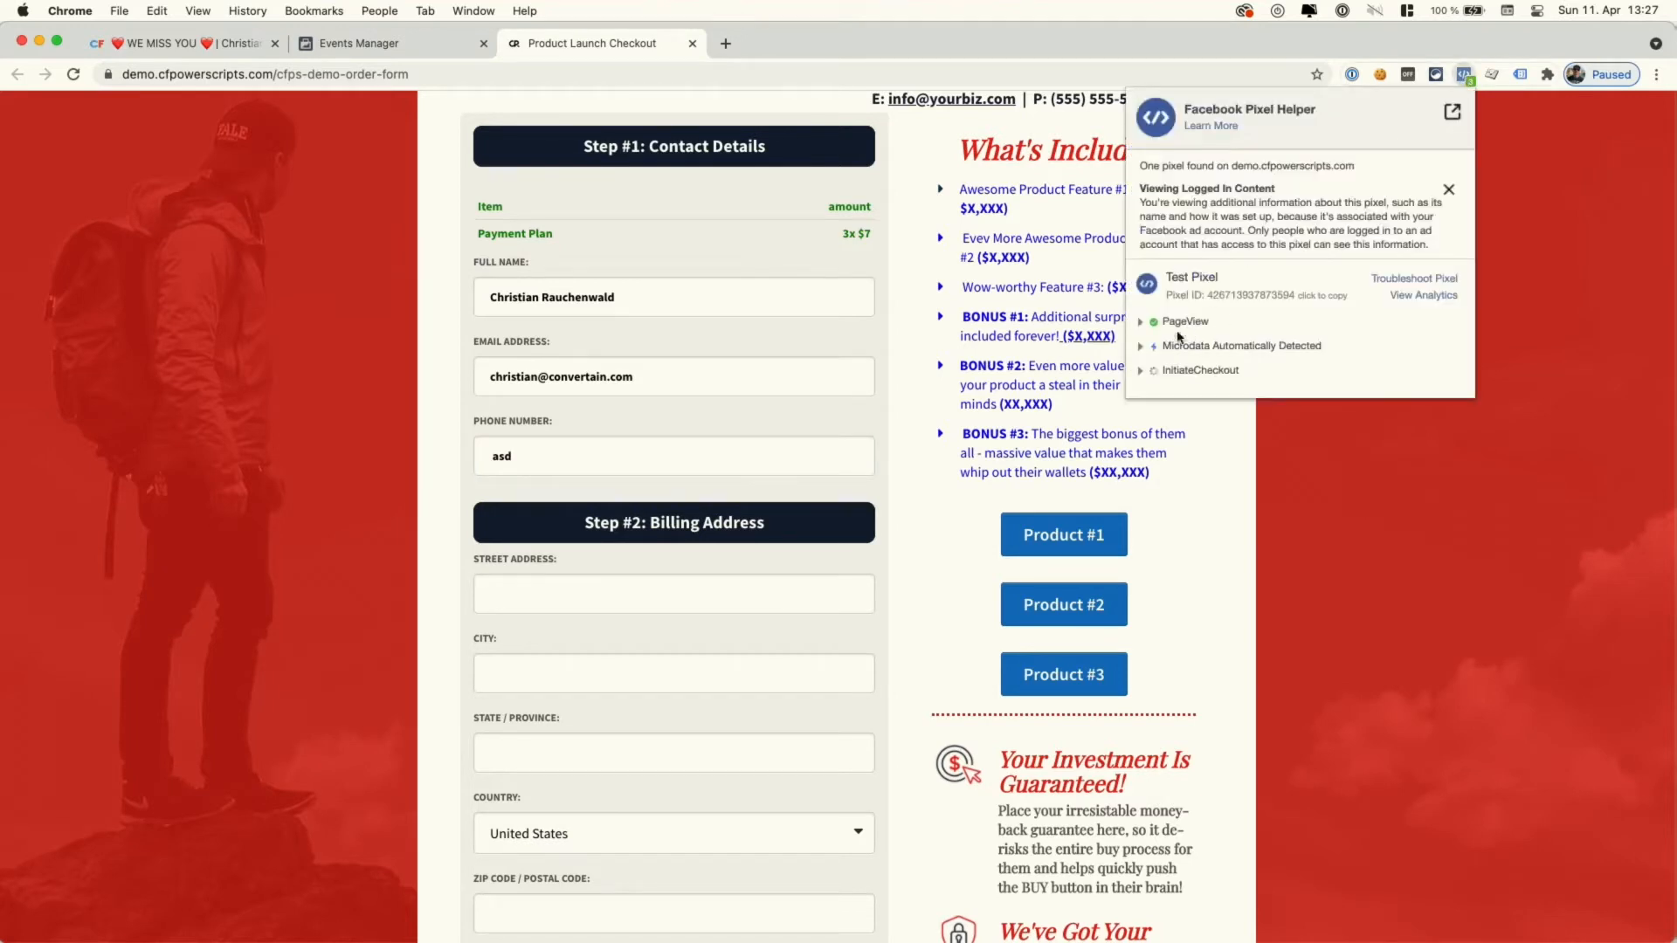
click(1144, 378)
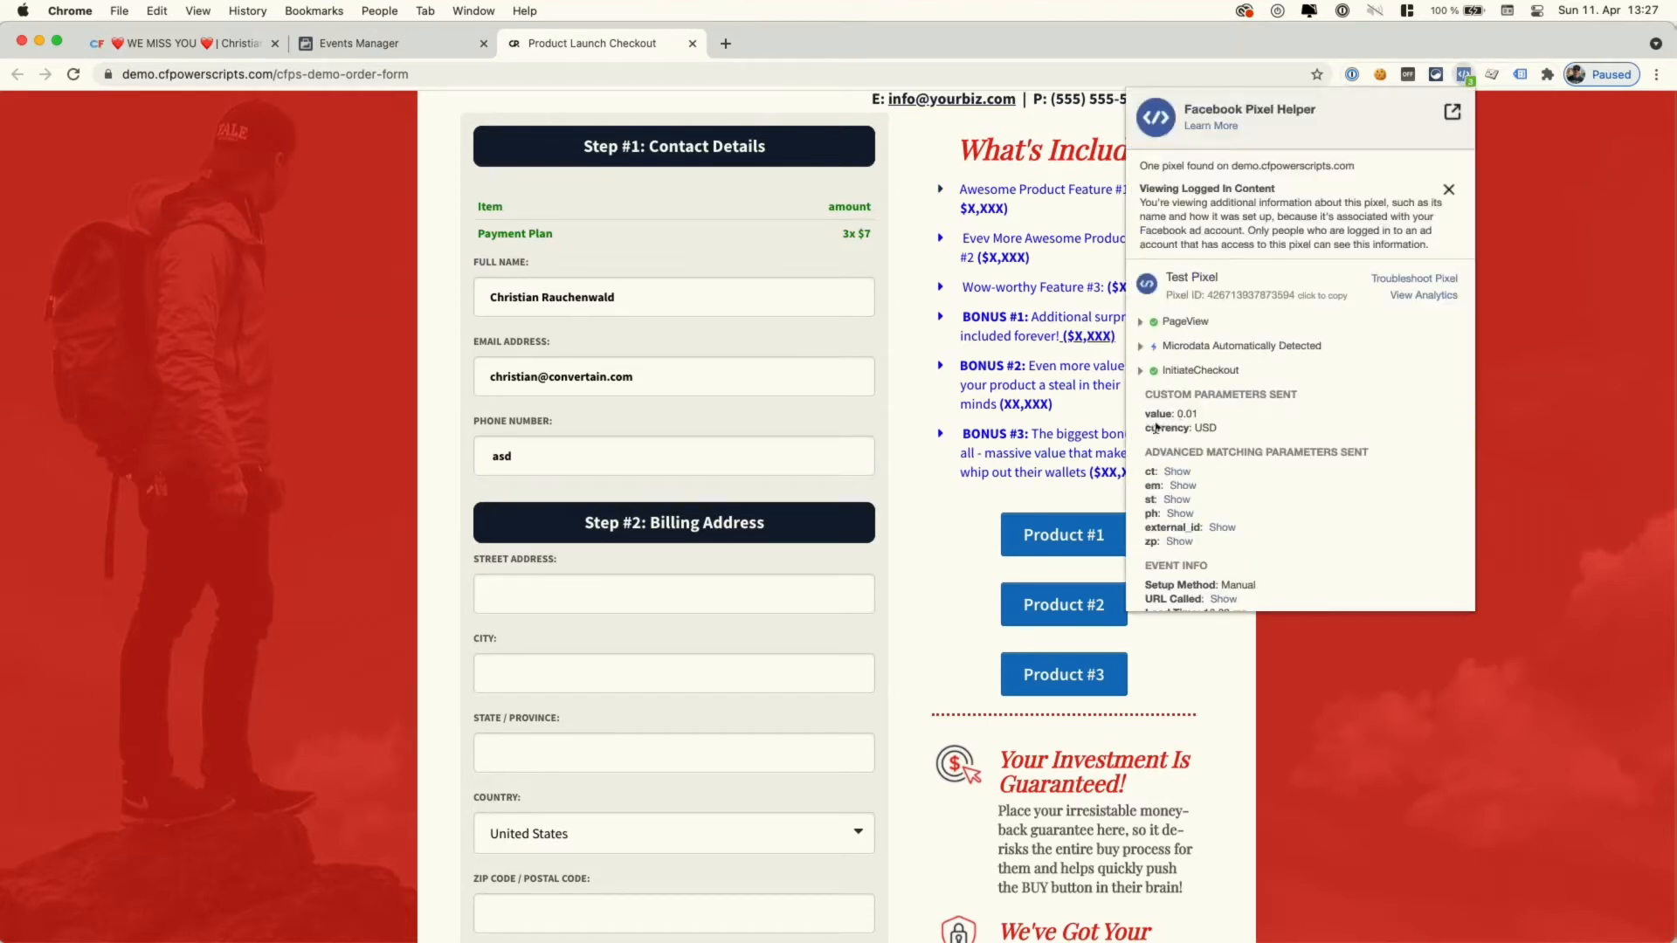
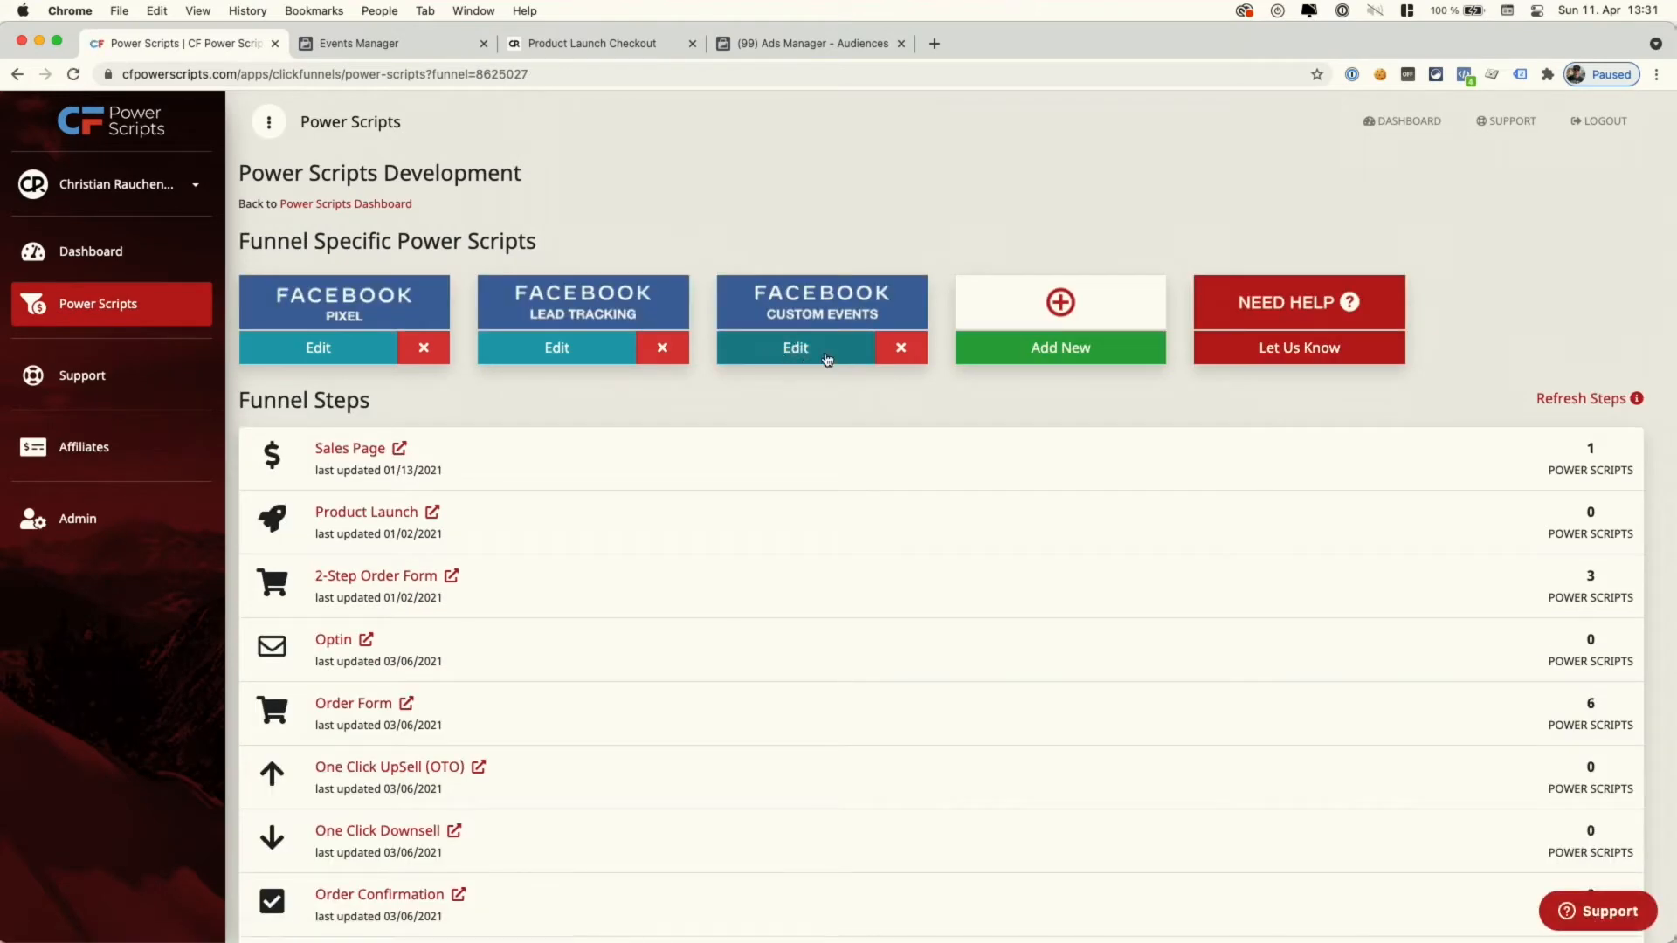
click(826, 359)
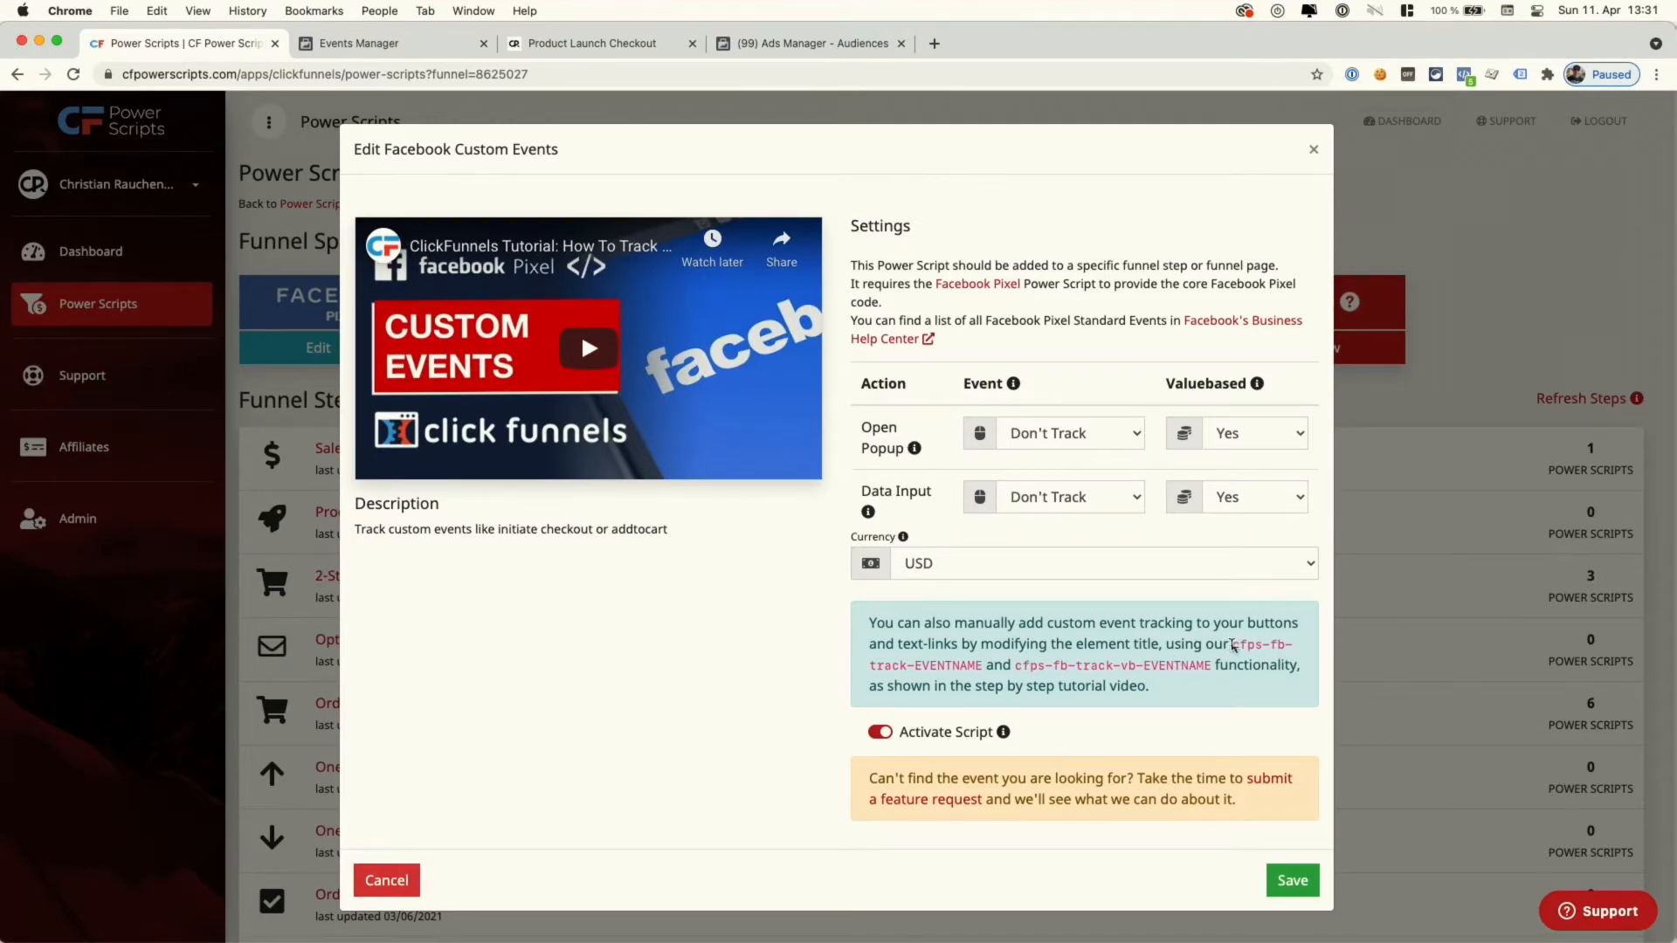
drag(1231, 645, 1203, 667)
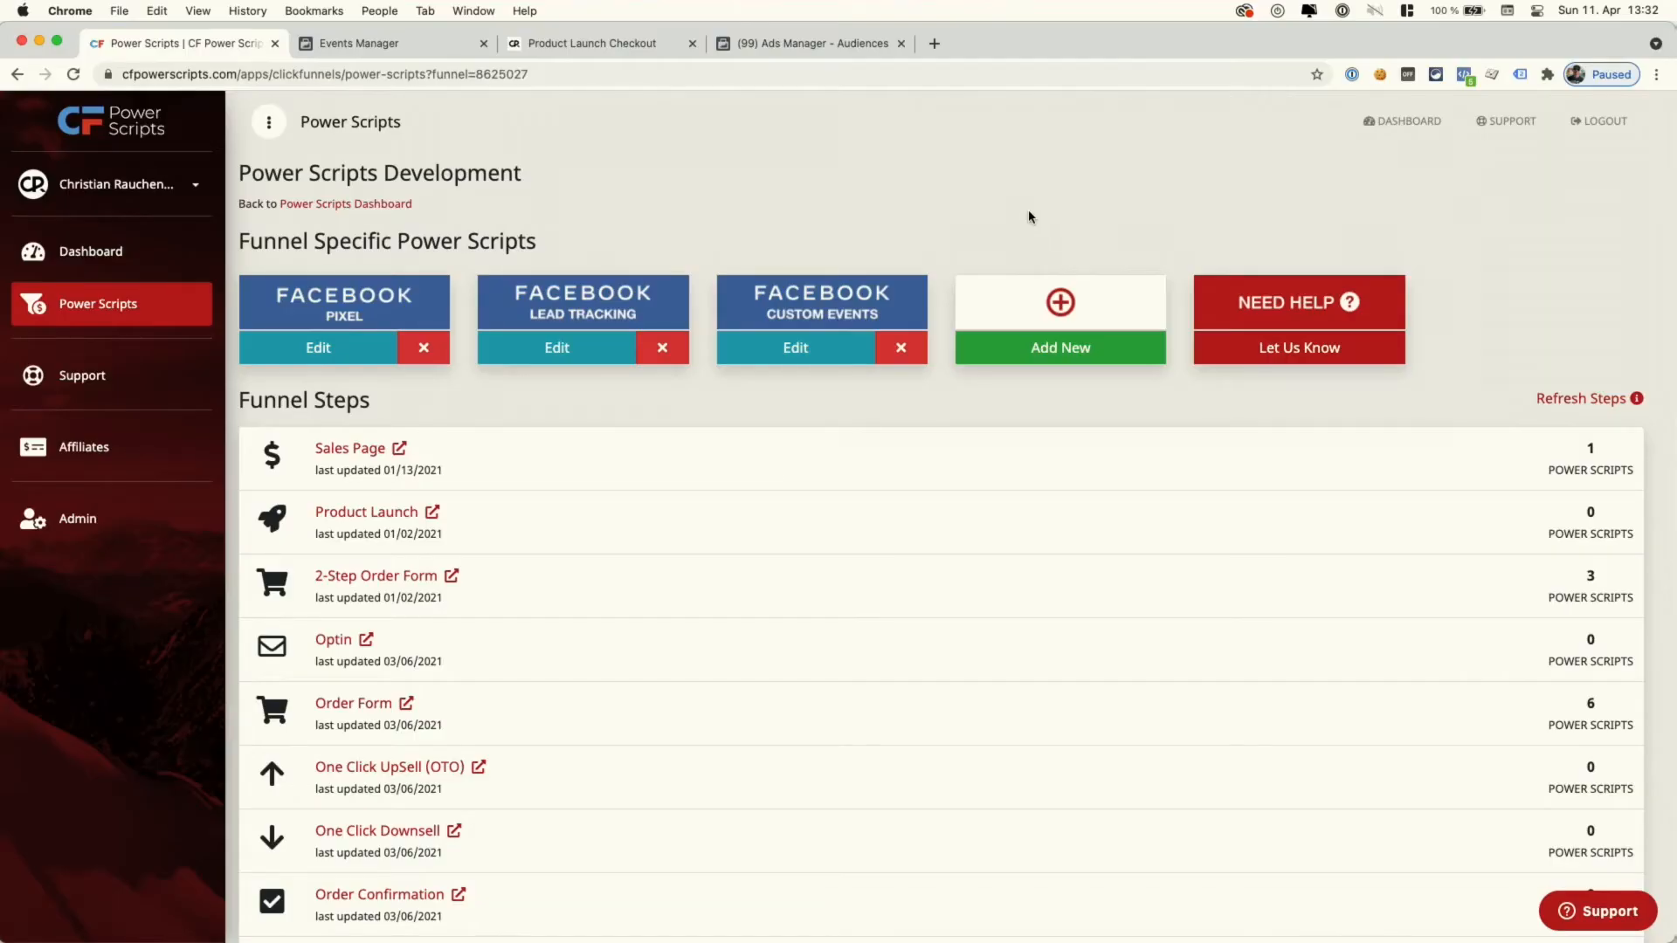
- Add the Facebook Conversion Tracking power script with Track Location set to Next Step
click(1056, 362)
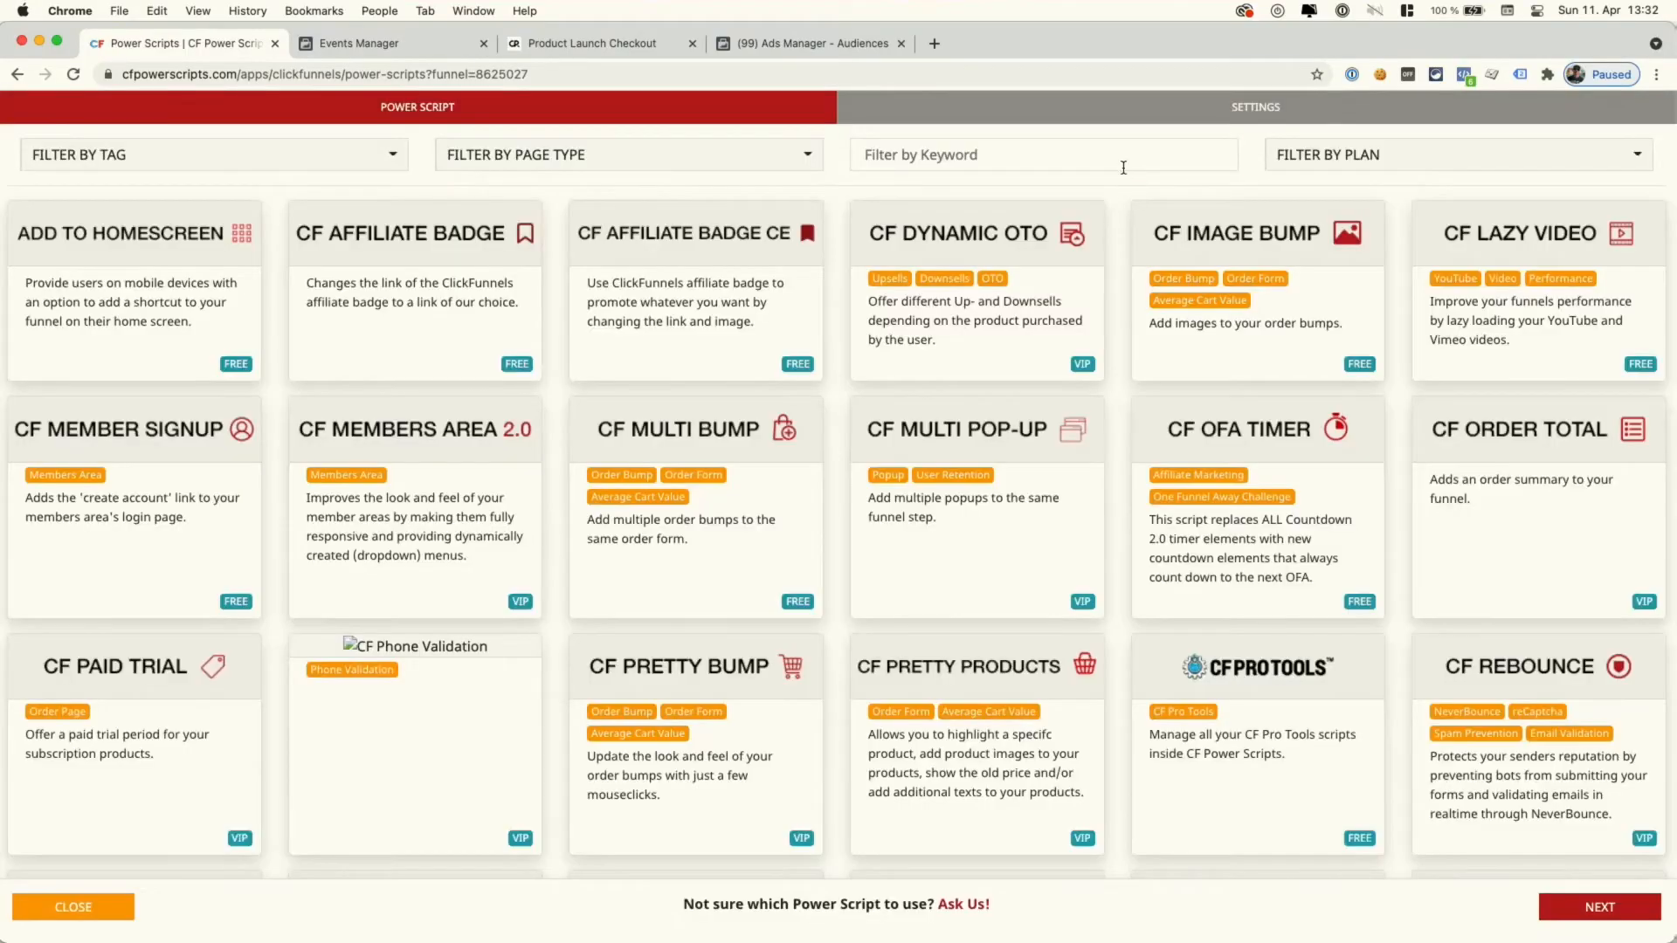
click(1123, 166)
text(face)
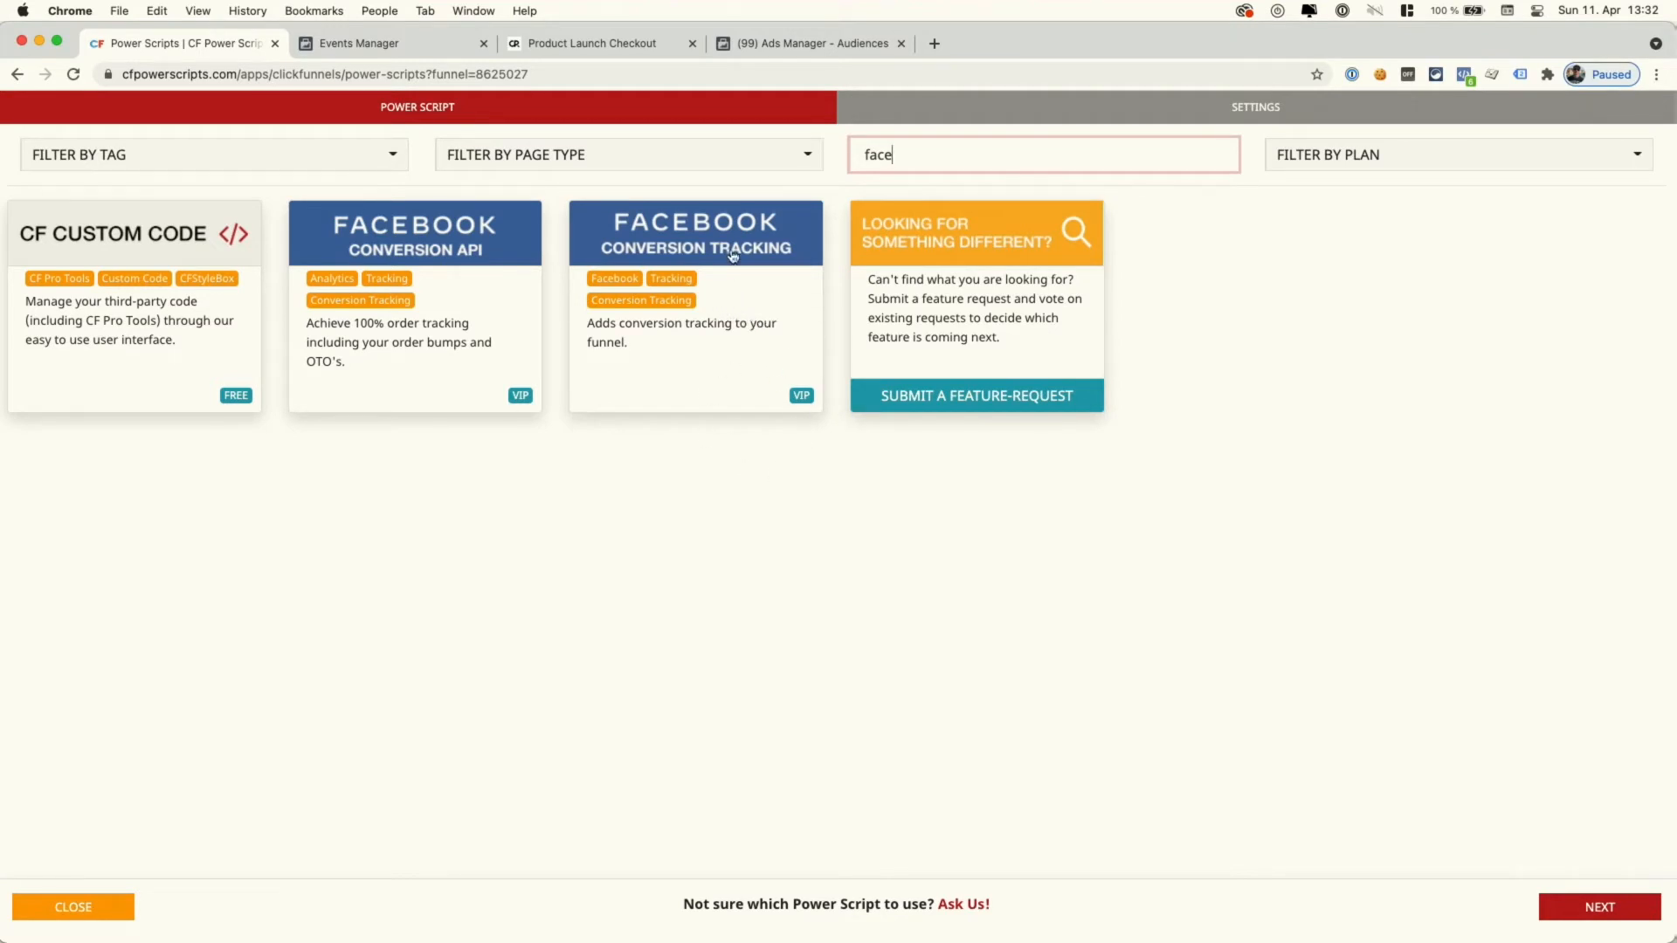
click(730, 306)
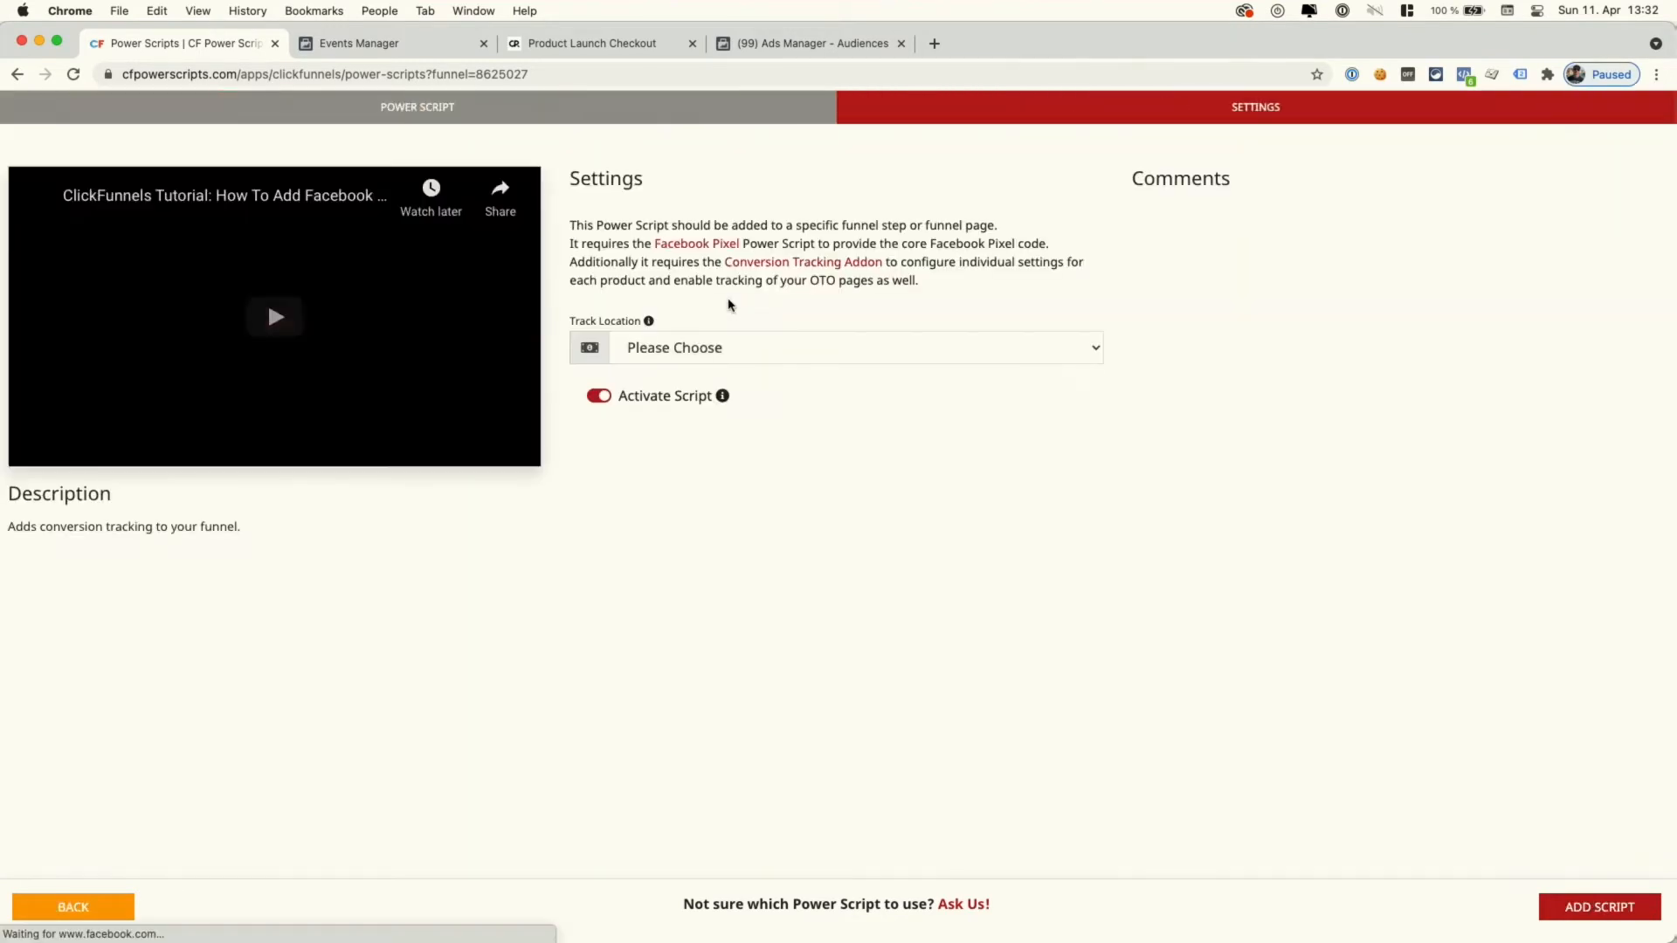
click(710, 349)
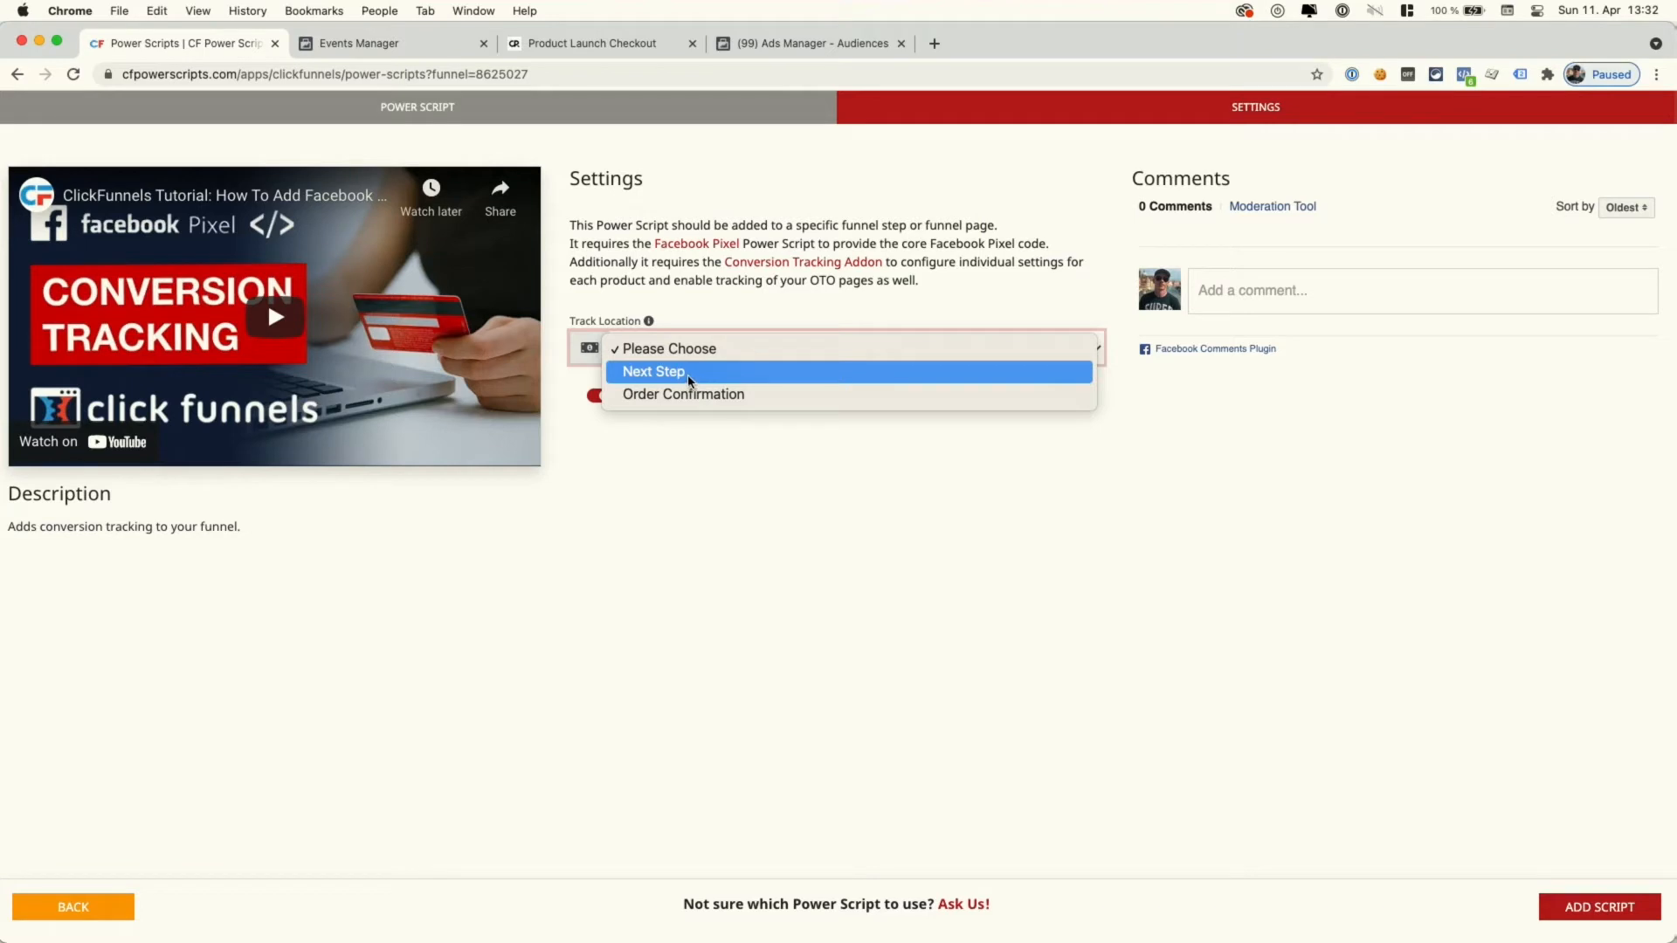
click(666, 374)
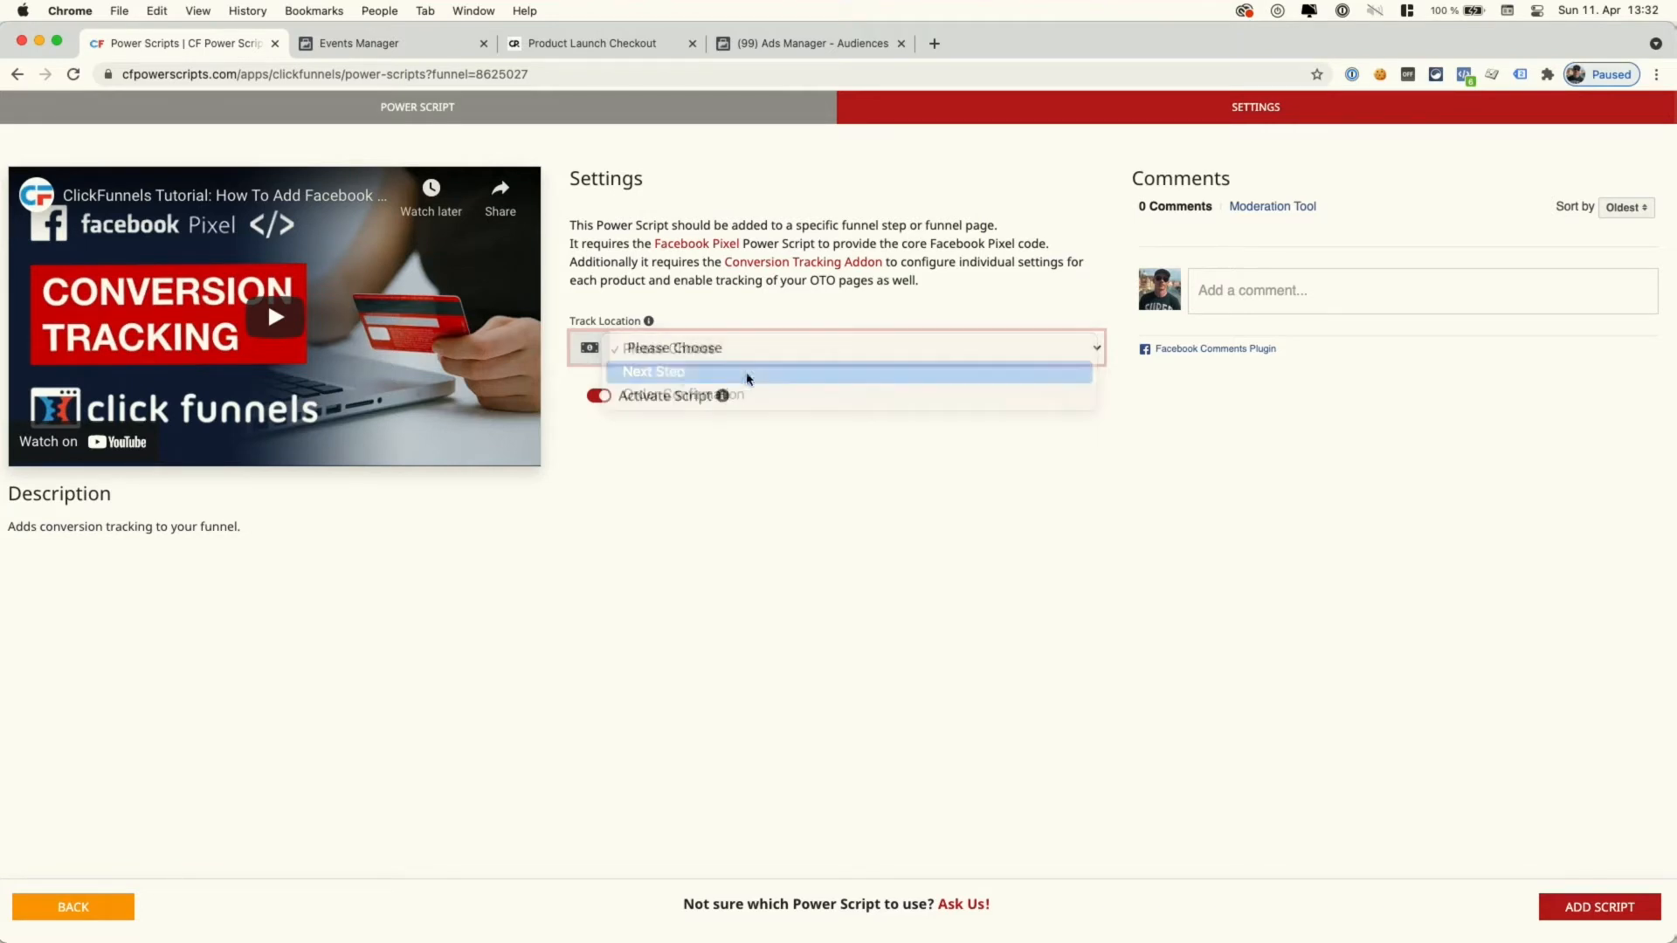
click(1611, 915)
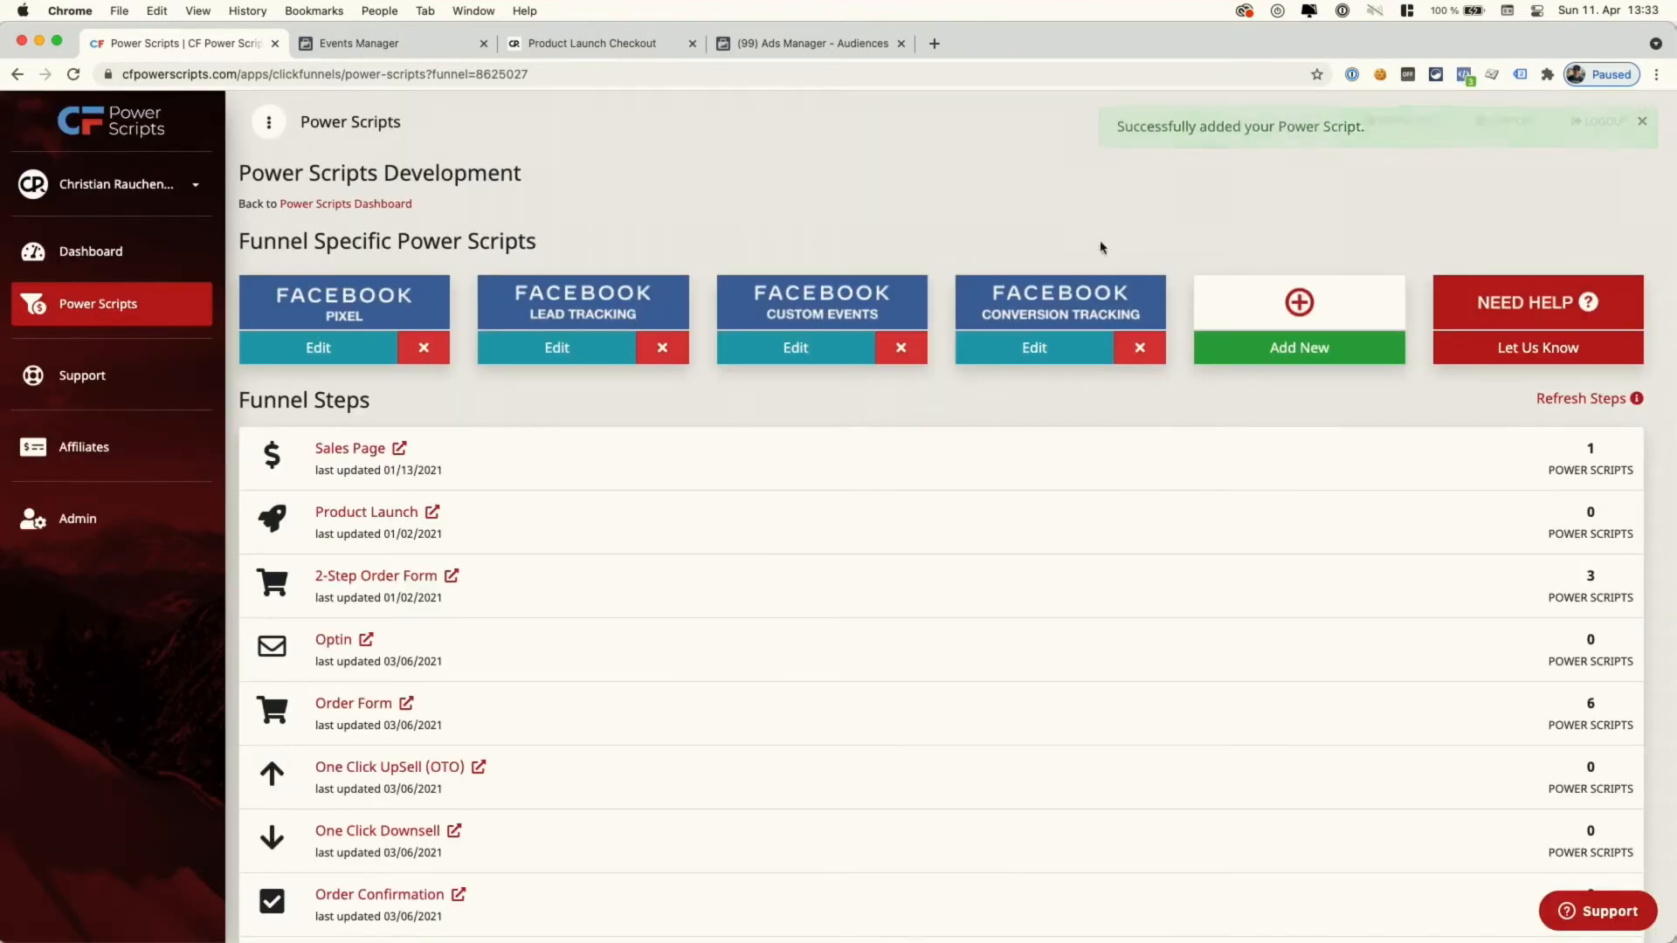
scroll(1008, 417, down, 3)
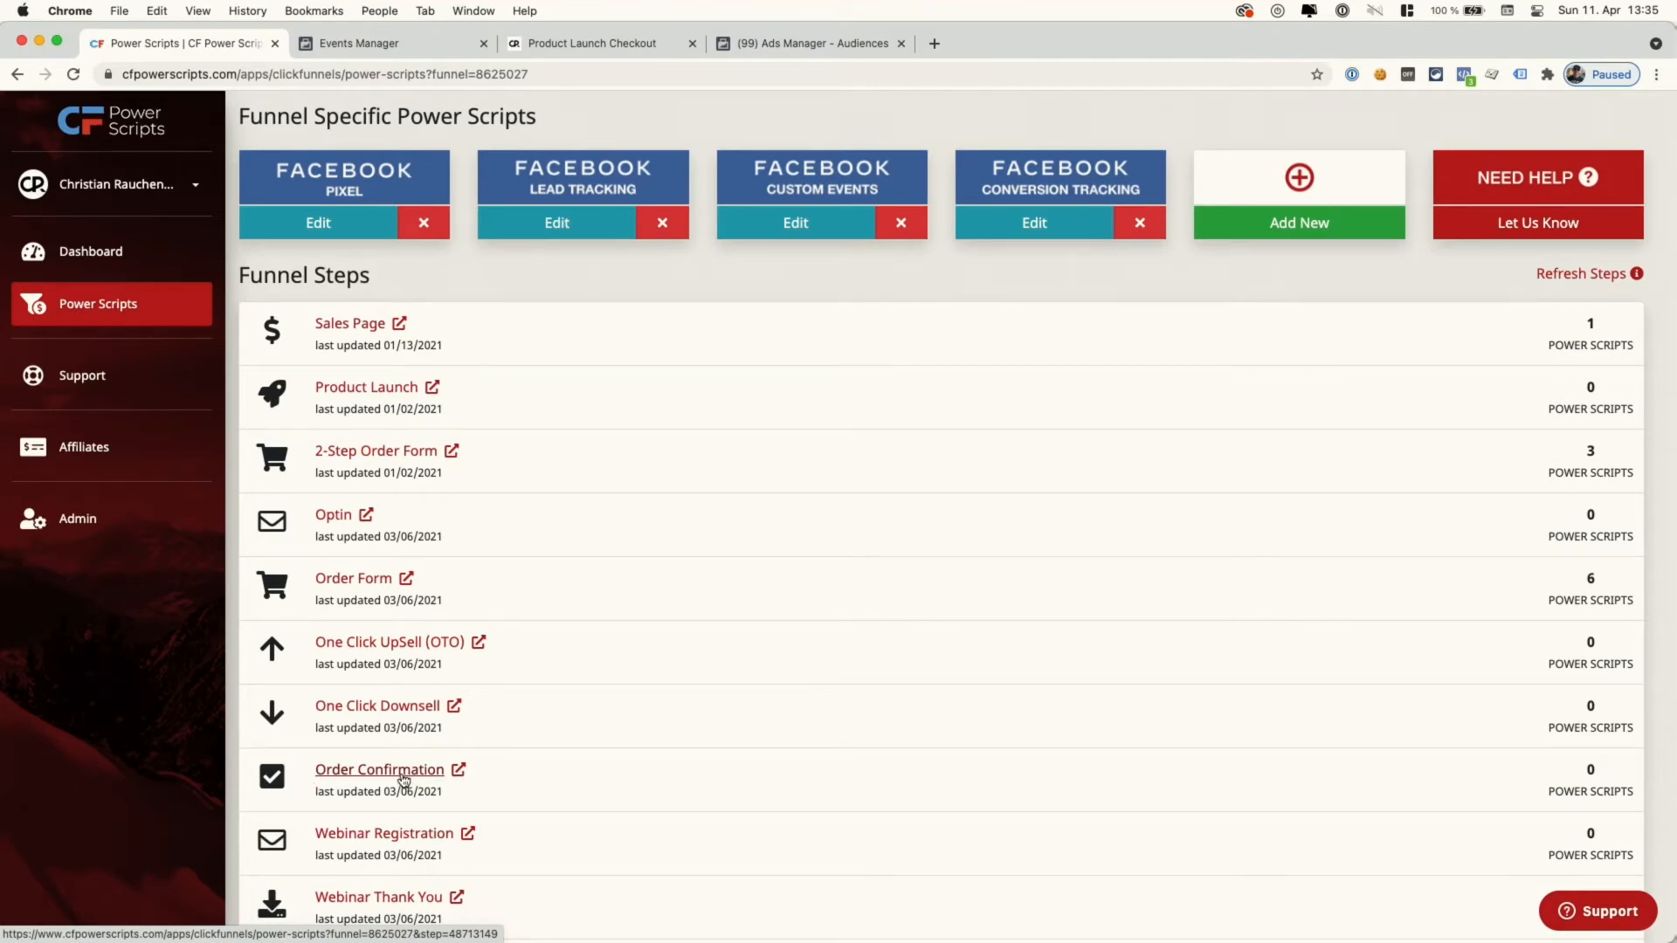
- Open the Order Confirmation step in ClickFunnels and review its overview
click(459, 772)
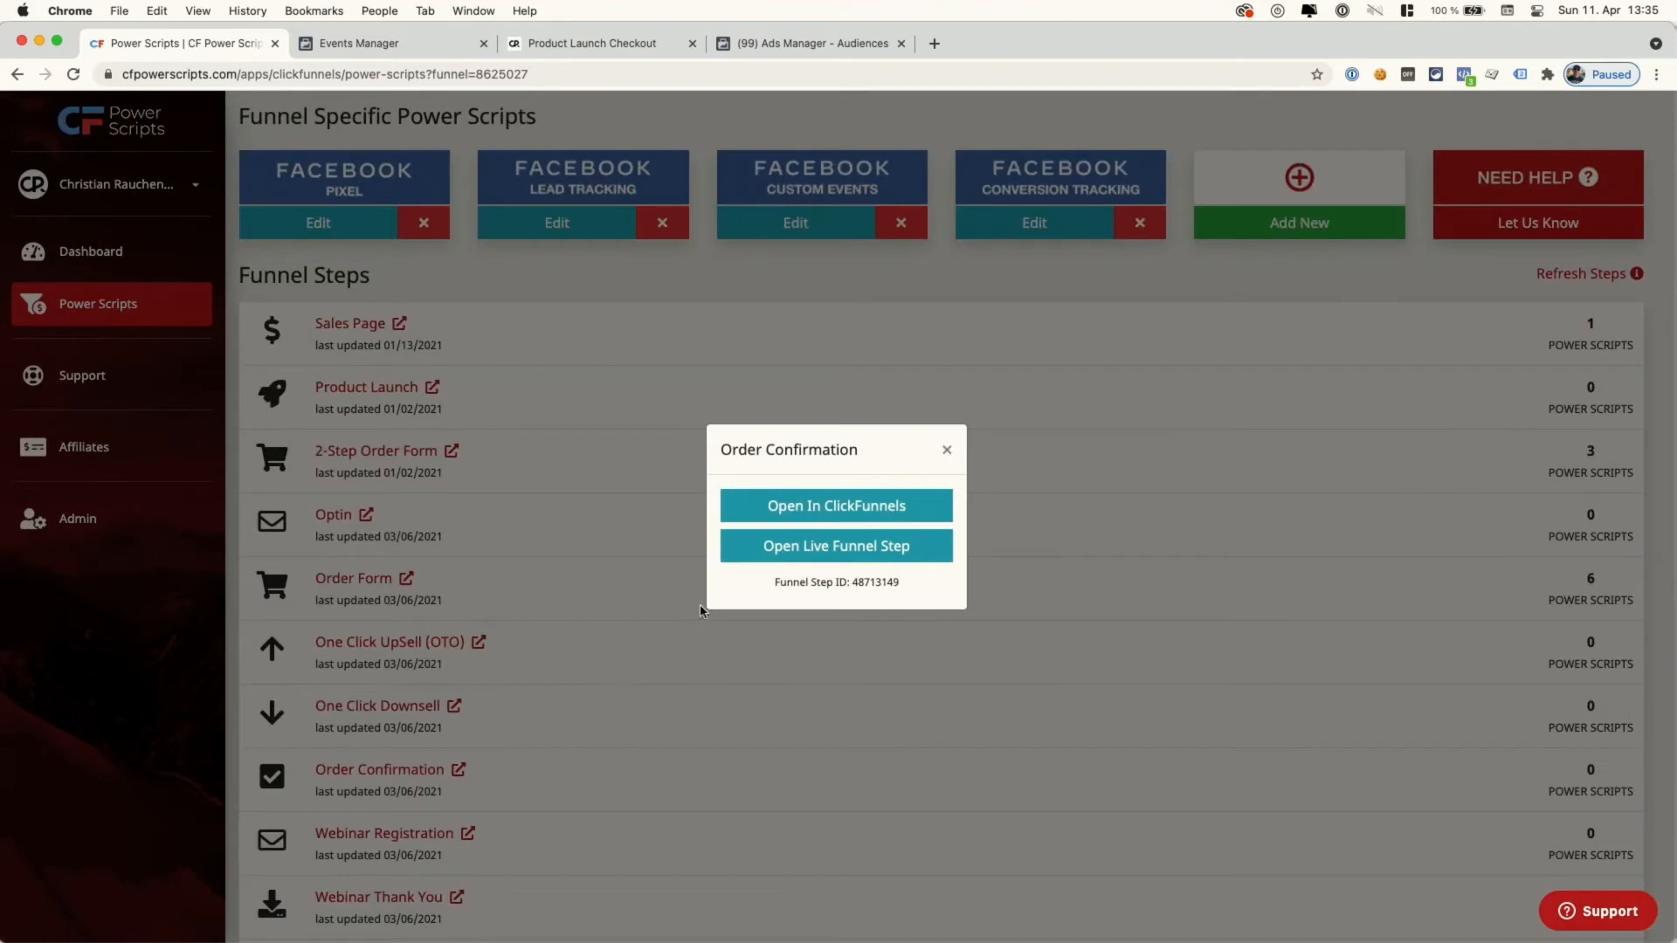
click(789, 514)
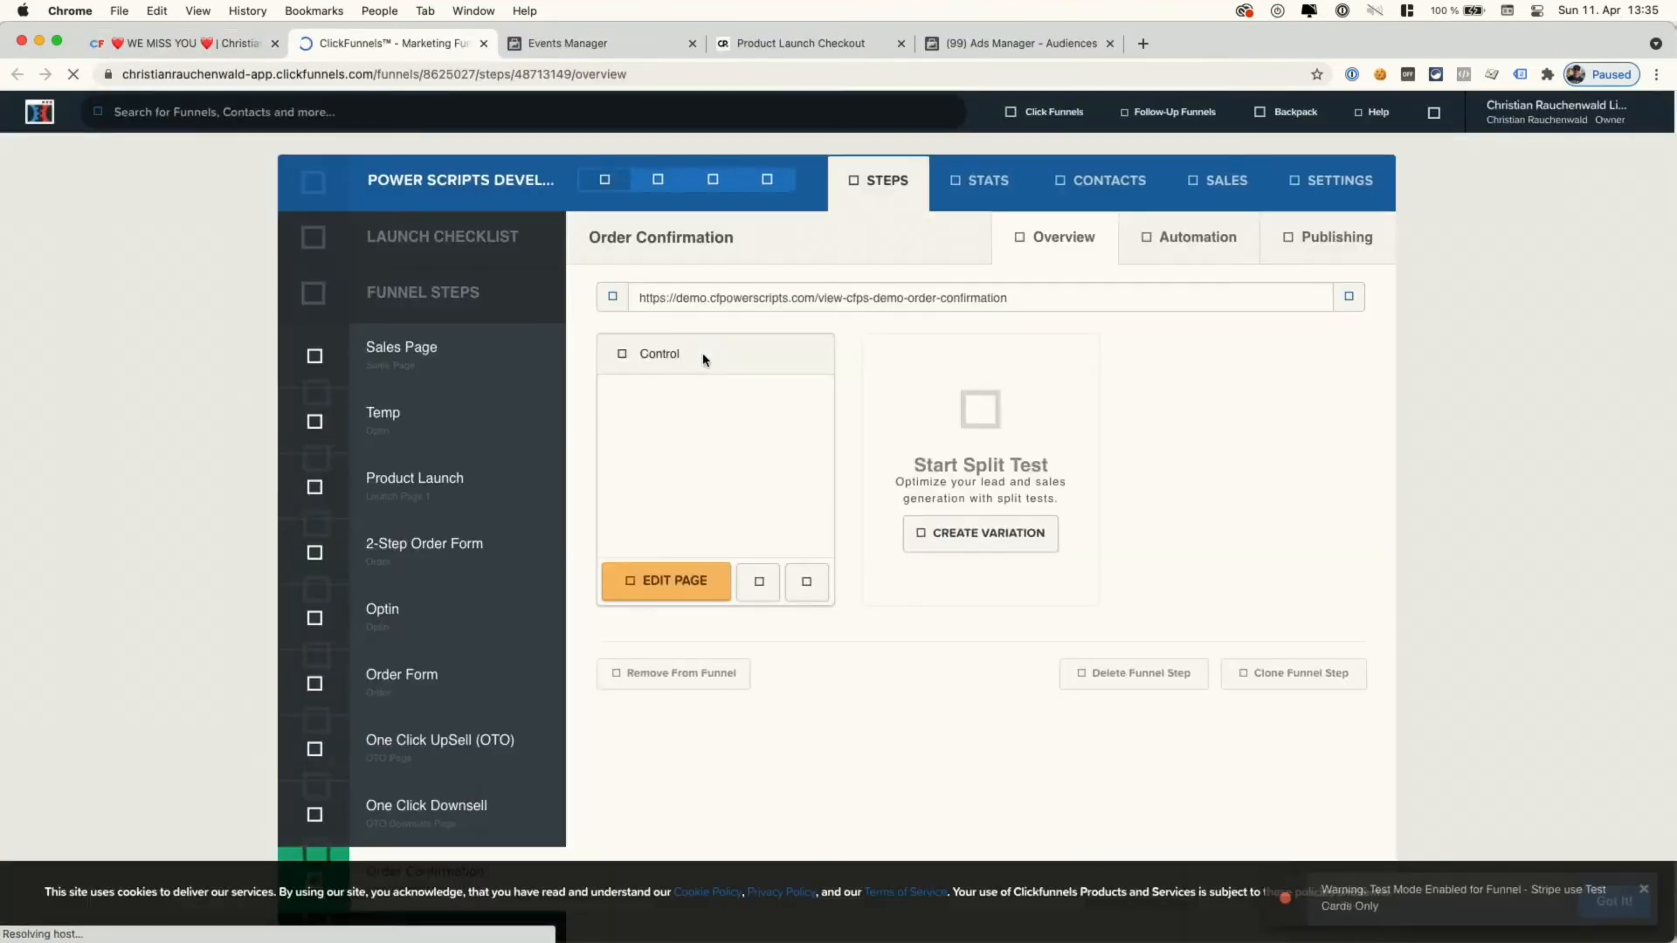
scroll(517, 377, down, 3)
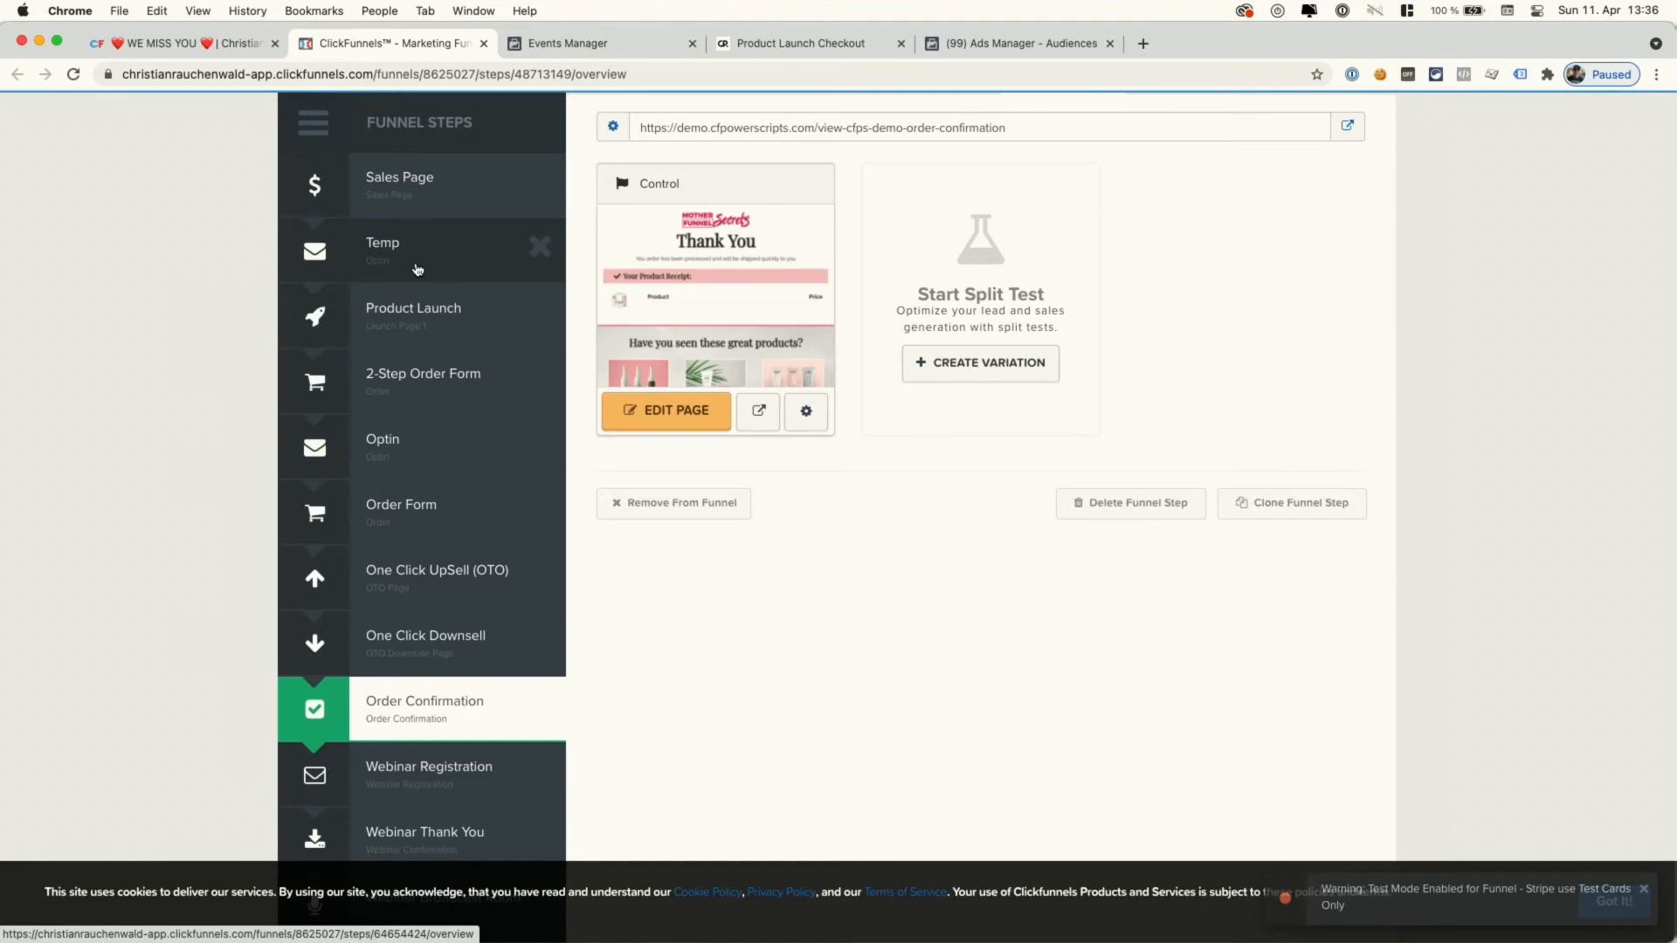
- Return to the Power Scripts tab and close the Order Confirmation step options
click(216, 44)
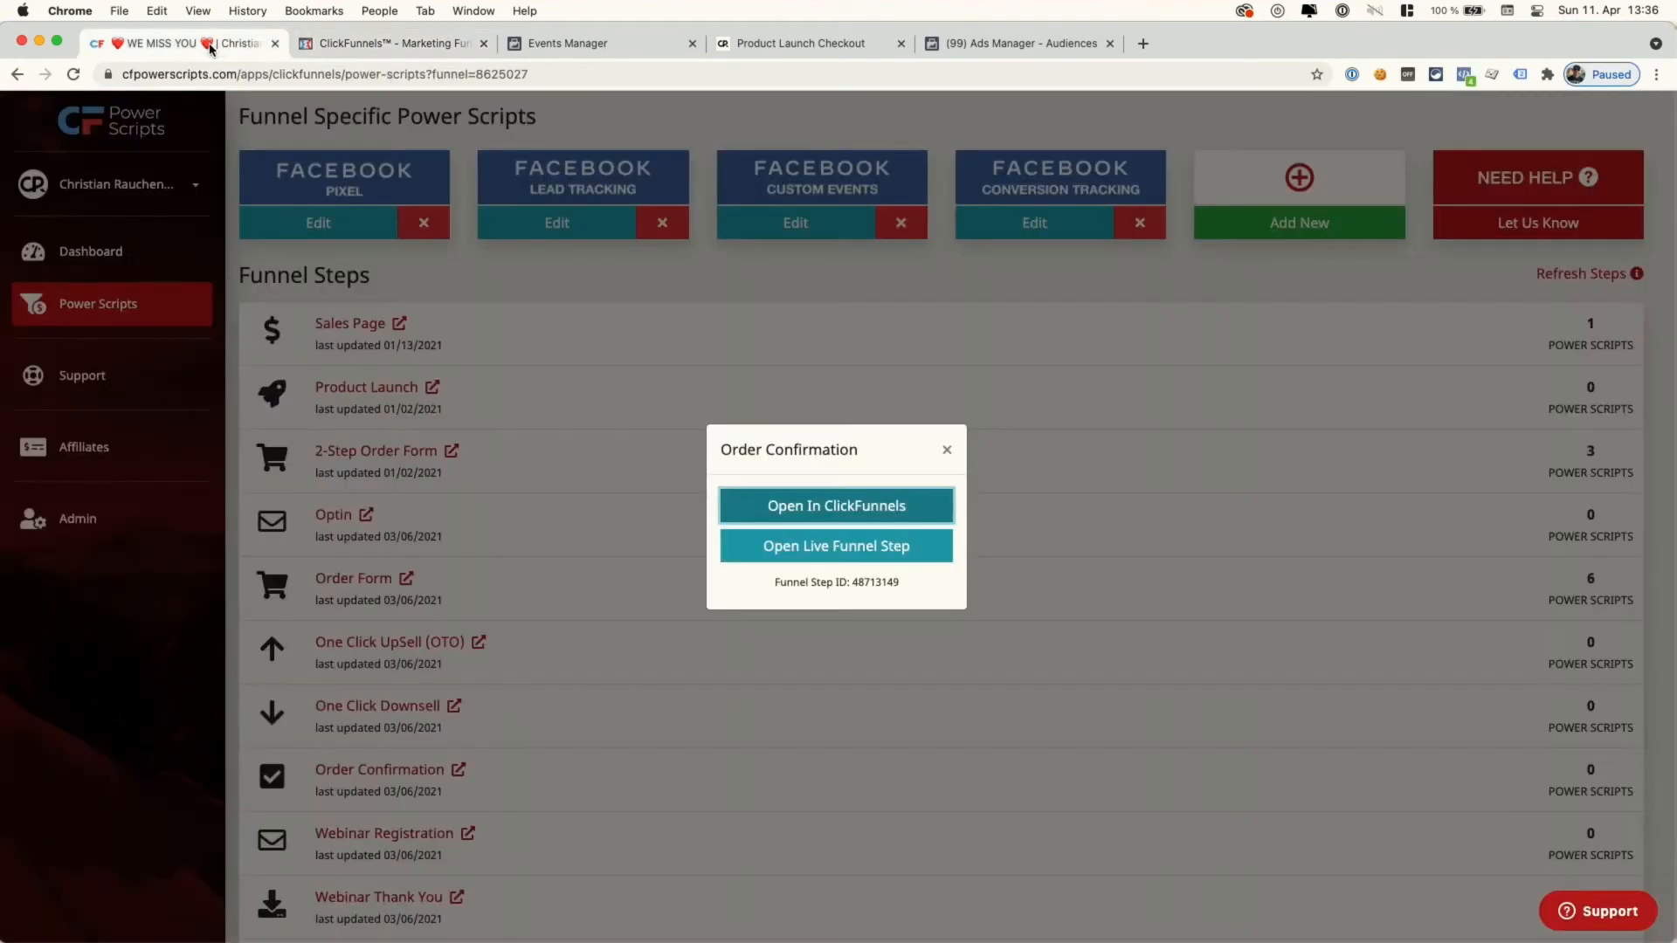
click(682, 344)
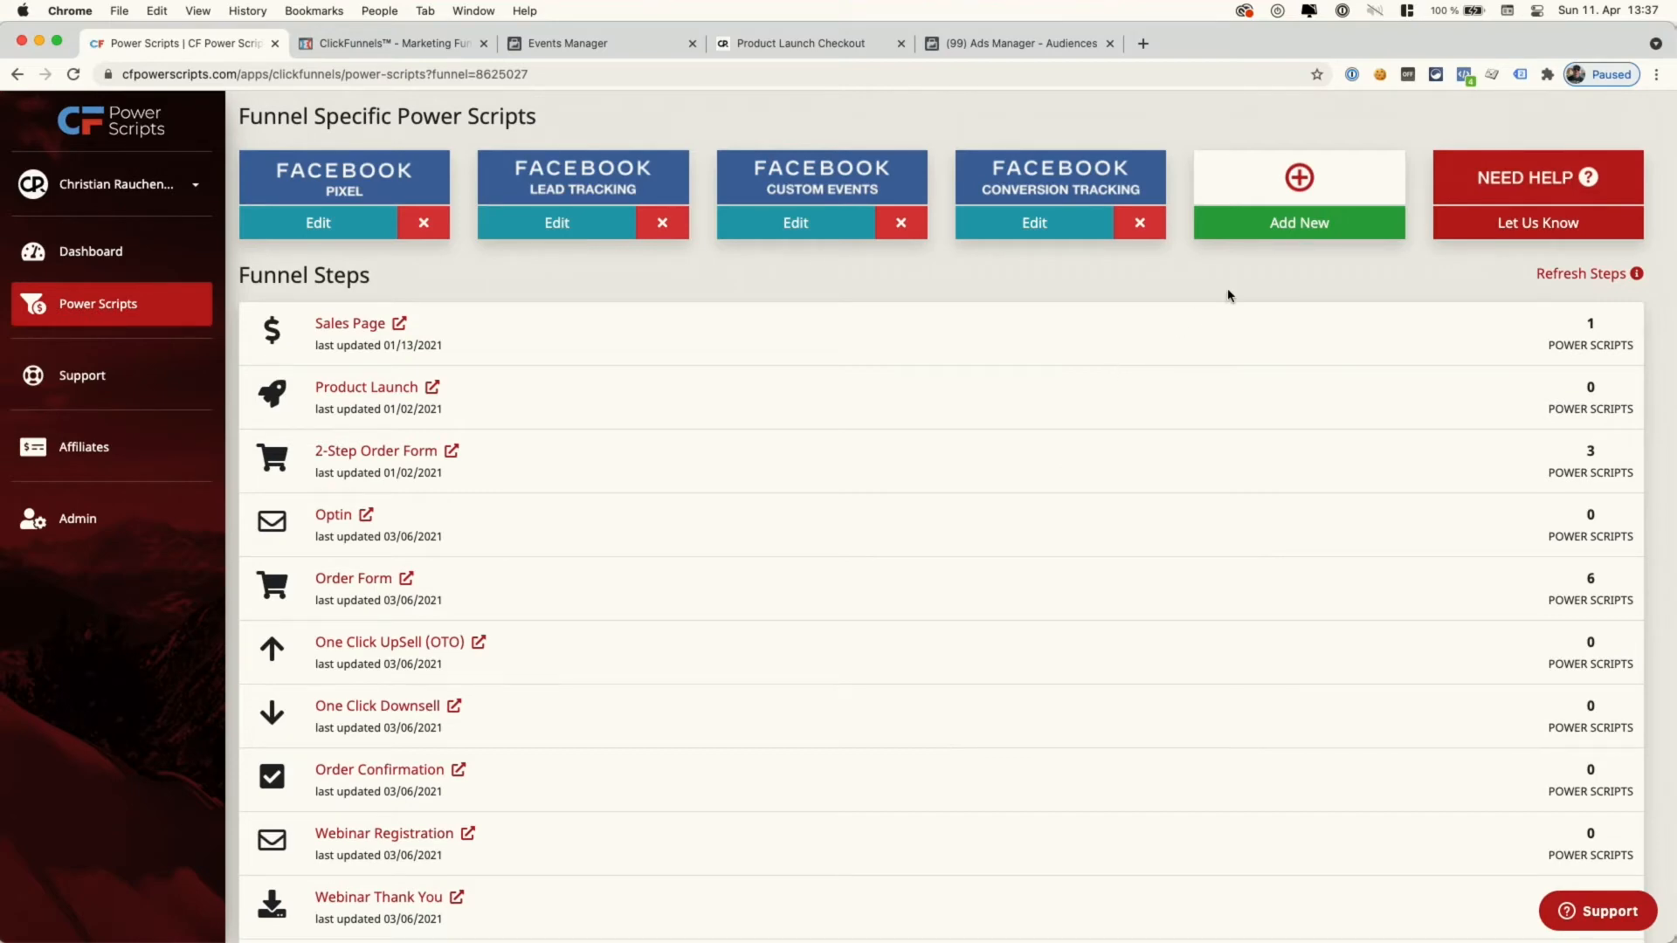
click(1262, 229)
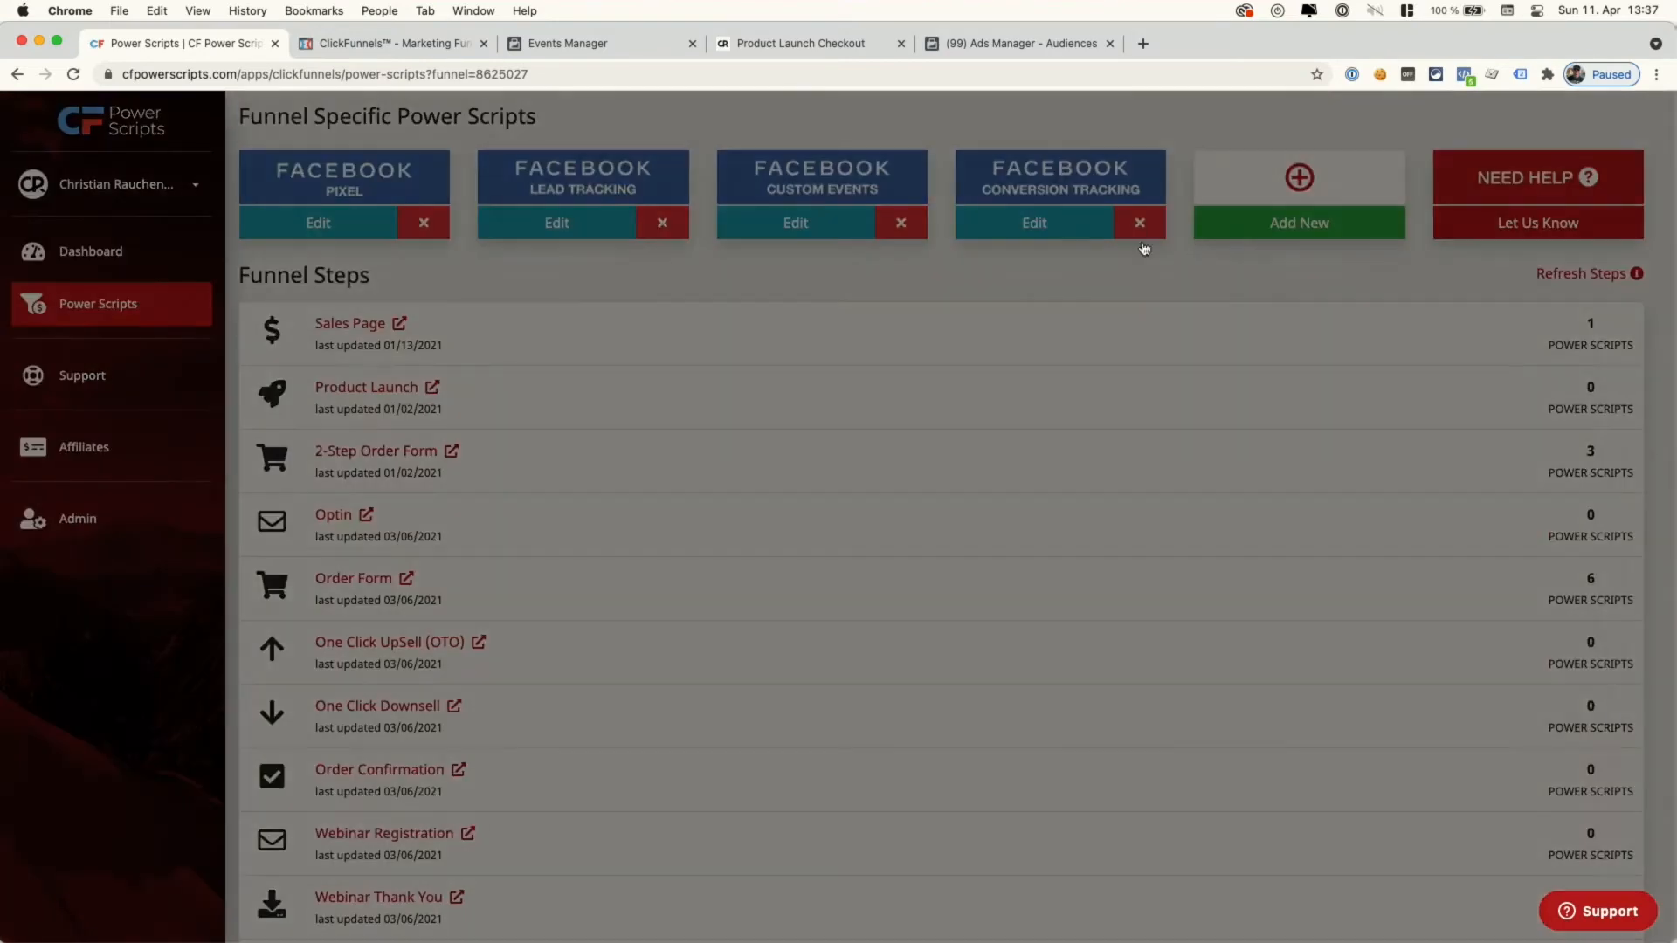
- Add the Conversion Tracking Addon with currency USD and subscription and payment plan LTV factors 1
click(1008, 158)
text(conv)
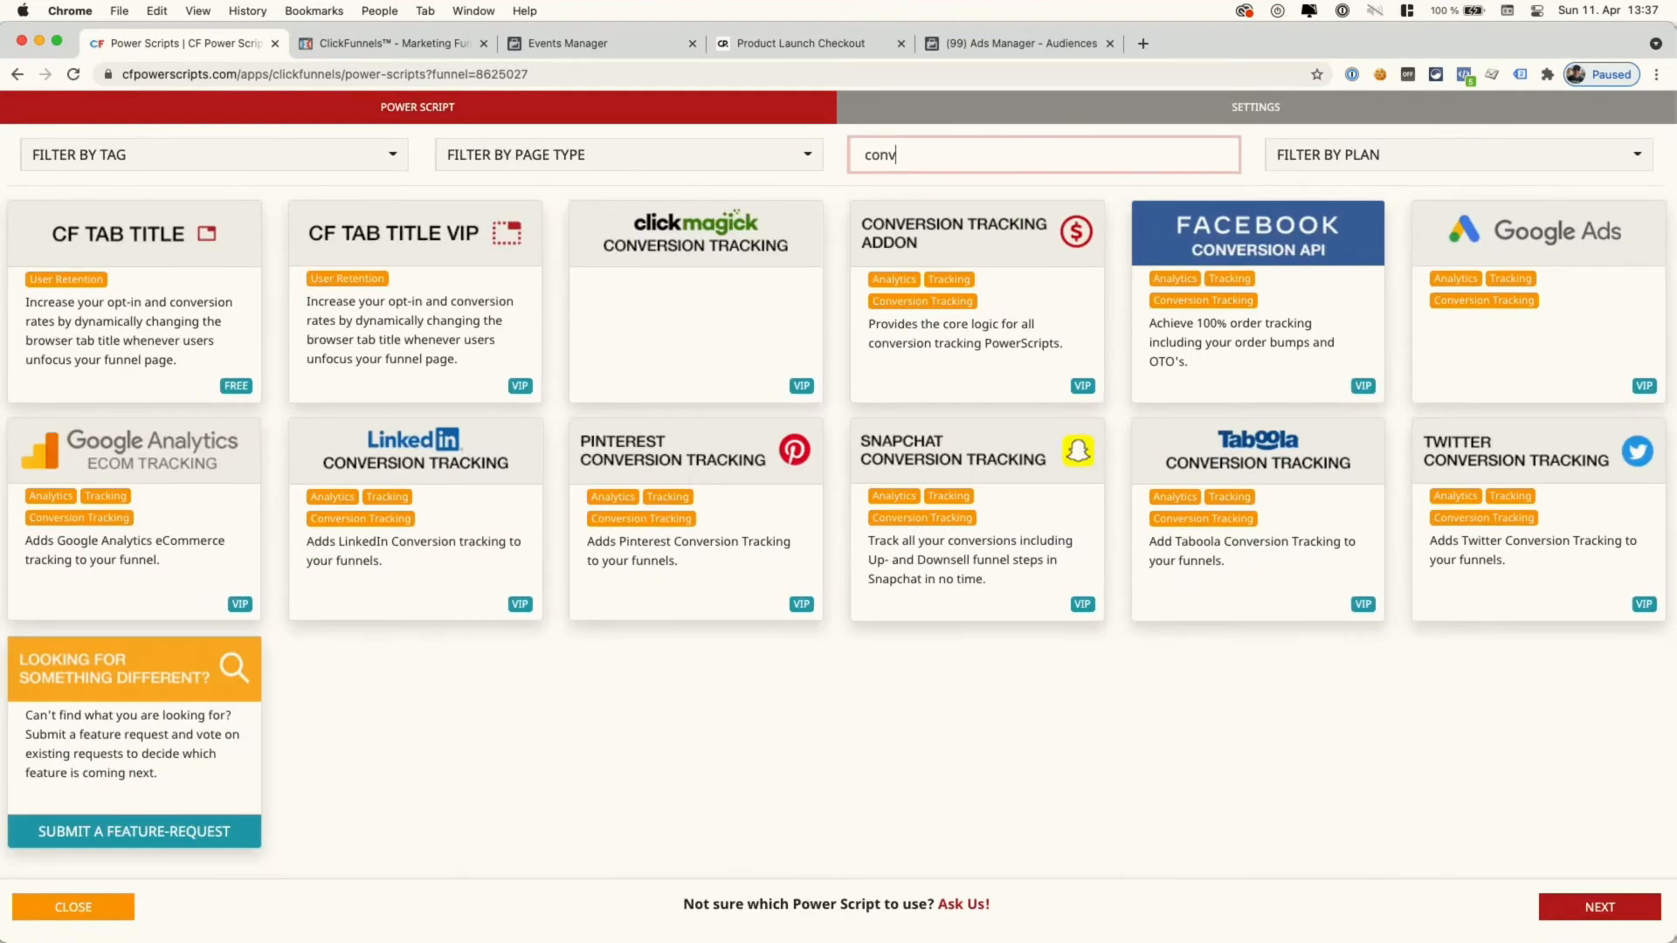
text(ersion)
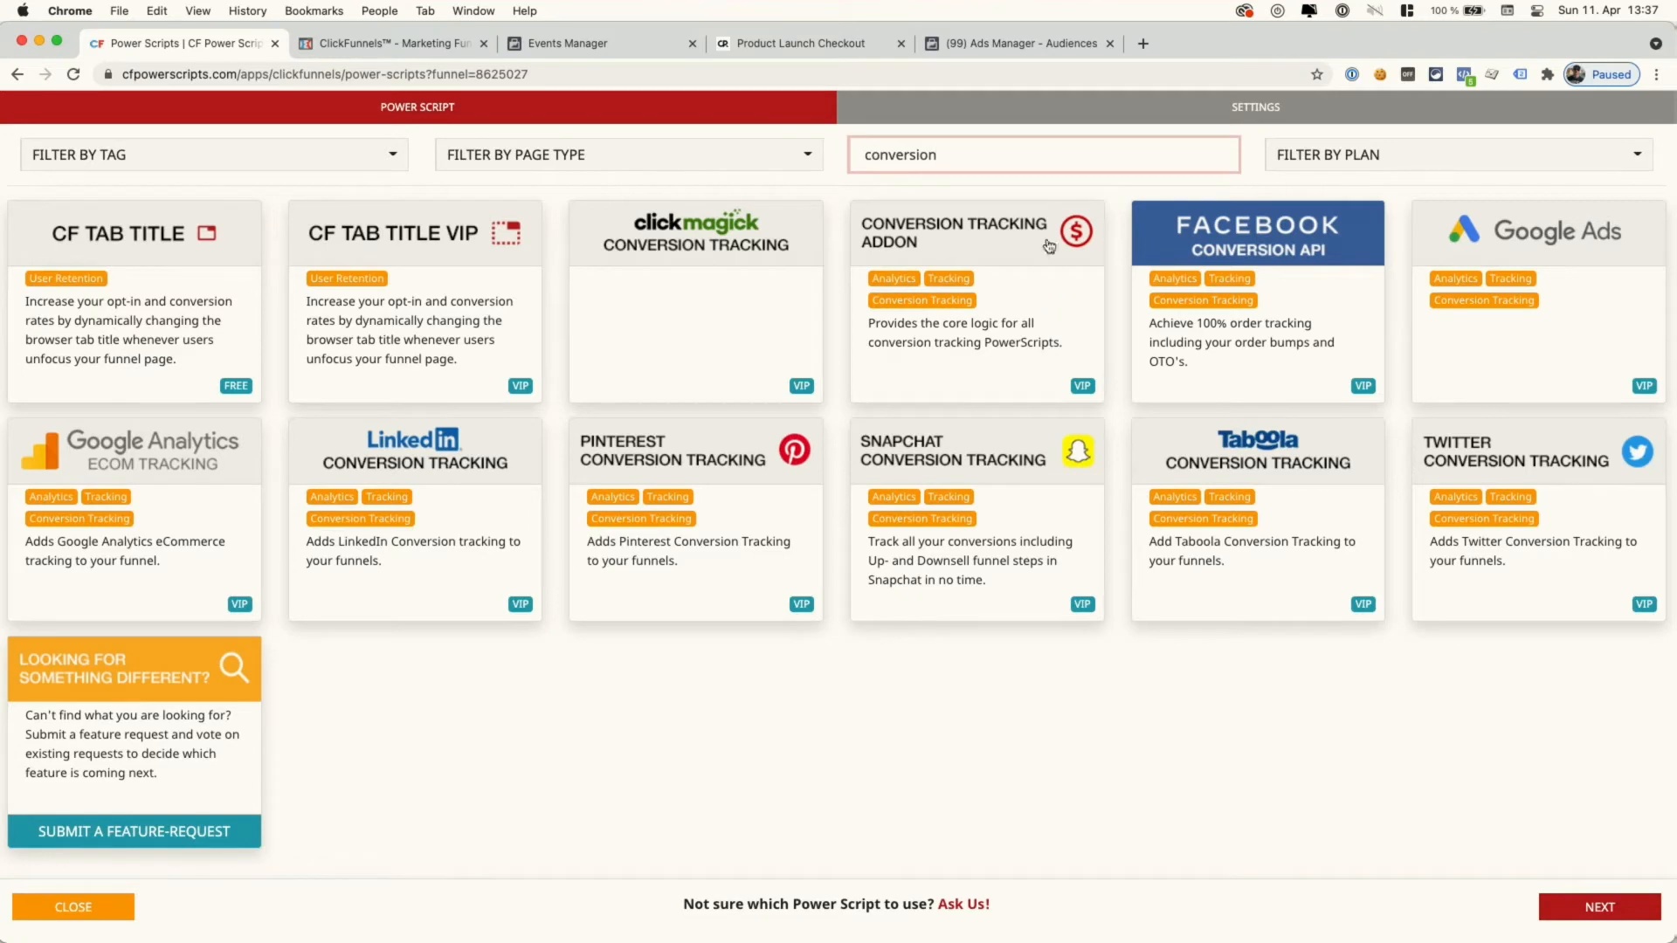
click(1018, 298)
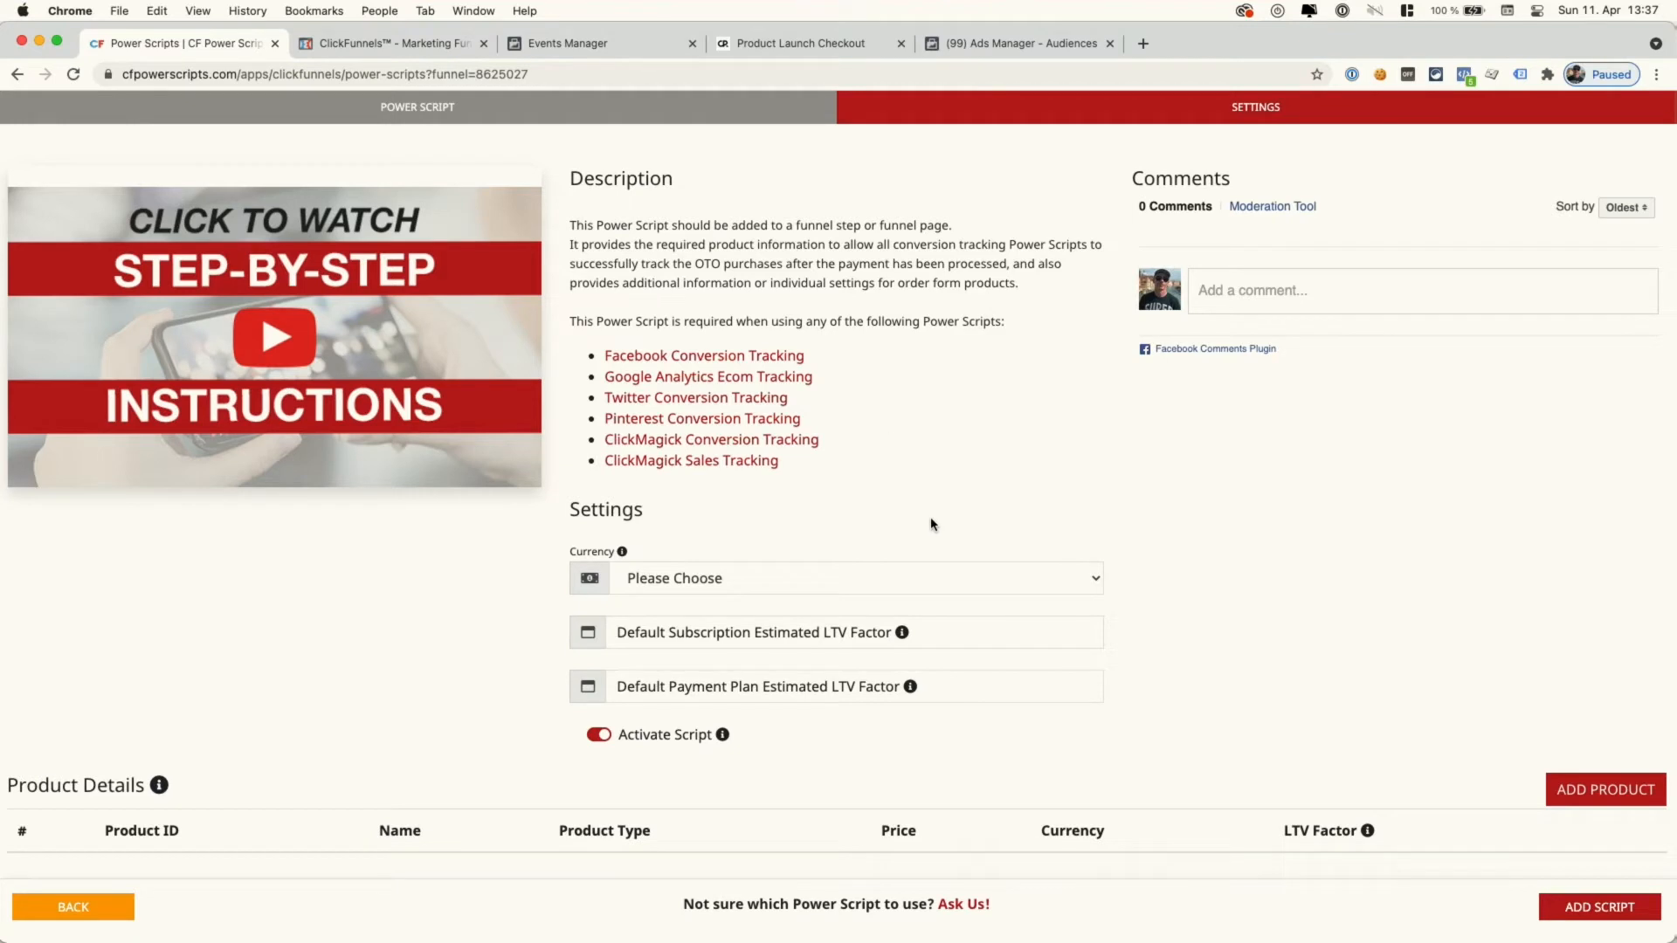
click(843, 586)
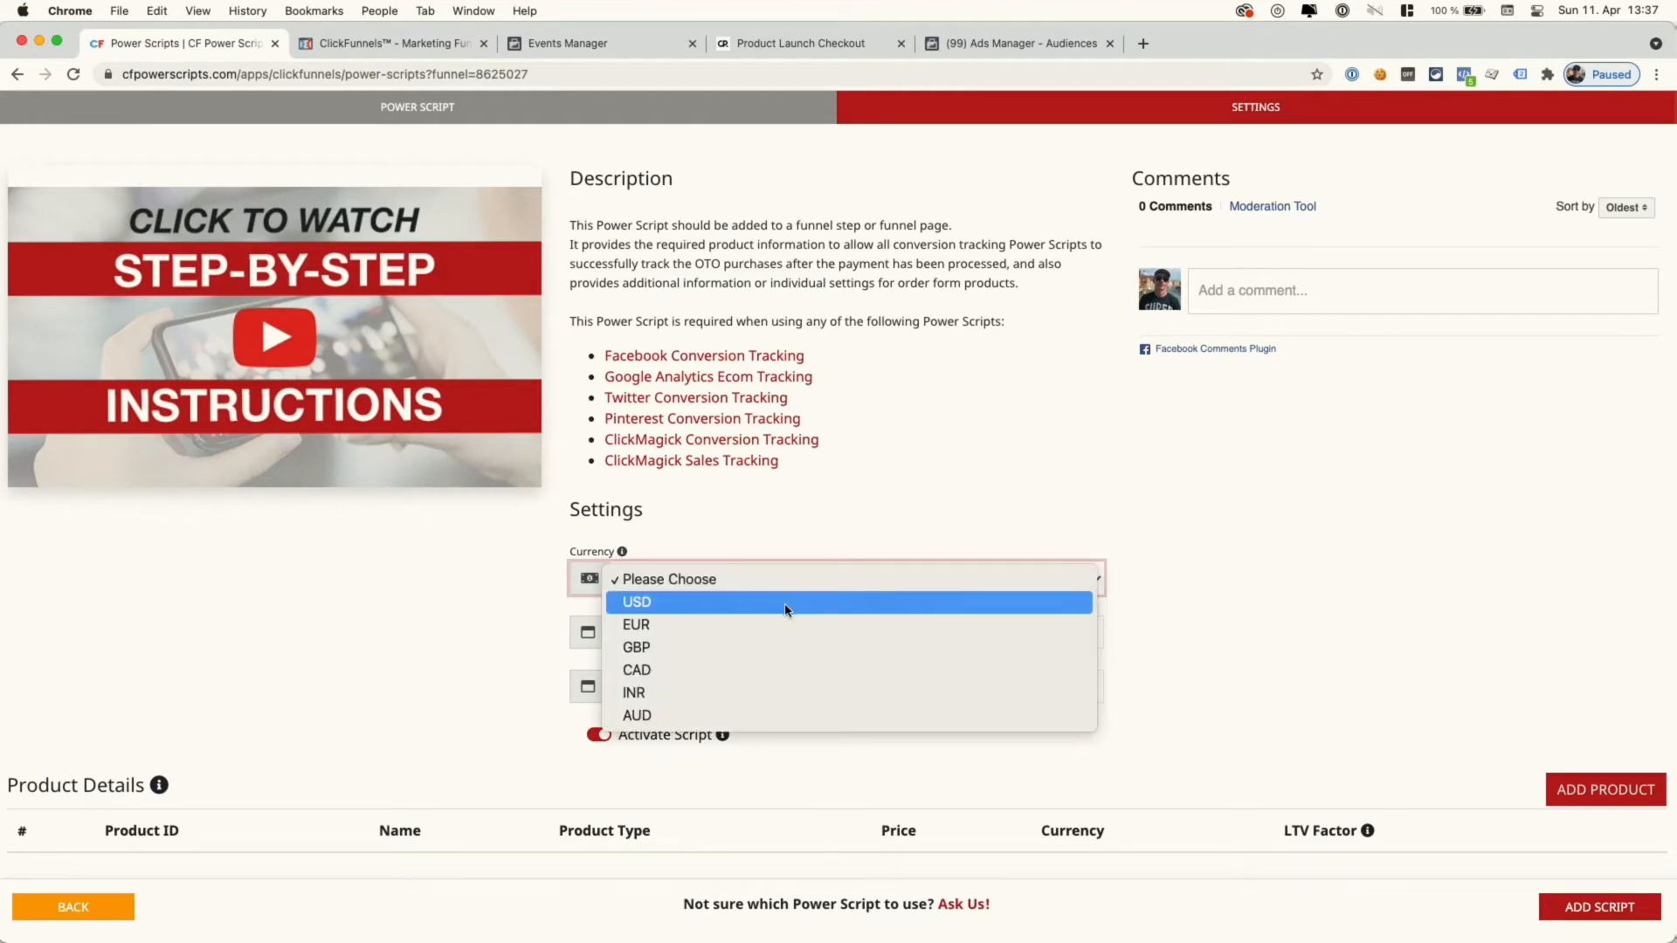
click(784, 602)
click(952, 635)
text(1)
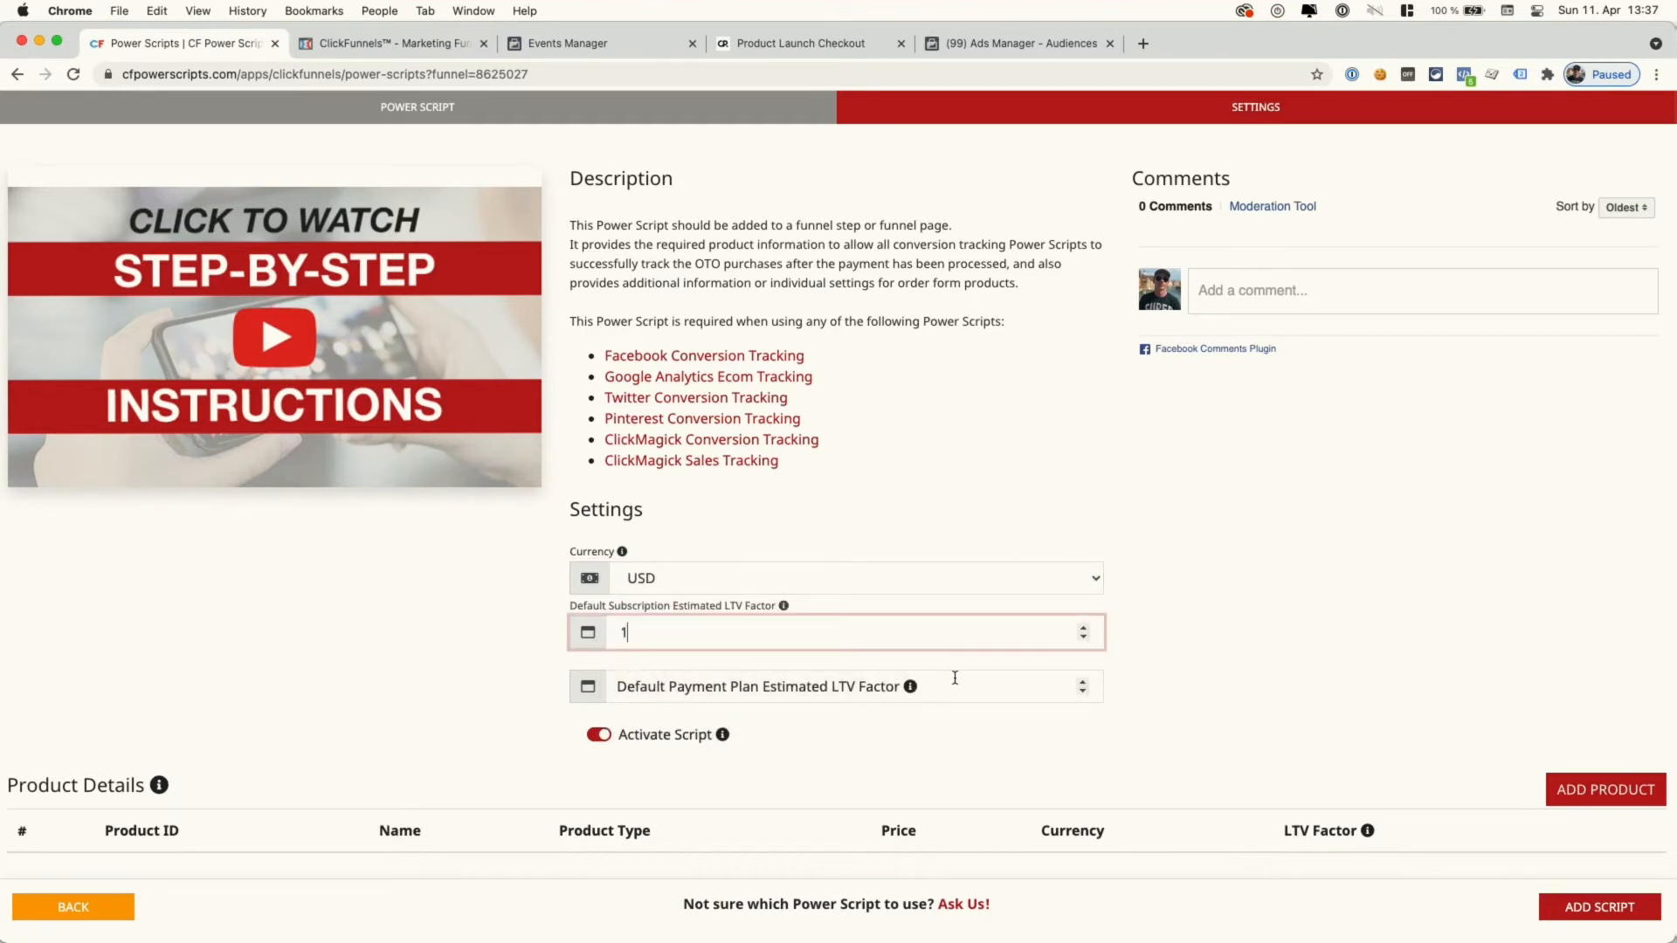
click(955, 678)
text(1)
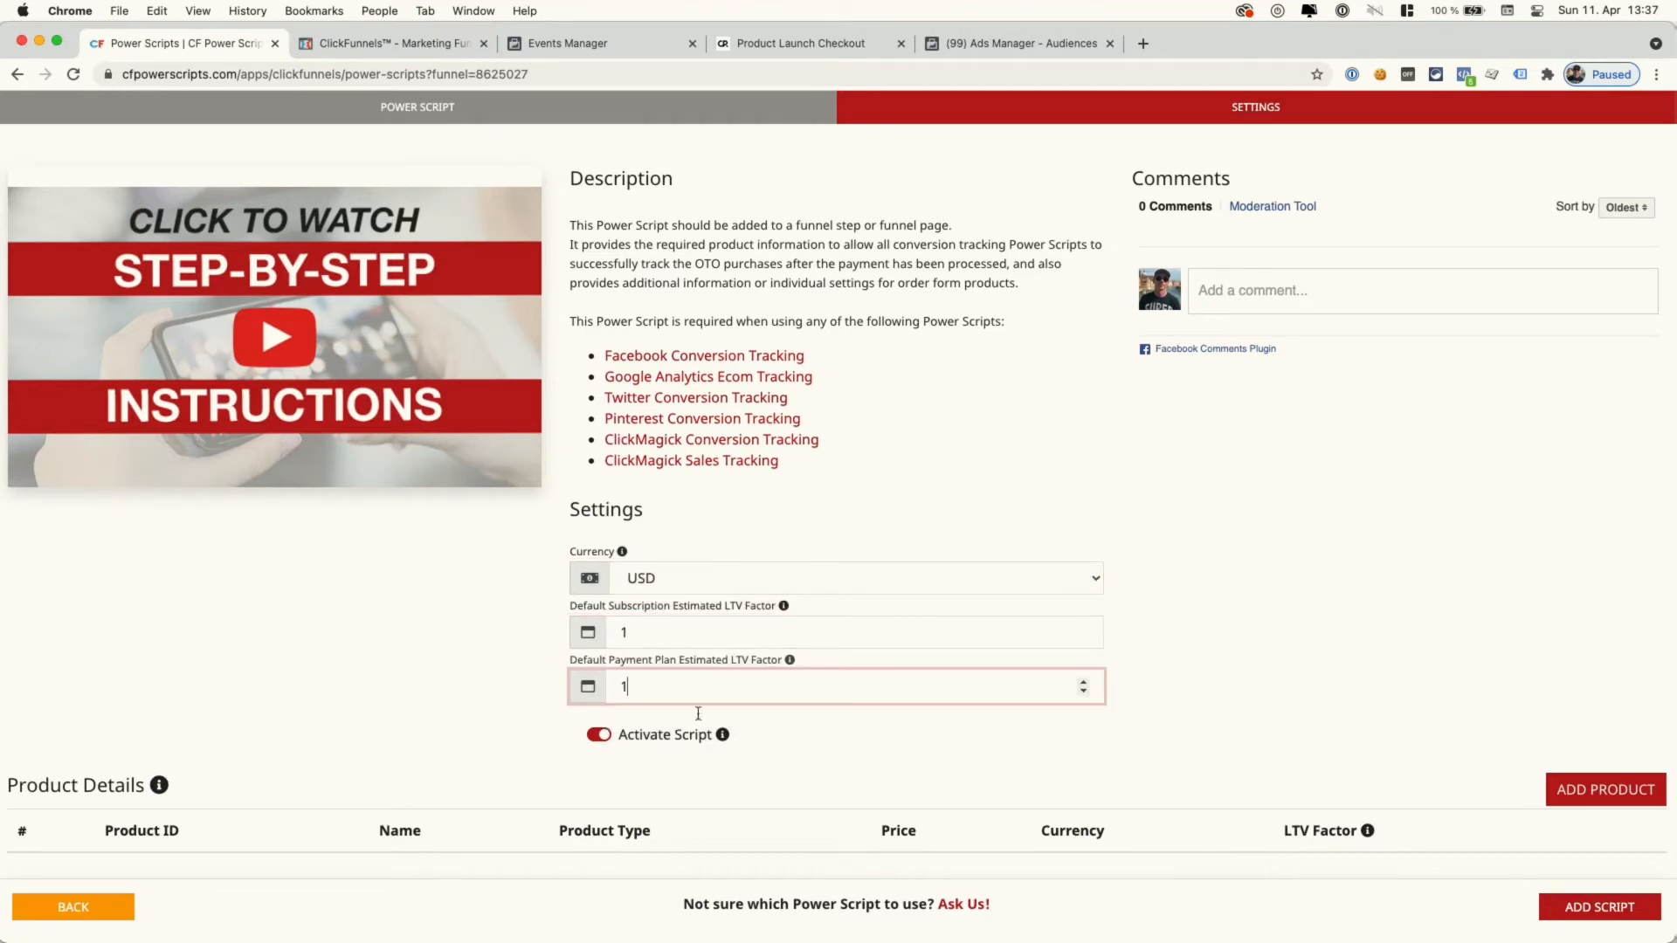
click(933, 640)
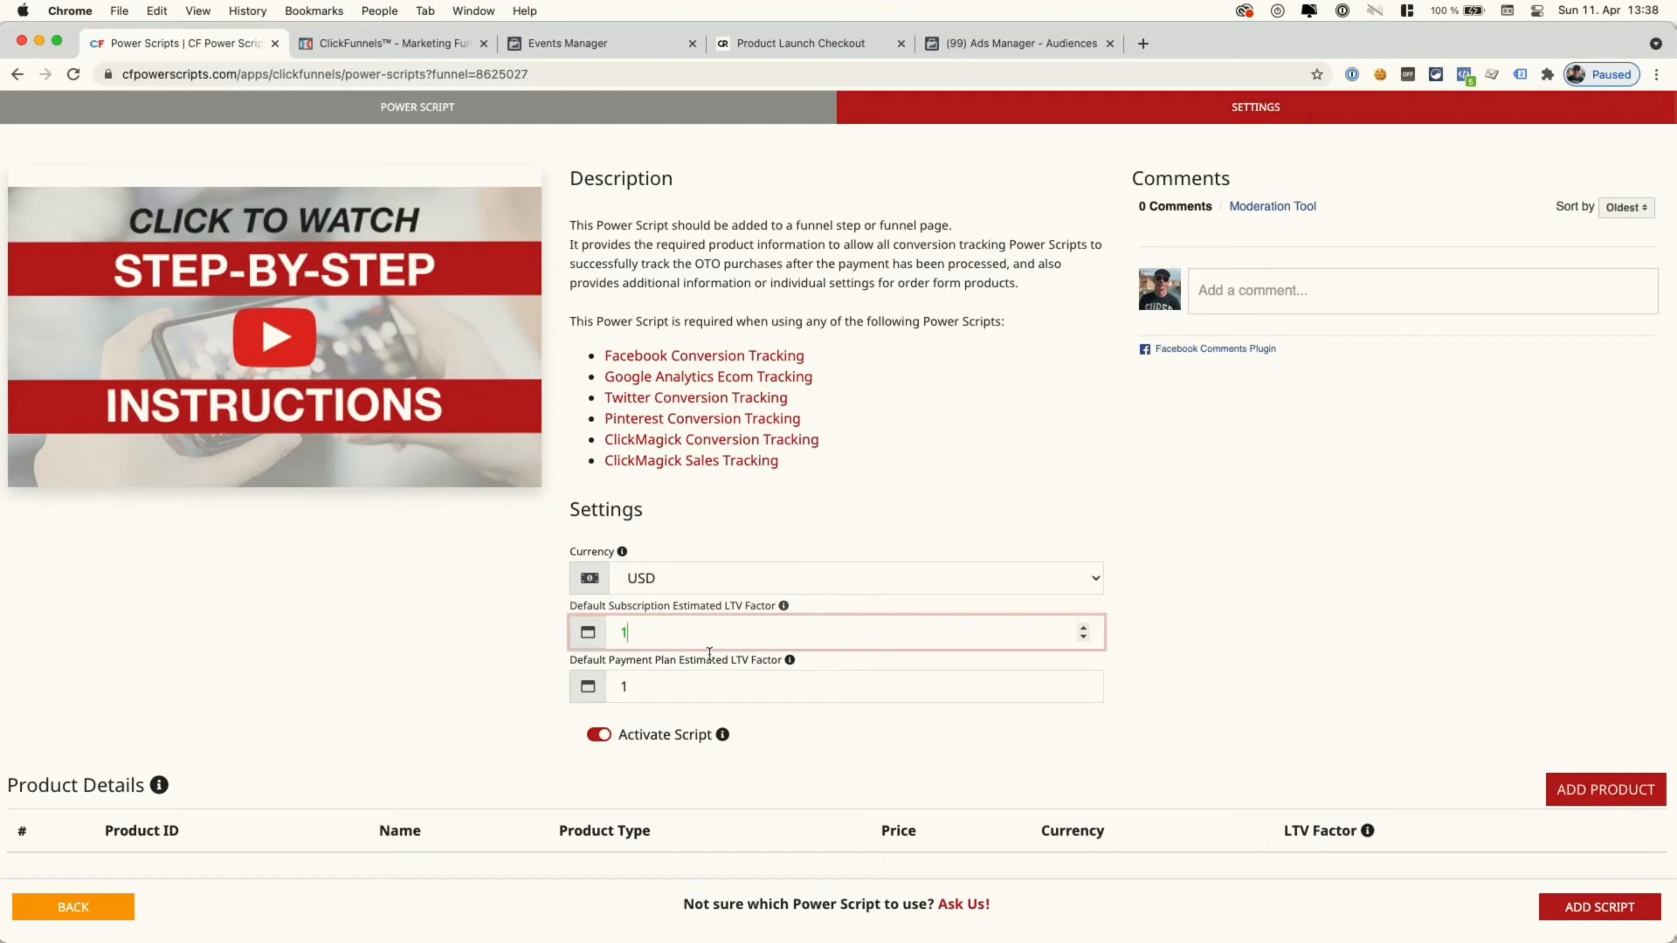
click(1253, 684)
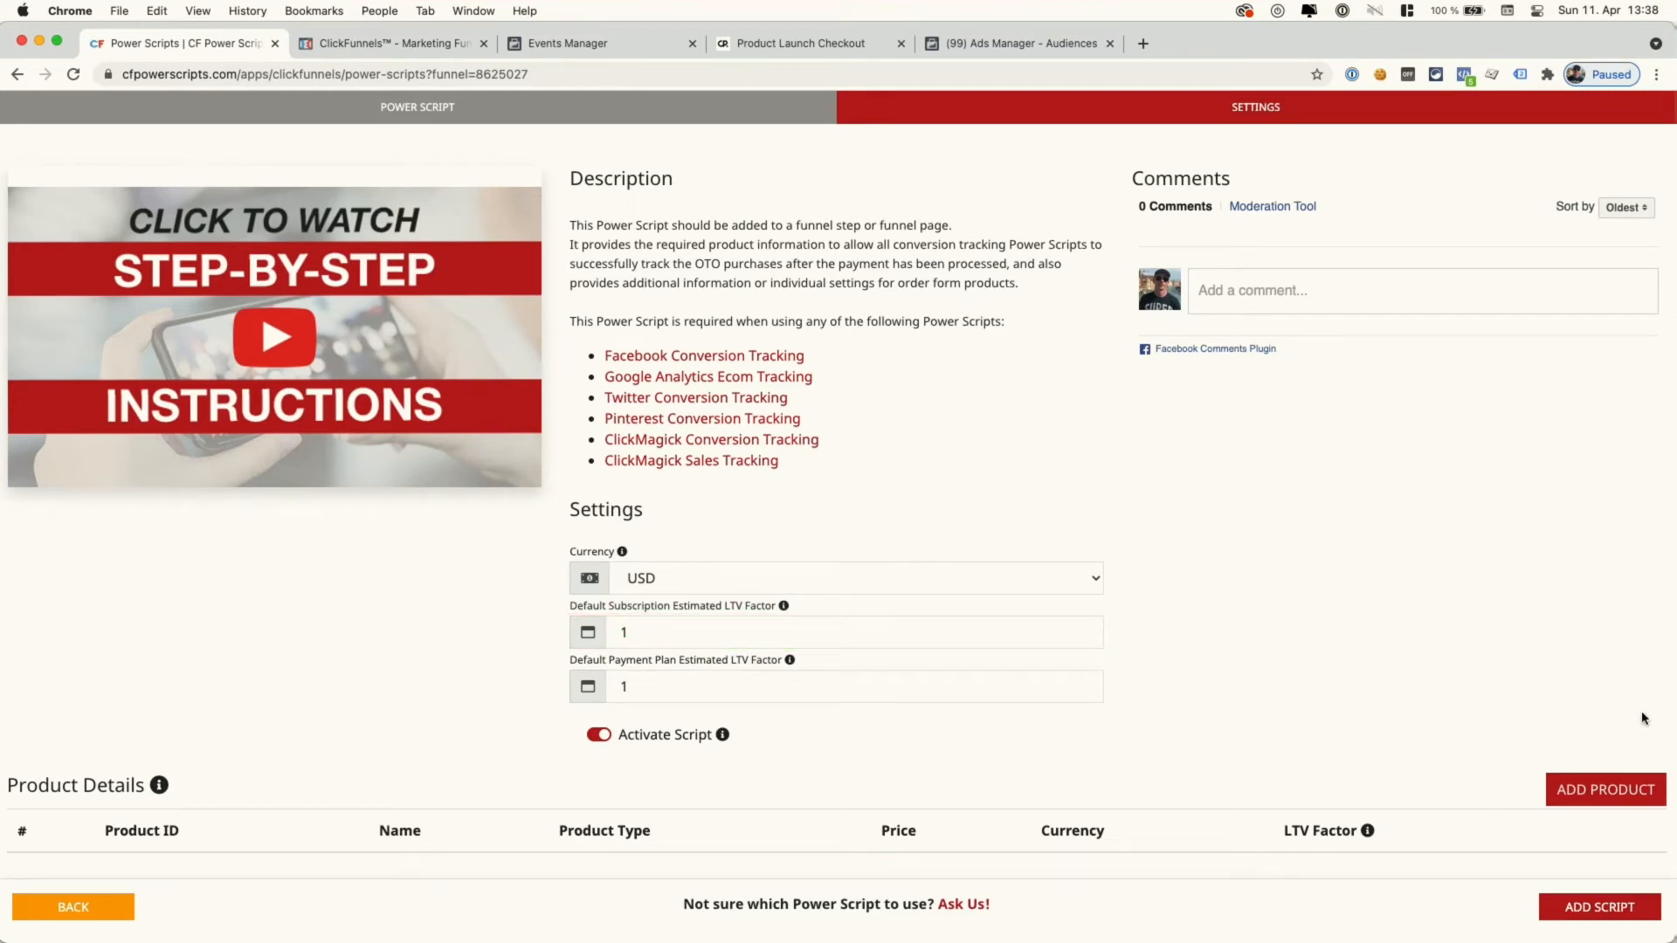
click(1570, 913)
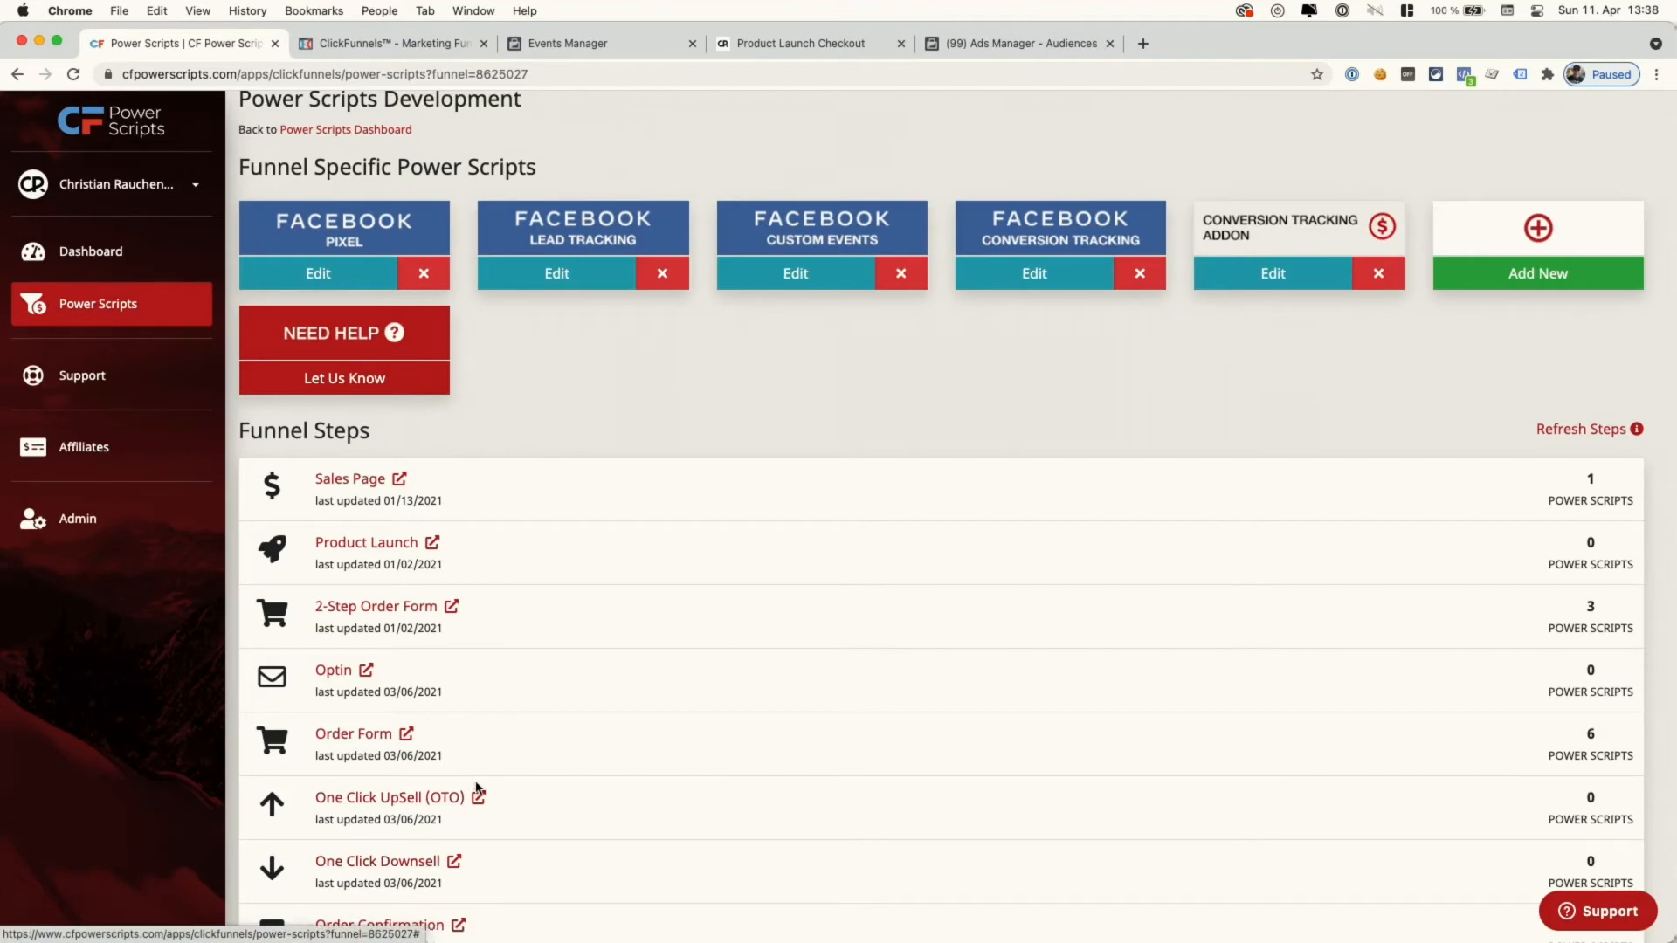
- Set up a Conversion Tracking Addon for the Order Form step with USD and both LTV factors 1
click(350, 736)
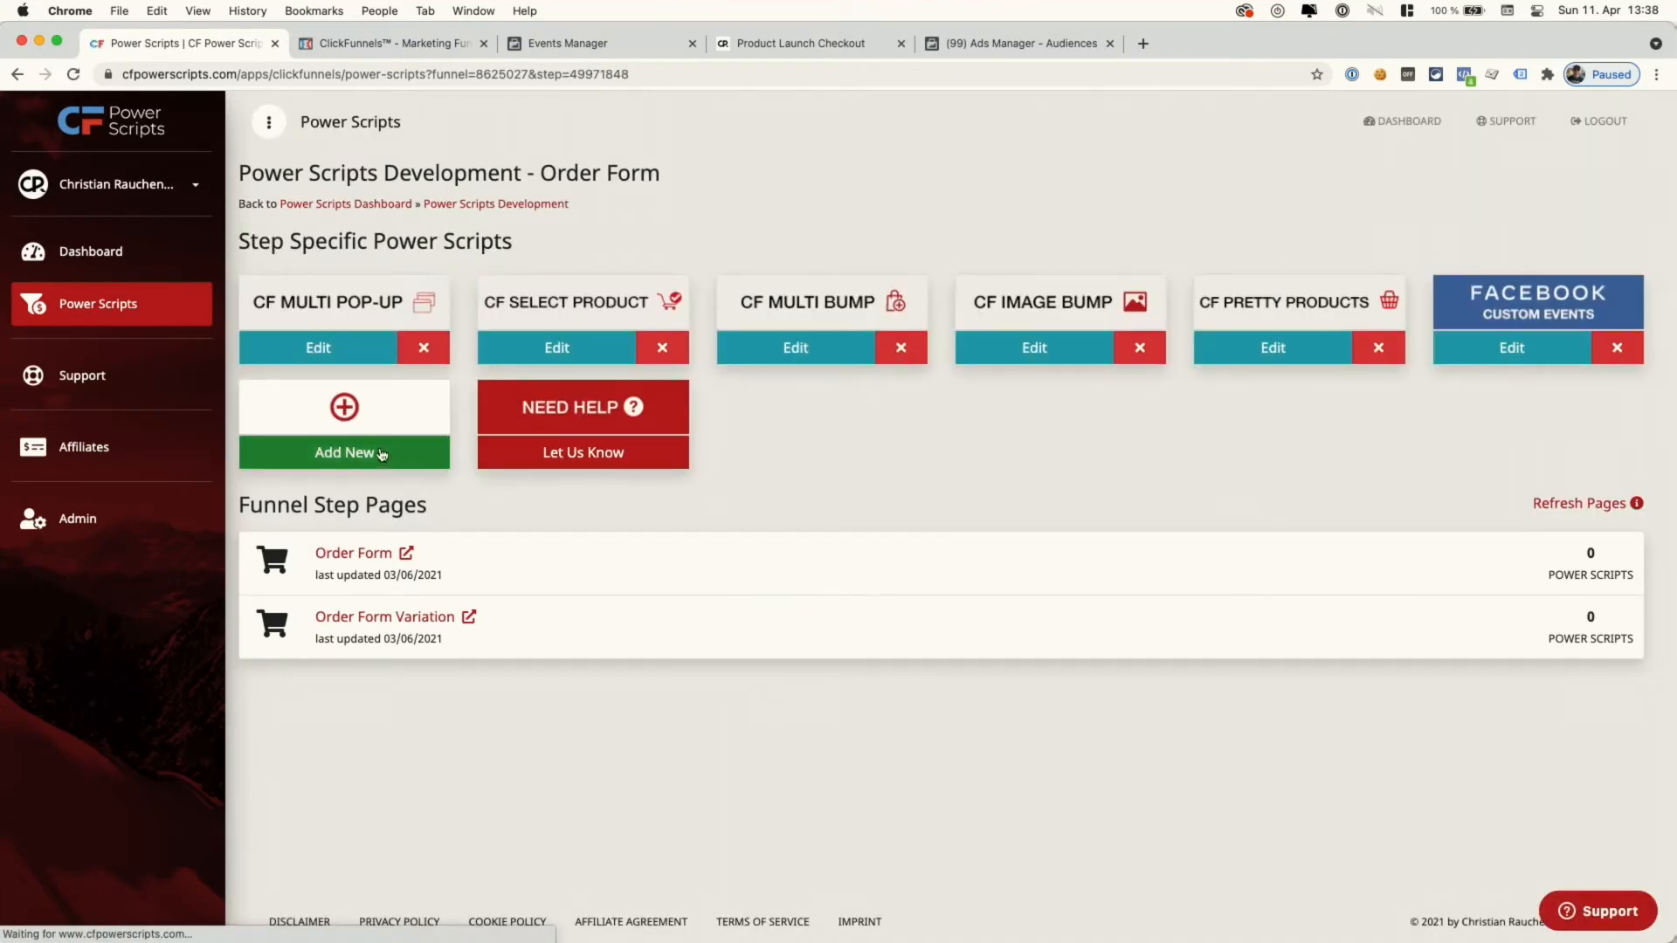
click(363, 450)
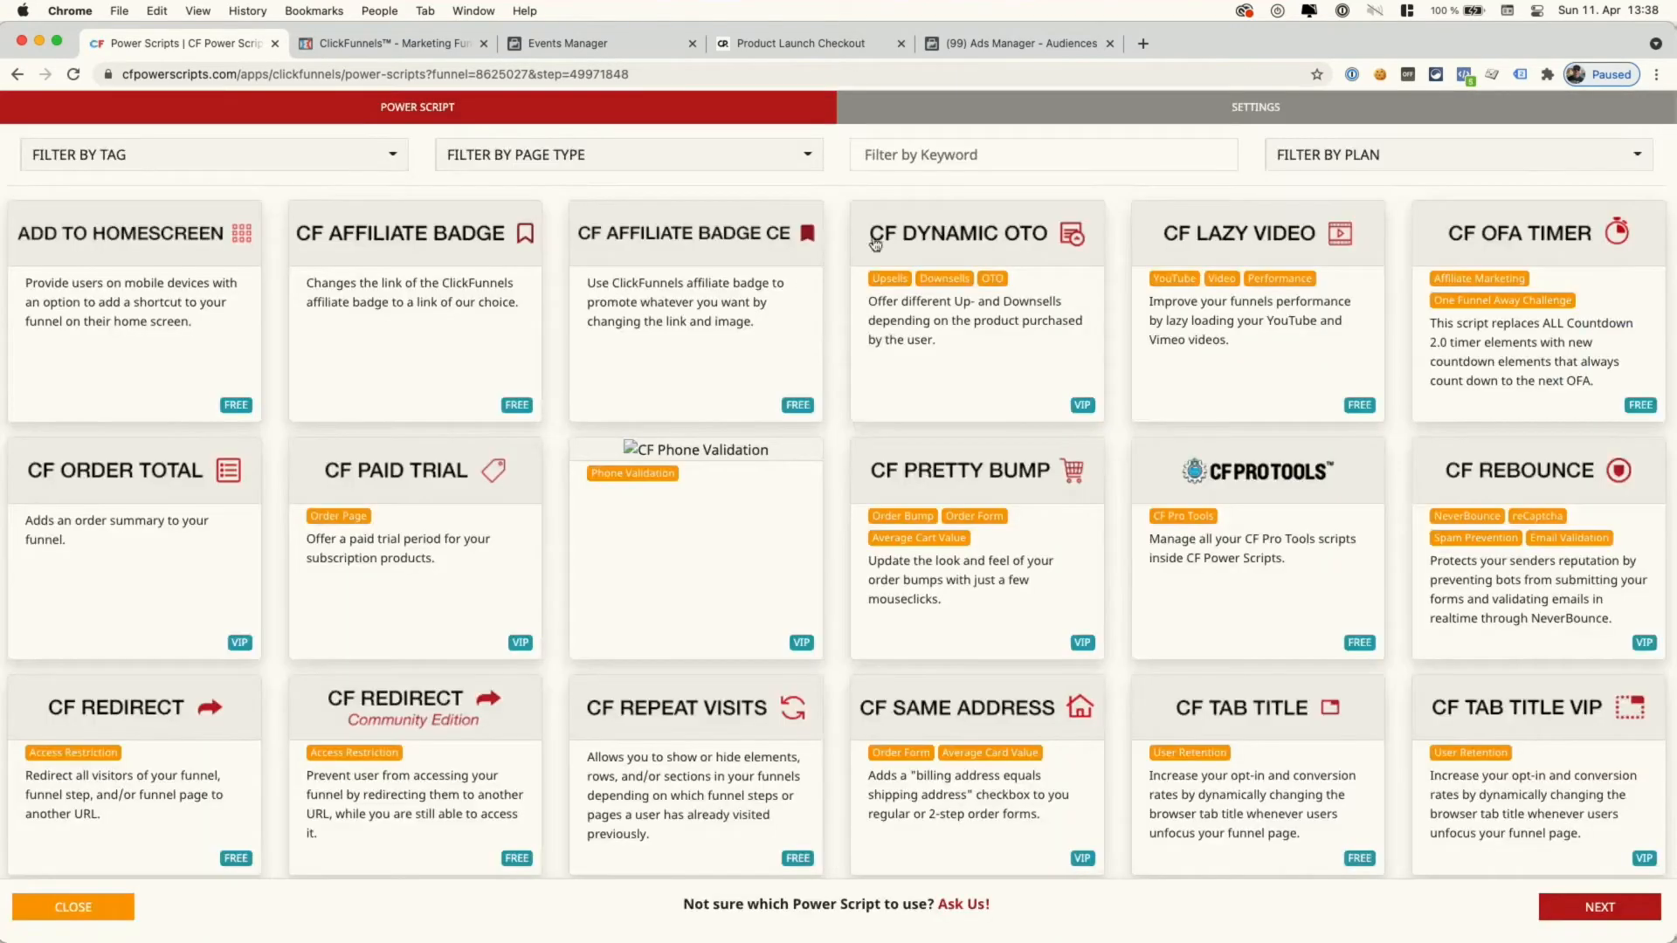
click(1007, 160)
text(conversion)
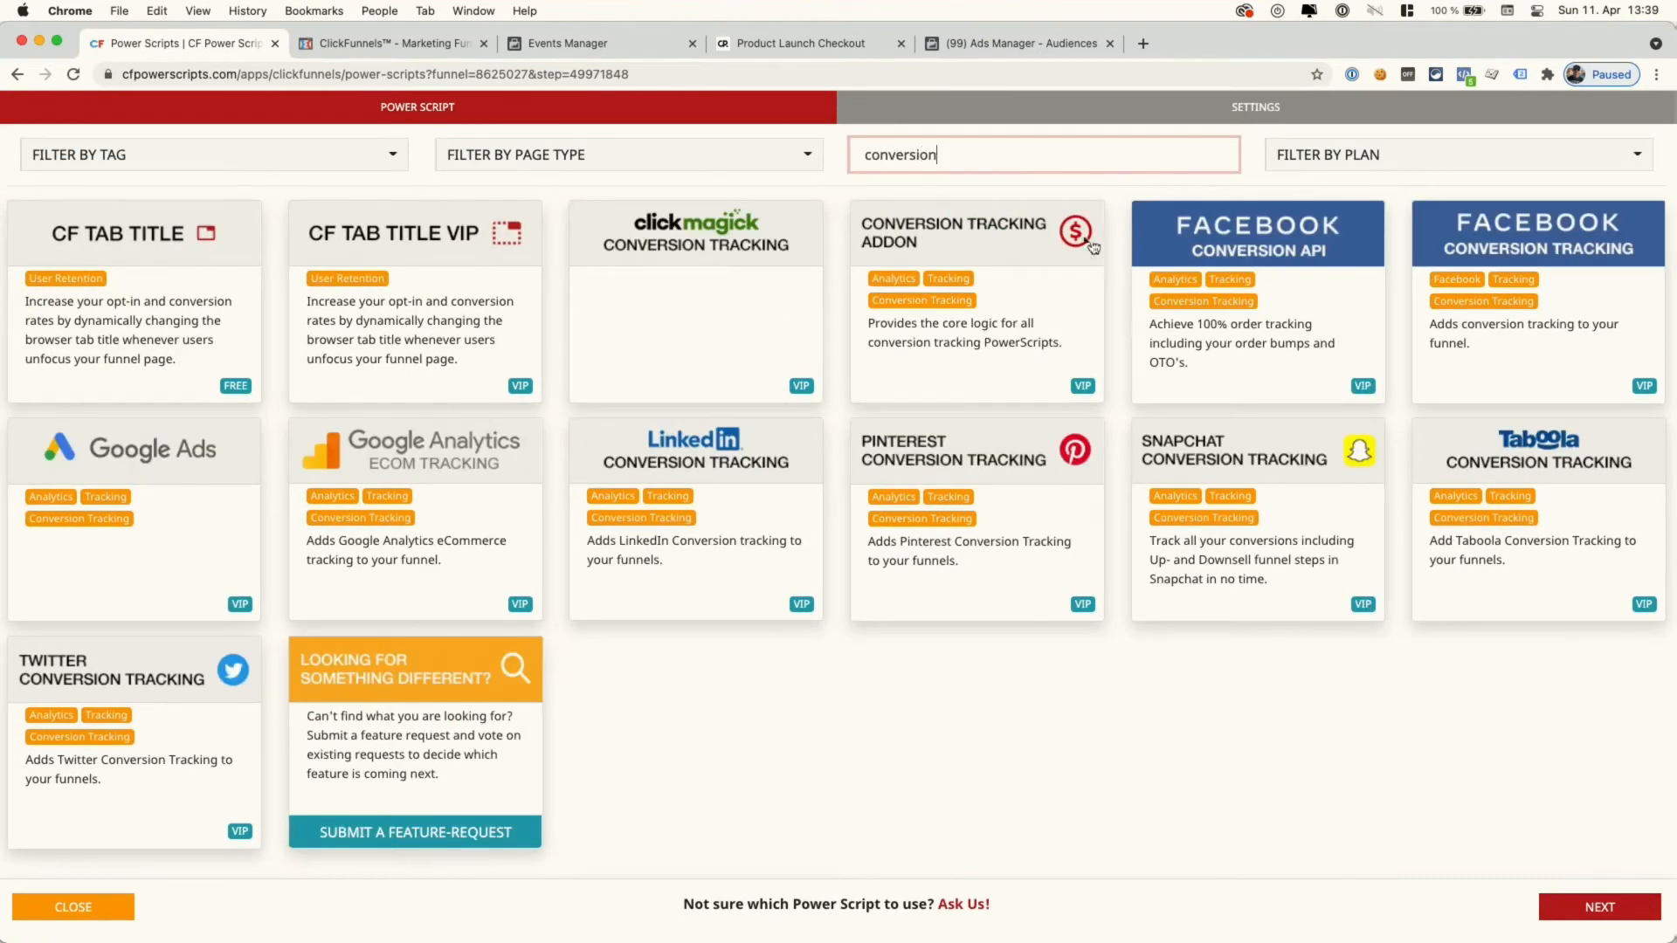
click(1092, 248)
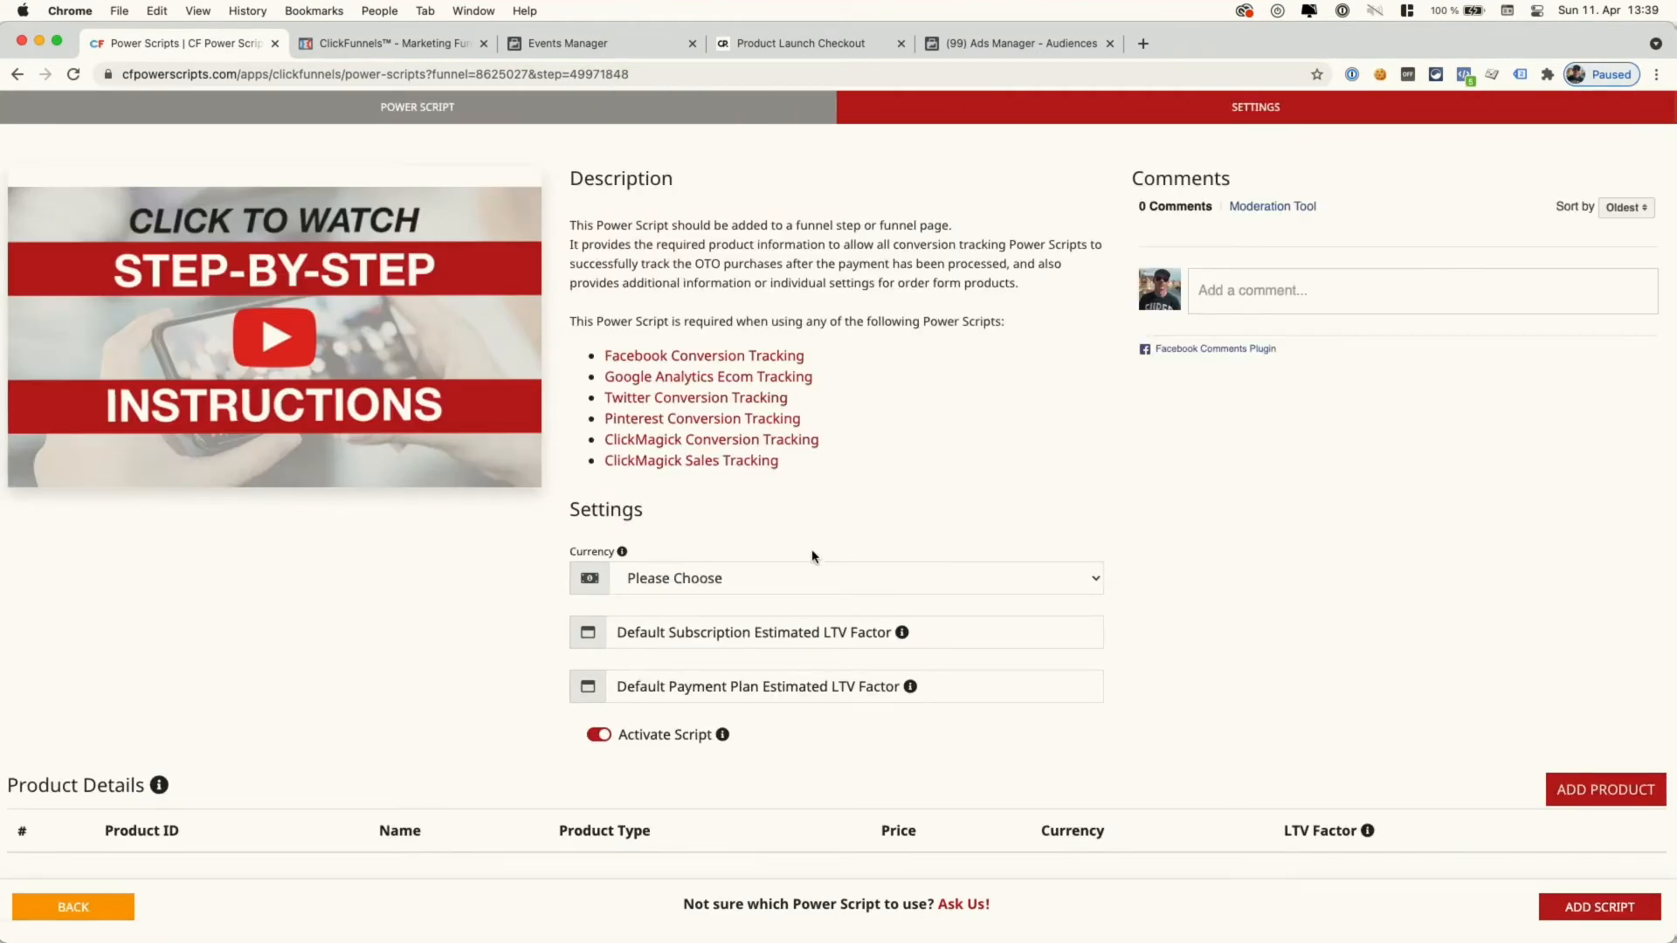
click(796, 582)
click(764, 604)
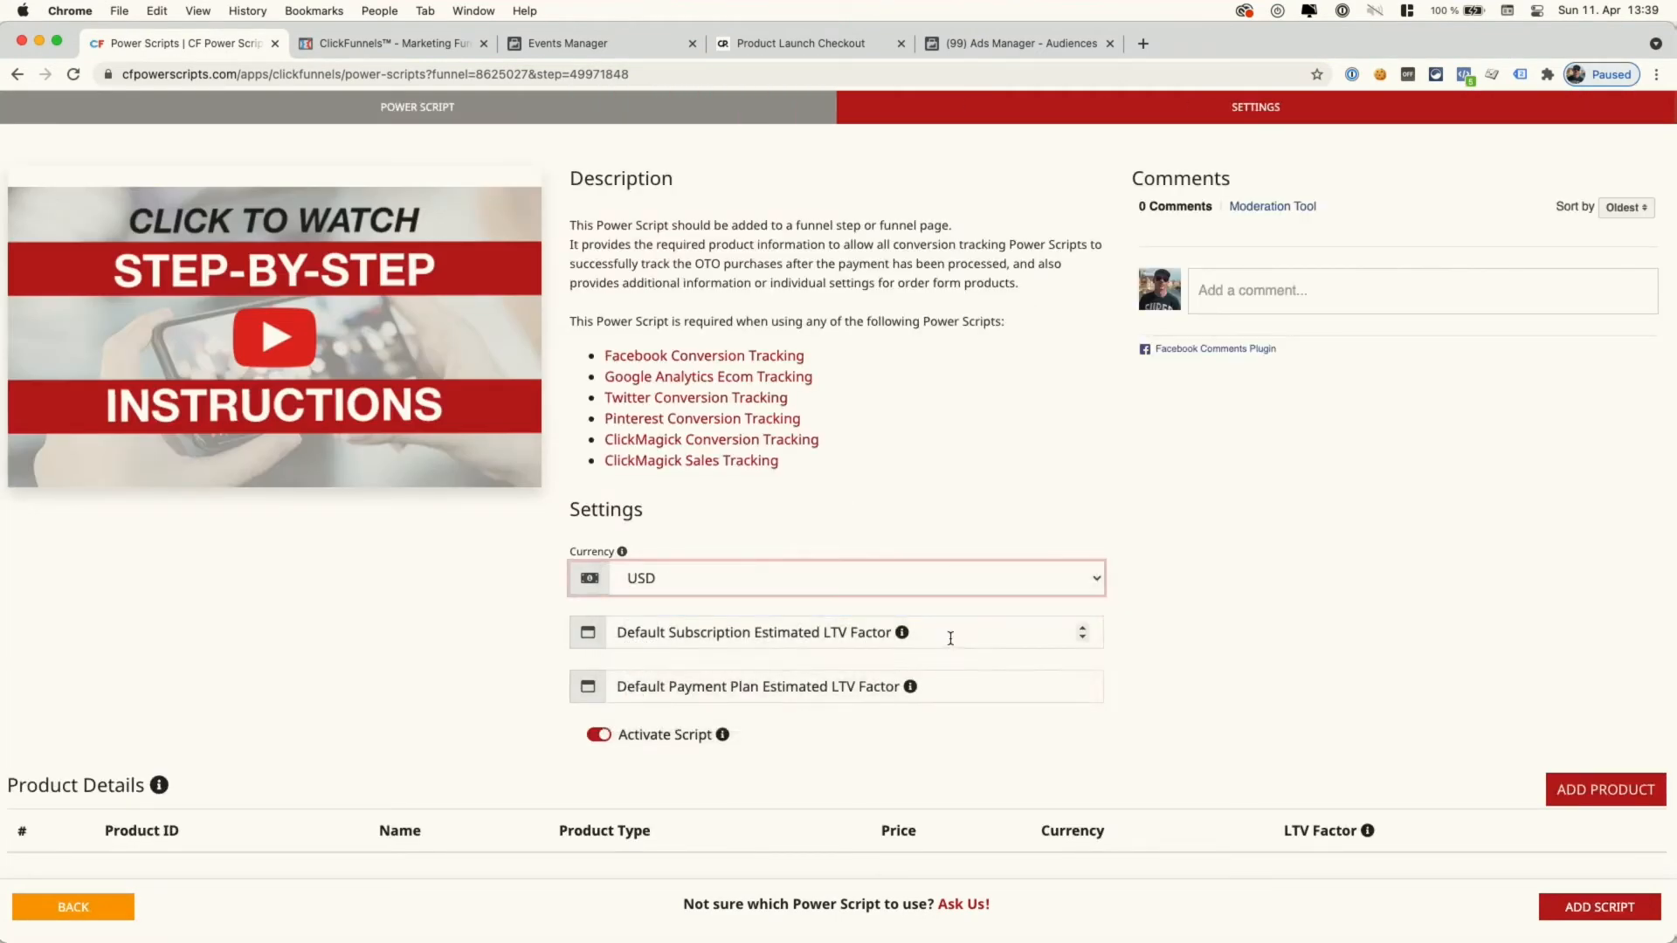
click(948, 638)
text(1)
click(954, 685)
text(1)
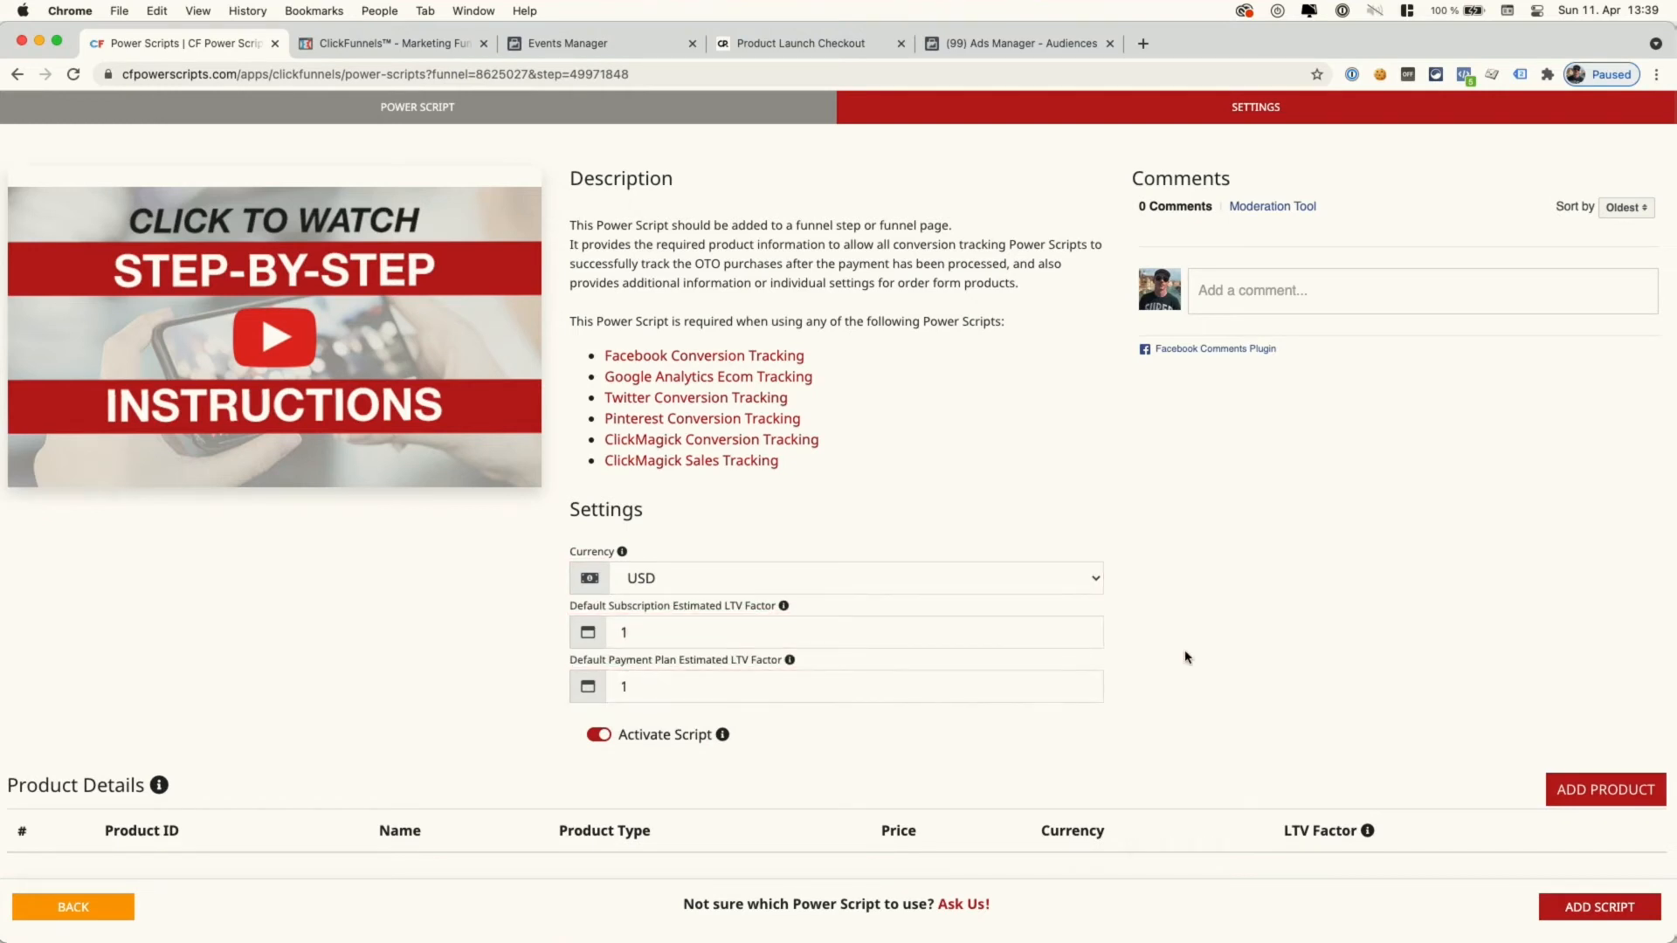
- Add an empty product row, then switch to the ClickFunnels funnel tab
click(1591, 799)
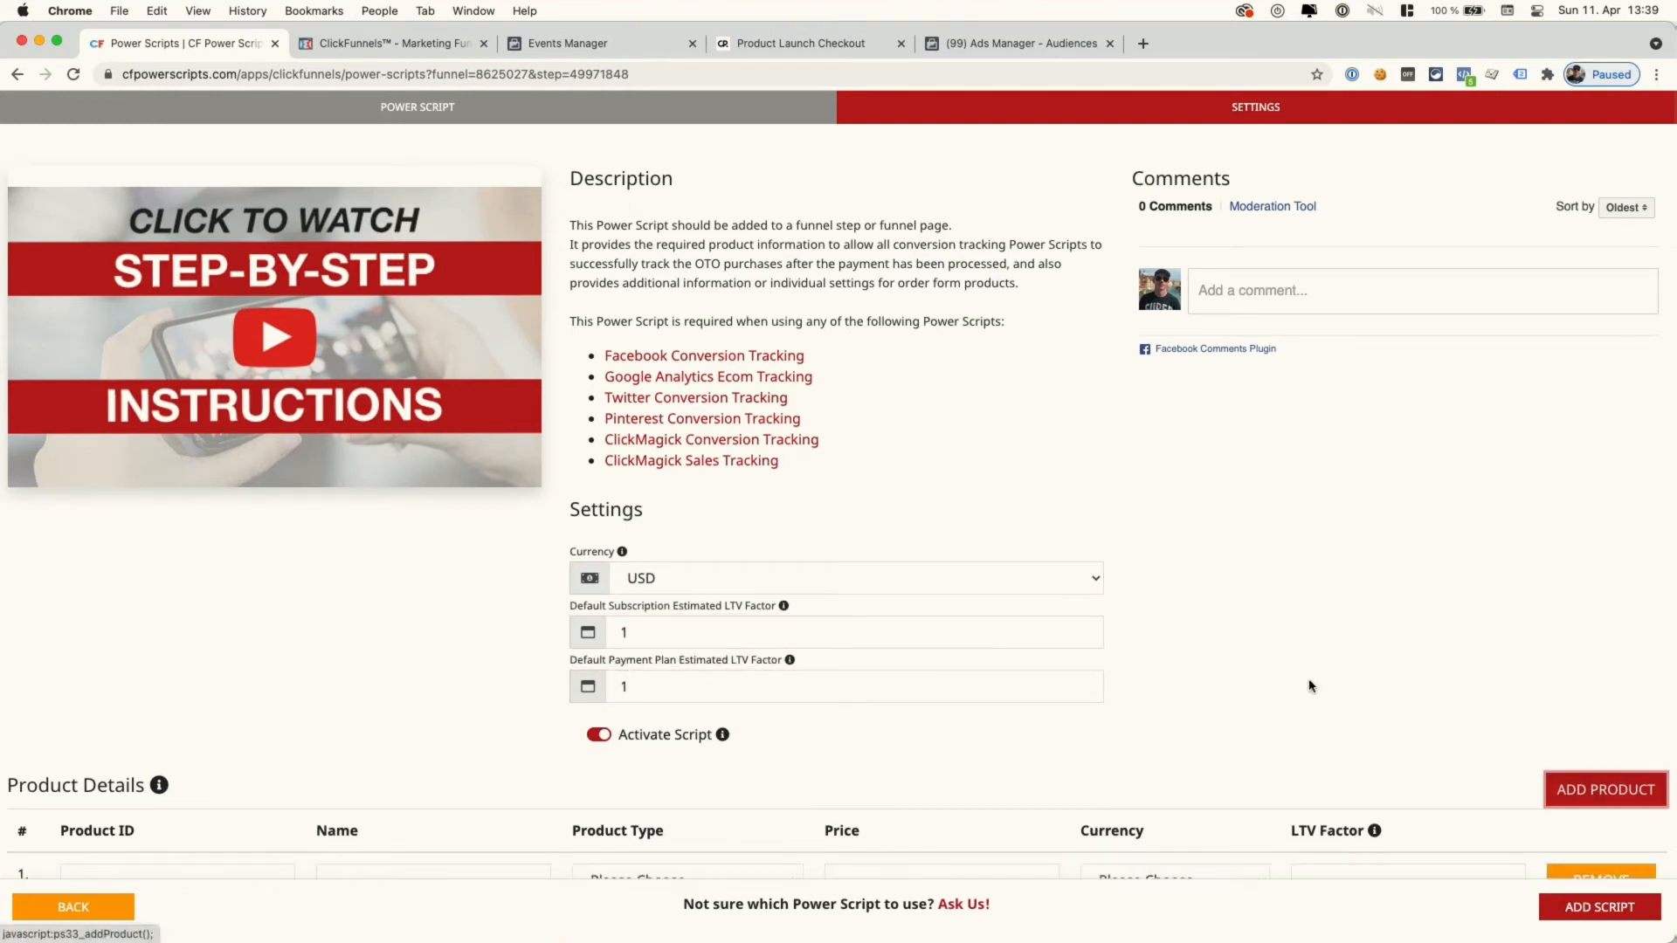
scroll(1296, 678, down, 2)
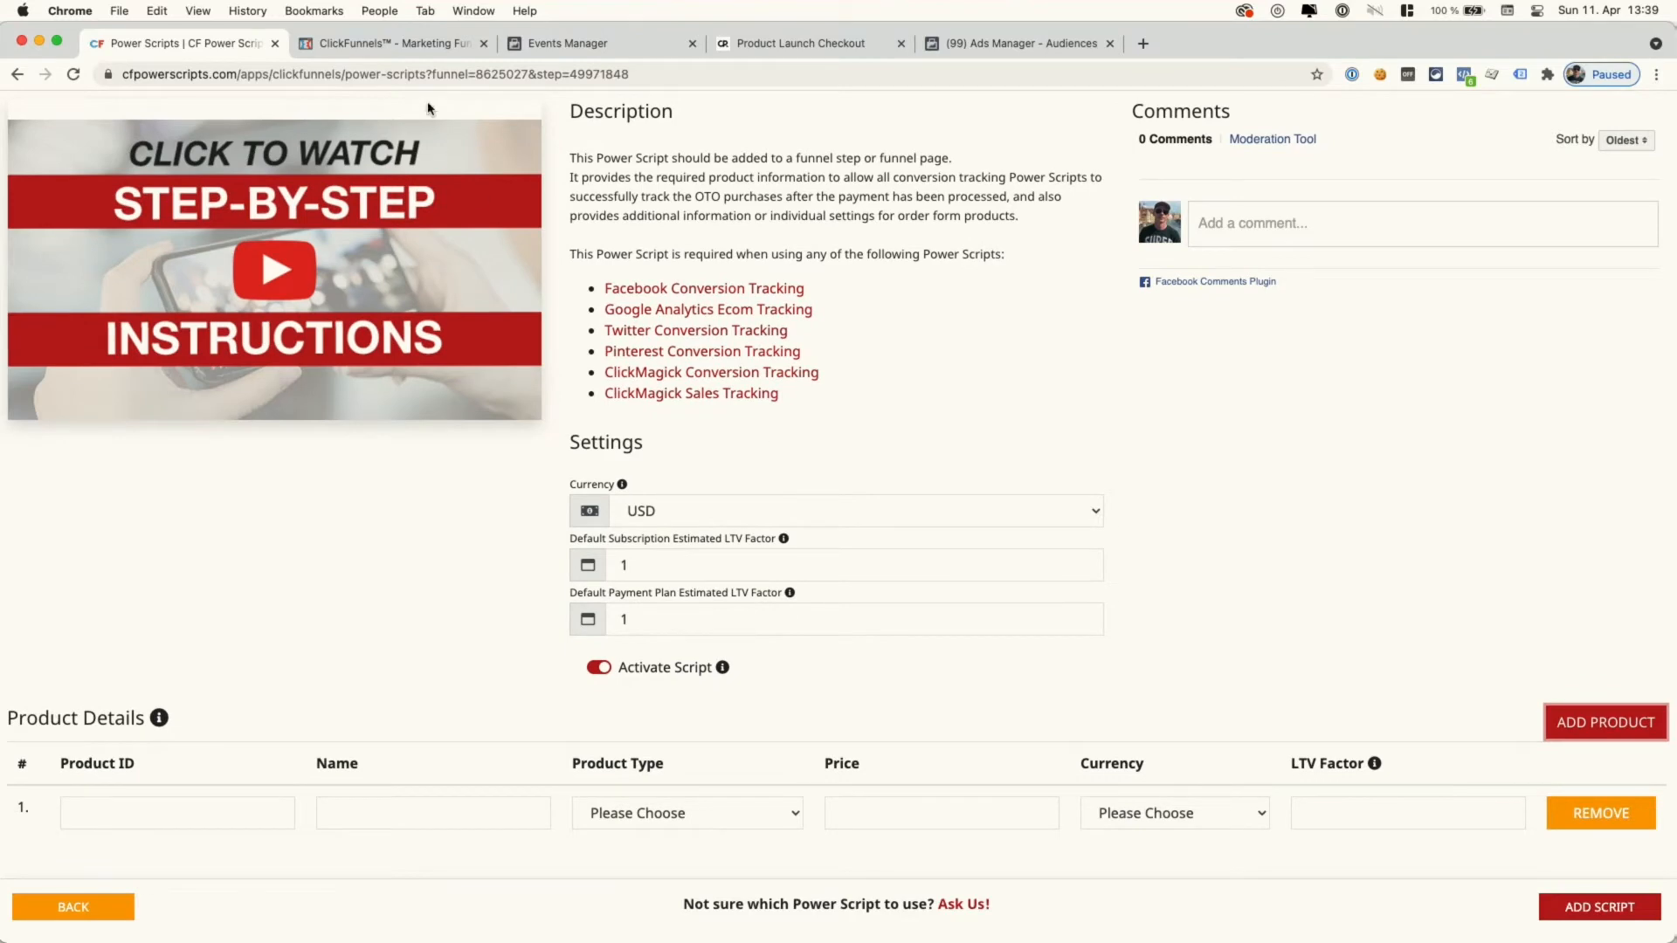
click(413, 50)
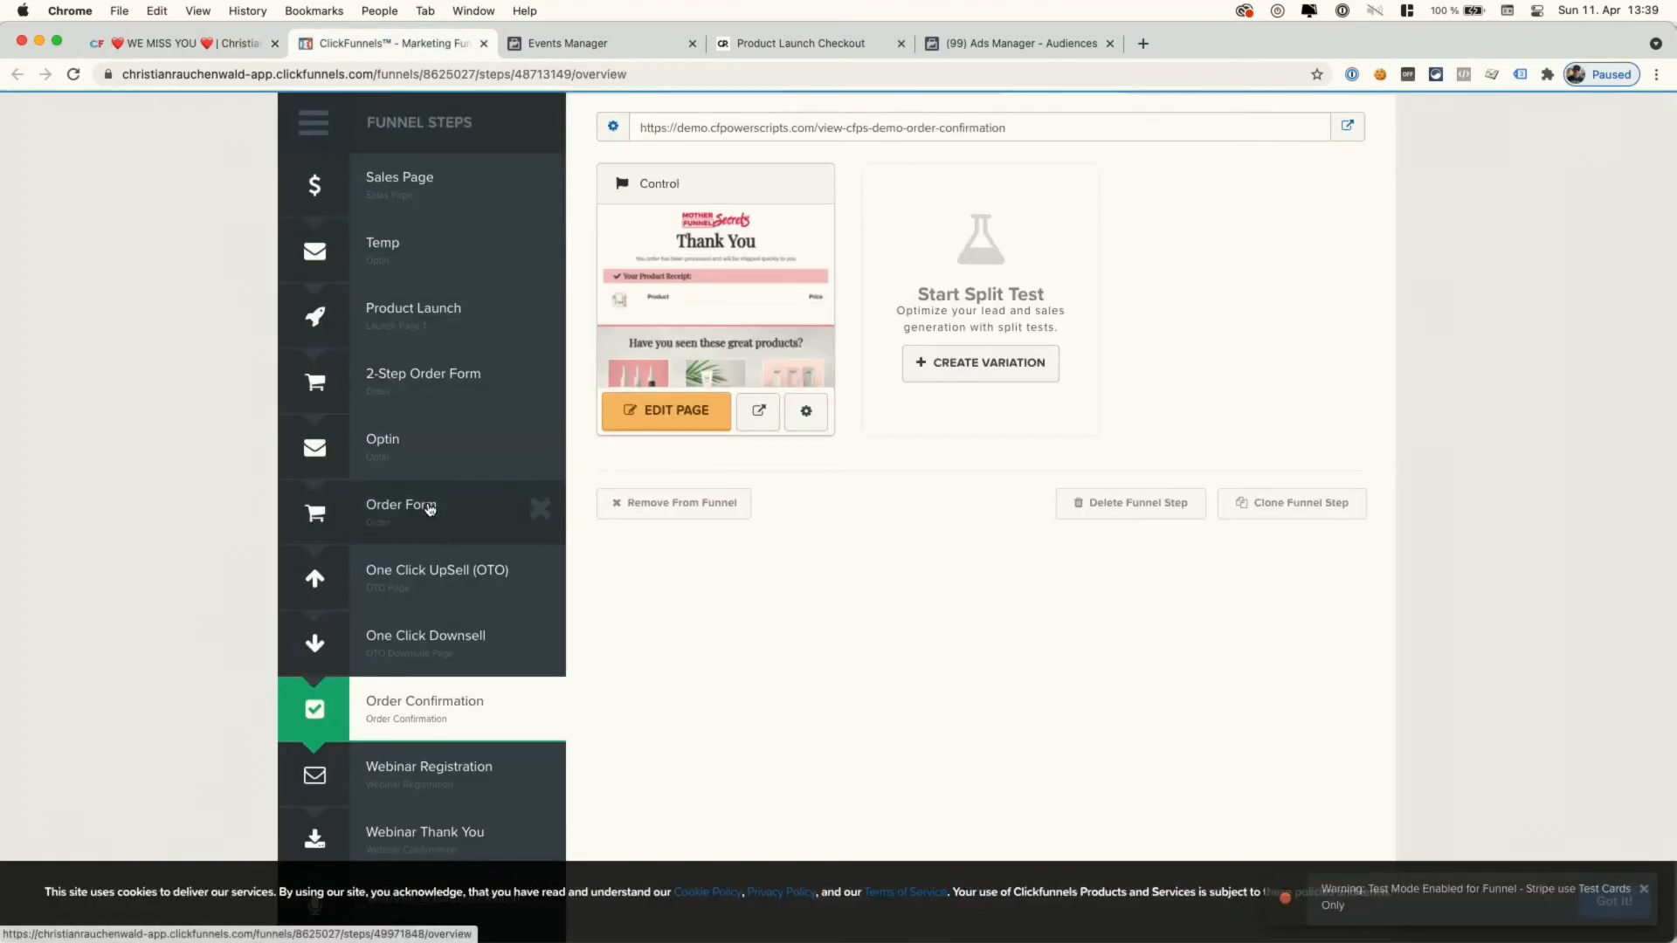
- Copy the Order Form's Subscription product edit link from its Products list and open it
click(487, 506)
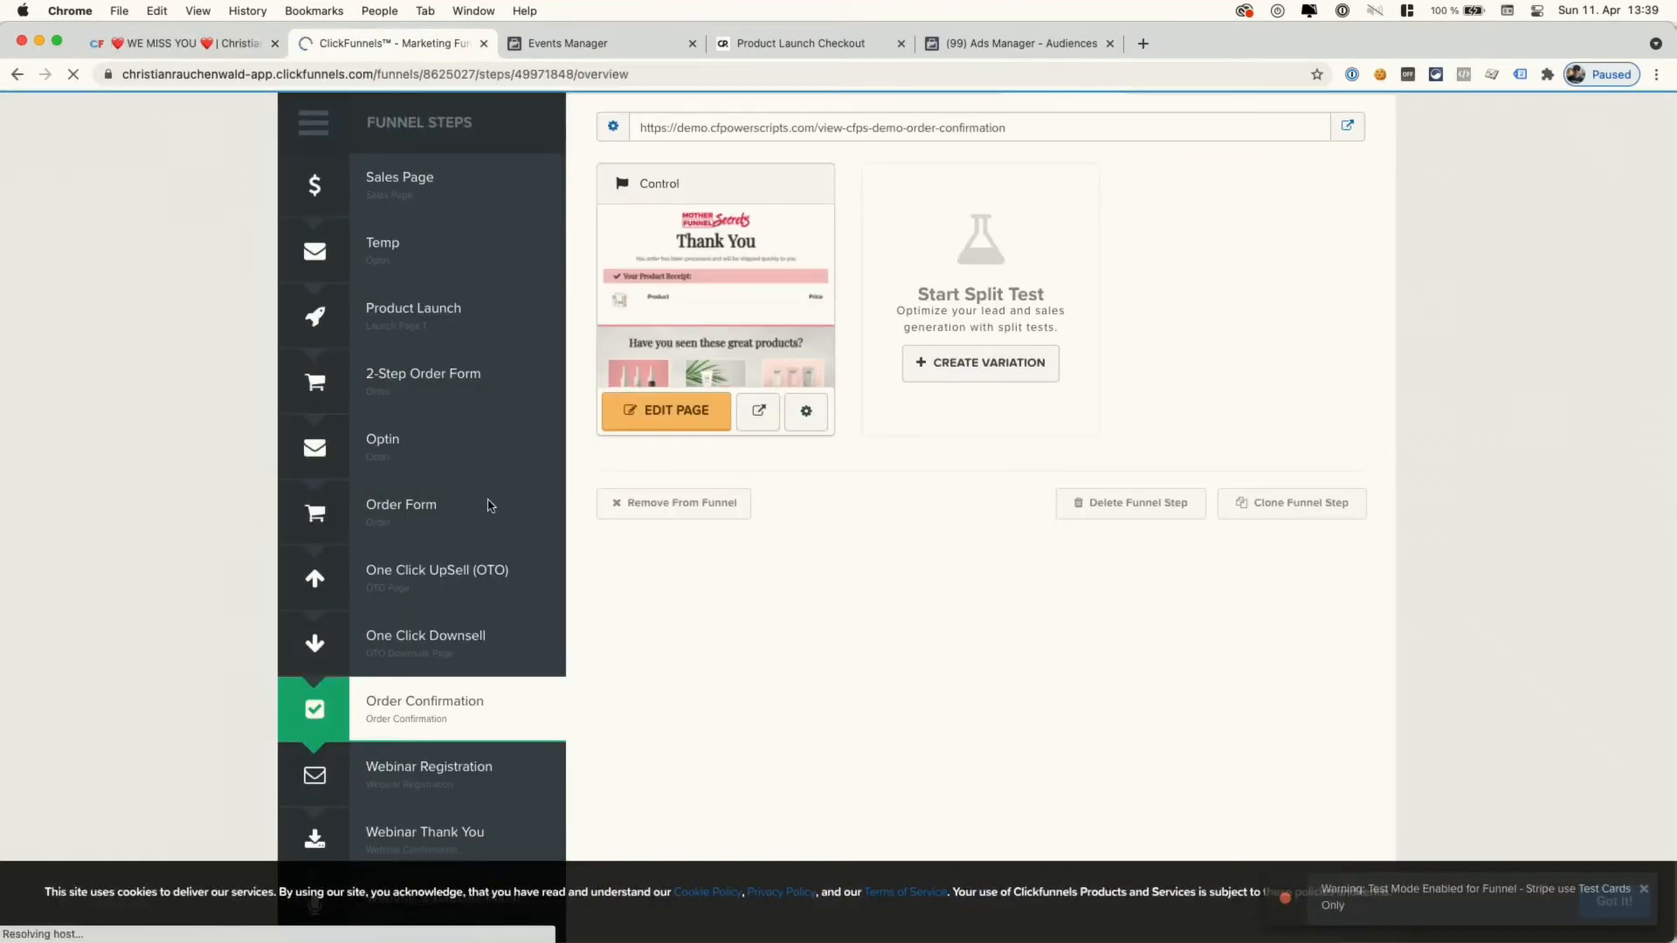
click(1208, 237)
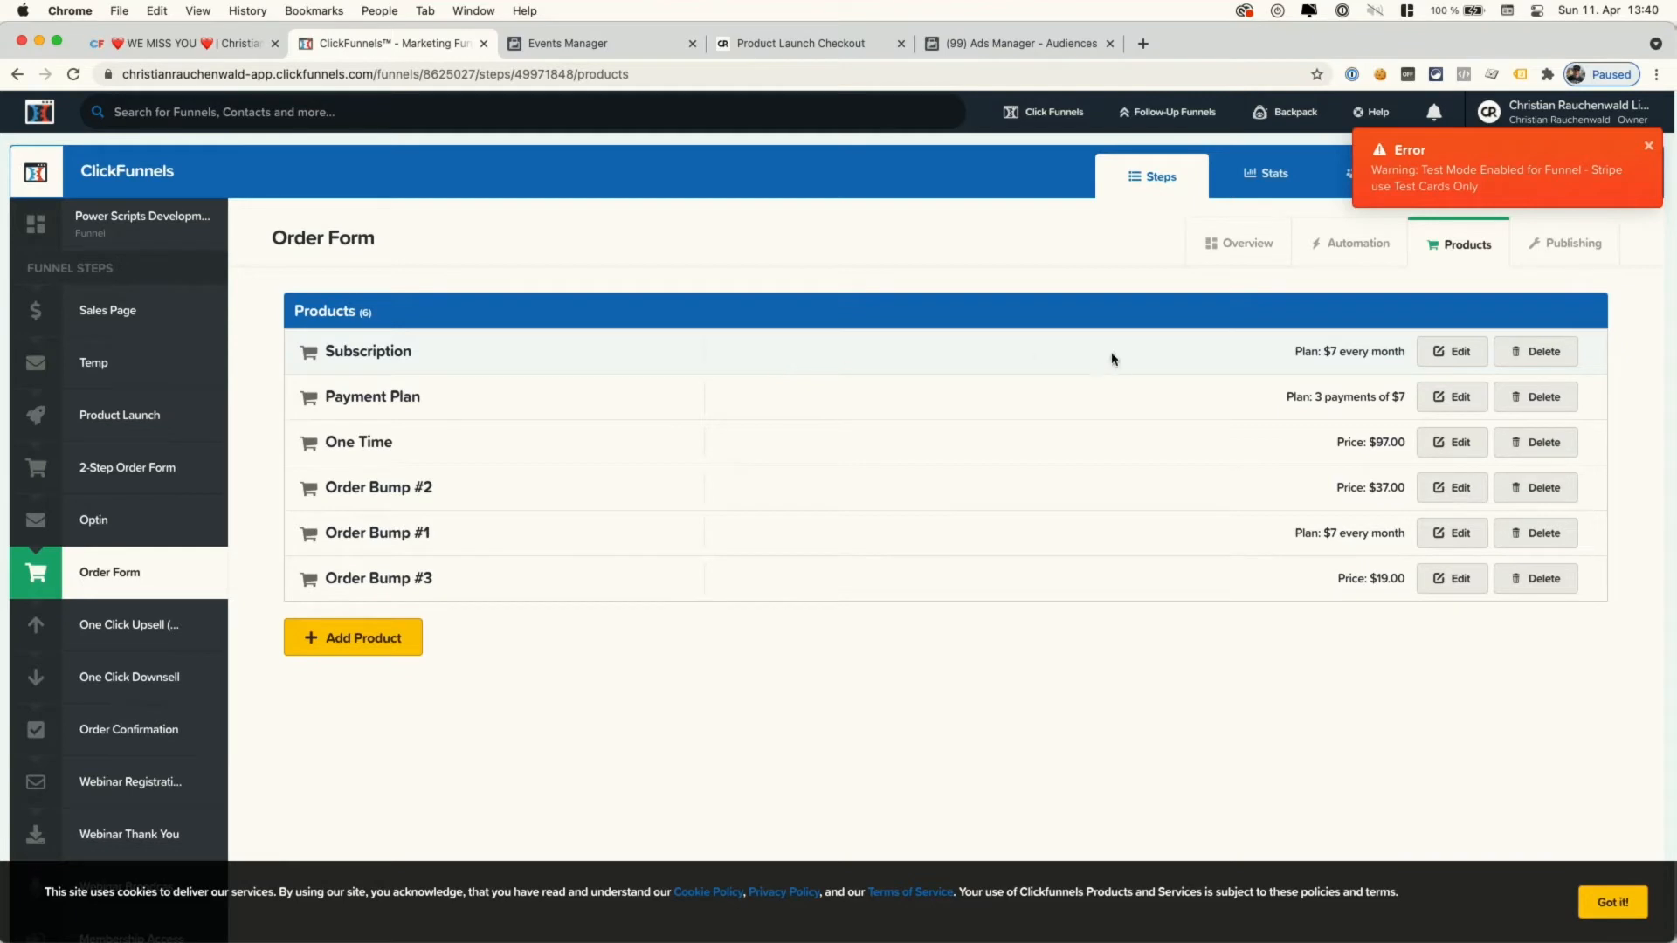
right_click(1453, 346)
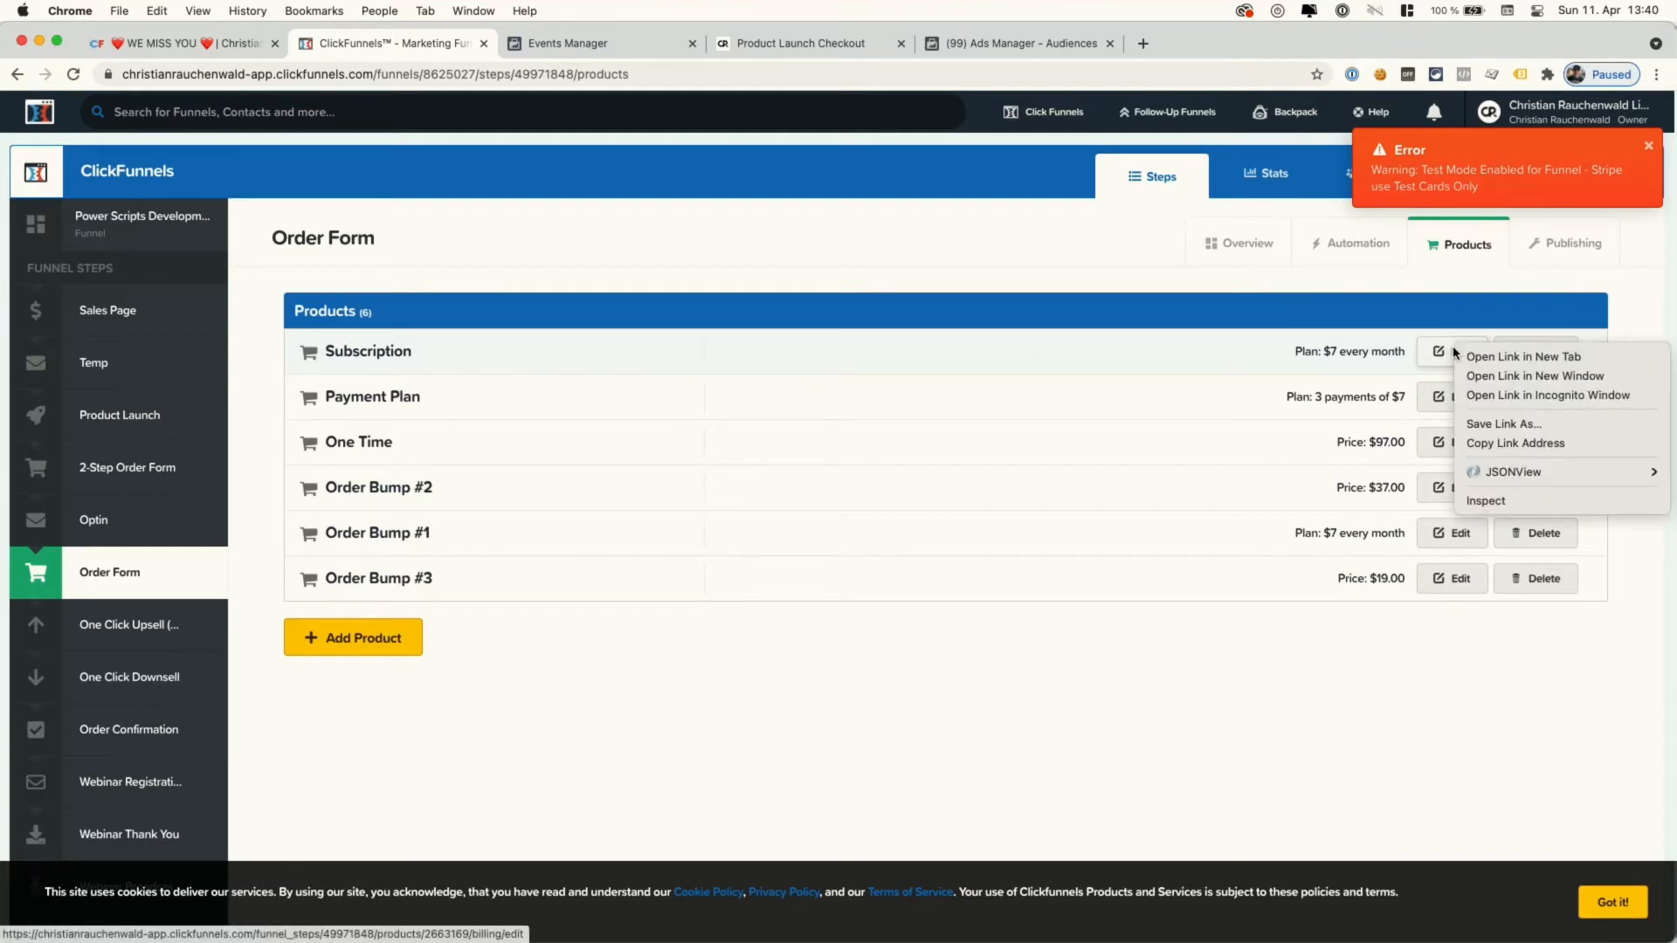
click(1485, 442)
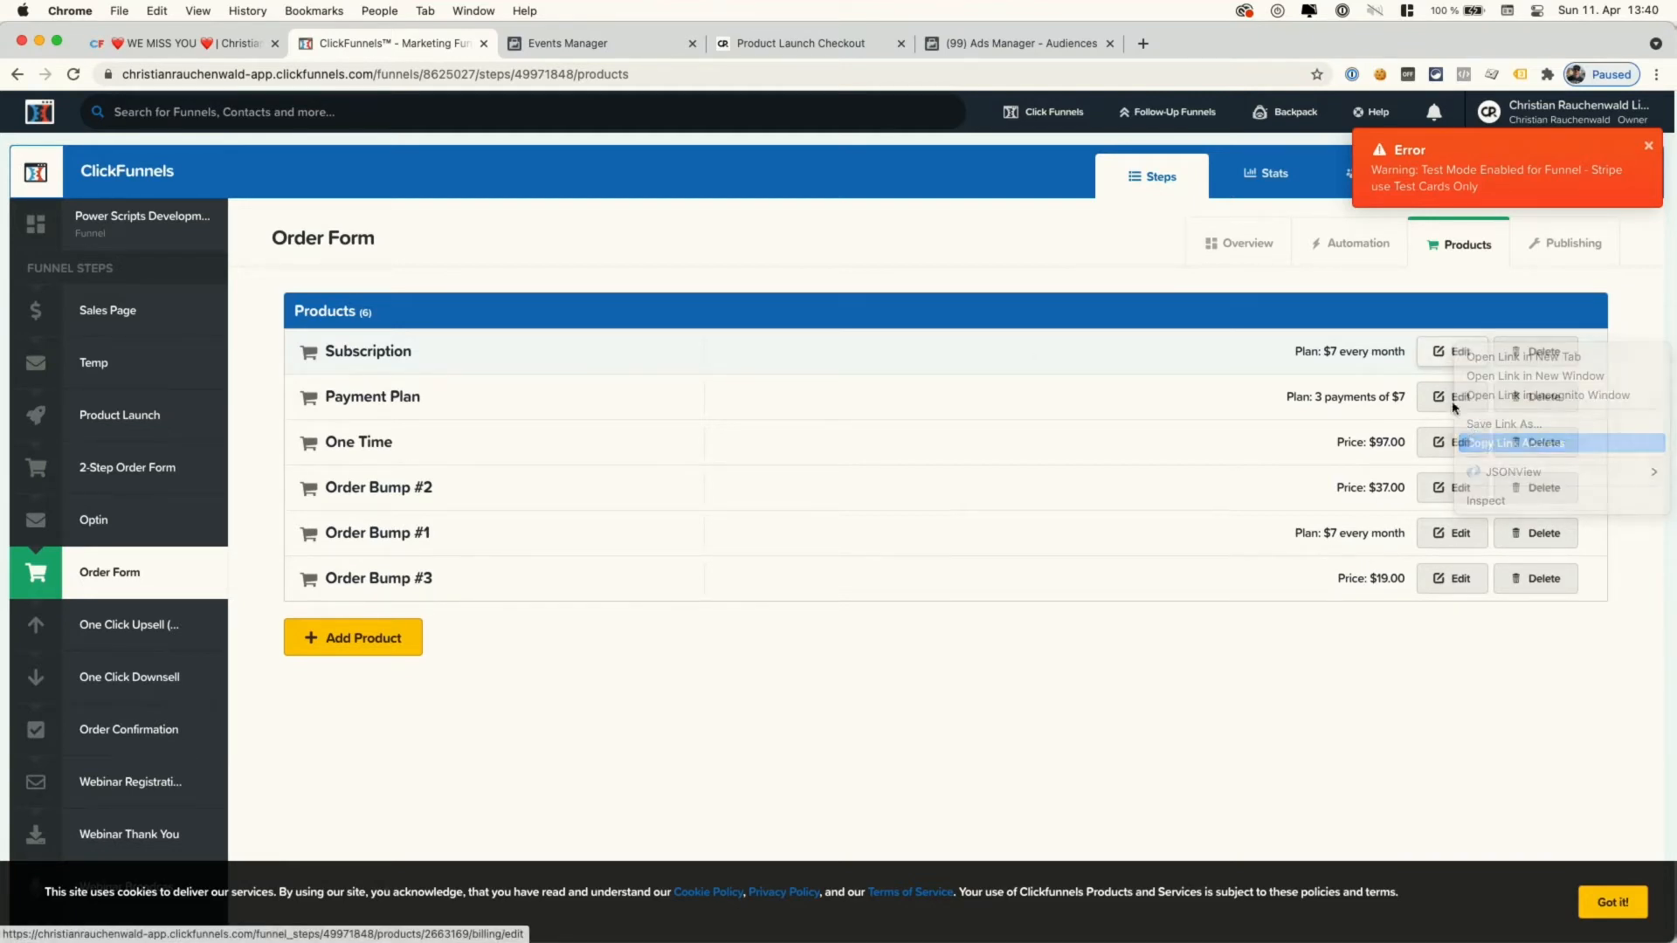
click(1450, 353)
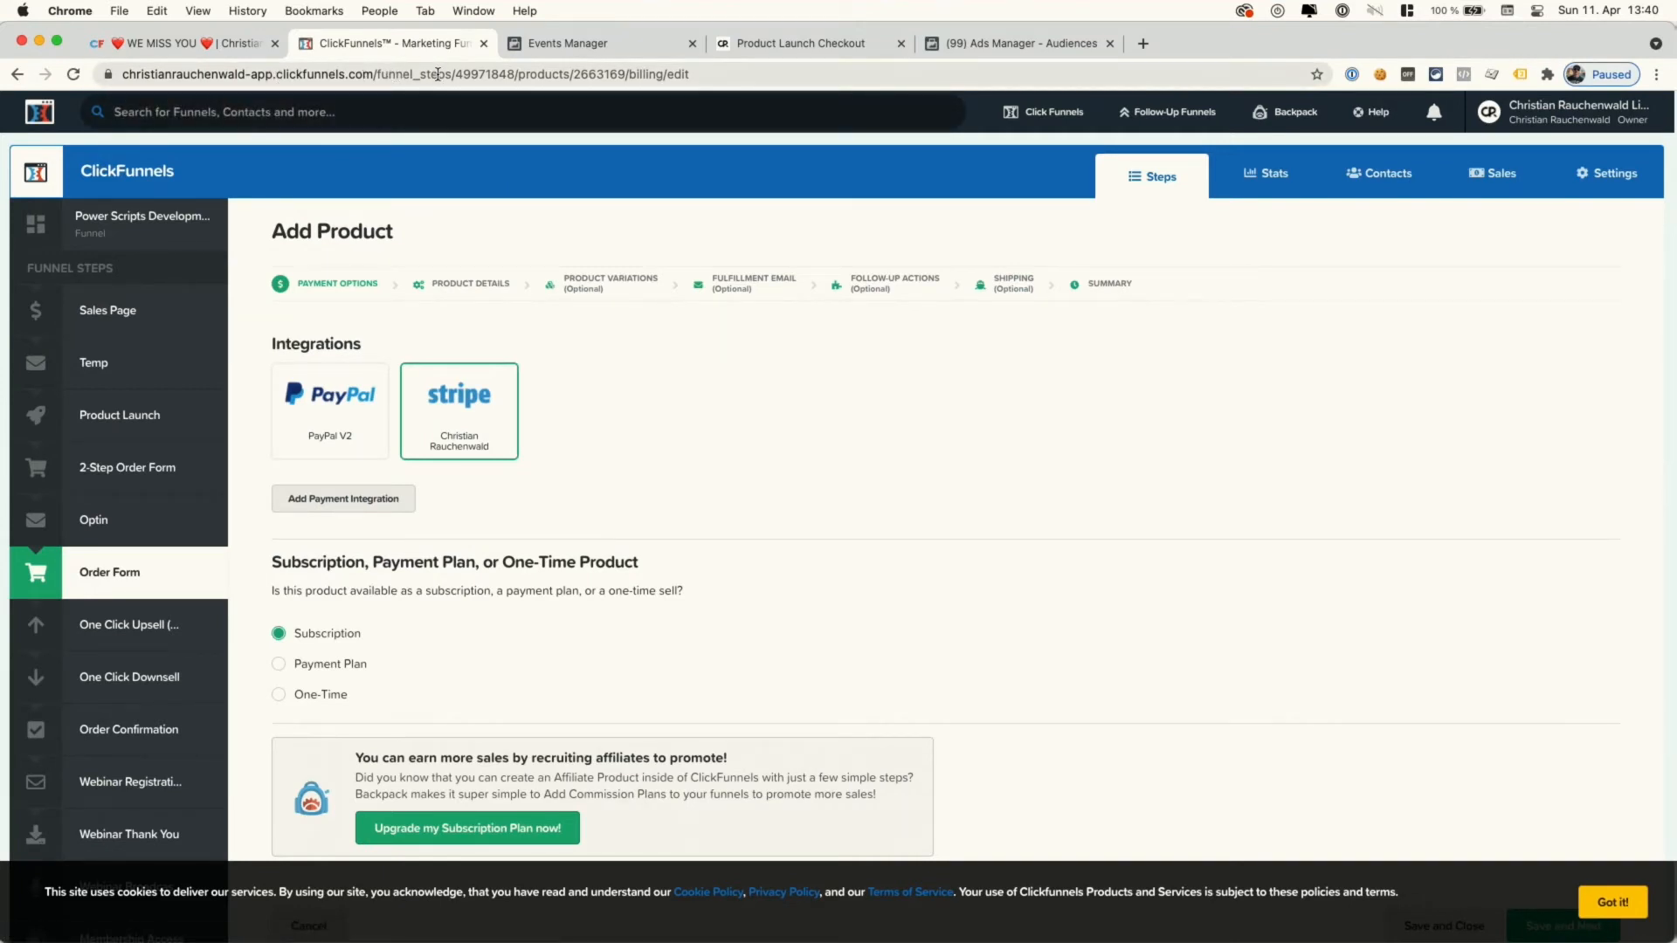
- Note product ID 2663169 in the URL, go back, and recopy Subscription's edit link
double_click(484, 74)
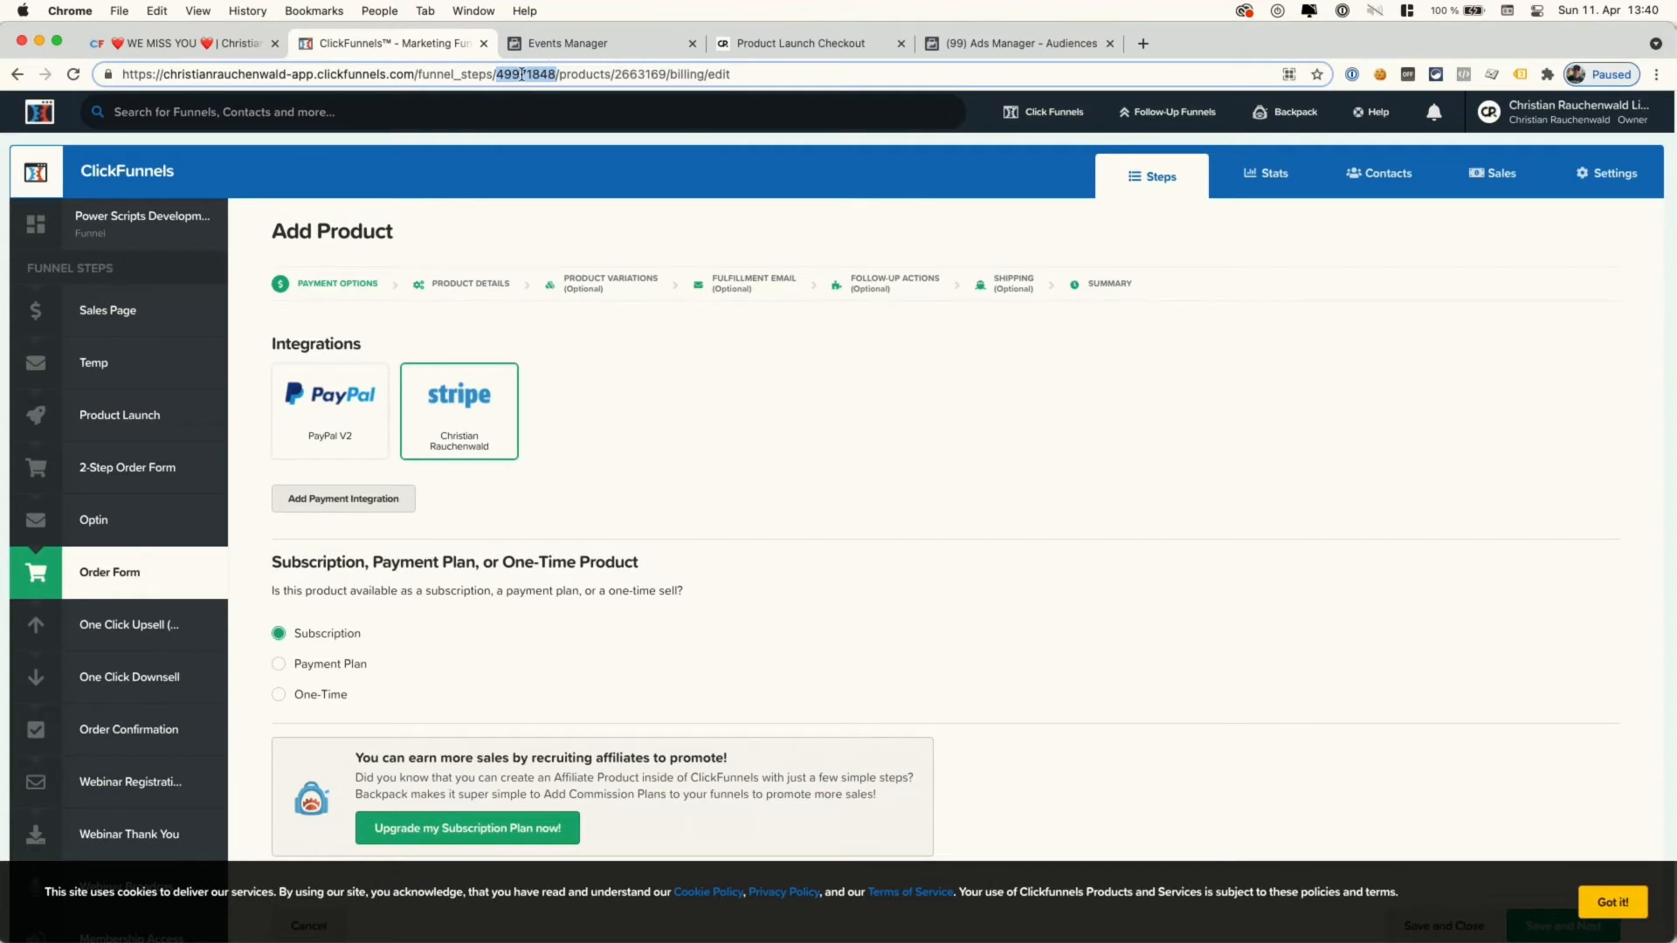
double_click(578, 75)
double_click(651, 75)
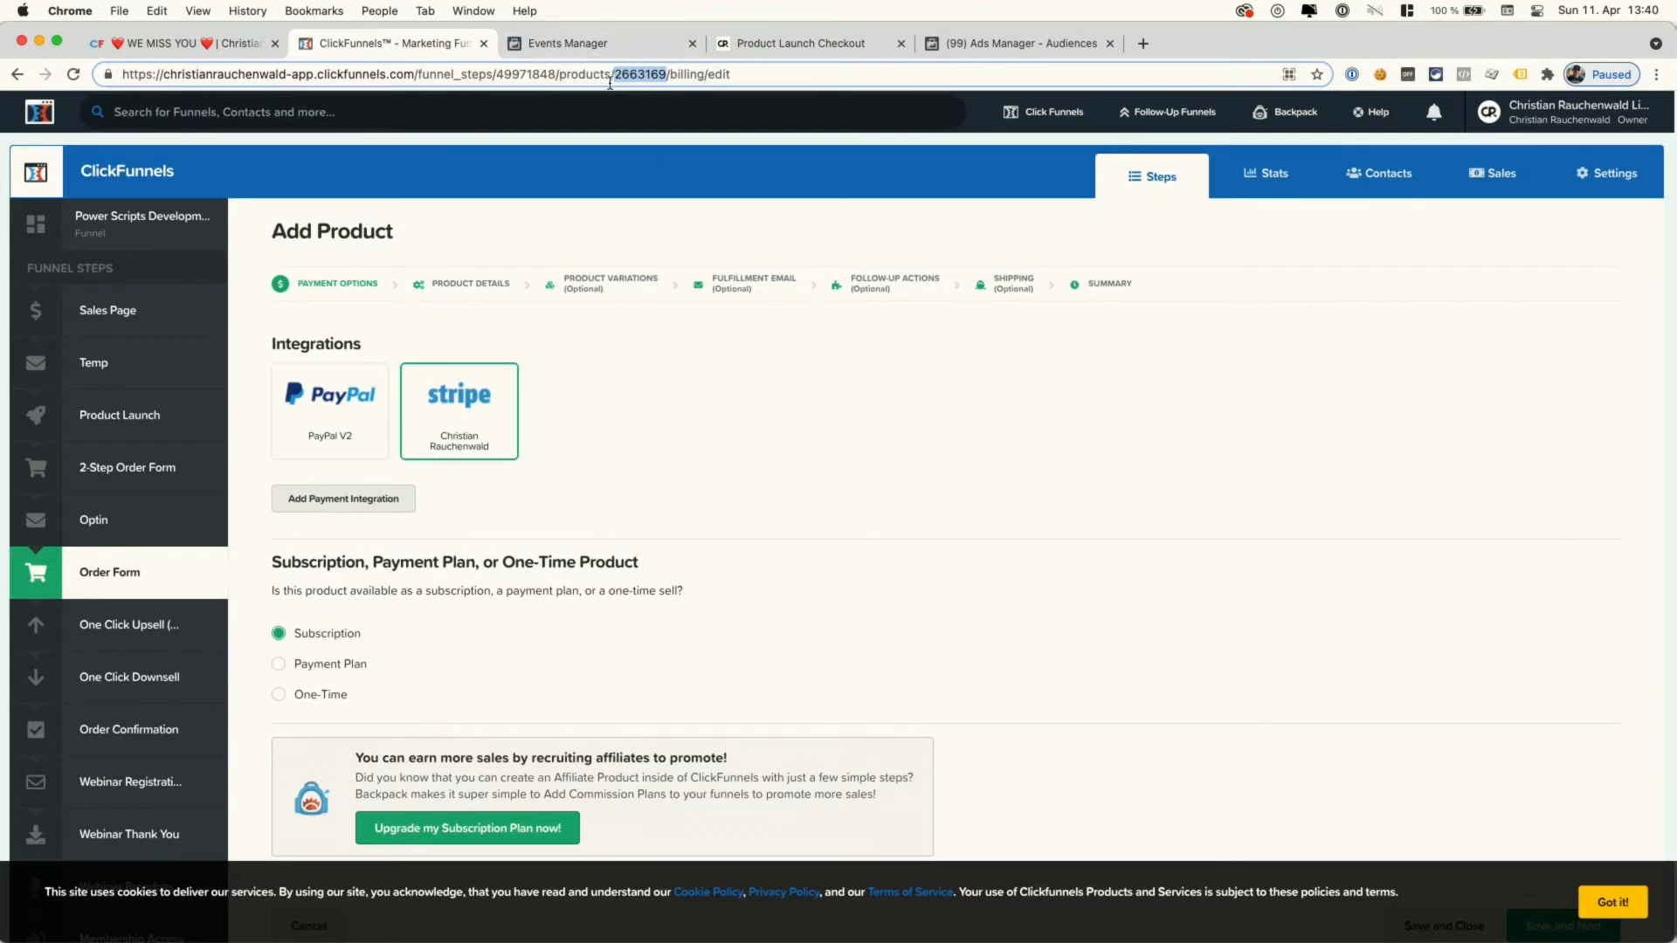
click(16, 75)
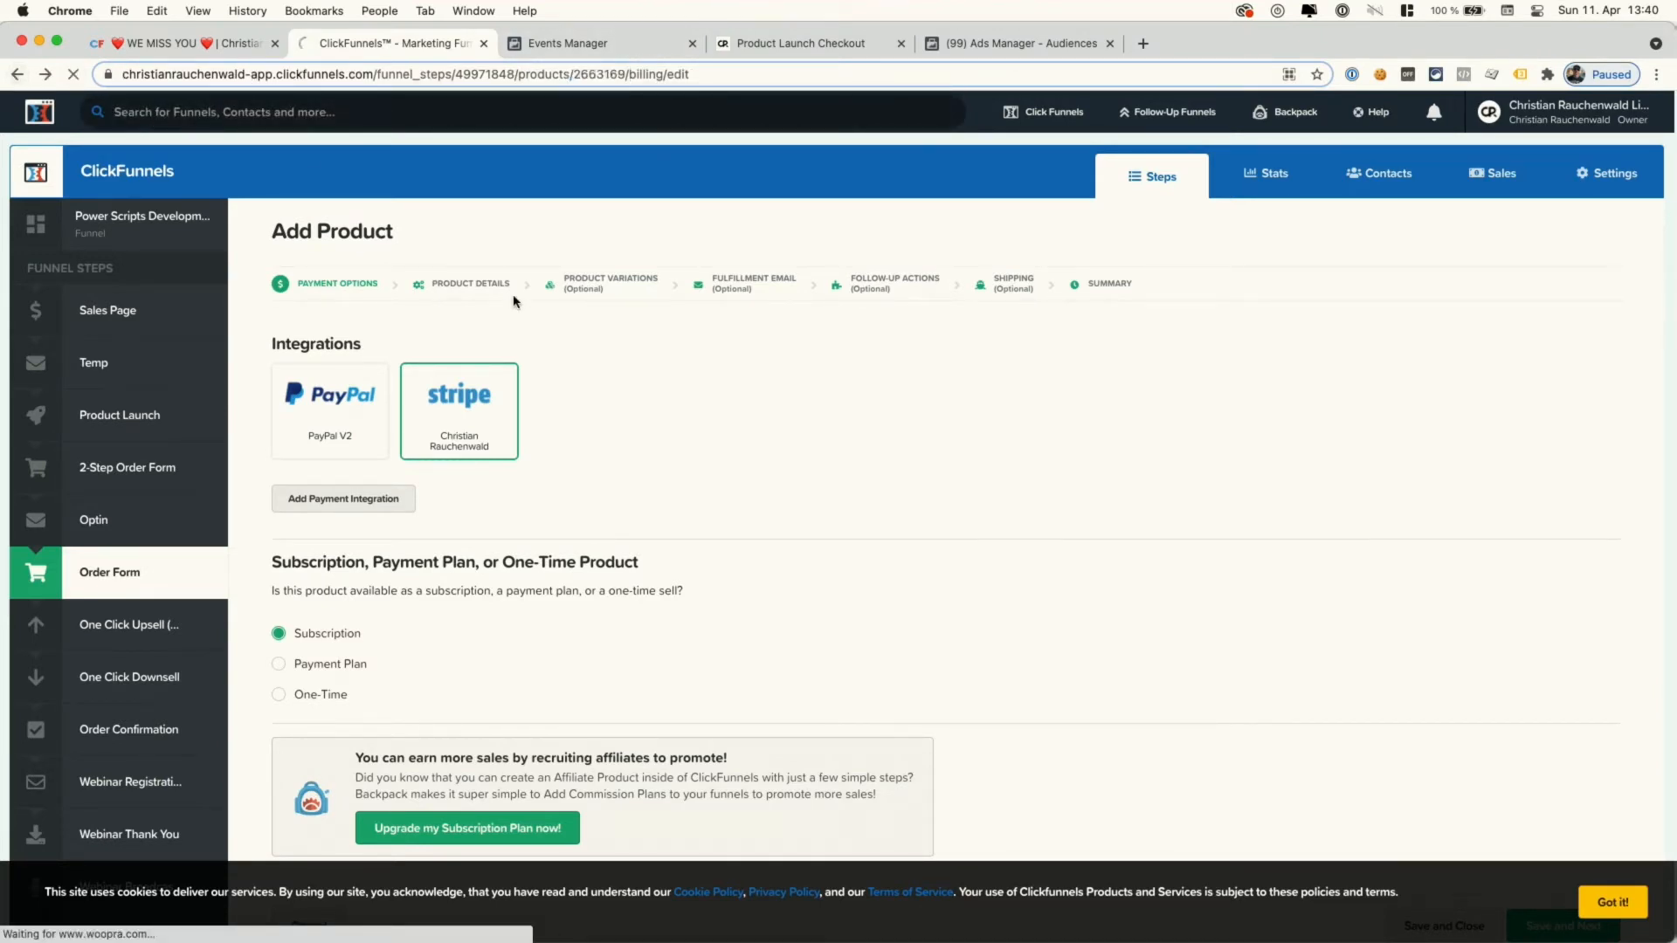
right_click(1453, 351)
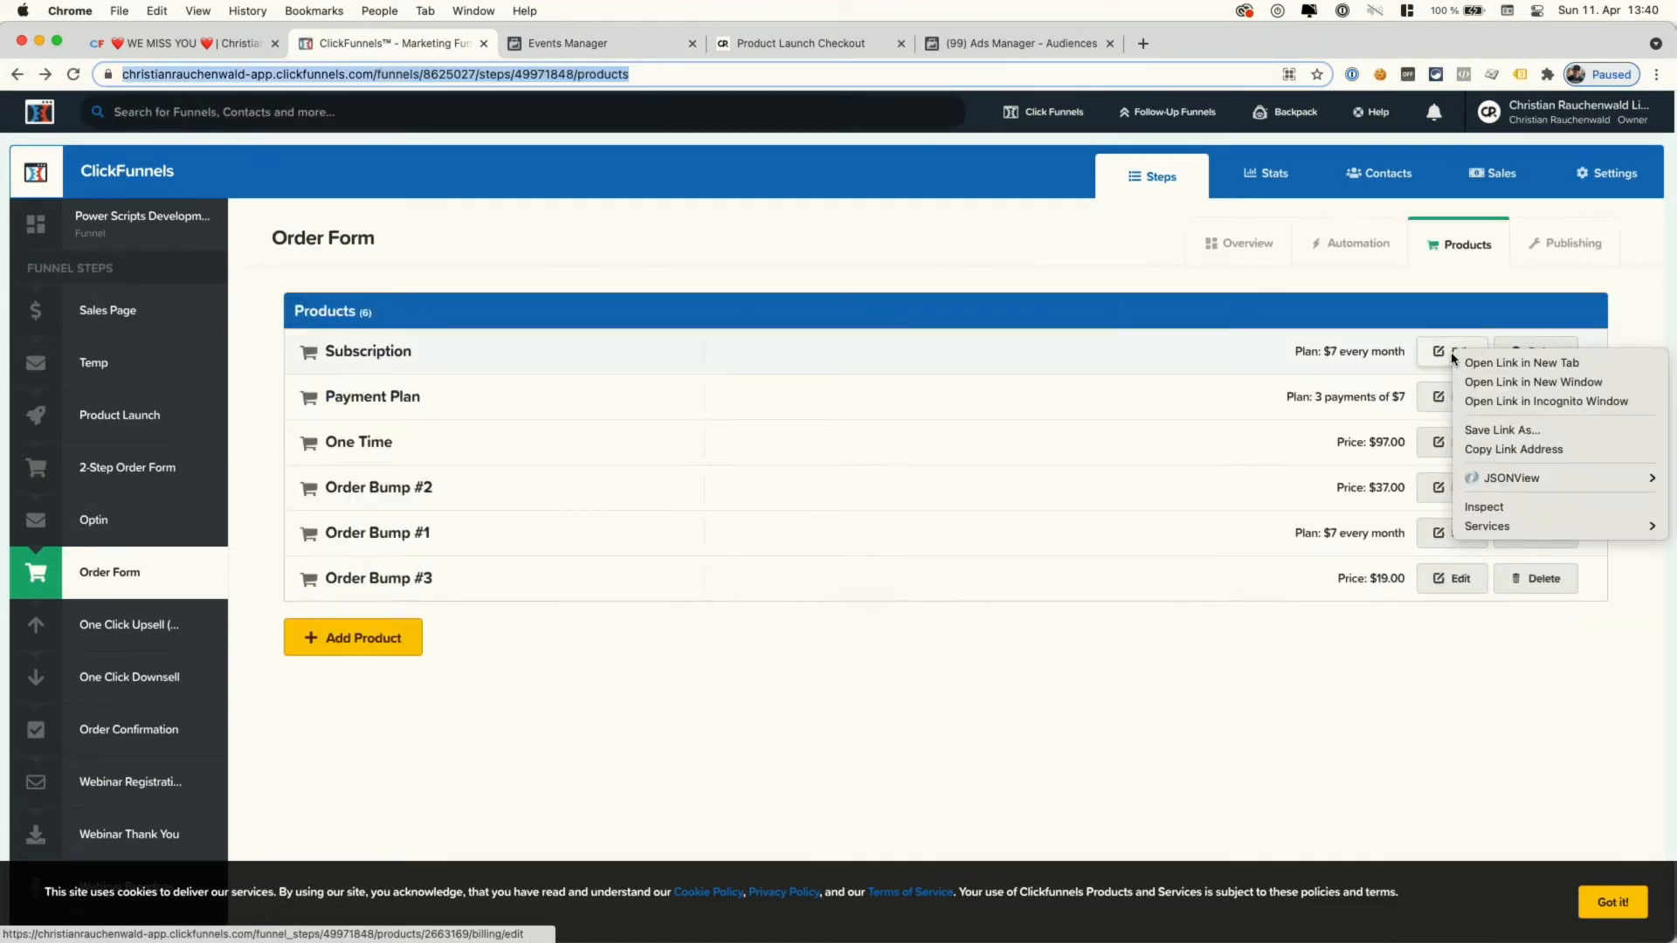
click(1511, 449)
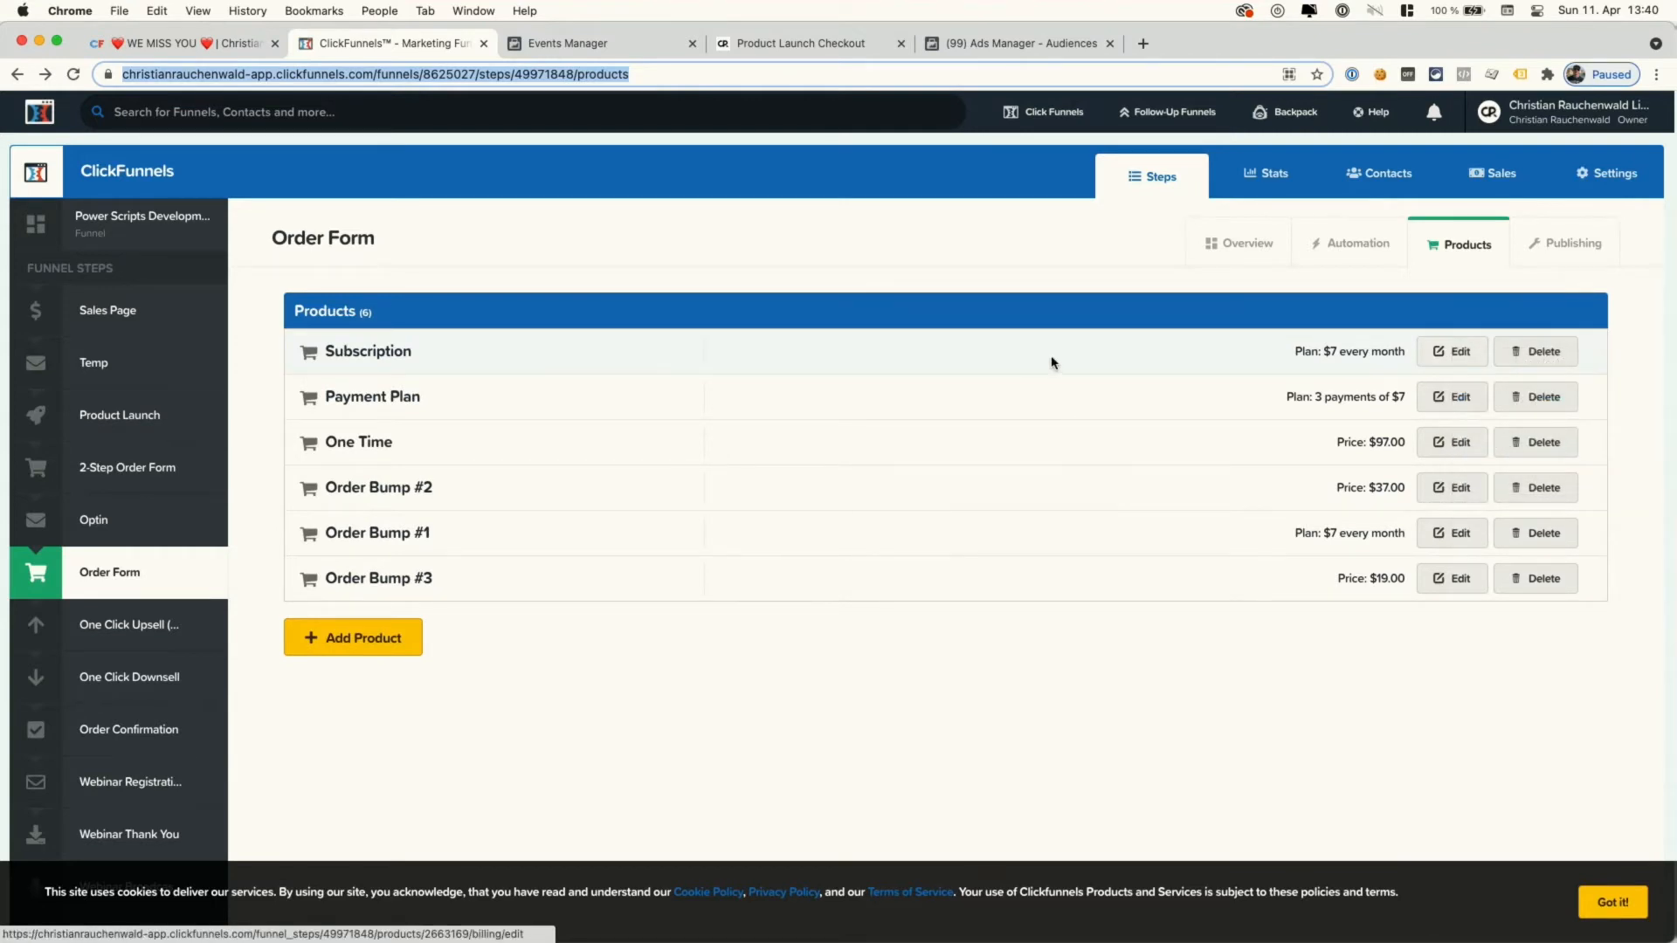
- Paste the edit link into the first Product ID and trim it to 2663169
click(210, 45)
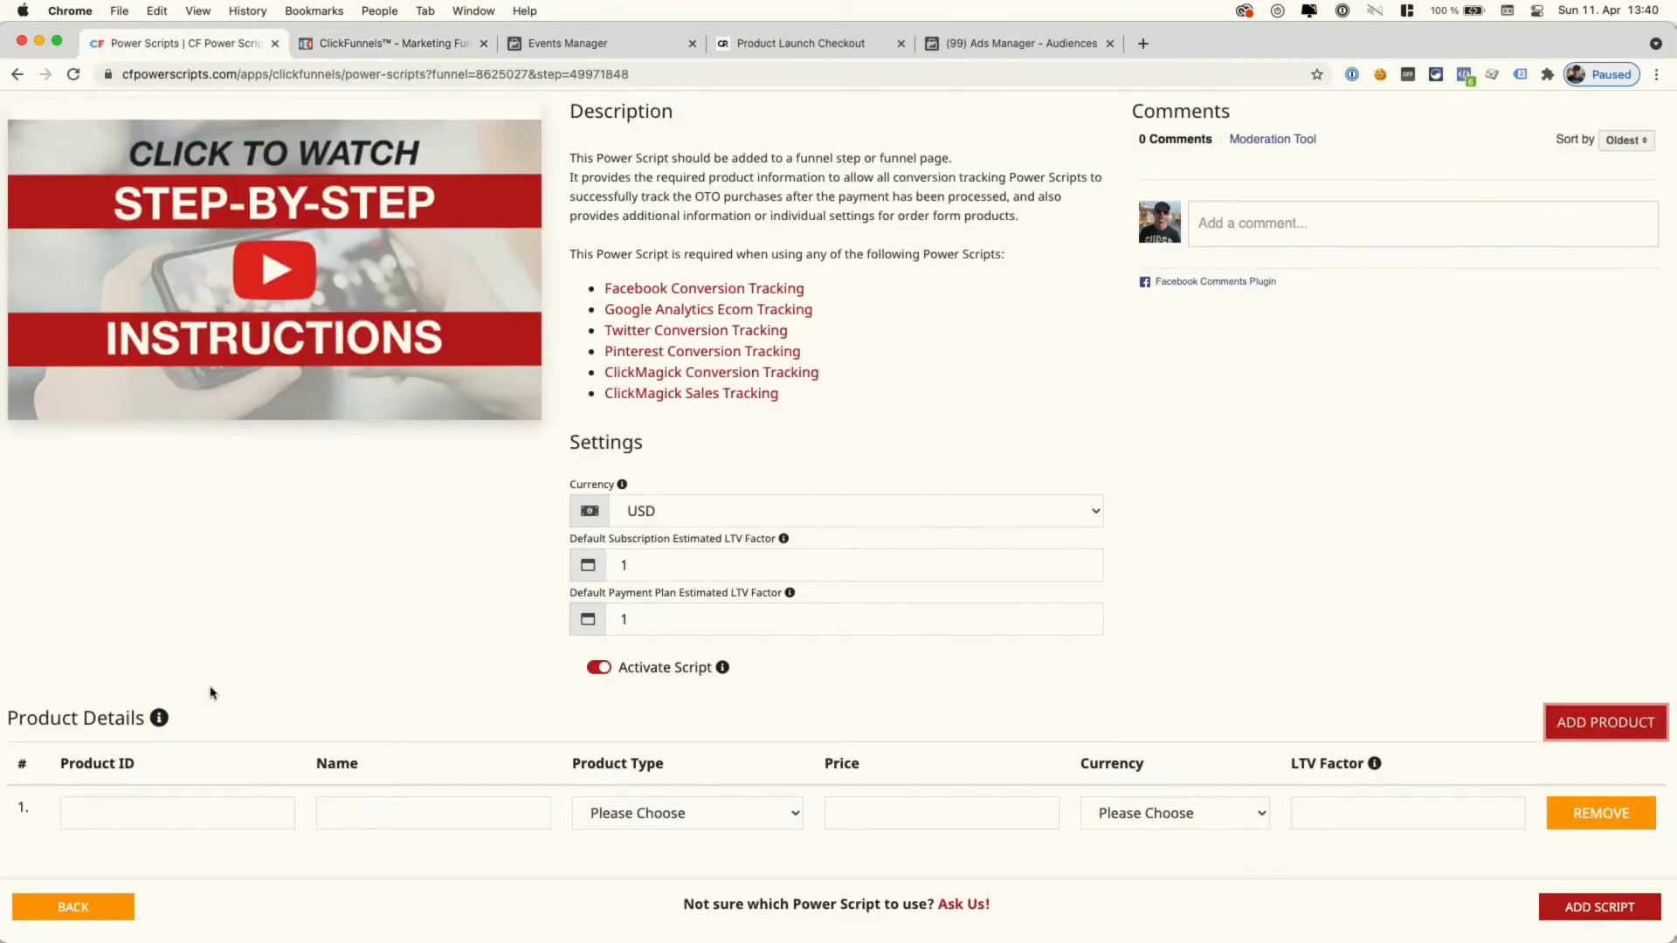
click(166, 813)
key(super+v)
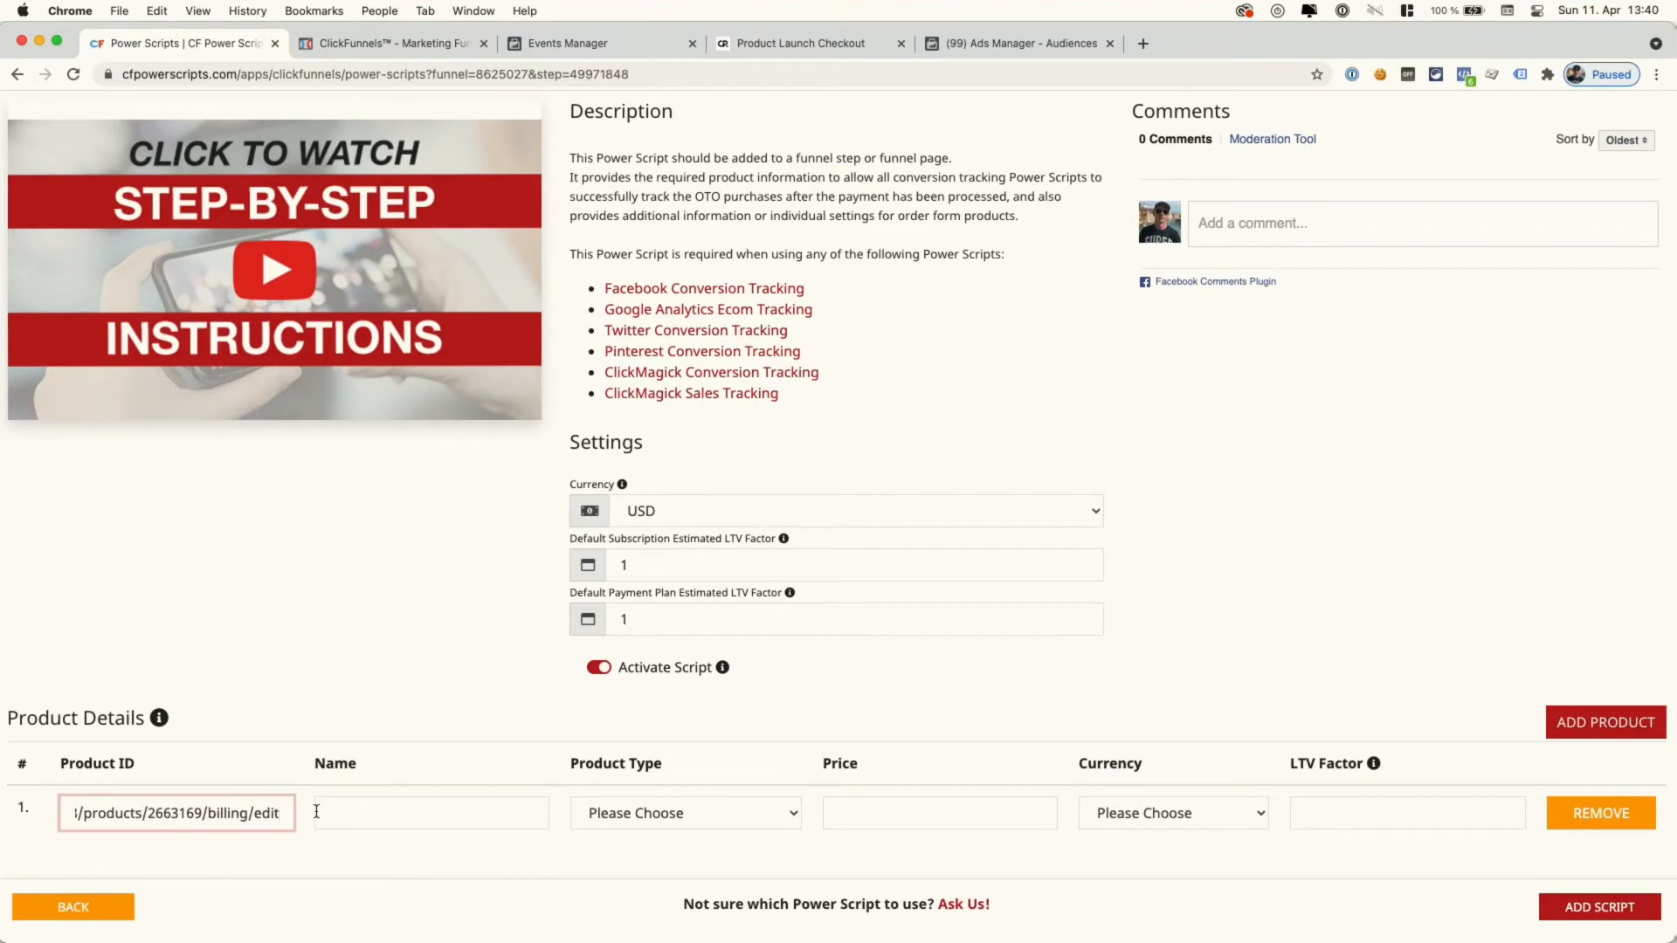
click(398, 787)
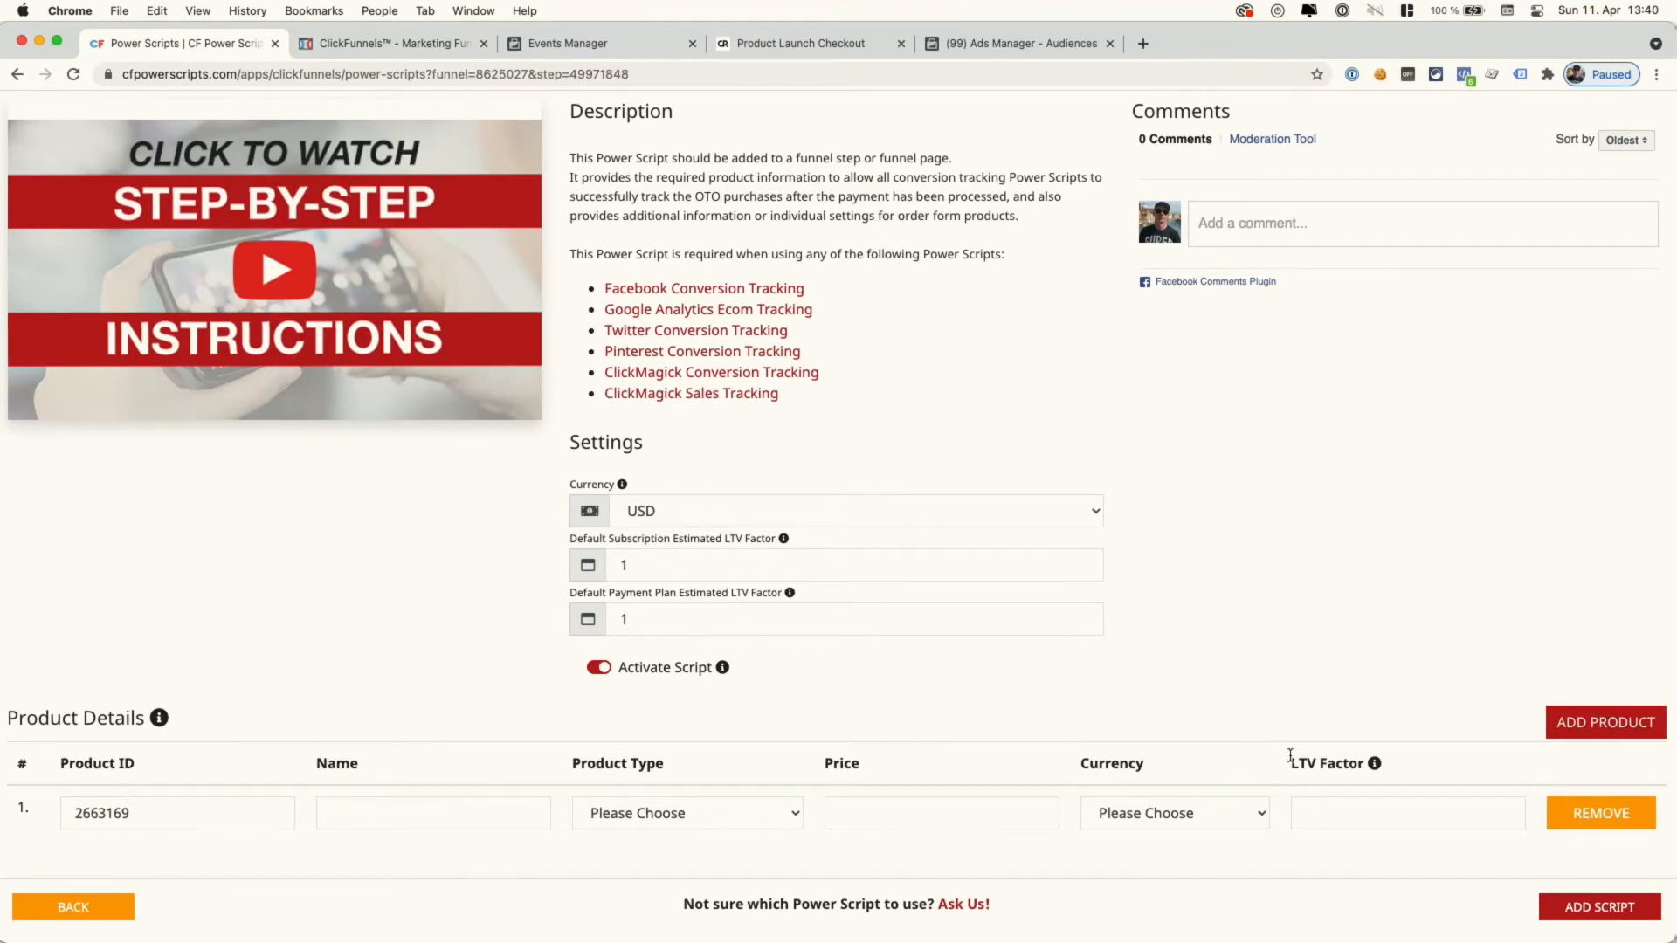
- Add product rows up to six and fill the remaining IDs from the ClickFunnels edit links
click(1591, 726)
click(1591, 724)
scroll(1591, 725, down, 2)
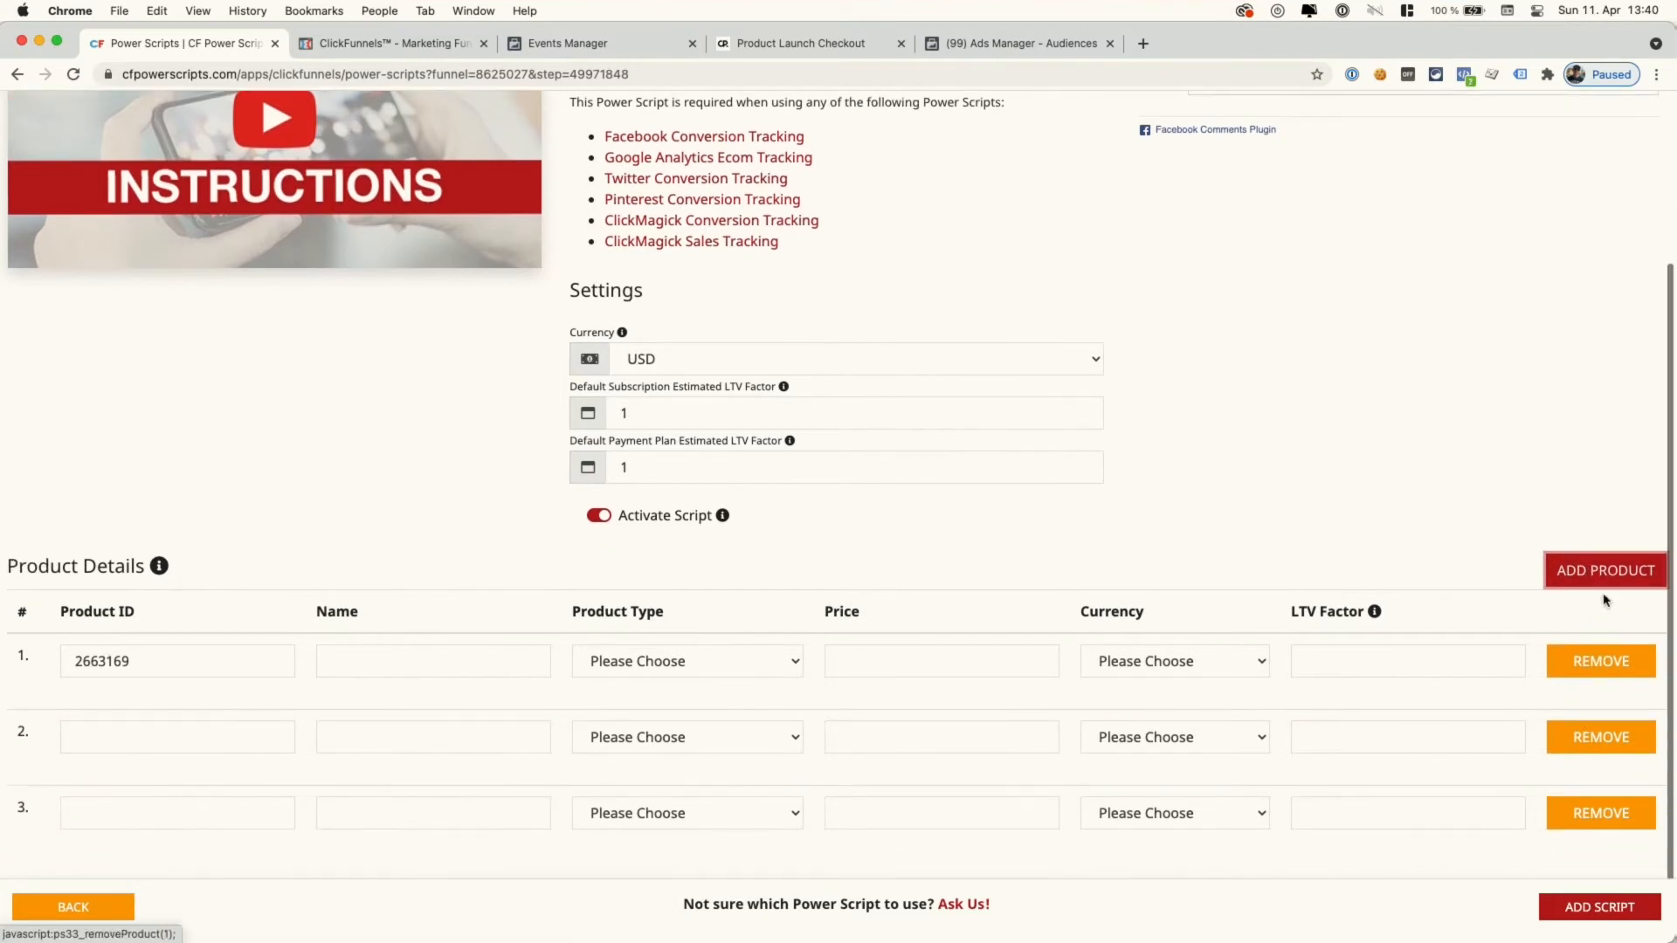
click(1610, 572)
click(1608, 573)
click(1608, 573)
scroll(1608, 573, down, 3)
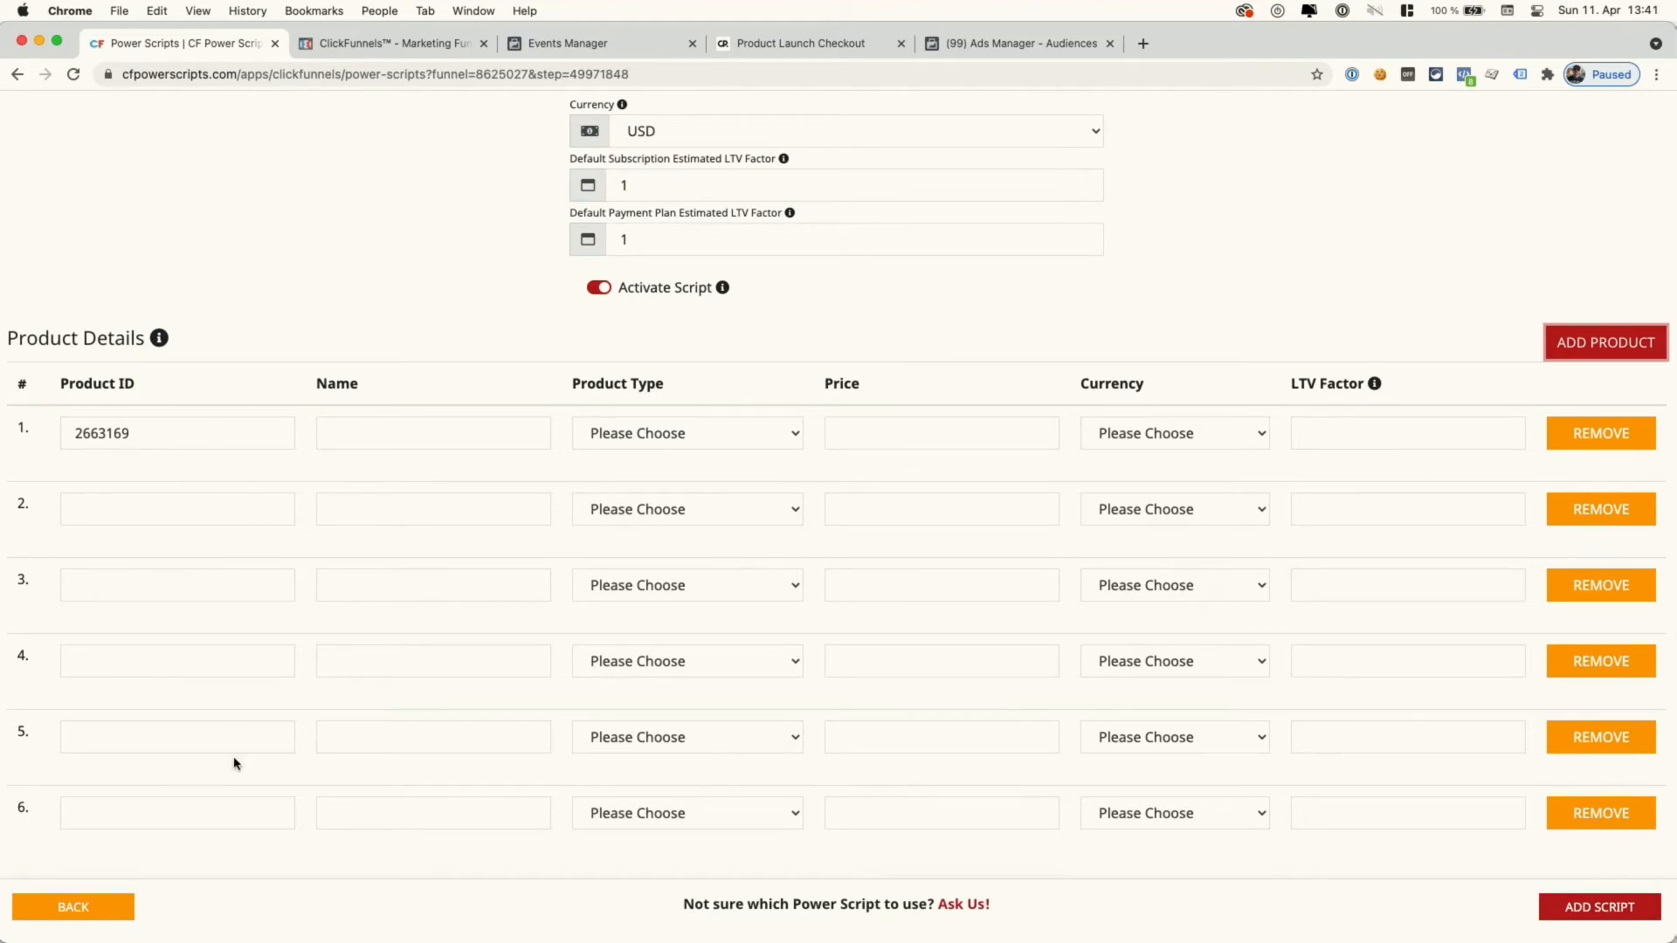
click(401, 46)
right_click(1450, 400)
key(Tab)
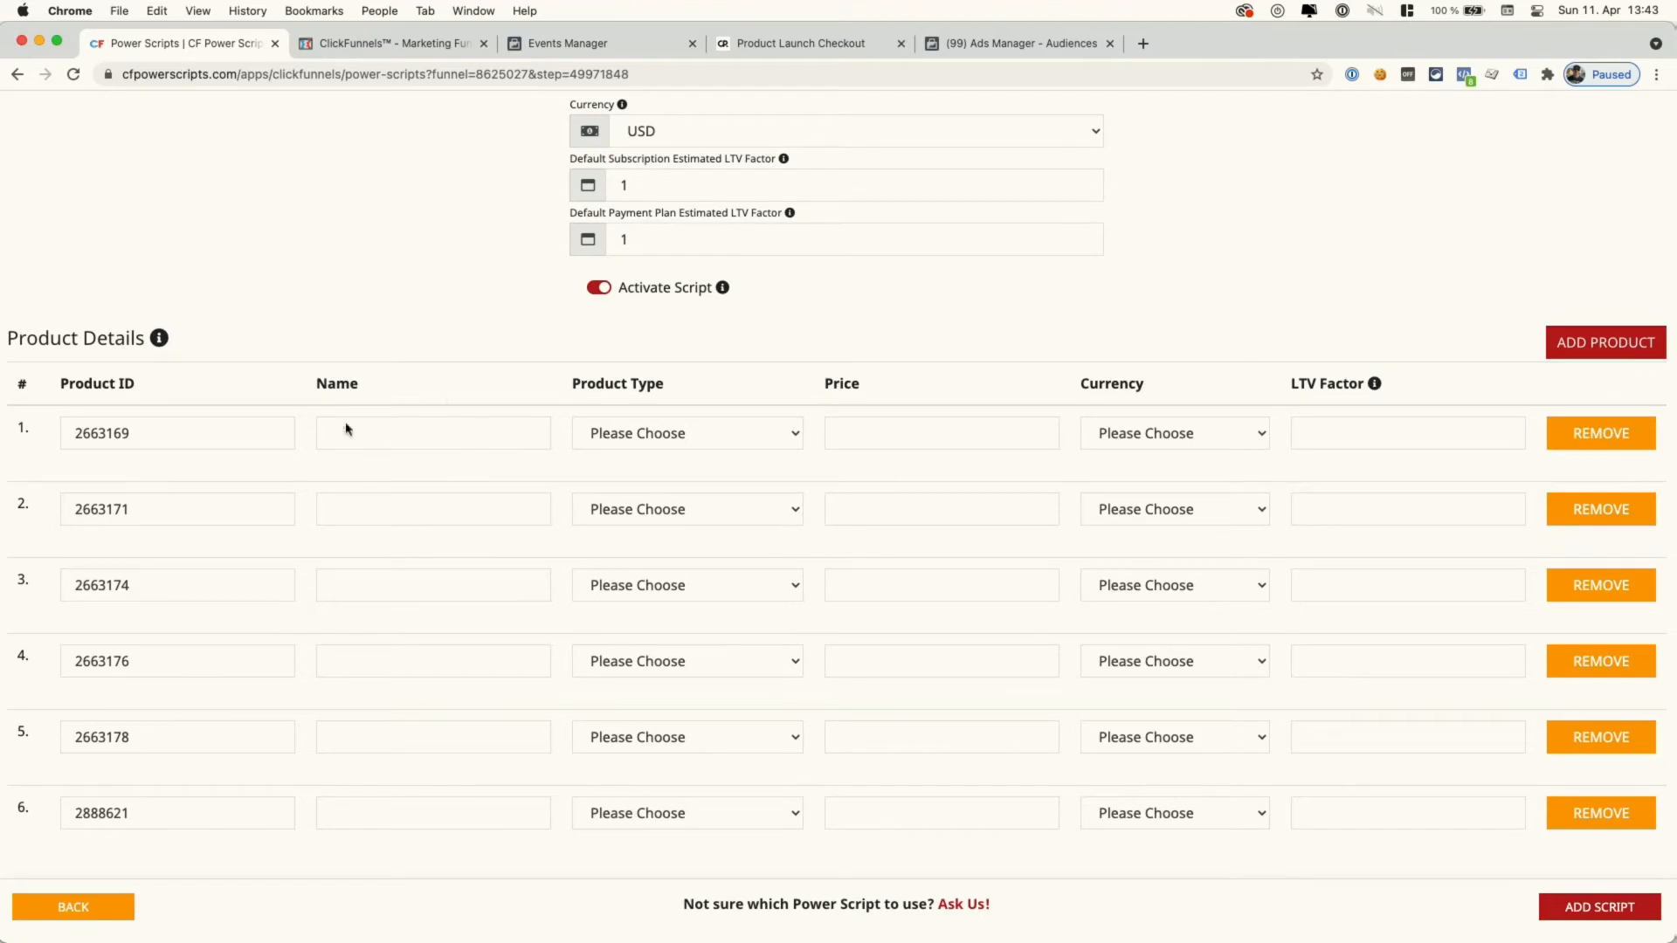
- Name the first two products Subscription and Payment Plan, checking names in ClickFunnels
click(431, 433)
text(Subscrib)
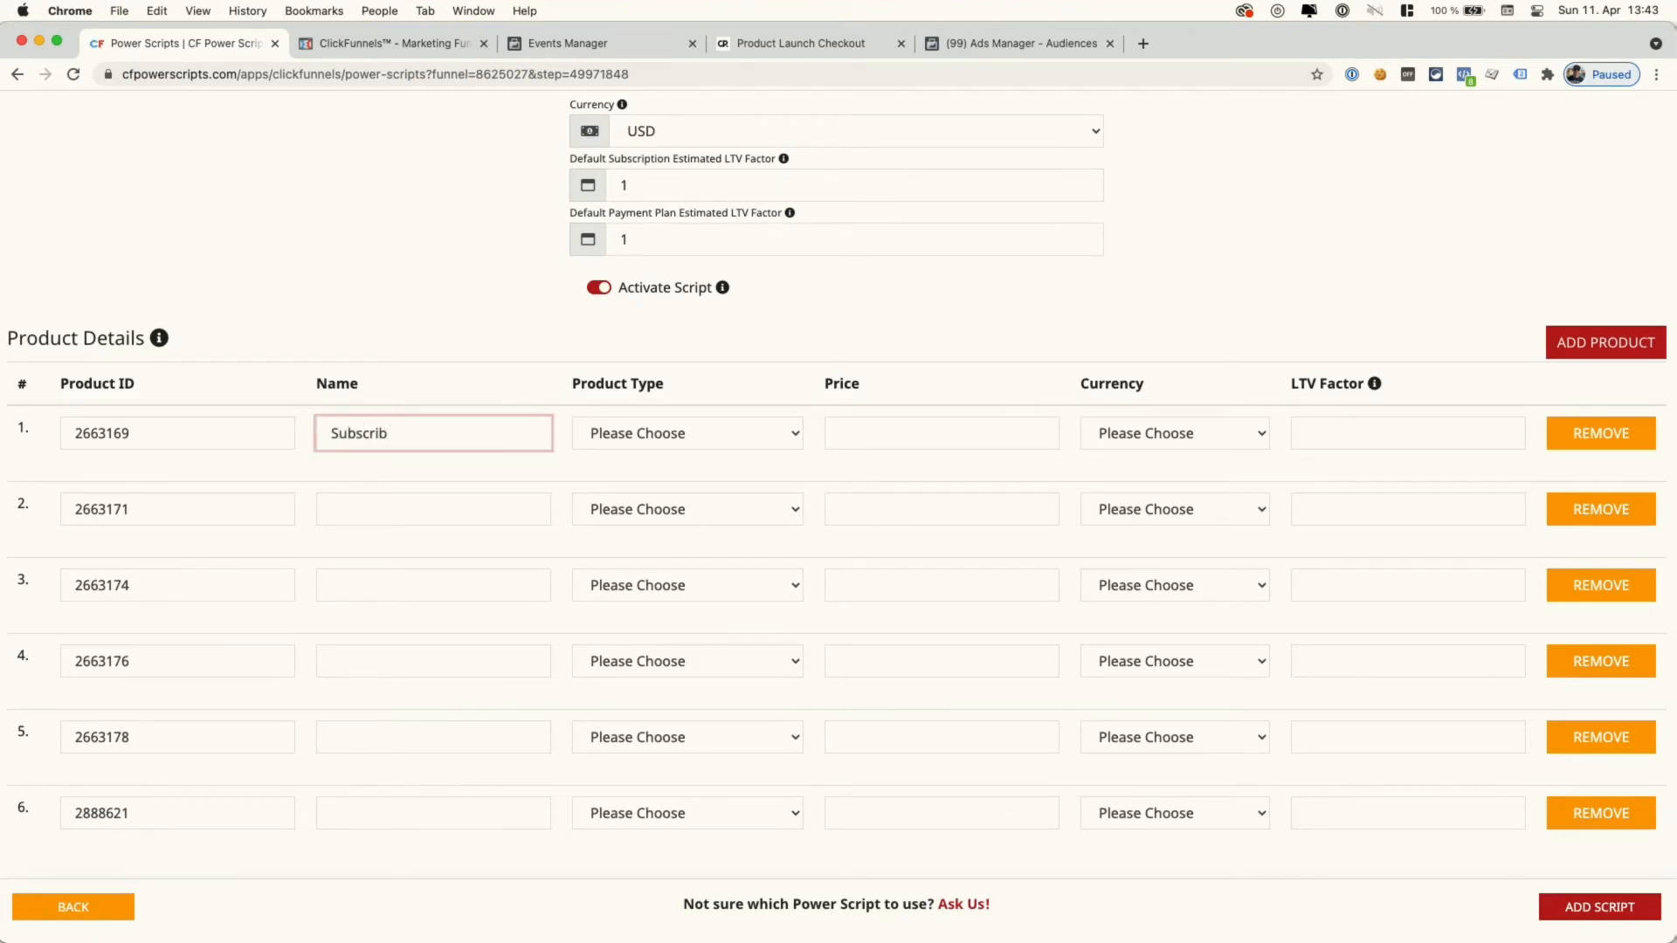
key(BackSpace)
text(ption)
click(434, 513)
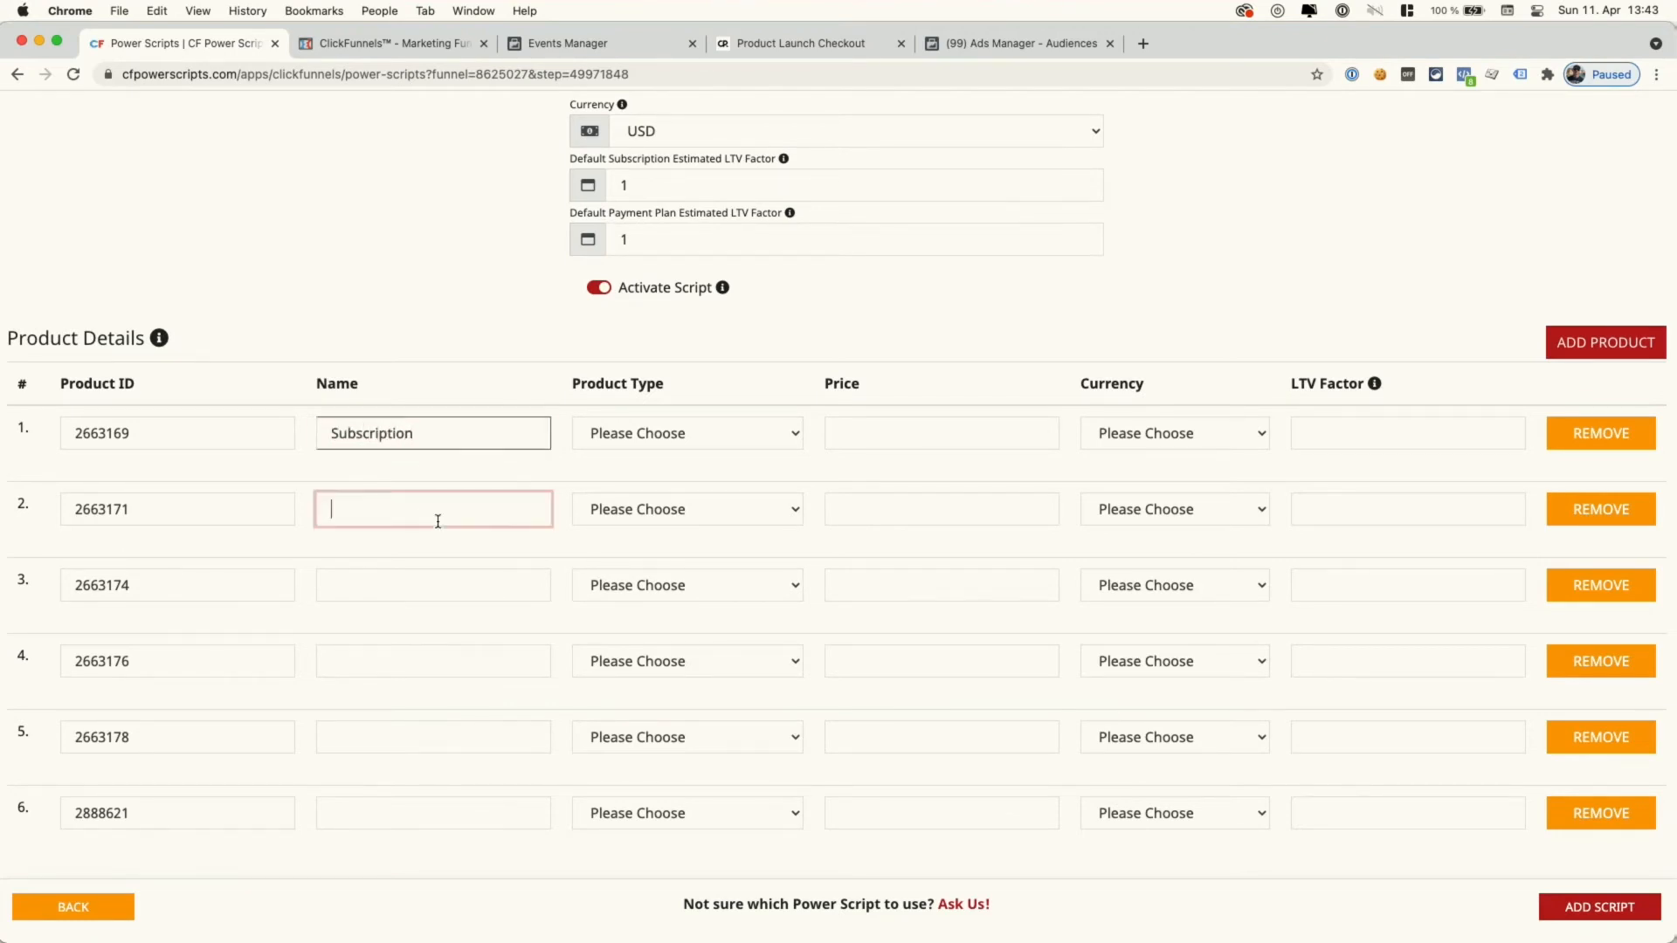
click(378, 74)
click(378, 50)
click(210, 50)
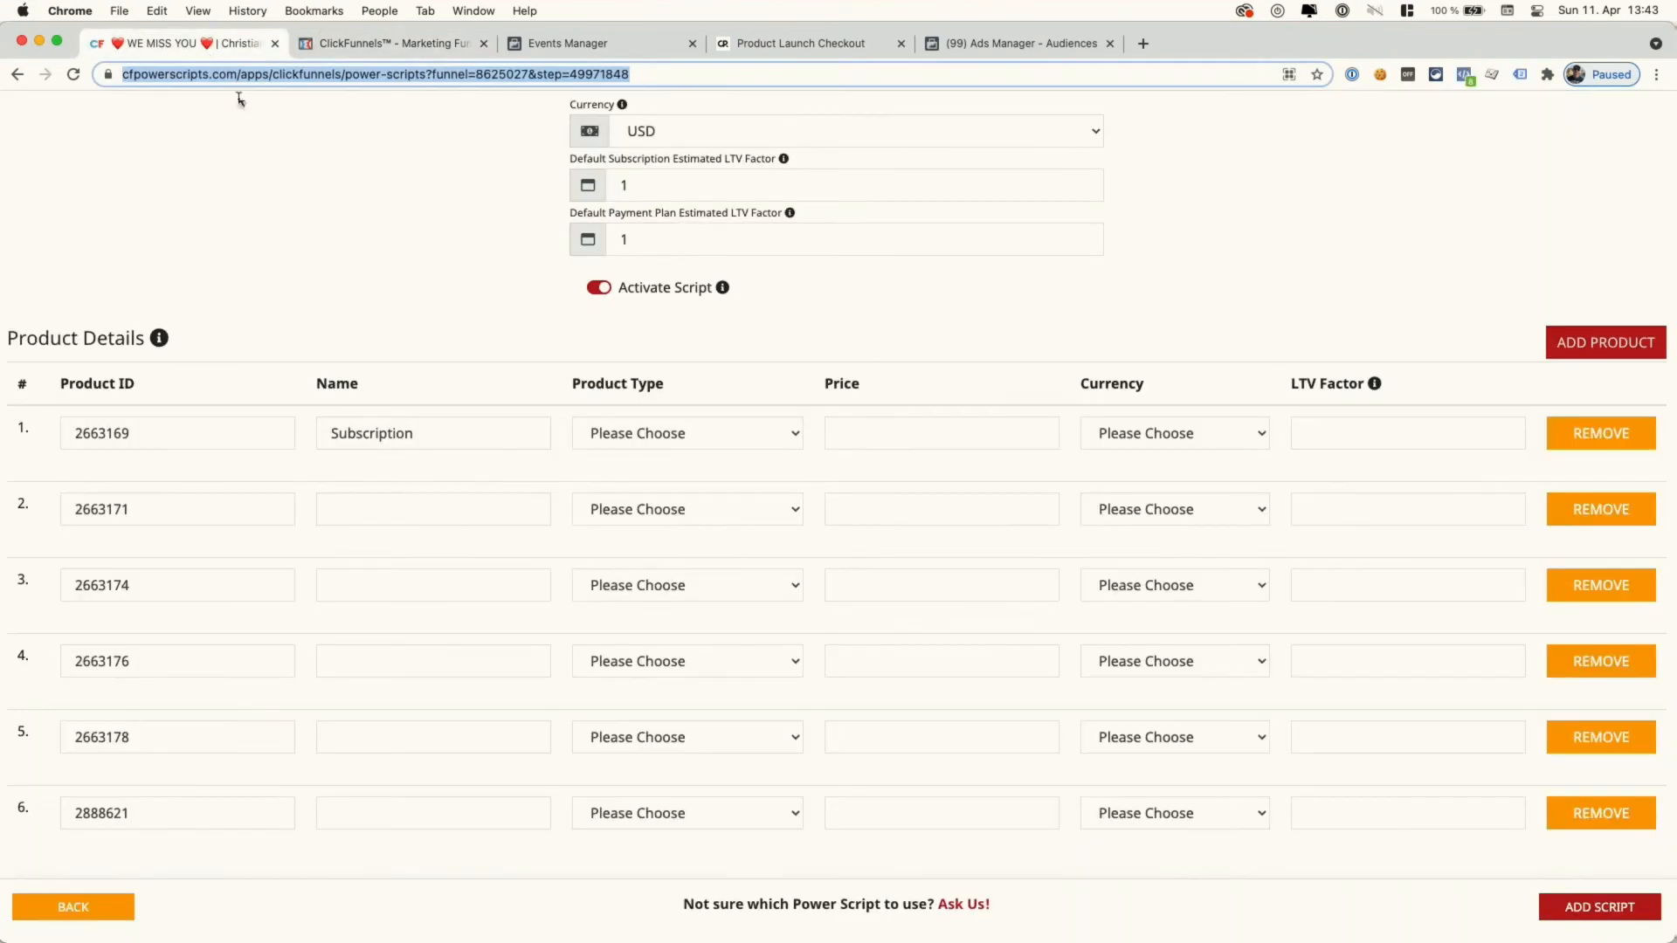
click(436, 503)
text(Payment Plan)
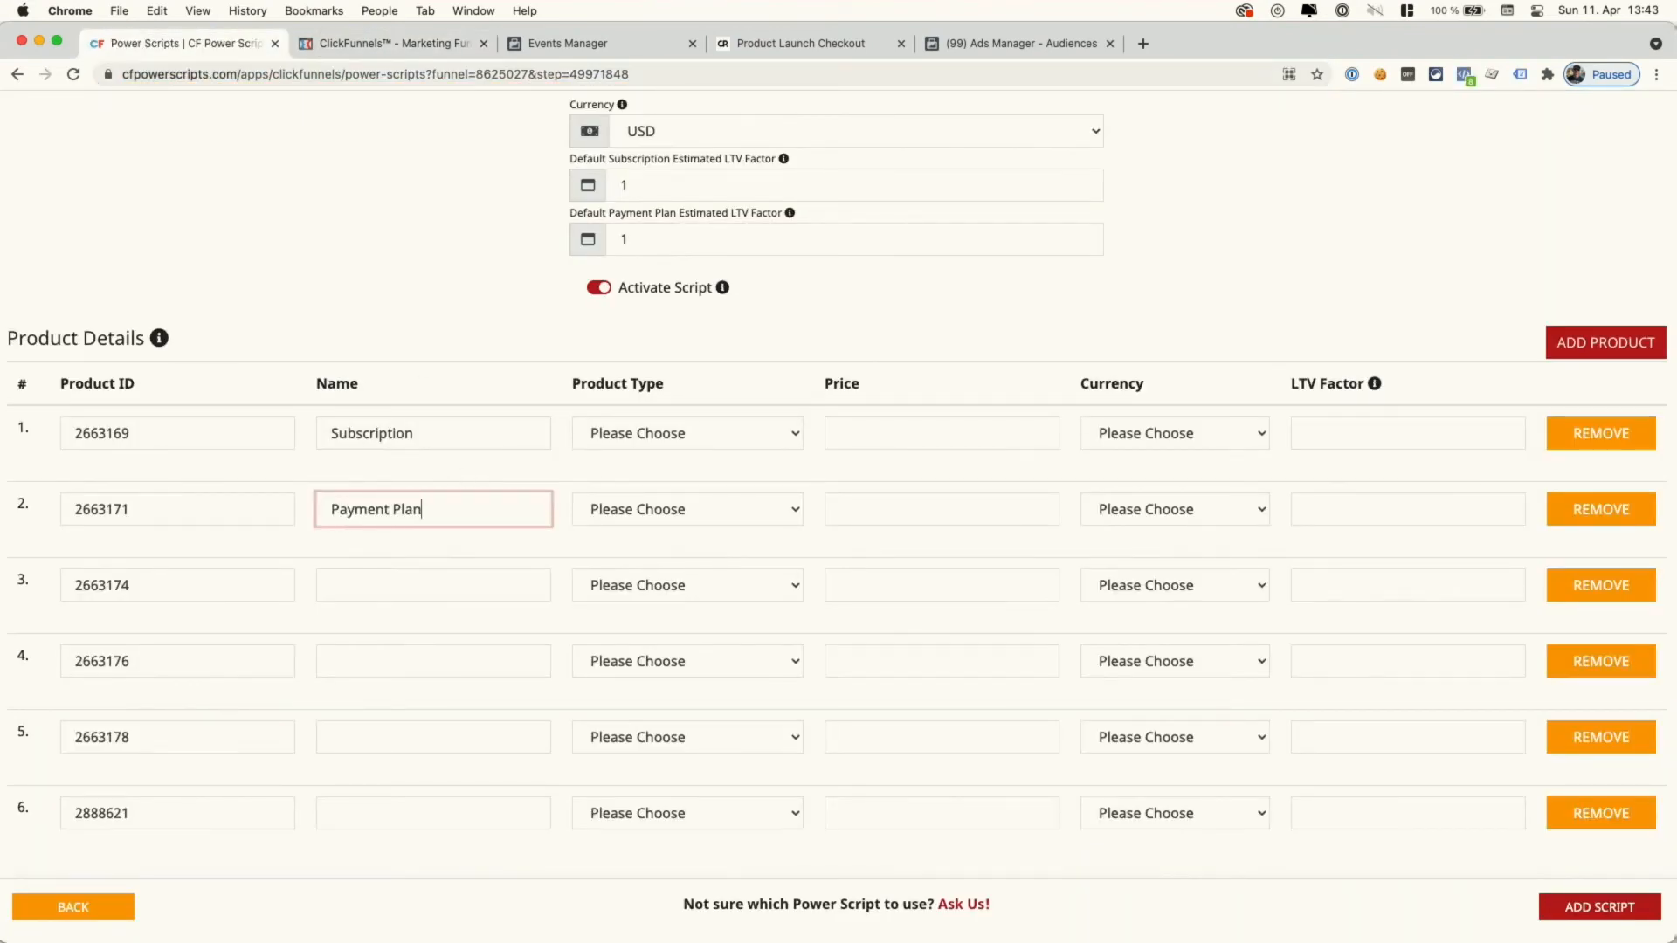
- Name the remaining rows One Time Product, OB #1, OB #2 and OB #3
click(411, 591)
text(One Time Product)
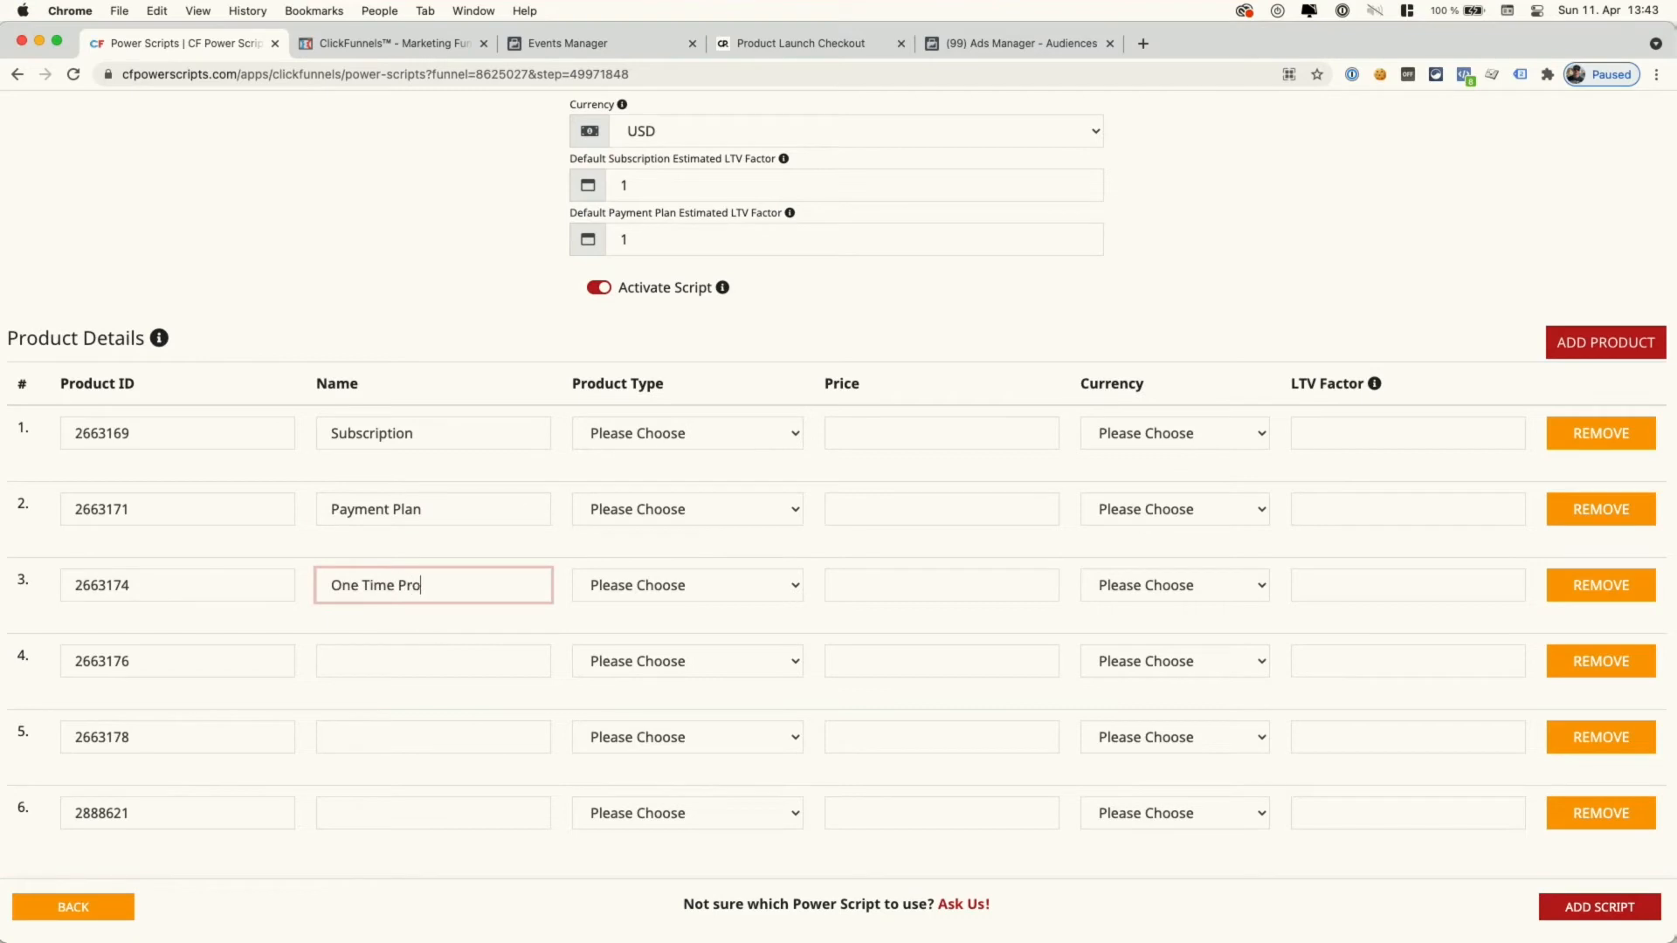
click(412, 668)
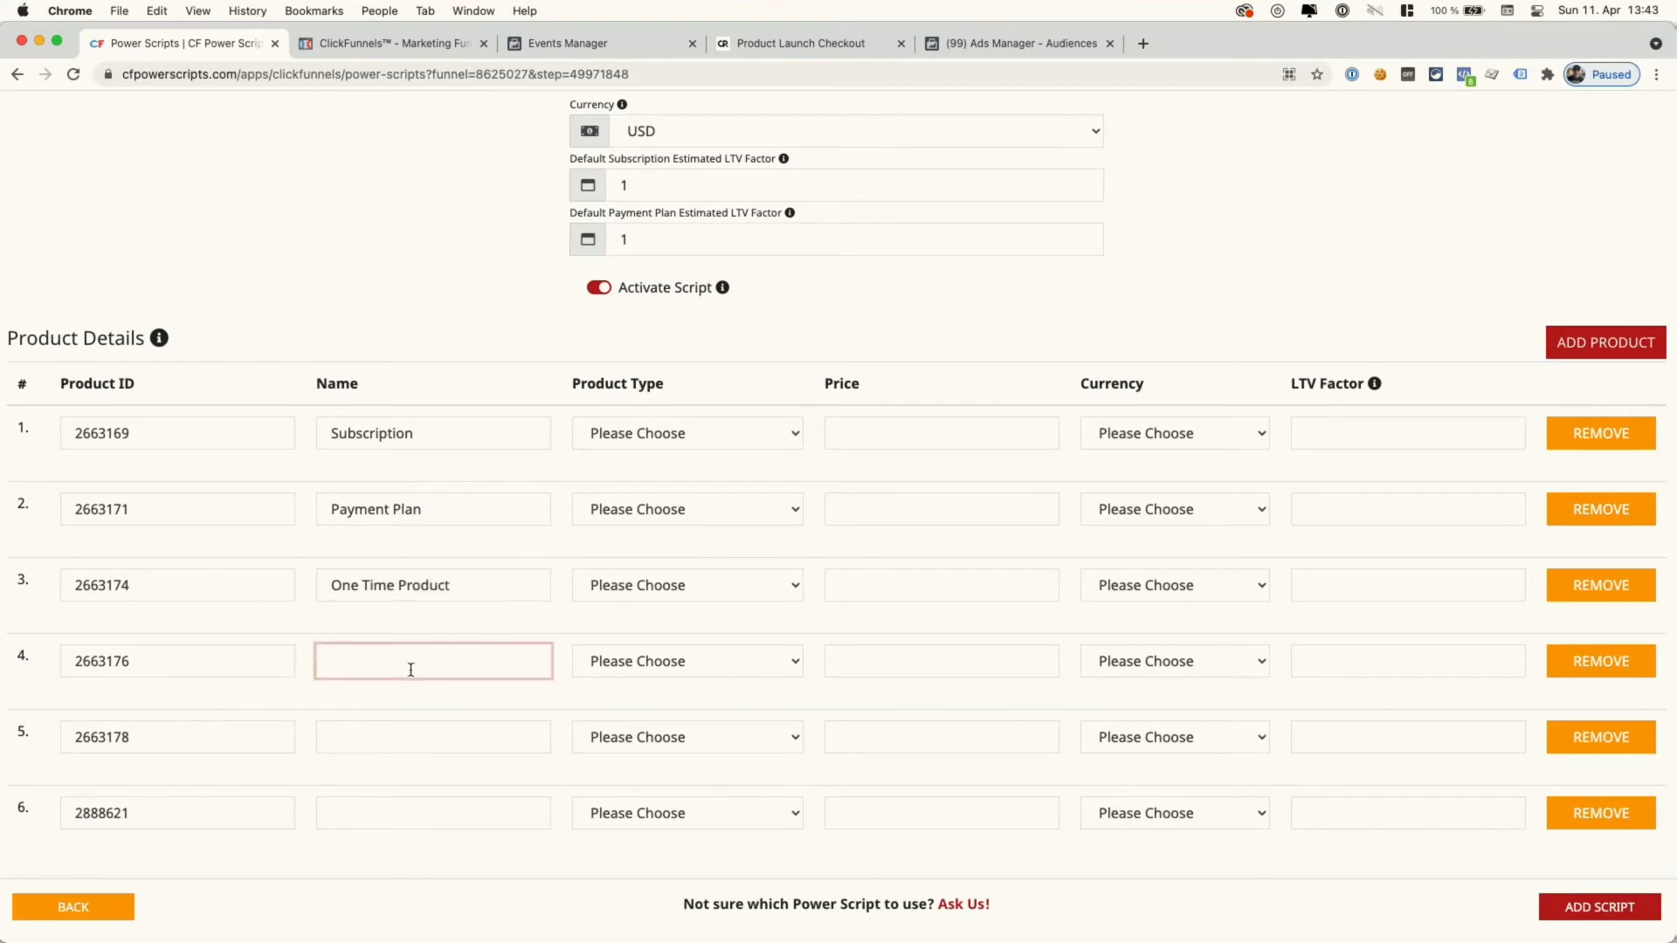
text(OB #1)
click(418, 729)
text(OB #2)
click(384, 811)
text(OB #)
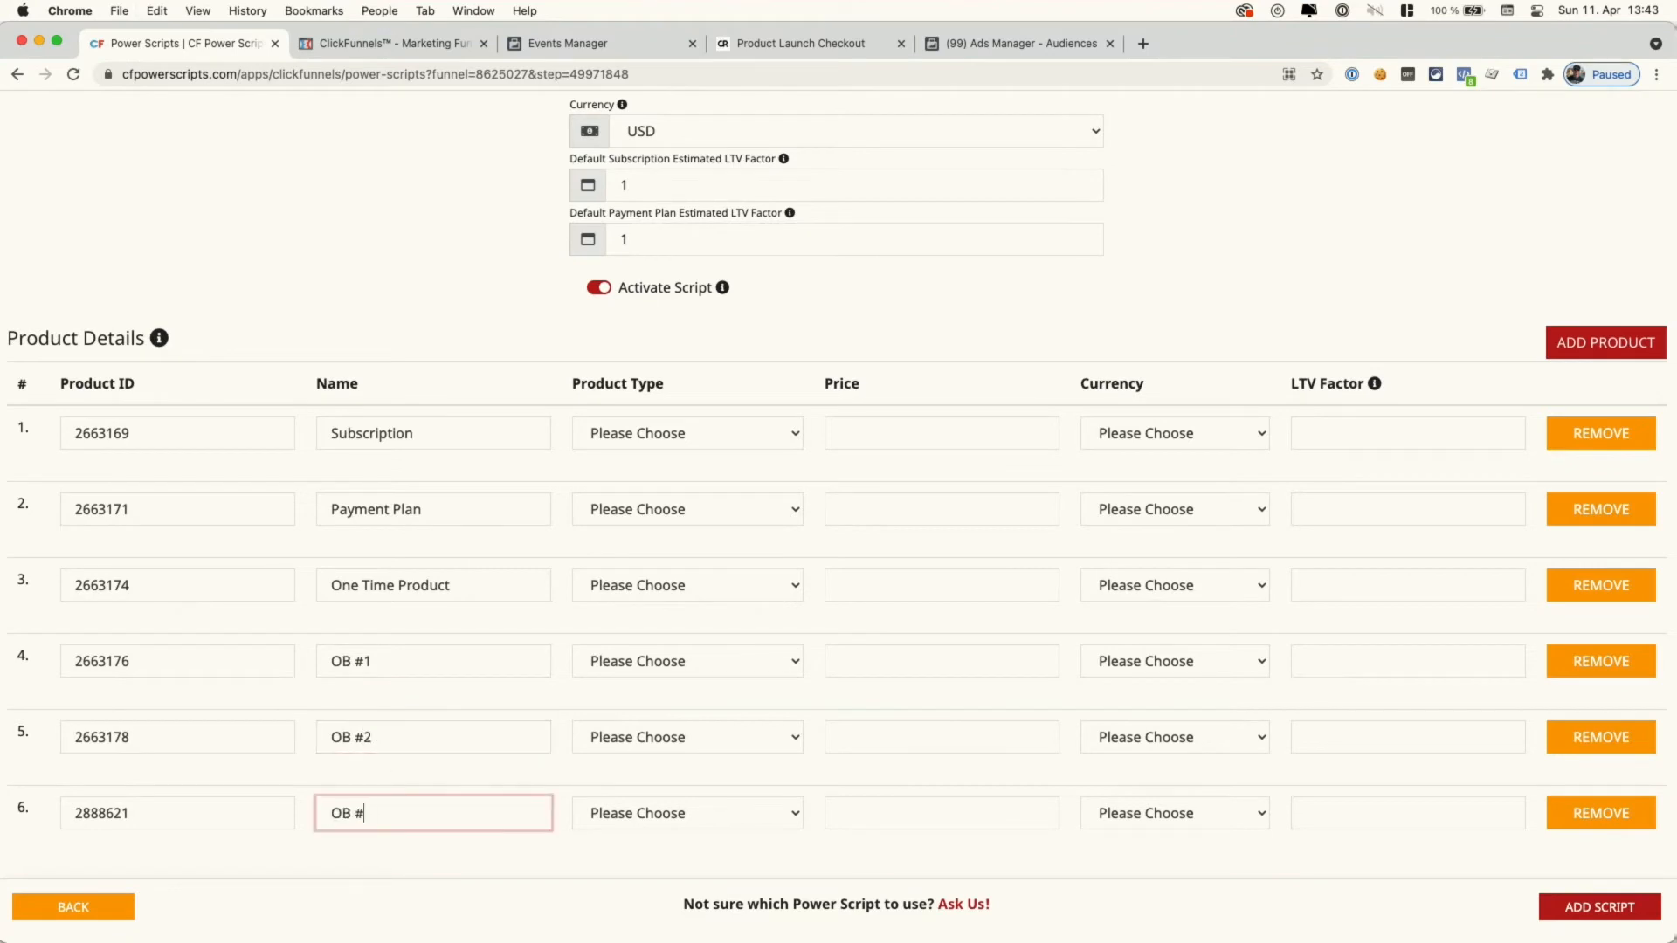
click(479, 627)
click(681, 434)
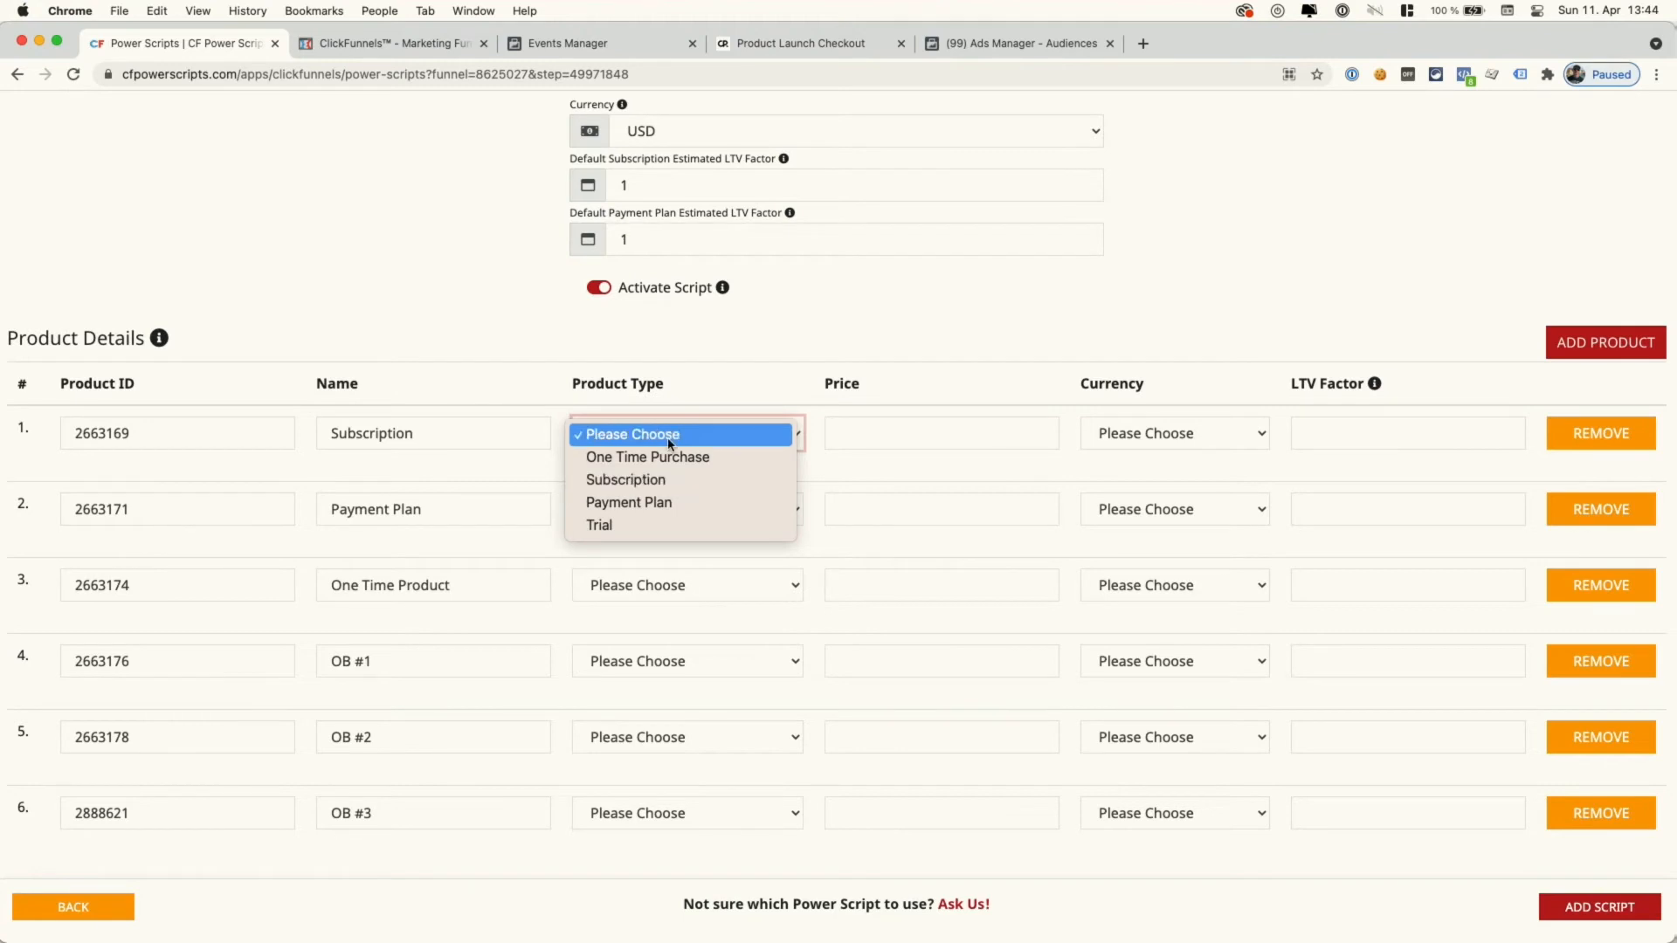
- Set rows 1–3 product types to Subscription, Payment Plan and One Time Purchase
click(660, 480)
click(668, 509)
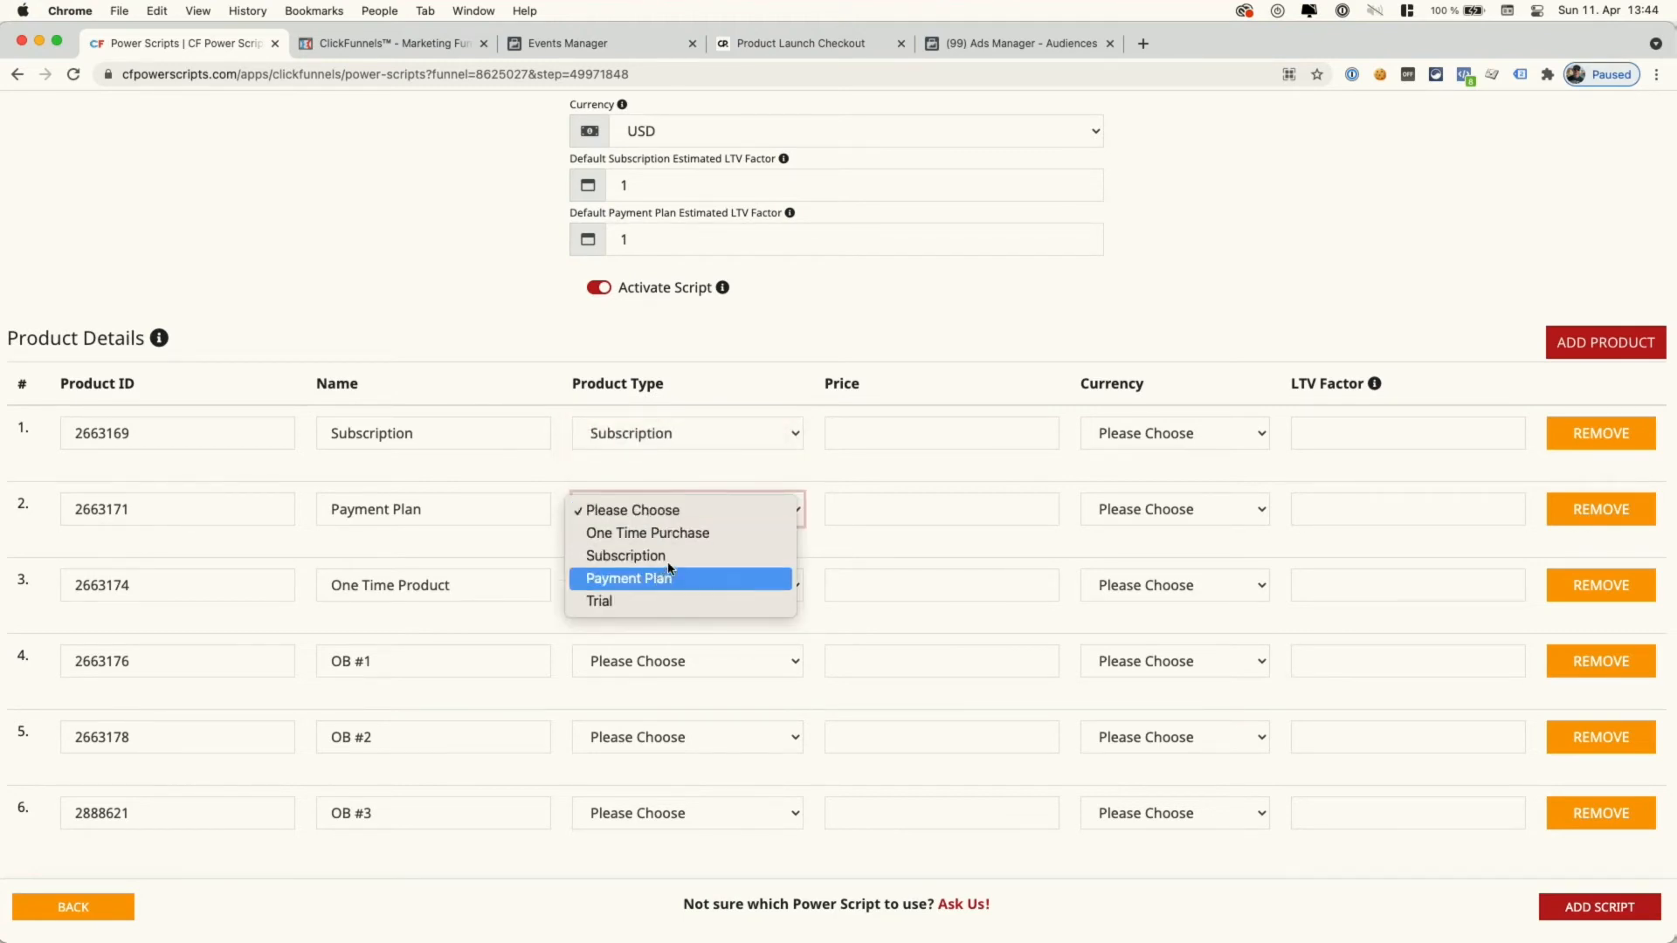
click(669, 577)
click(672, 585)
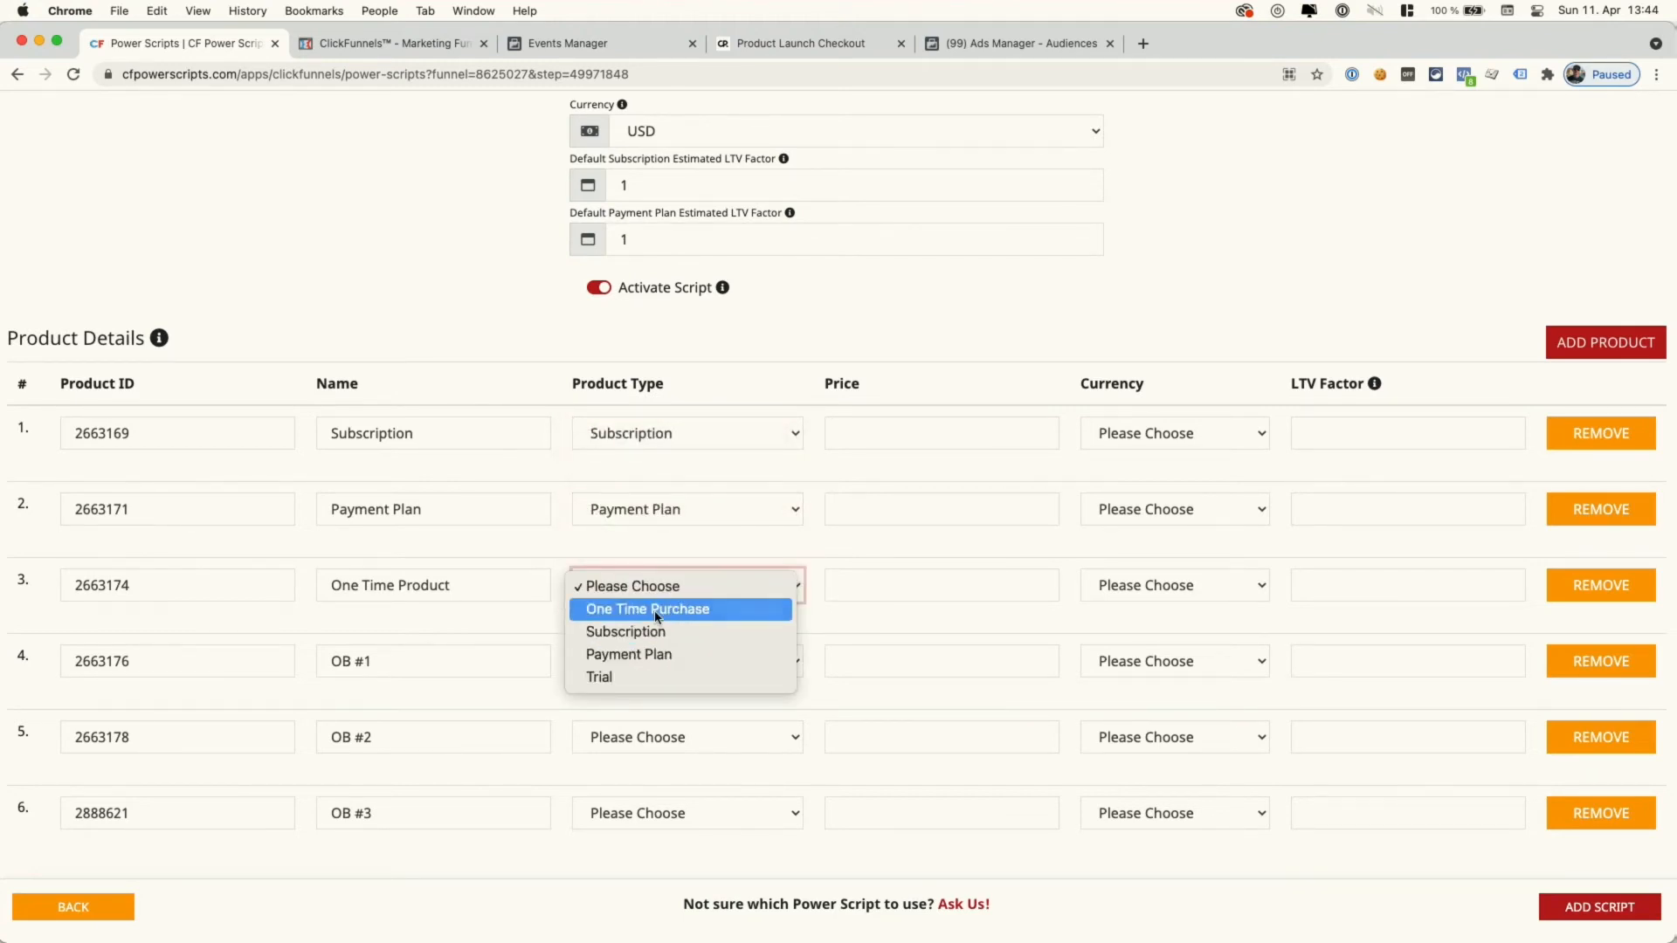
click(657, 609)
click(396, 43)
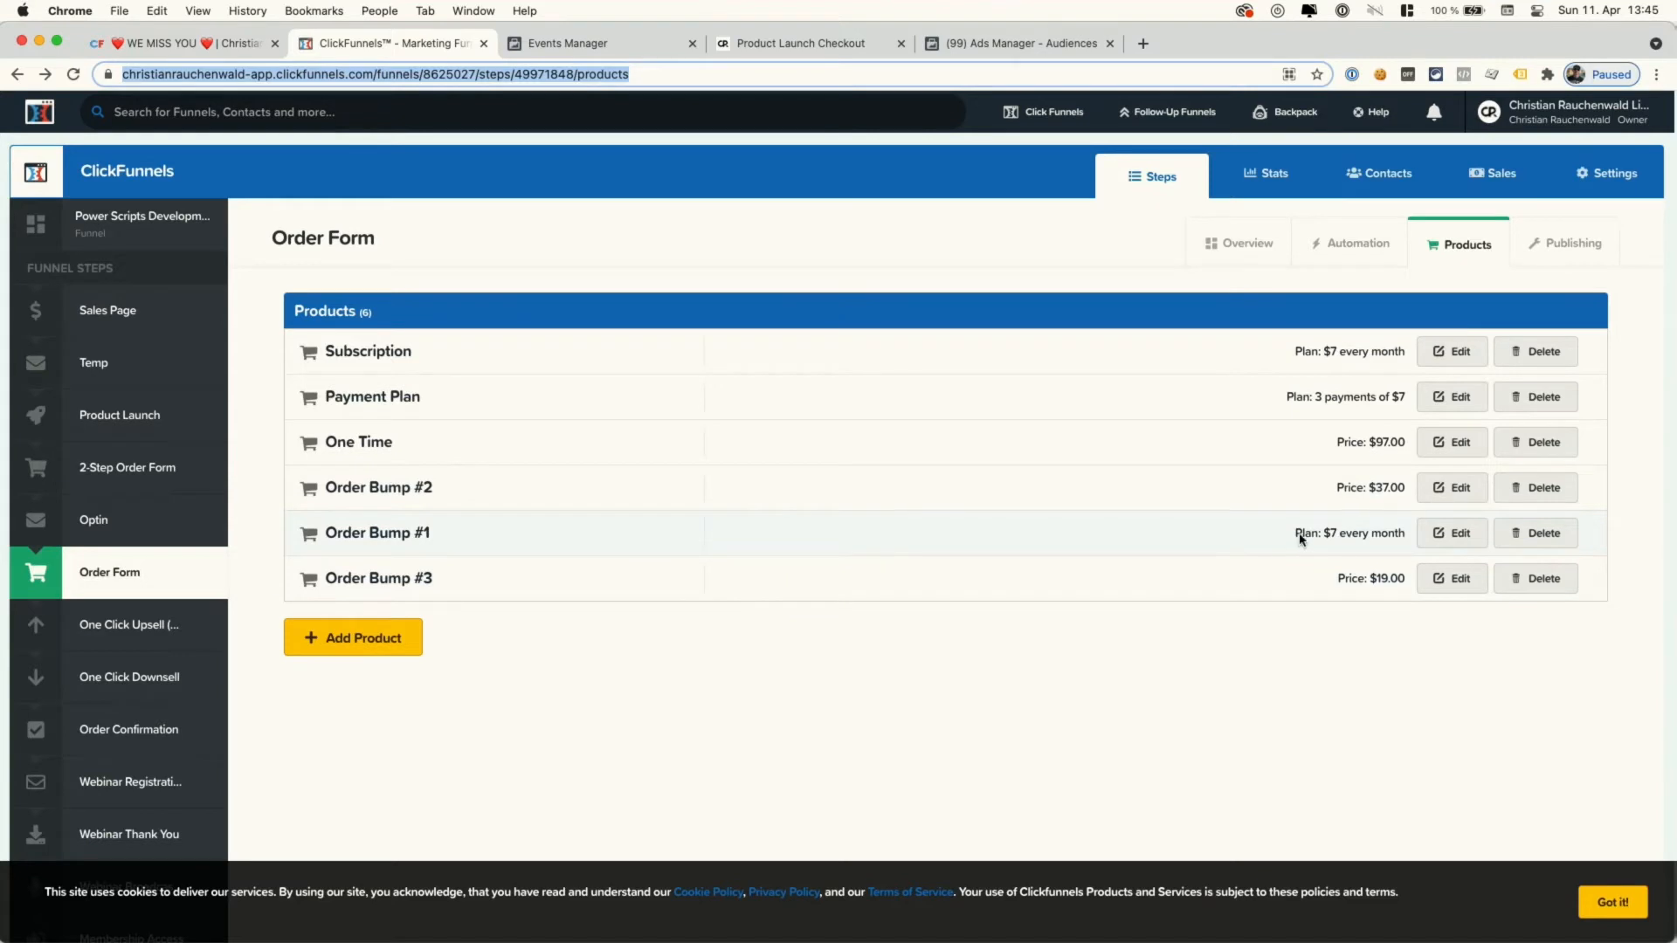
click(202, 50)
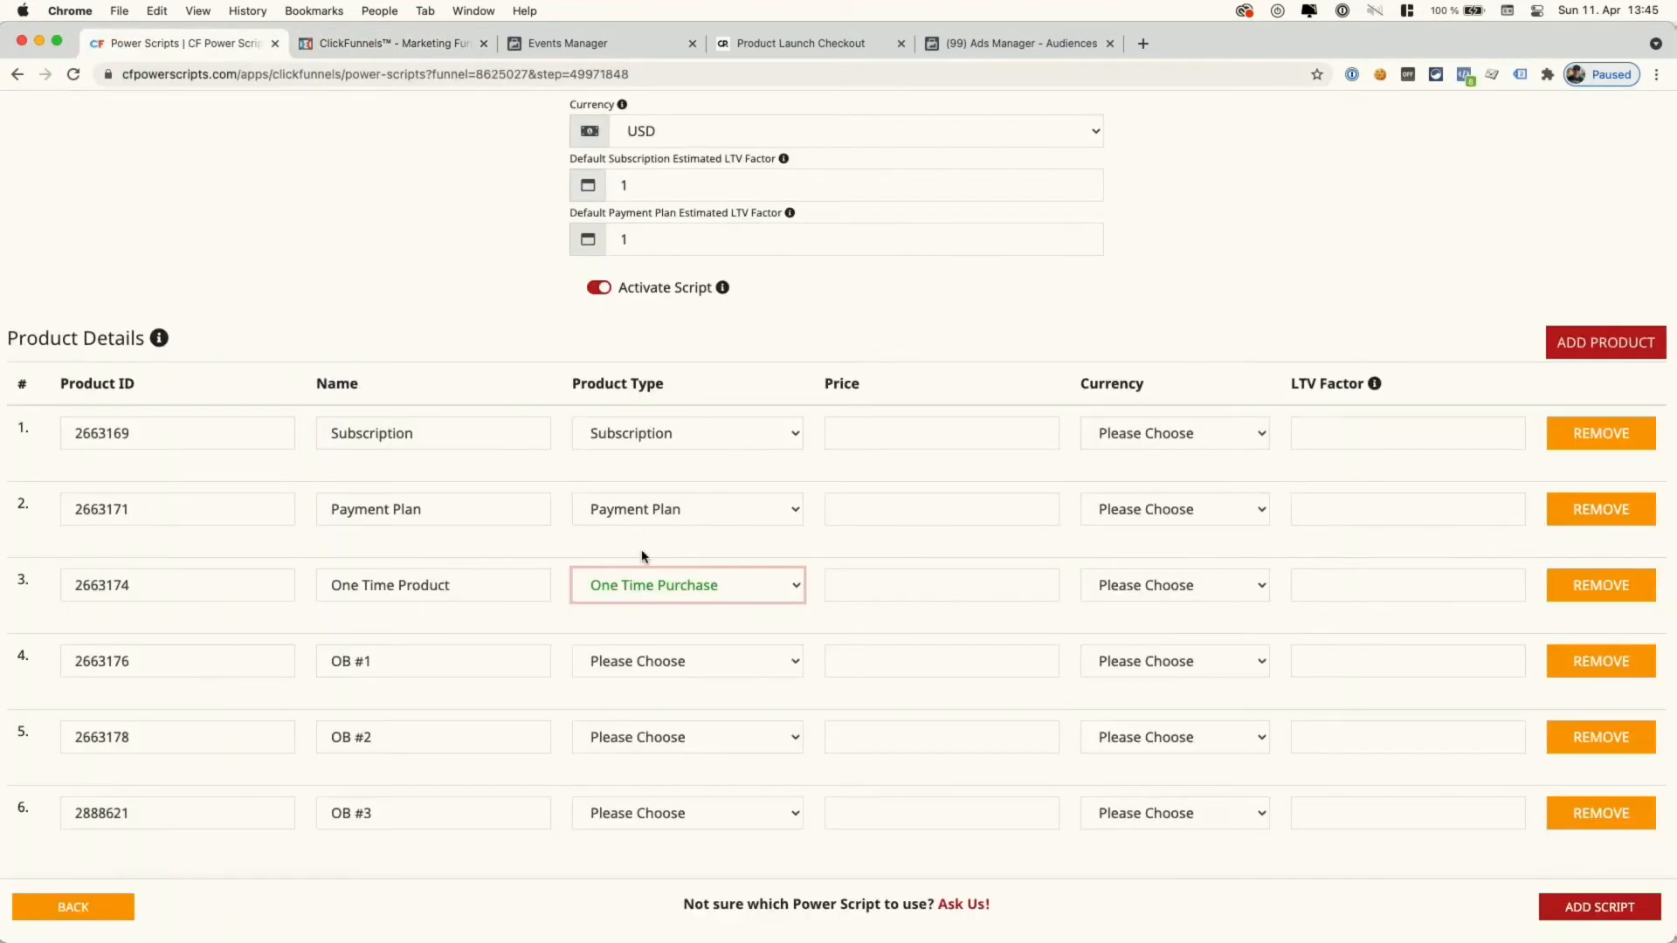
- Set OB #1 to One Time Purchase, OB #2 to Subscription and OB #3 to Payment Plan
click(675, 661)
click(668, 687)
click(672, 732)
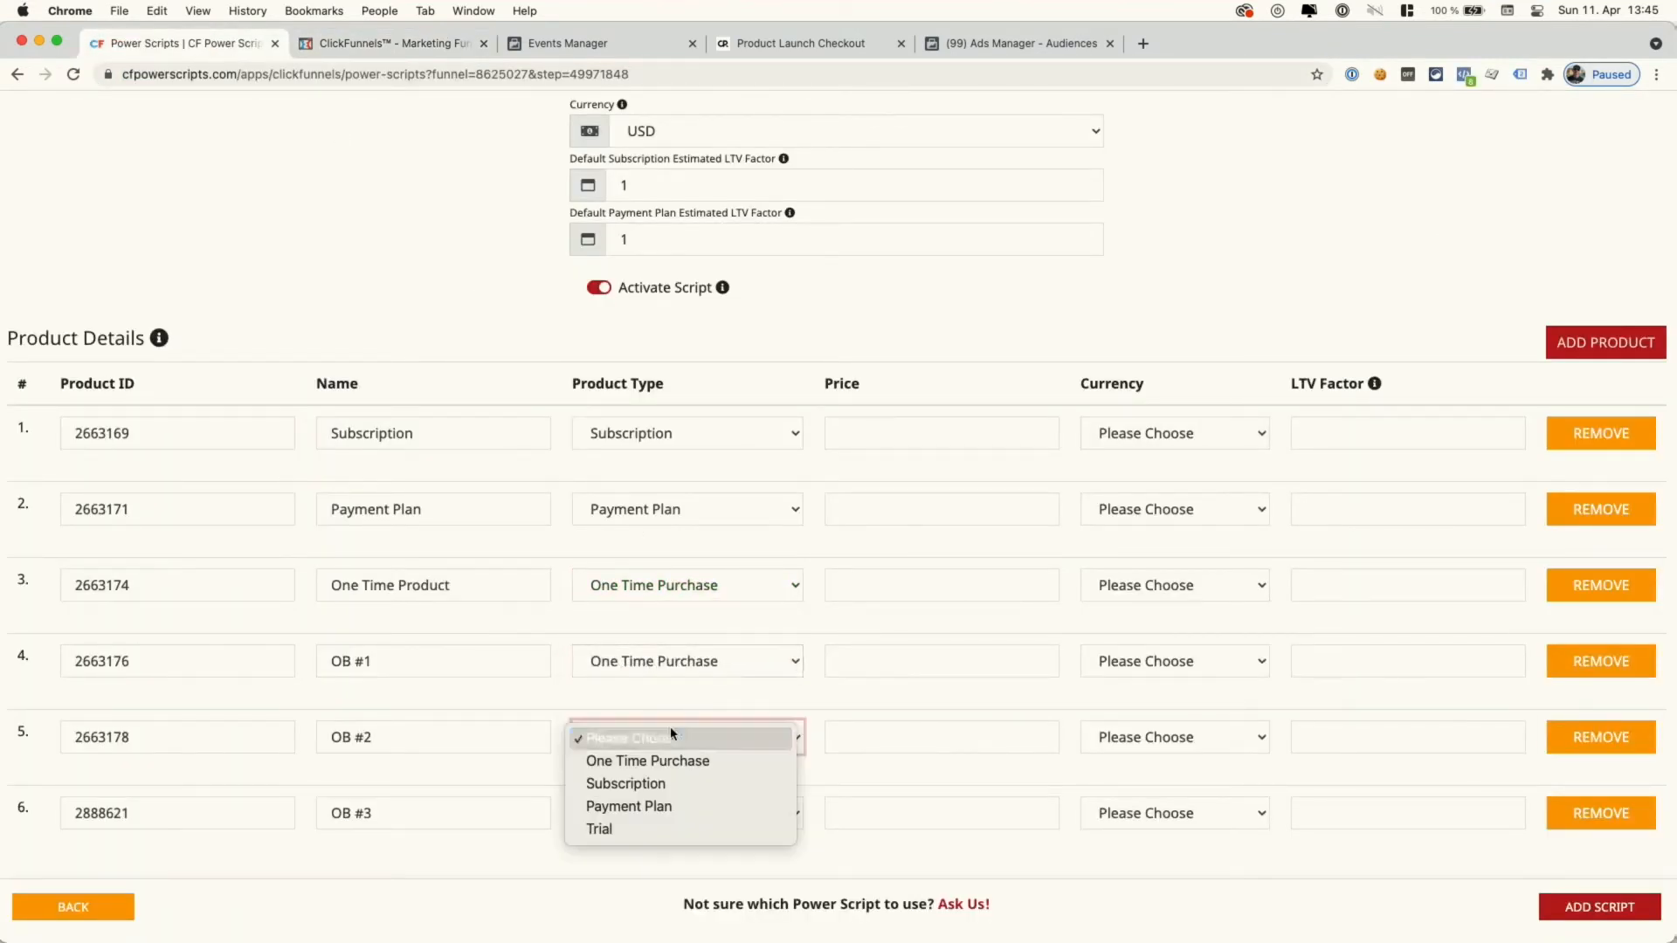
click(672, 782)
click(679, 814)
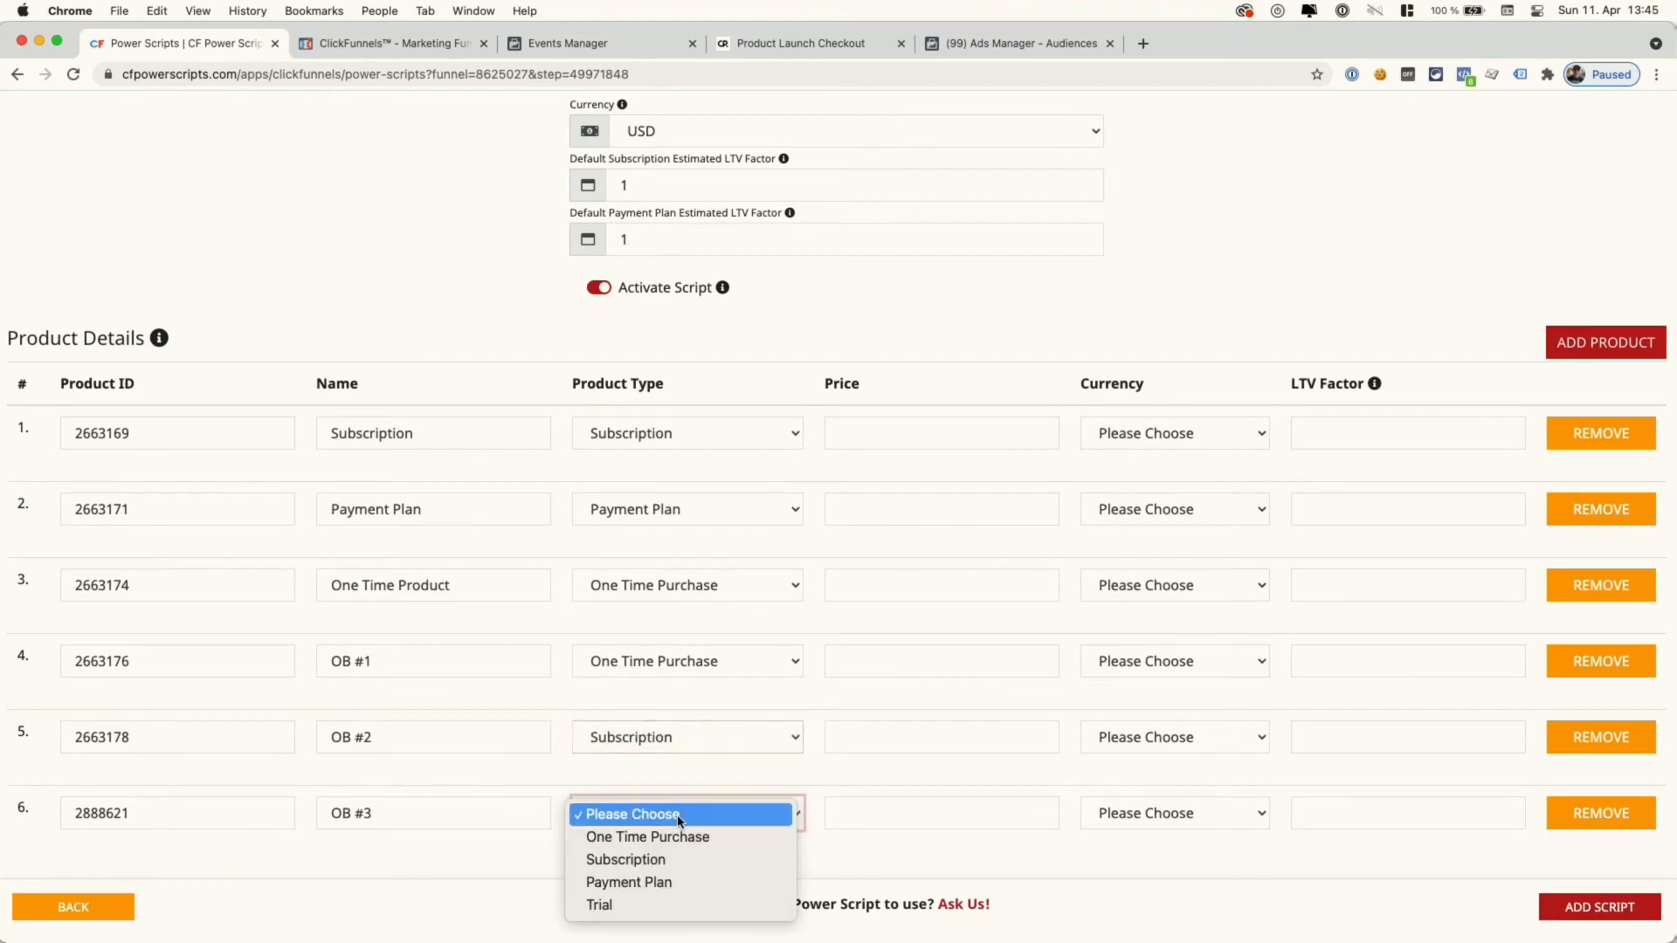
click(662, 882)
click(897, 434)
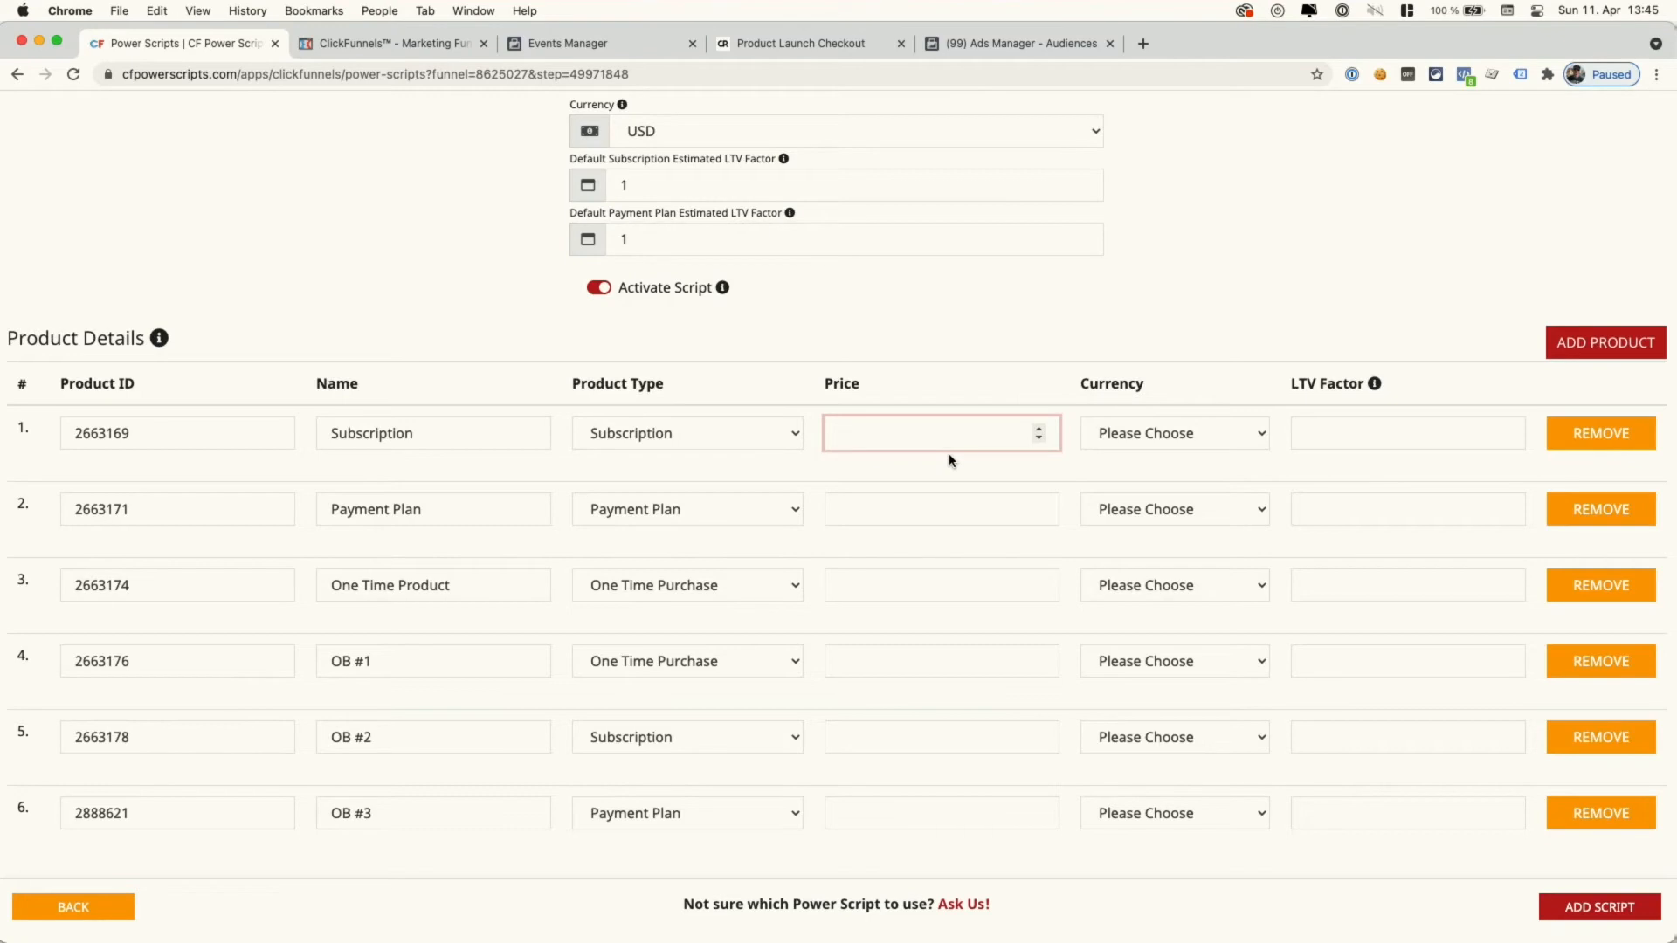
- Enter product prices 7, 7, 97, 37, 7 and 19, checking them against ClickFunnels
click(406, 50)
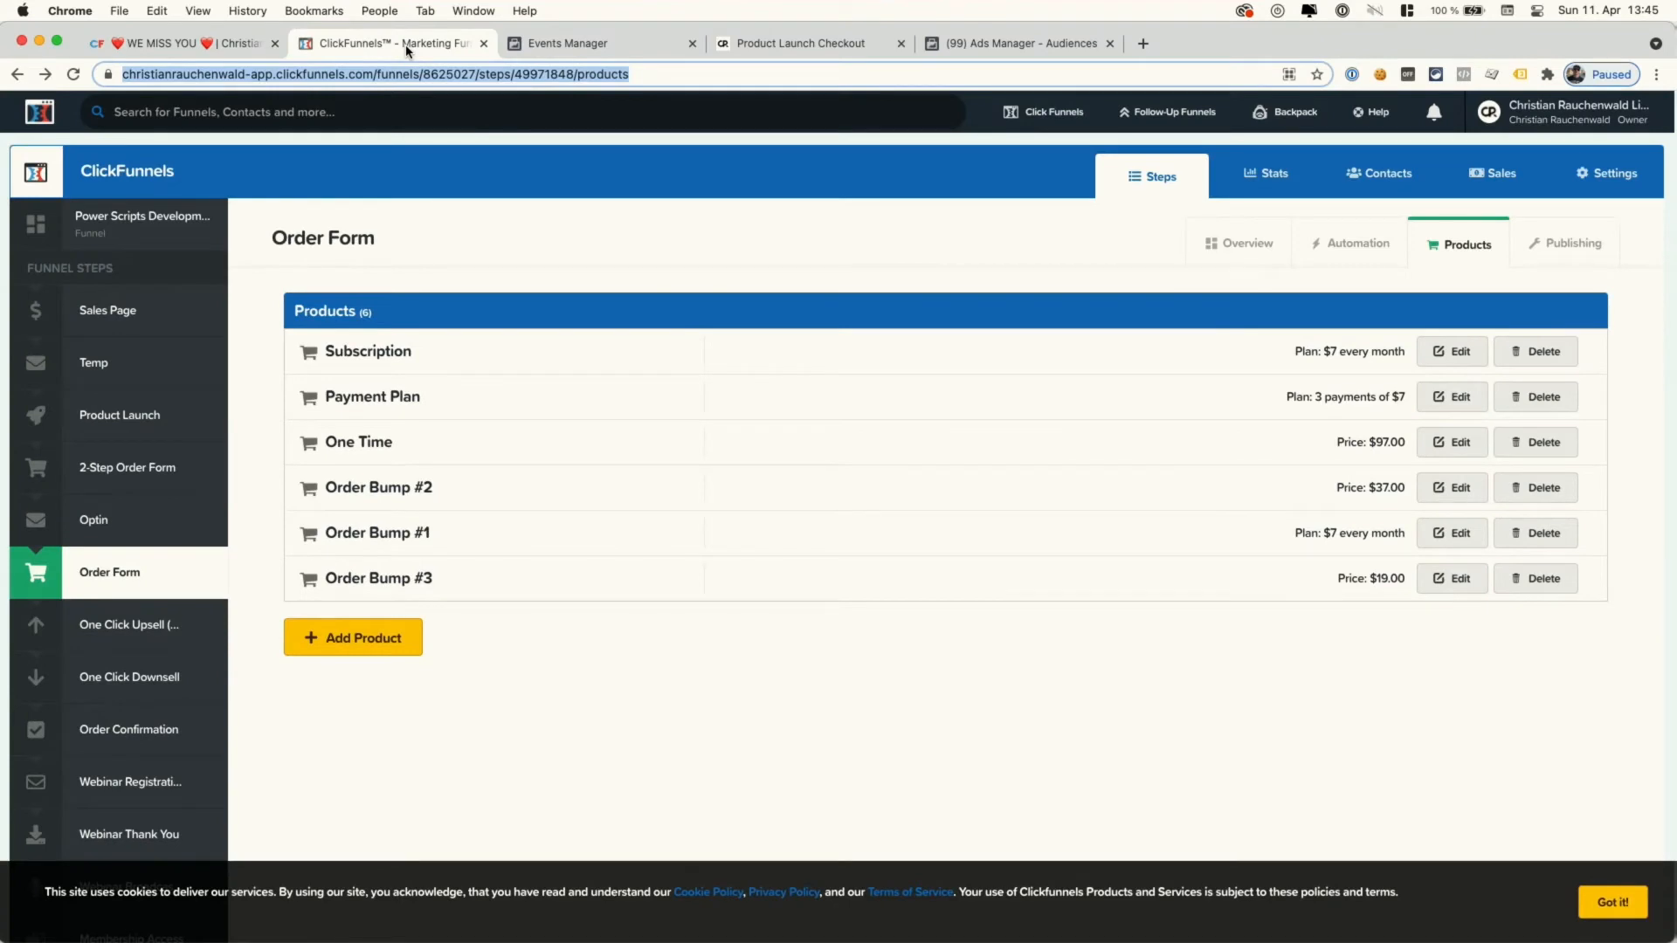
click(236, 45)
text(7)
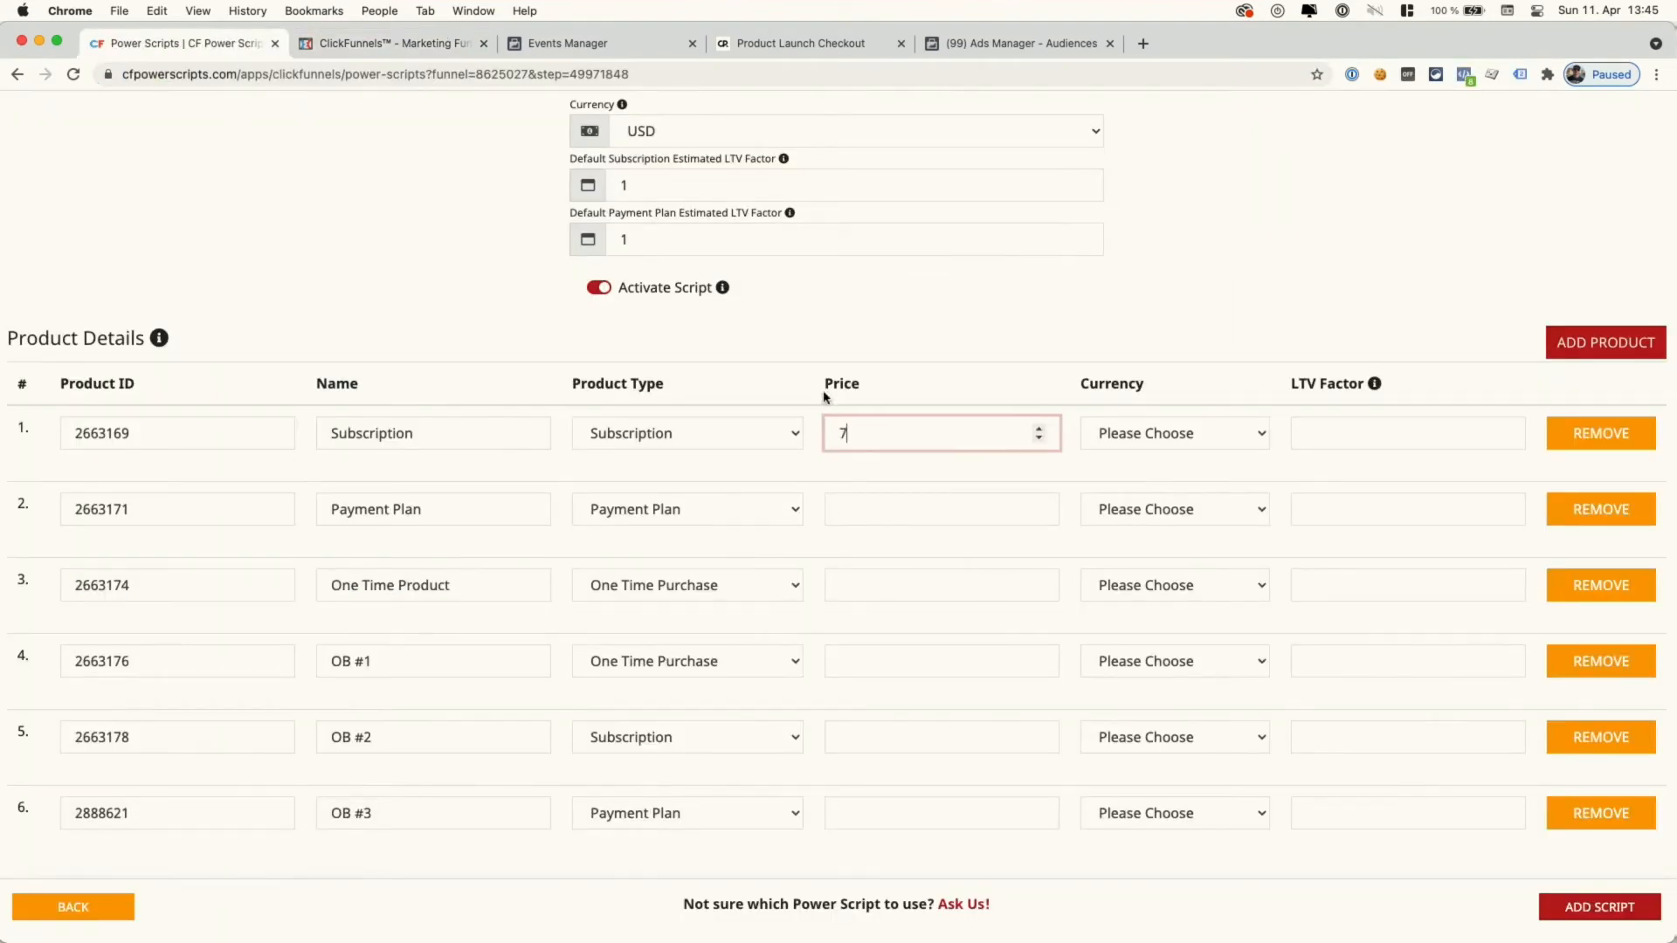
click(902, 519)
text(7)
click(893, 589)
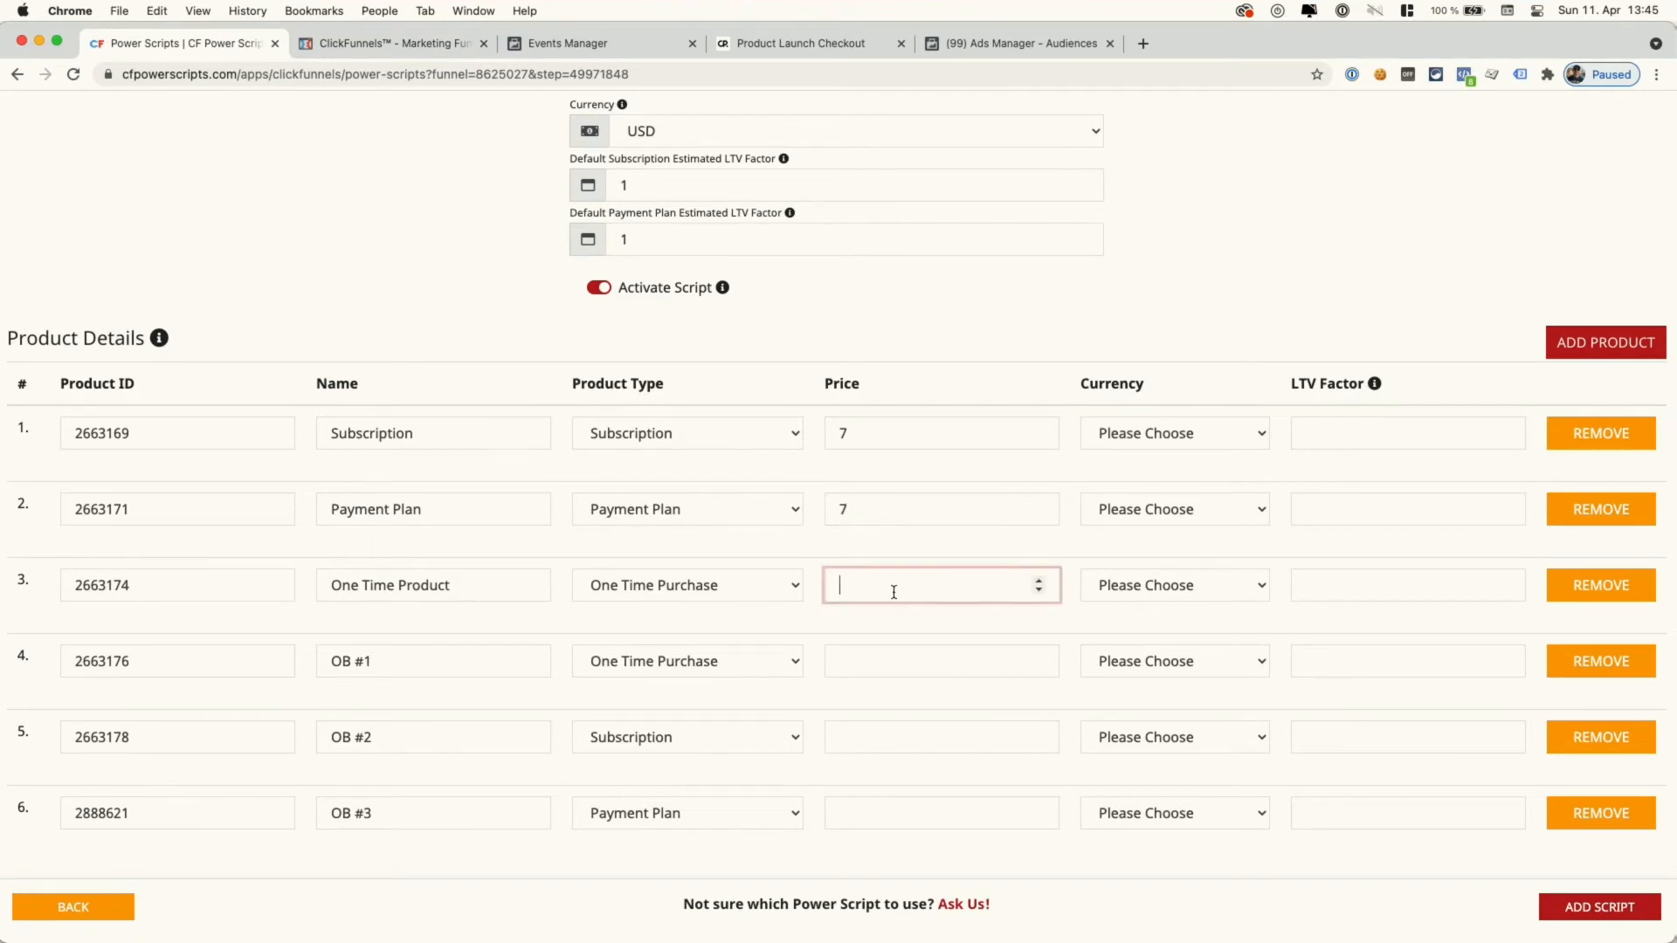
text(97)
click(905, 666)
text(37)
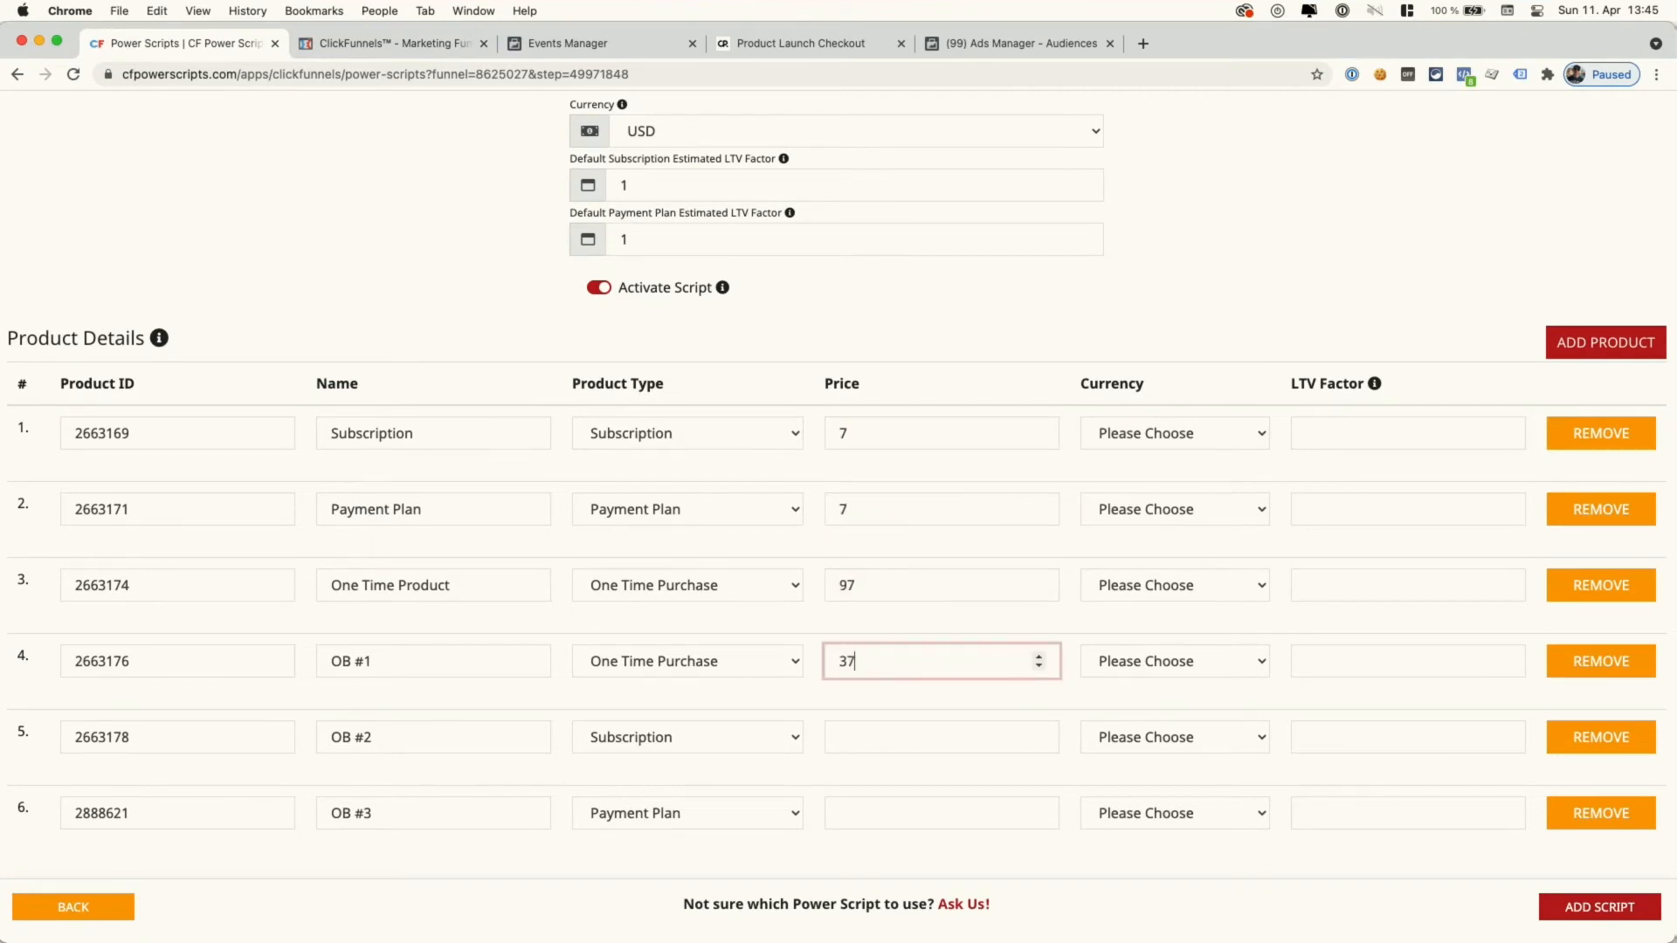
click(918, 746)
text(7)
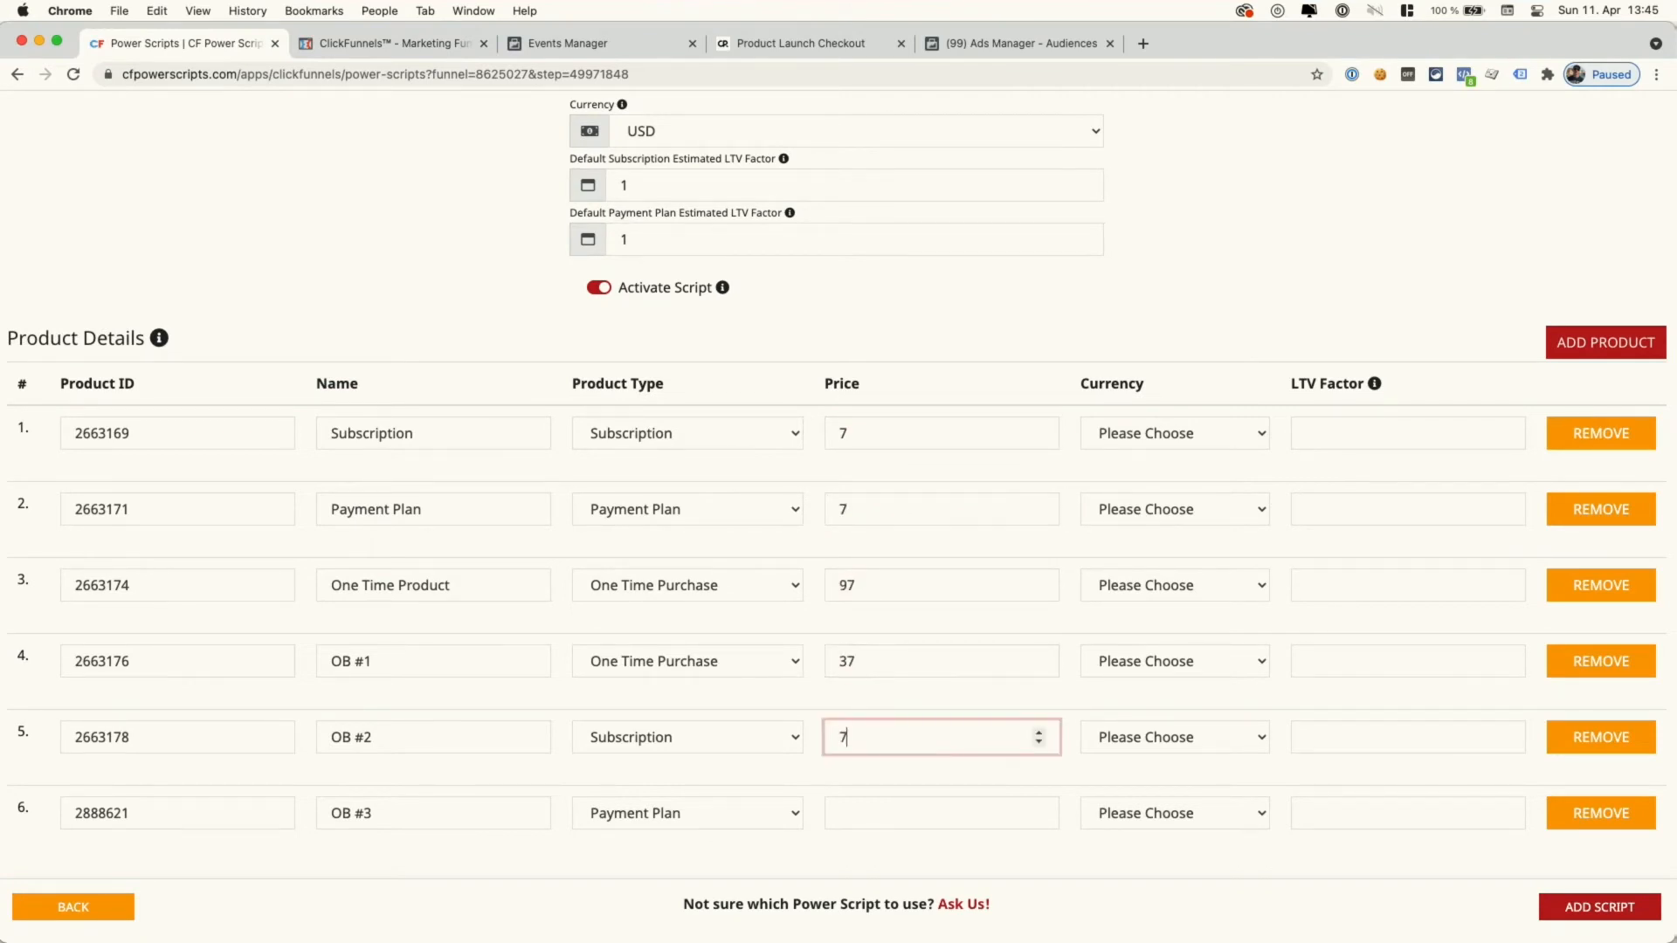
click(397, 43)
click(223, 46)
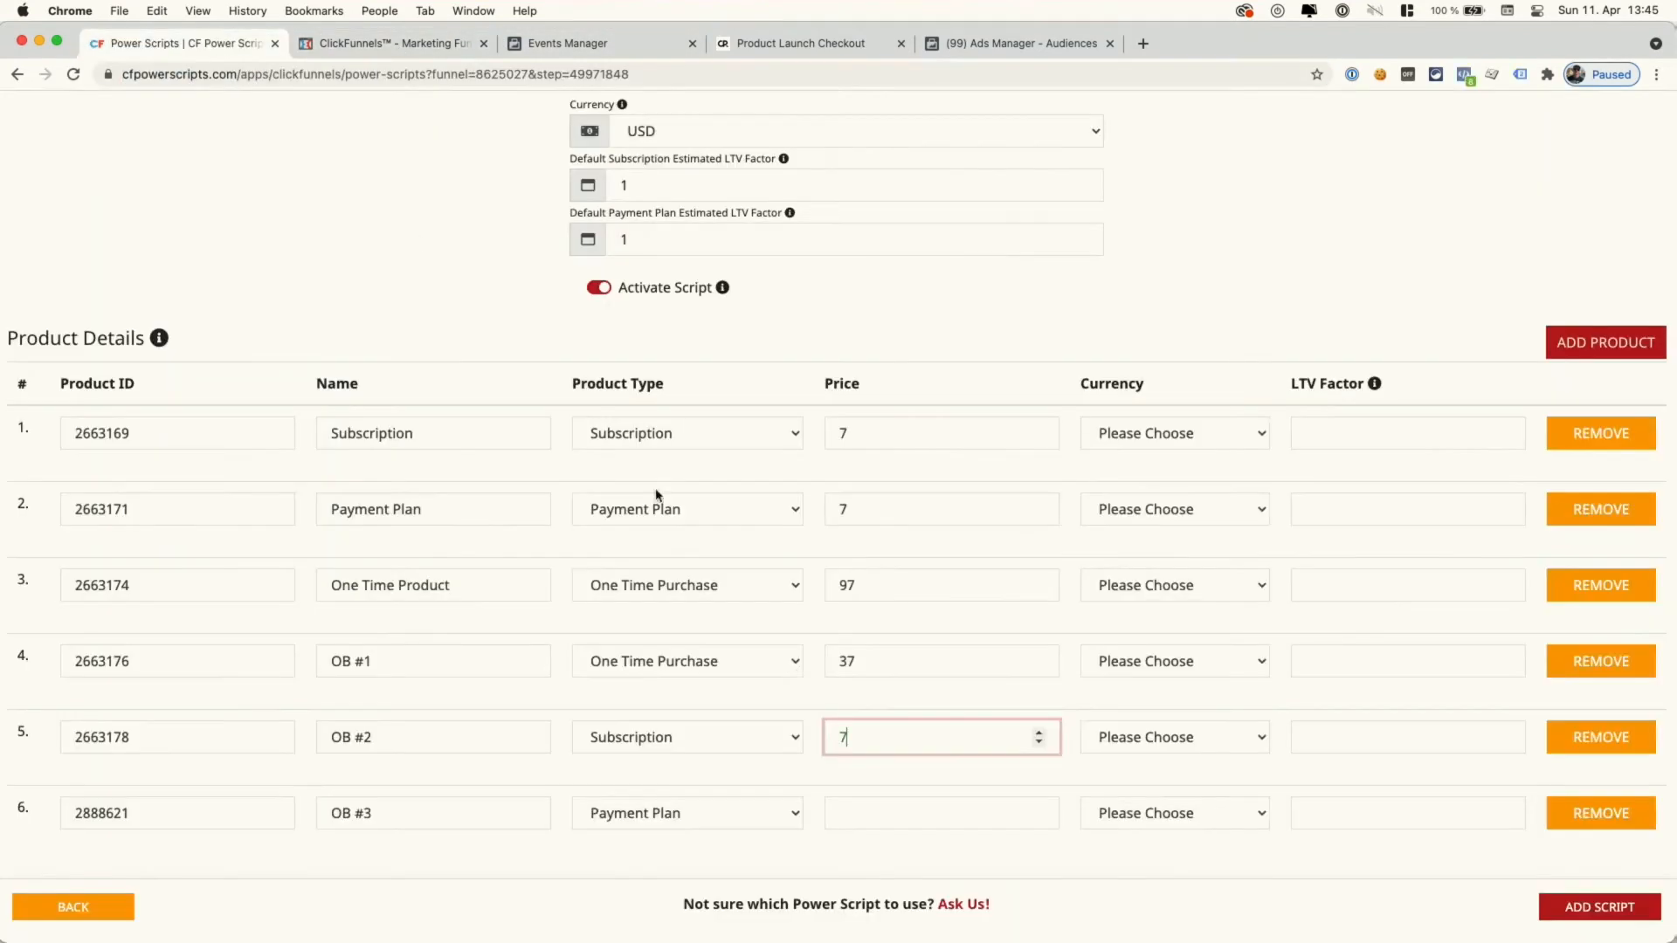
click(906, 805)
text(19)
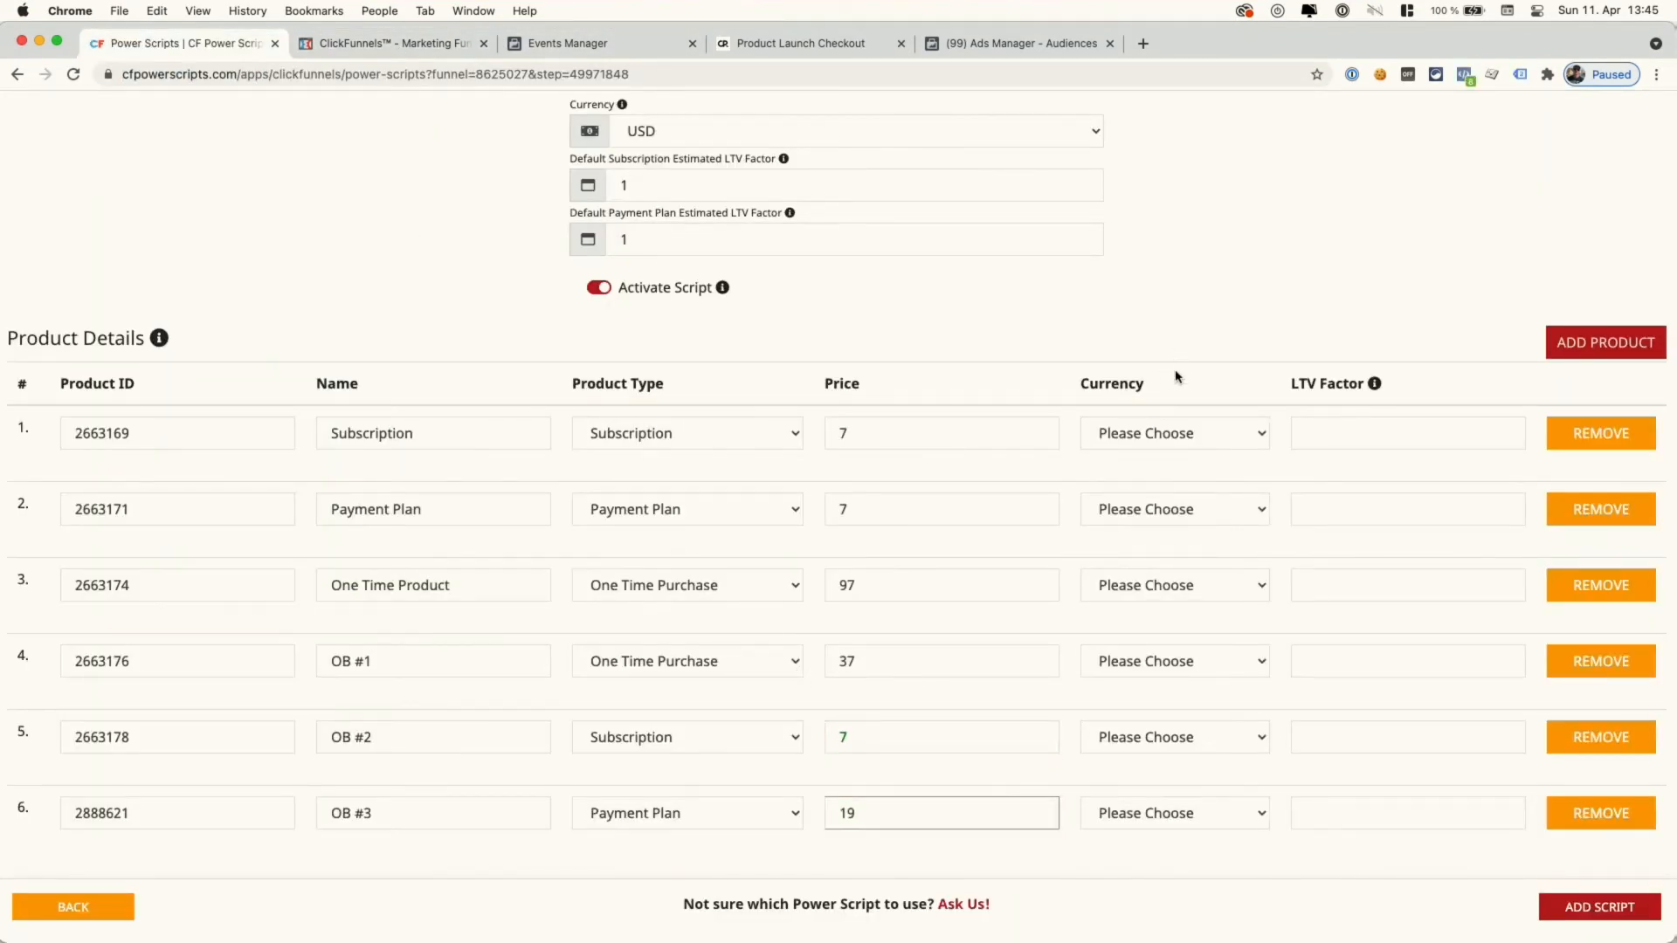
- Set the currency of all six products to USD
click(1176, 433)
click(1170, 457)
click(1168, 515)
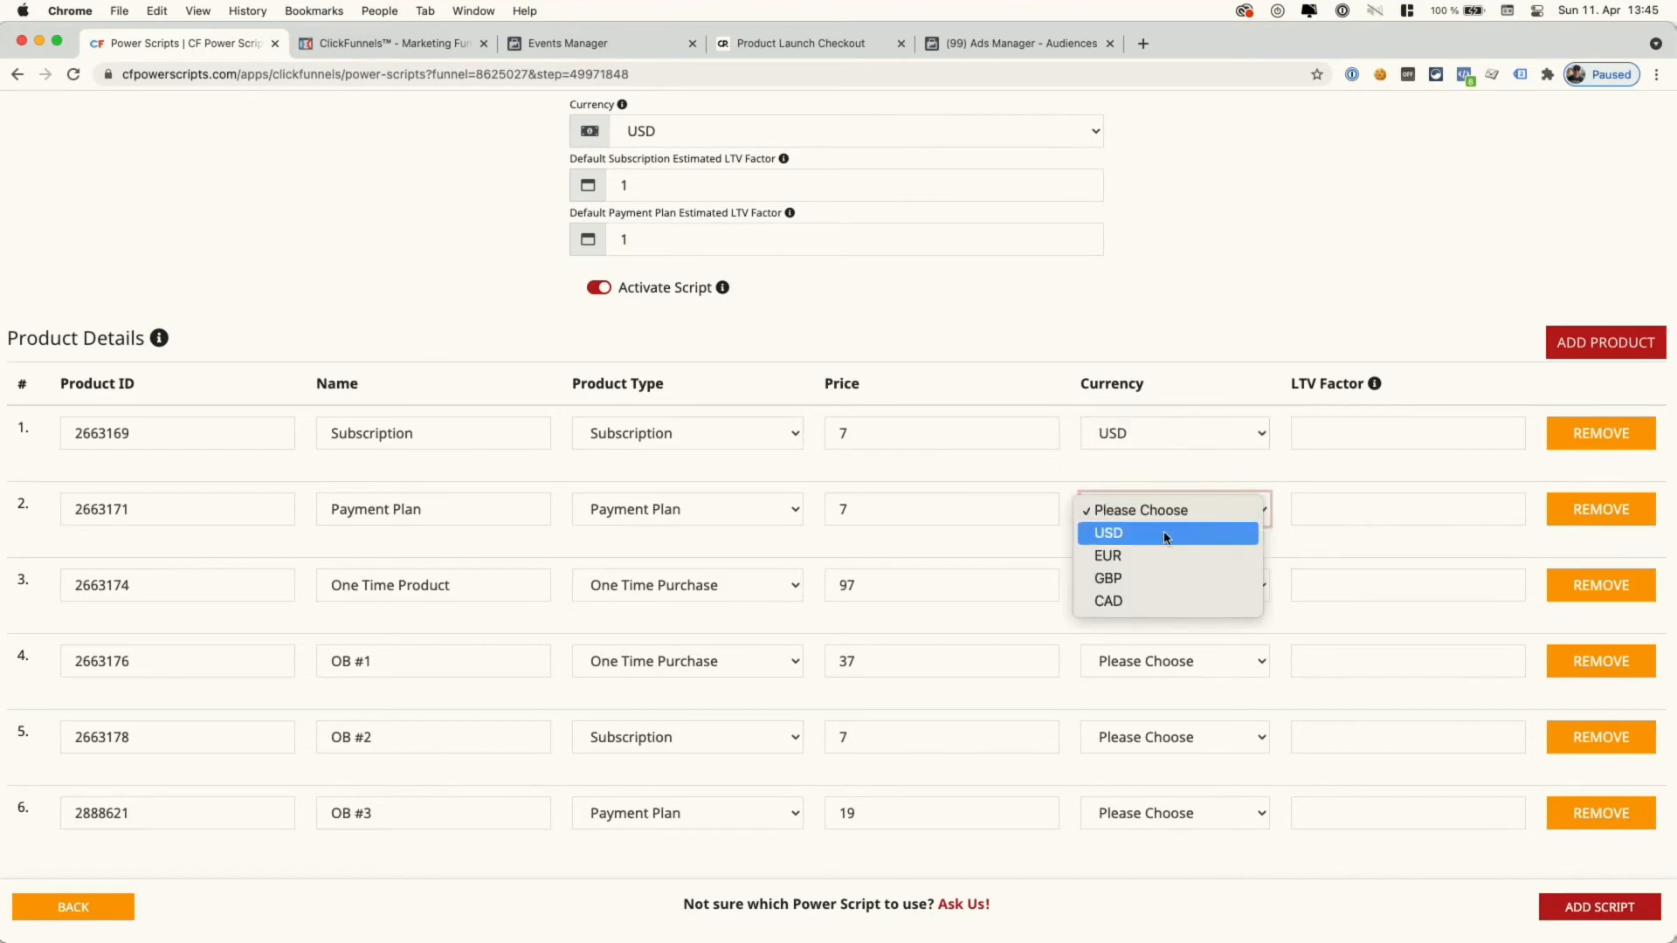
click(1165, 532)
click(1161, 586)
click(1157, 610)
click(1161, 661)
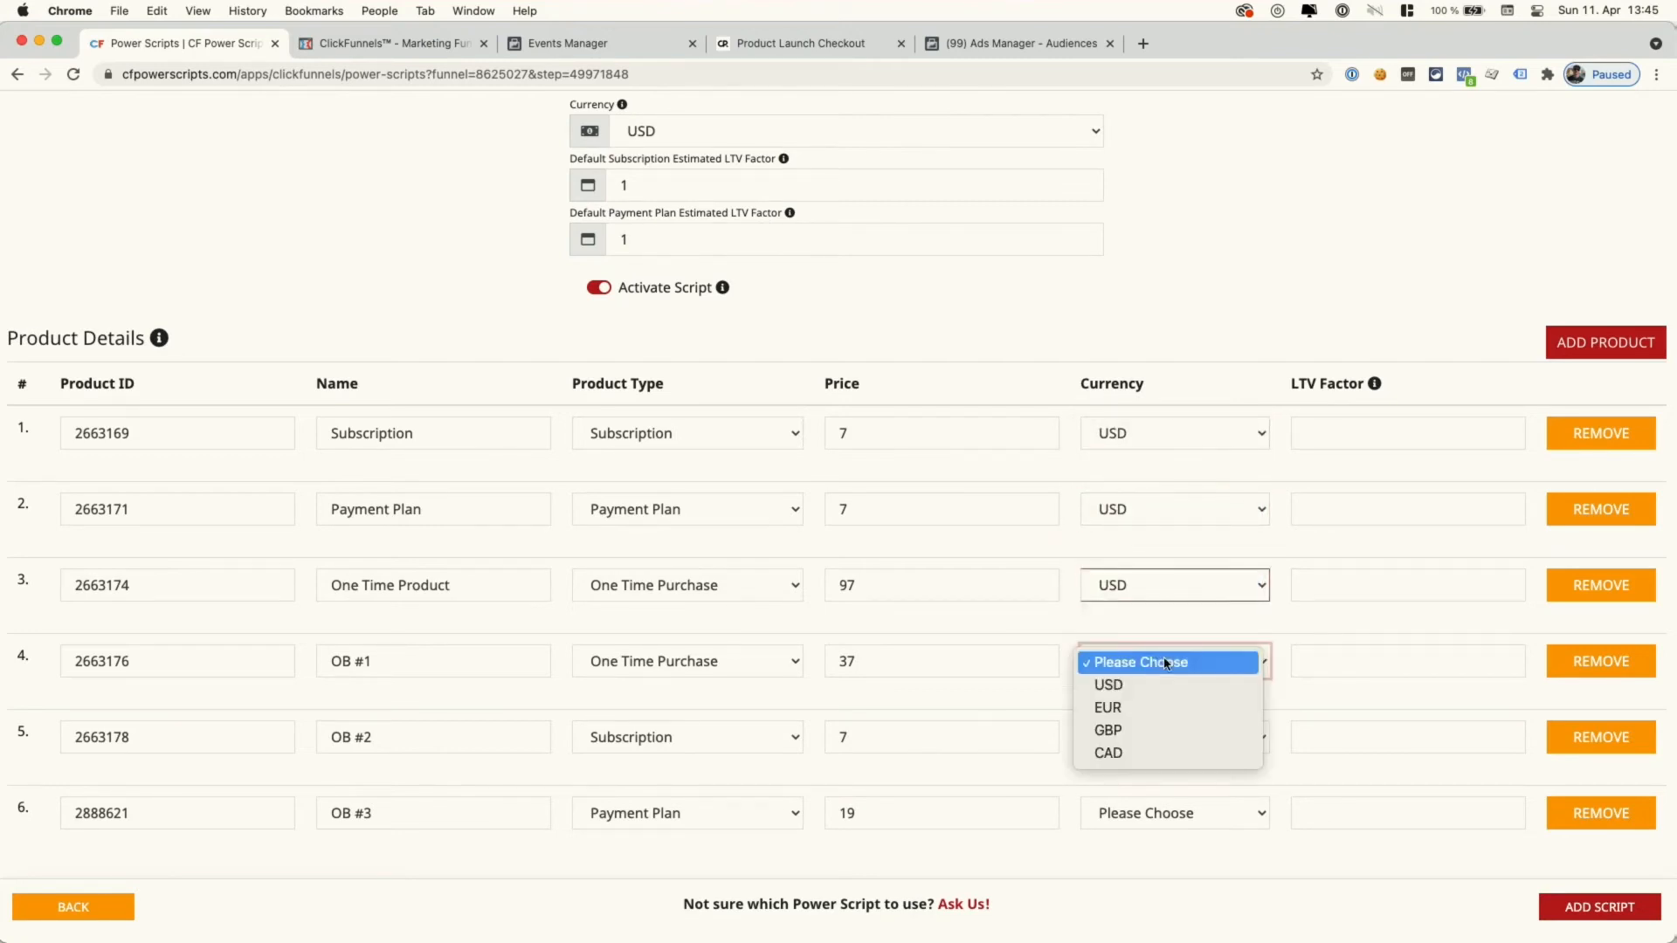
click(1151, 681)
click(1176, 742)
click(1161, 762)
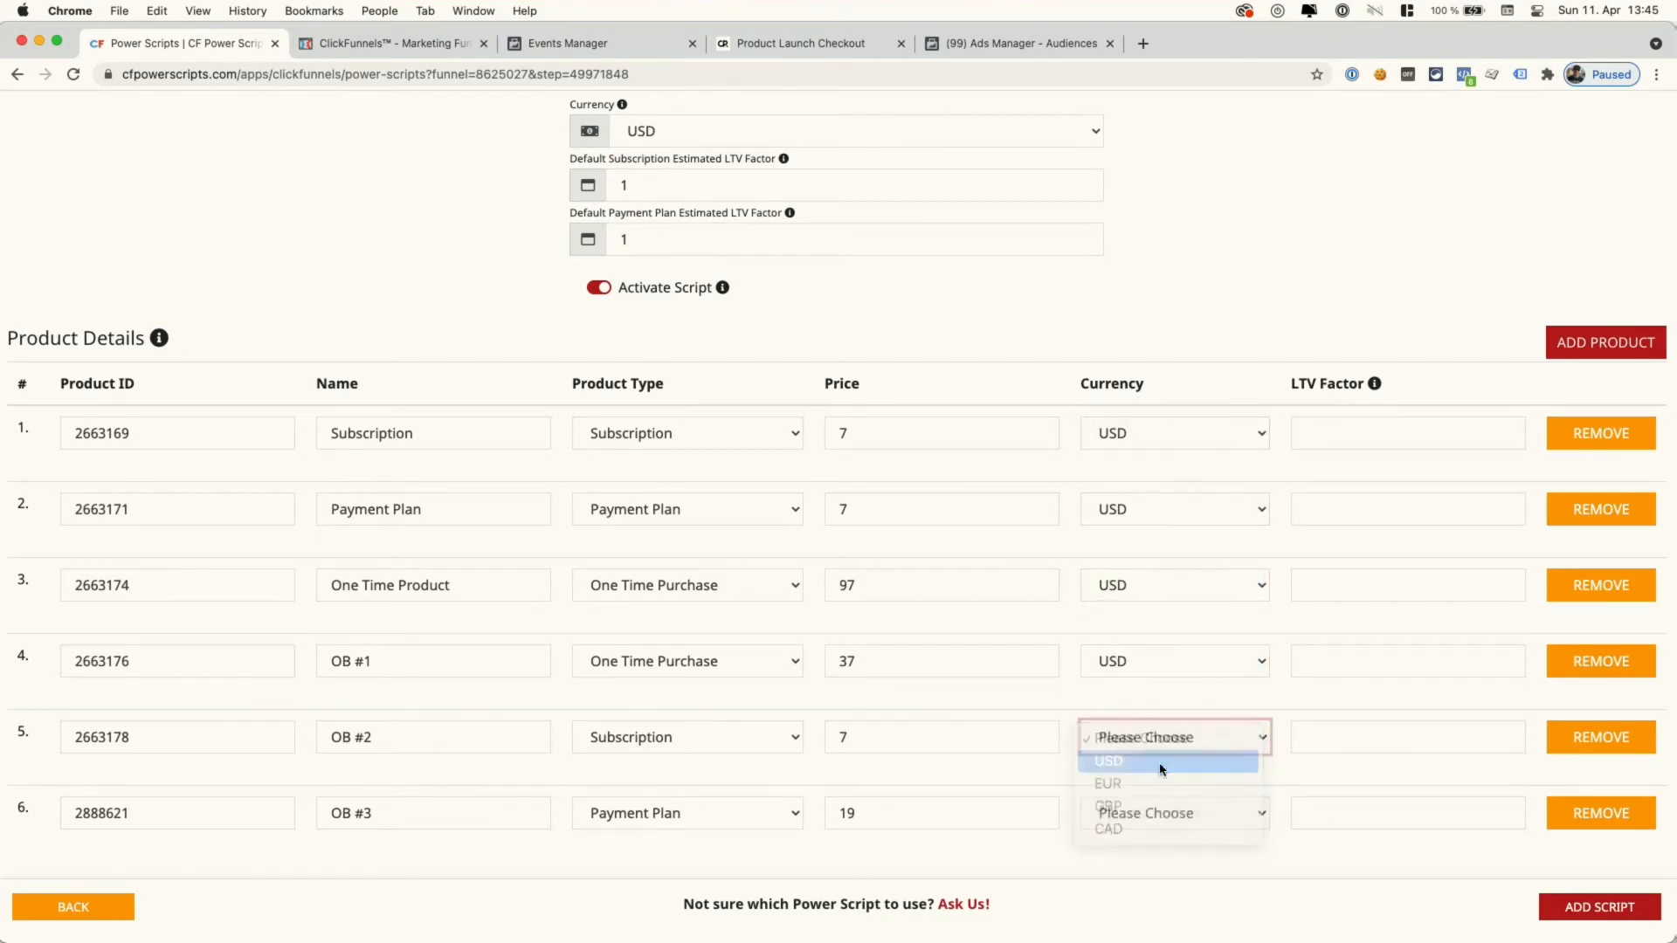
click(1171, 813)
click(1154, 835)
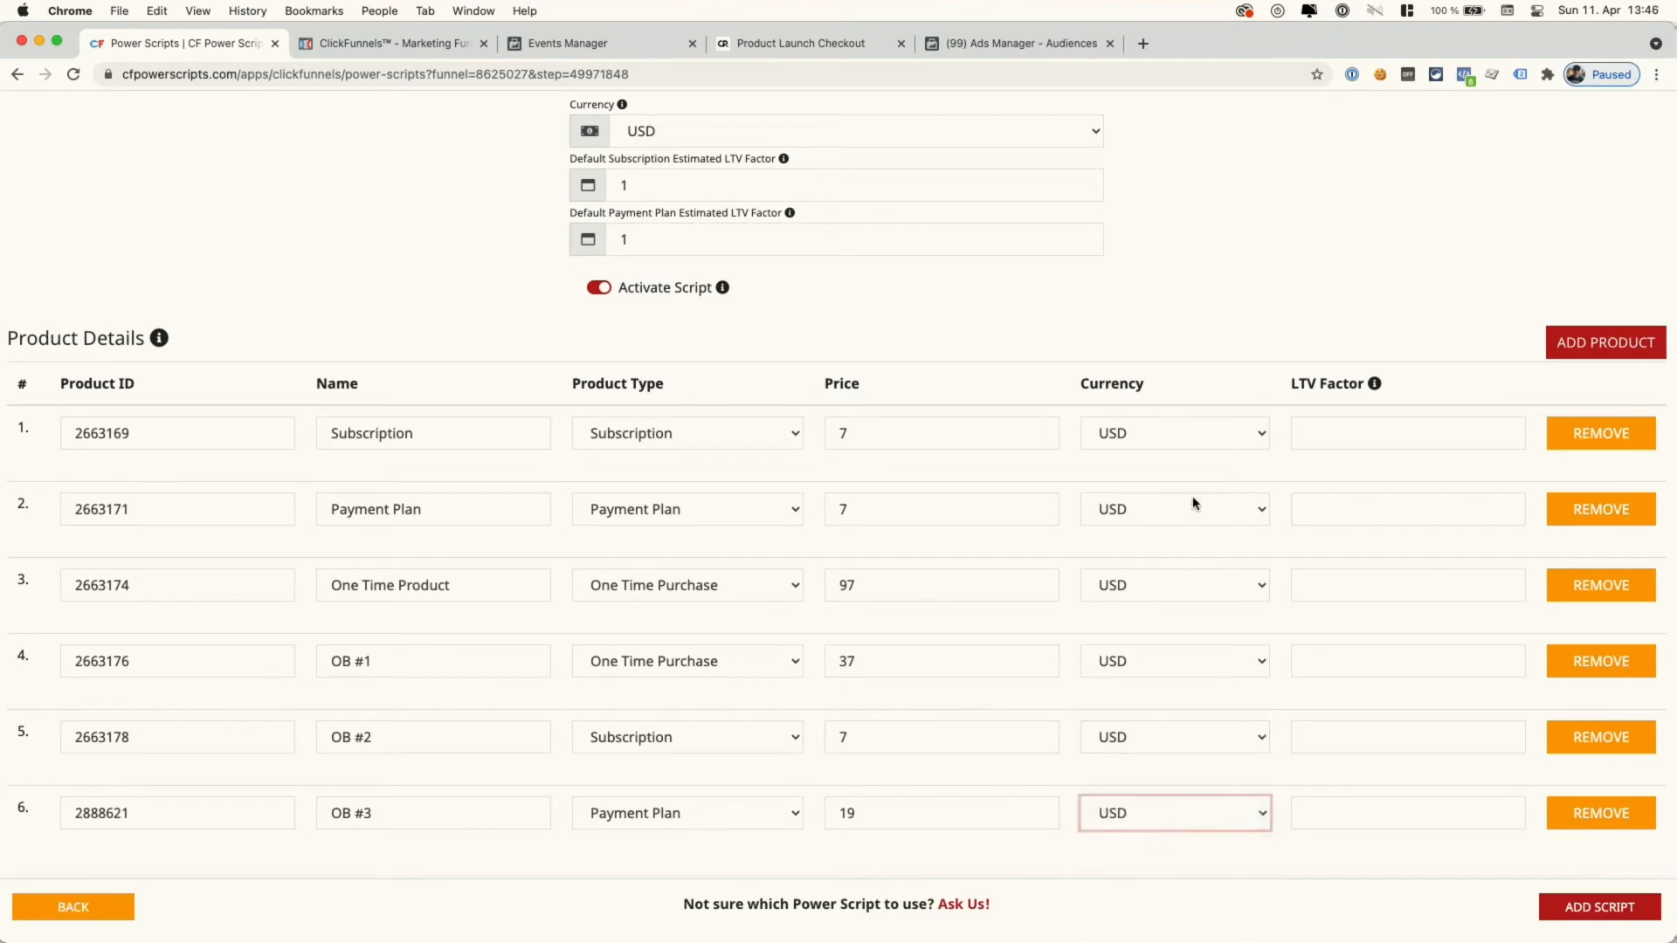
click(1183, 454)
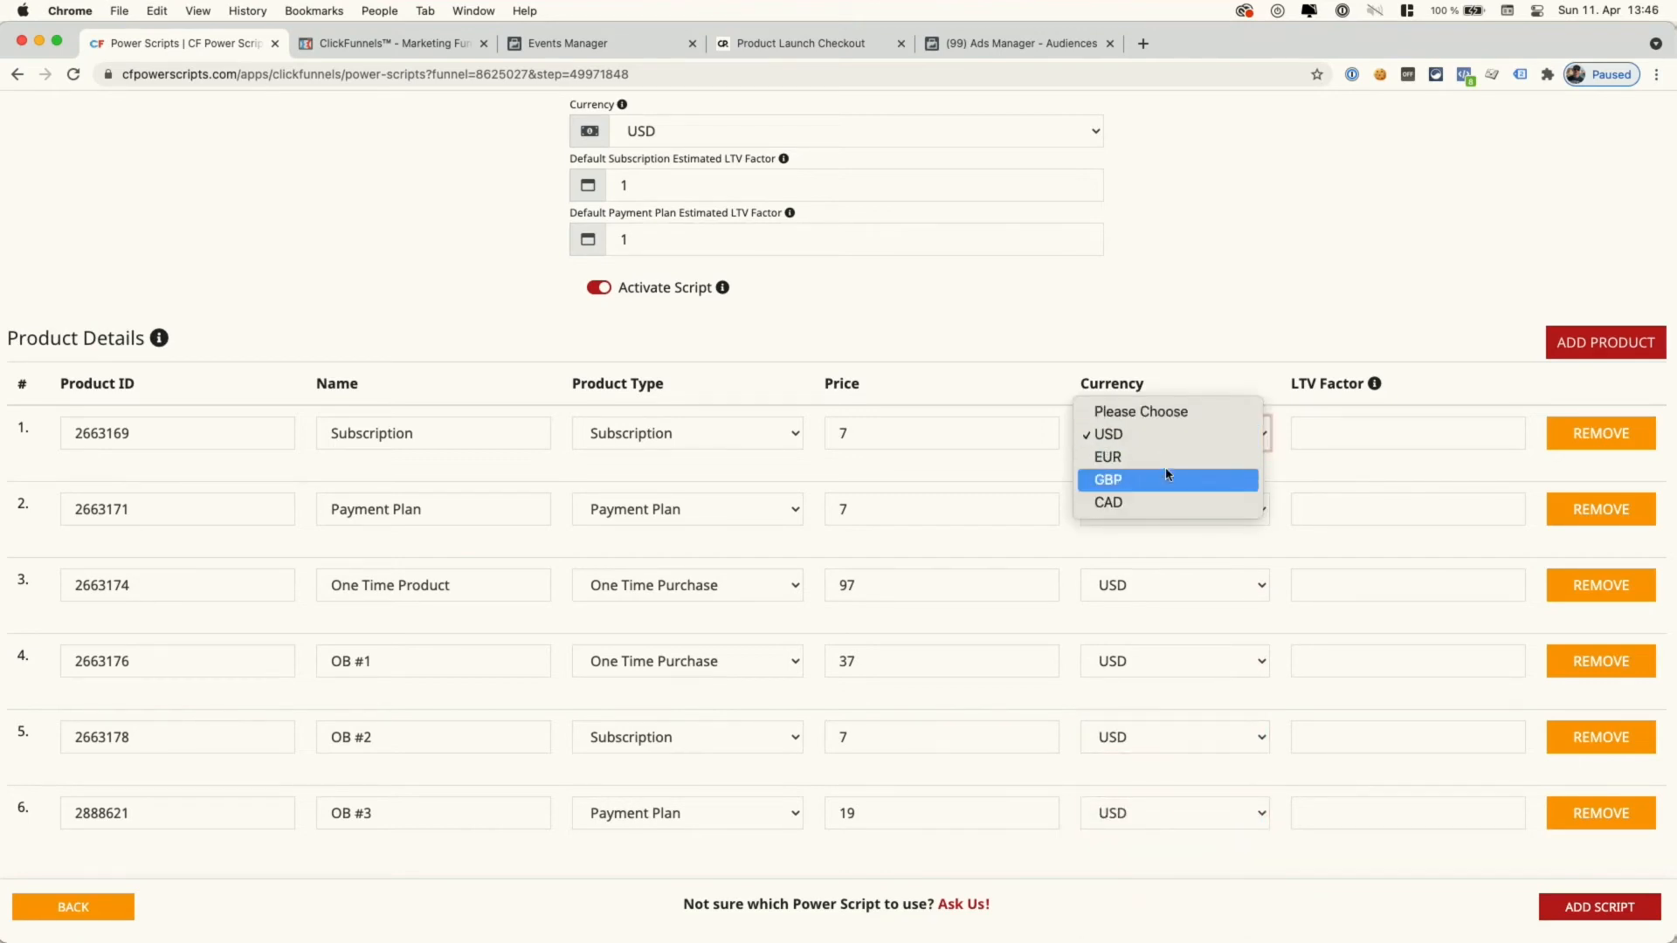
click(1345, 342)
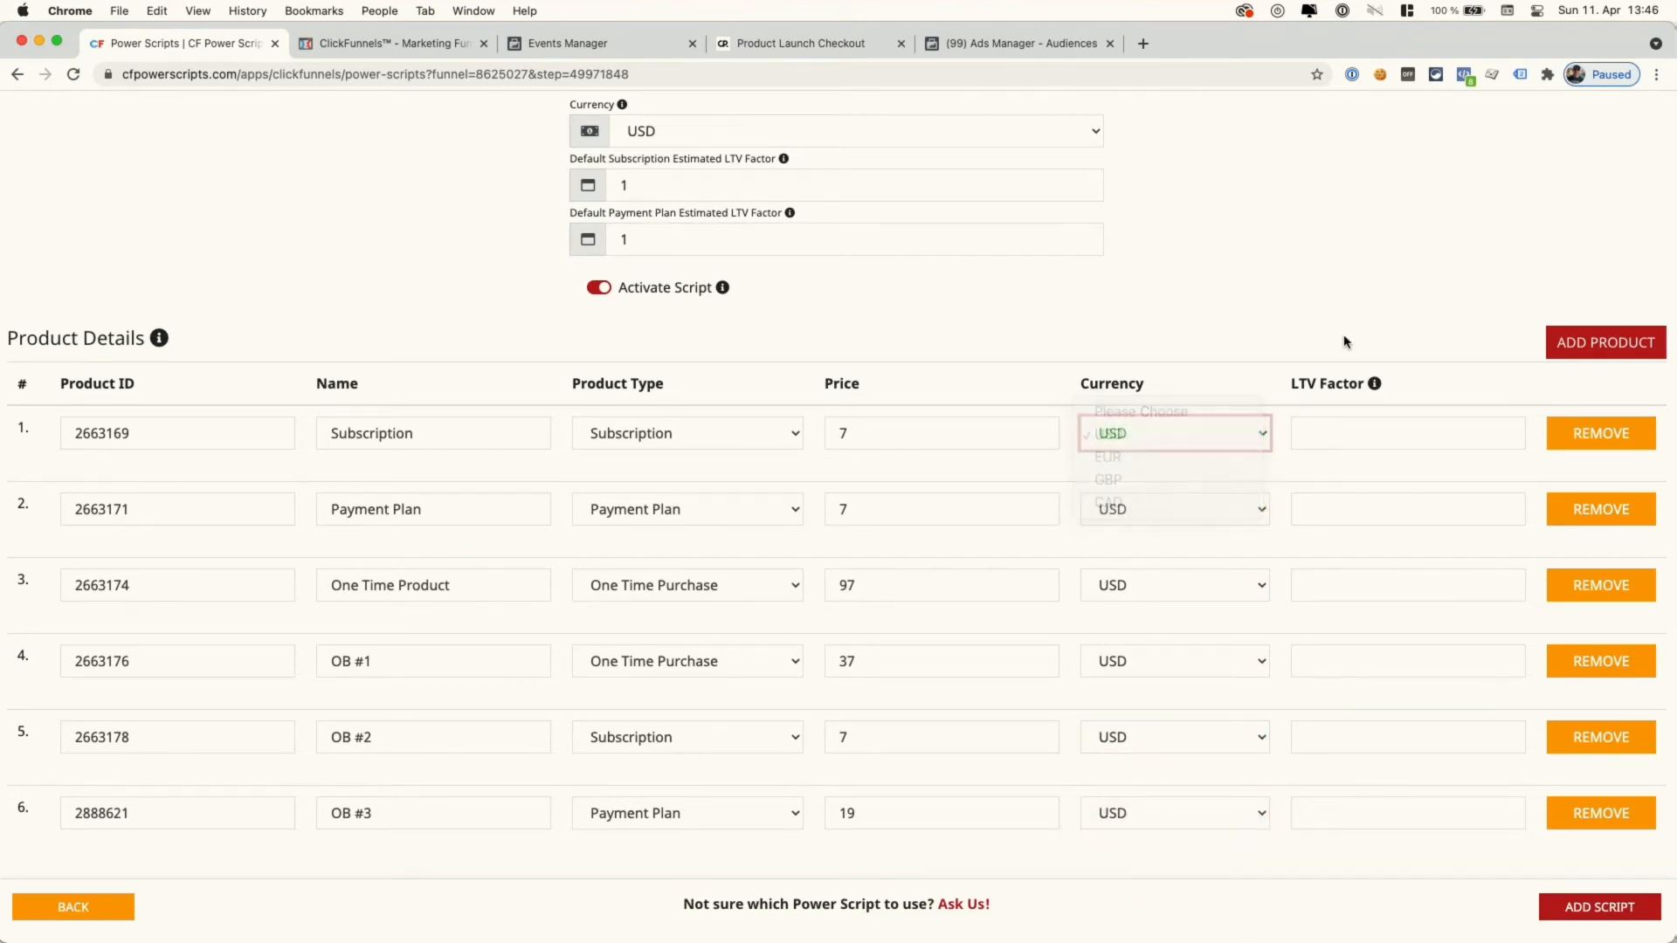
- Close the support message form that popped up near the LTV Factor fields
click(1324, 424)
click(963, 905)
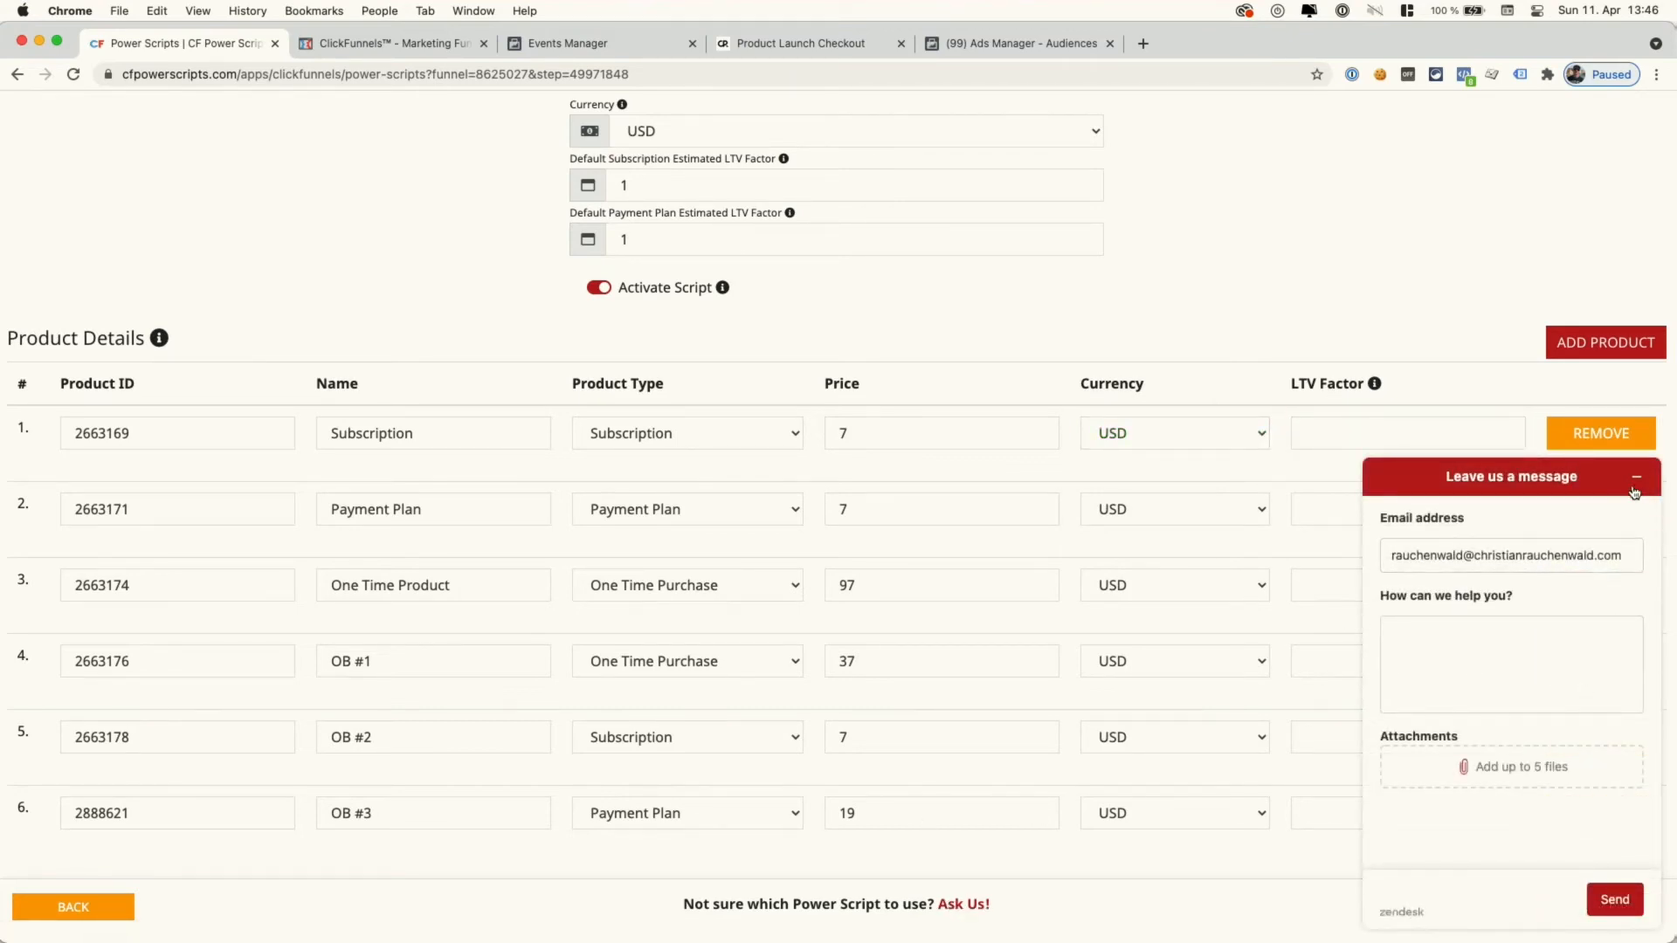
click(1635, 477)
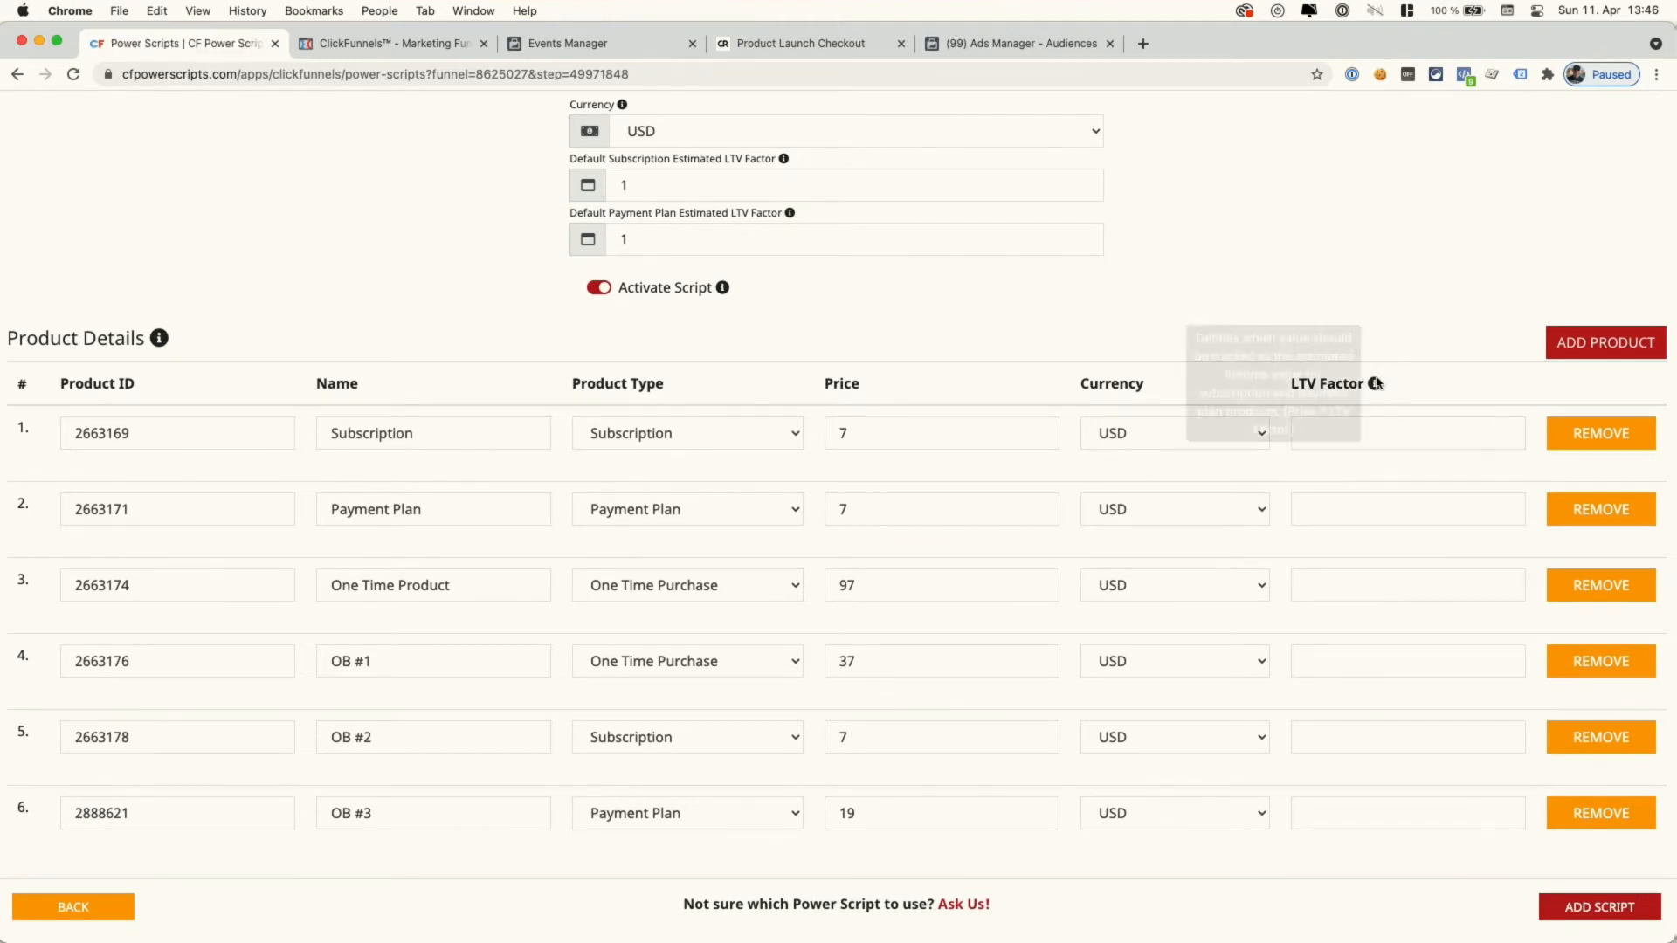
- Read the LTV Factor info explanation and scroll back up the product table
mouse_move(1373, 385)
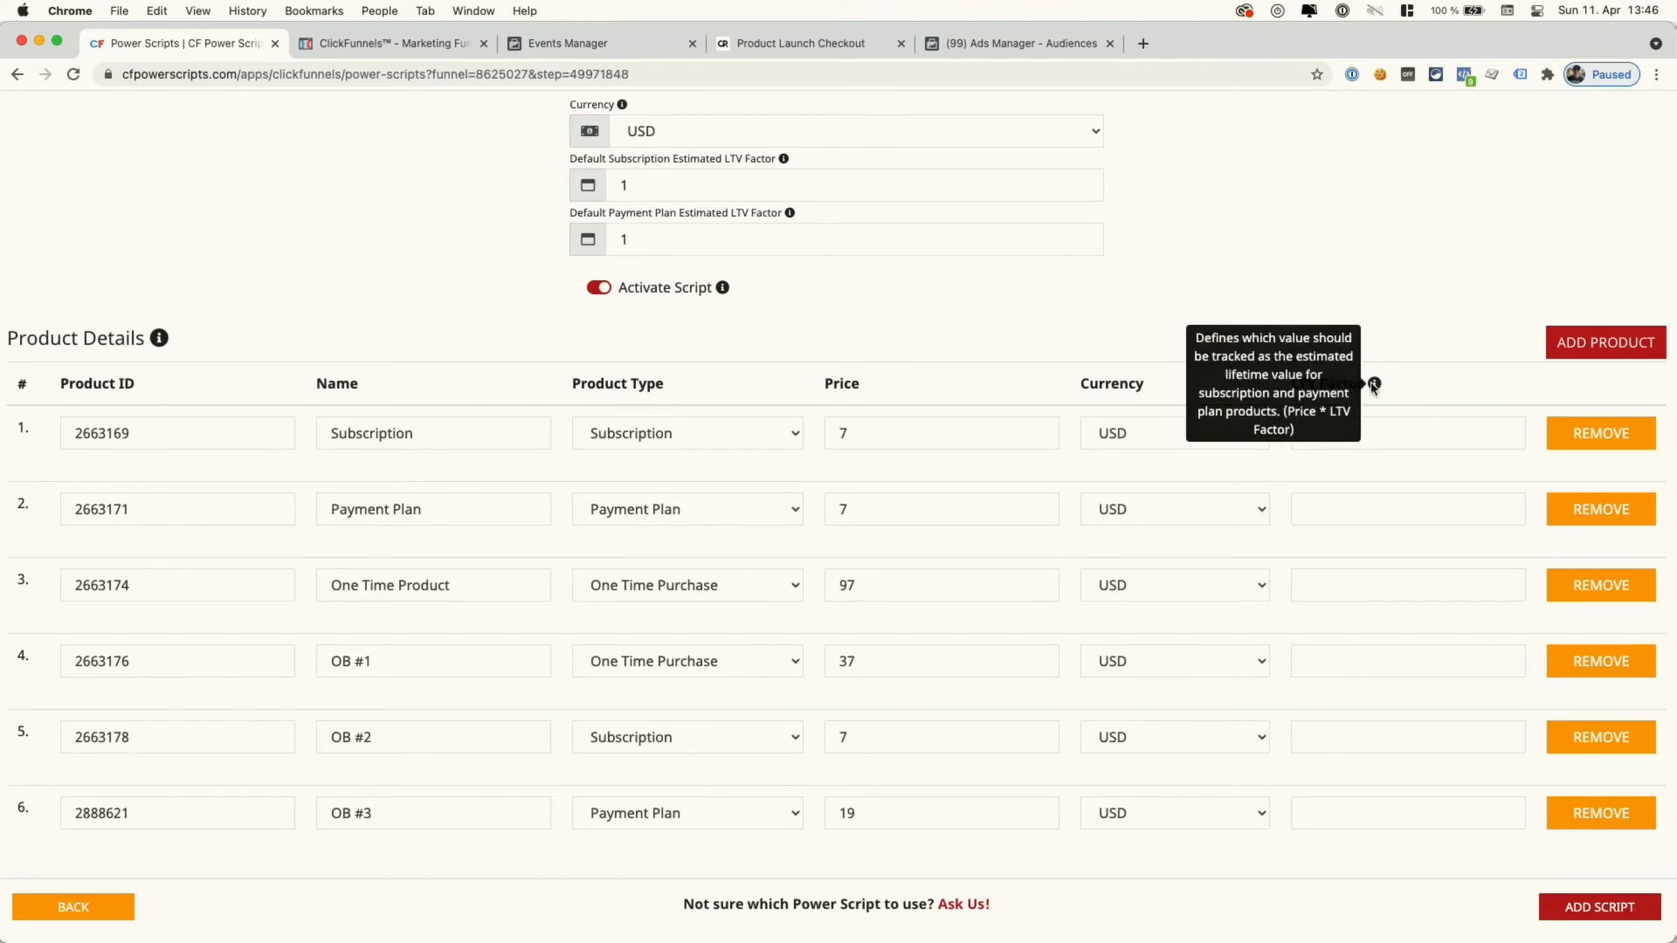
scroll(1373, 385, up, 1)
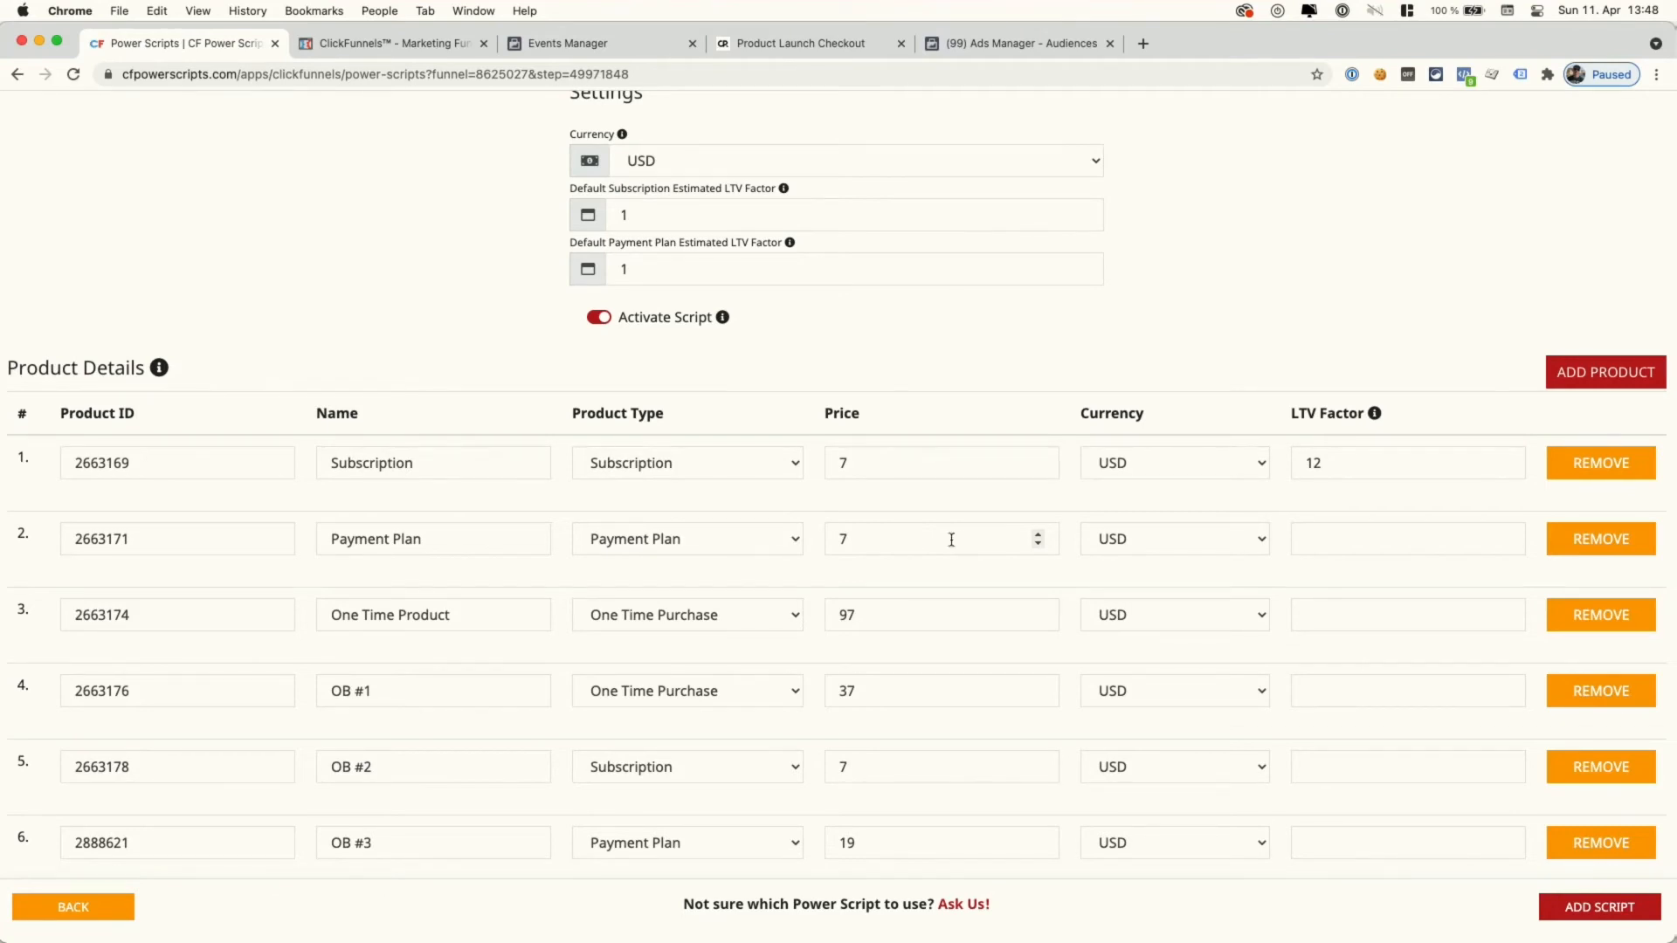
- Enter LTV Factors 2.9, 1, 1, 3 and 2.2 for Payment Plan, One Time Product and OB #1–#3
click(1363, 538)
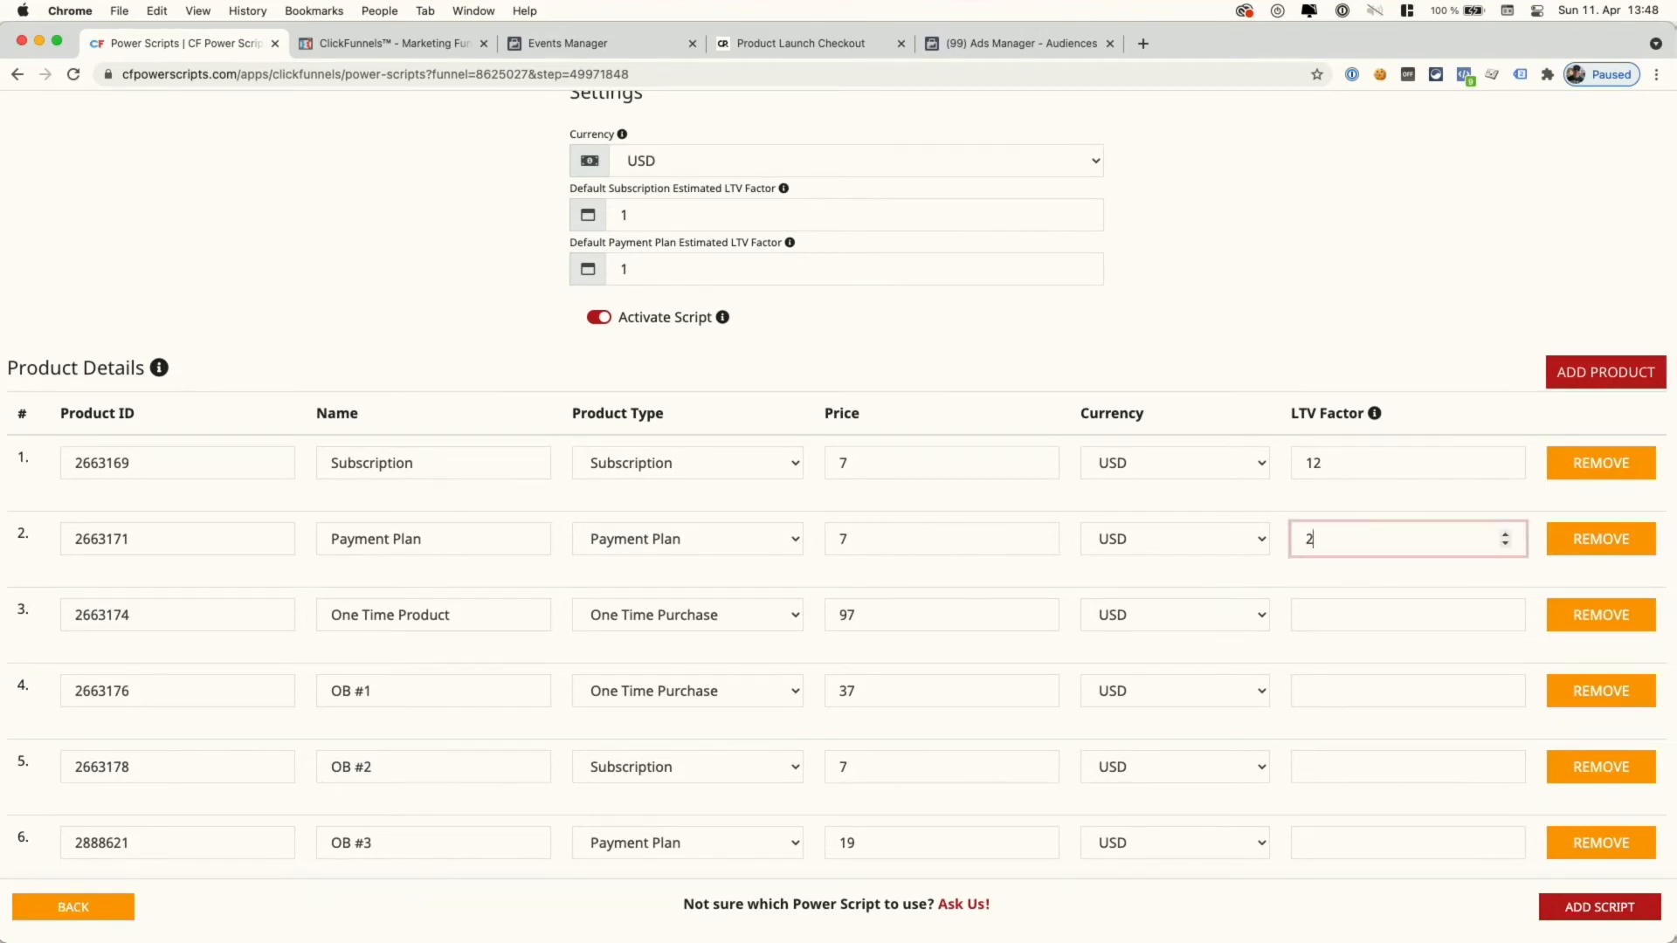
click(1348, 505)
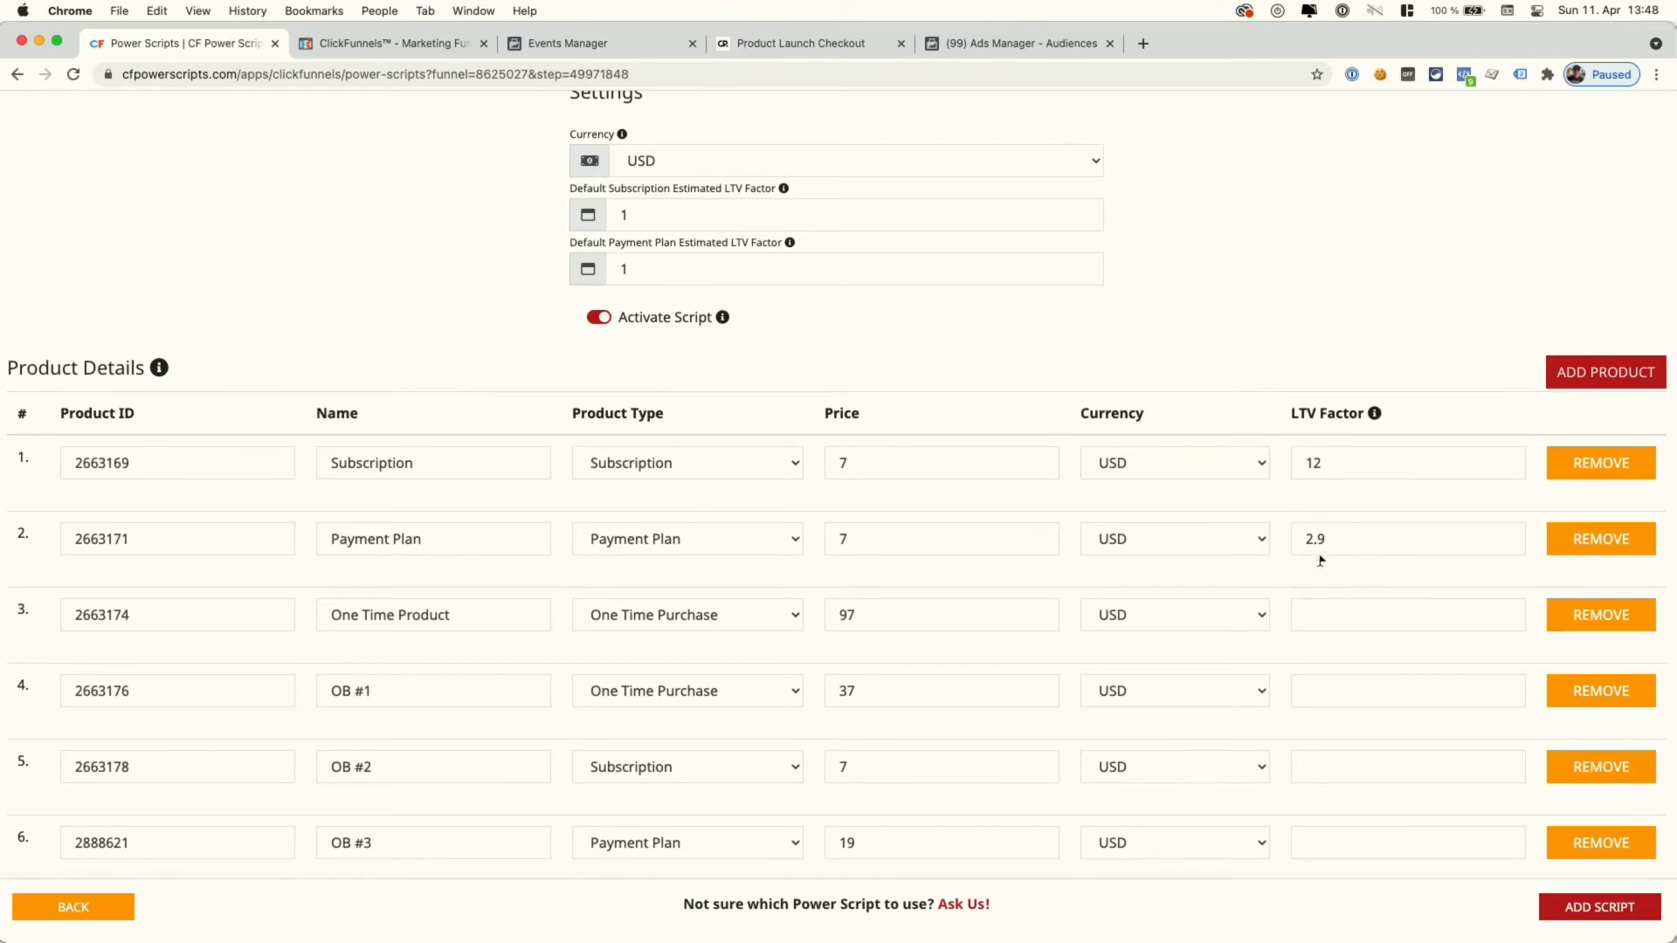
drag(1303, 536, 1328, 537)
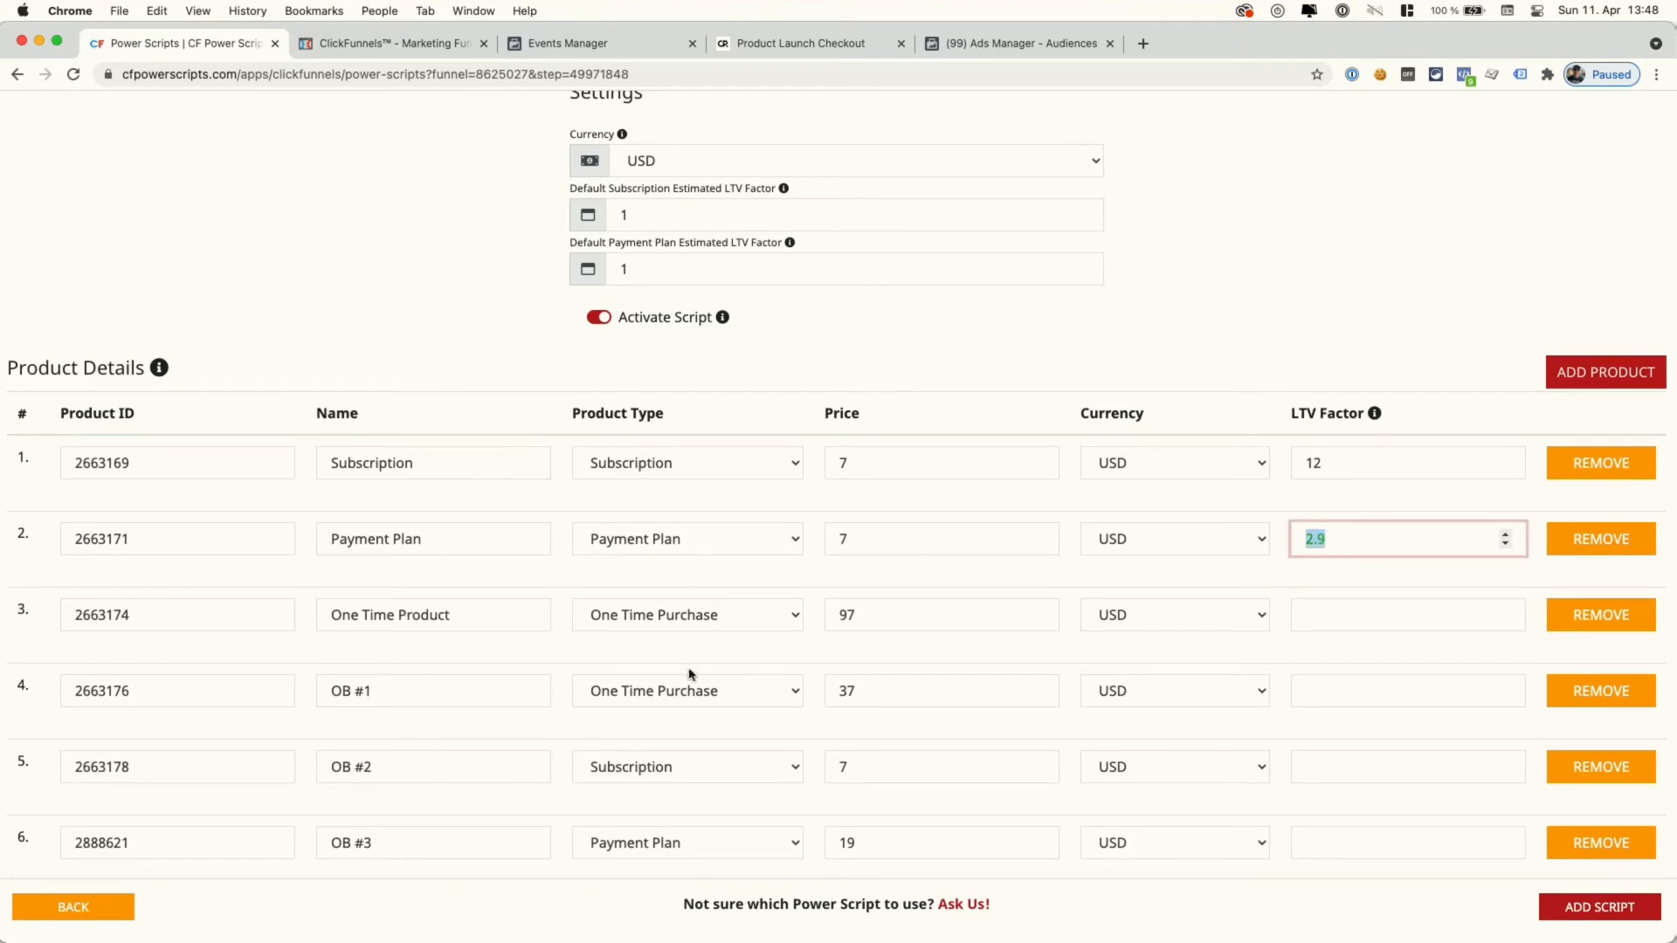
click(1339, 613)
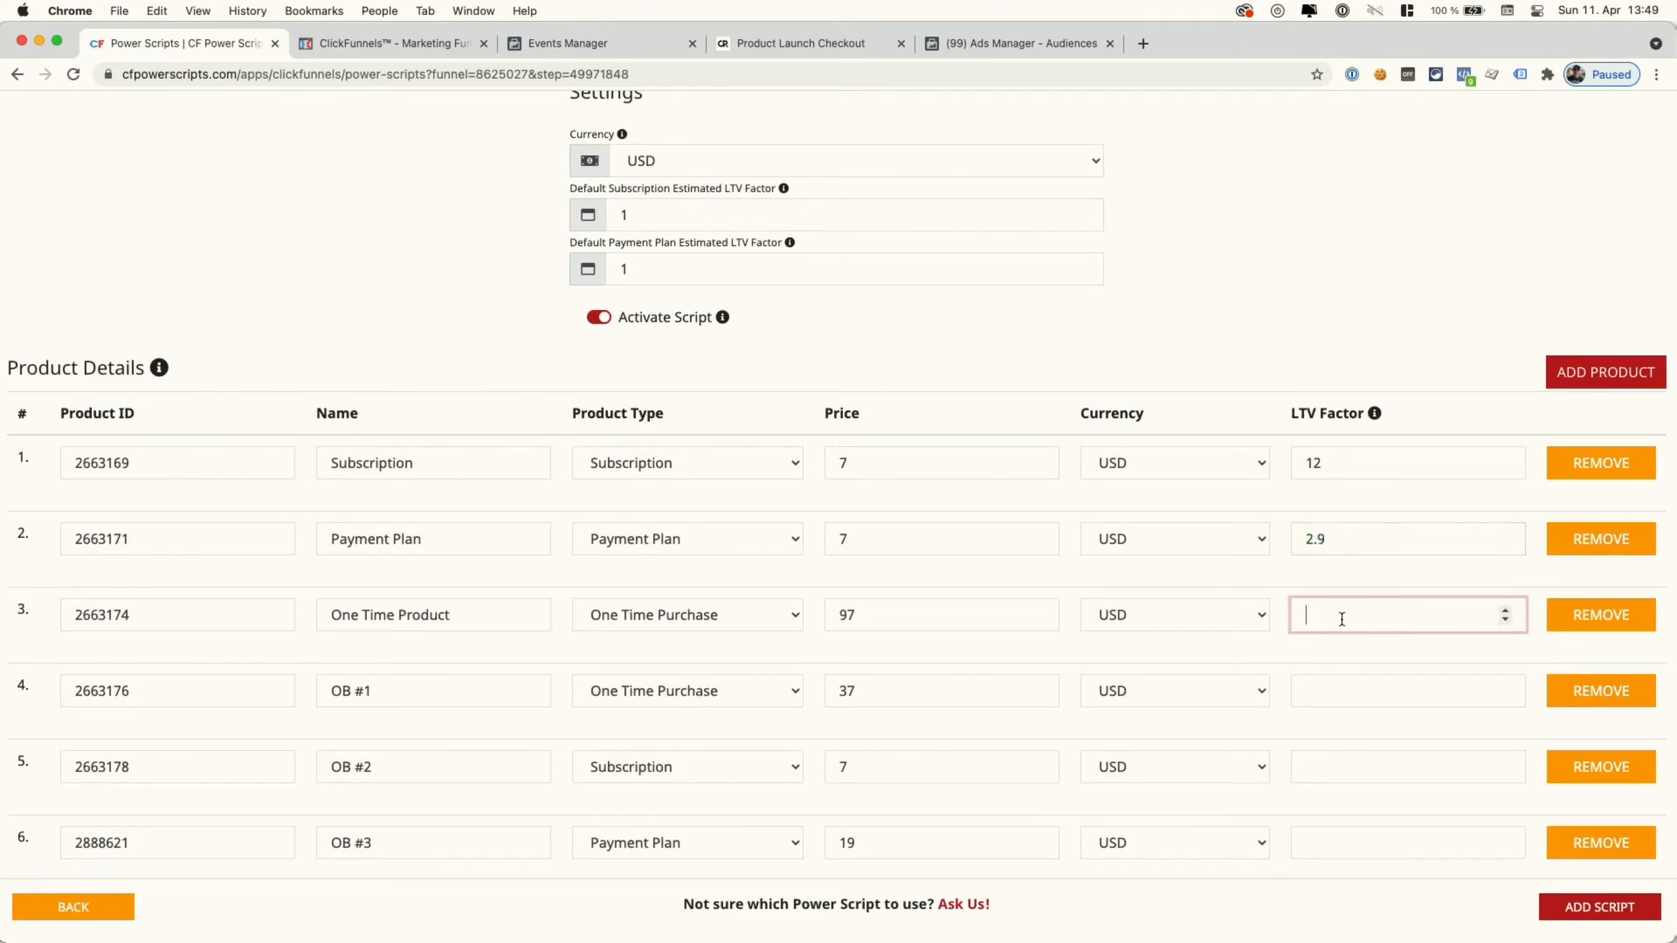
text(1)
click(1330, 684)
text(1)
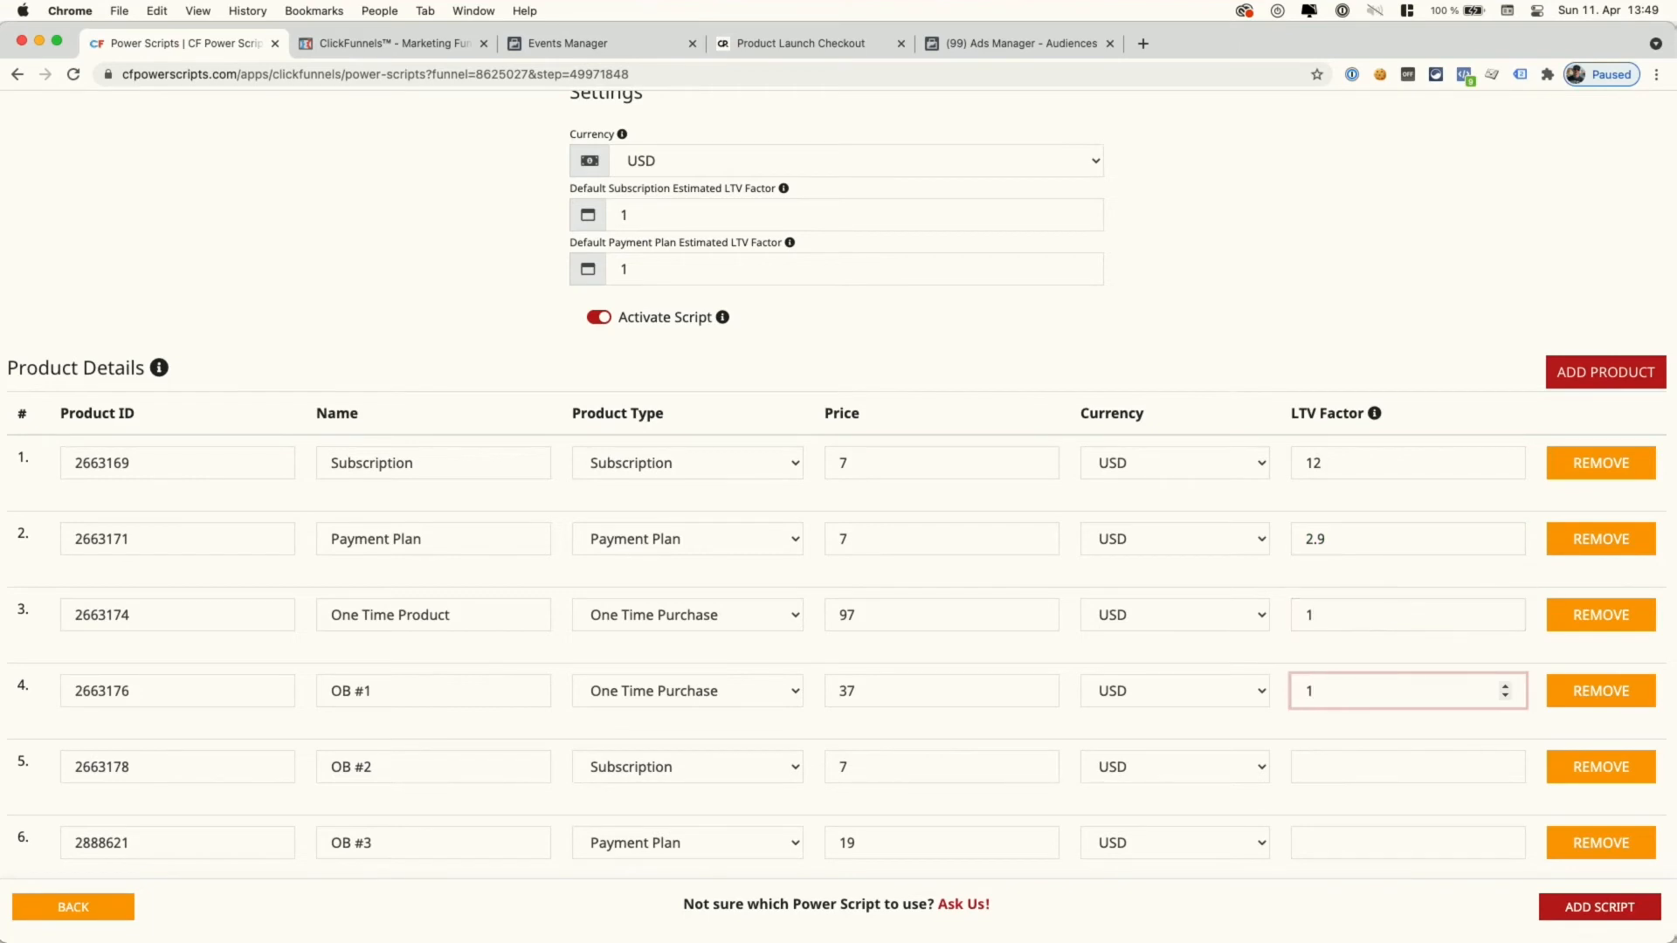
click(1336, 767)
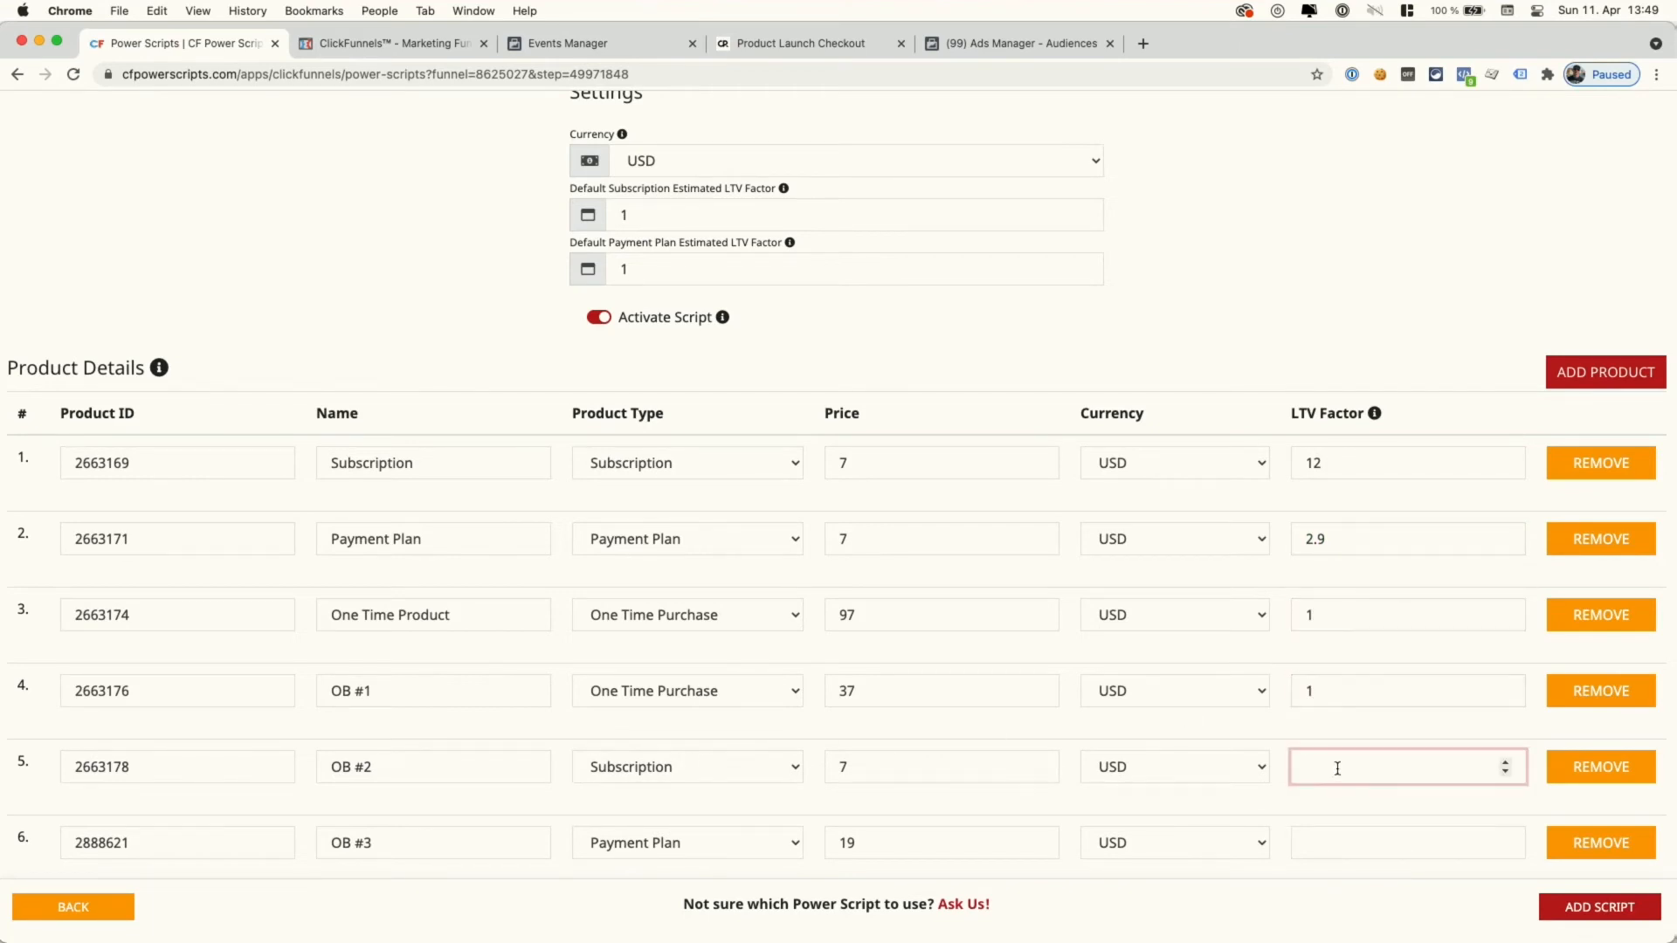
text(3)
click(1344, 845)
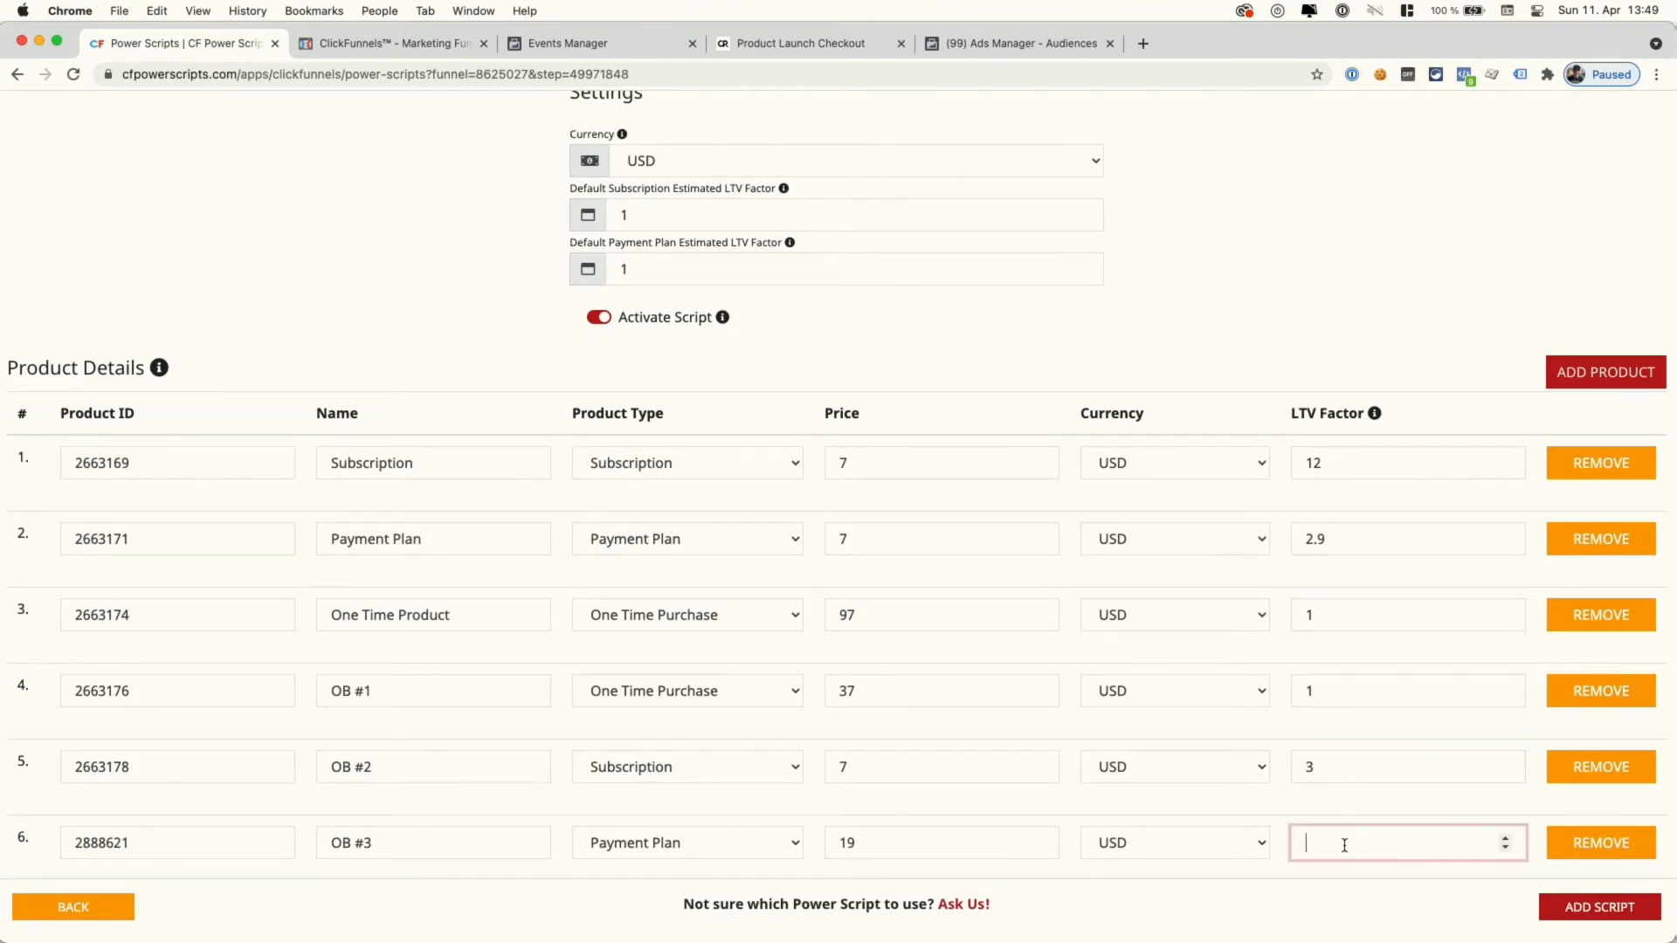
text(2.2)
click(1279, 734)
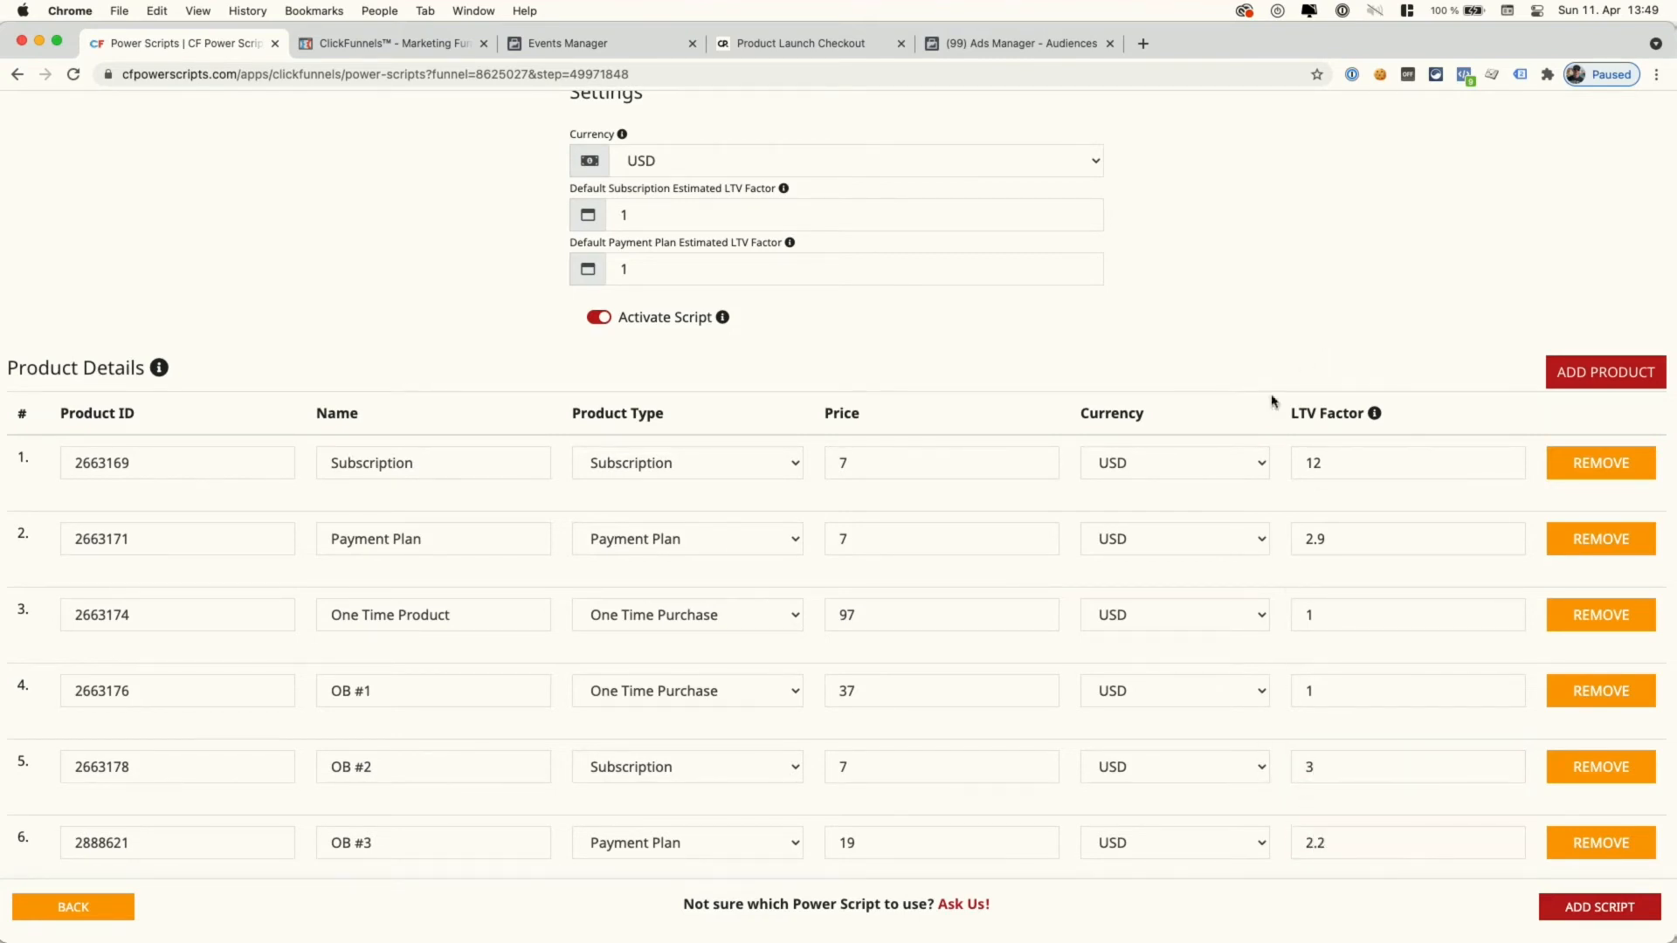
- Review the conversion tracking product settings and save them with ADD SCRIPT
scroll(1261, 845, up, 1)
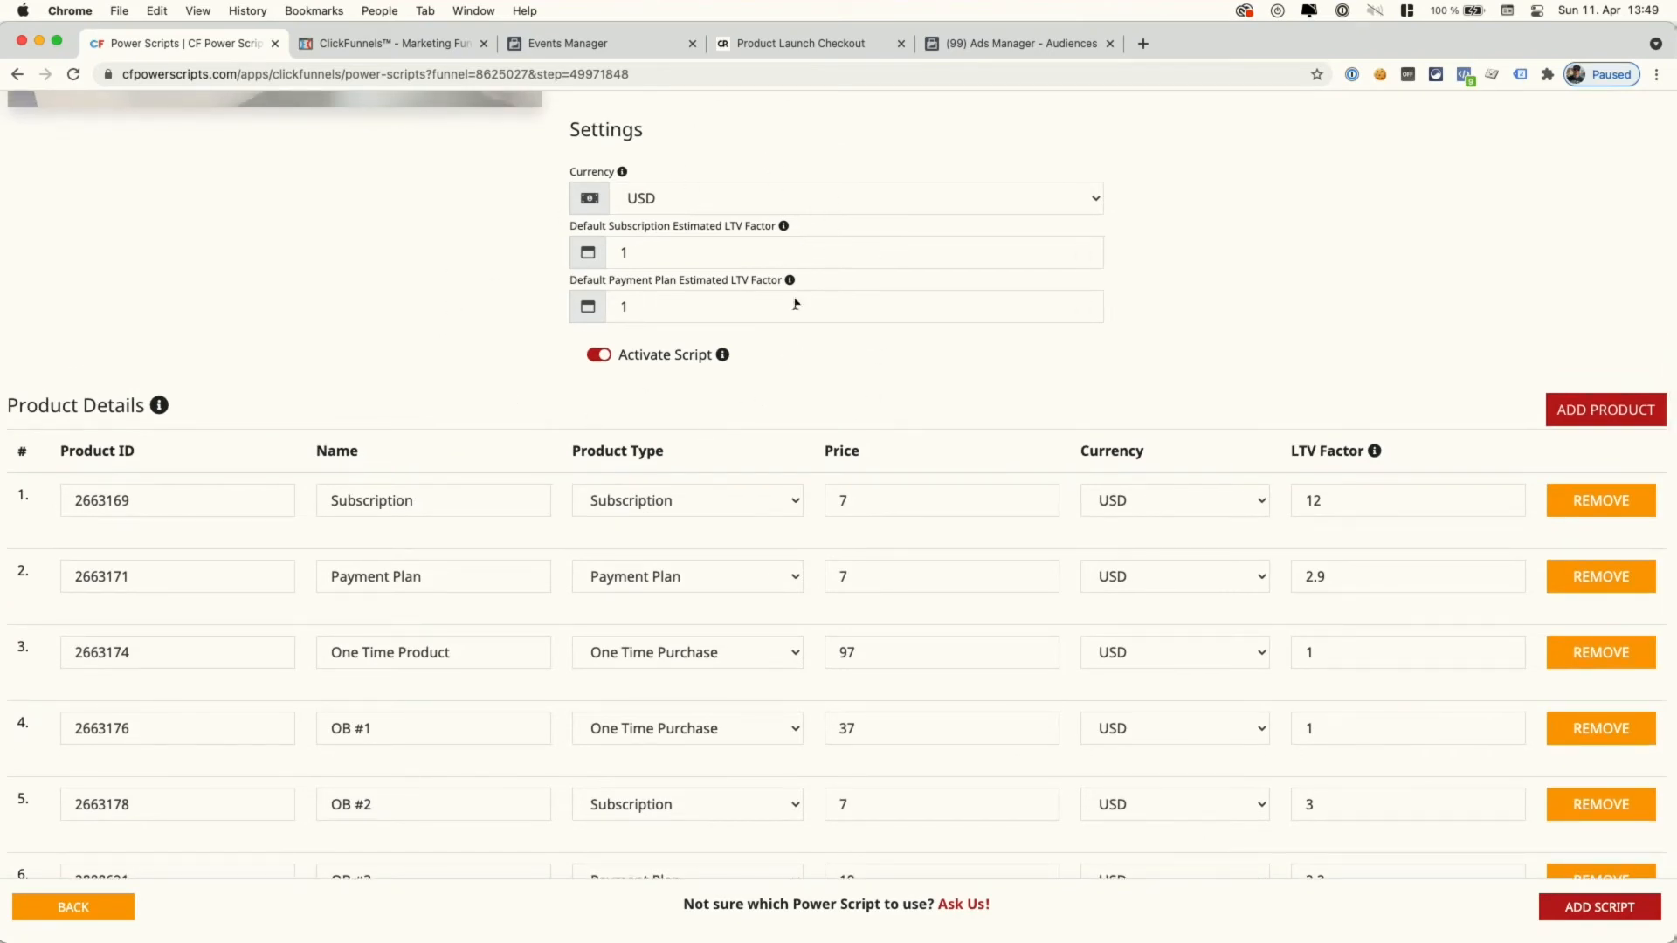
scroll(559, 350, up, 3)
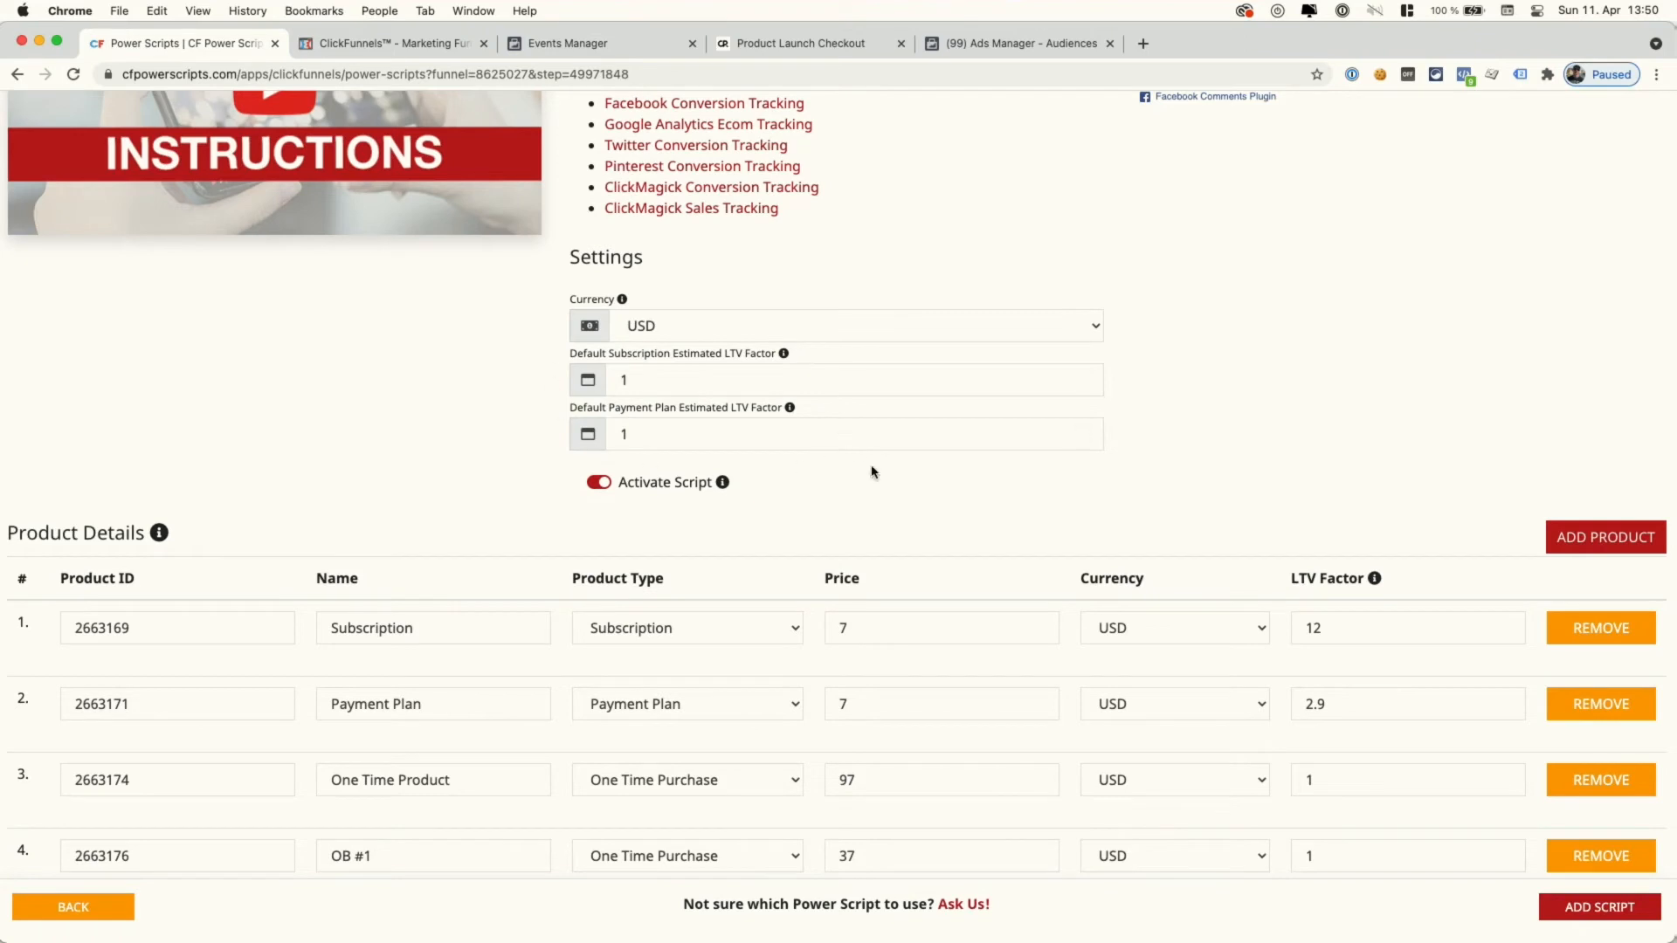
scroll(893, 502, down, 4)
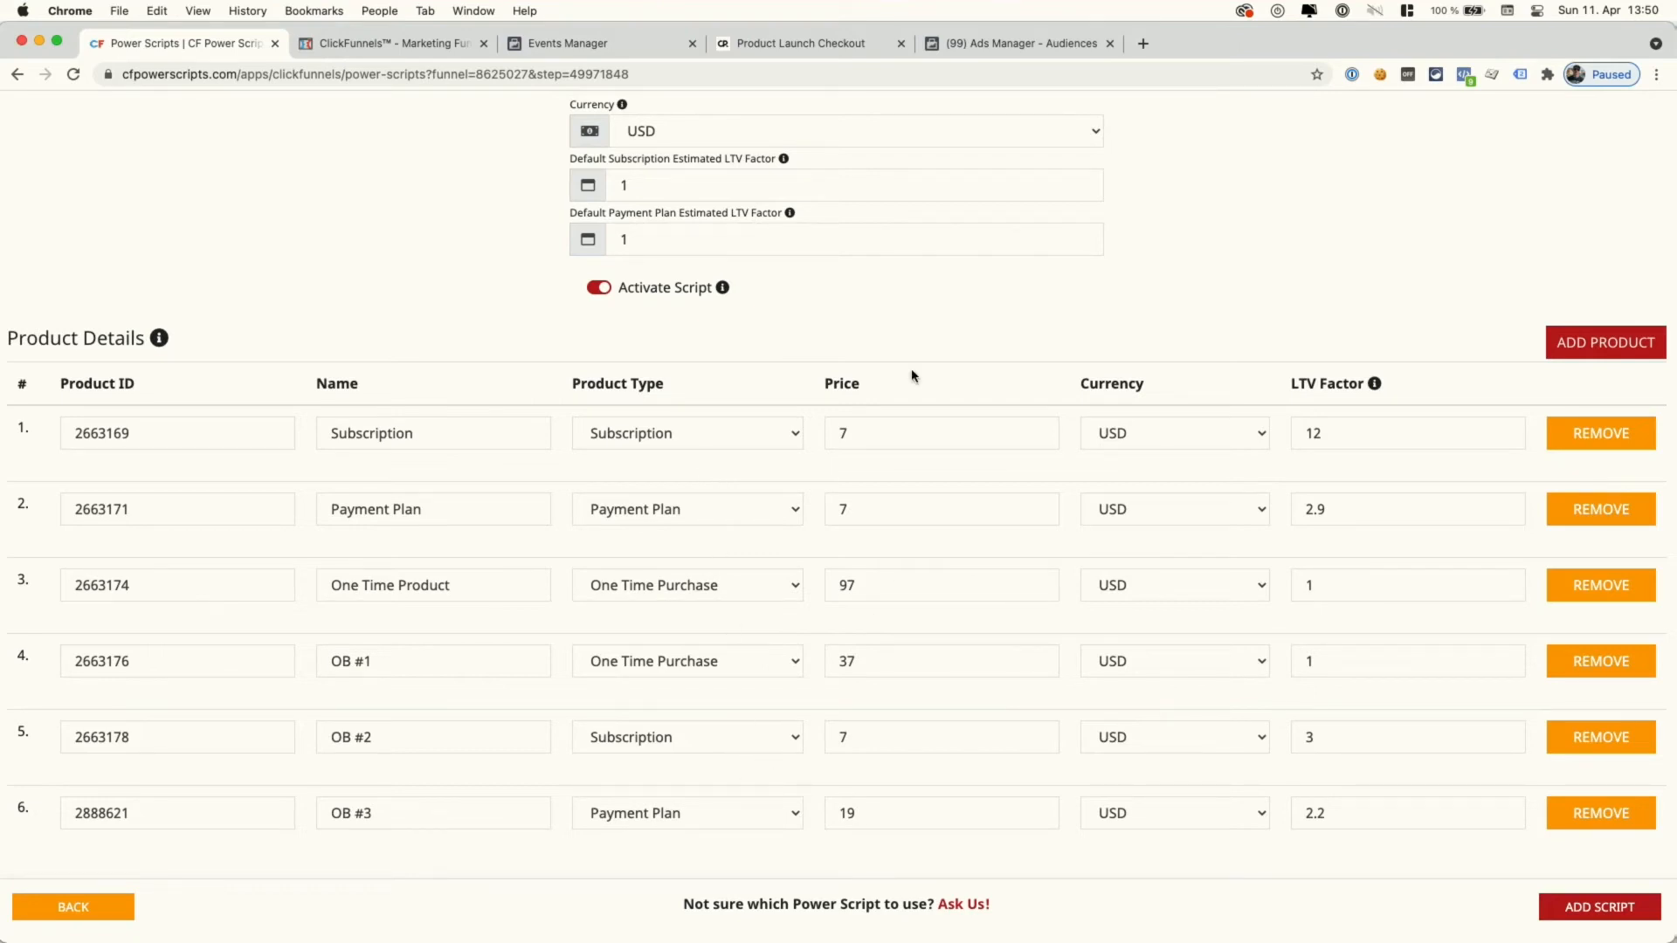
click(1584, 910)
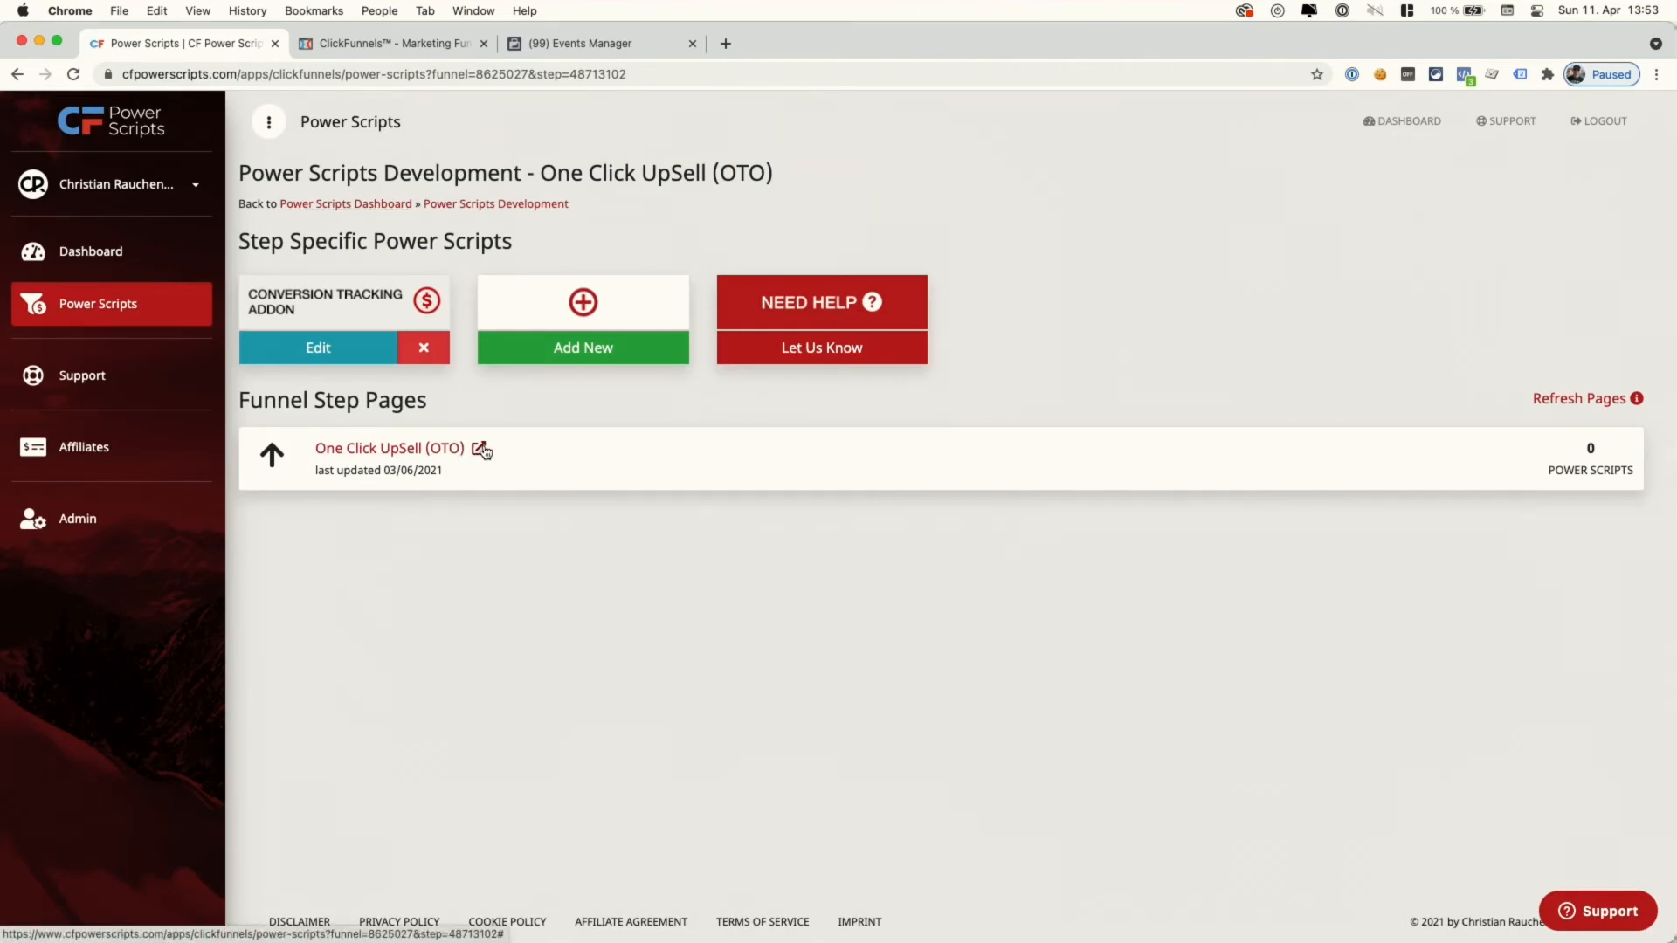
- Open the One Click UpSell (OTO) page in the page editor and select its Subscribe Now button
drag(326, 402, 427, 404)
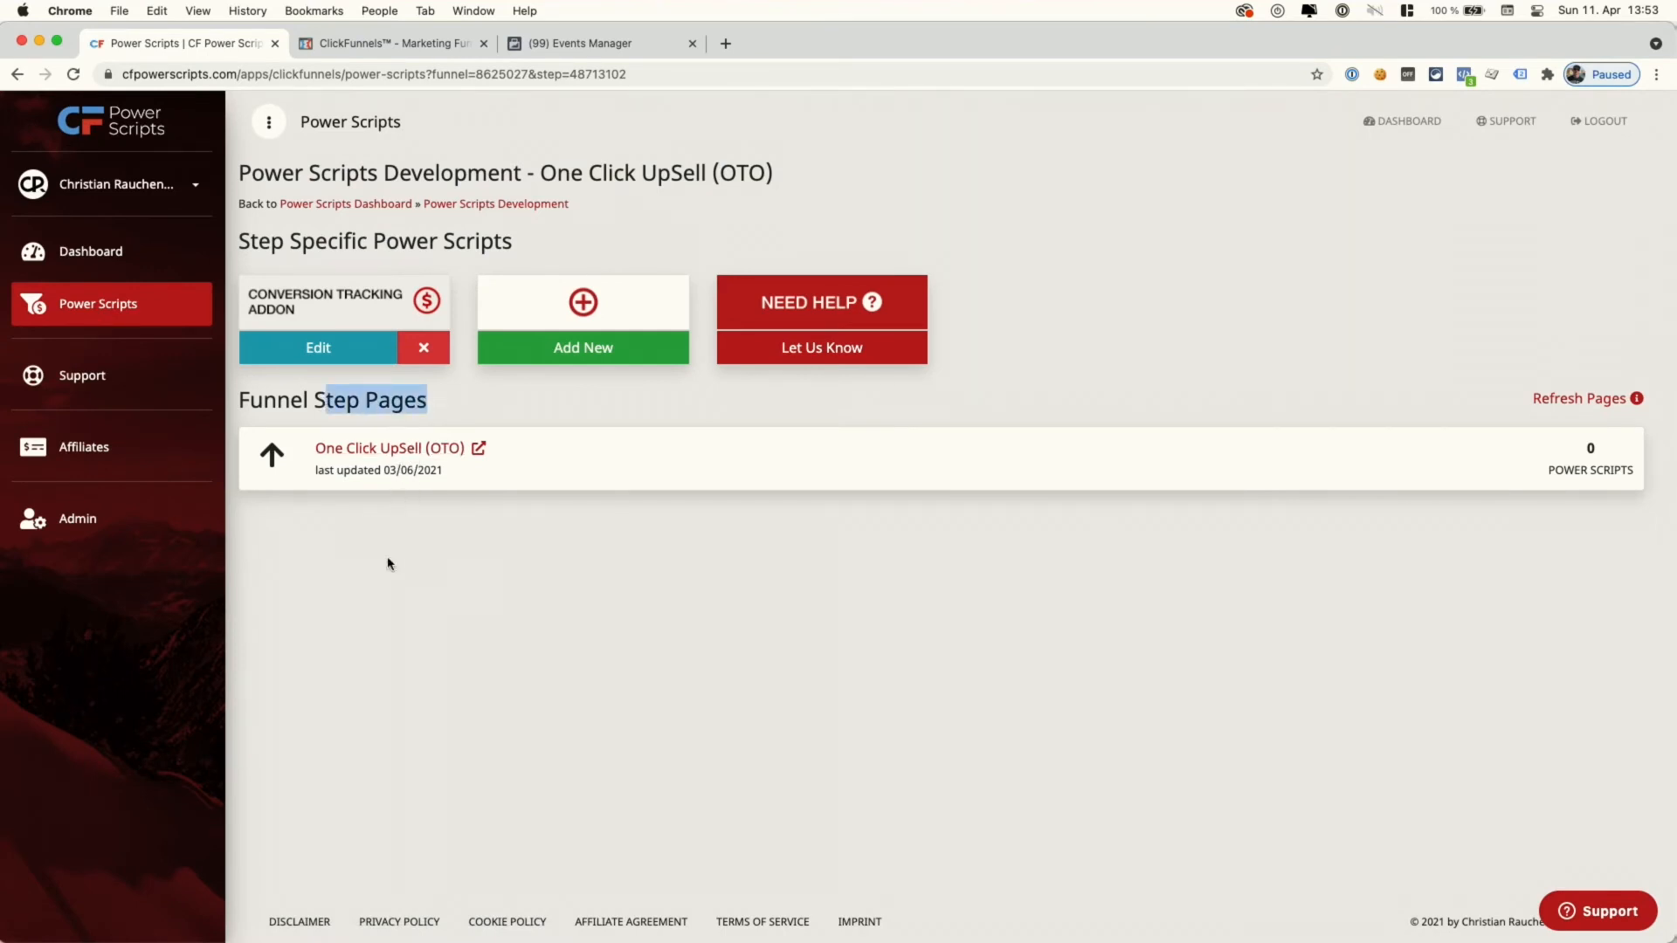
click(555, 436)
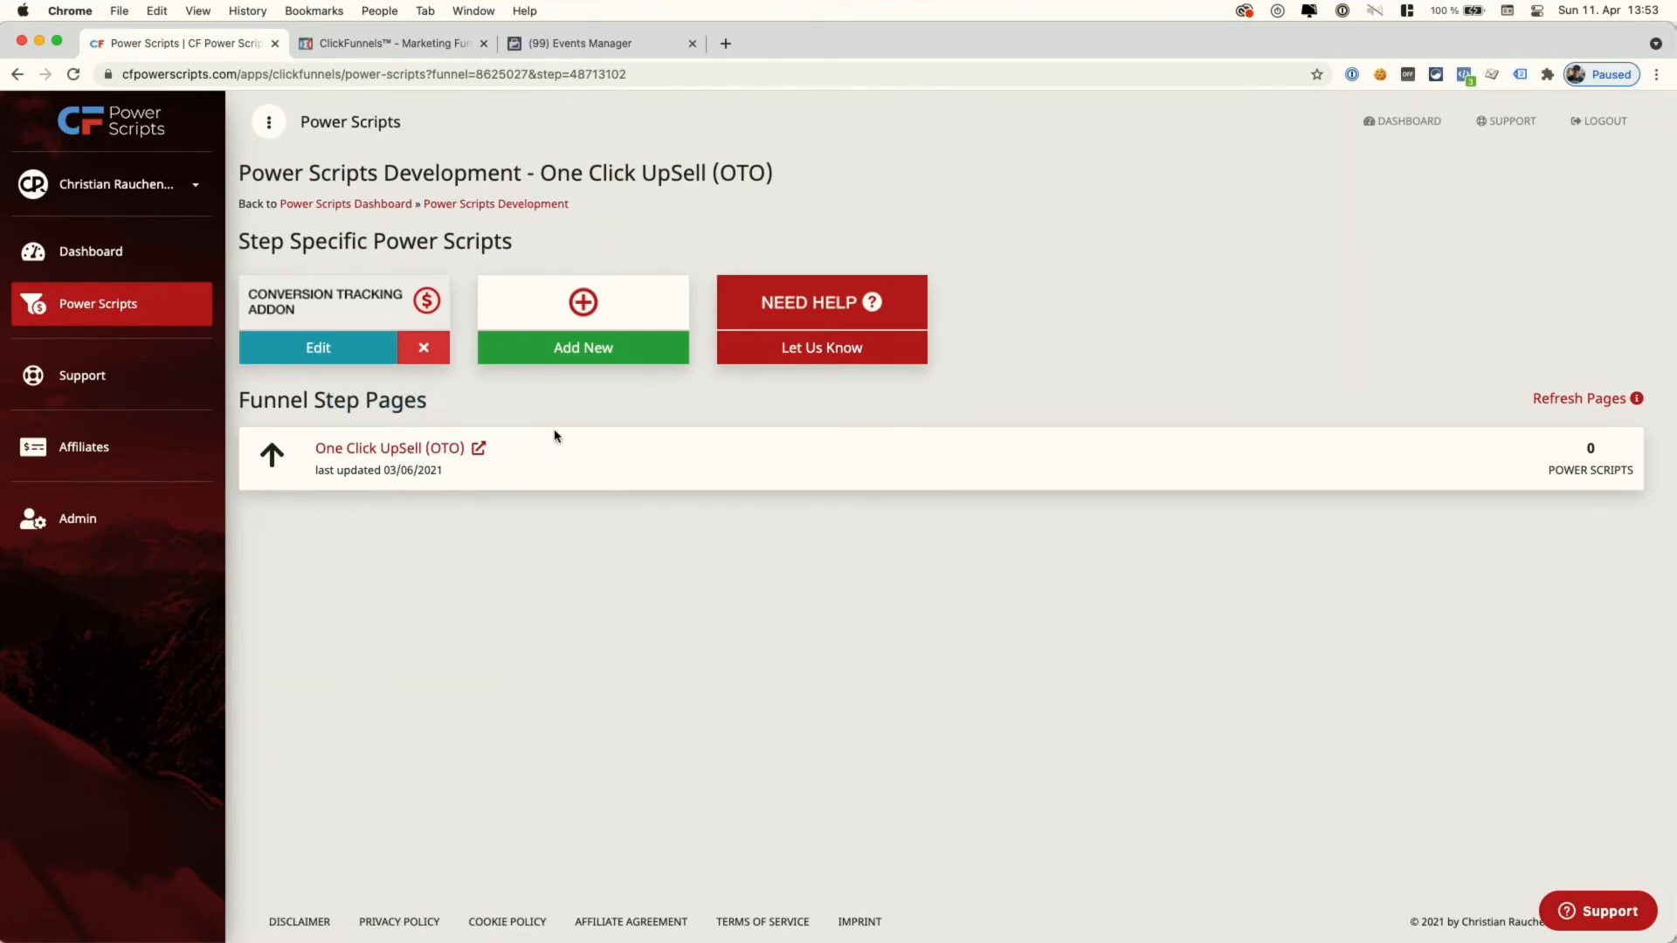
click(479, 449)
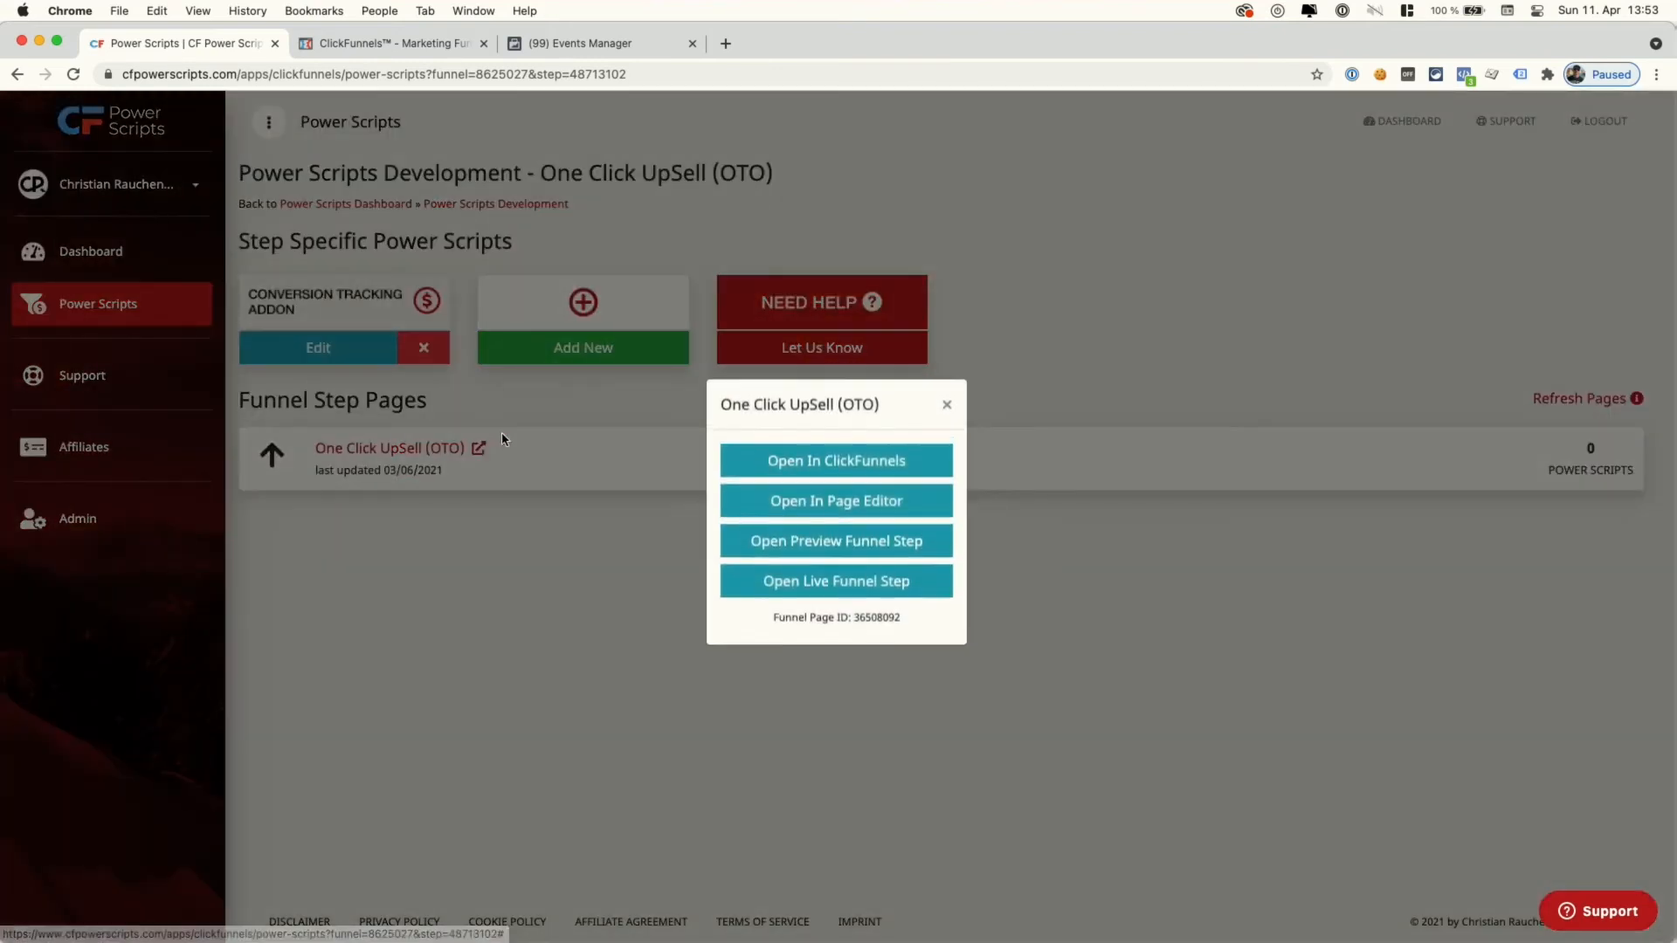
click(813, 511)
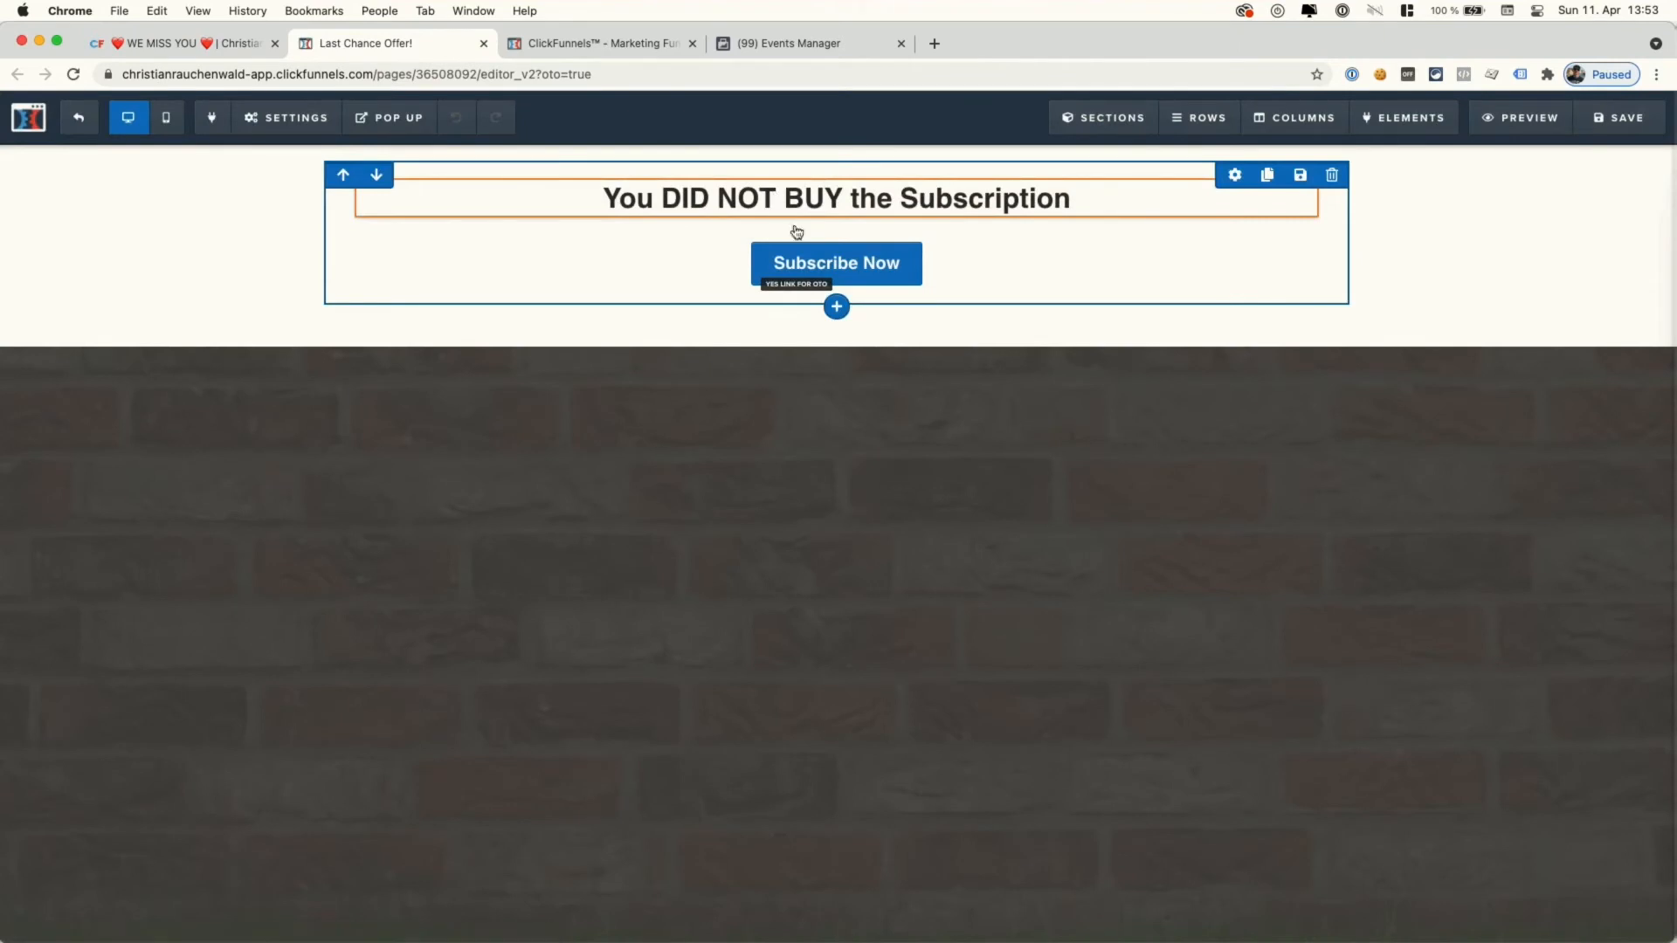
click(858, 271)
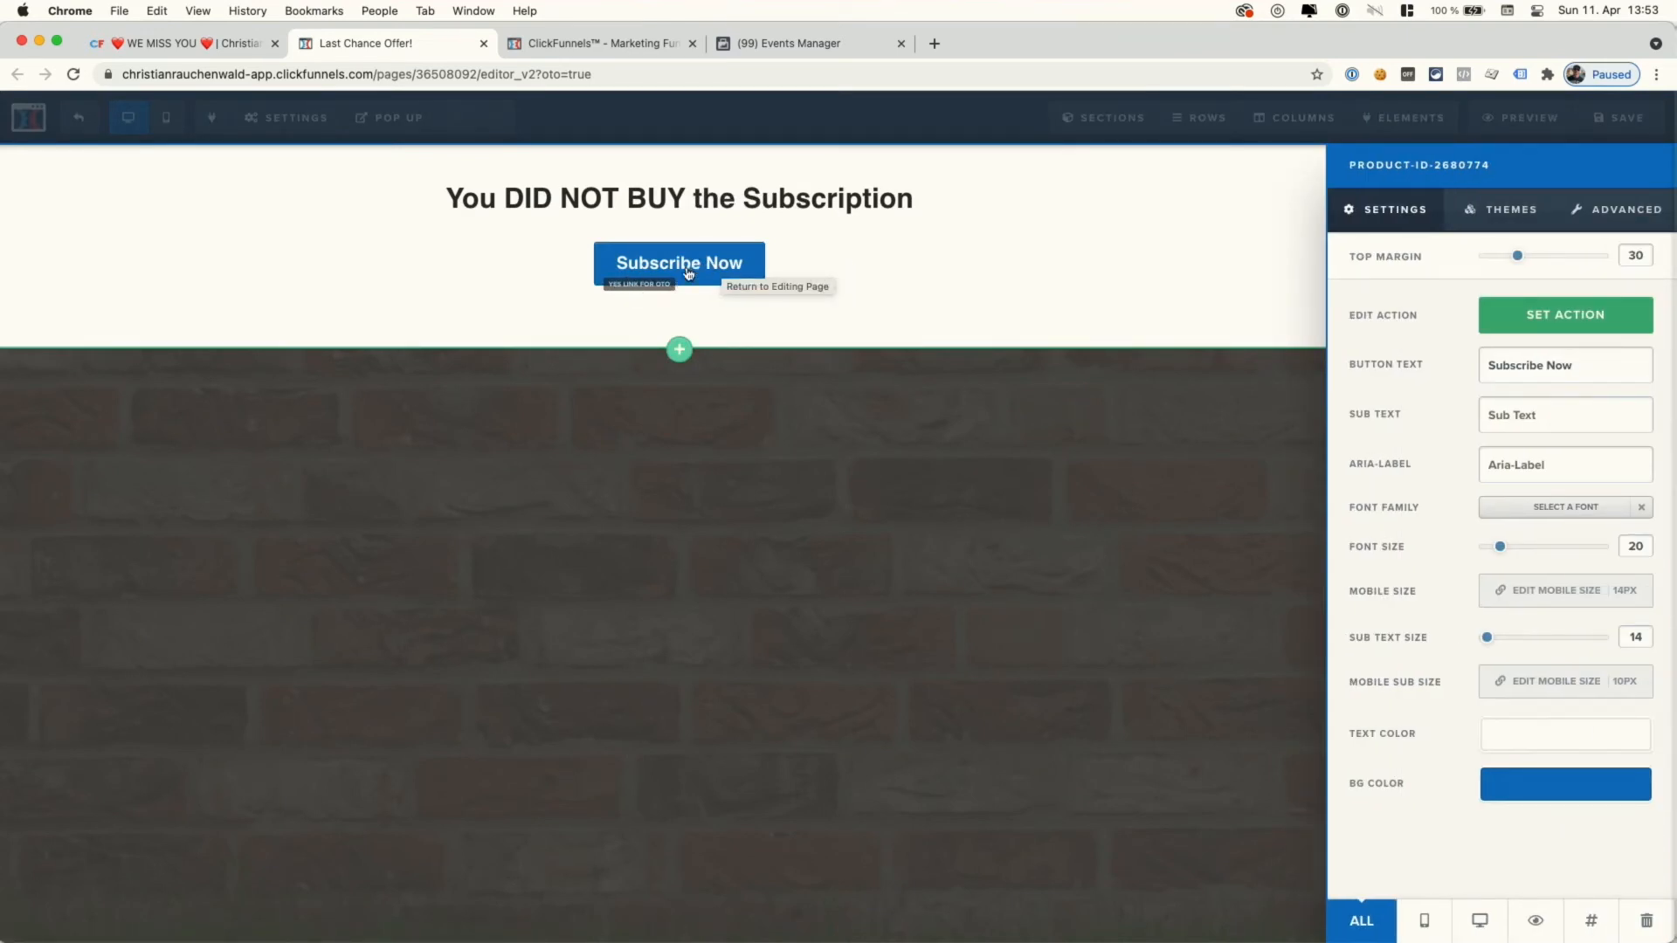
- Show the Subscribe Now button's CSS info, highlight product ID 2680774, and return to Power Scripts
click(1593, 923)
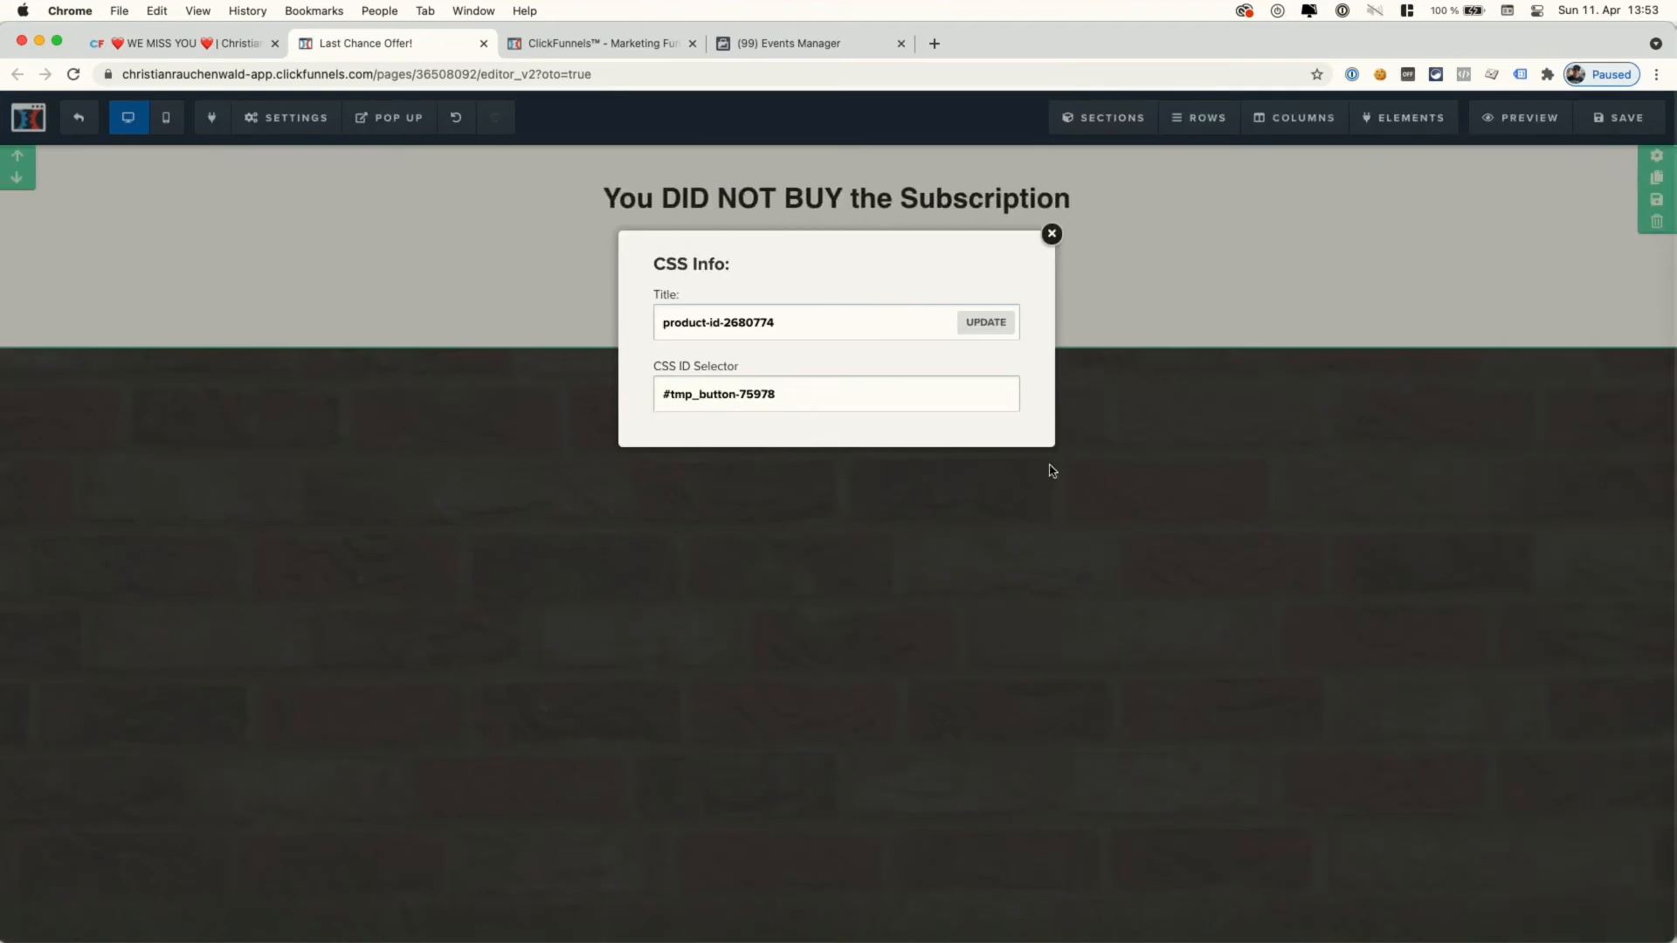
drag(777, 322, 663, 321)
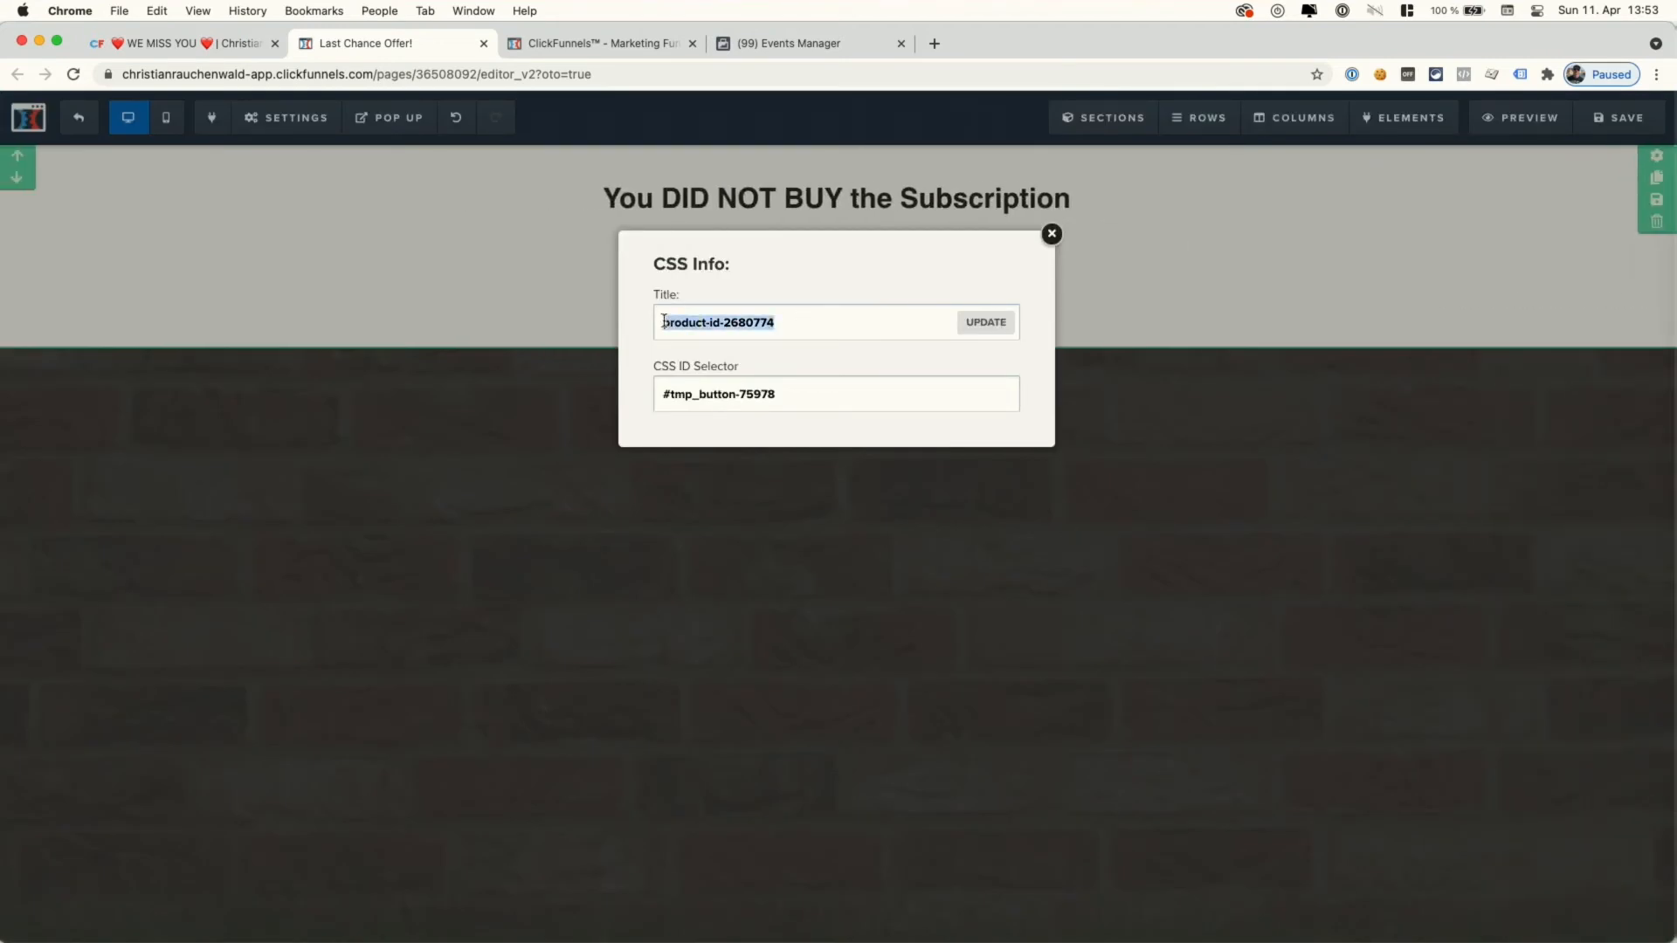
click(664, 322)
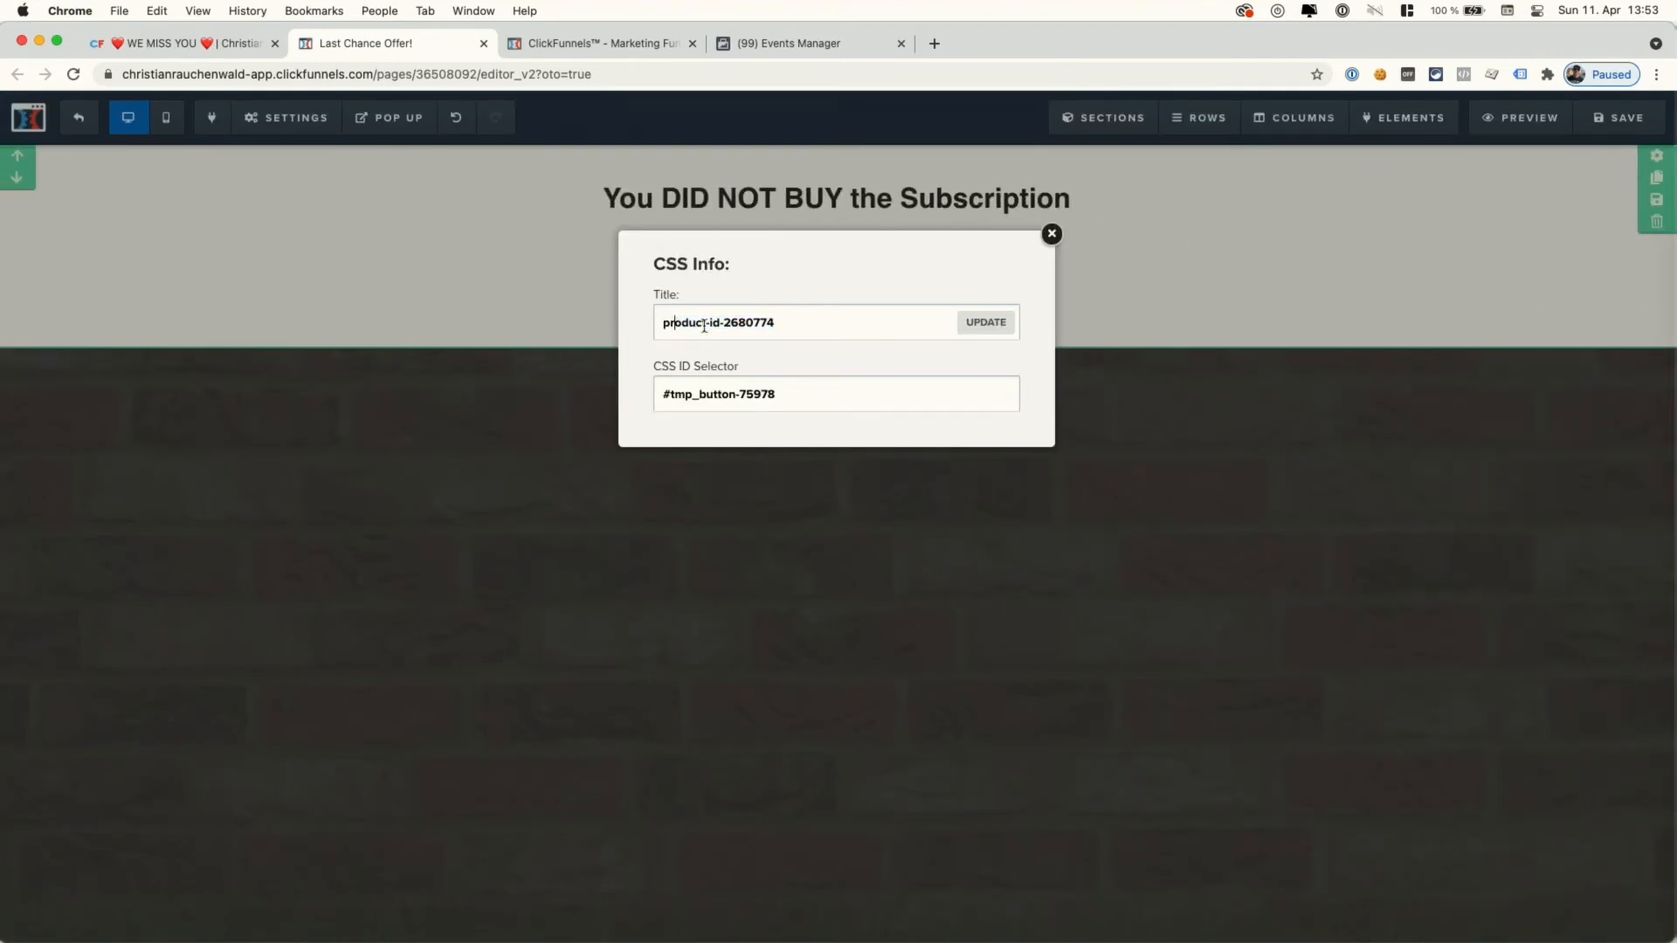
drag(726, 322, 819, 322)
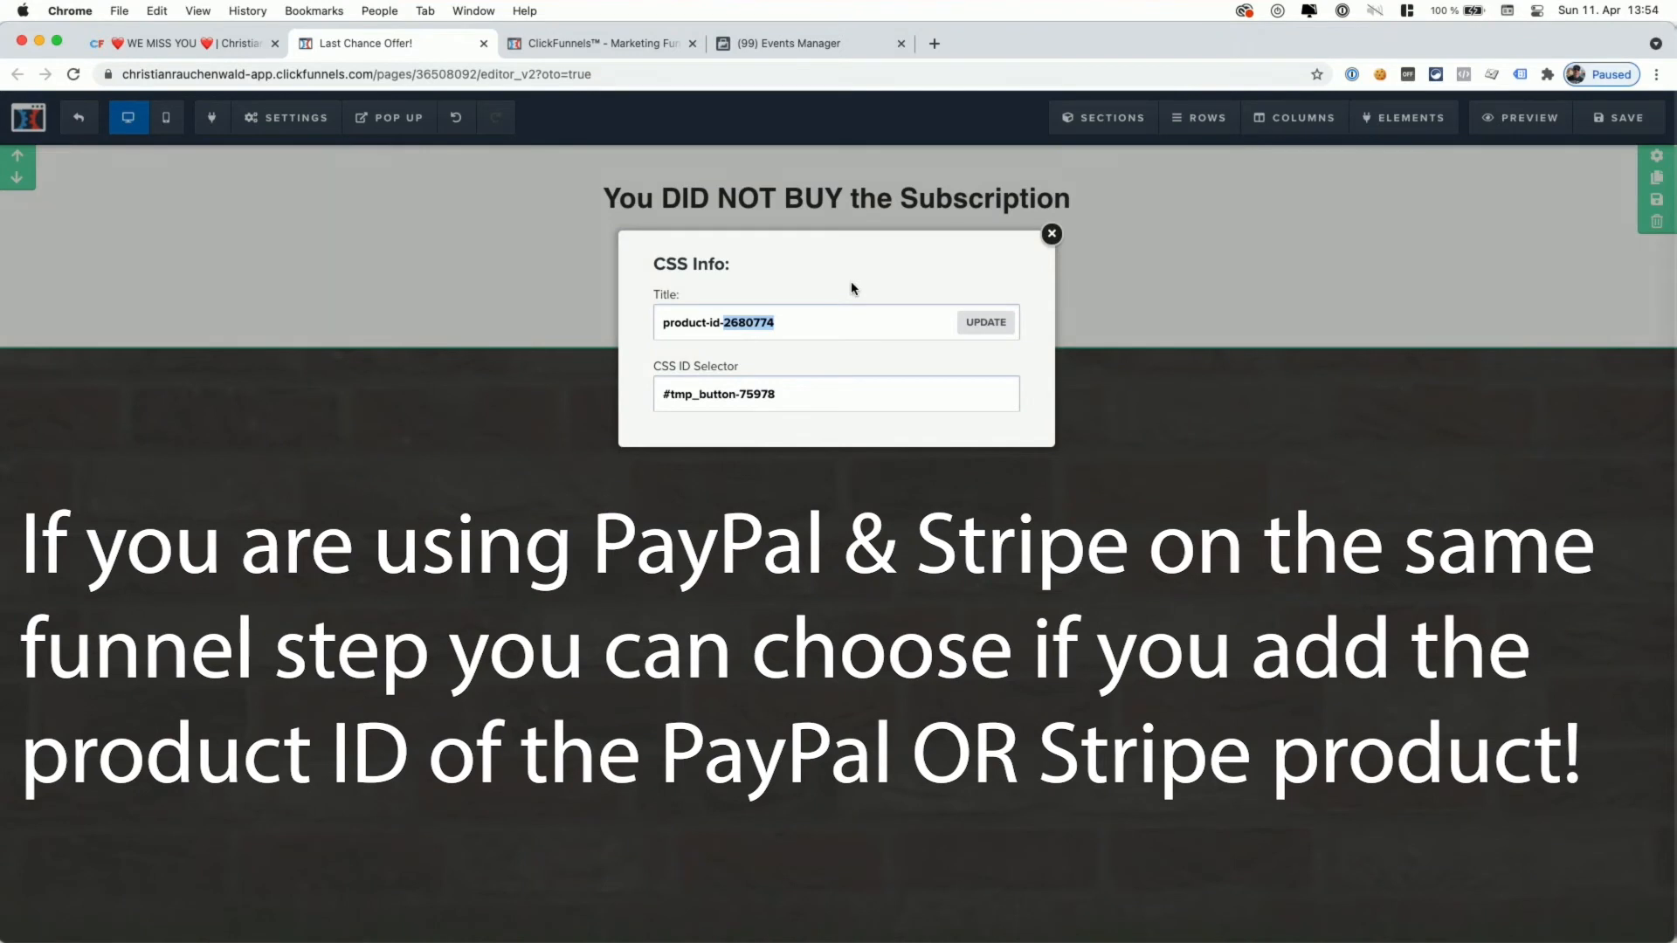
click(780, 325)
drag(724, 323, 797, 322)
click(228, 40)
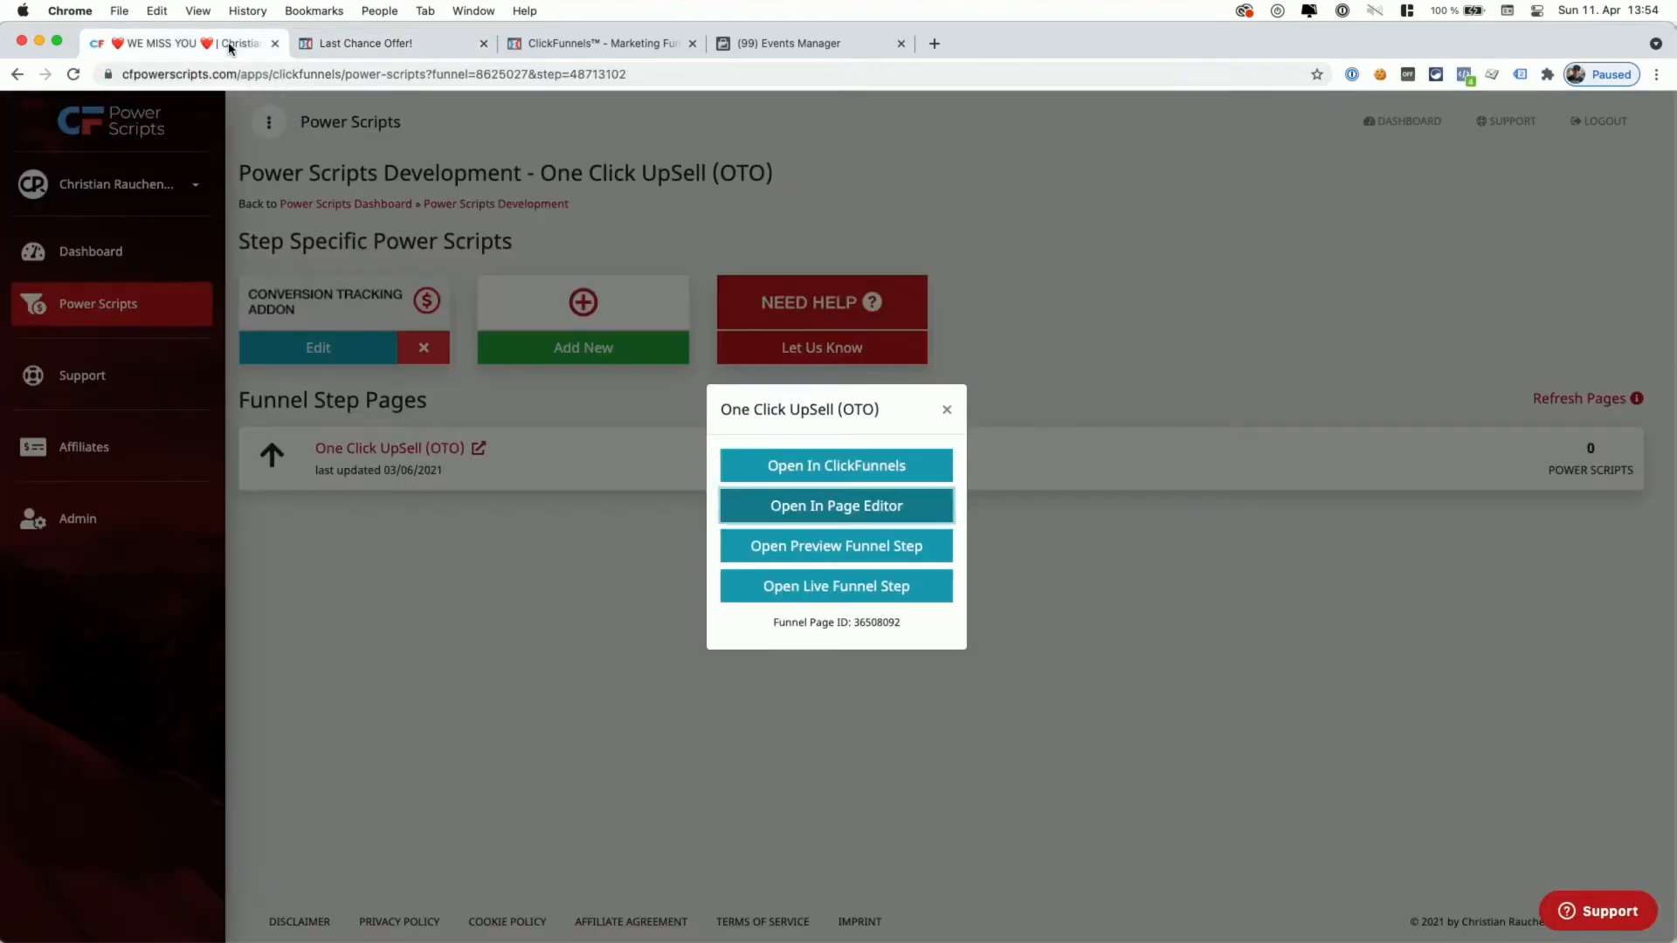
- Open the Conversion Tracking Addon's settings to check it uses product 2680774
click(406, 425)
click(328, 358)
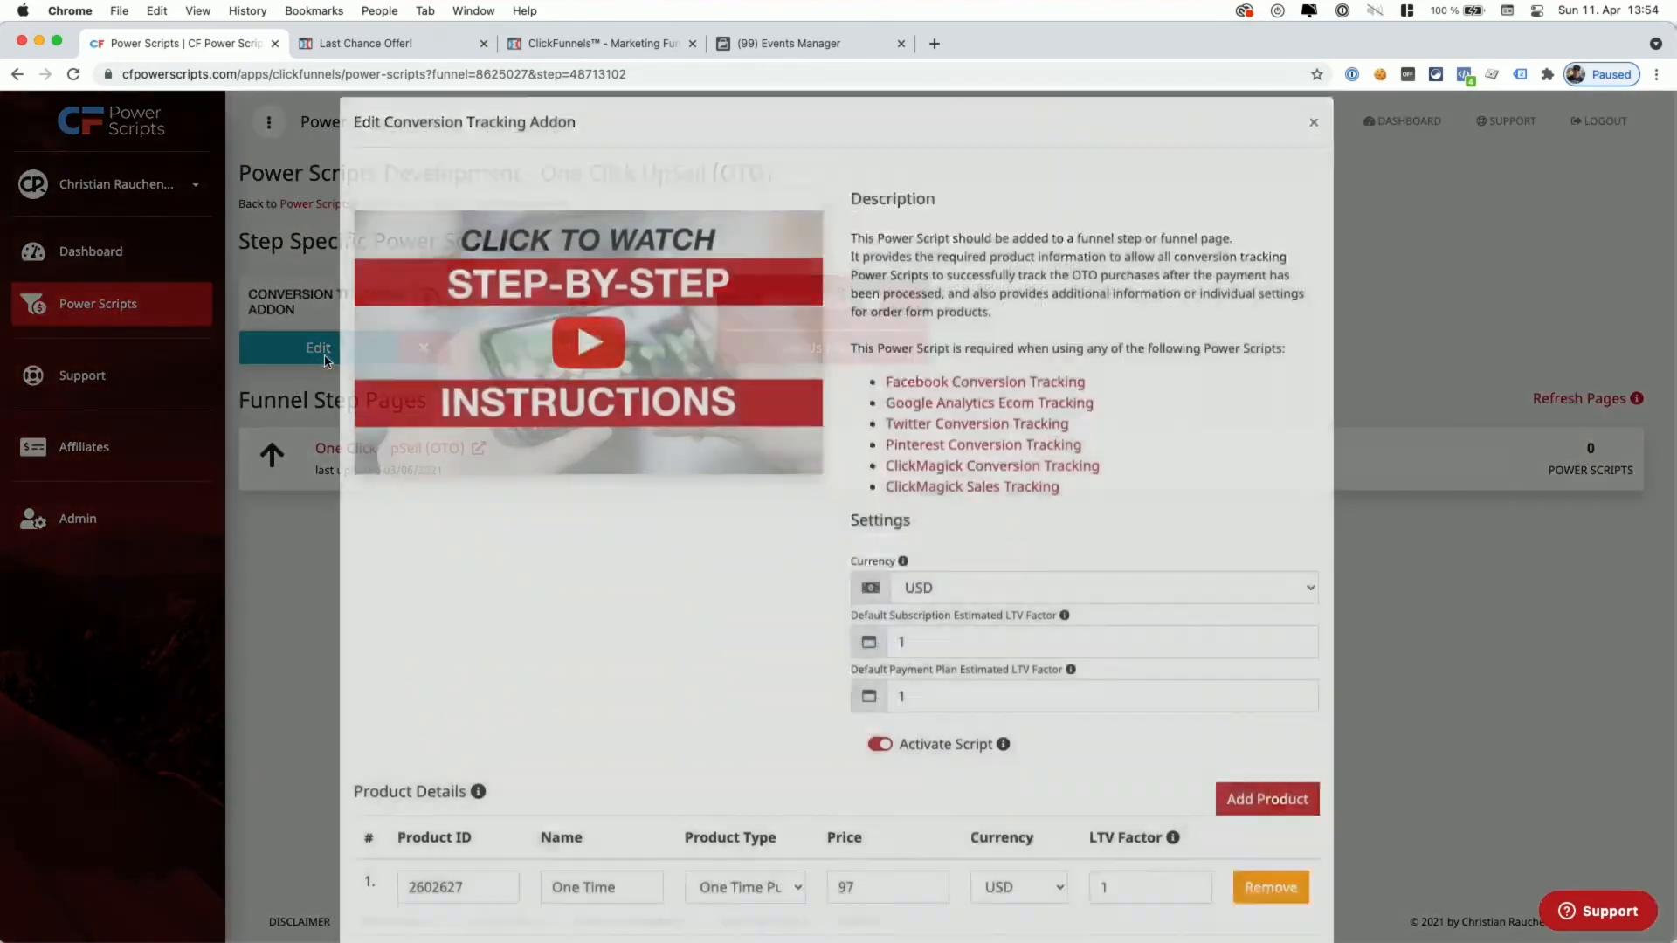
scroll(555, 633, down, 3)
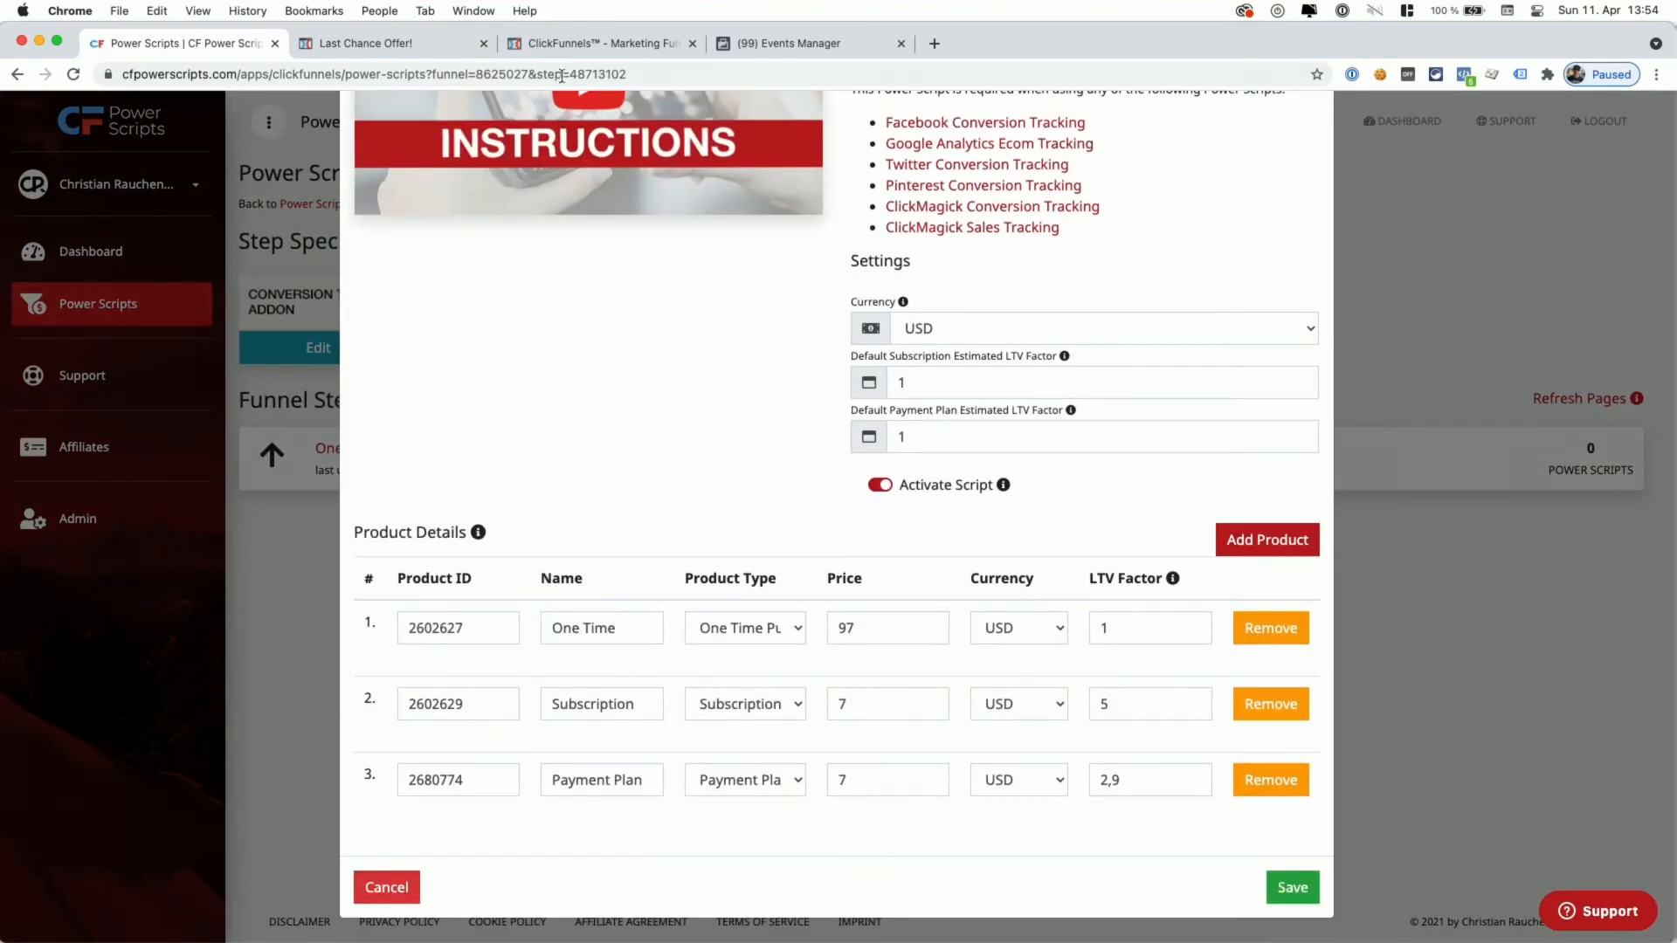
- Close the upsell page editor without saving and dismiss the addon settings
click(384, 42)
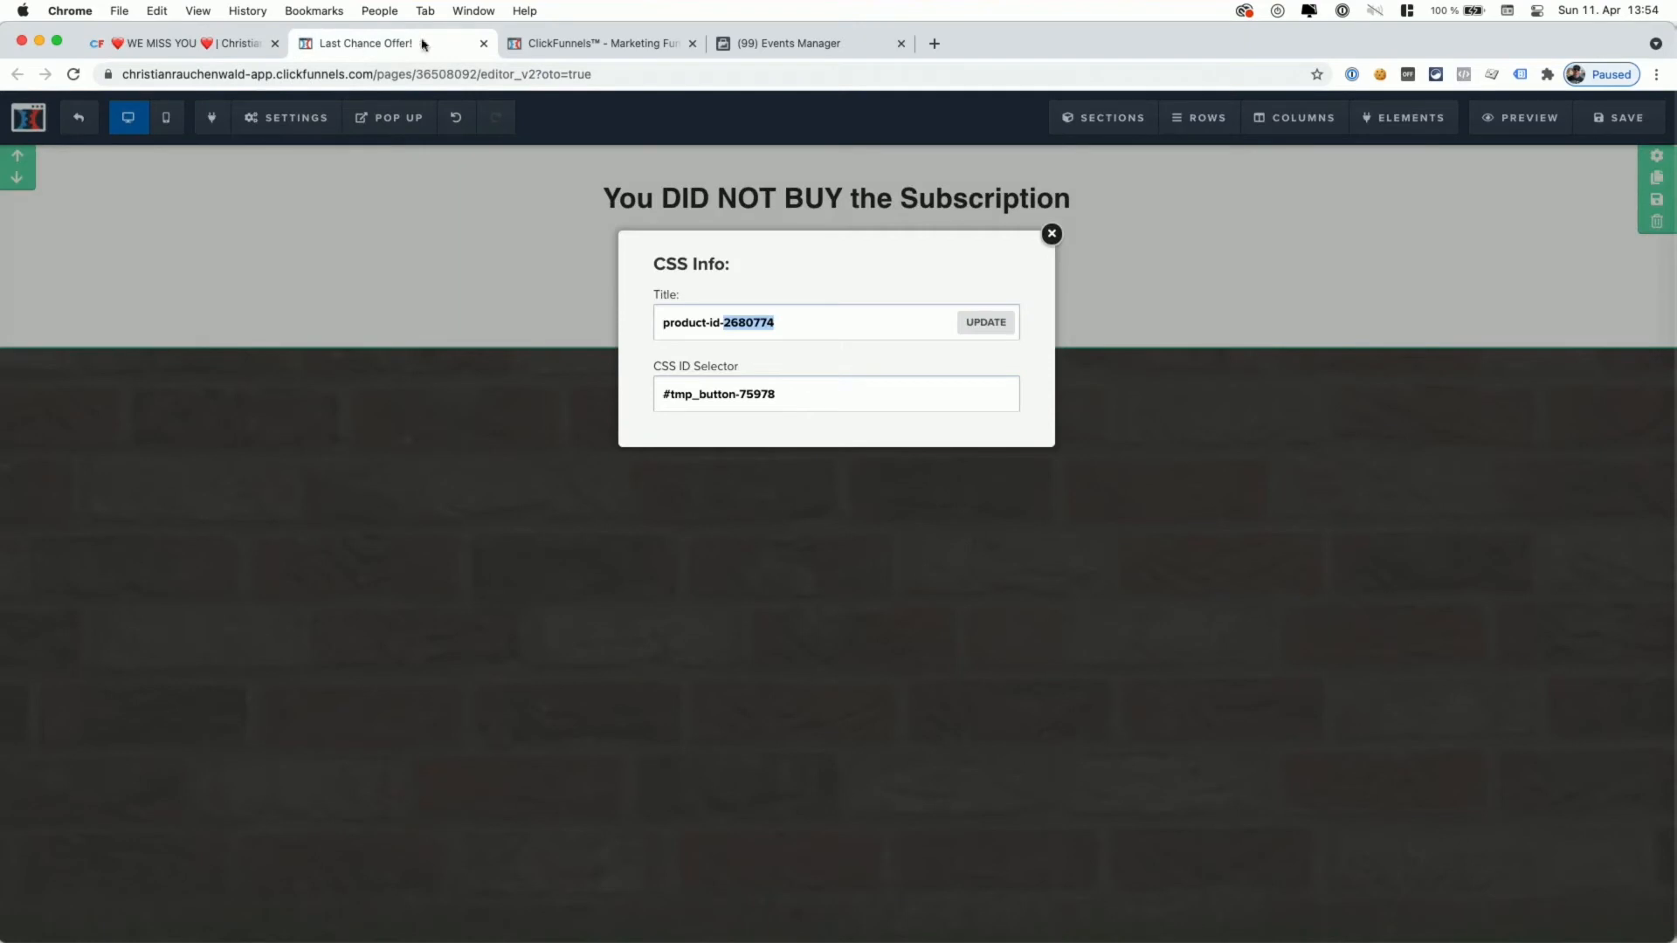
click(1133, 335)
click(483, 43)
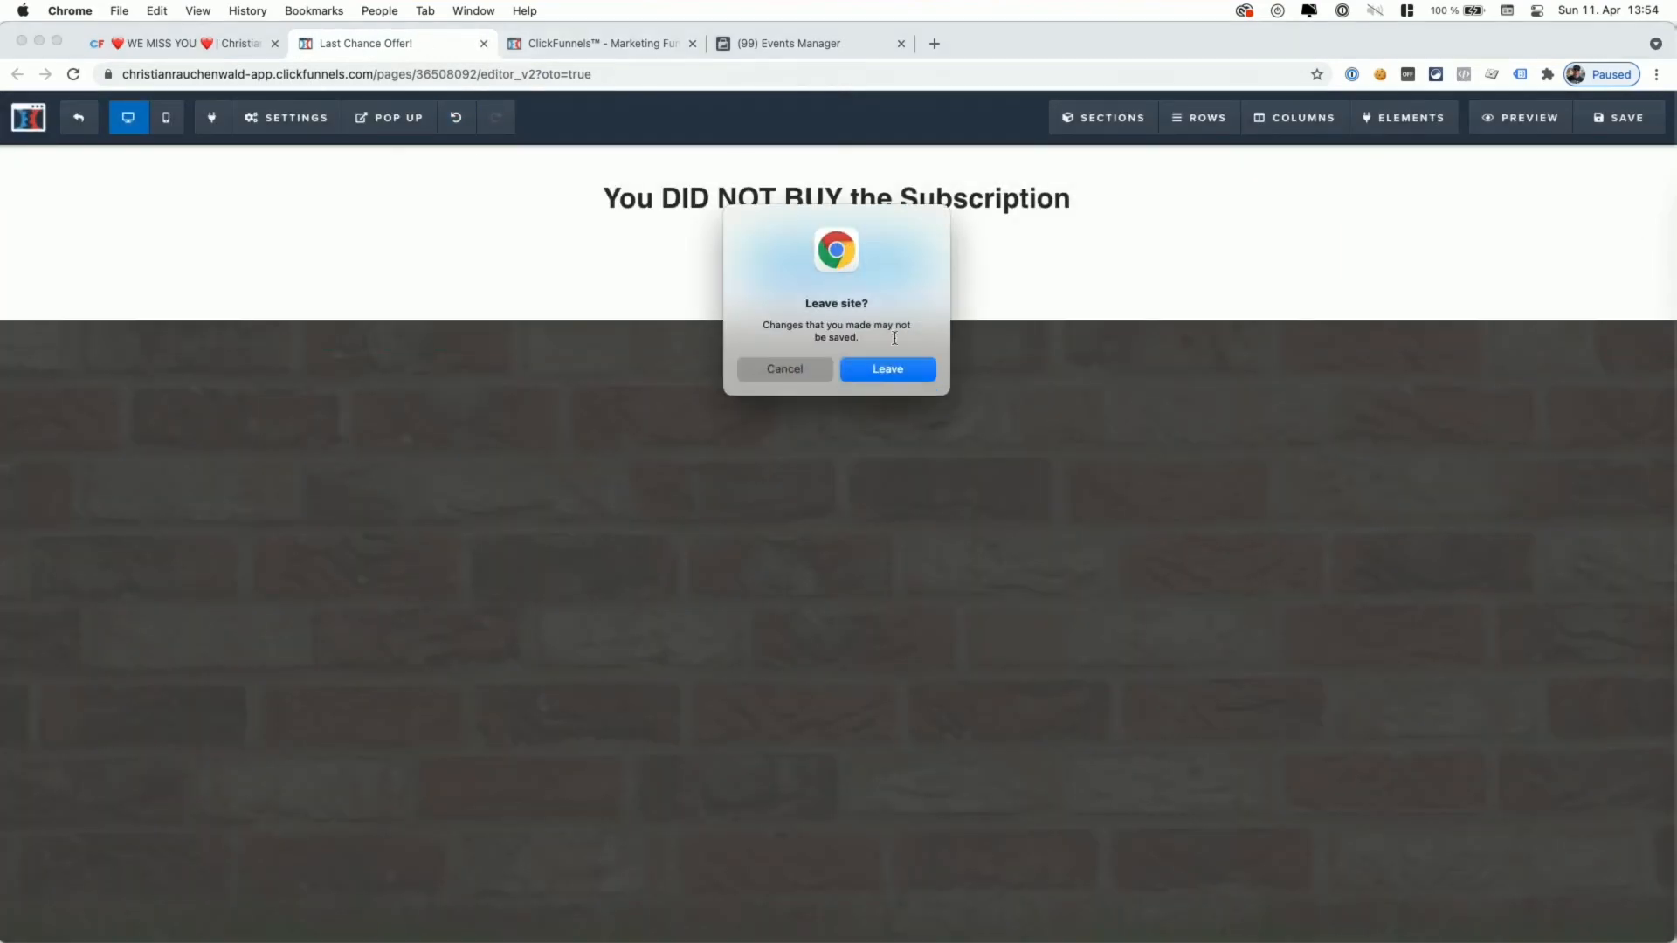
click(874, 370)
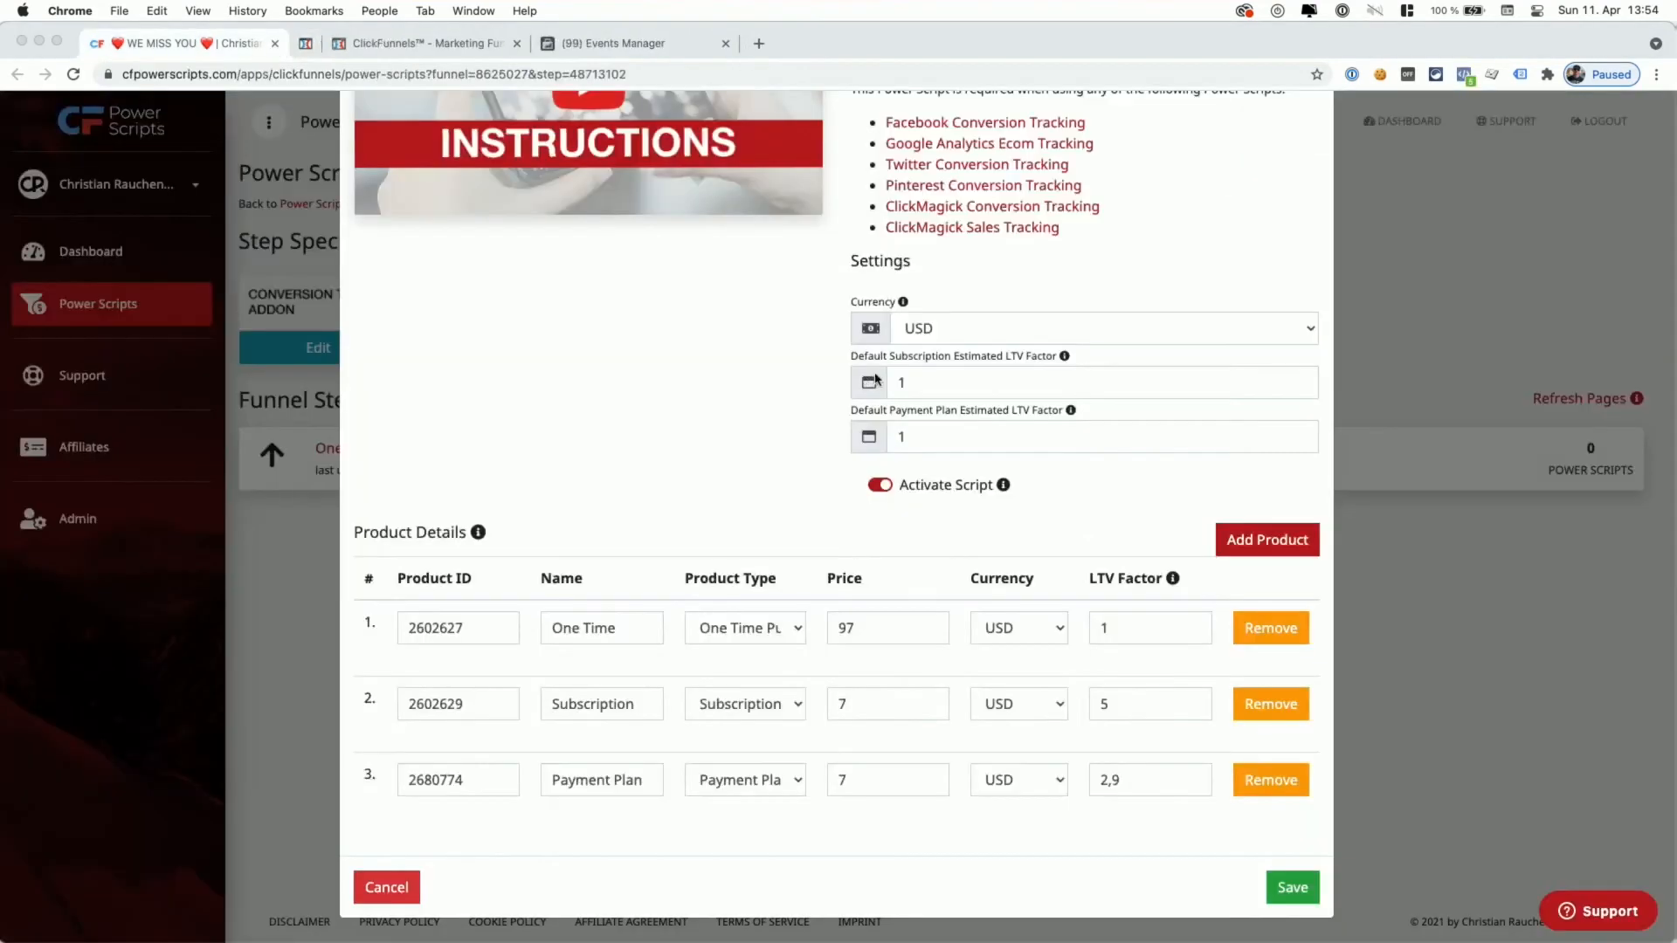
click(306, 256)
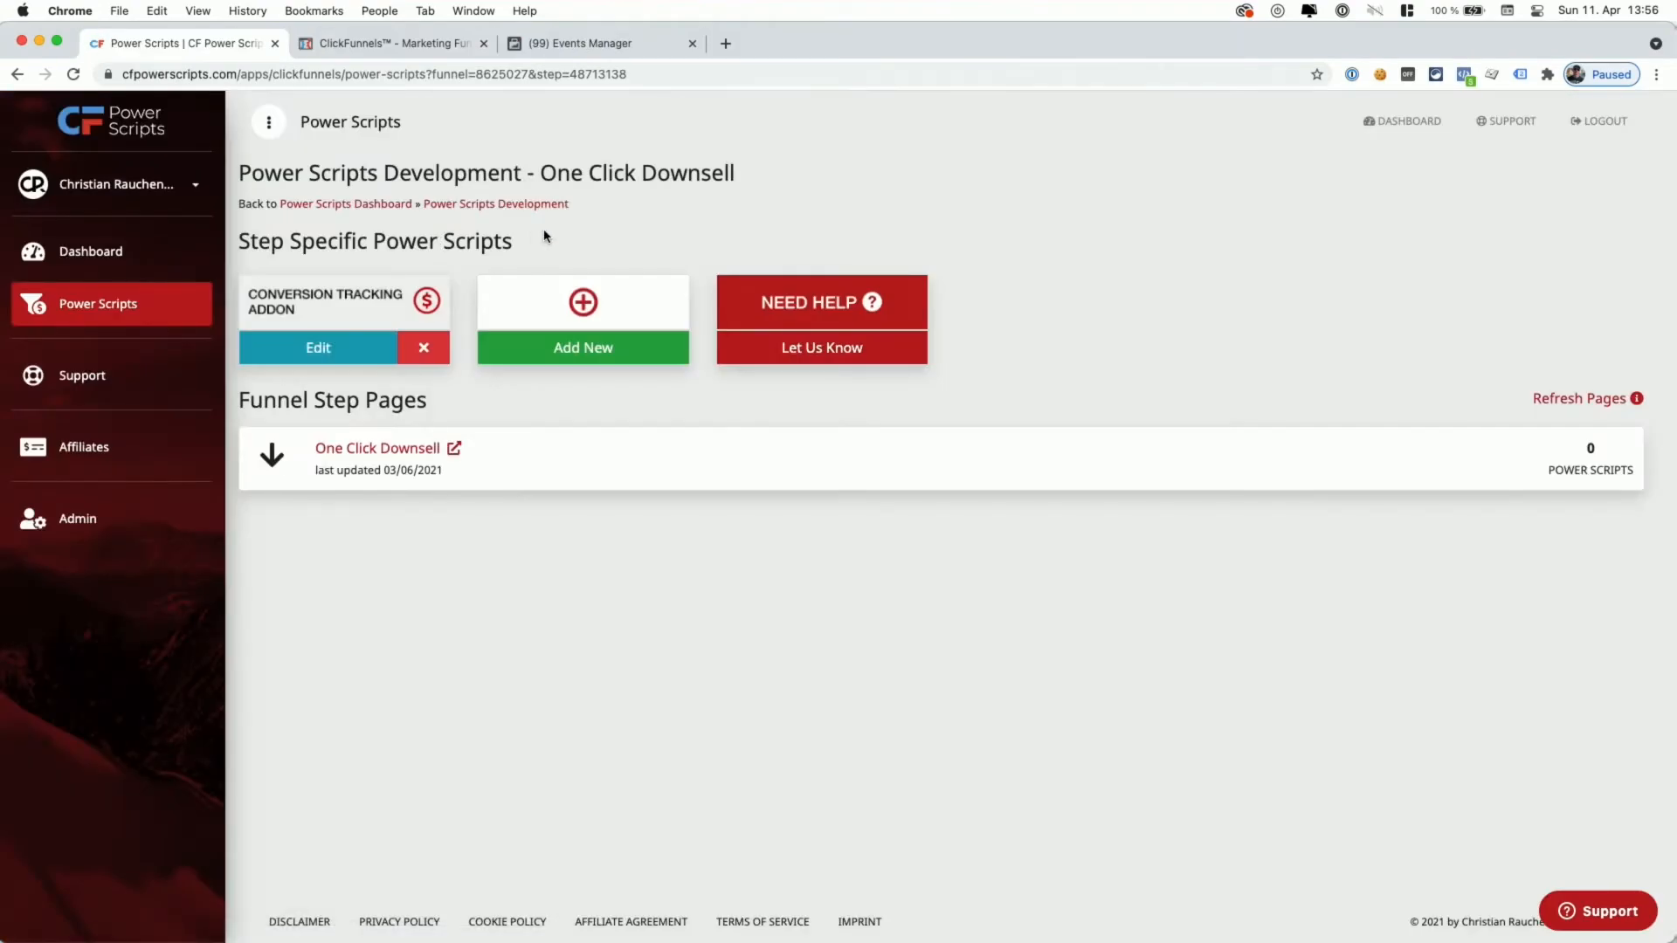
- Return to the Power Scripts Development overview and copy the Order Form's live step link
click(502, 207)
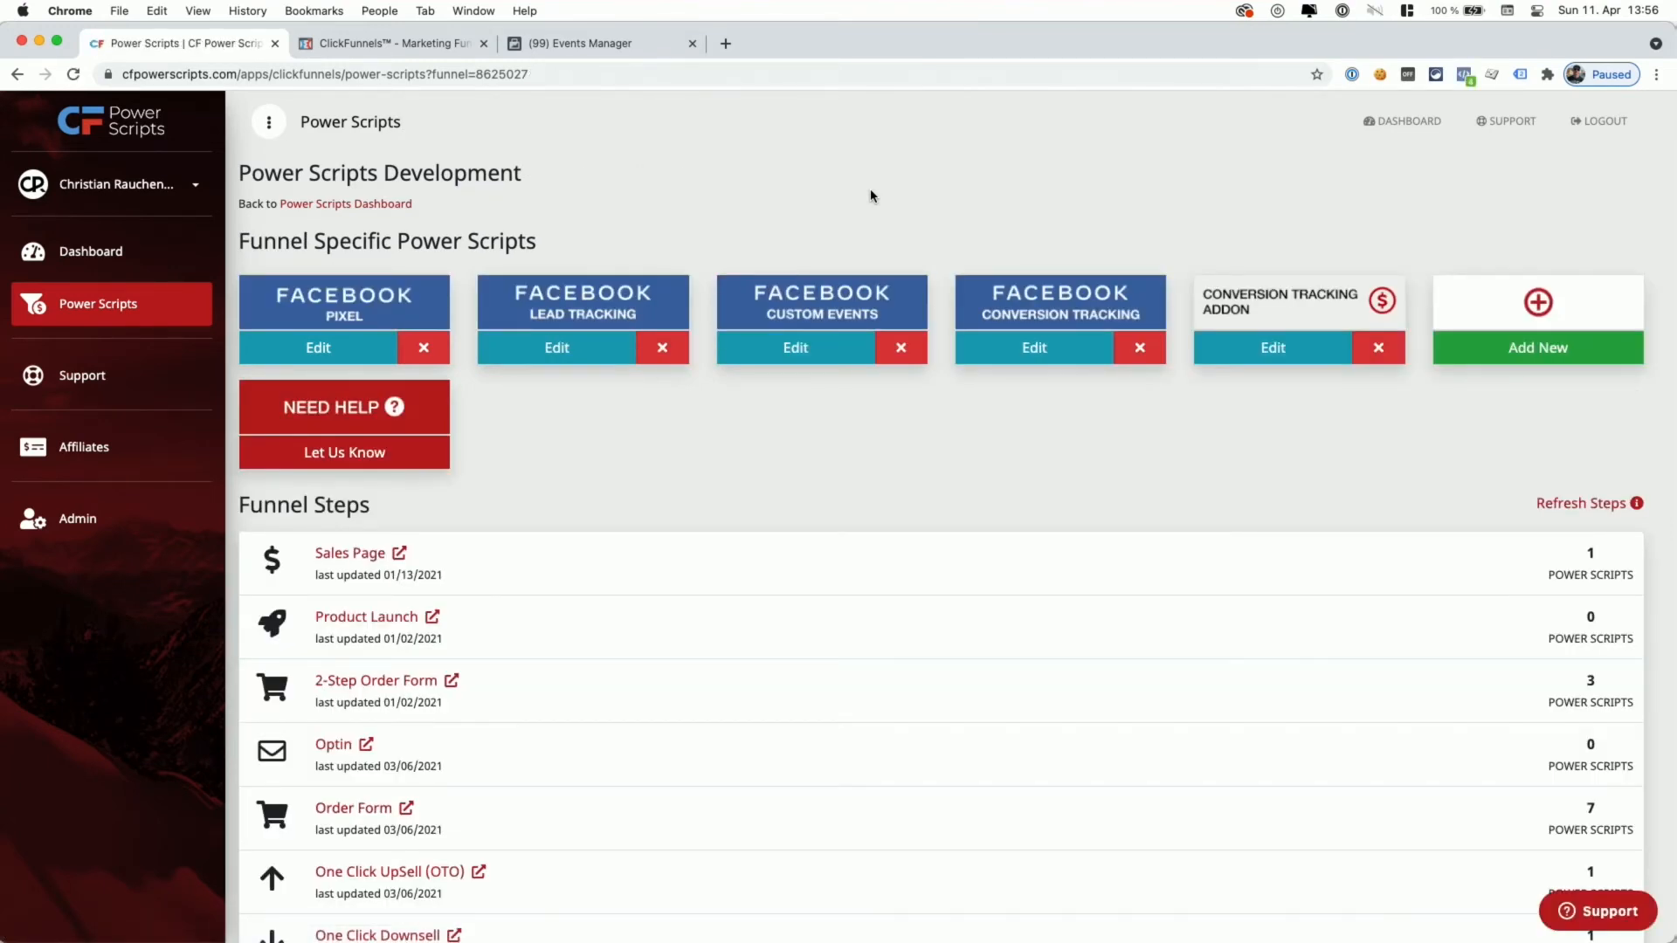
scroll(870, 196, down, 2)
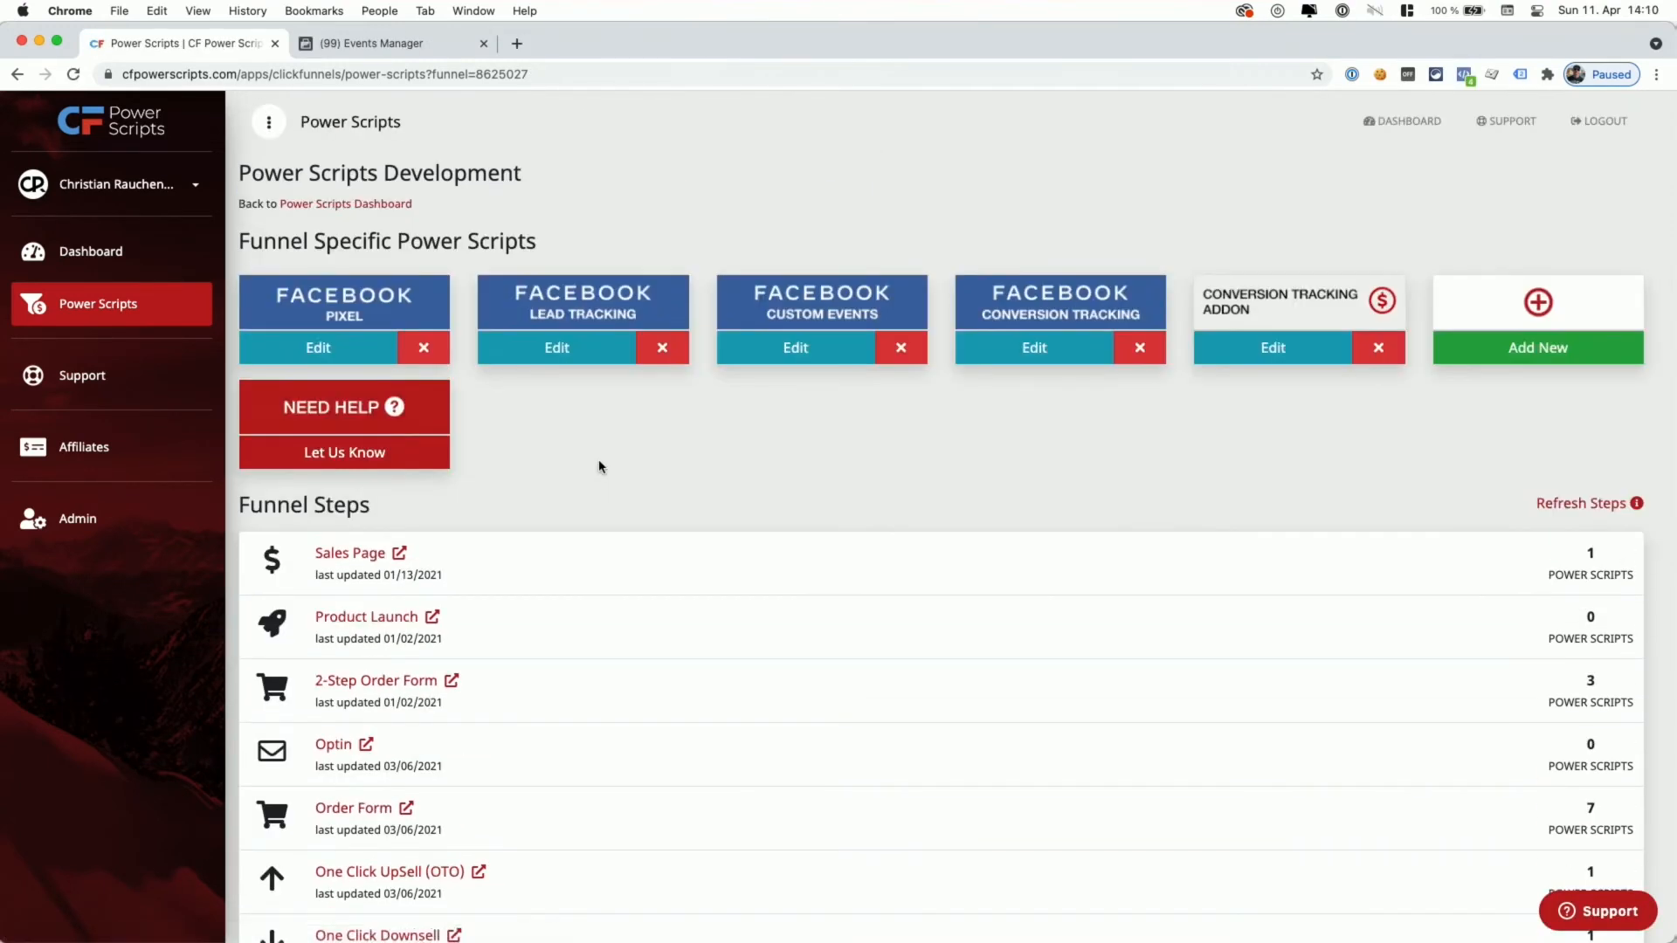
scroll(599, 462, down, 5)
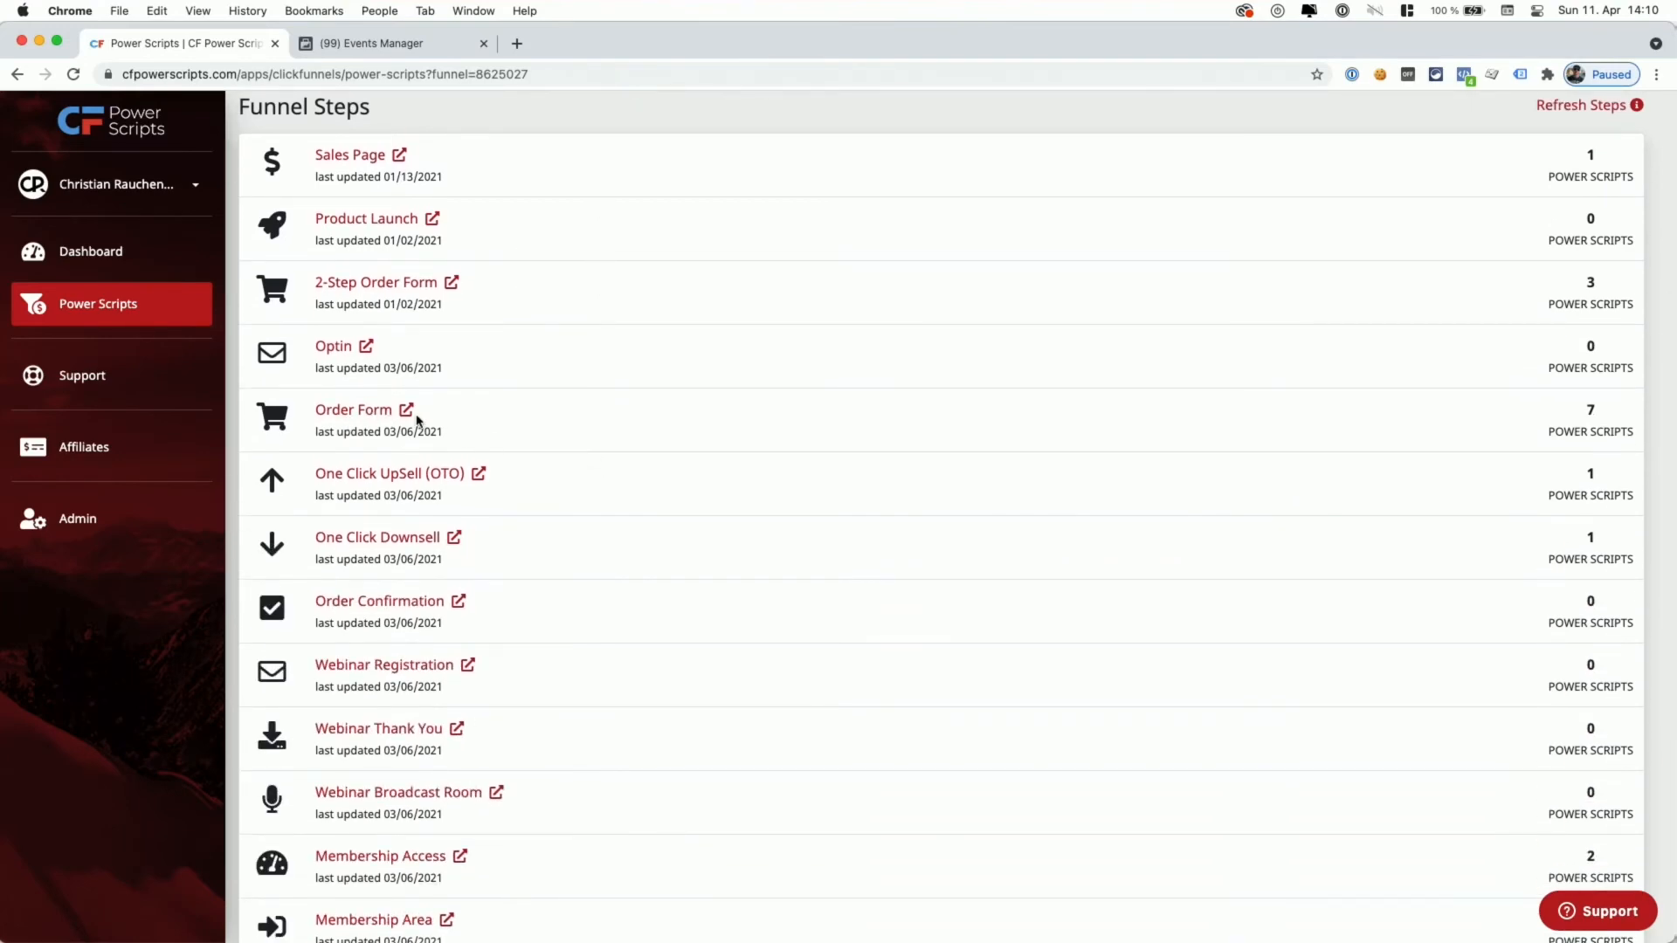
click(406, 411)
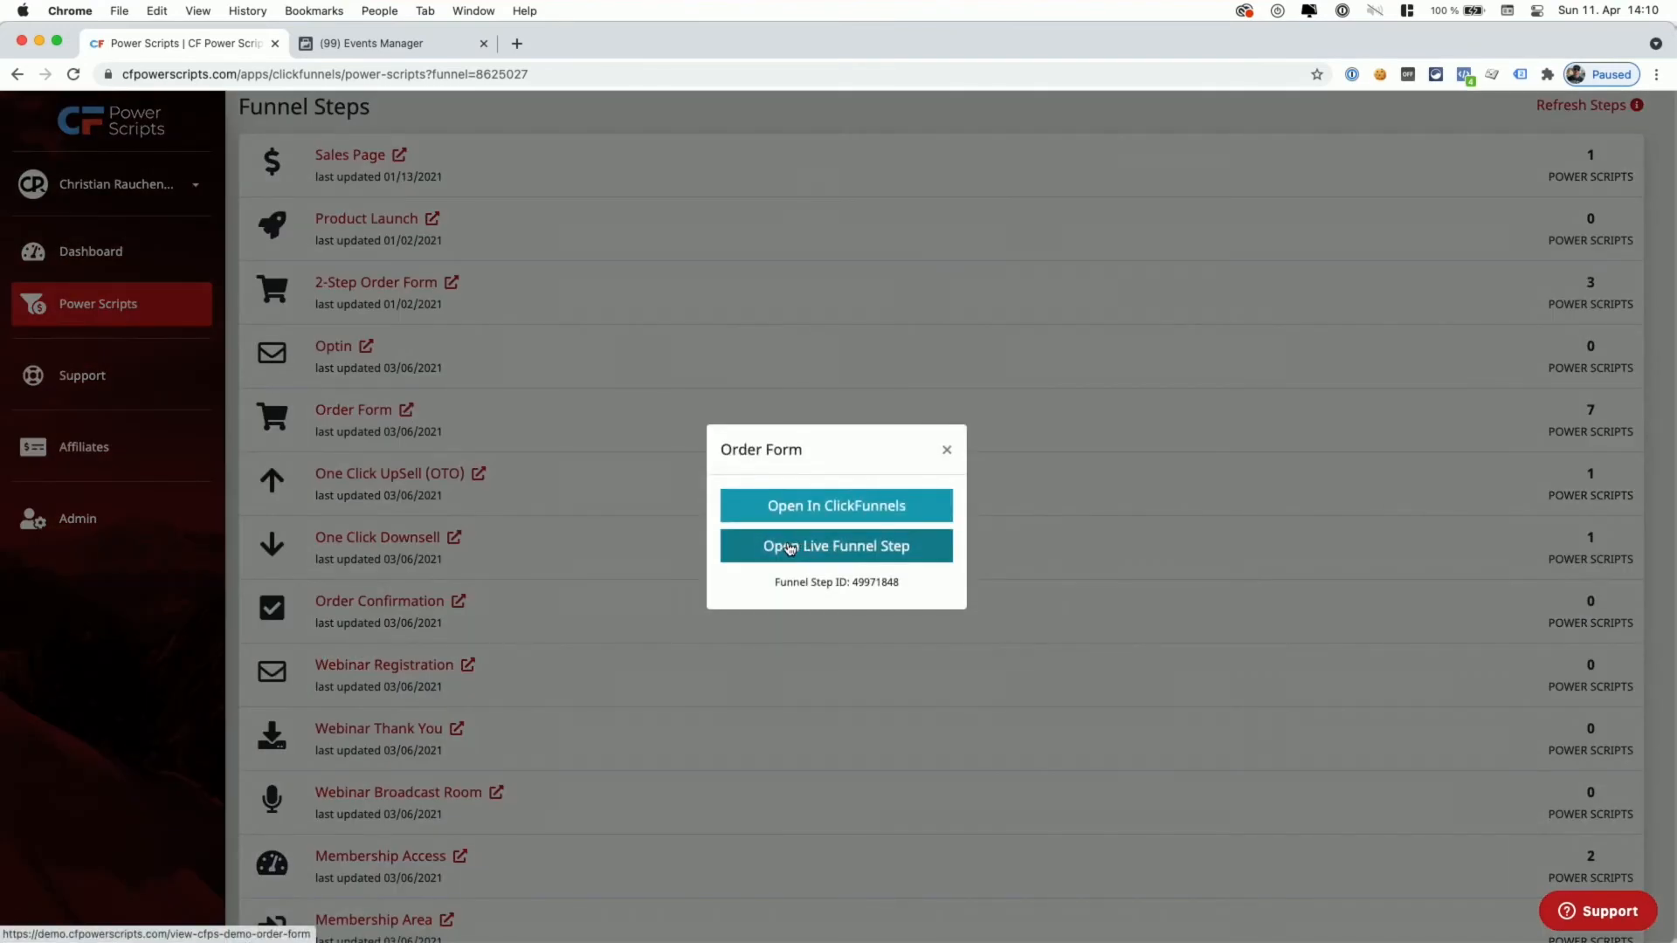
right_click(789, 548)
click(864, 637)
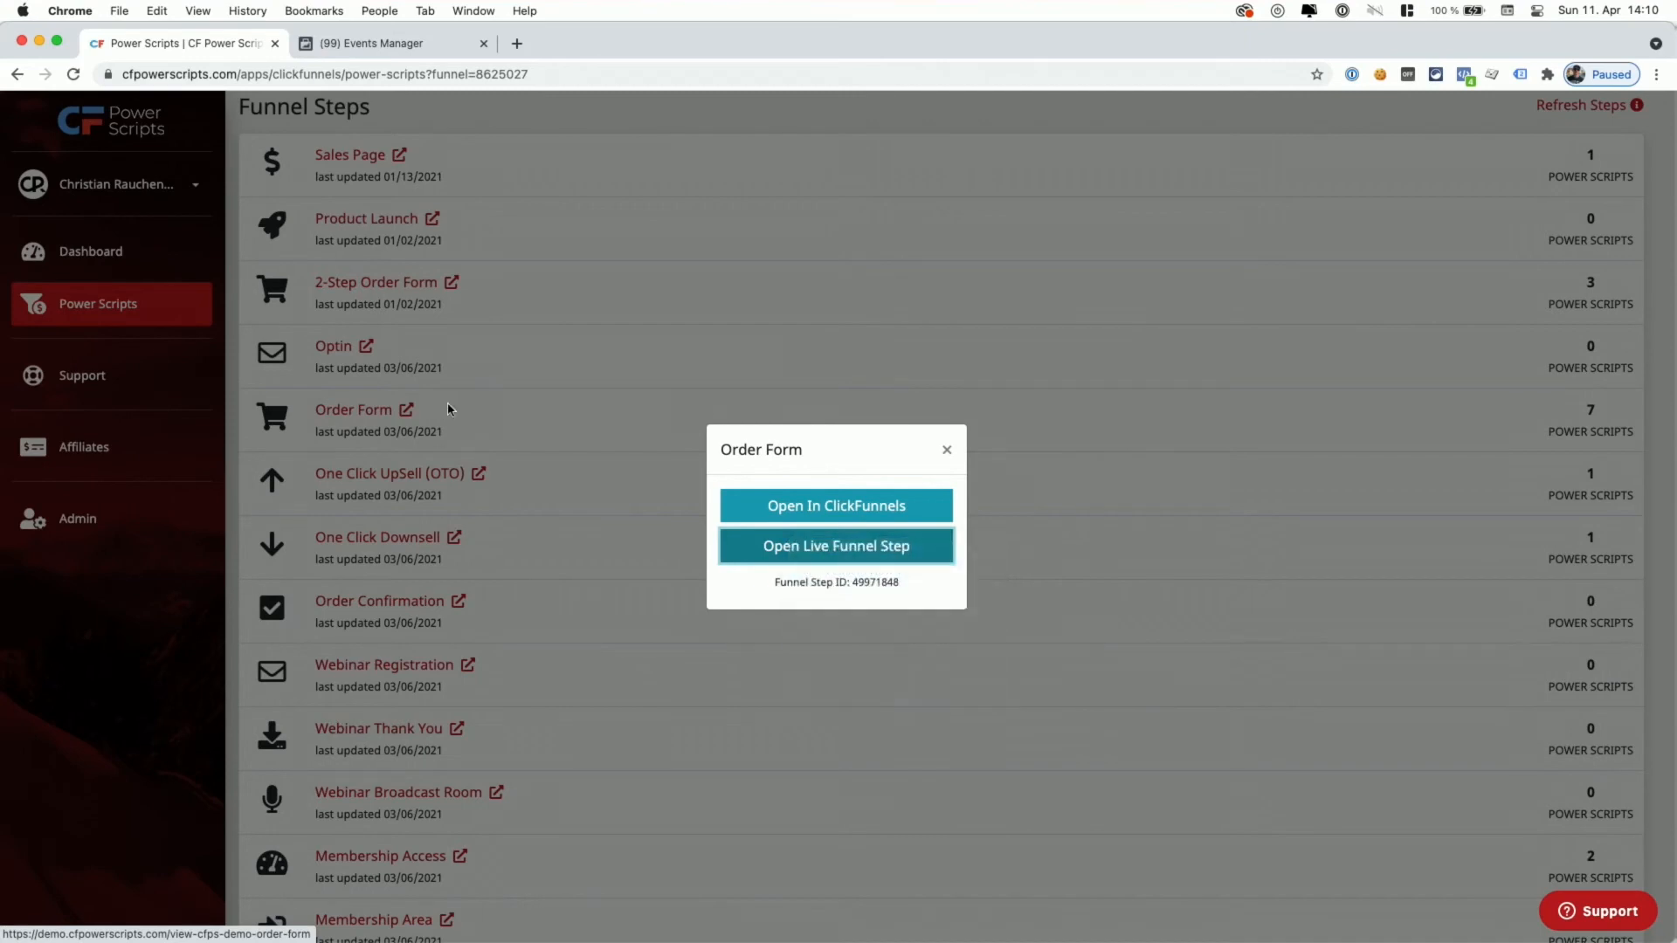
- Paste the live order form link into Events Manager's Test Browser Events URL and open it
click(365, 44)
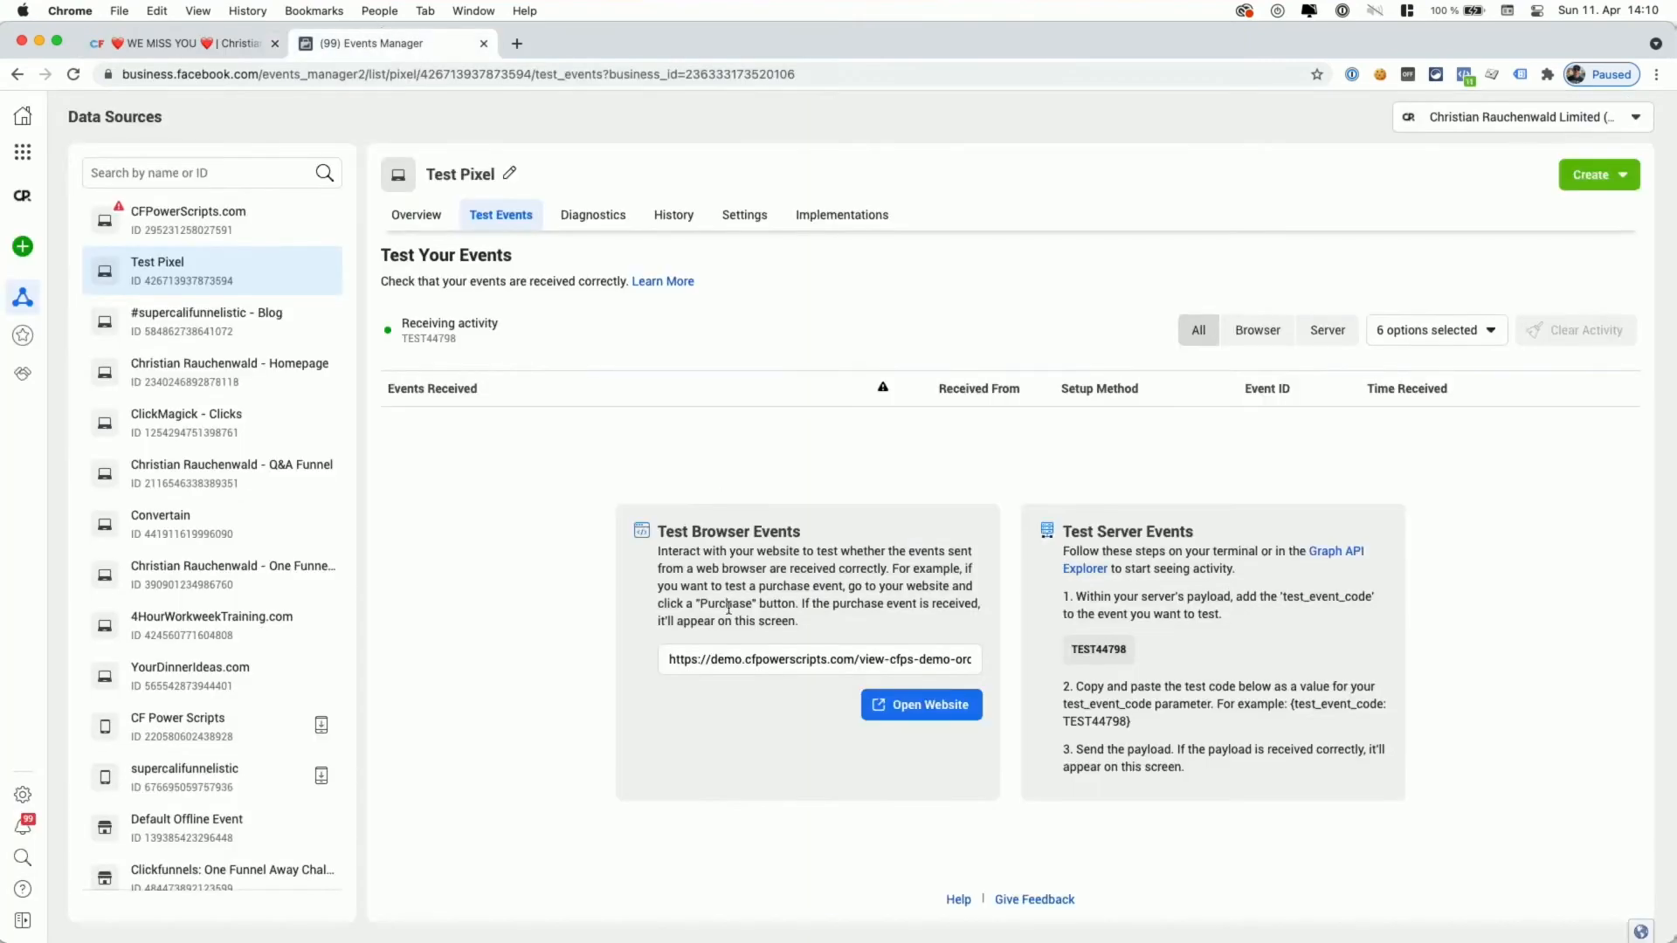
click(751, 661)
key(ctrl+a)
key(ctrl+v)
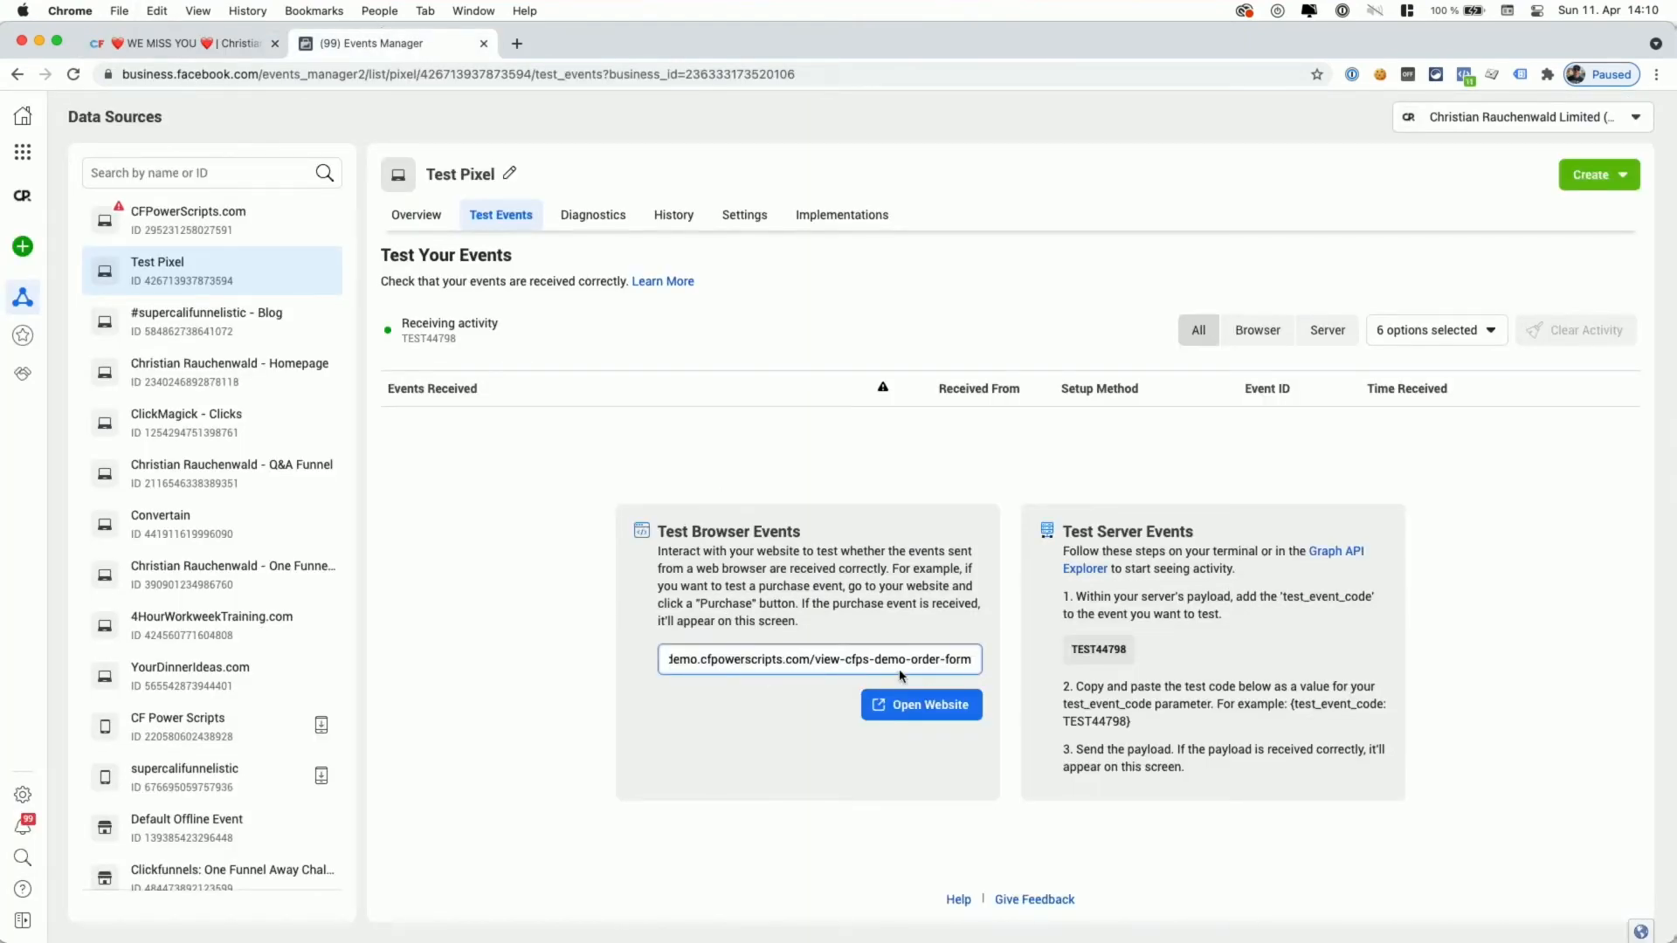
click(898, 709)
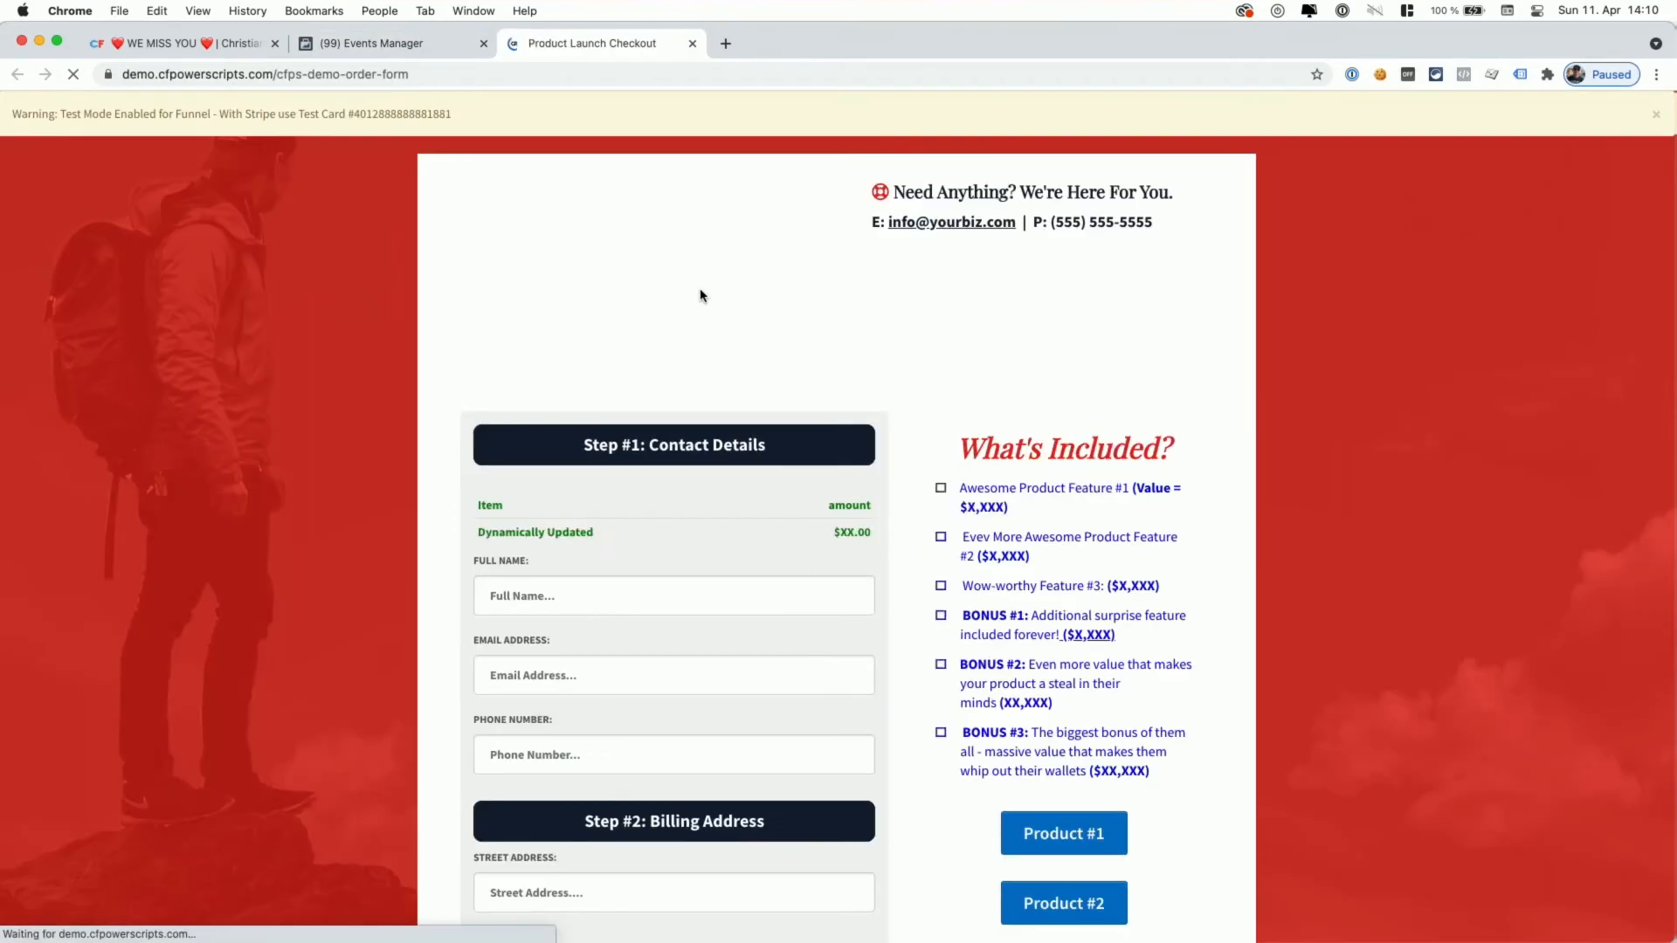
- Copy the Stripe test card number from the checkout banner
double_click(411, 113)
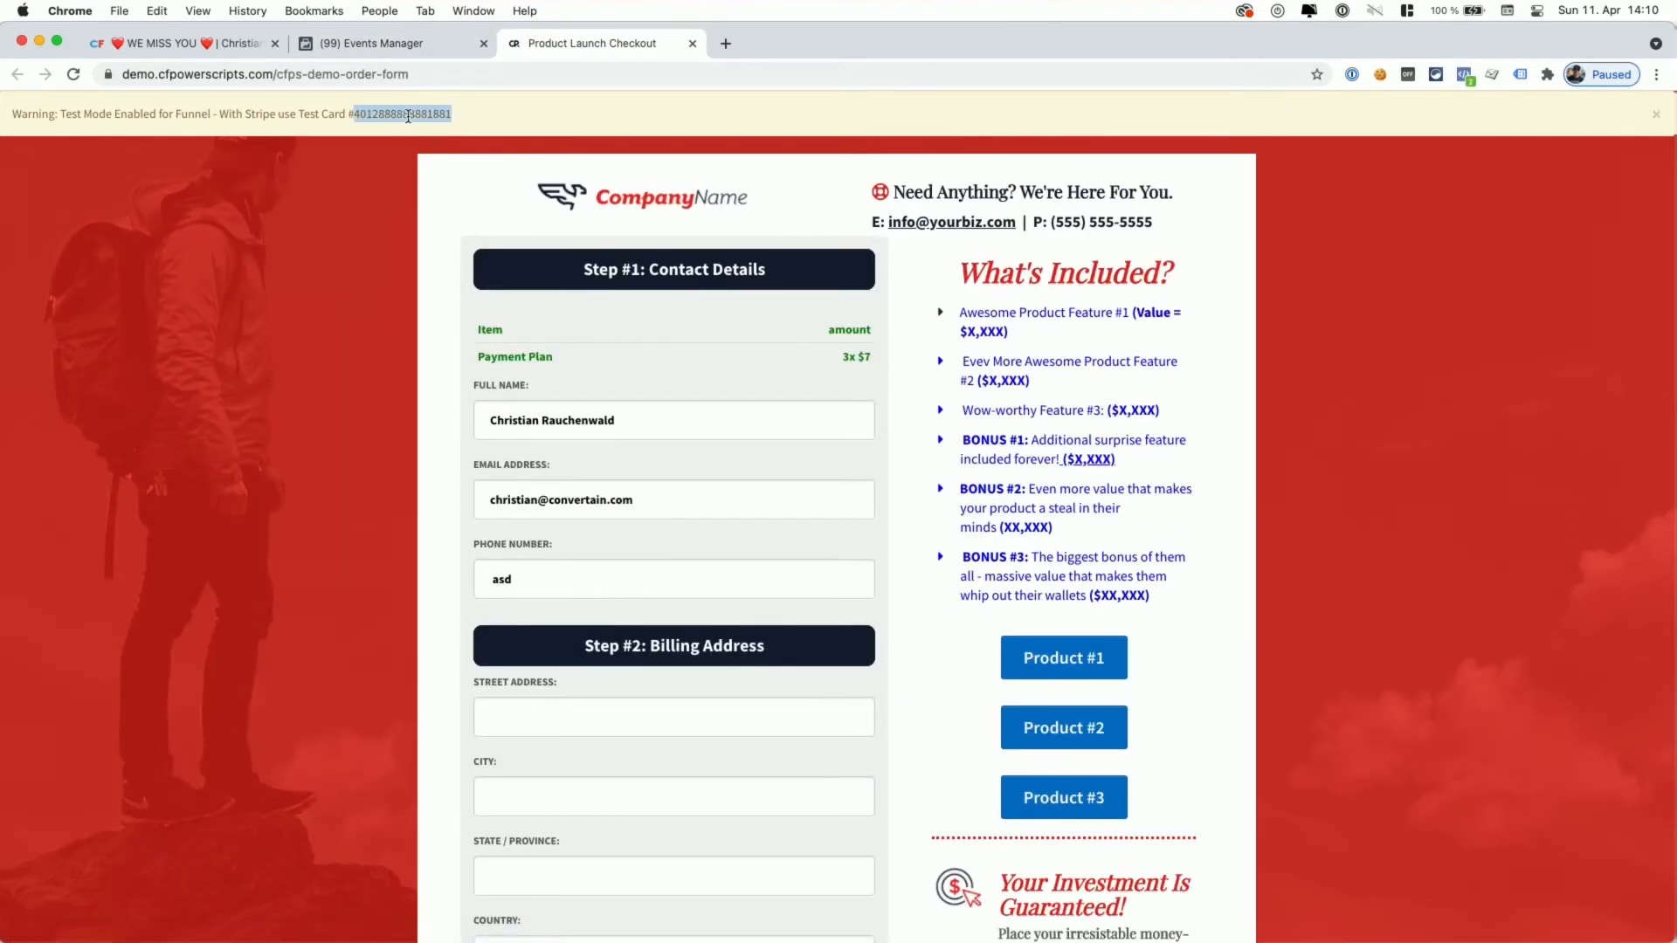
click(555, 126)
double_click(421, 114)
key(super+c)
- Start the billing street address and set the shipping country to Canada
scroll(612, 358, down, 5)
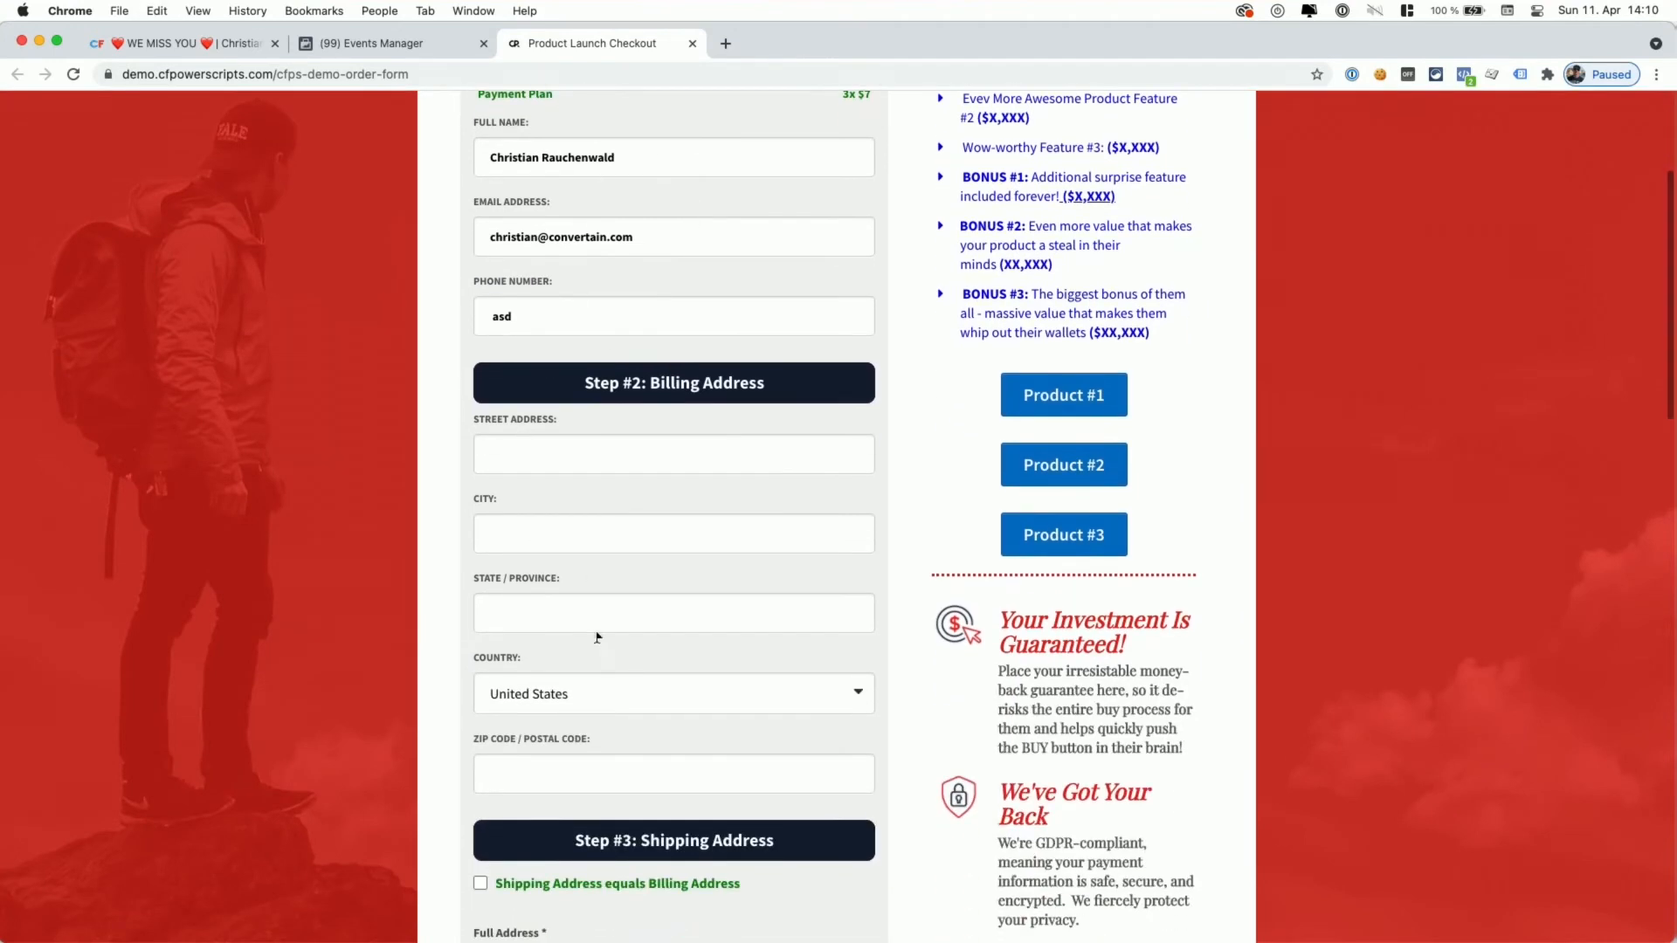
click(572, 447)
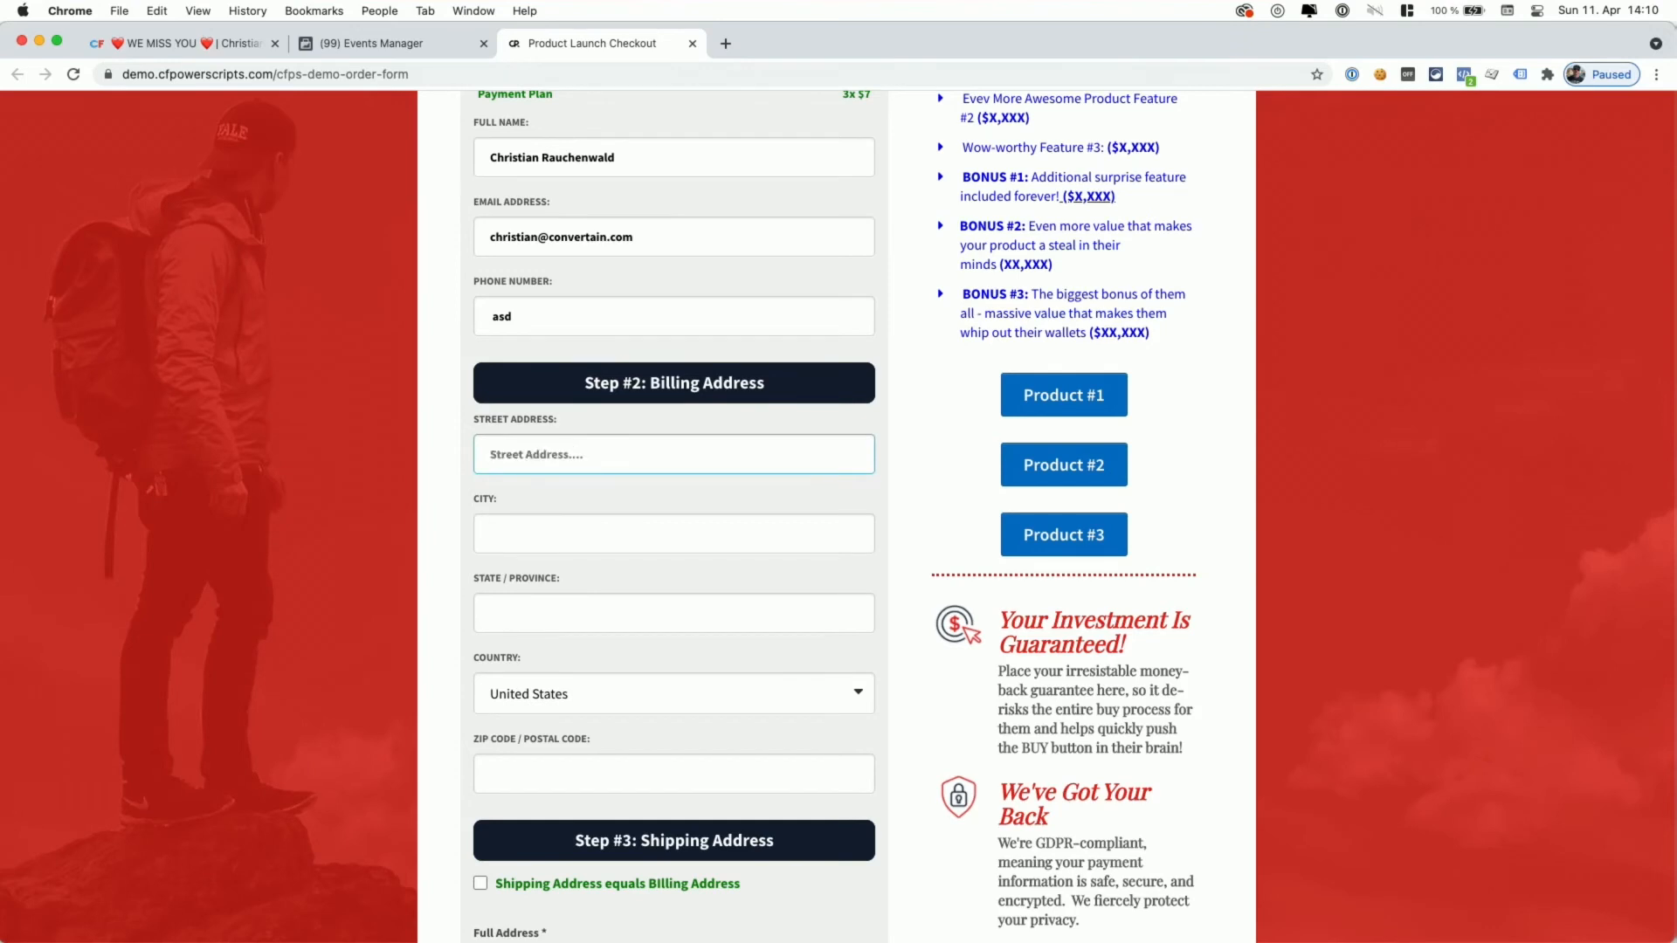
scroll(587, 476, down, 10)
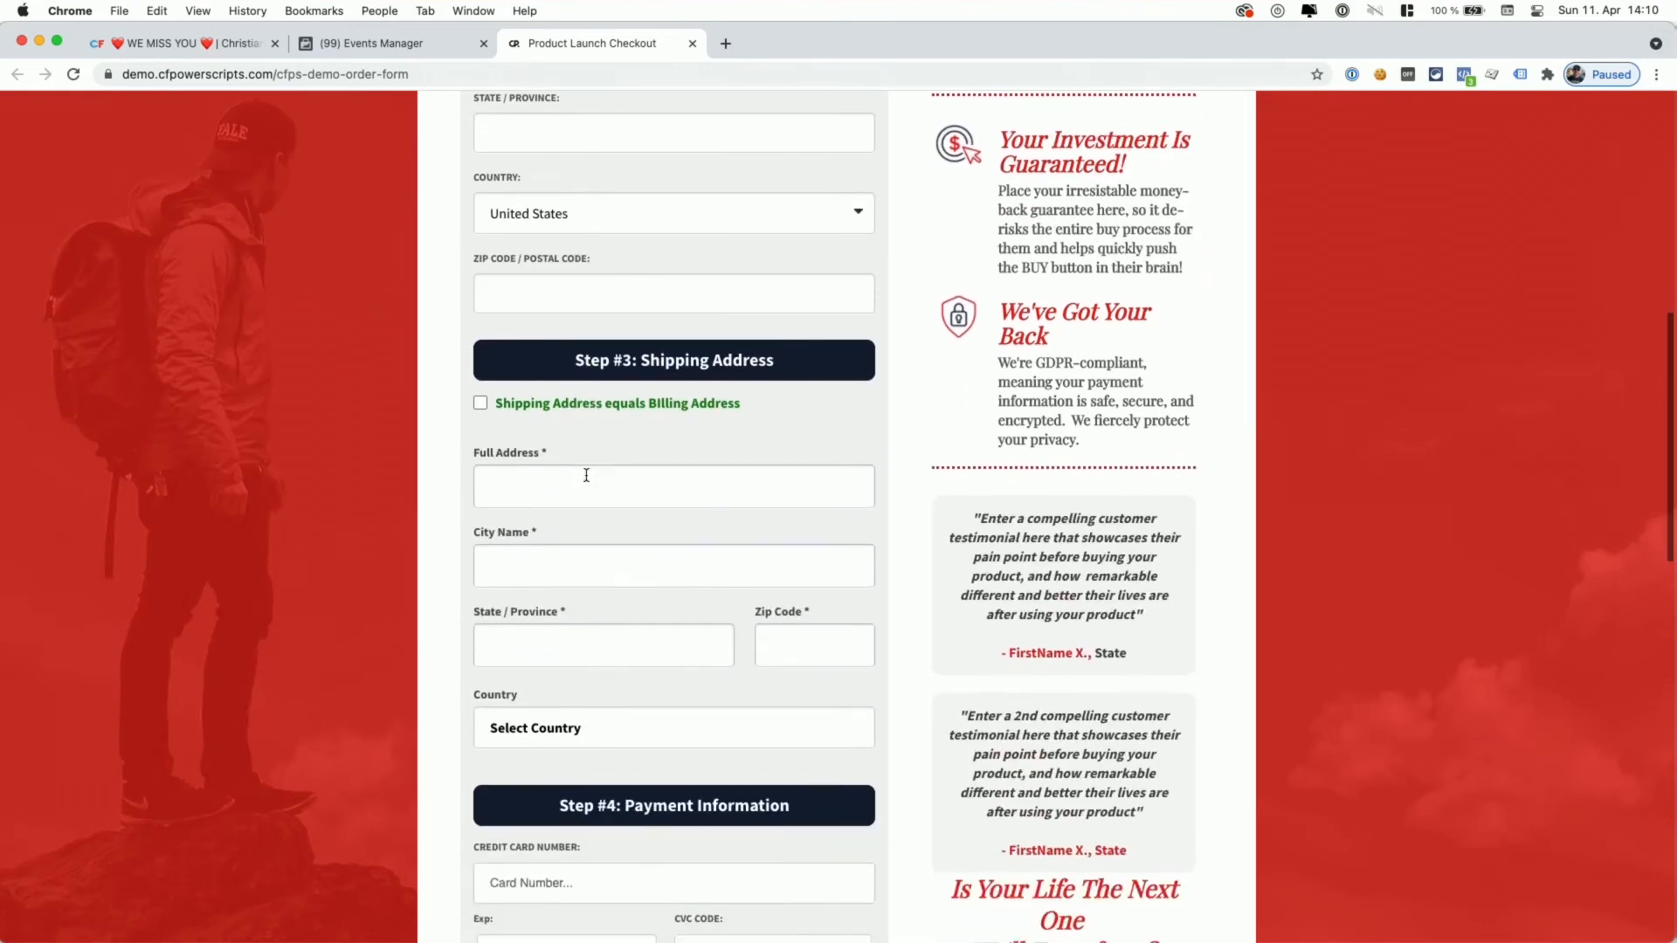
click(581, 730)
click(574, 795)
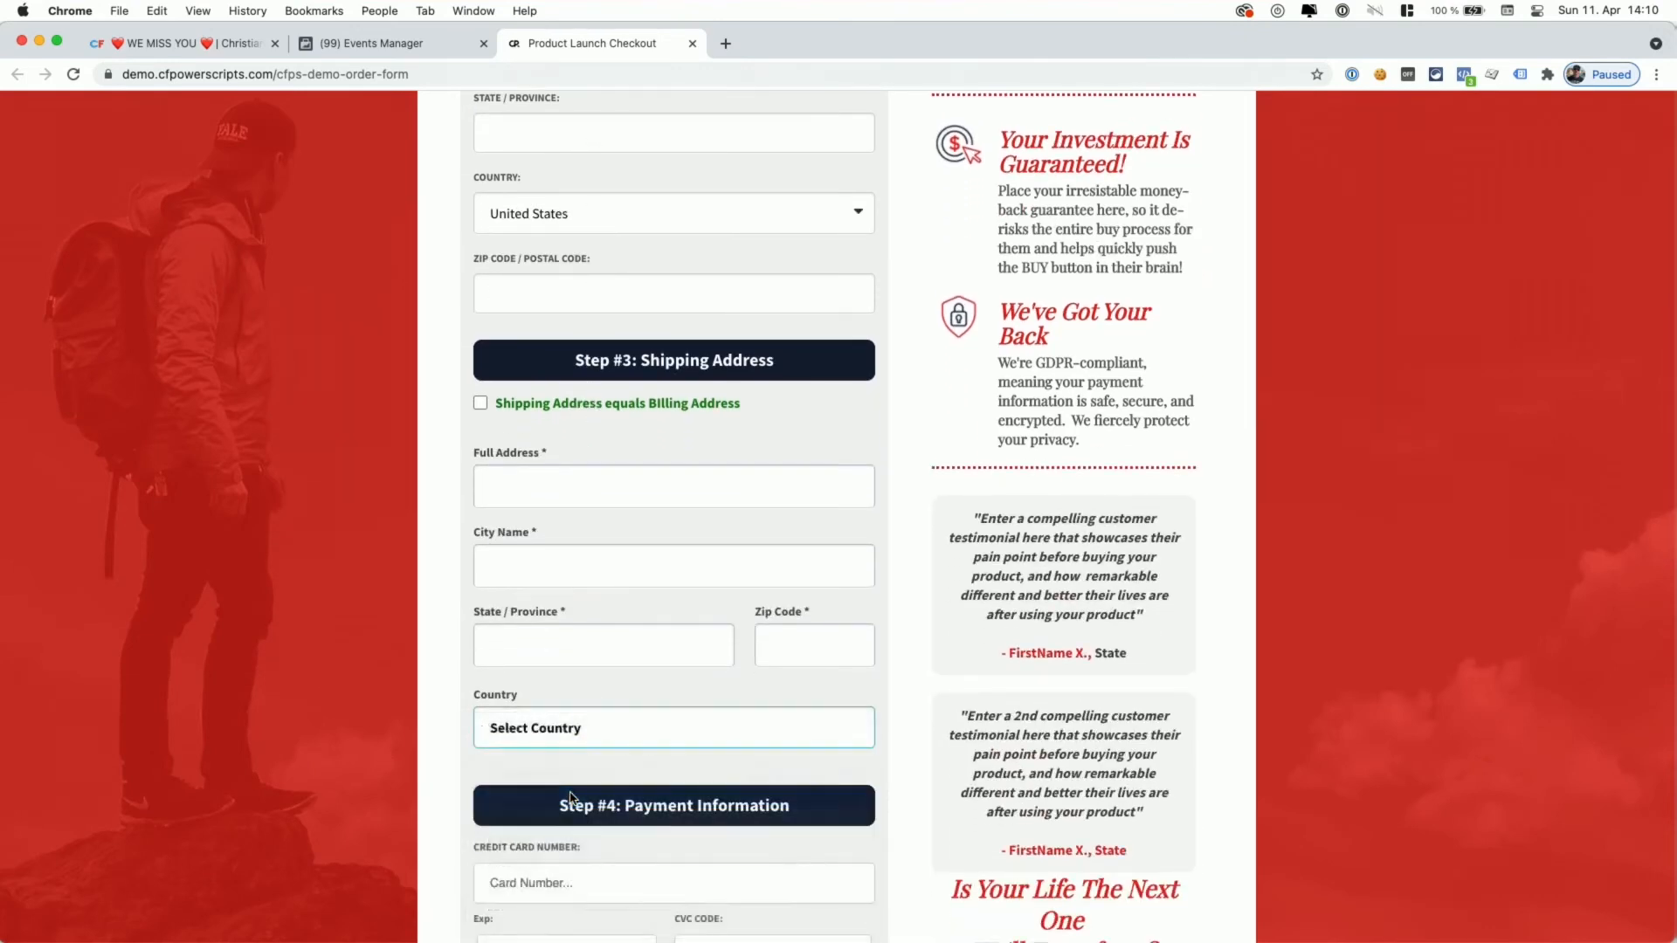
- Paste the test card number and enter expiry 12123
scroll(572, 799, down, 3)
scroll(569, 798, down, 3)
click(568, 632)
key(super+v)
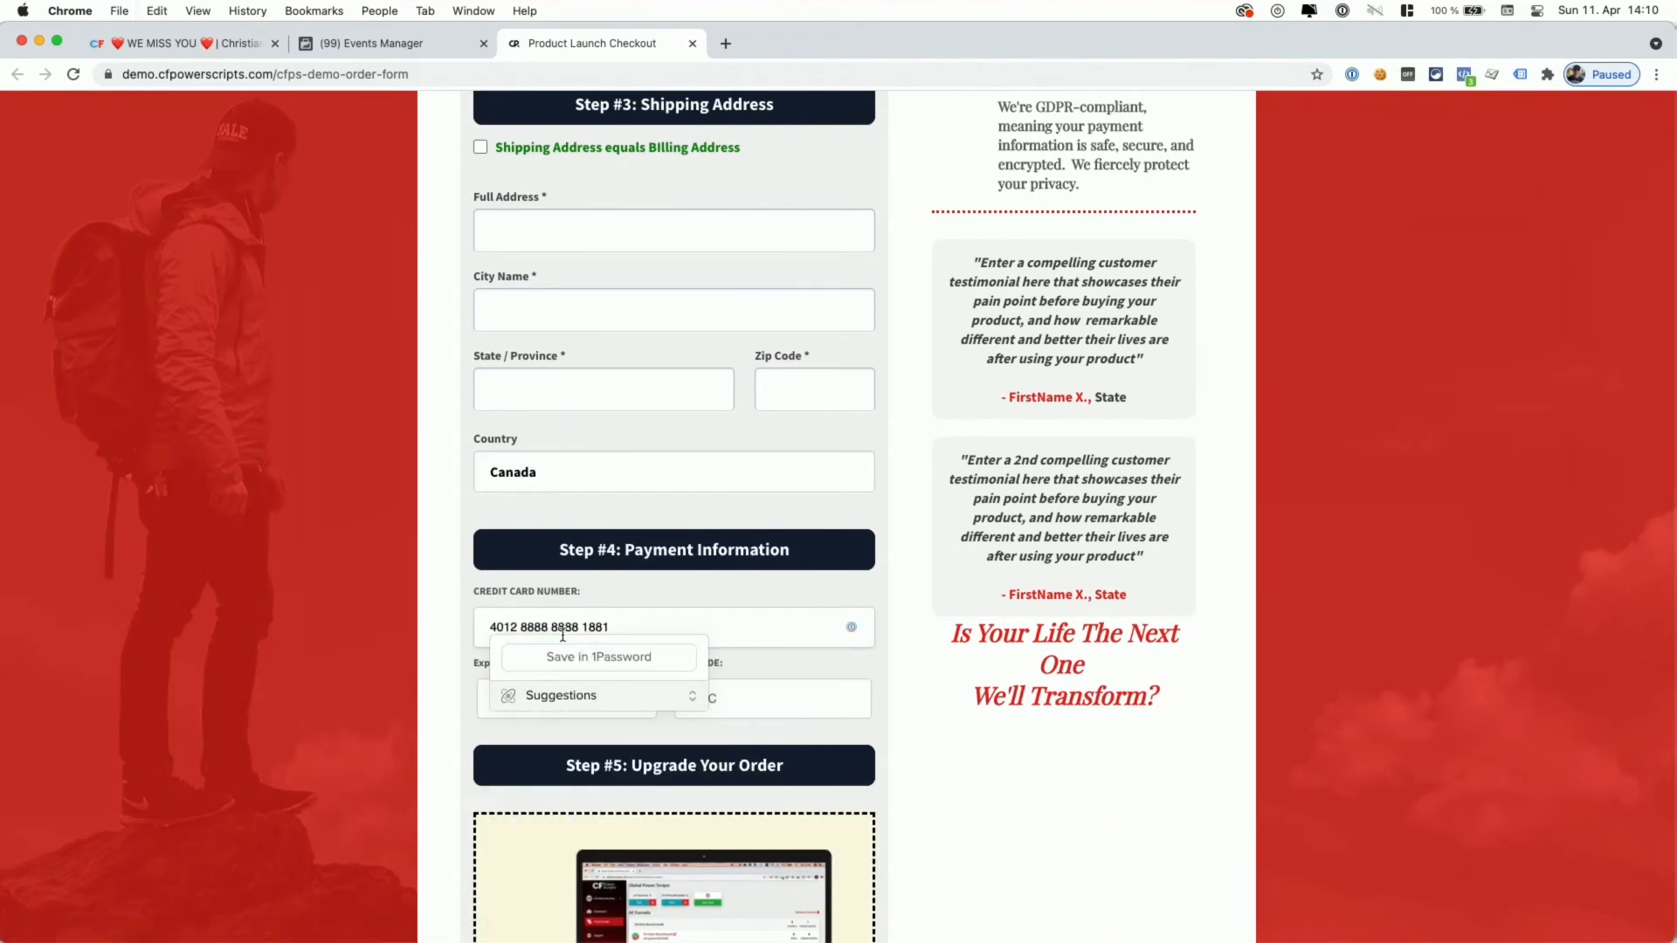
key(Tab)
text(12)
text(123)
- Tick the $47.00, $37.00 and $19.00 order bumps
scroll(594, 690, down, 8)
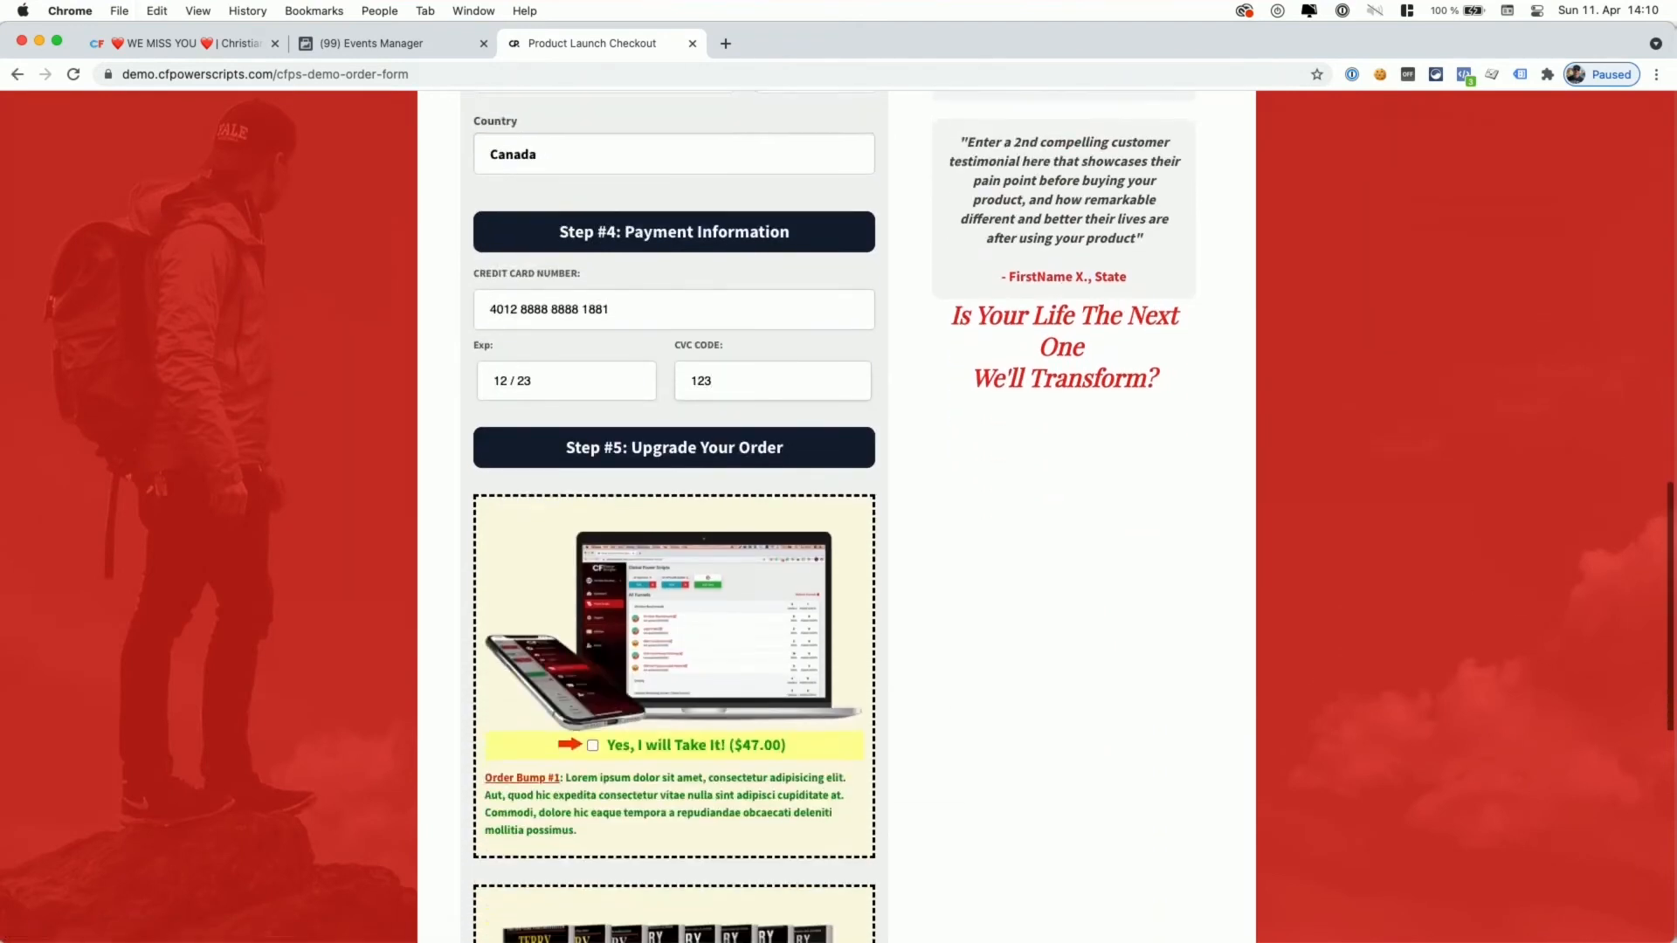
click(594, 681)
scroll(594, 685, down, 5)
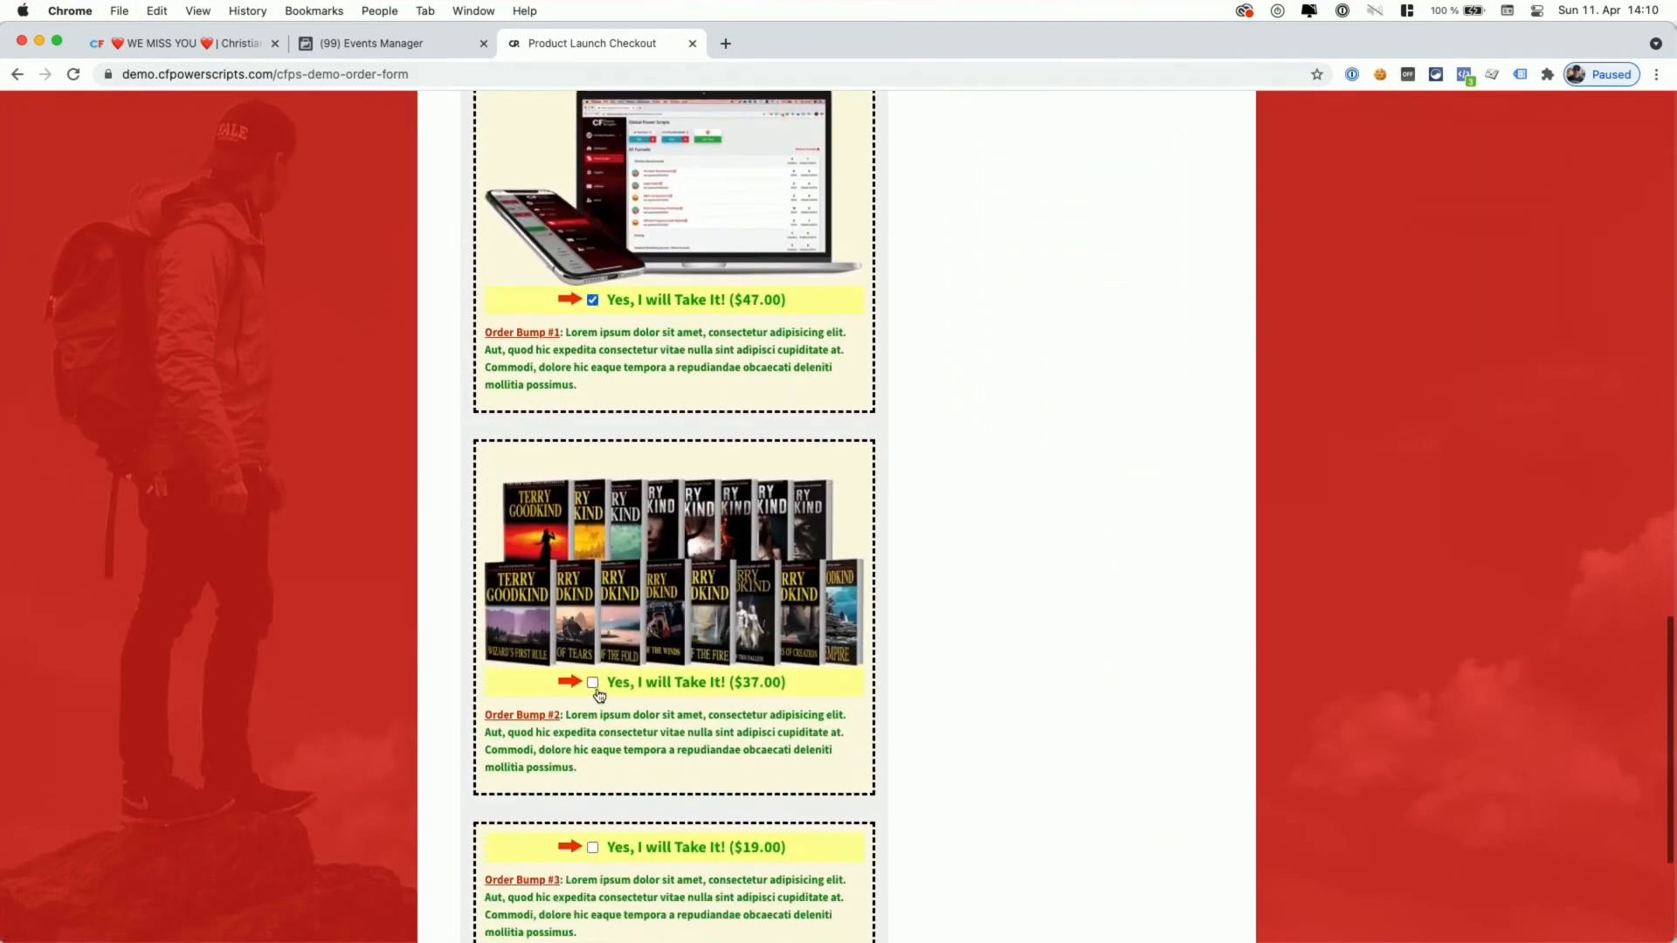
click(594, 683)
scroll(594, 683, down, 1)
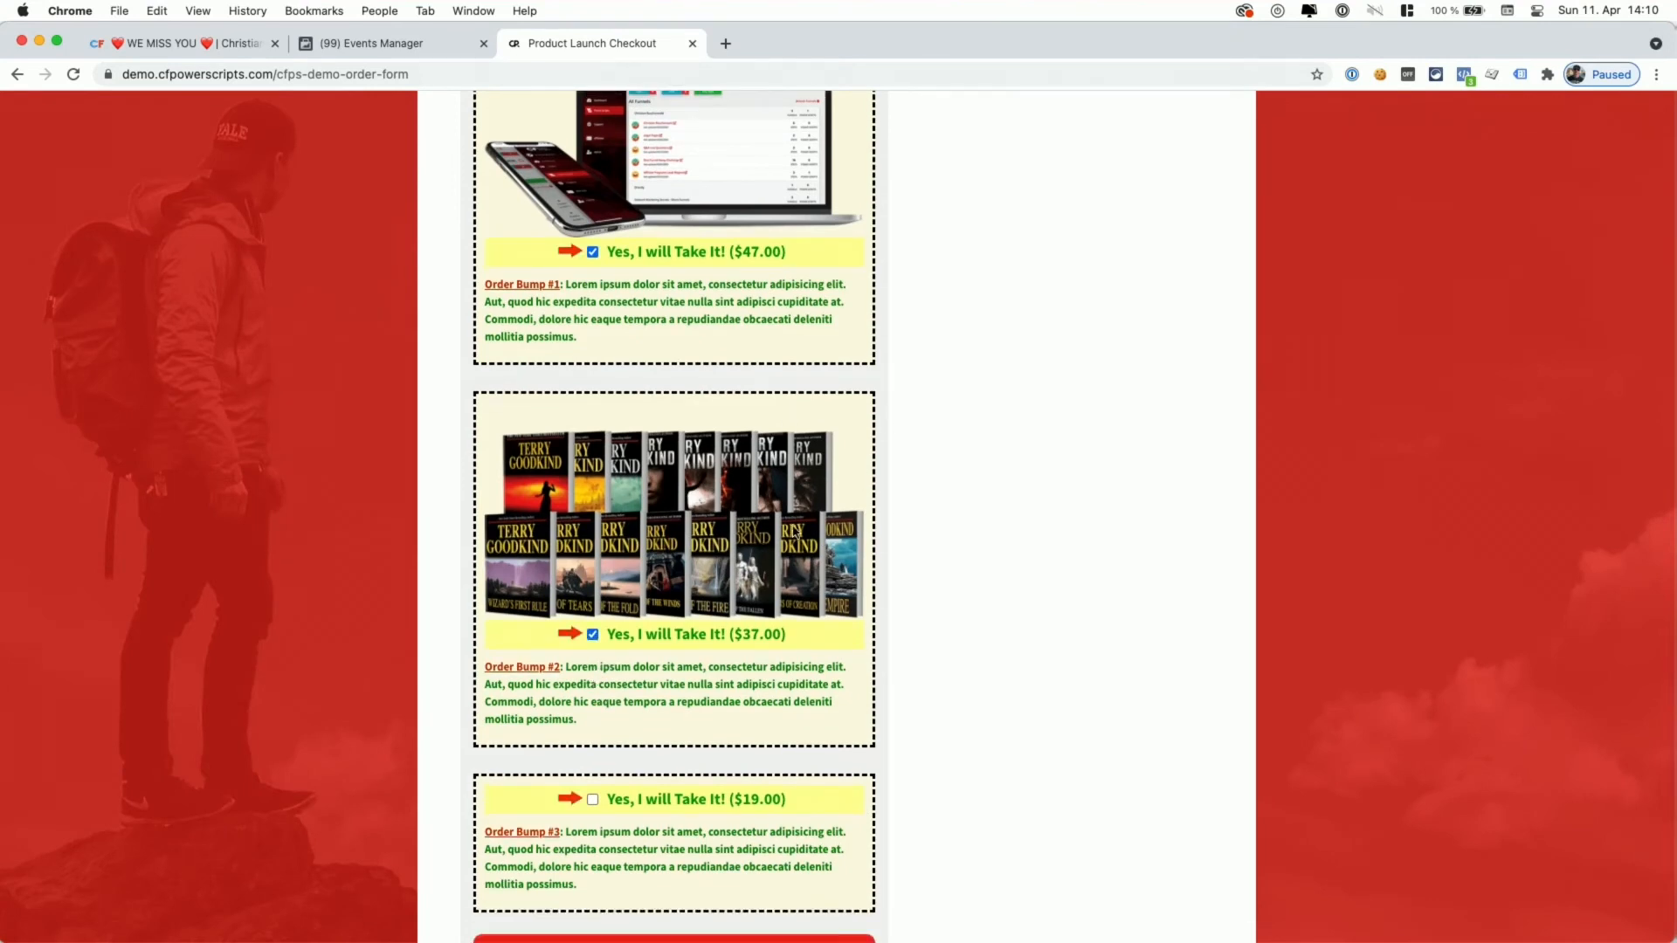
scroll(799, 535, down, 2)
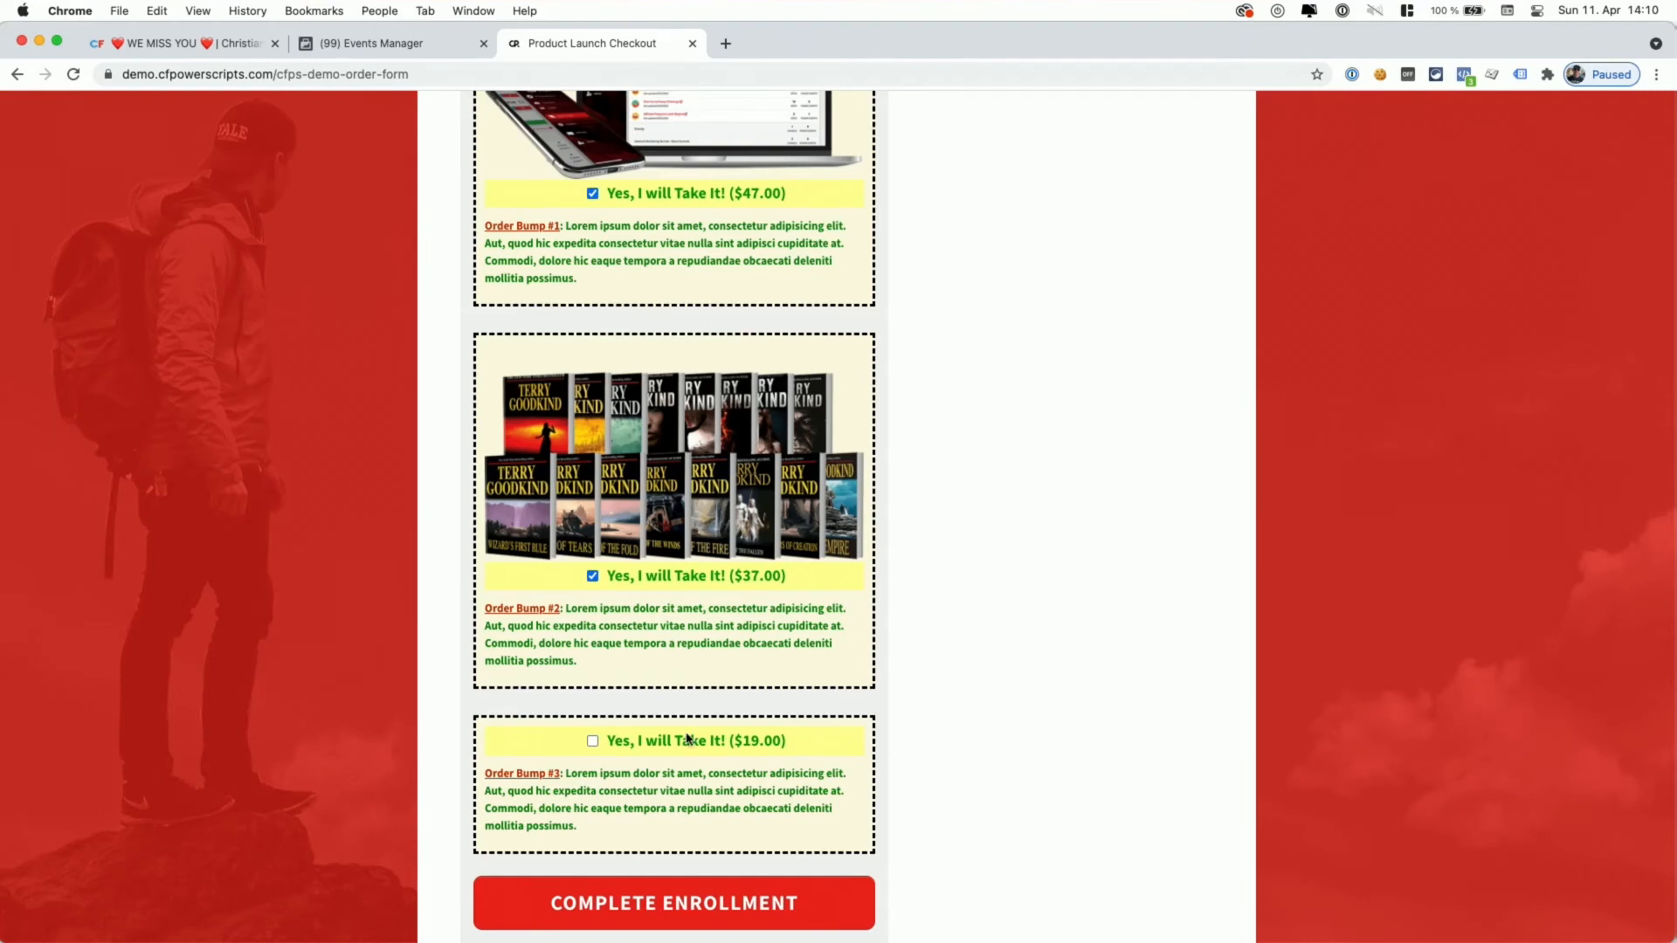
click(611, 737)
scroll(1056, 640, down, 3)
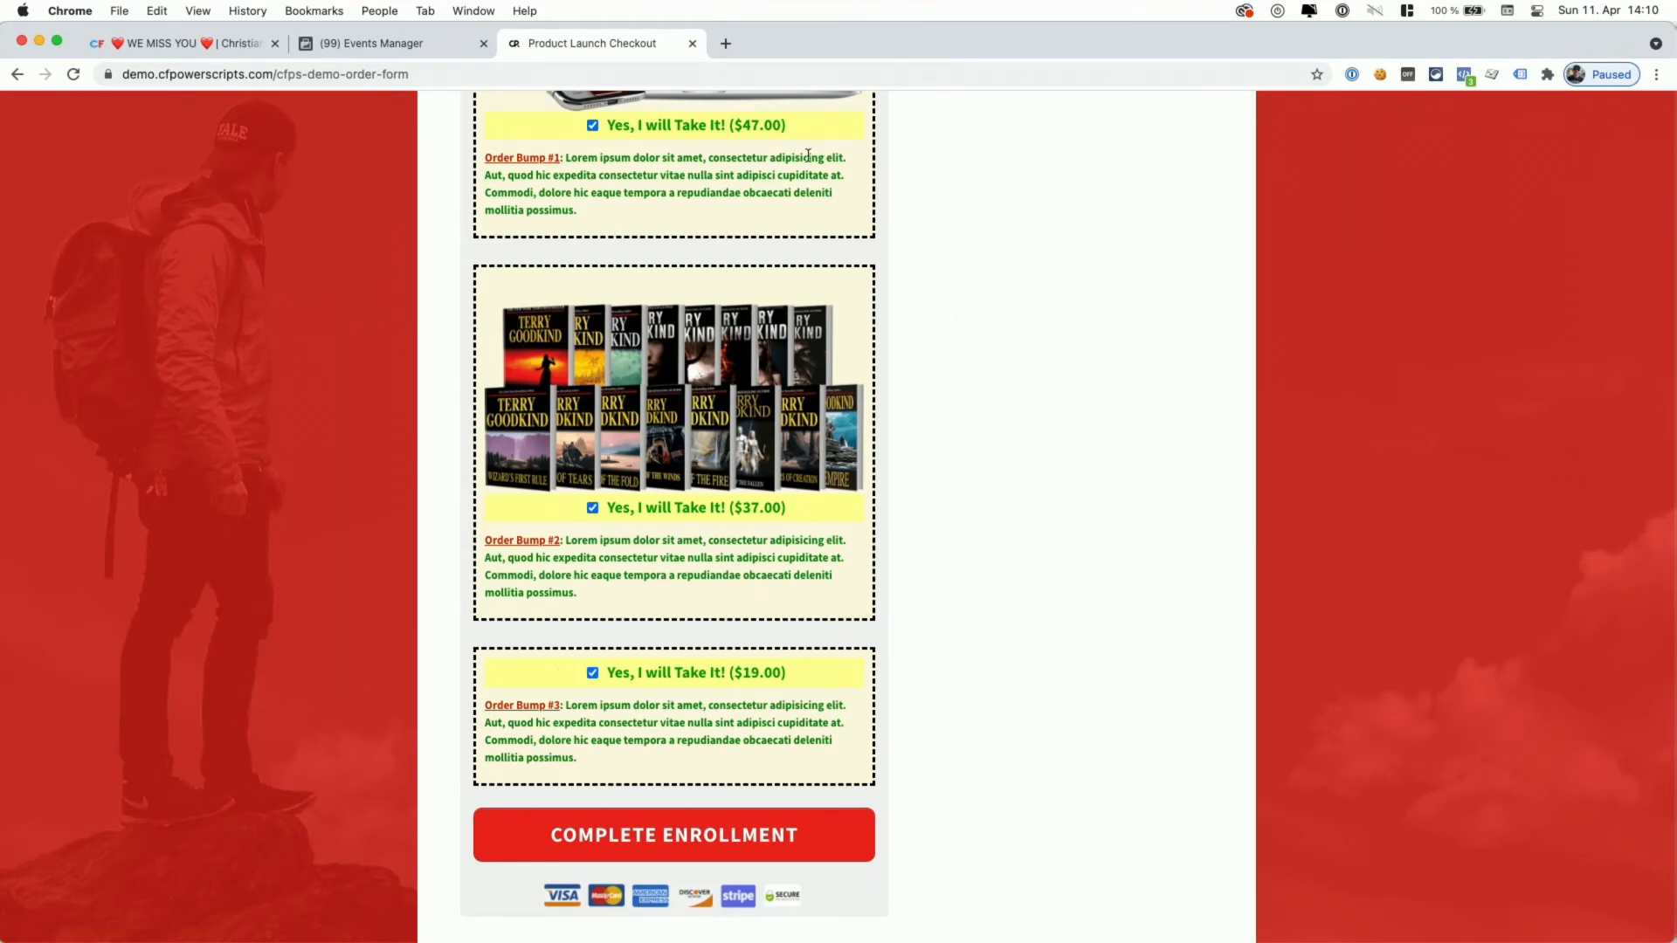
- Highlight the three bump prices ($47.00, $37.00, $19.00) and scroll back to the order summary
drag(734, 128, 794, 126)
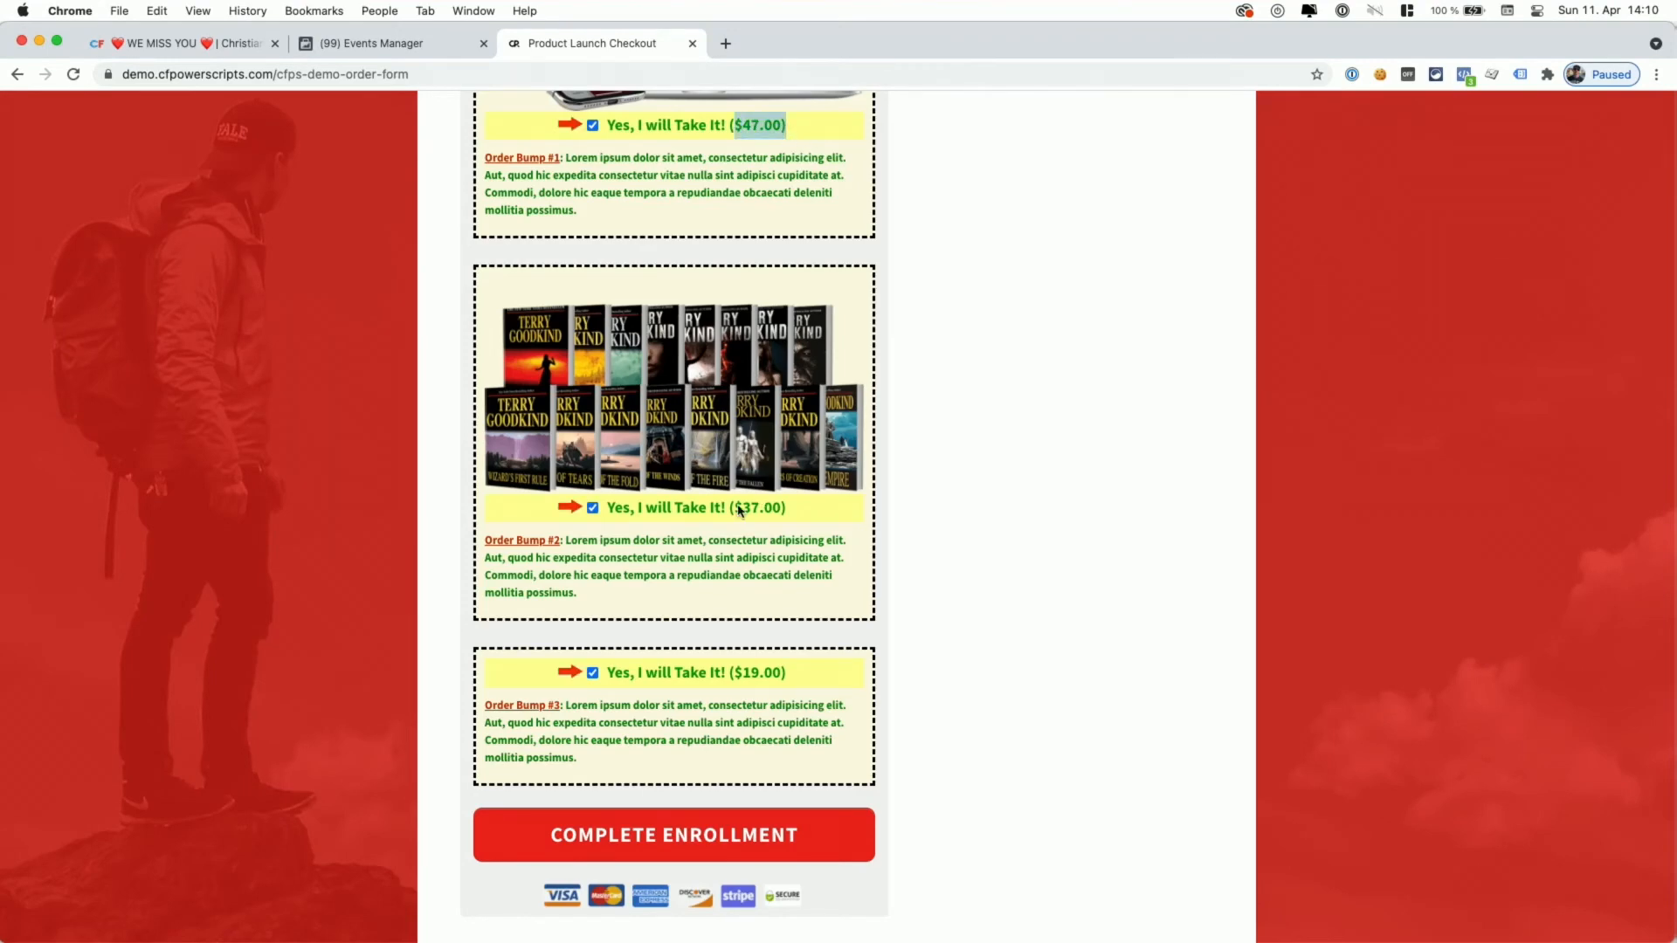
drag(735, 508, 794, 511)
drag(734, 673, 790, 674)
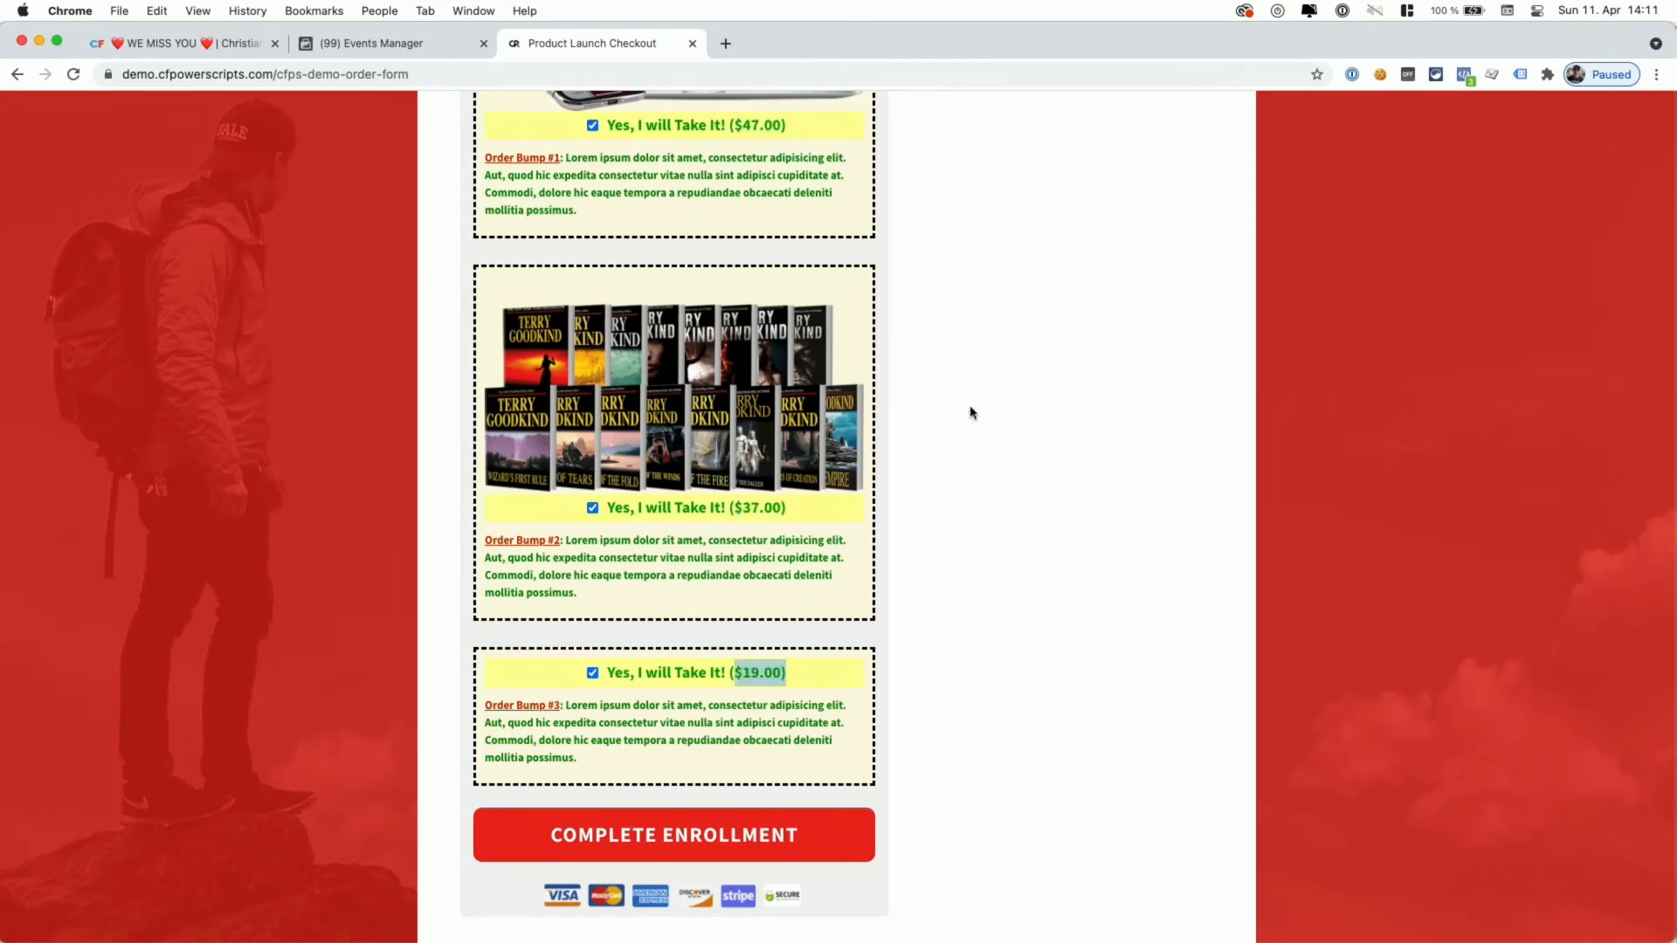
scroll(972, 412, up, 20)
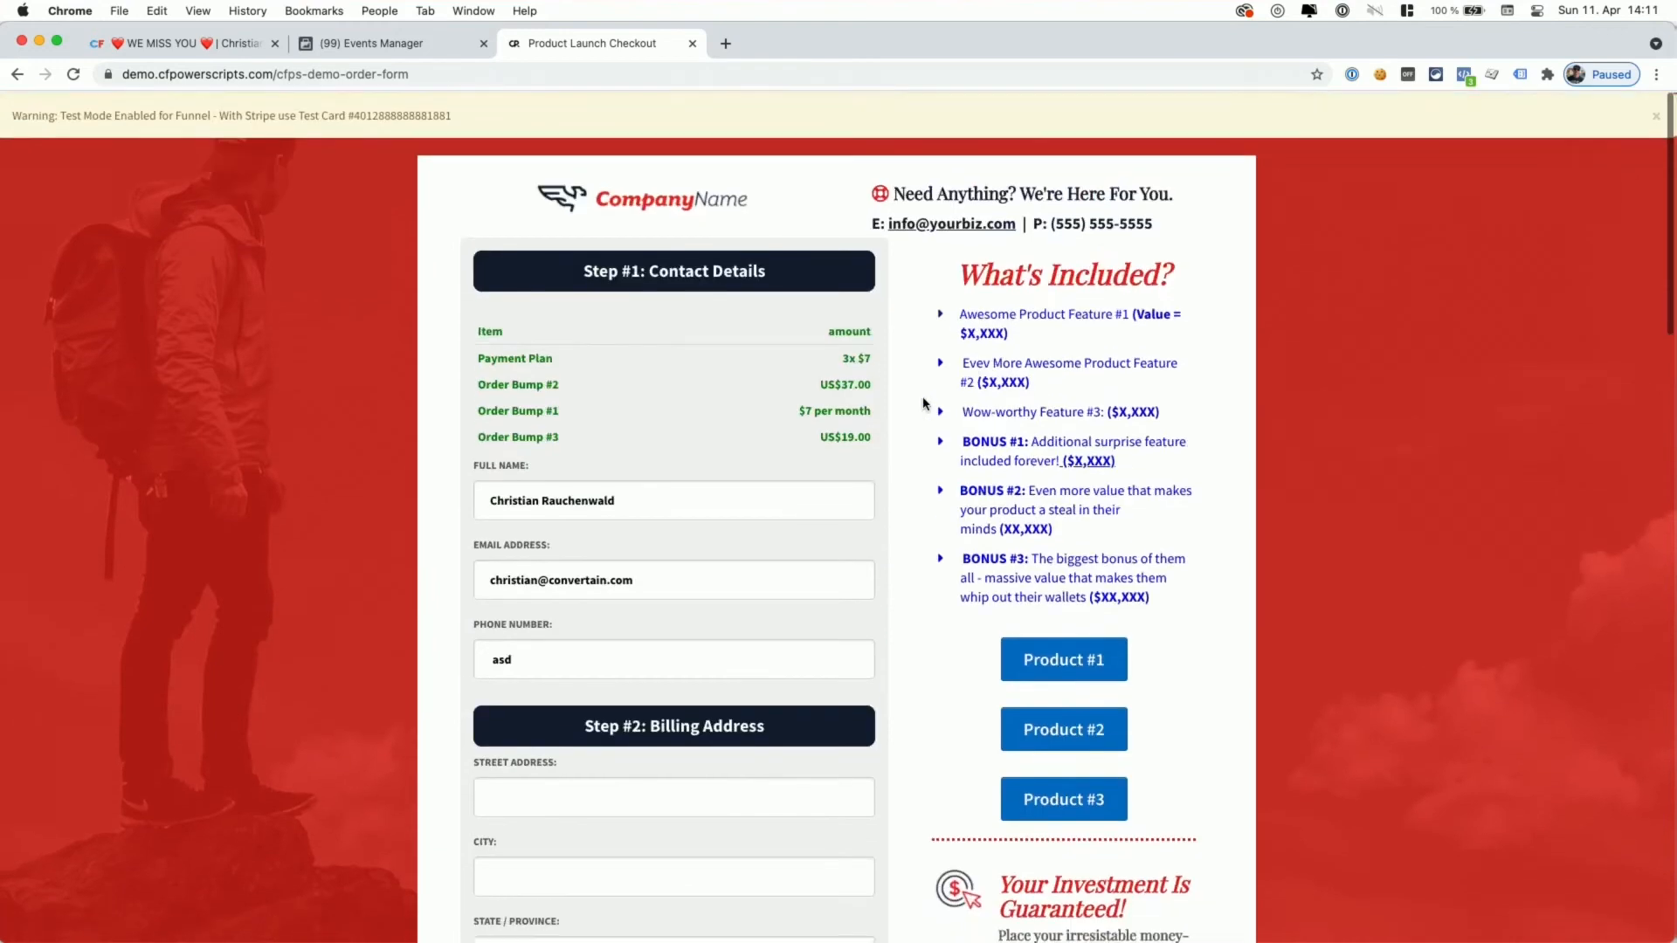
drag(840, 357, 871, 437)
click(836, 406)
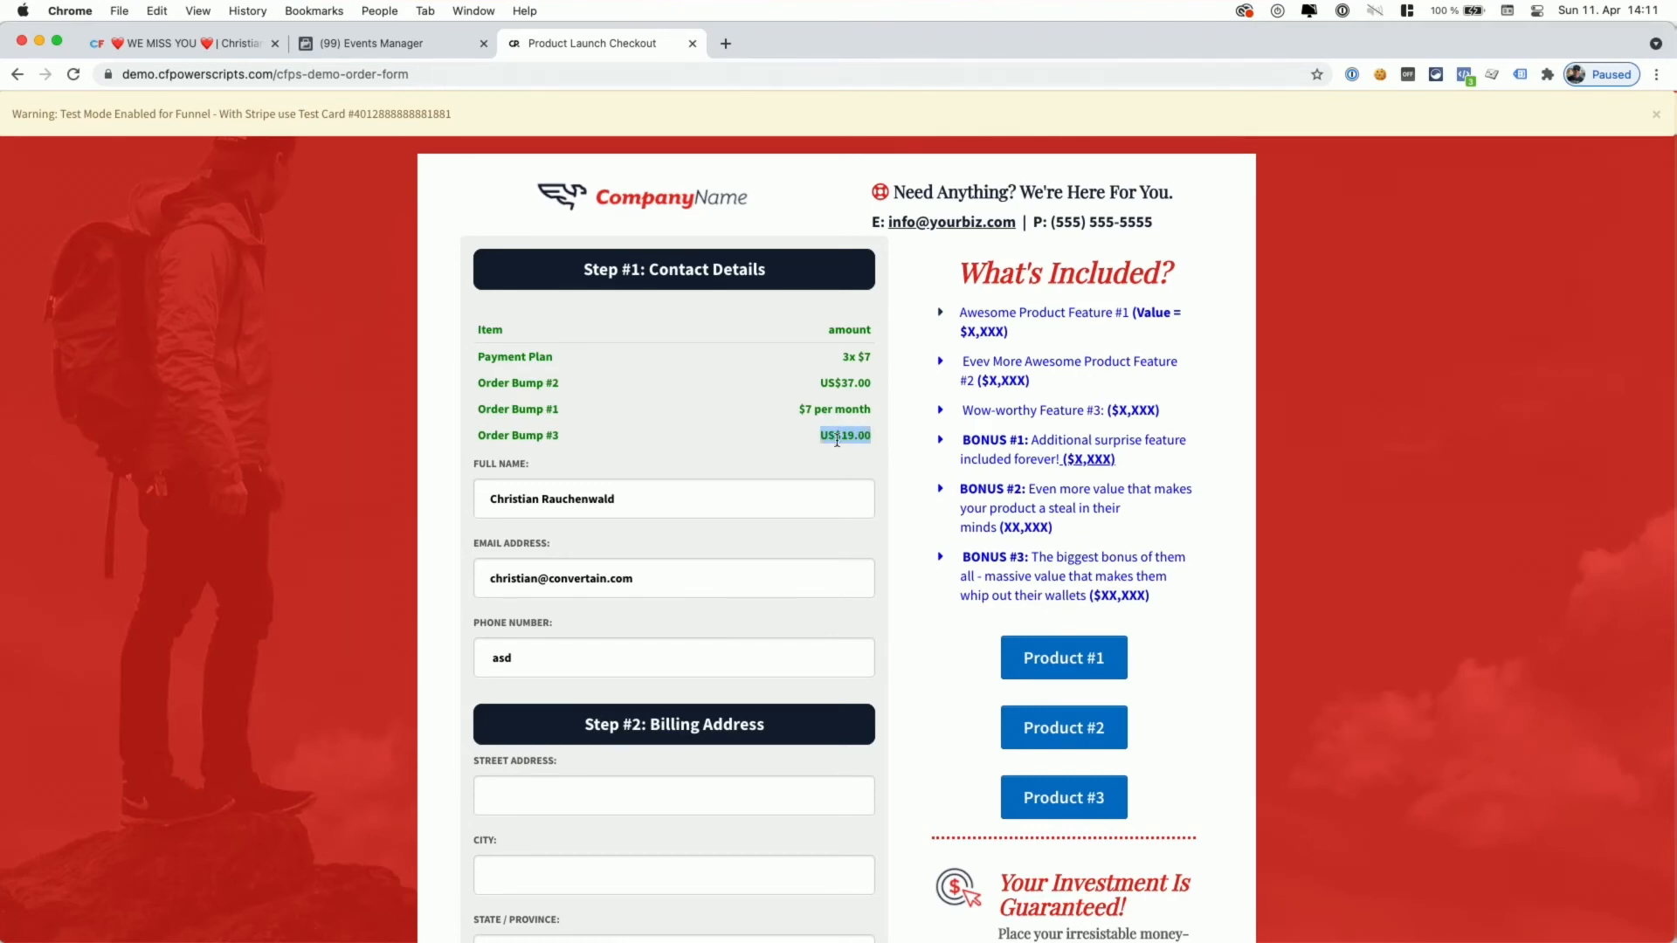
- Check the LTV factors in the Order Form step's Conversion Tracking Addon, then return to checkout
click(243, 48)
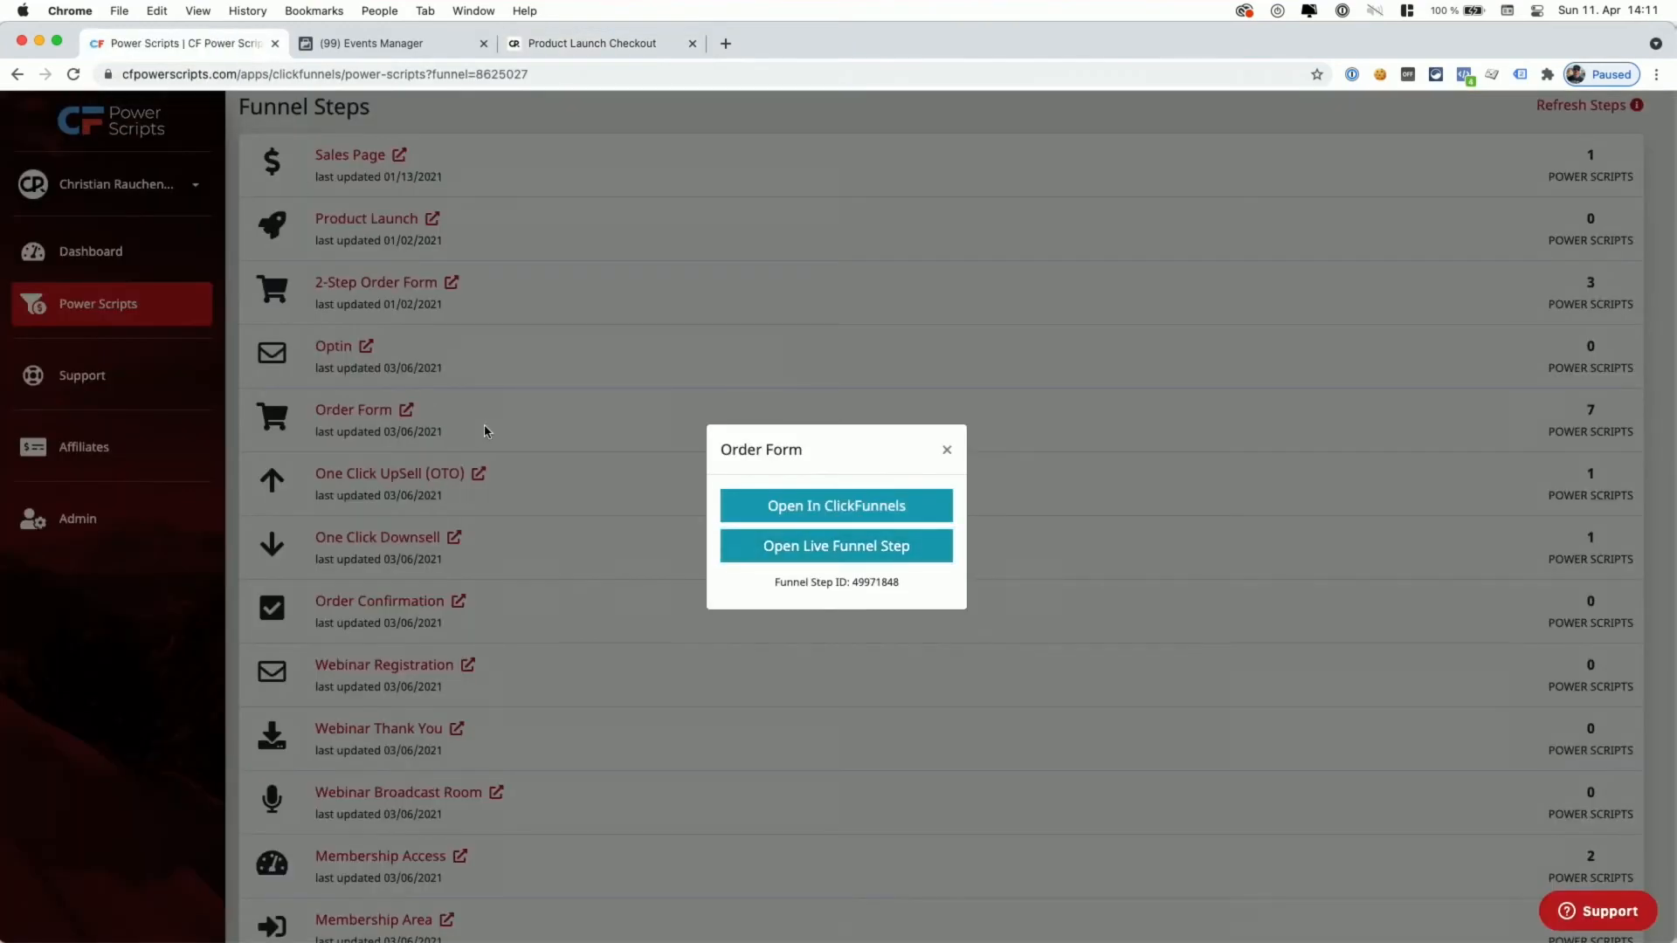
click(428, 413)
click(367, 410)
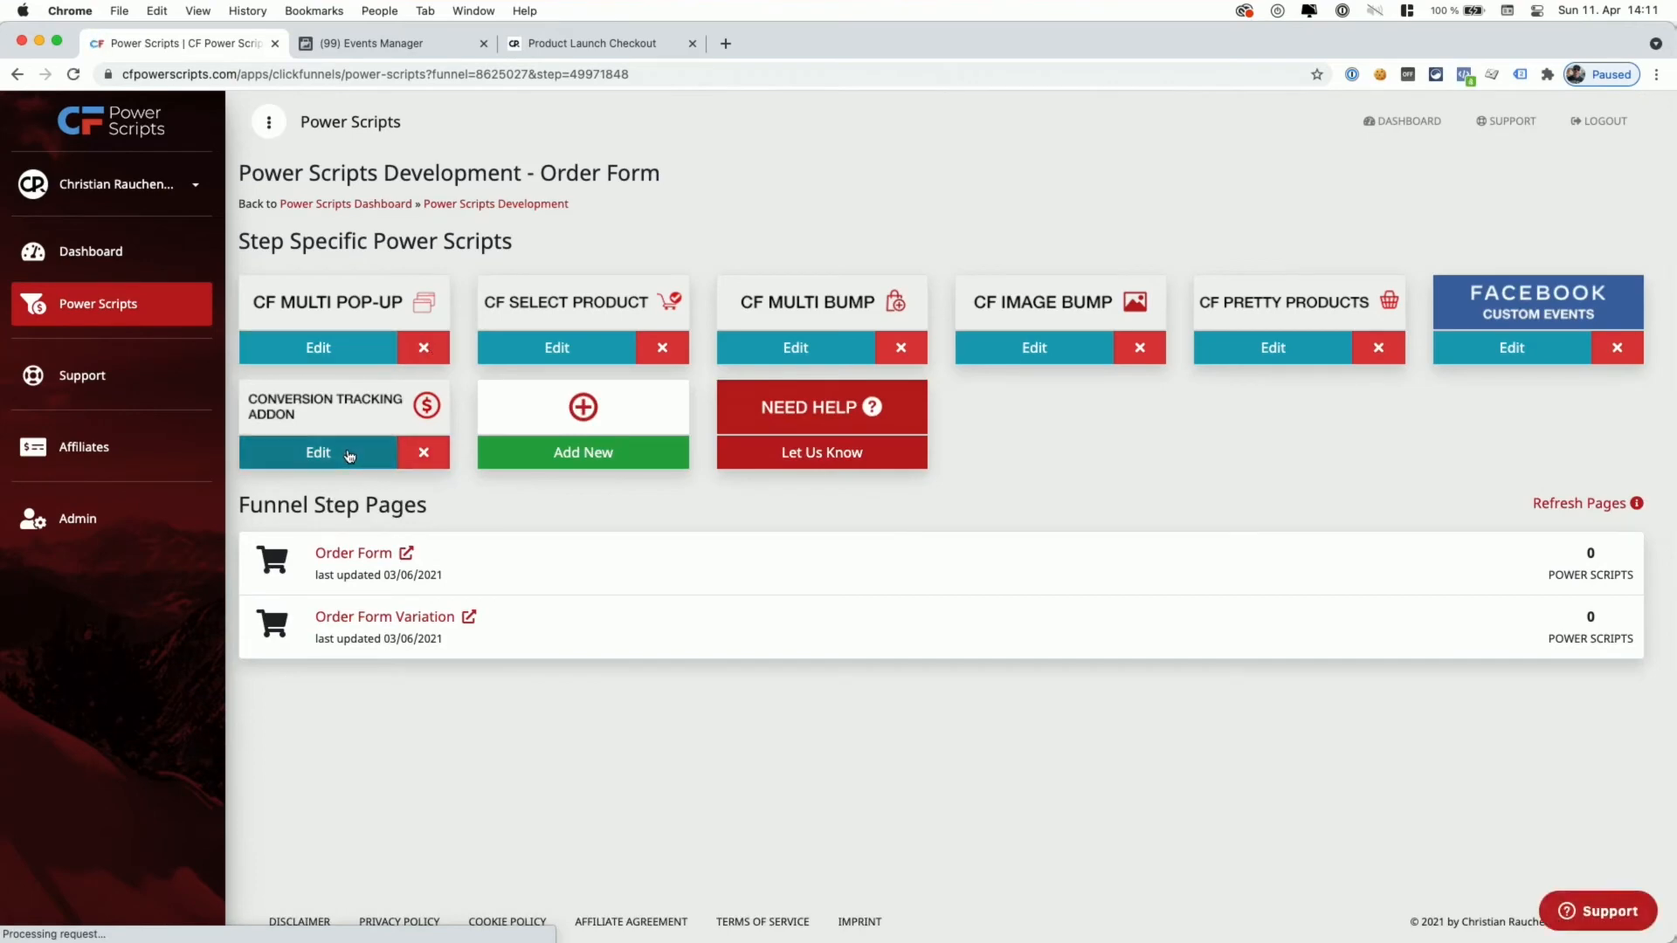
click(318, 452)
scroll(609, 570, down, 6)
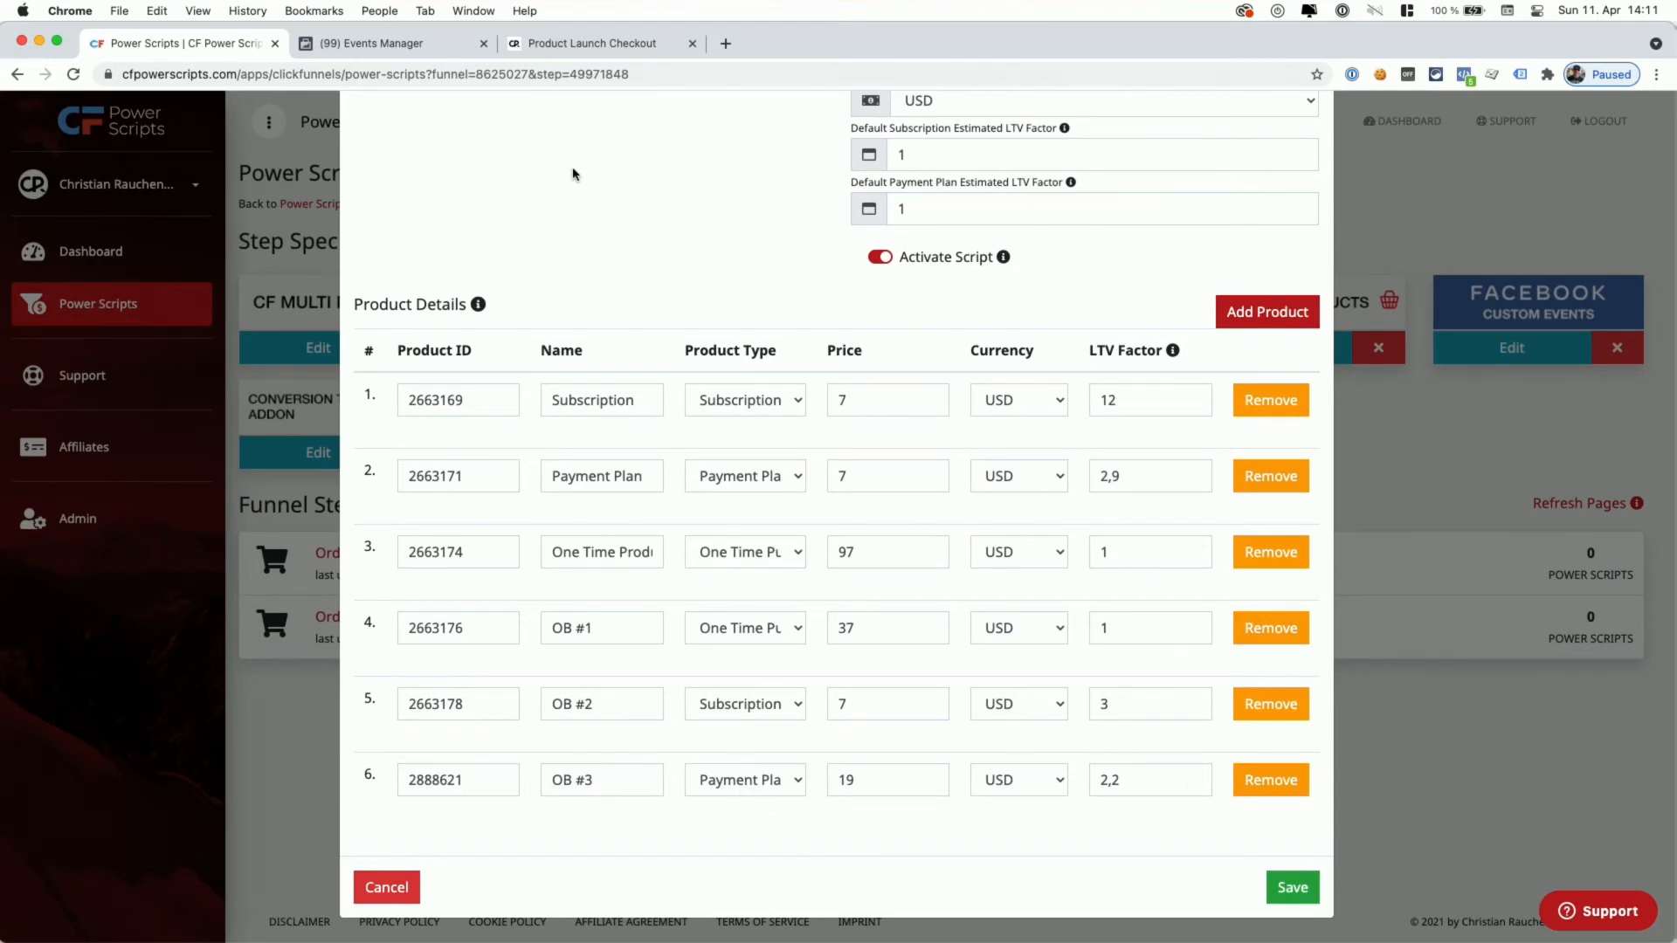
click(554, 45)
scroll(529, 384, down, 10)
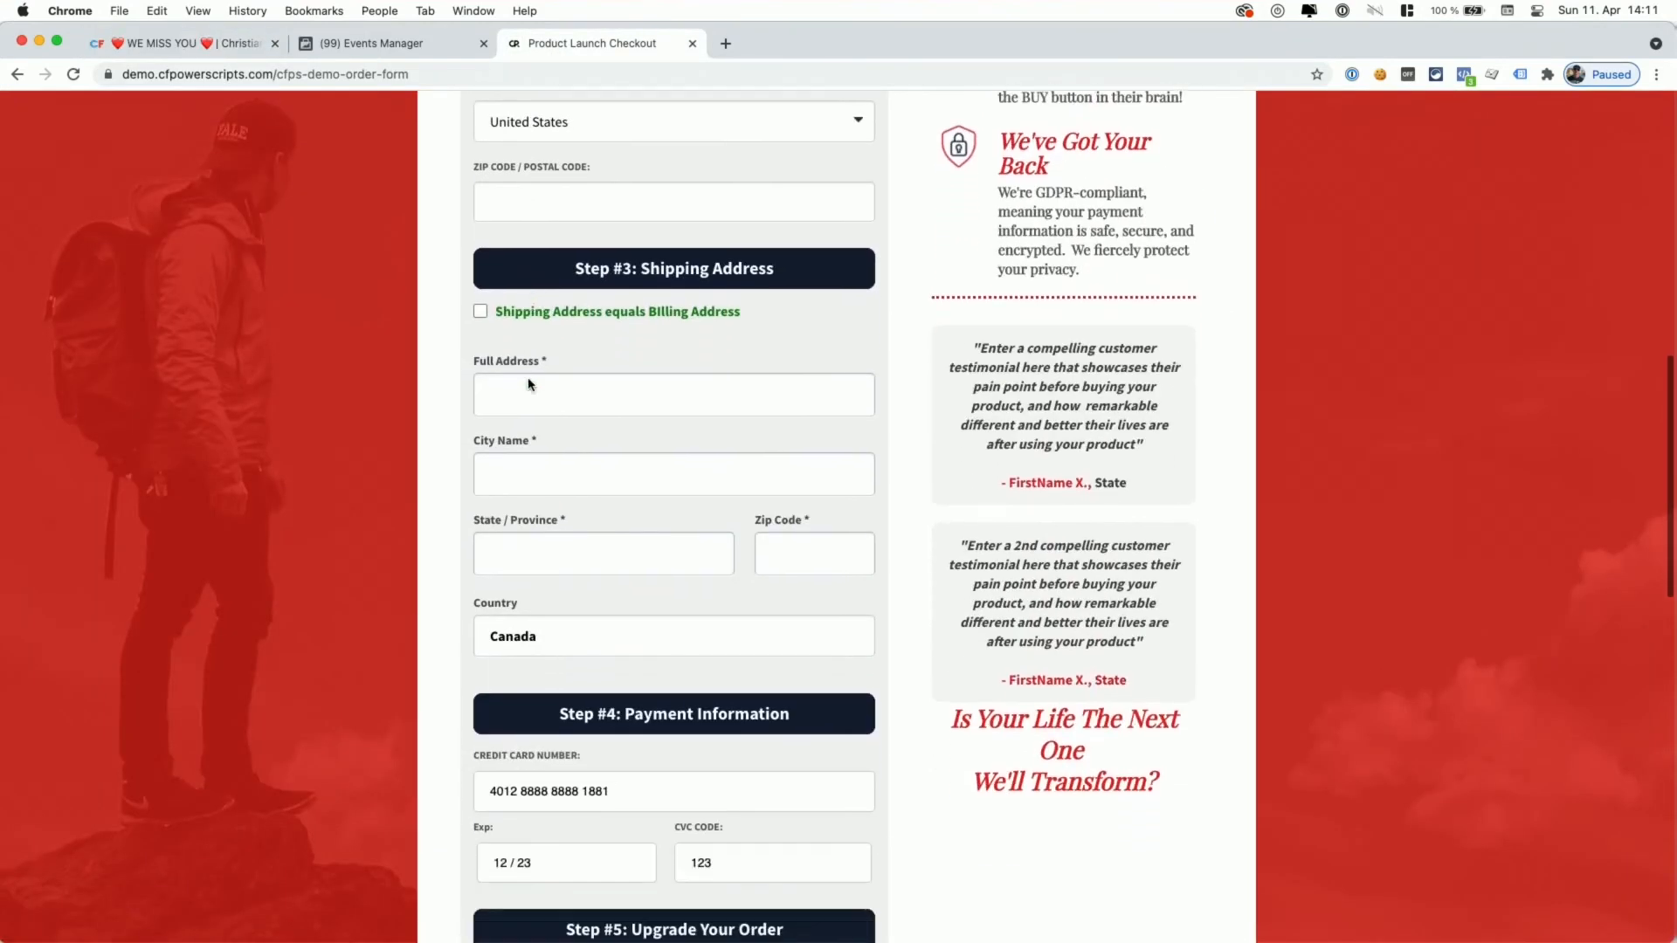
- Submit the test order and confirm Pixel Helper shows Subscribe (predicted_ltv 83.10) and Purchase (37.00) events
scroll(529, 384, down, 15)
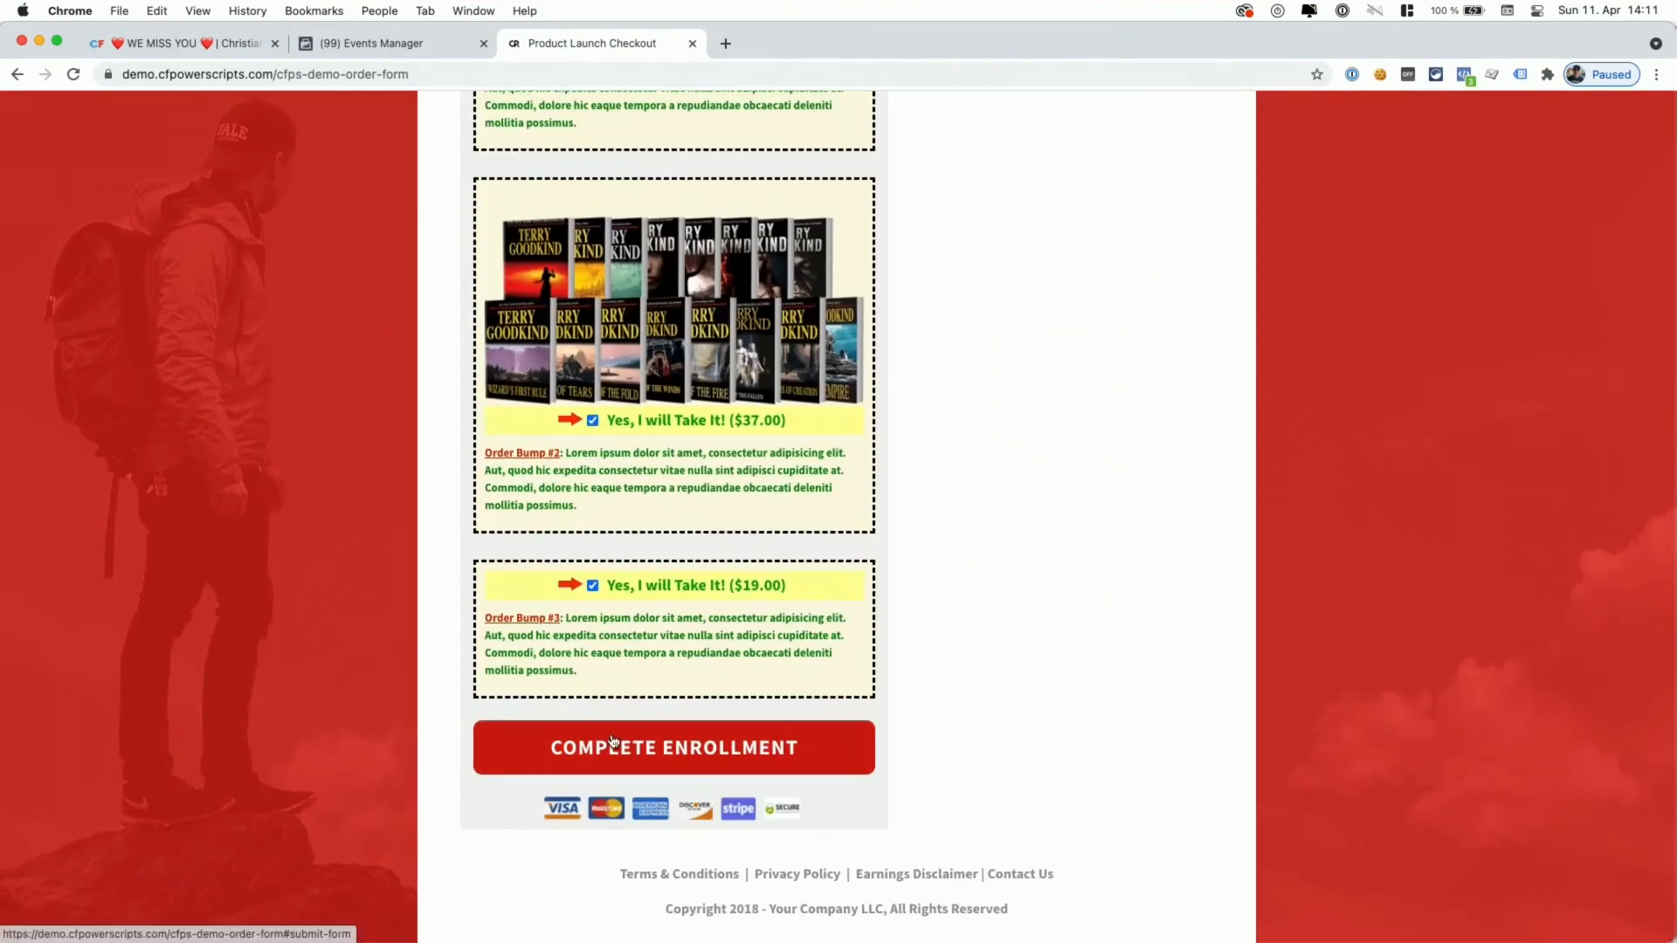
click(614, 742)
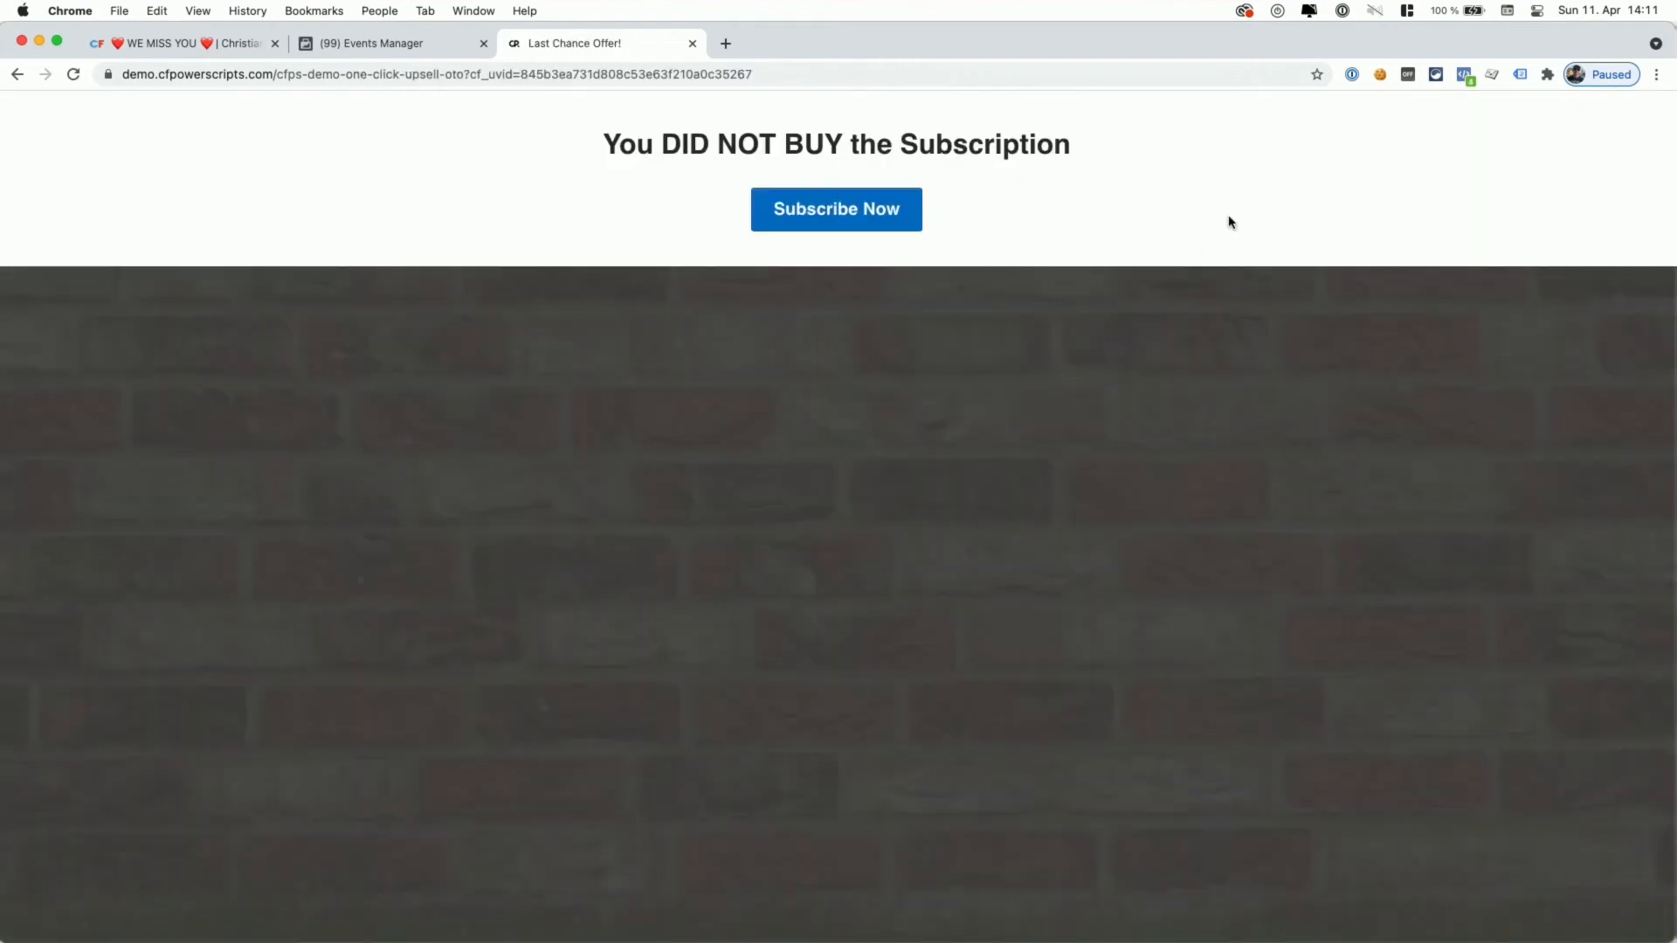
click(1465, 76)
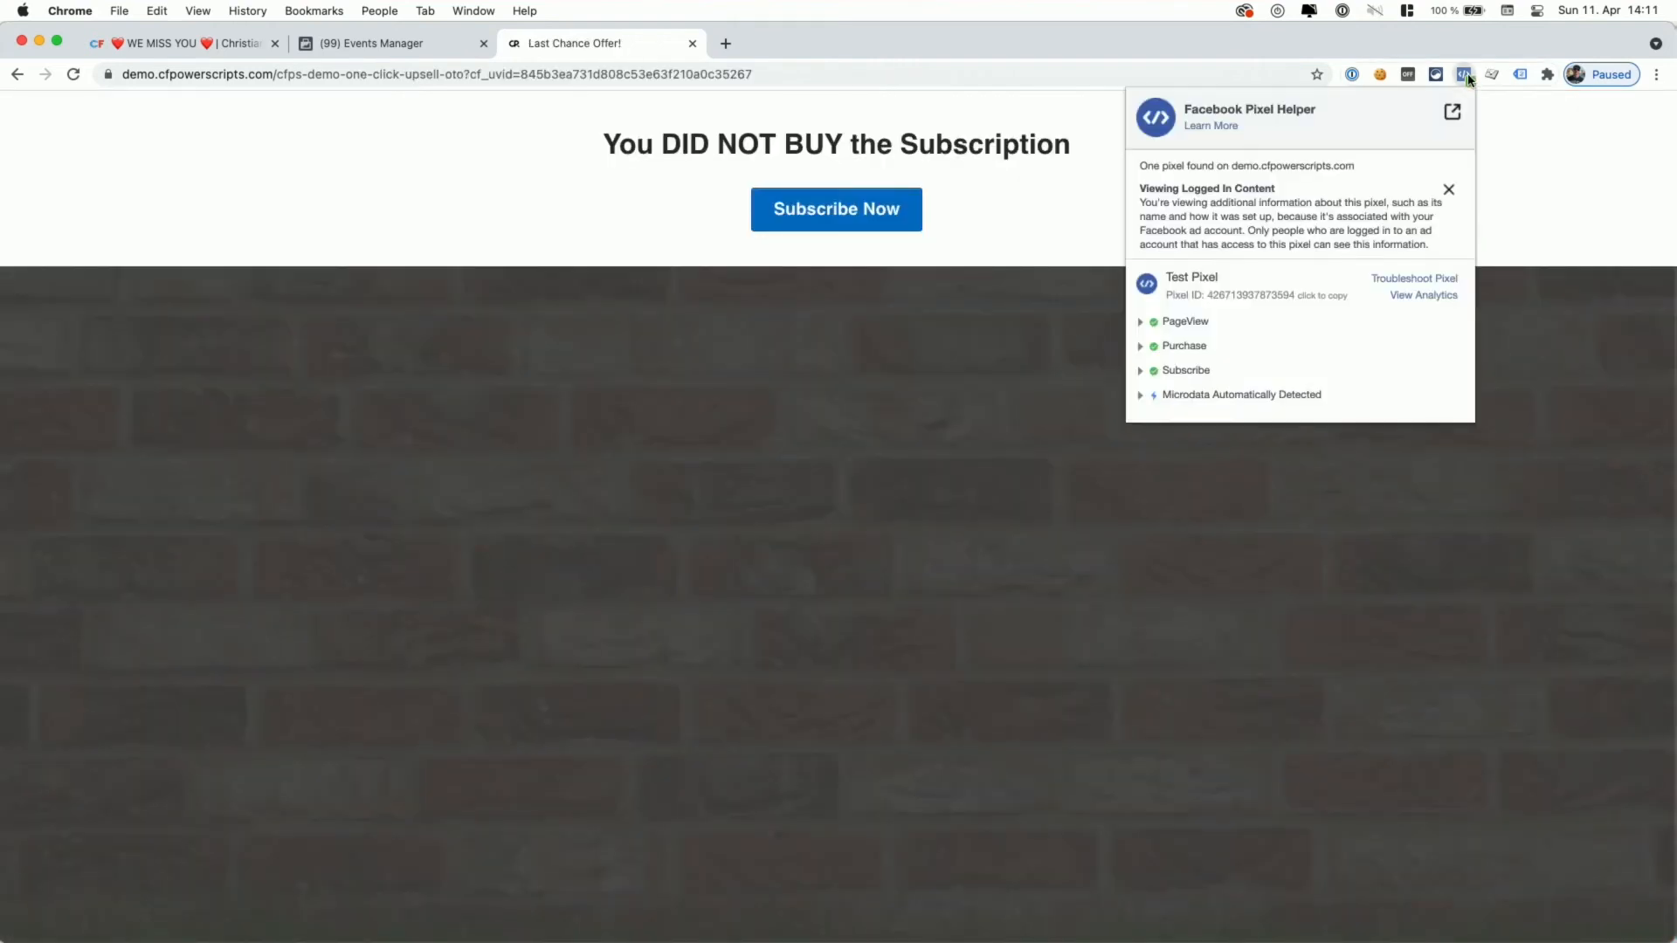
click(1140, 372)
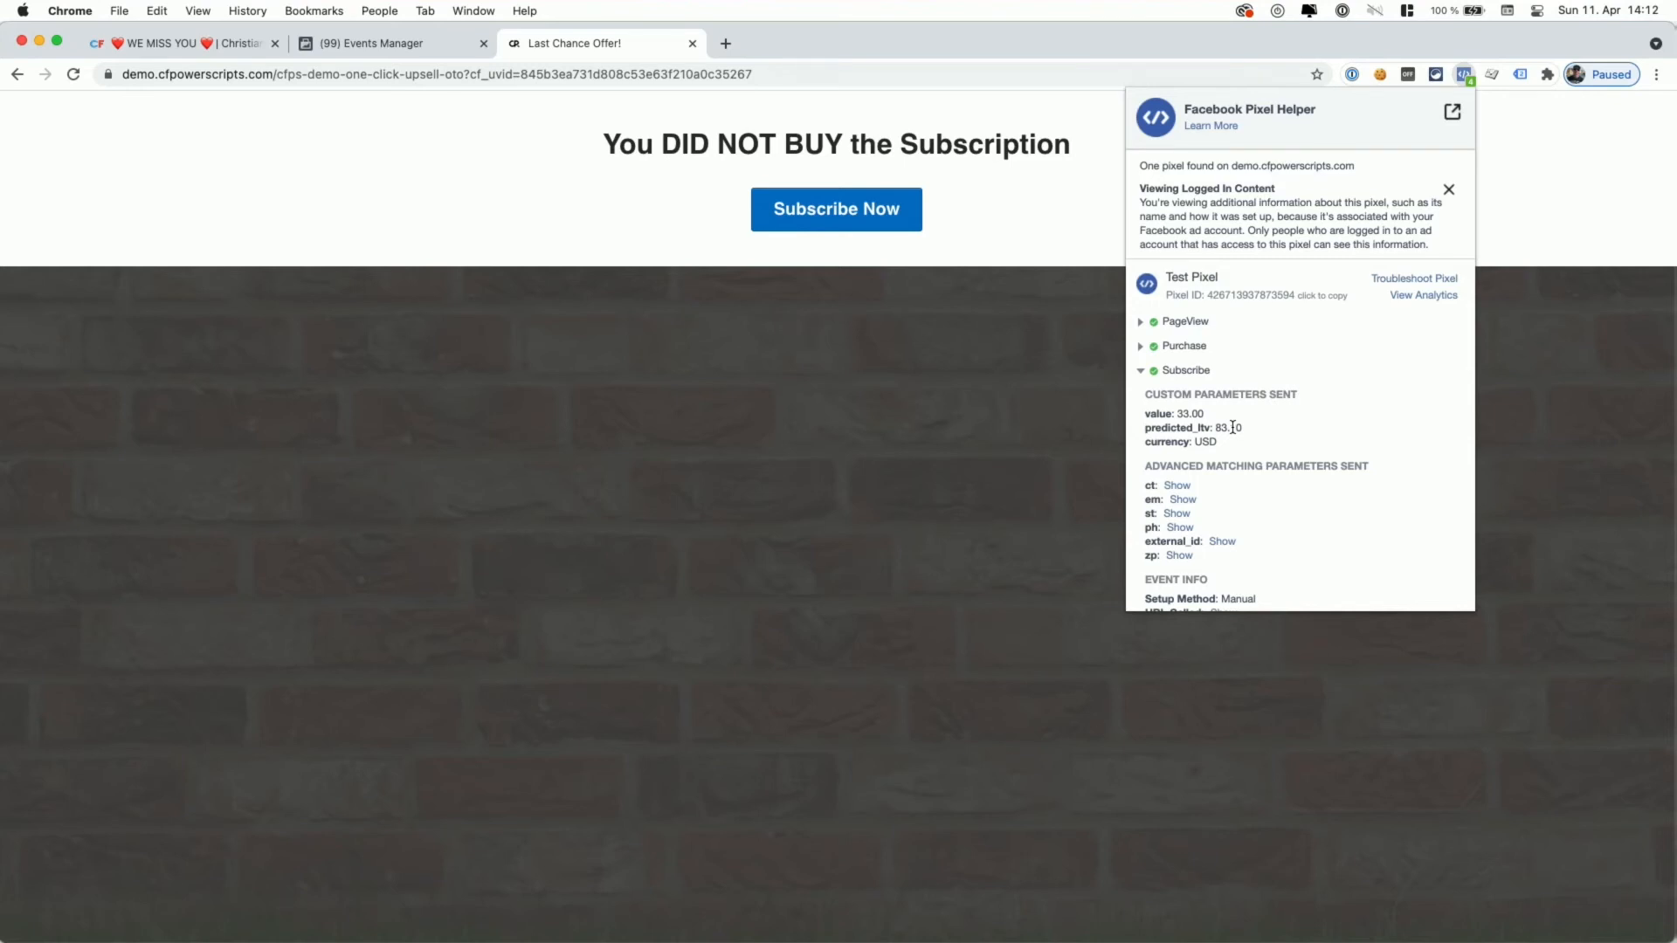
click(1141, 349)
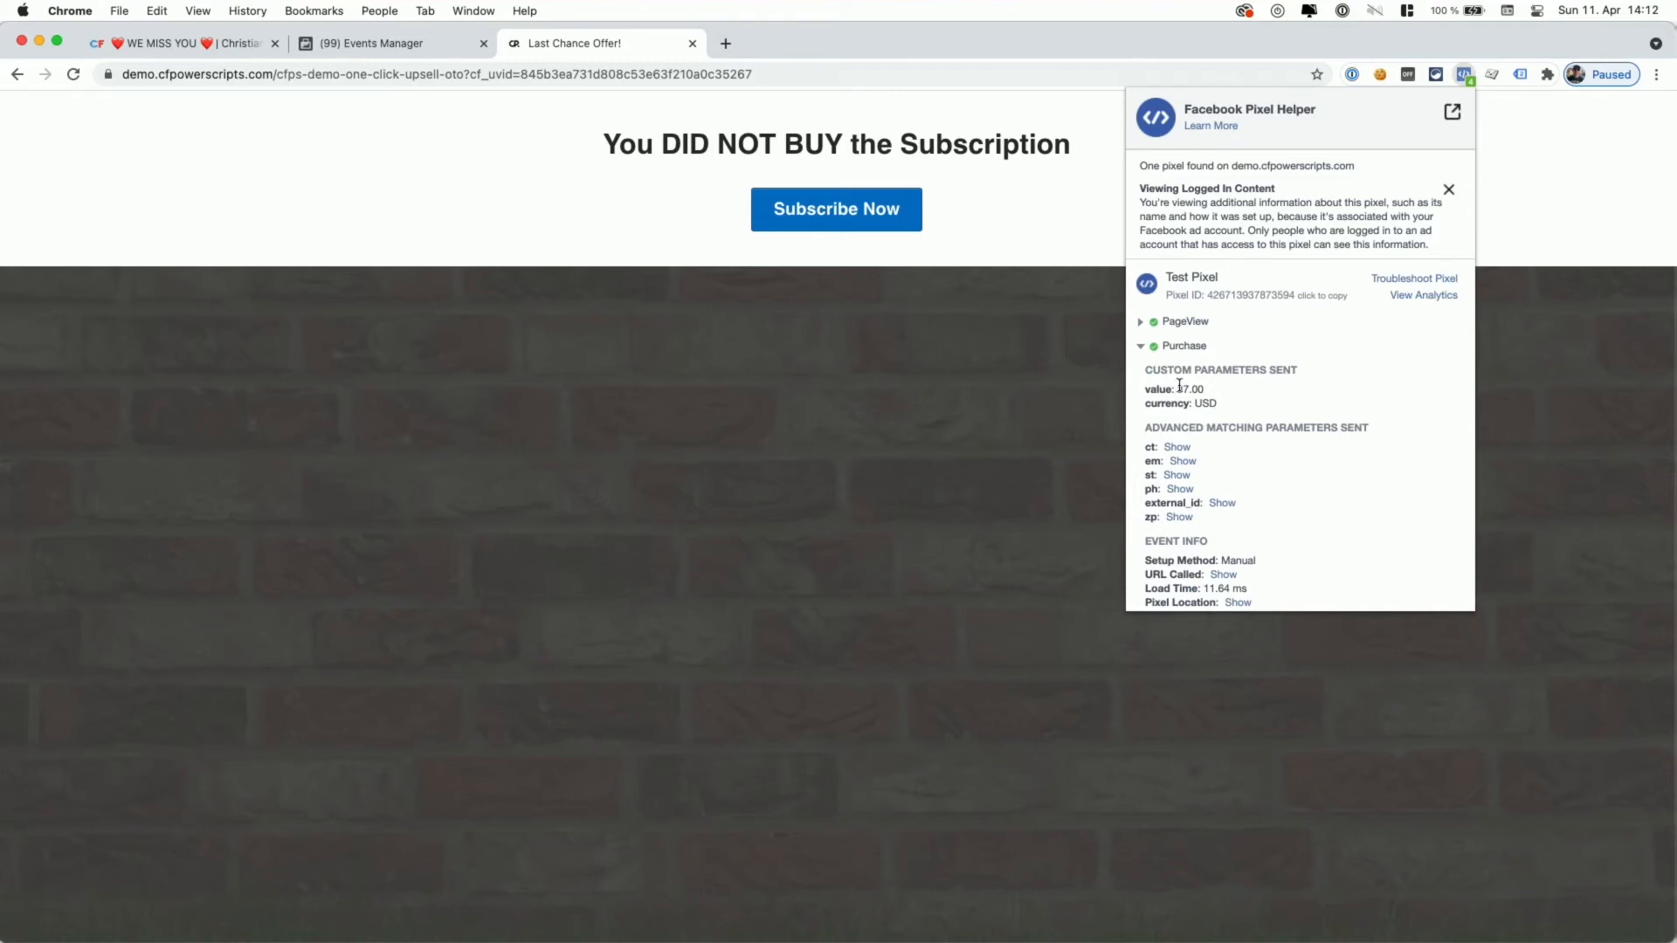
click(405, 54)
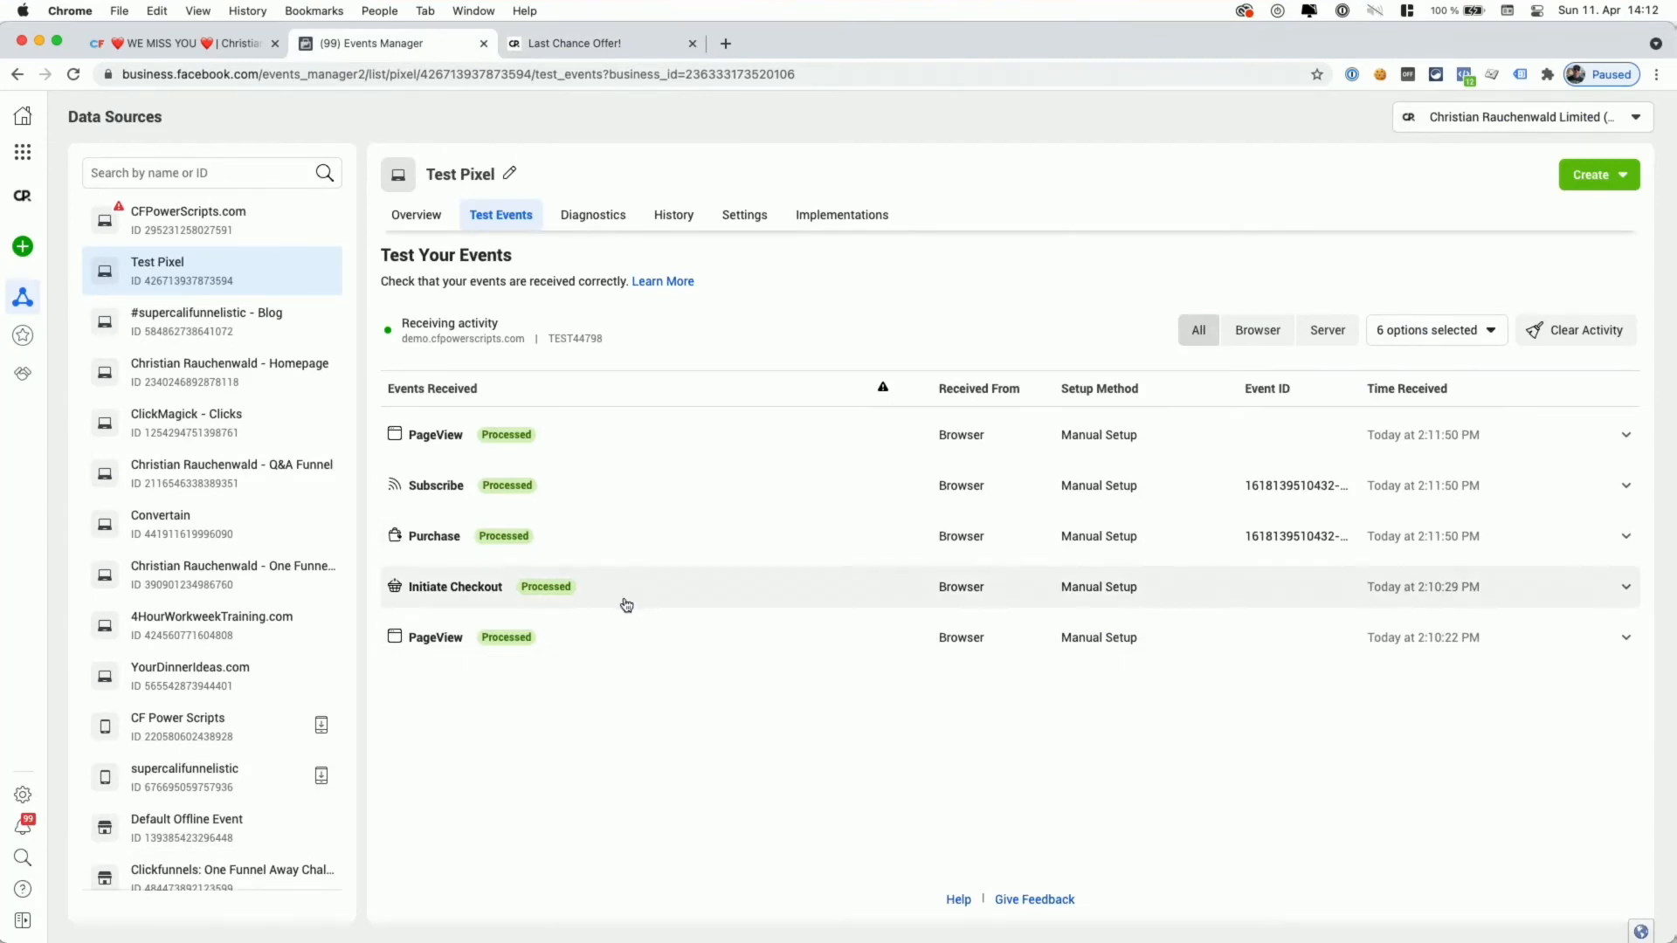
- Expand the Initiate Checkout, Purchase, Subscribe and PageView test events to view their value and predicted_ltv details
click(626, 603)
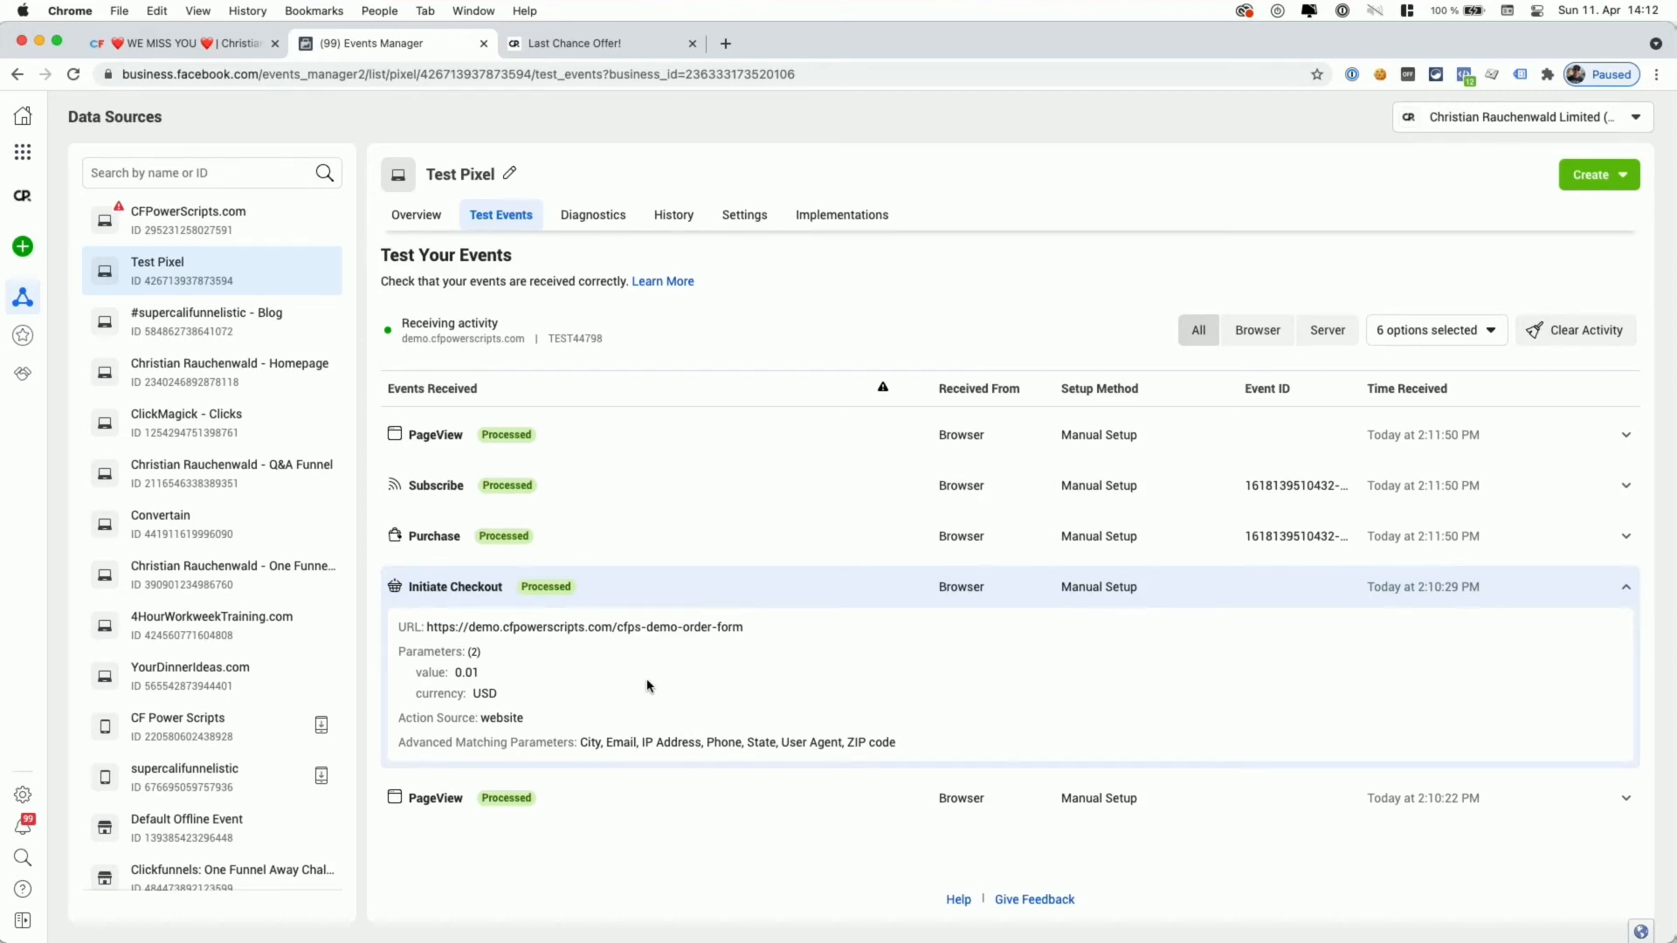
click(577, 545)
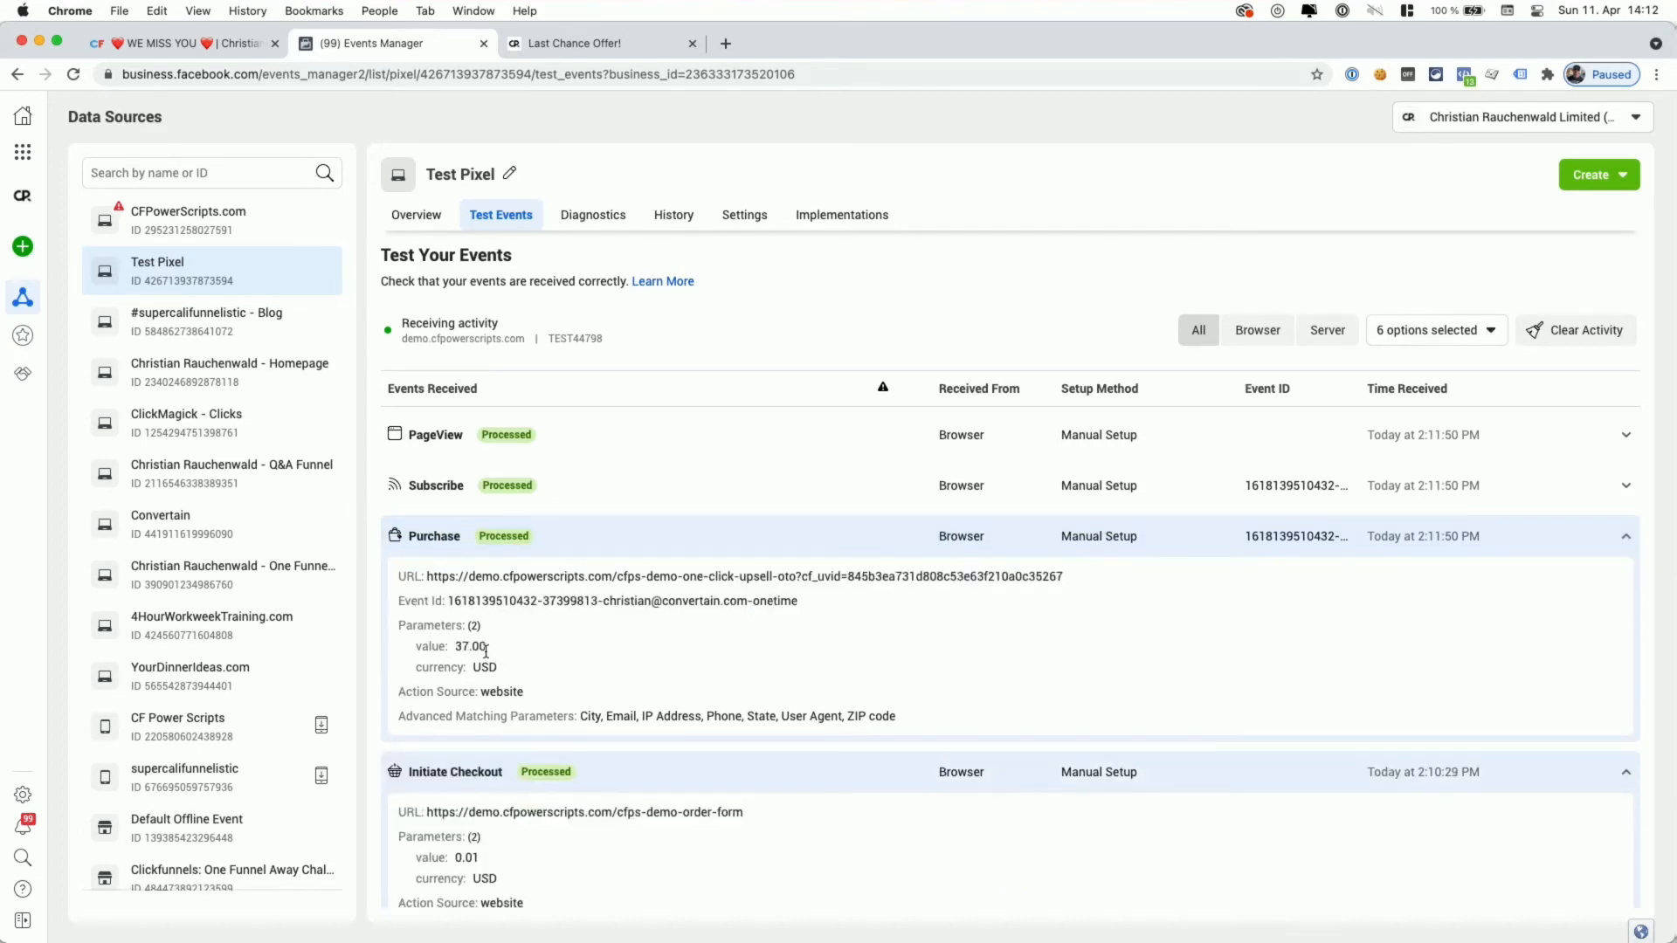
click(566, 497)
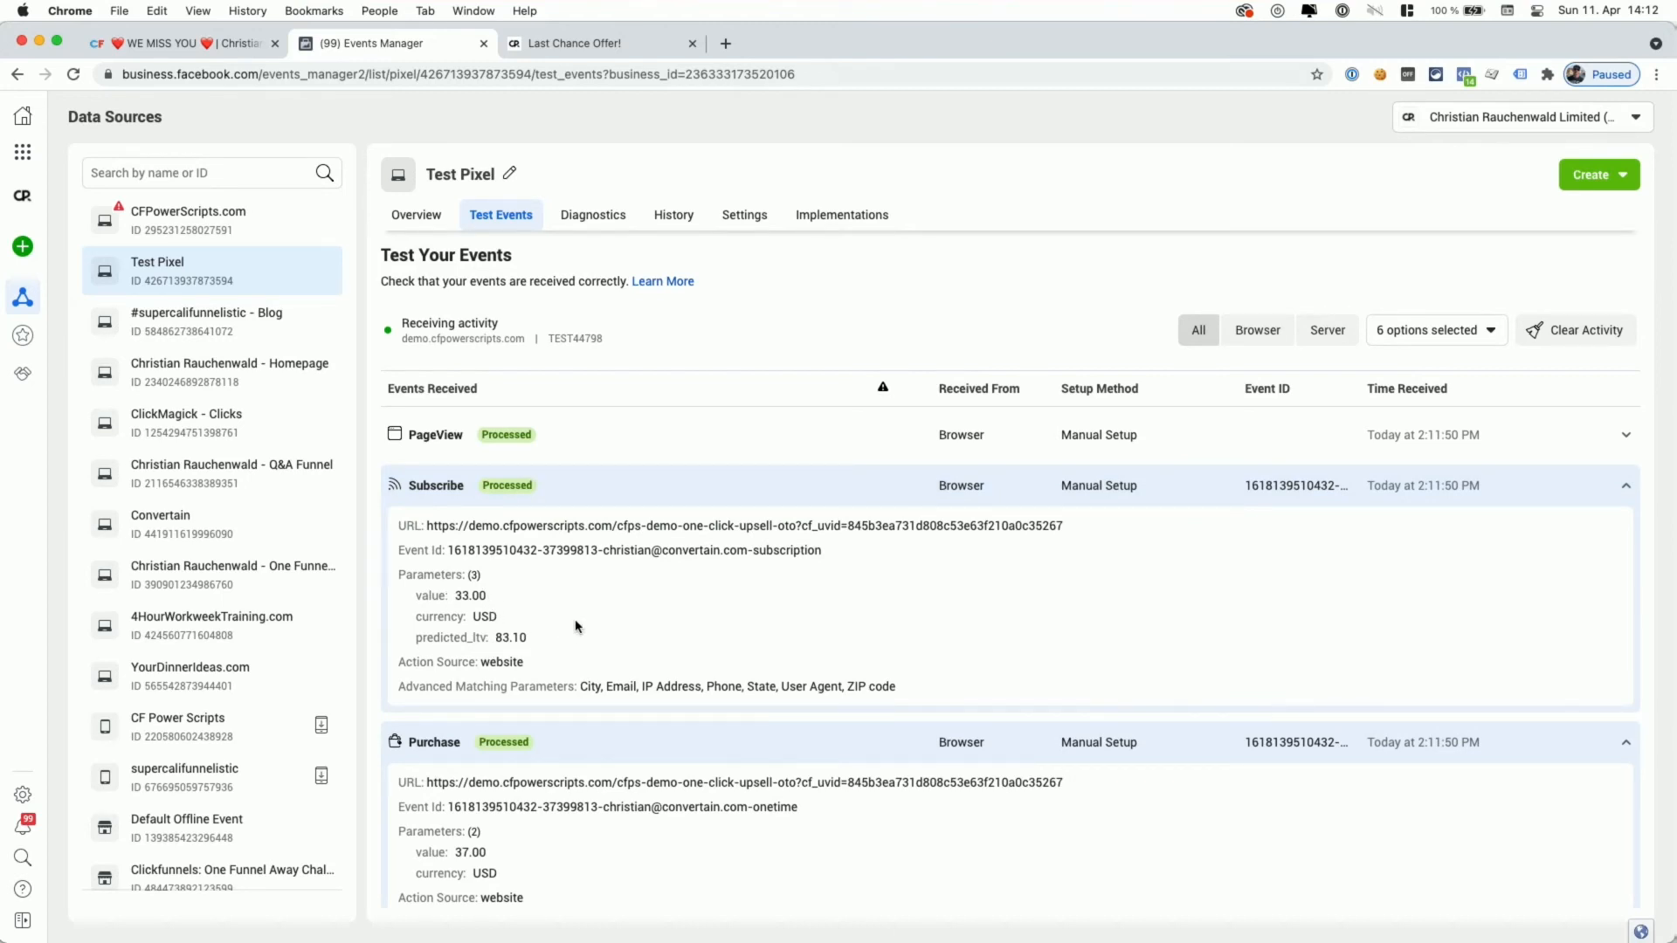
click(619, 446)
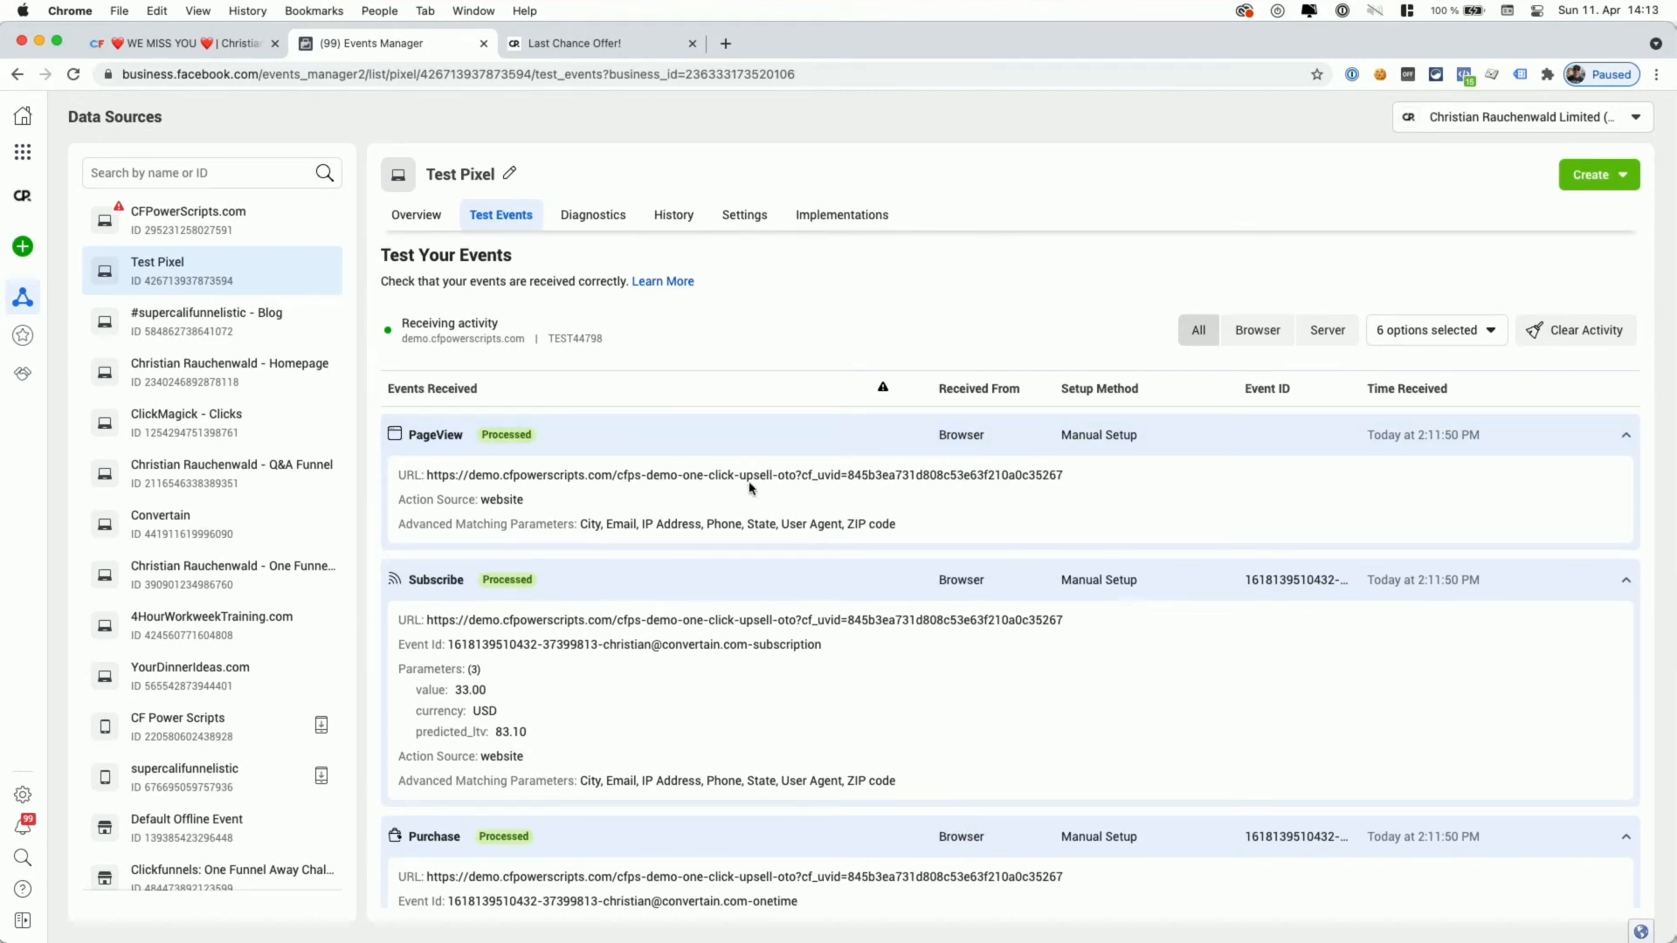
- Accept the Last Chance Offer subscription and confirm Subscribe fires with value 7.00 and predicted_ltv 20.30
click(580, 48)
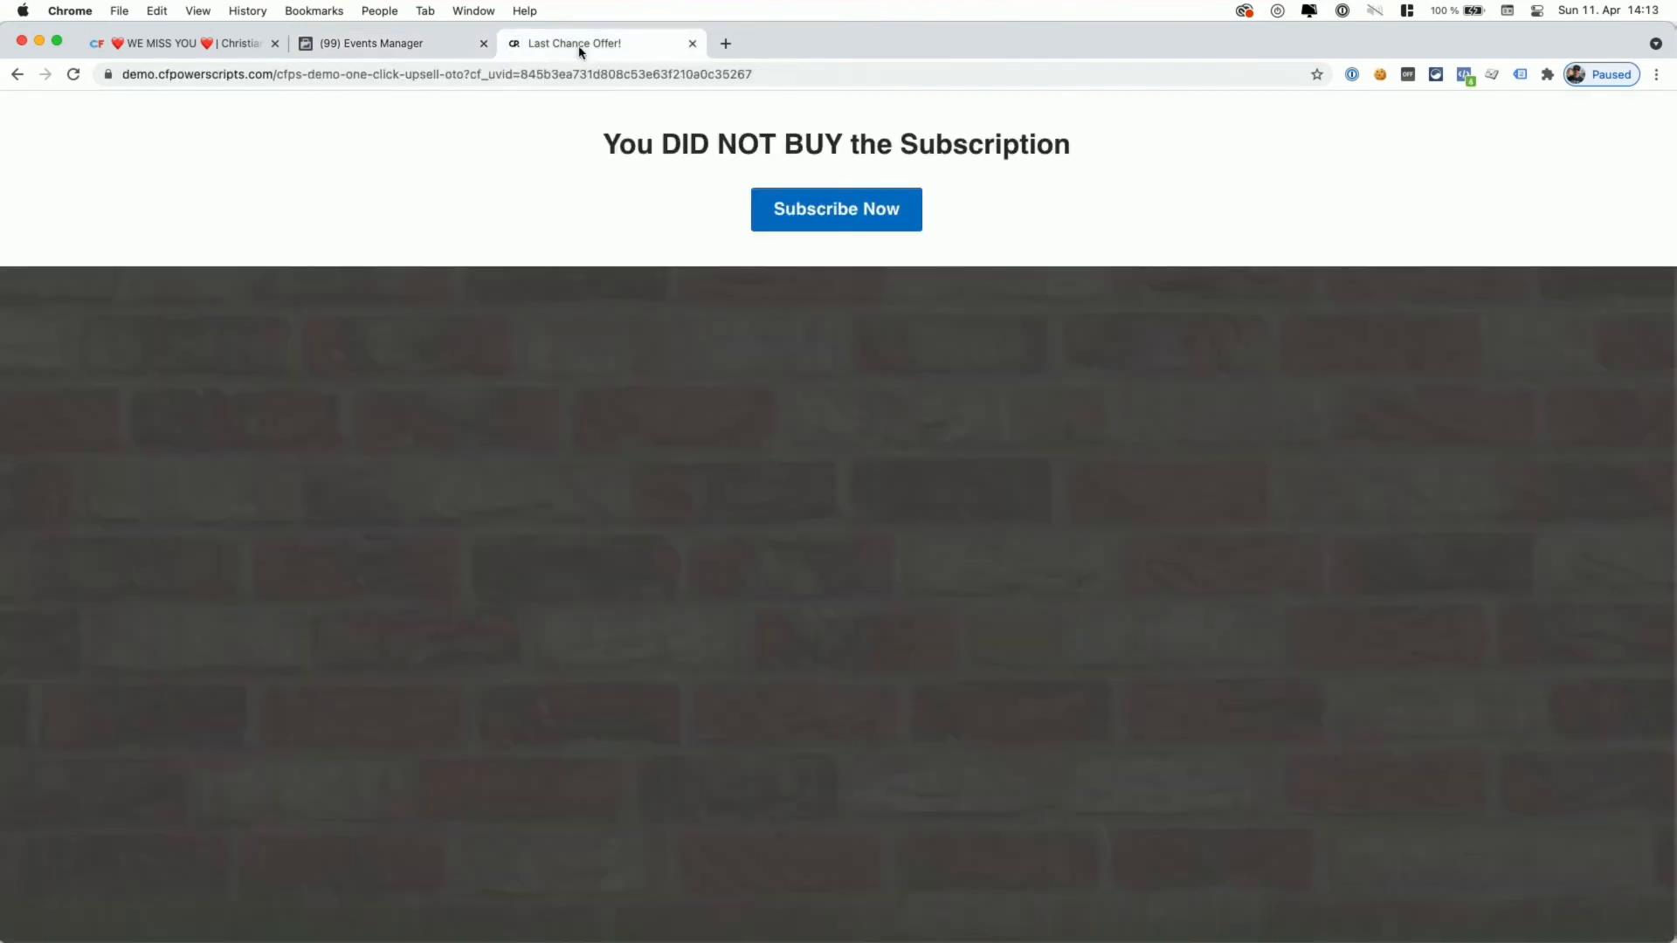
click(830, 220)
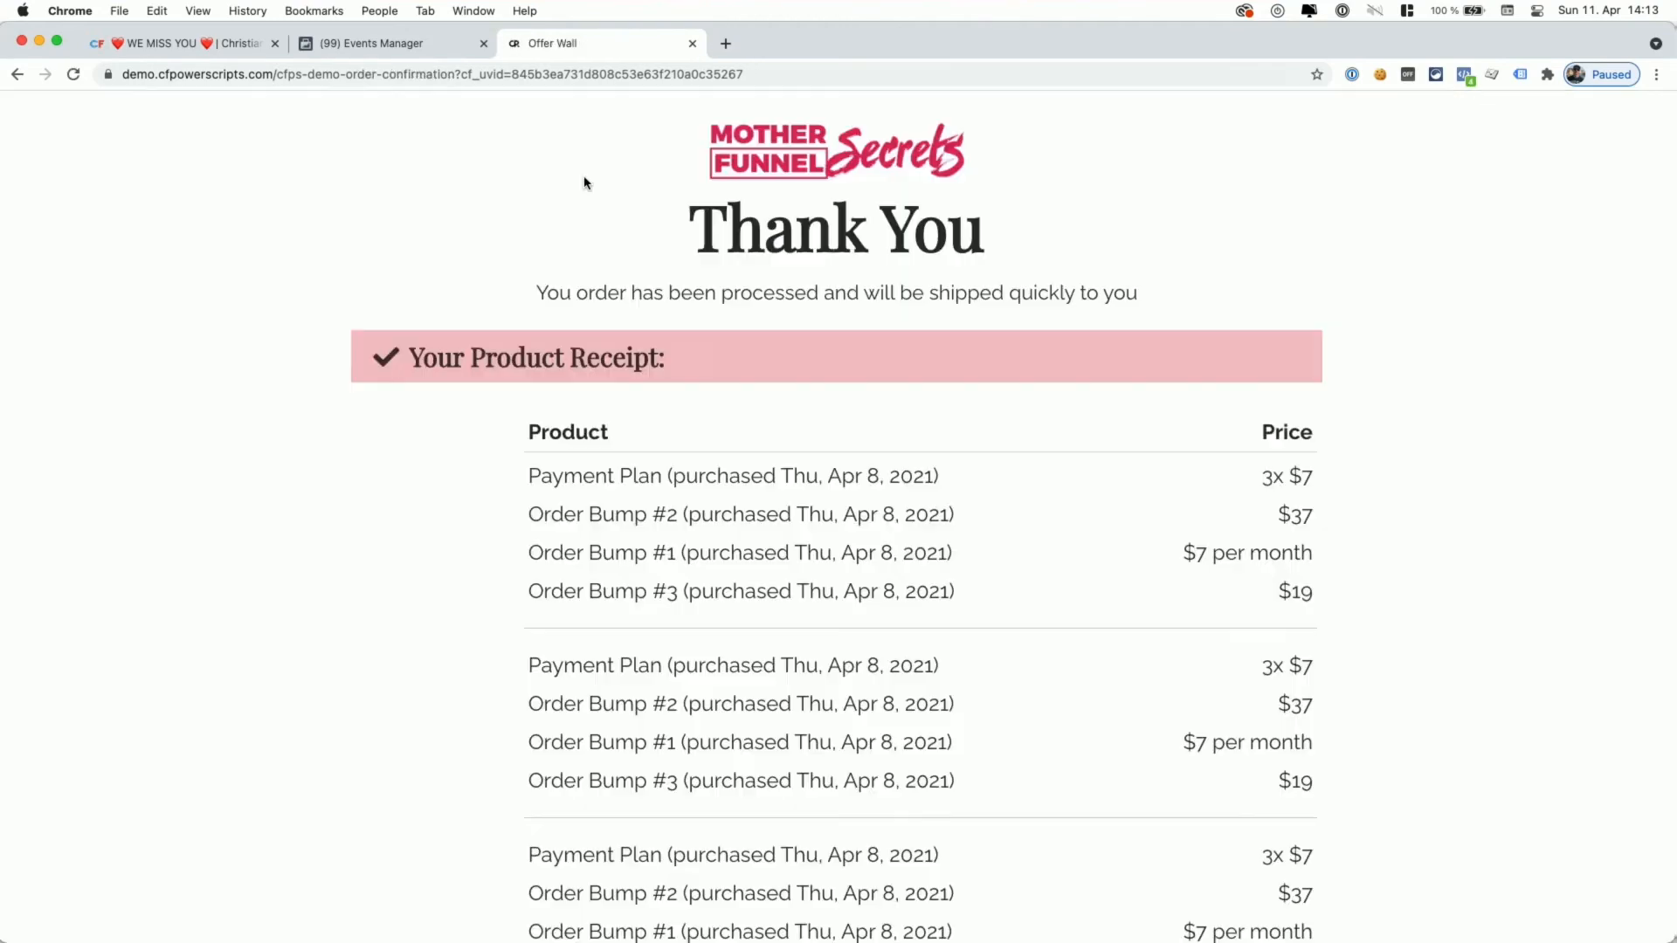
click(1464, 74)
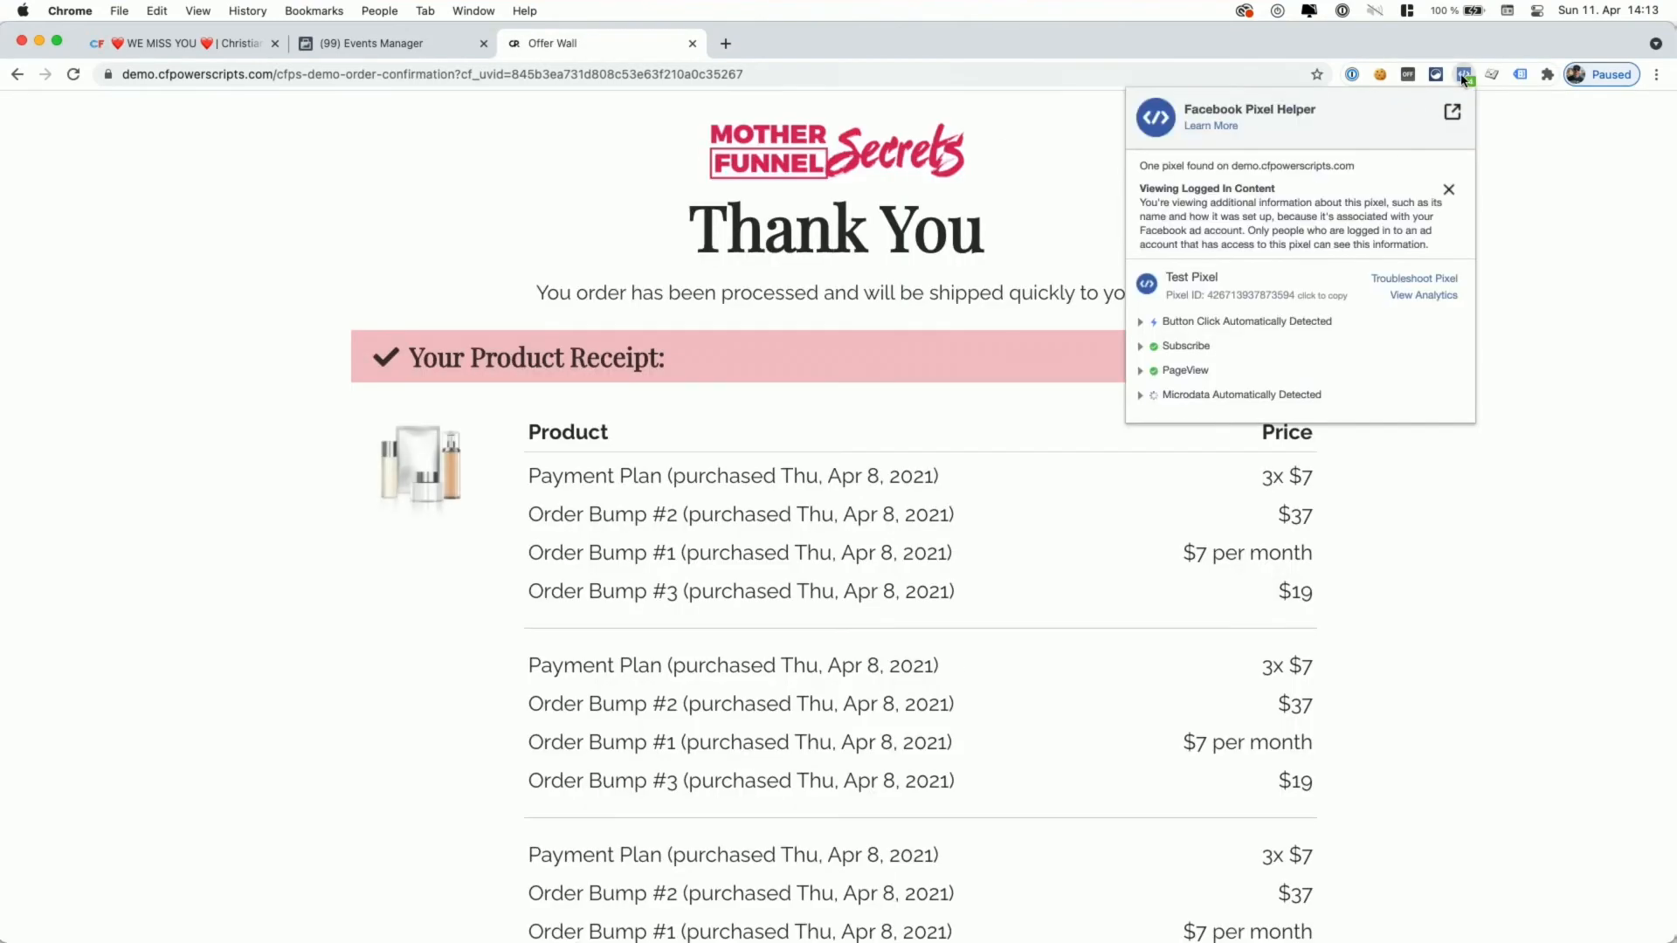
click(1185, 348)
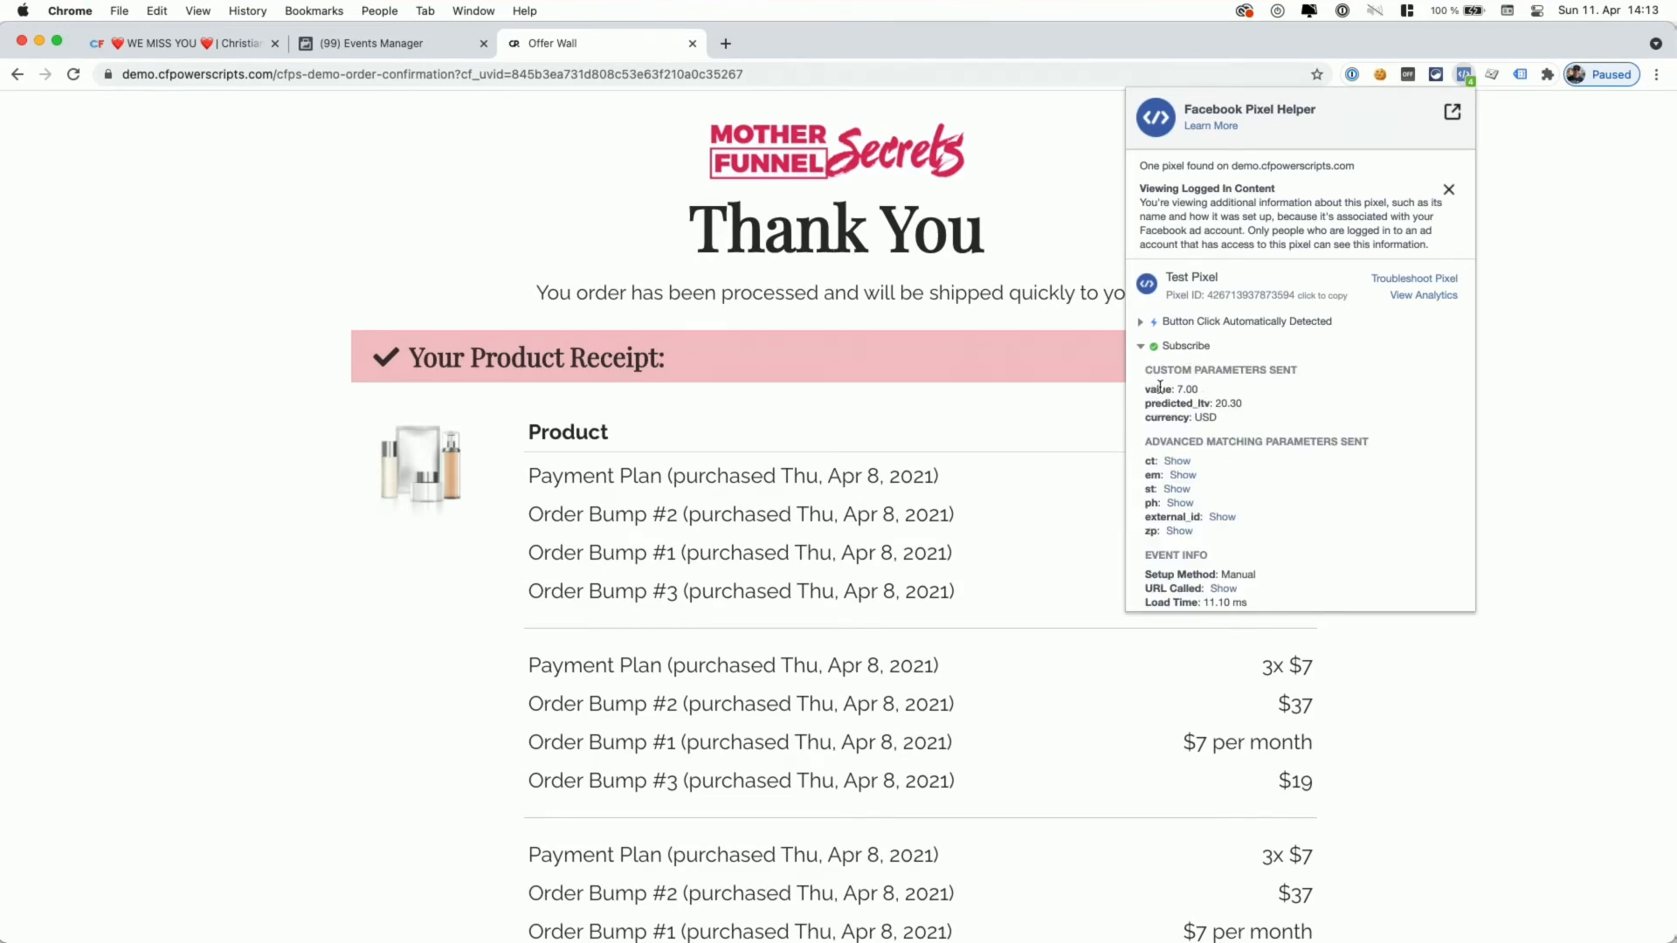
click(406, 42)
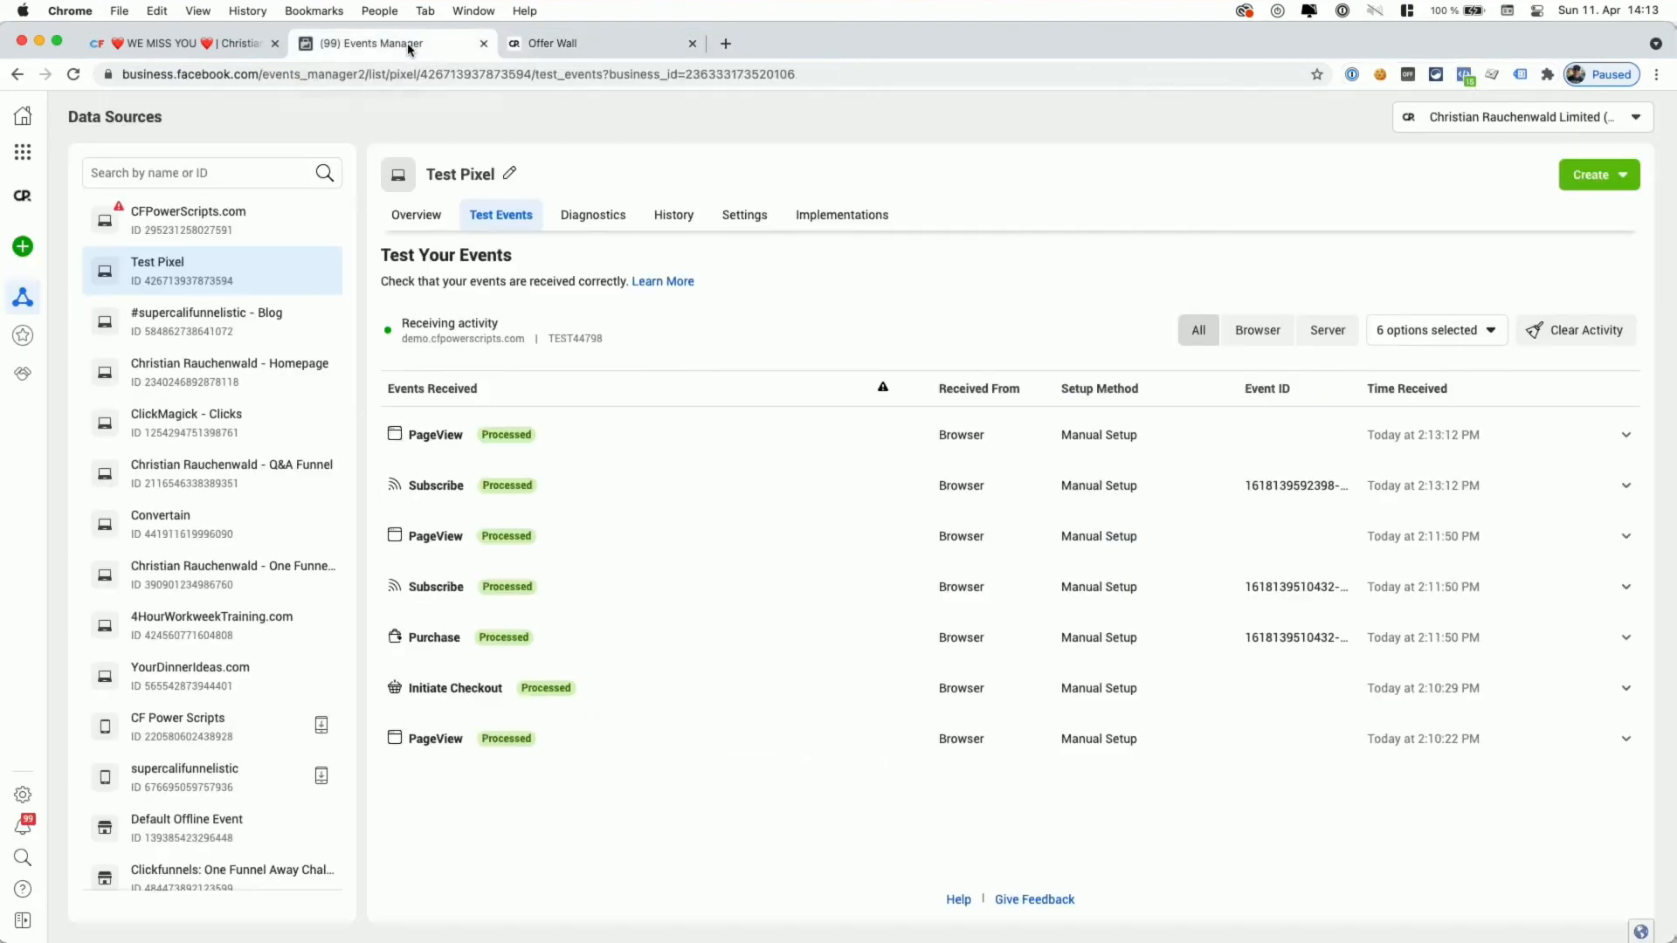
- Expand the newest Subscribe and PageView events, highlighting the predicted_ltv value 20.30
click(536, 496)
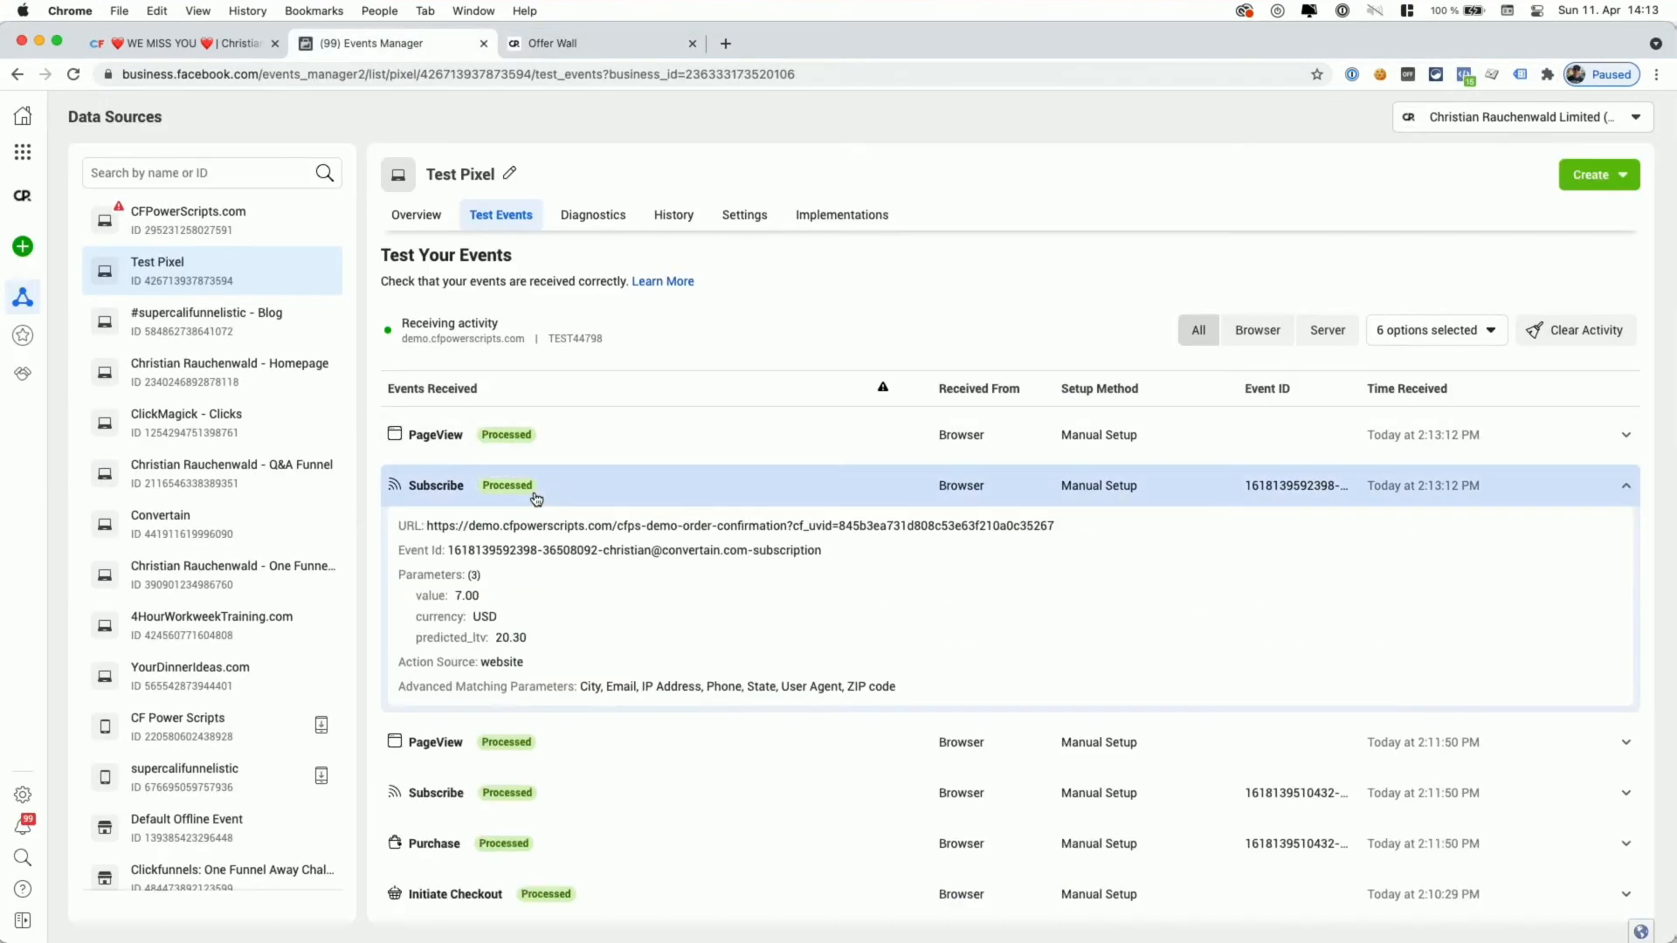
double_click(503, 637)
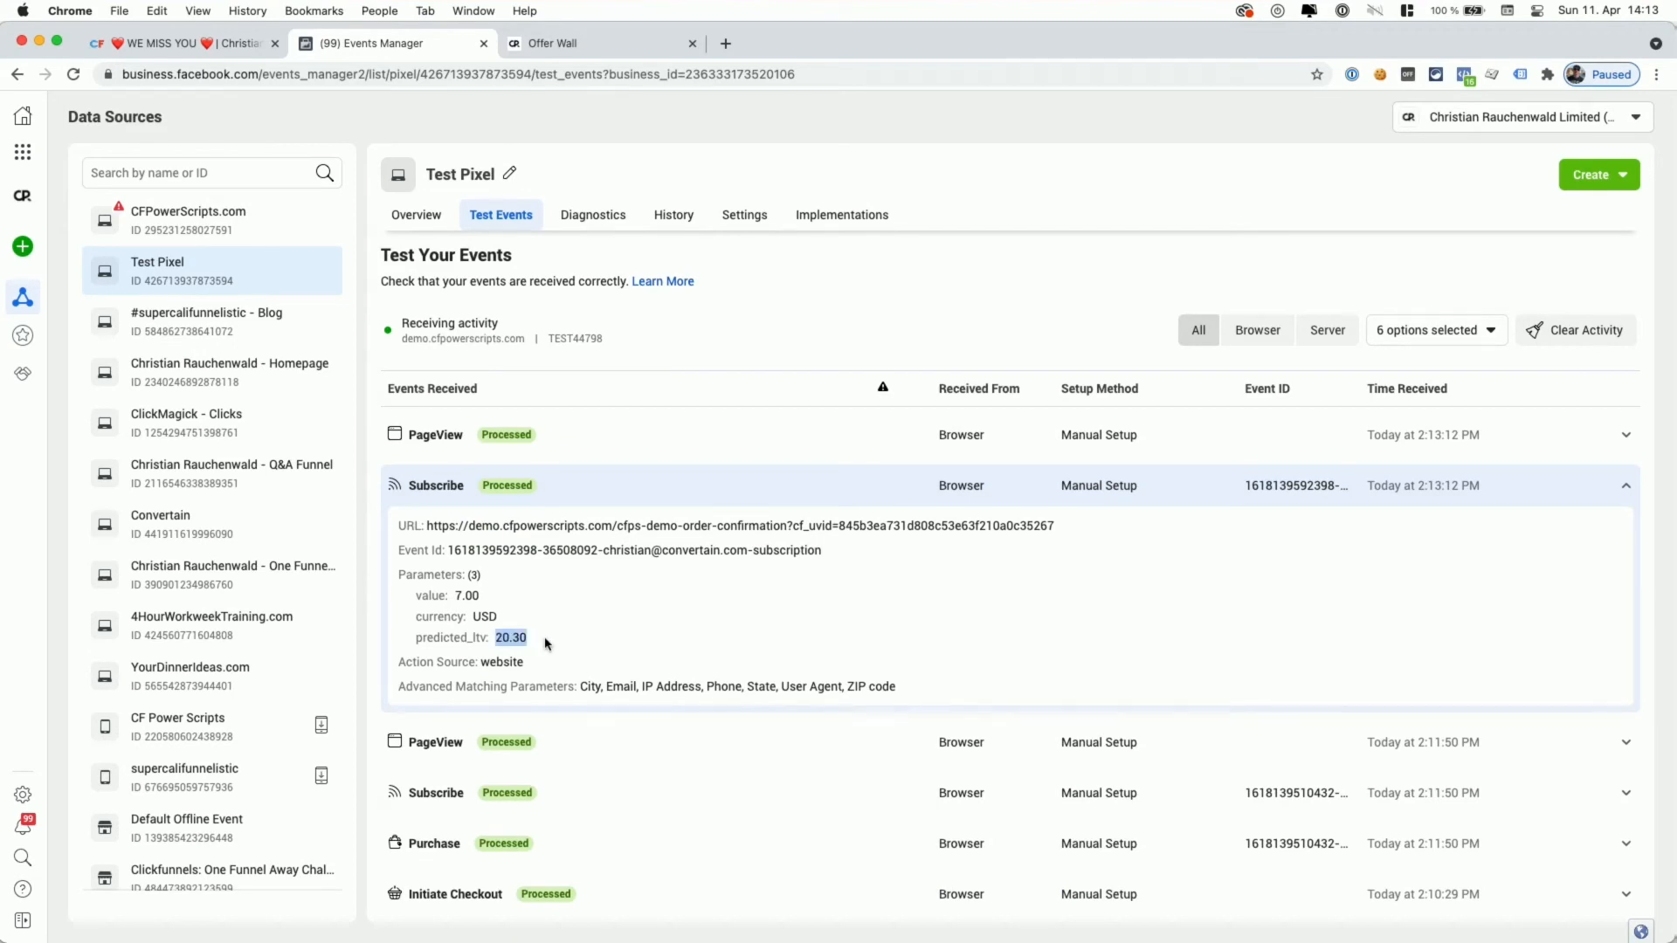
click(499, 434)
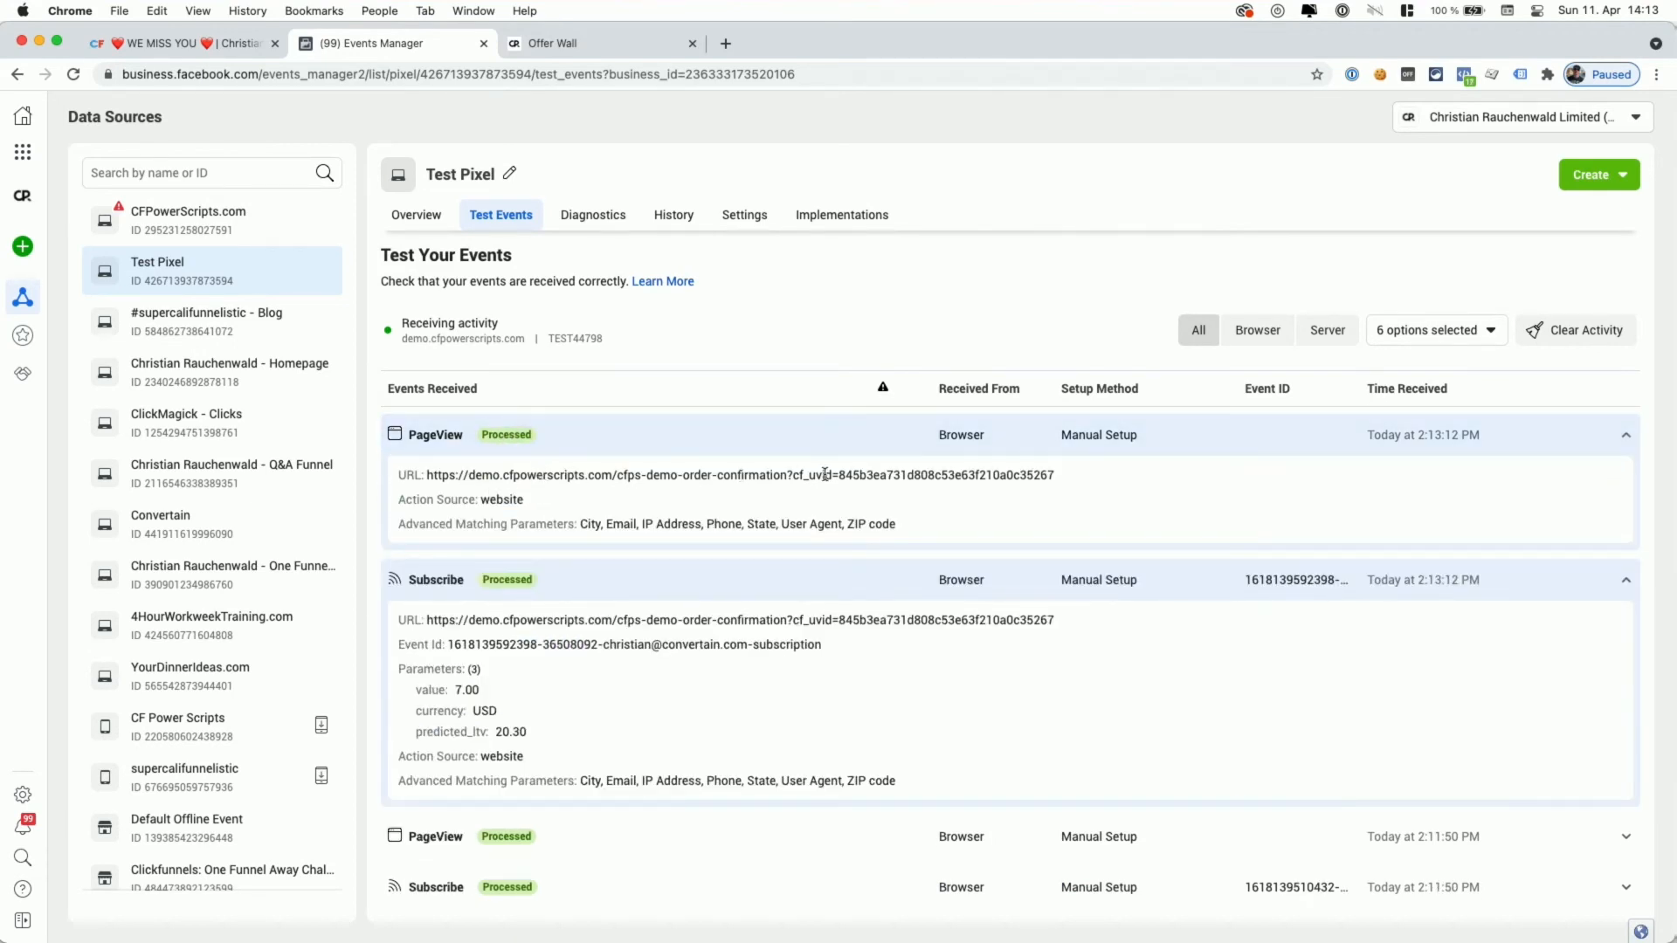
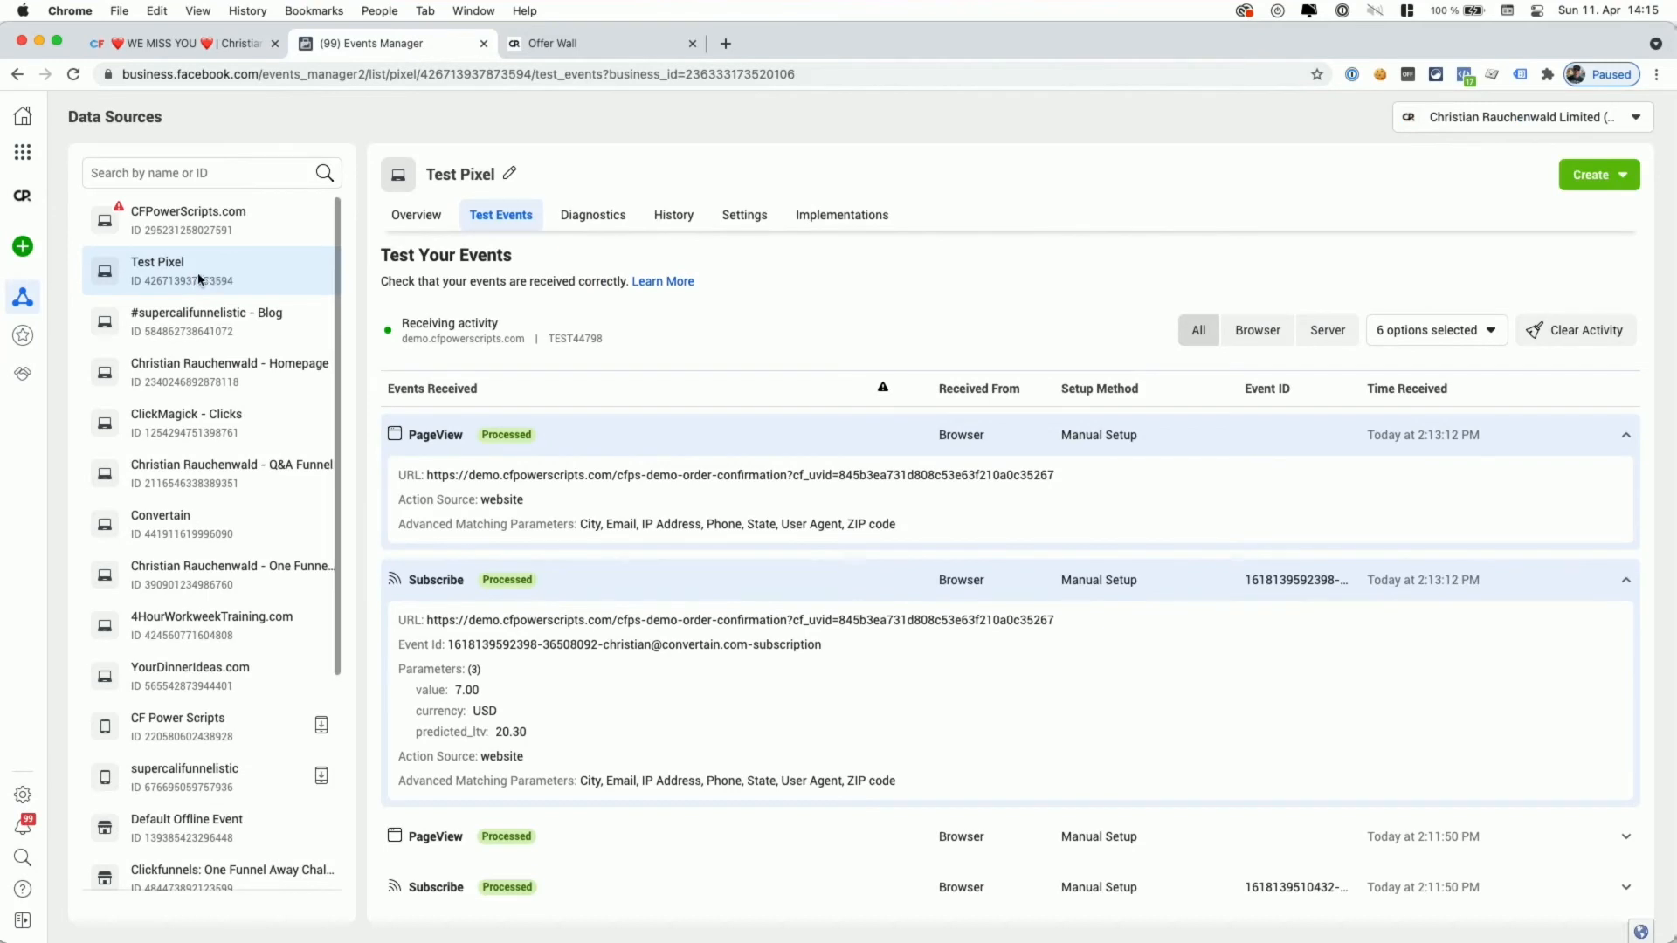
- Show the Test Pixel's Overview, listing PageView, Lead, Subscribe and Purchase event totals
click(407, 218)
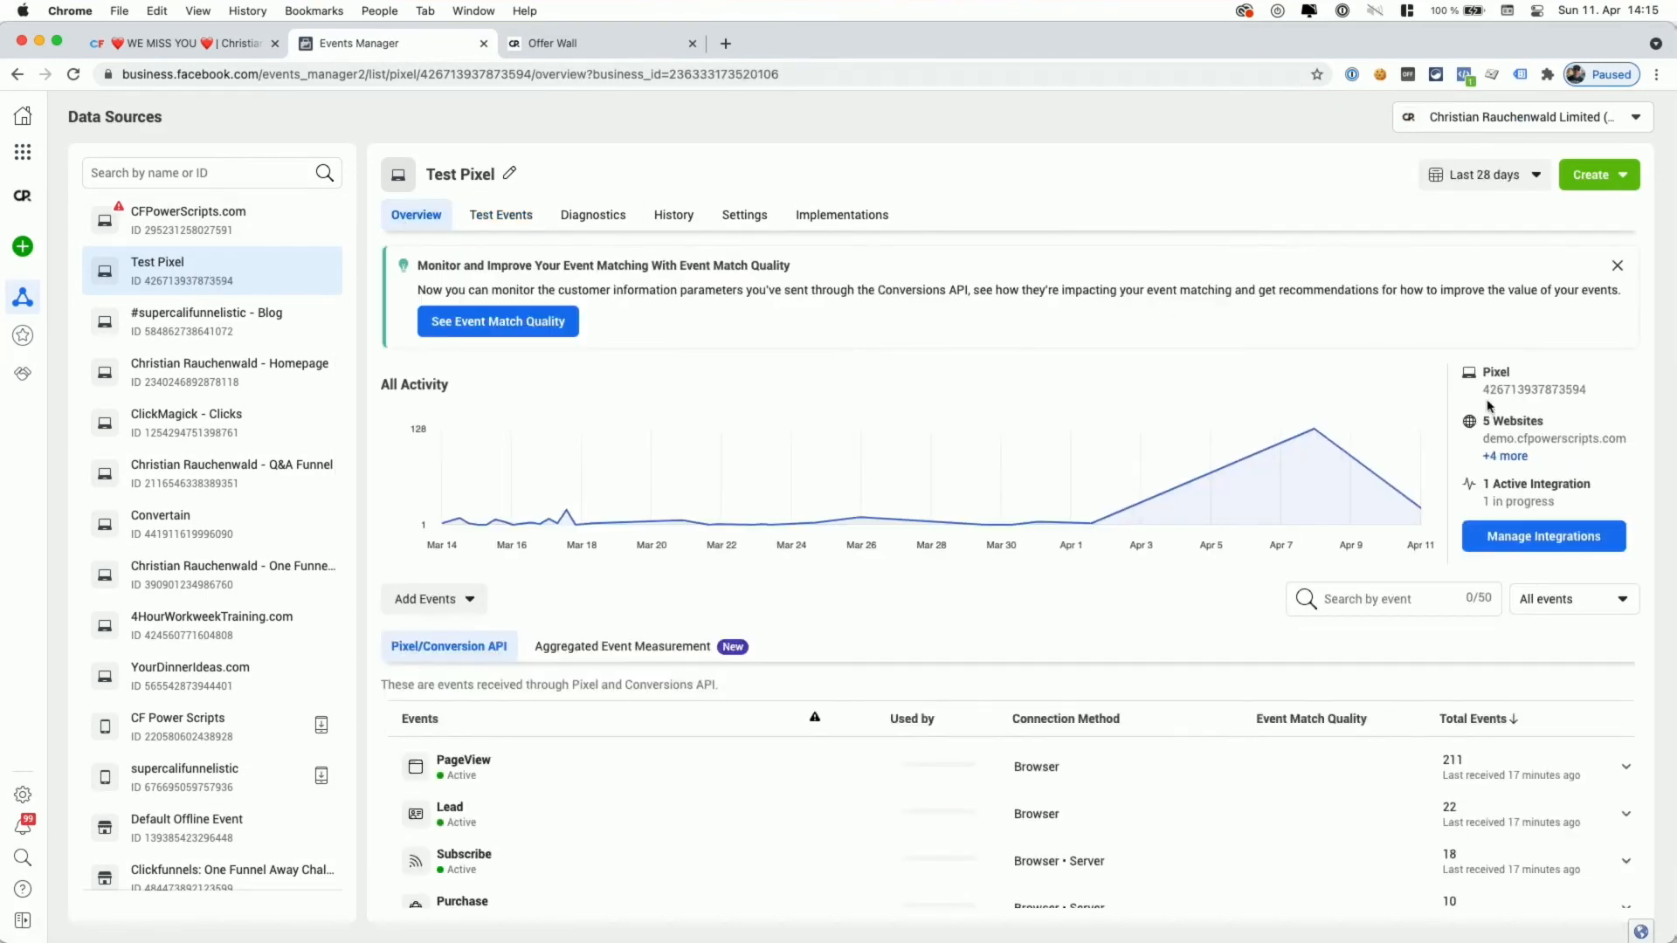
- Paste the Test Pixel's ID into the Facebook Pixel ID field, deleting the duplicate copies
click(193, 44)
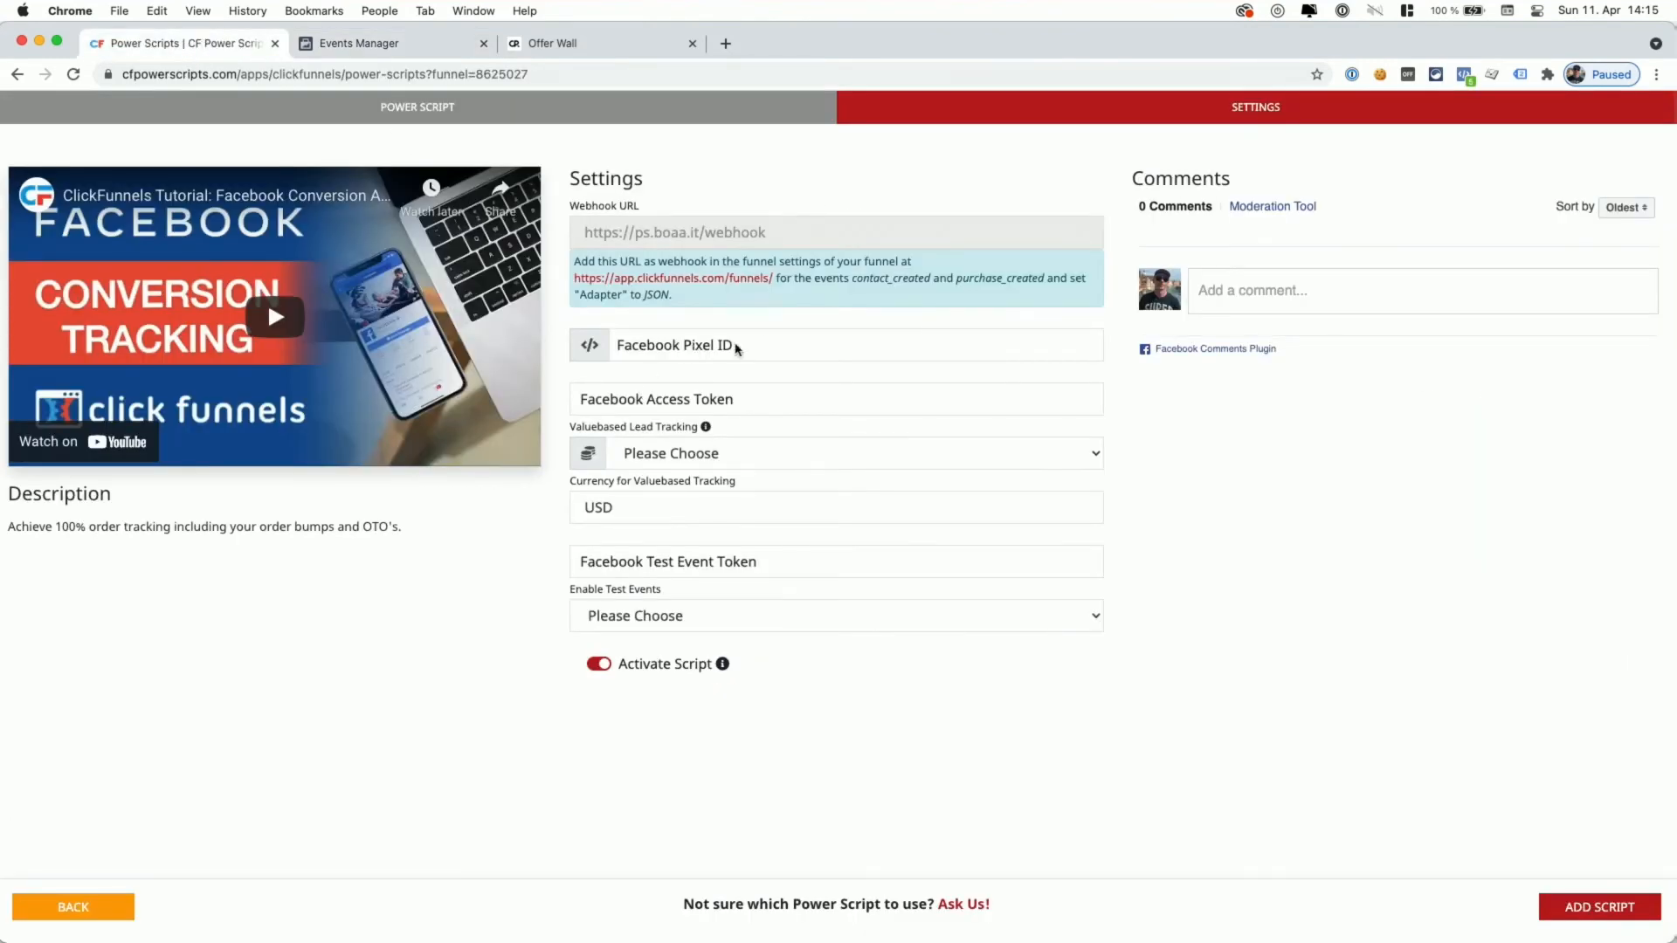
click(763, 344)
key(super+v)
click(772, 385)
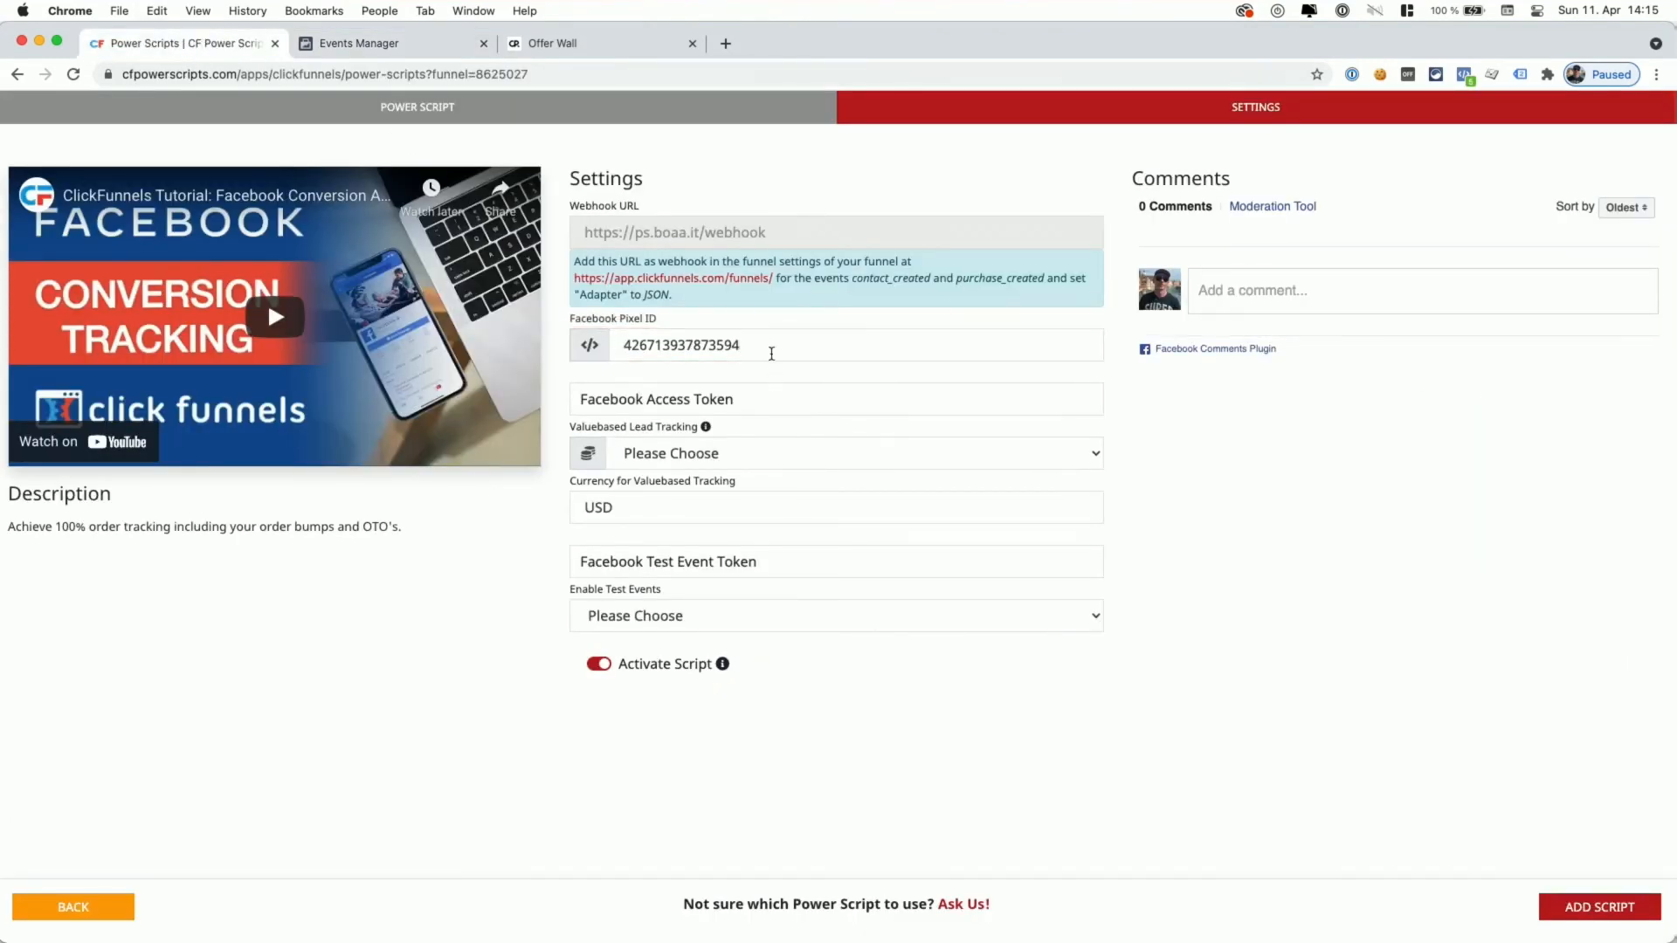
click(772, 349)
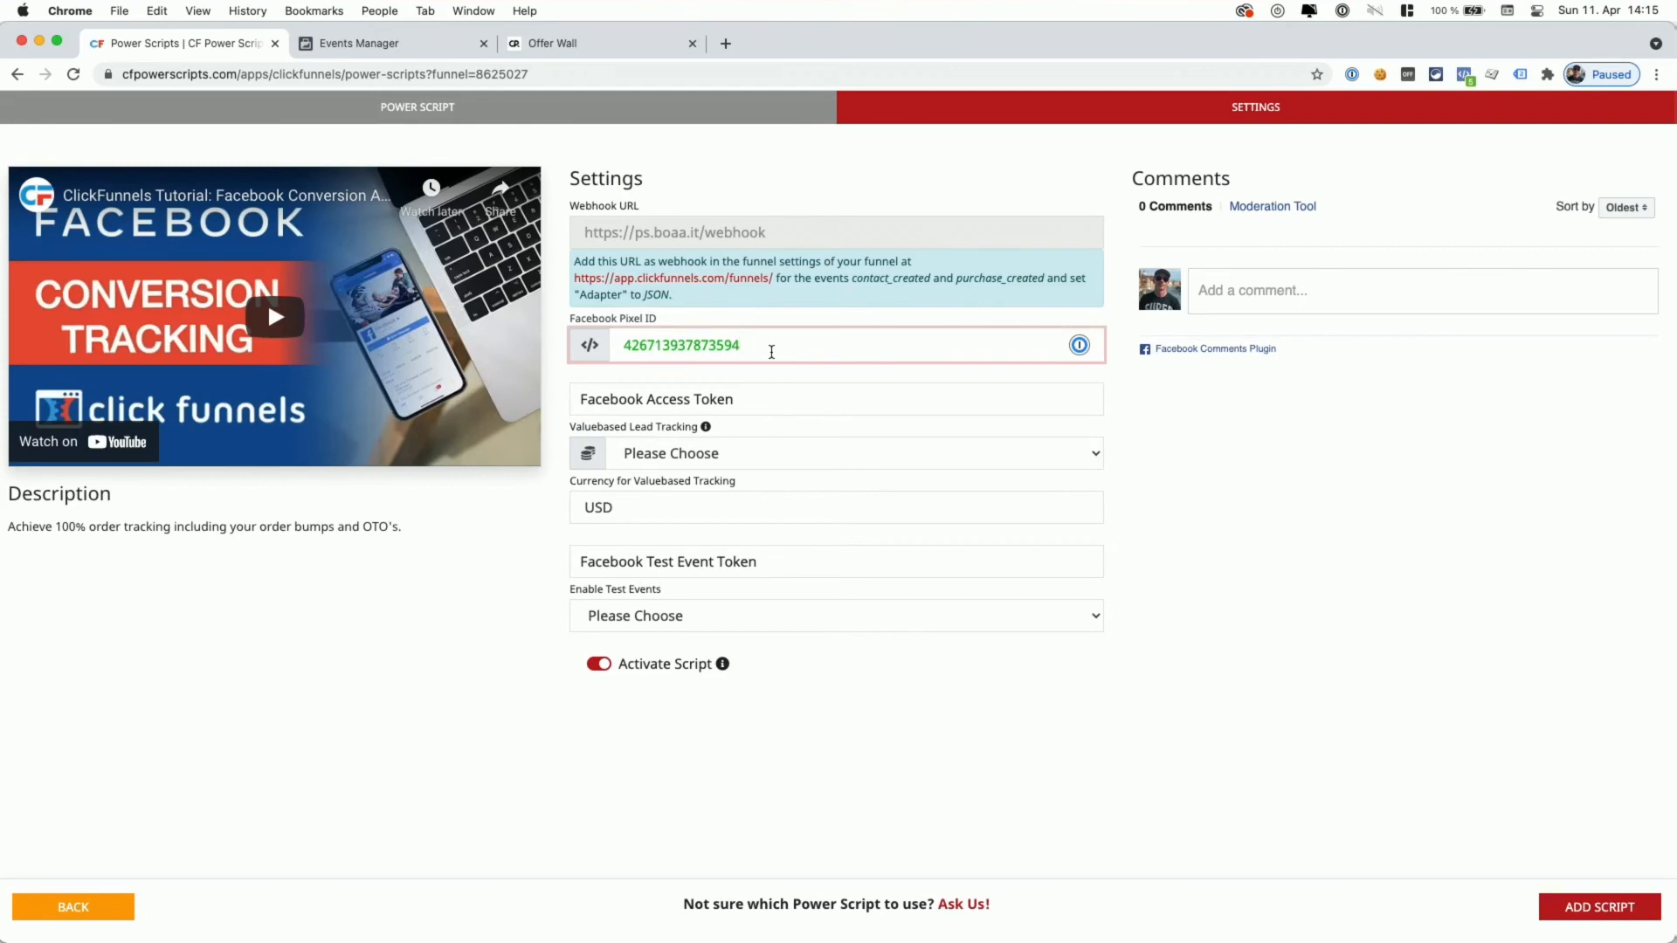
text(,)
key(super+v)
text(,)
key(super+v)
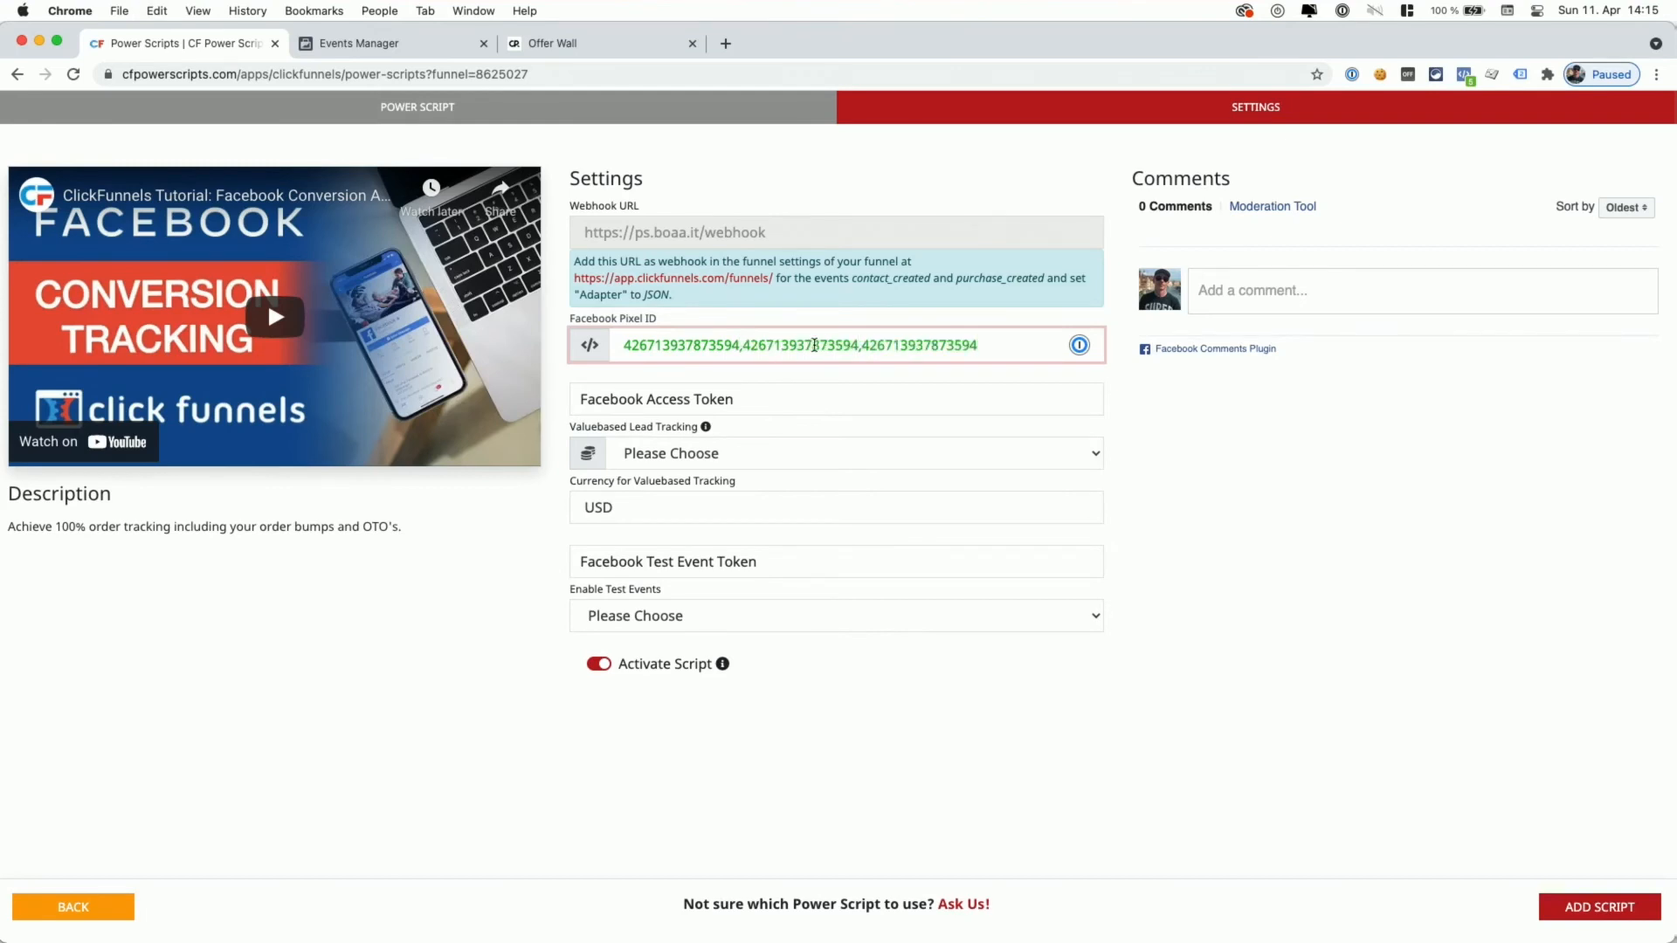
drag(740, 345, 796, 382)
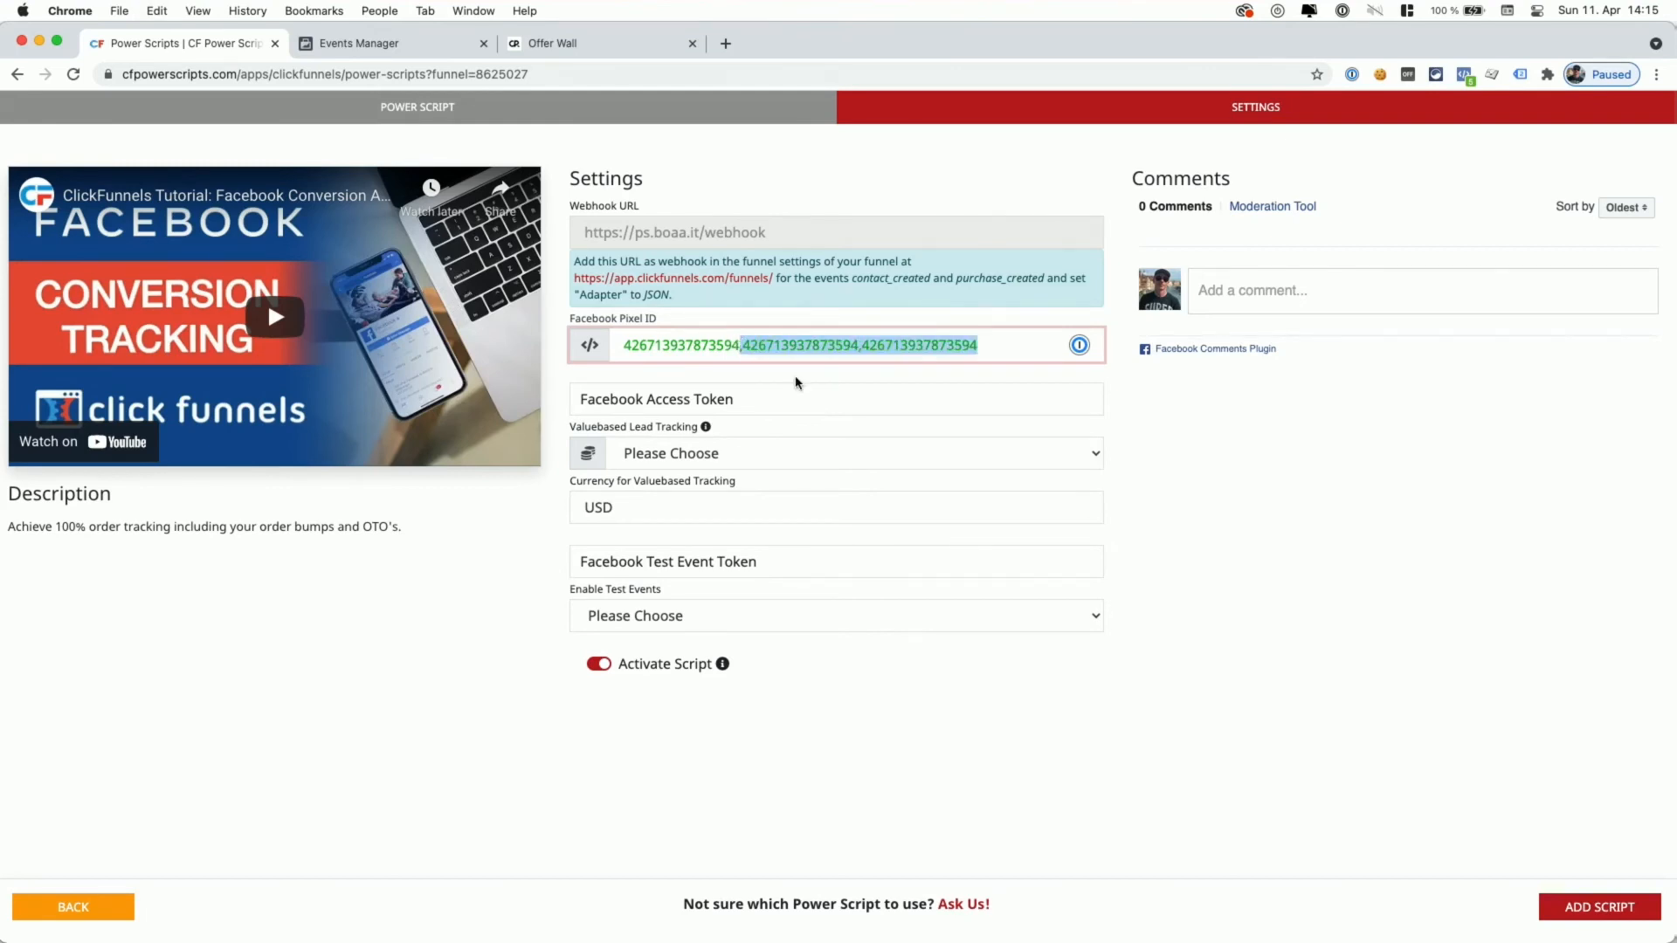
key(BackSpace)
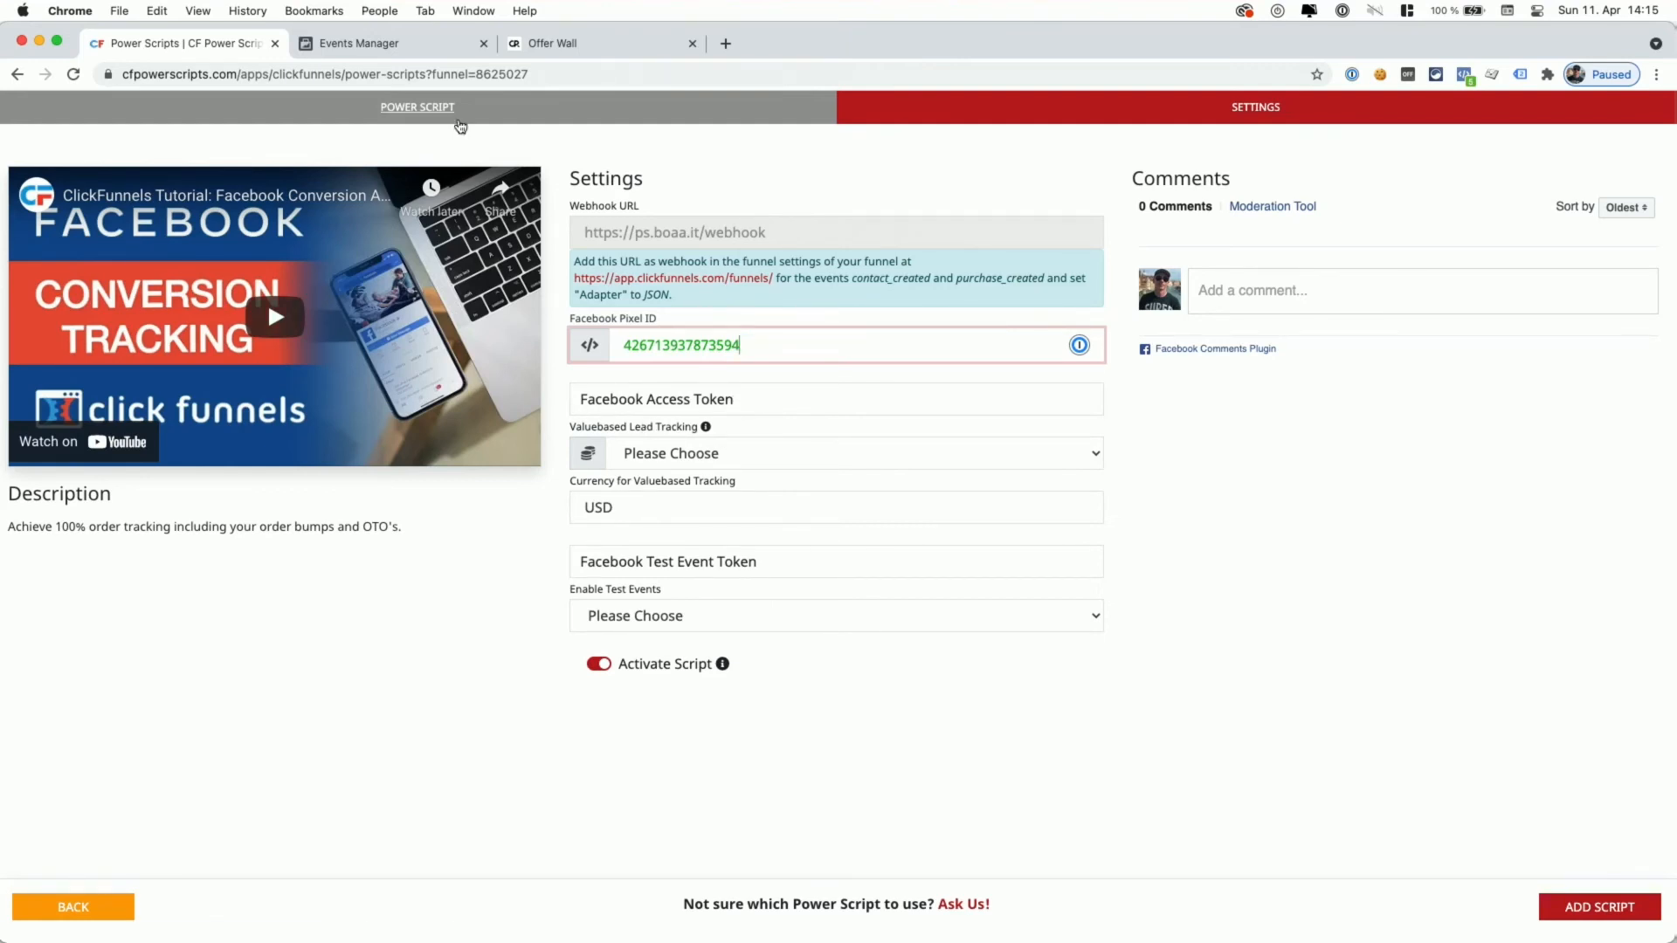
click(385, 43)
- Generate a Conversions API access token in the Test Pixel's settings and copy it
click(747, 215)
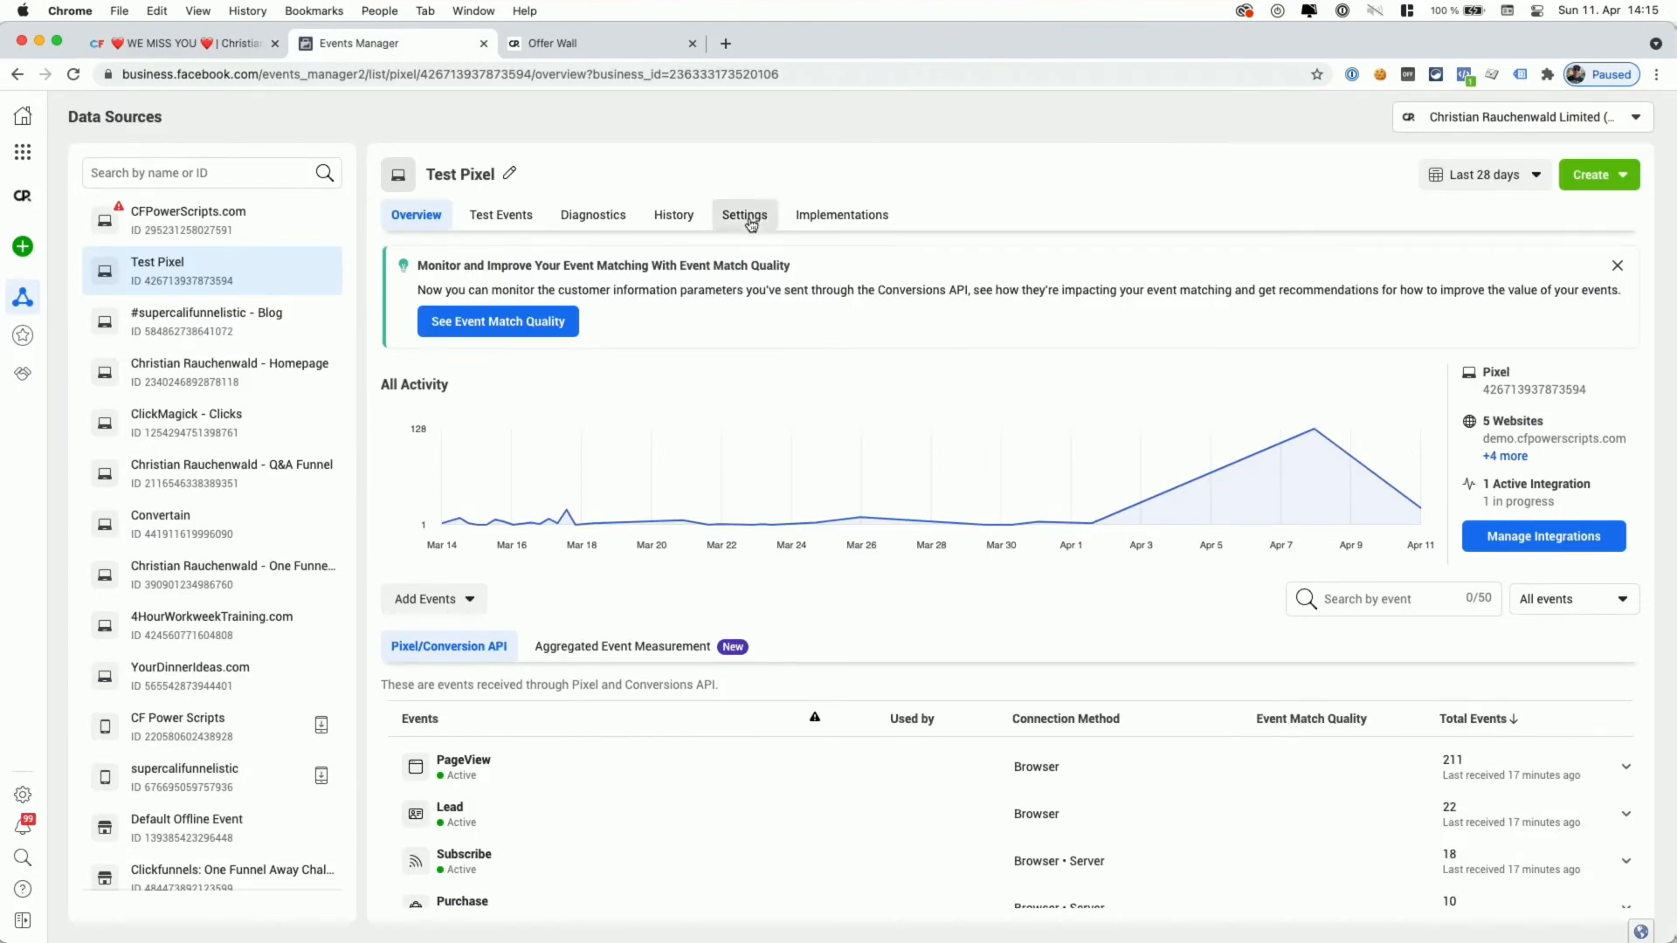
scroll(707, 494, down, 5)
scroll(707, 495, down, 7)
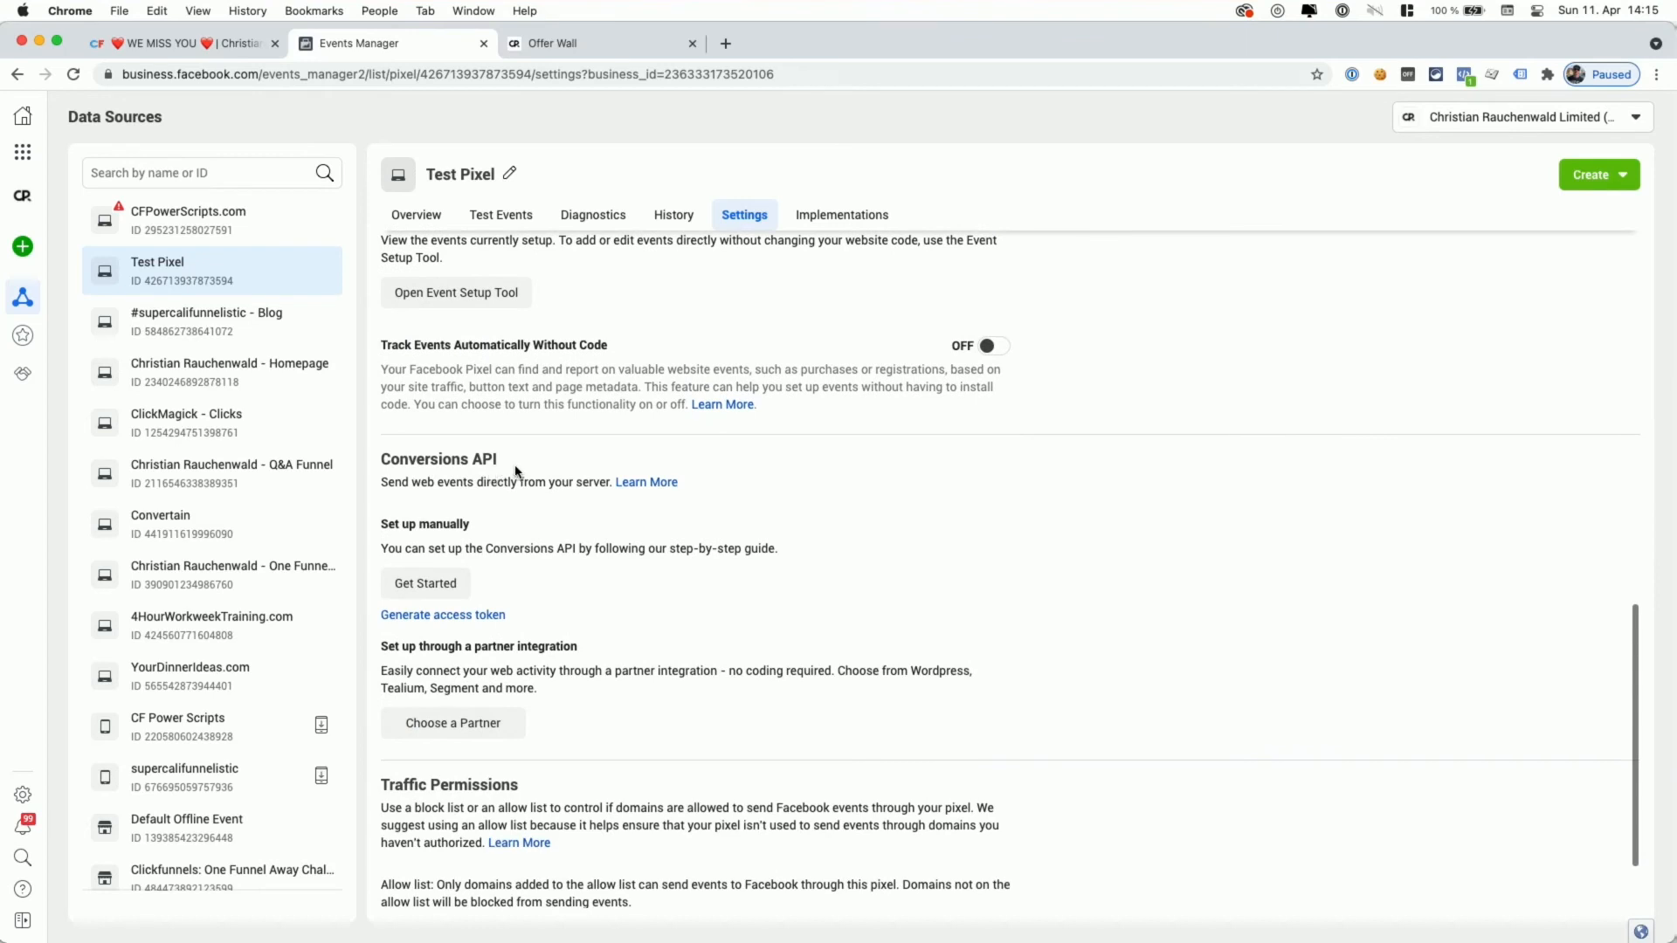
click(434, 623)
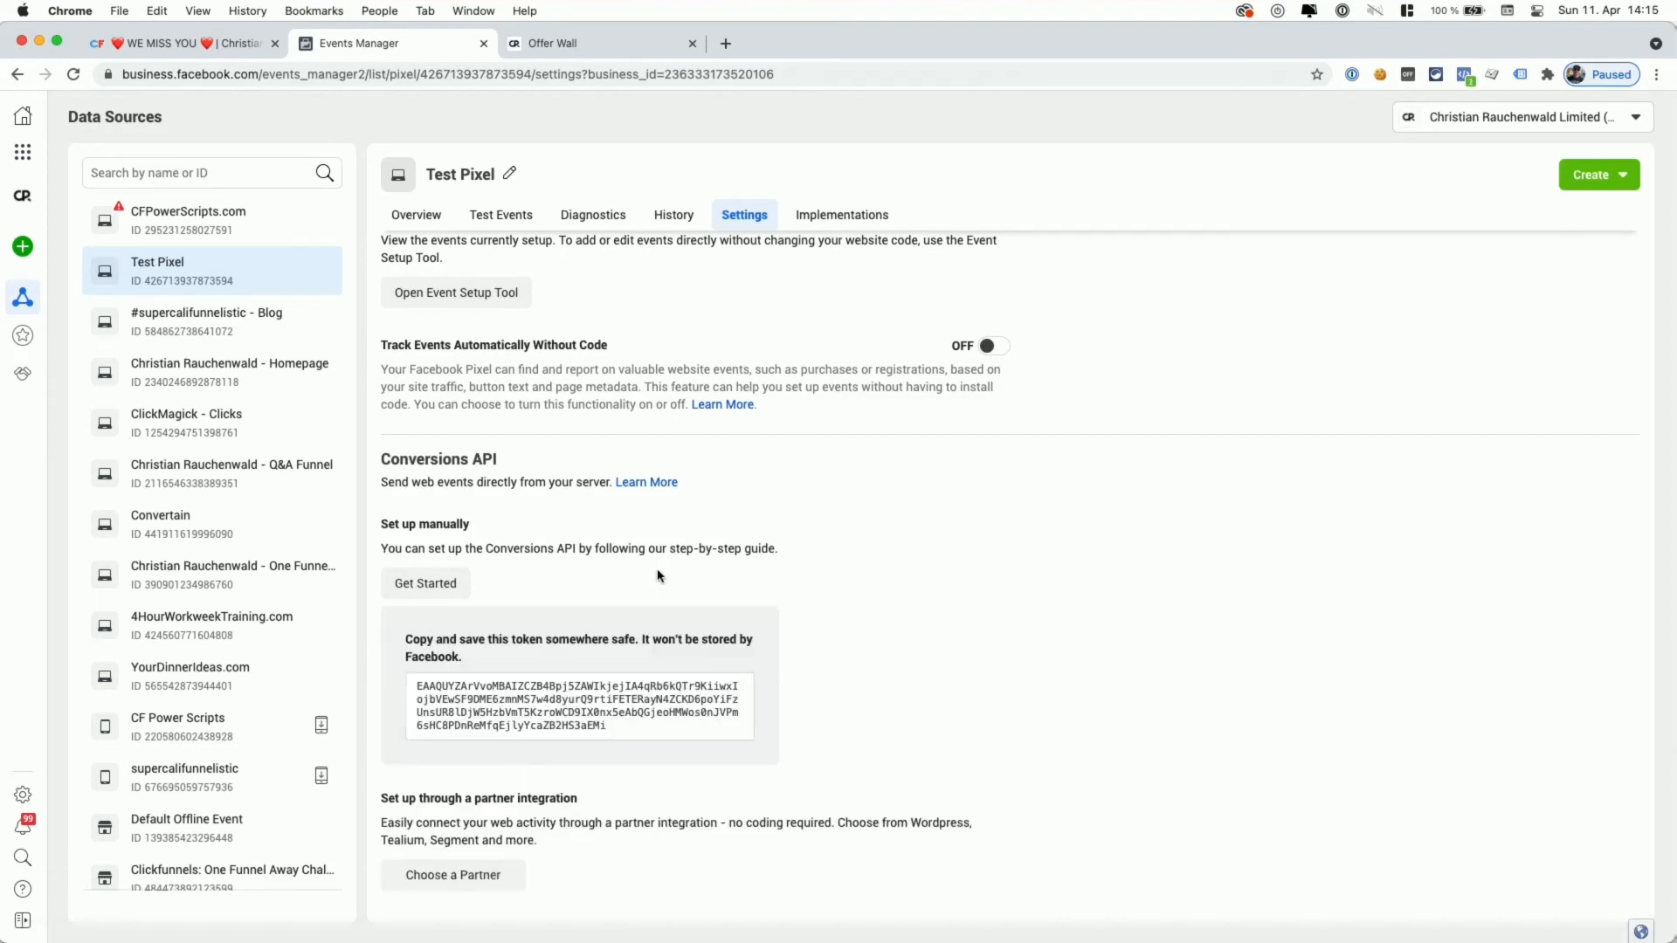
click(548, 700)
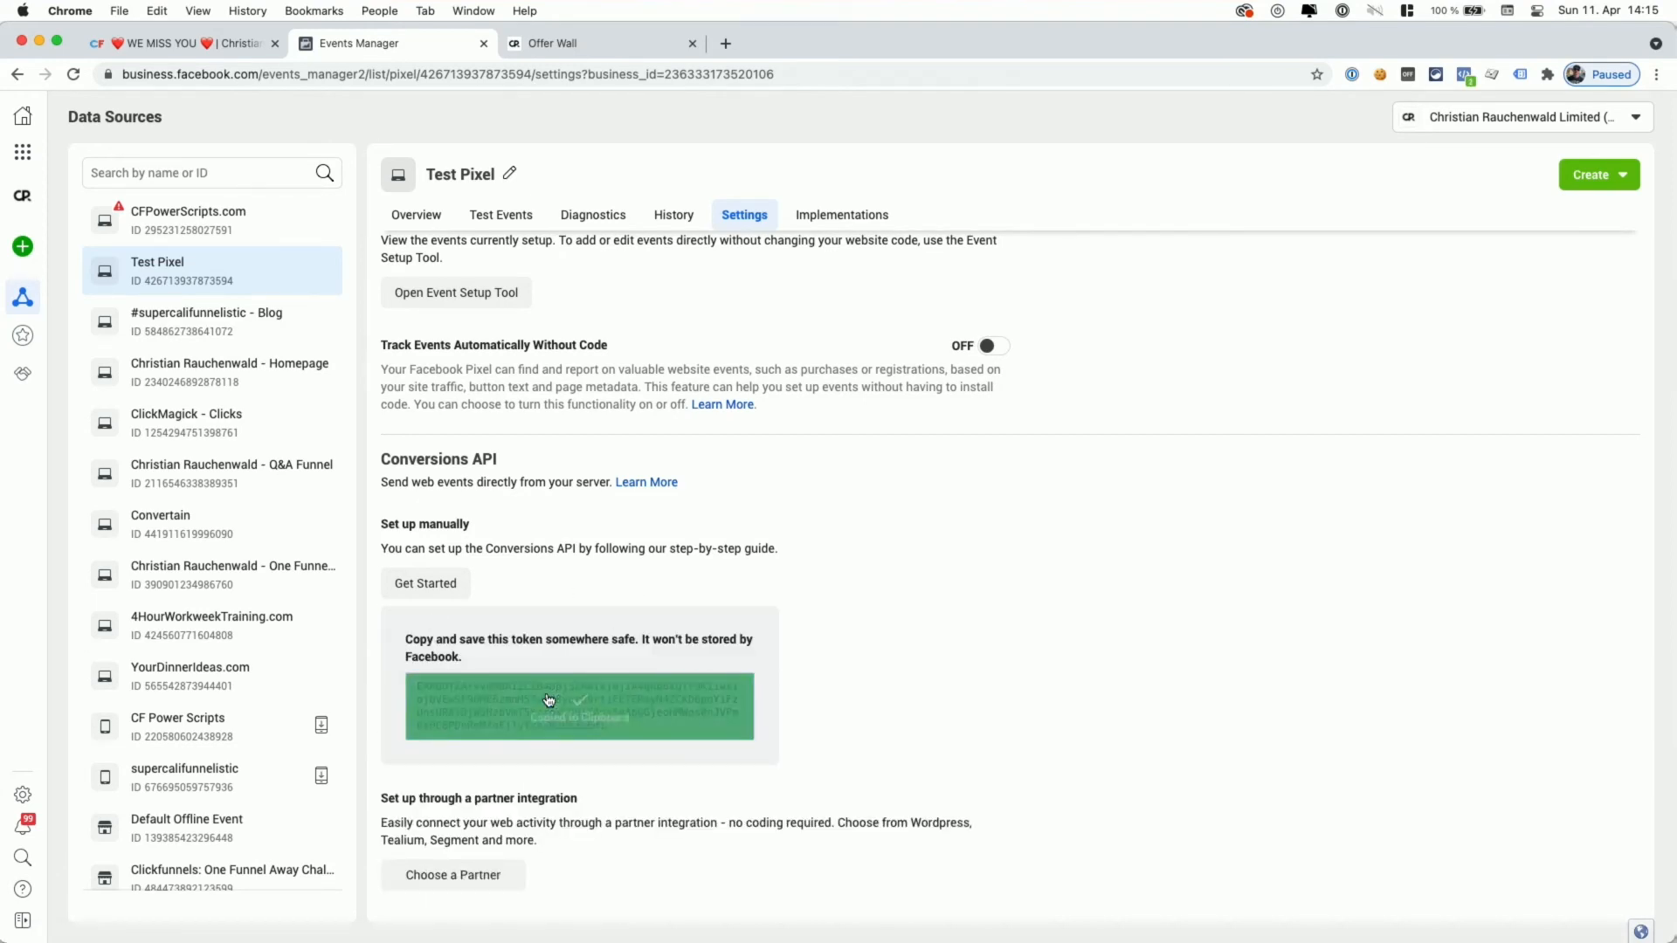
click(223, 50)
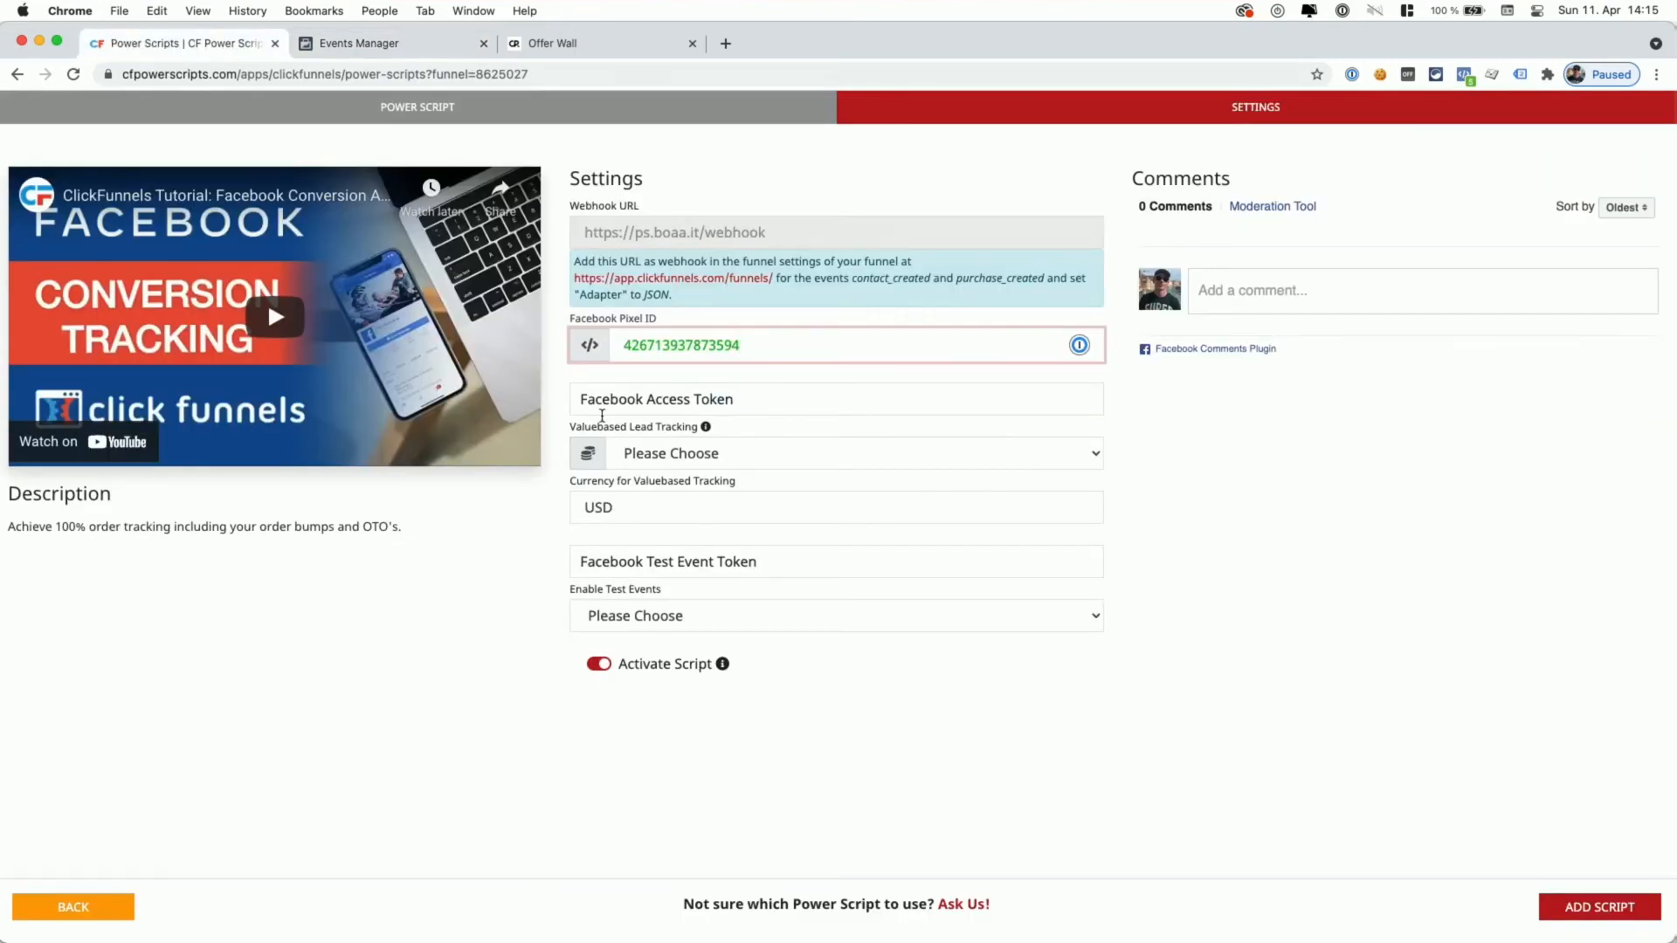
- Paste the access token into the Facebook Access Token field, removing the stray trailing comma
click(745, 401)
key(super+v)
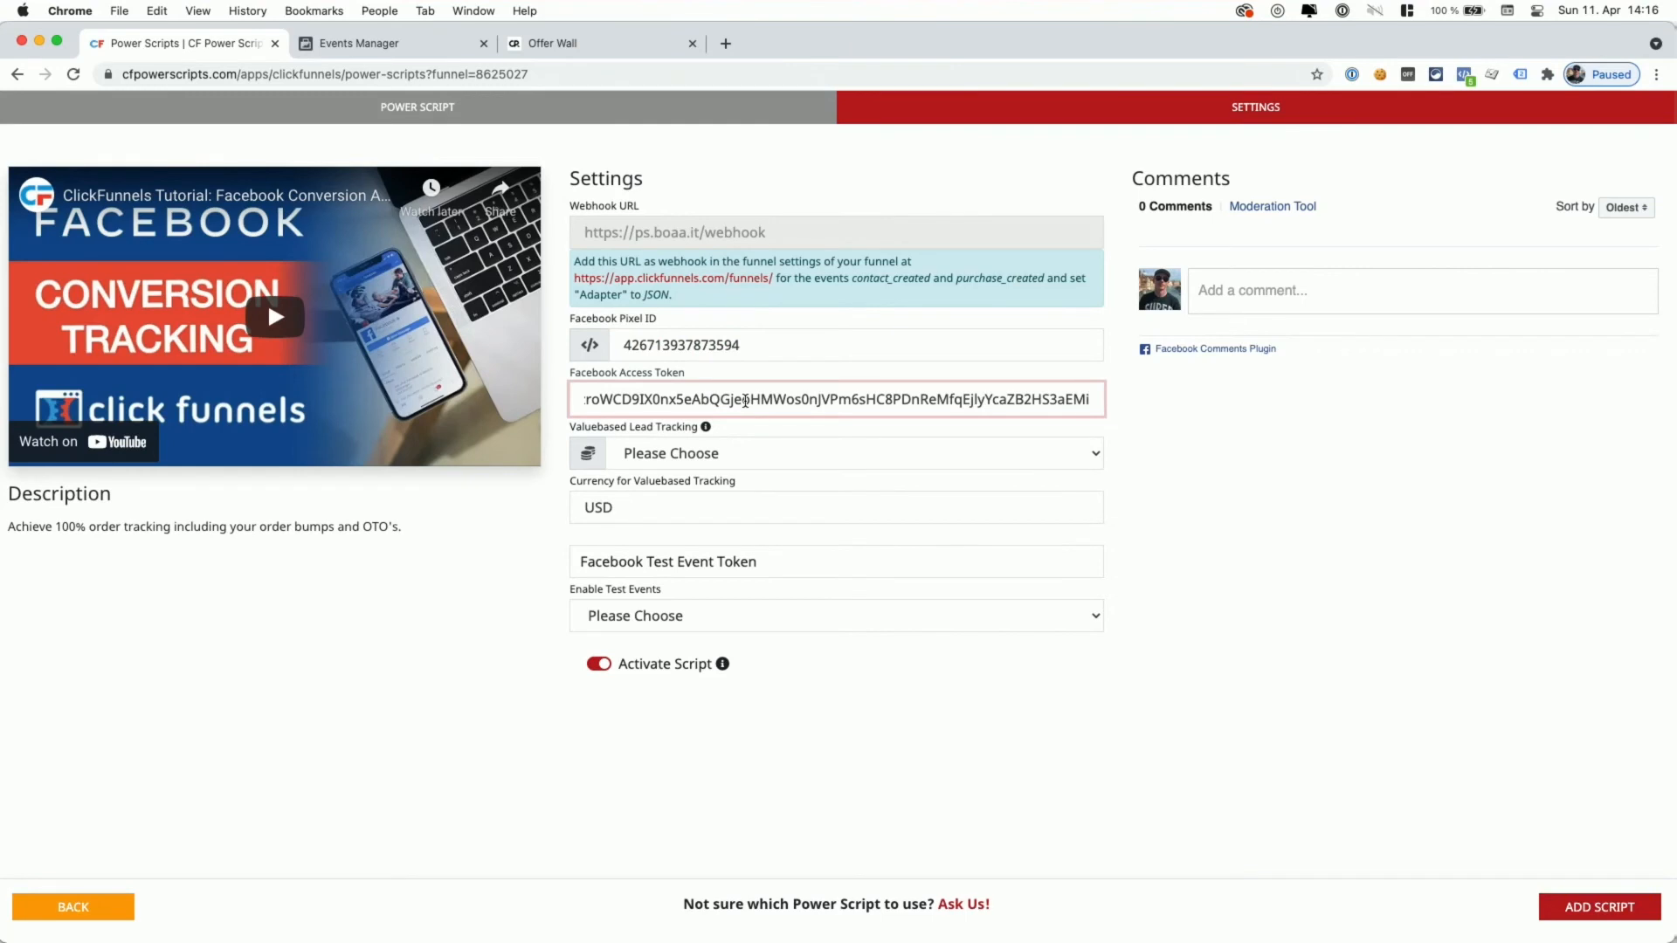
text(,)
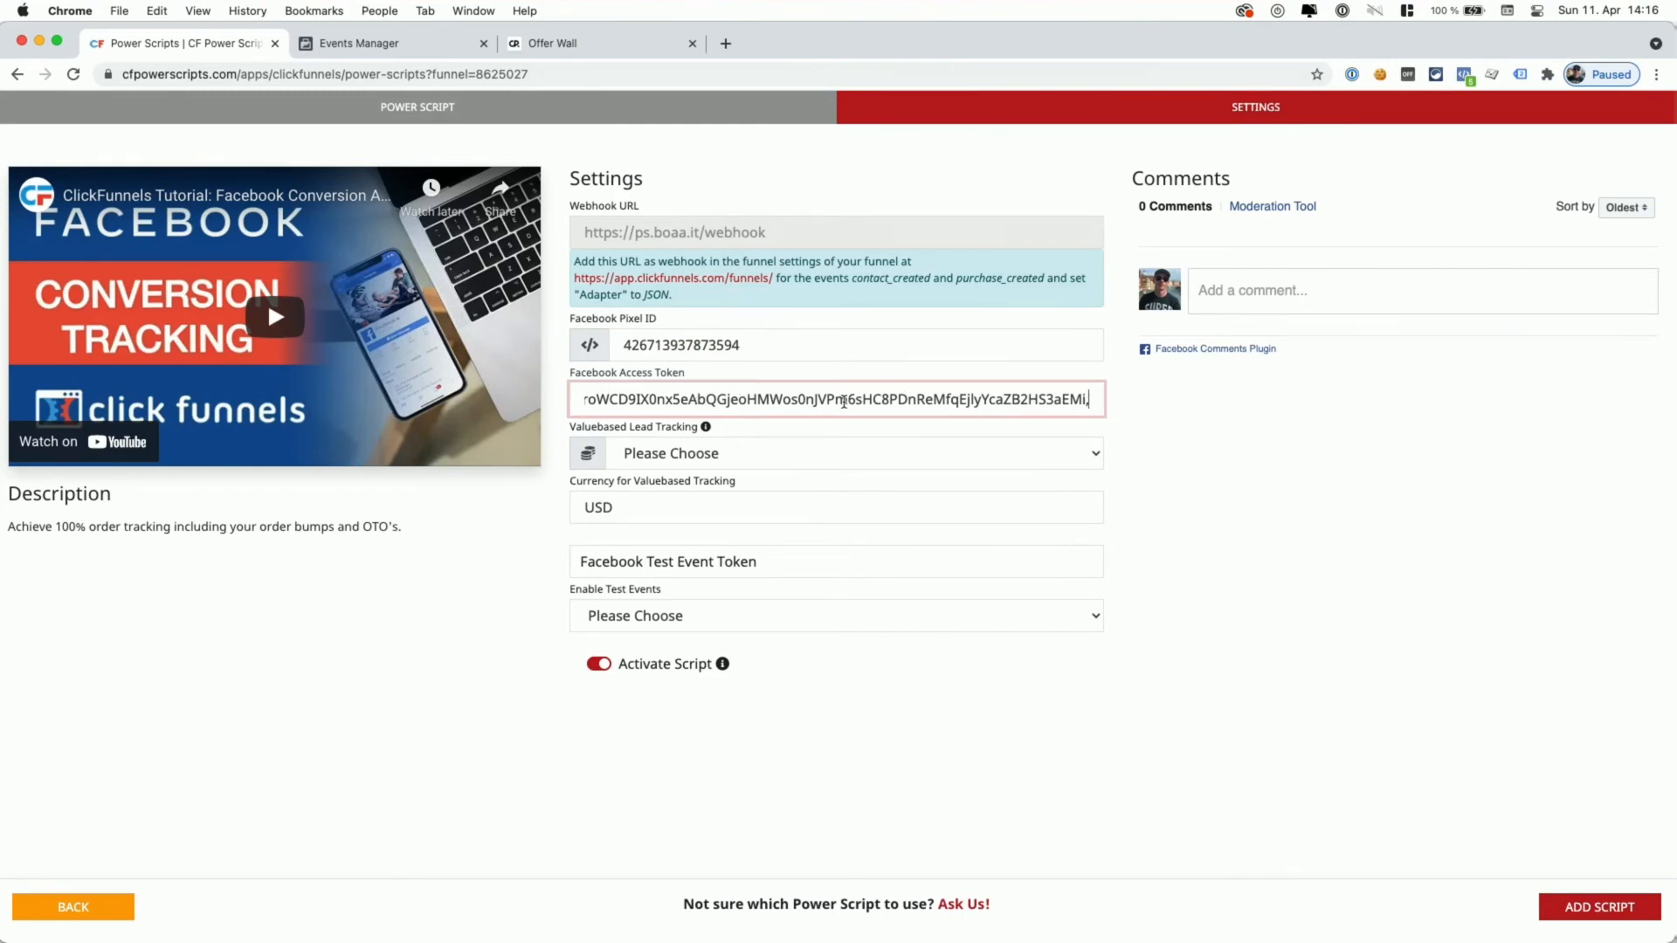
key(BackSpace)
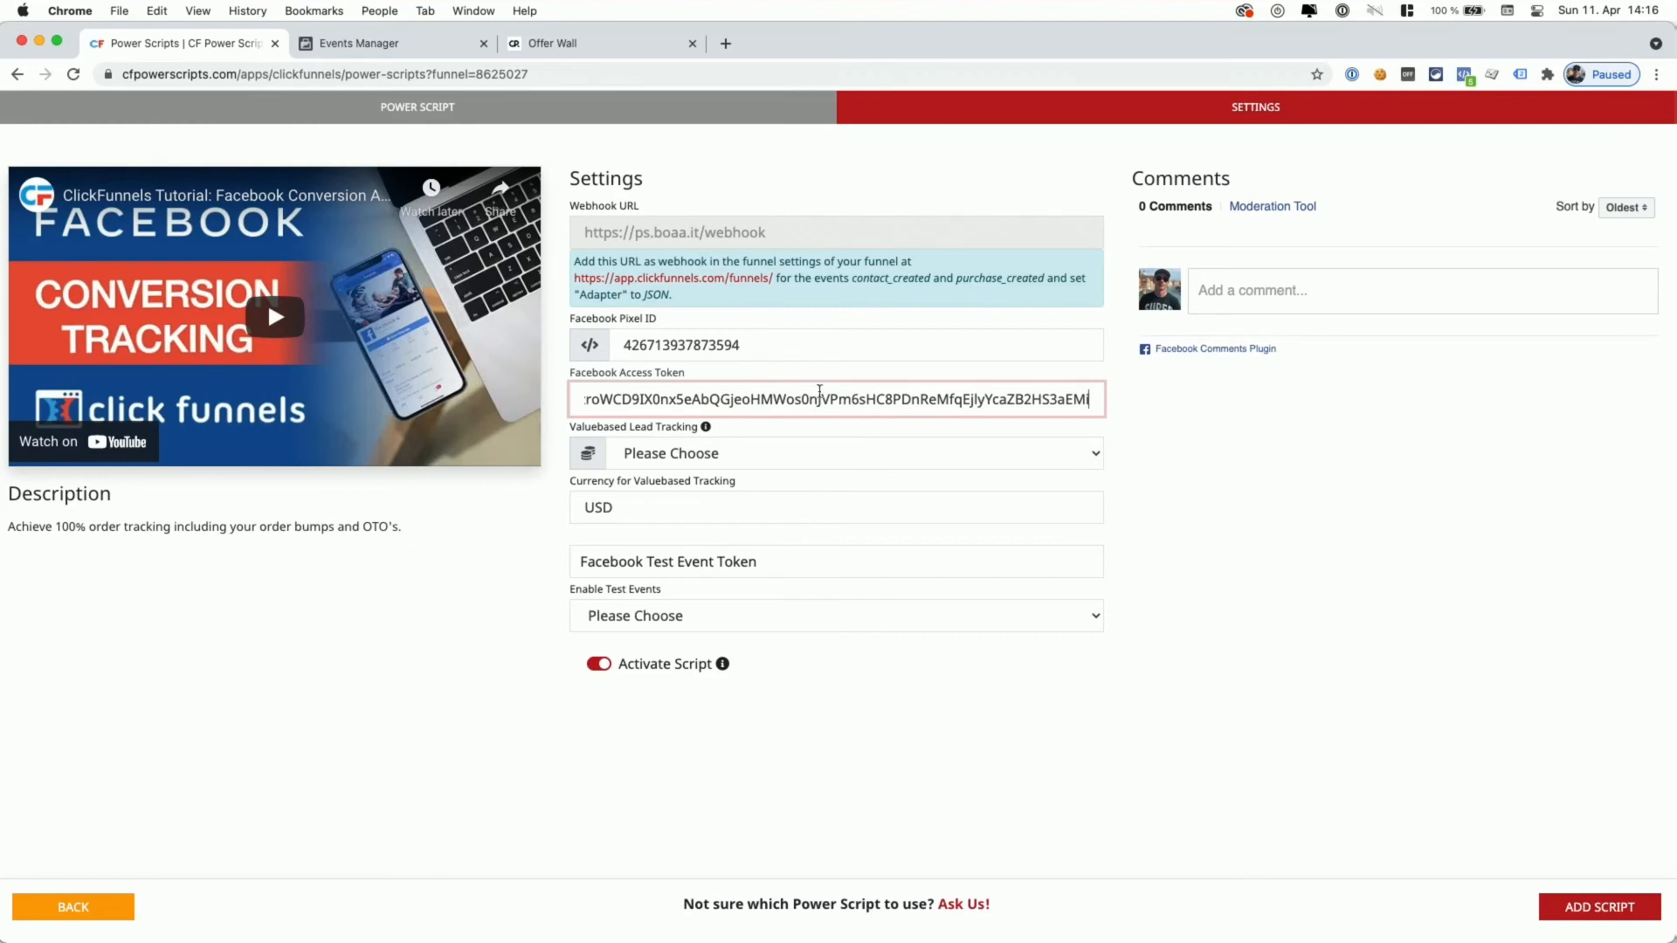
double_click(694, 345)
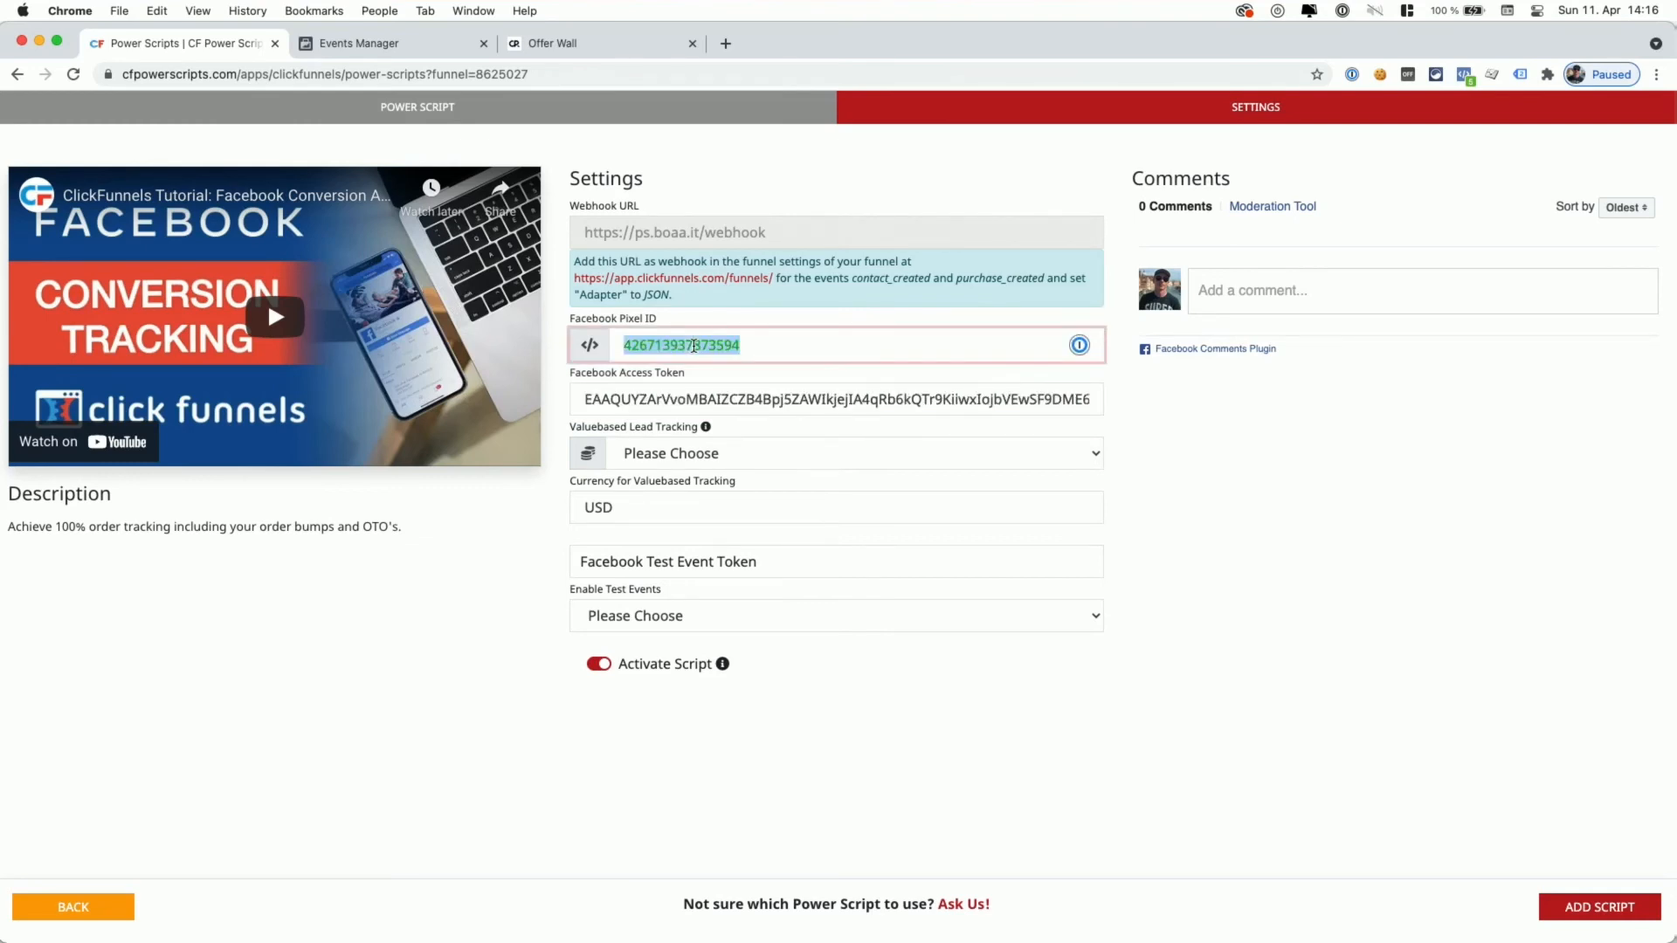
double_click(714, 393)
click(763, 346)
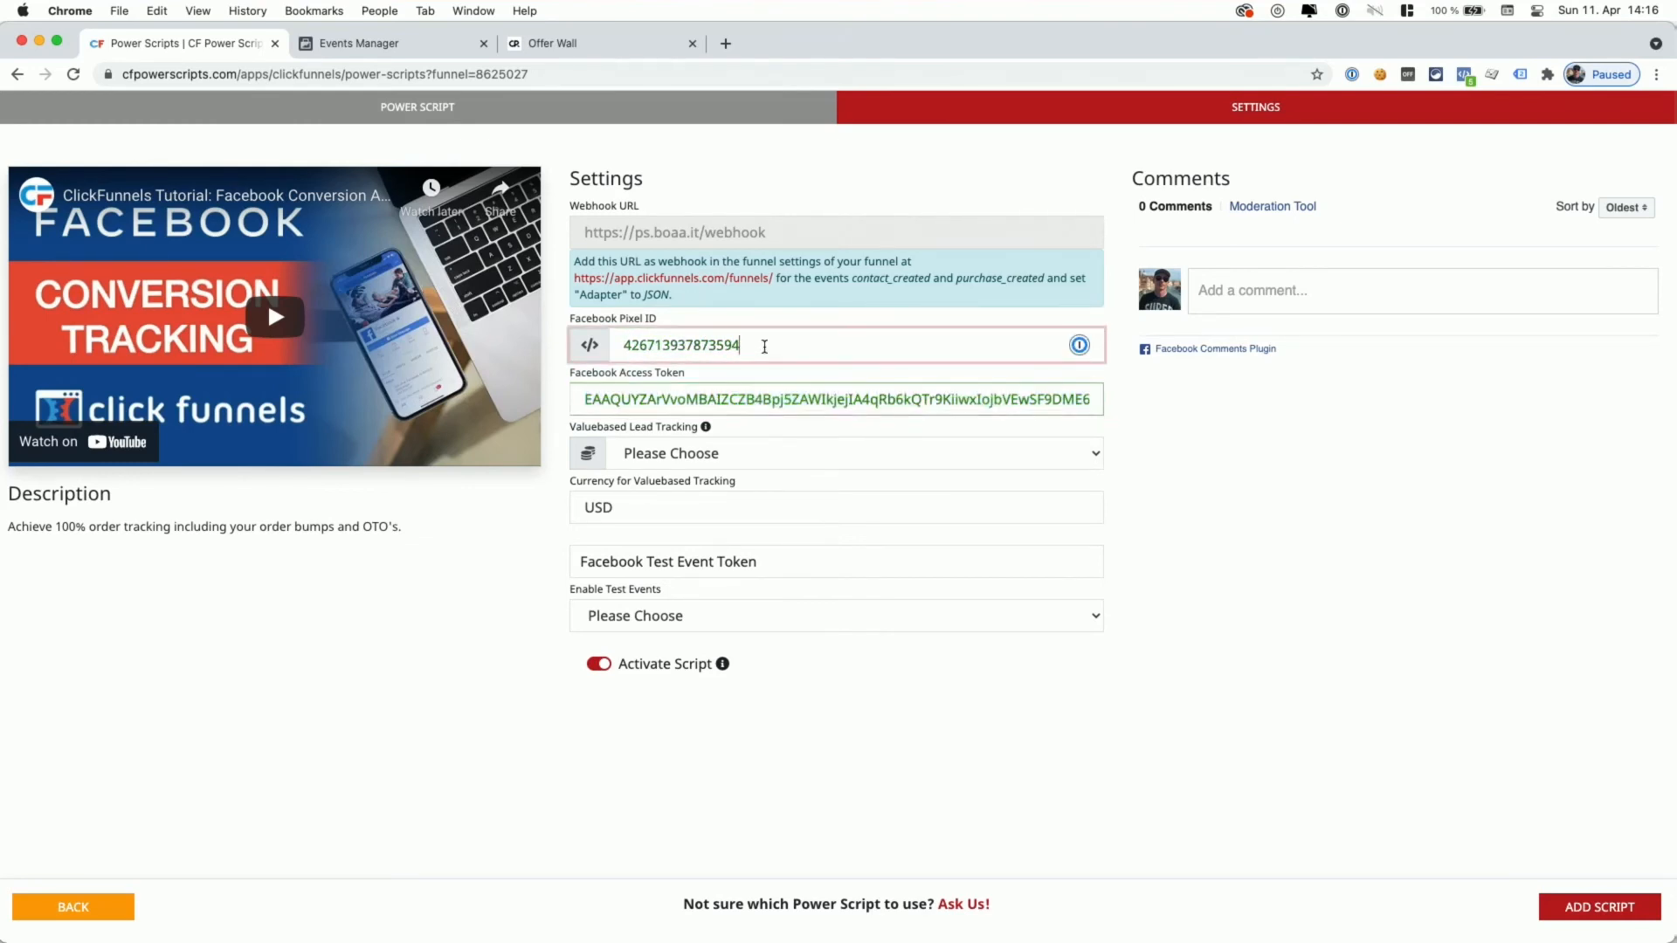
click(914, 400)
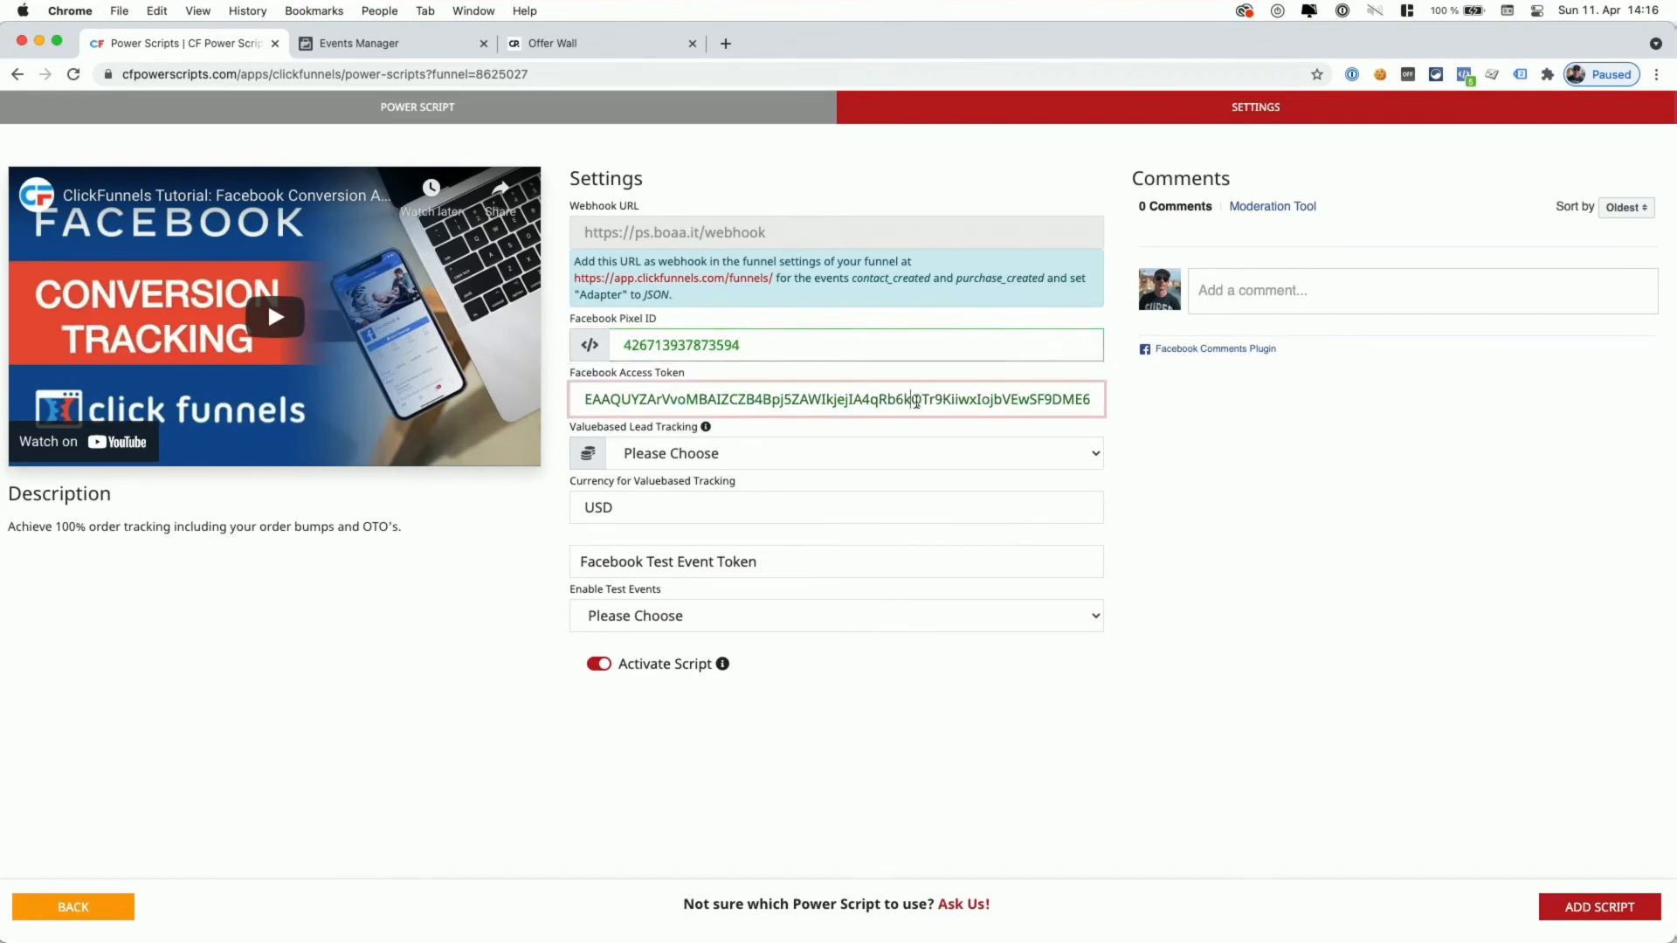
key(super+Right)
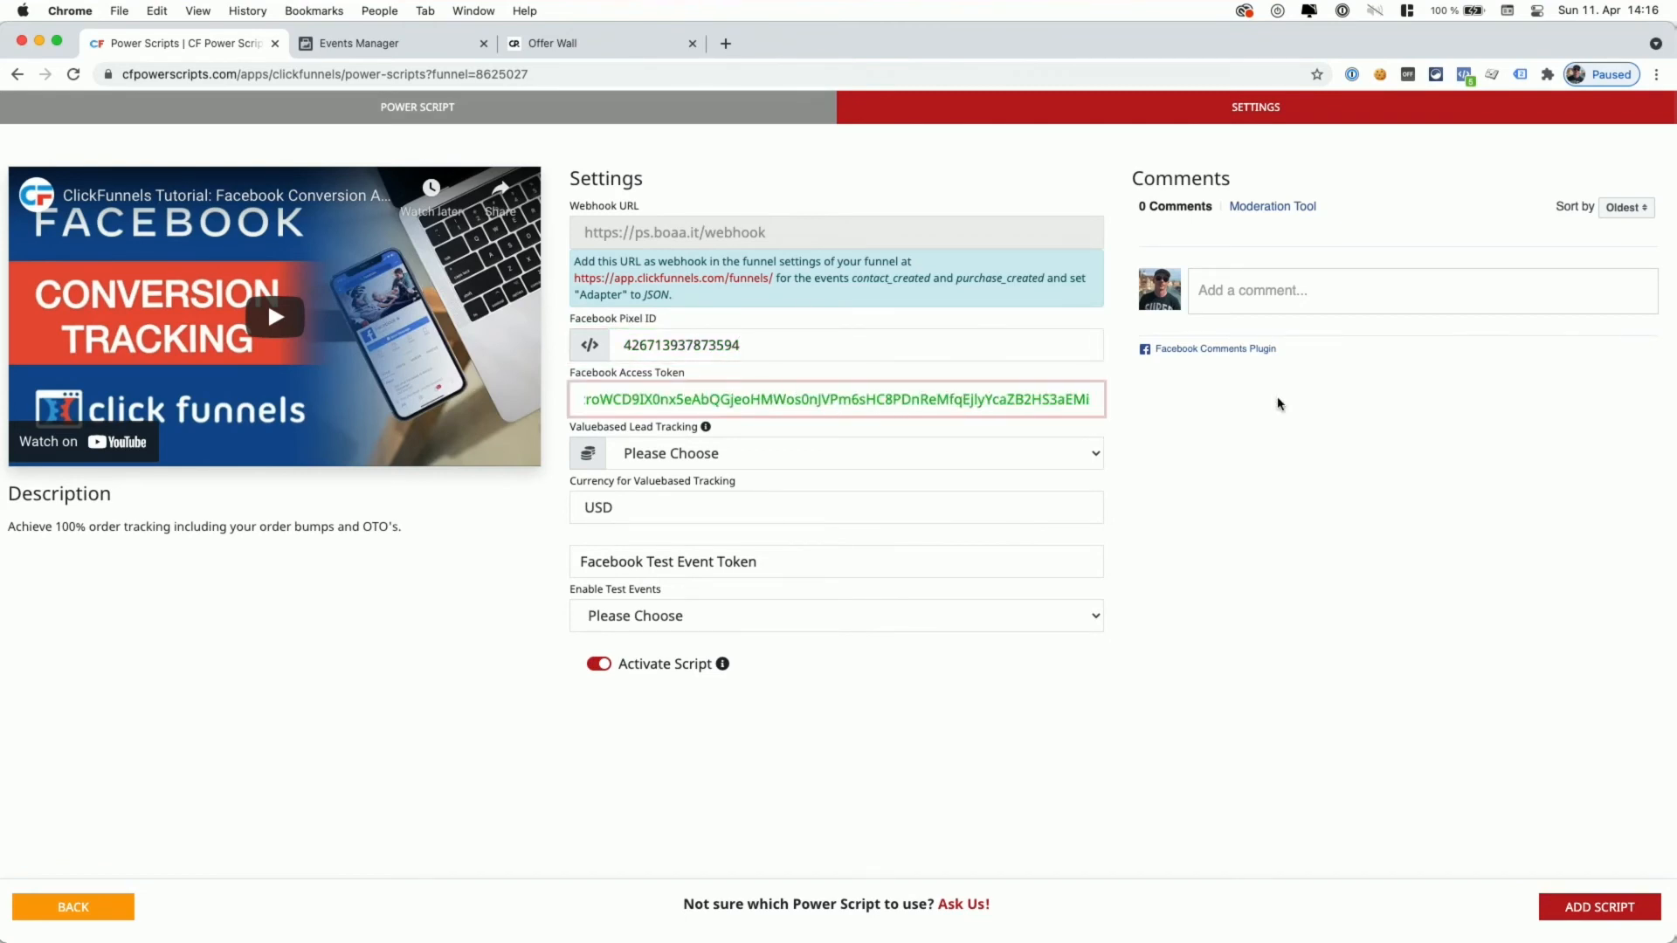
click(1236, 402)
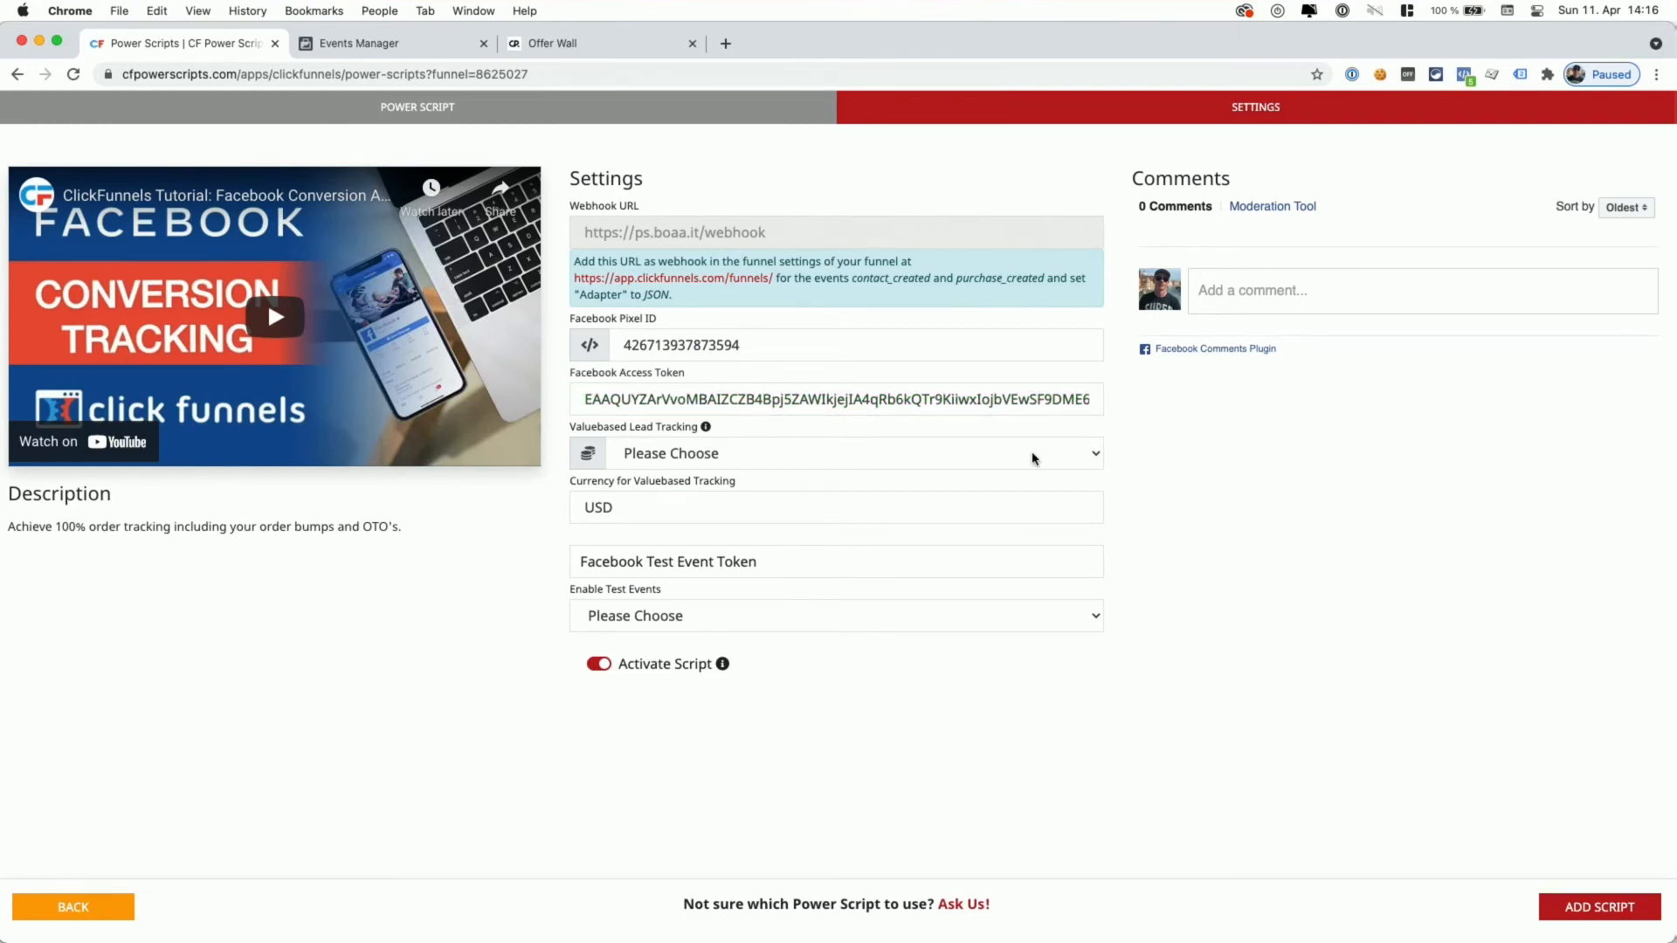
- Set Valuebased Lead Tracking to Yes and keep the currency as USD
click(995, 455)
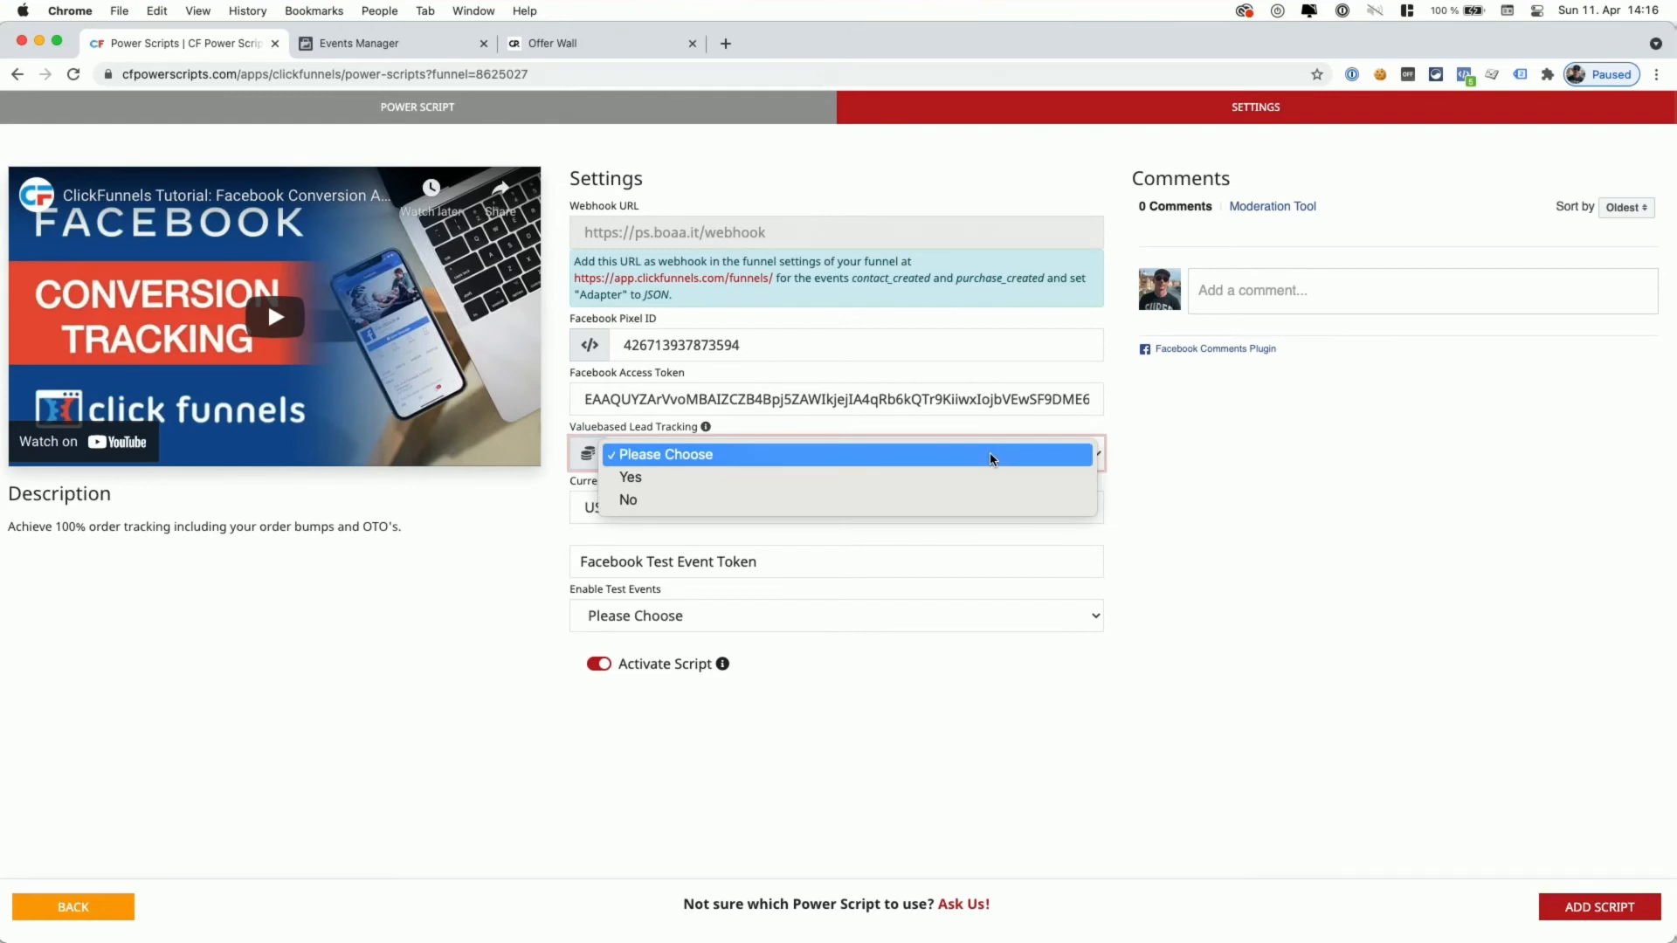
click(932, 479)
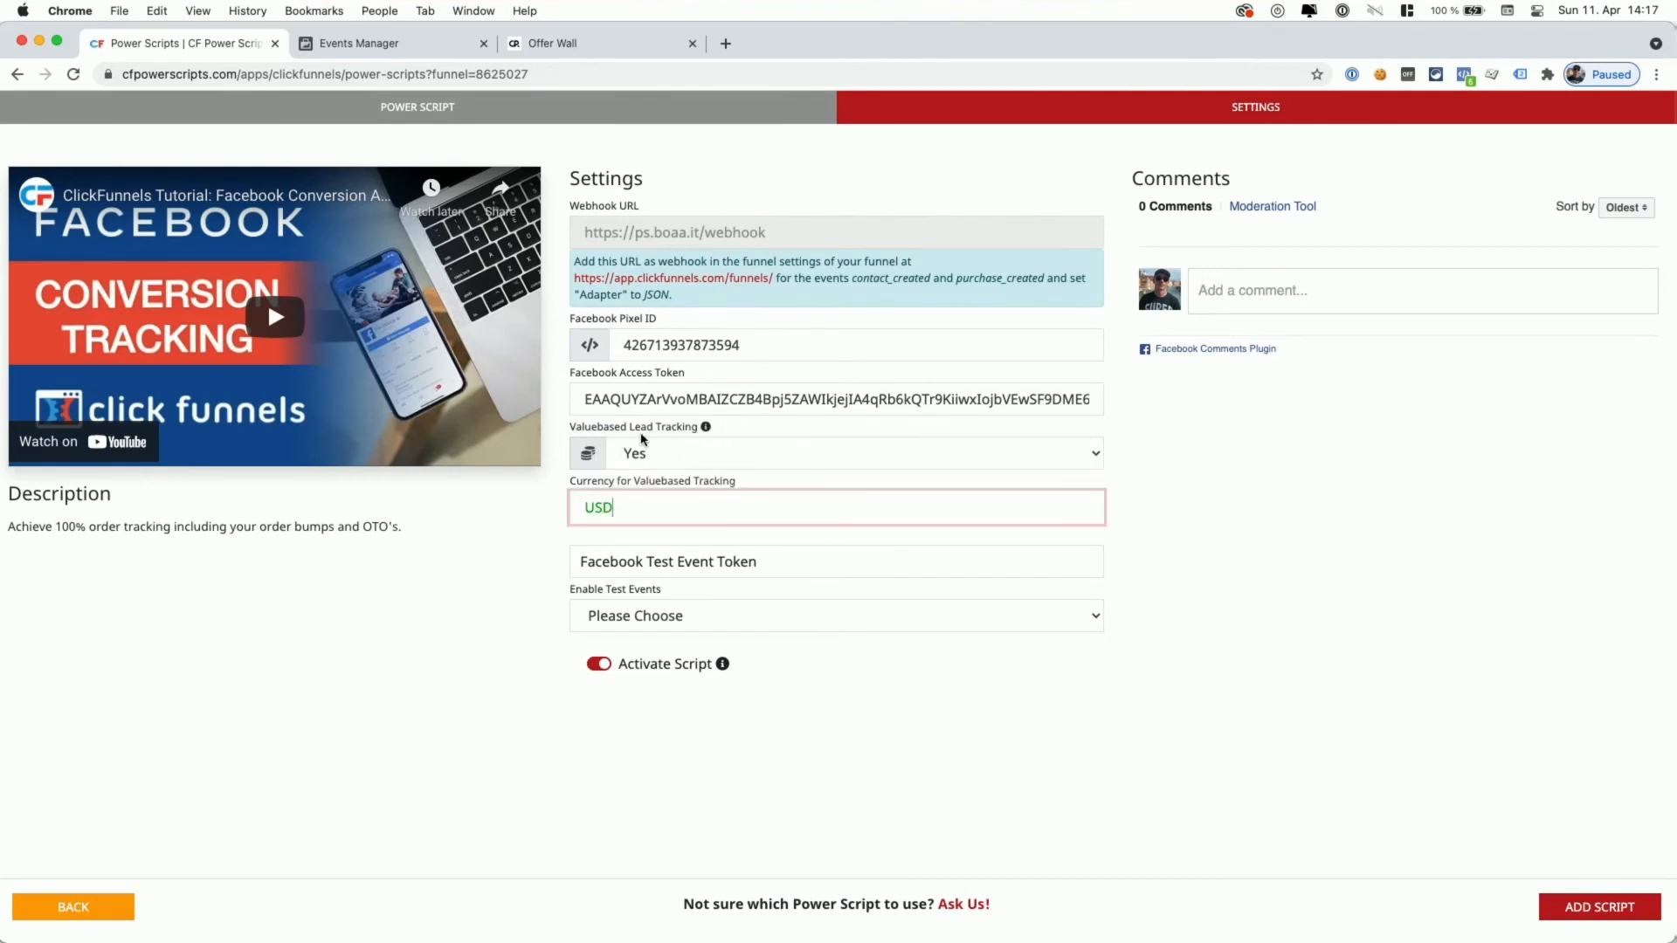
click(649, 514)
double_click(712, 505)
click(663, 504)
drag(668, 507, 556, 506)
text(AUD)
key(super+z)
key(Right)
click(690, 536)
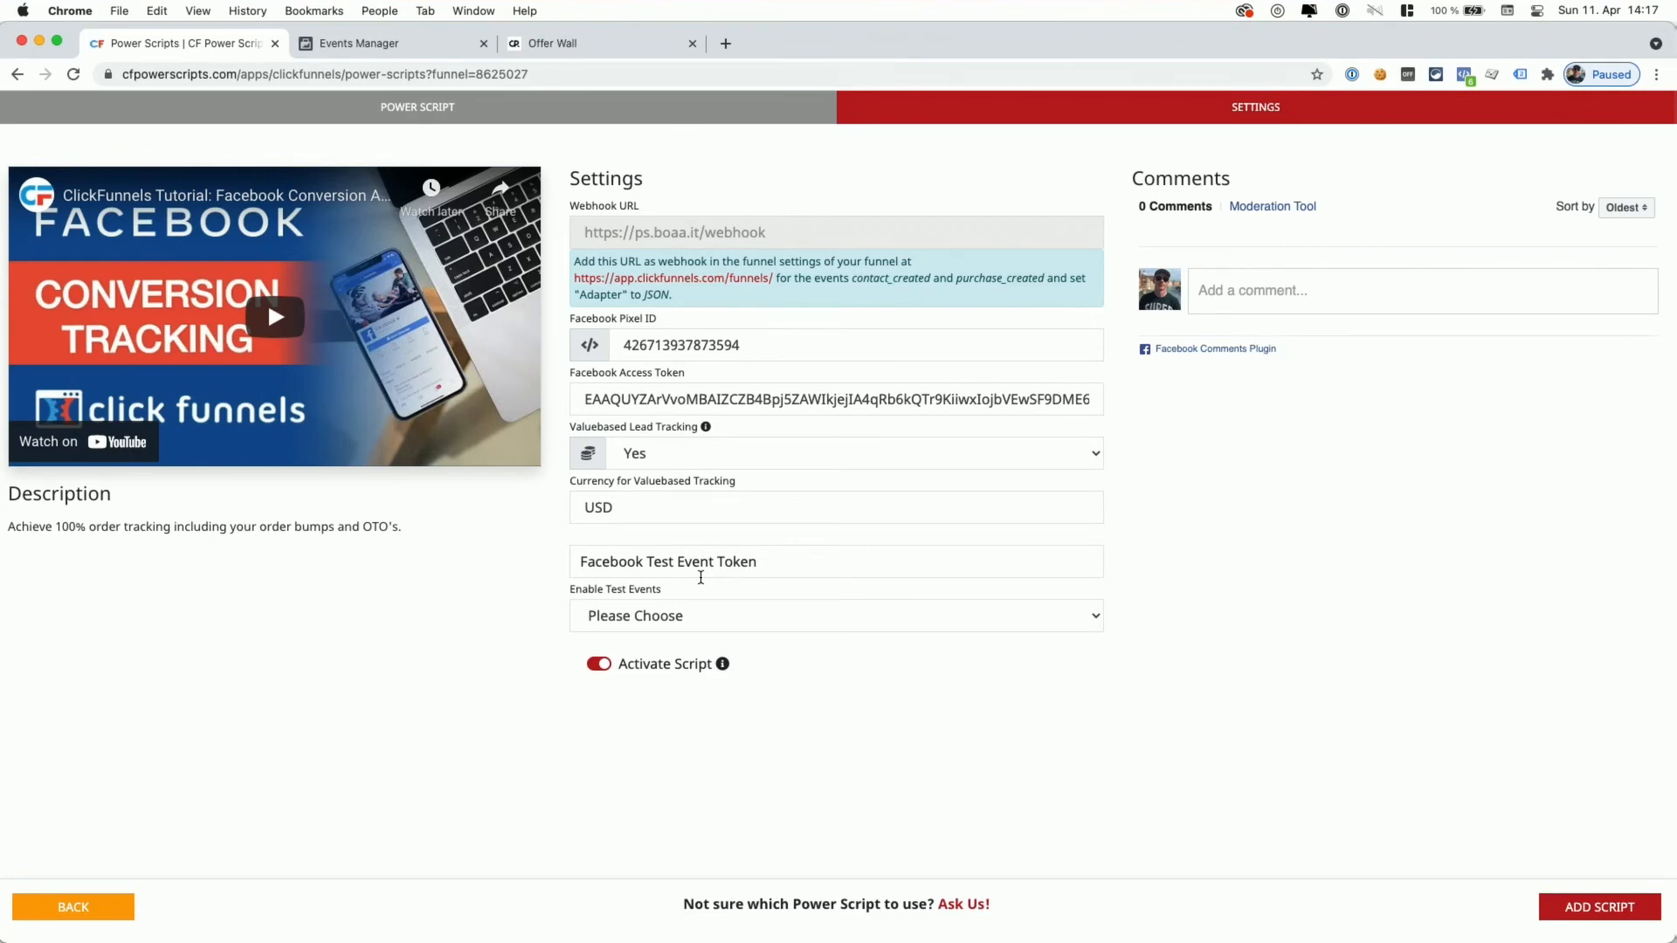
click(384, 50)
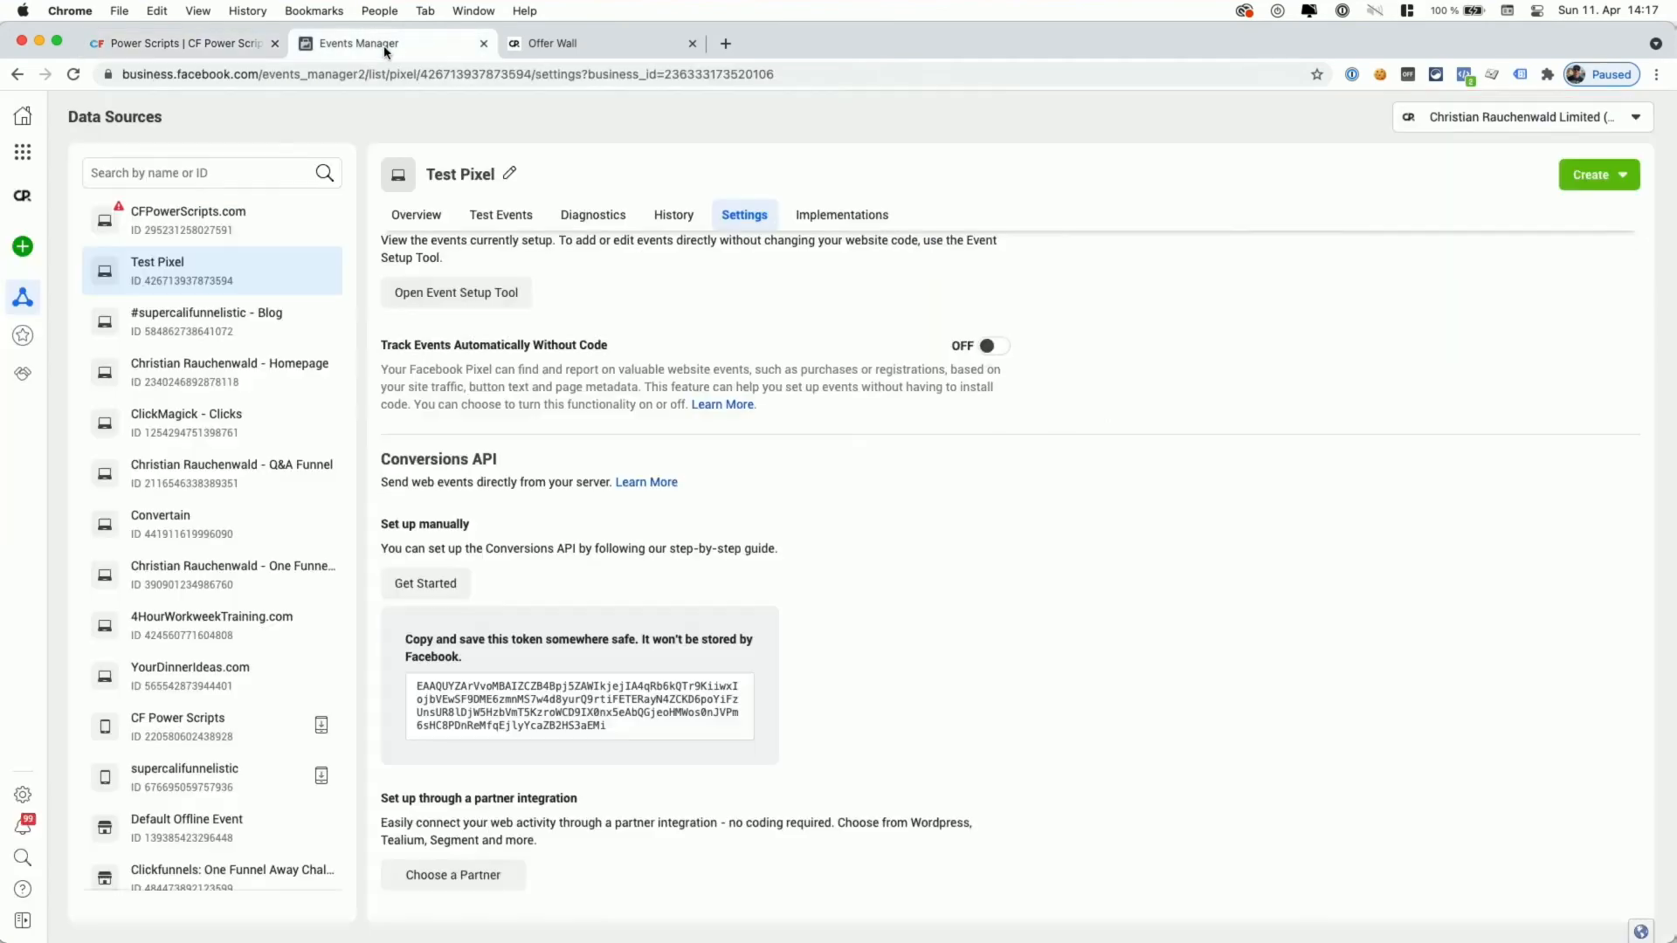
- Clear the Test Pixel's received test event activity
click(509, 223)
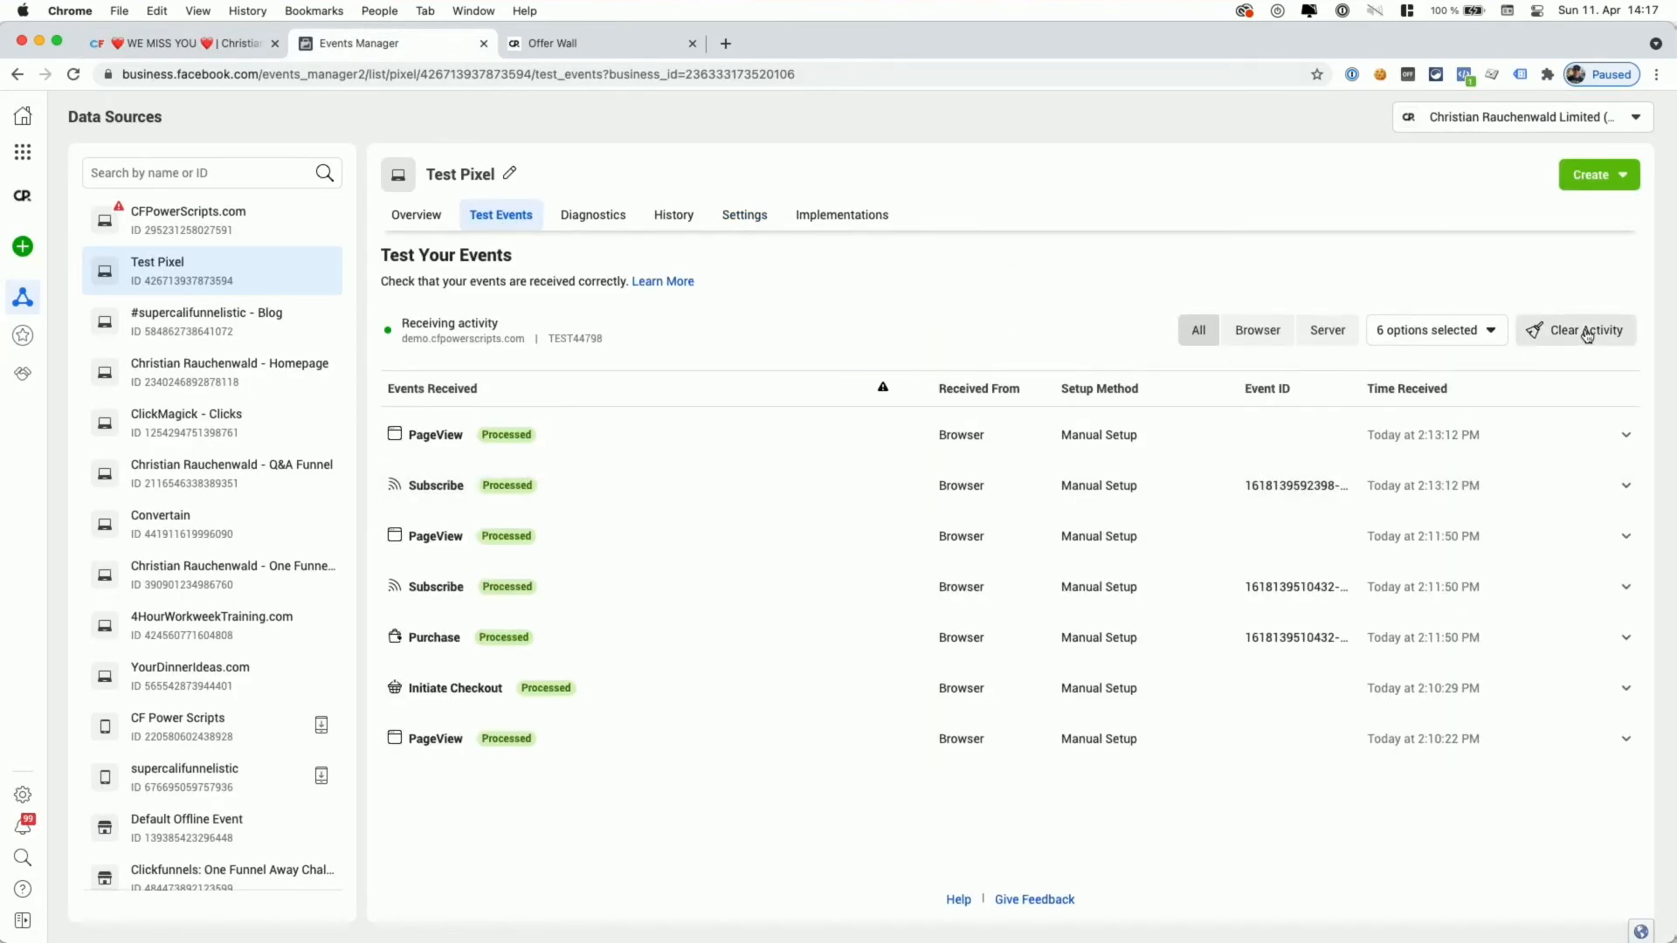
click(1587, 337)
click(1029, 439)
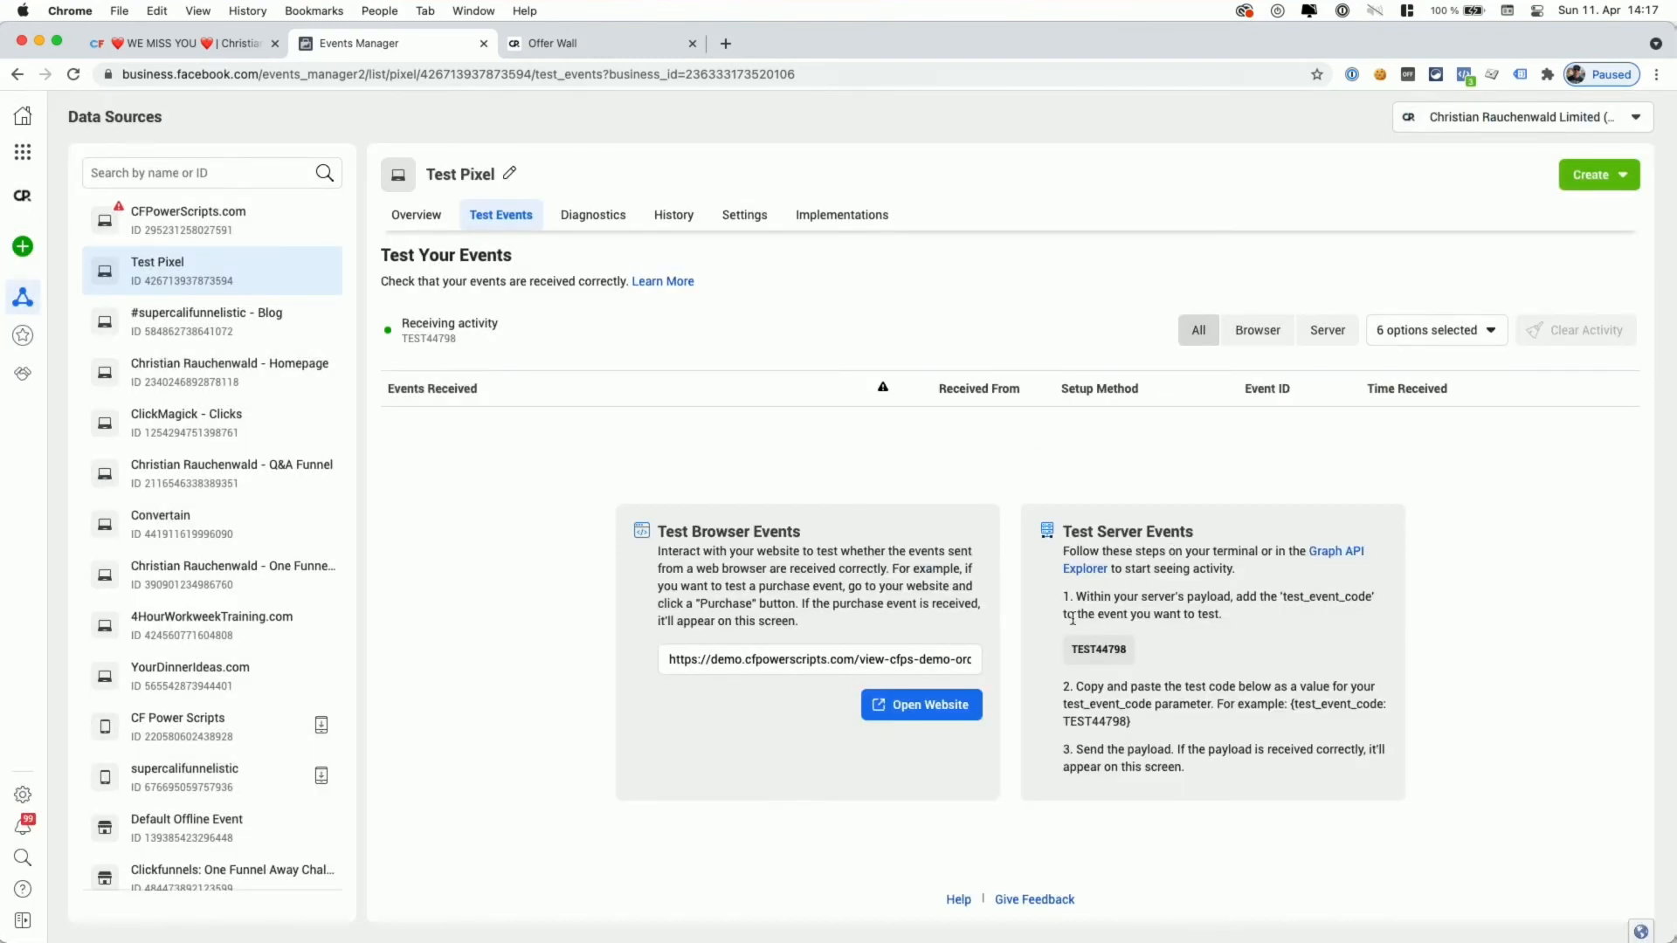
- Copy the Test Pixel's test event code
click(1098, 651)
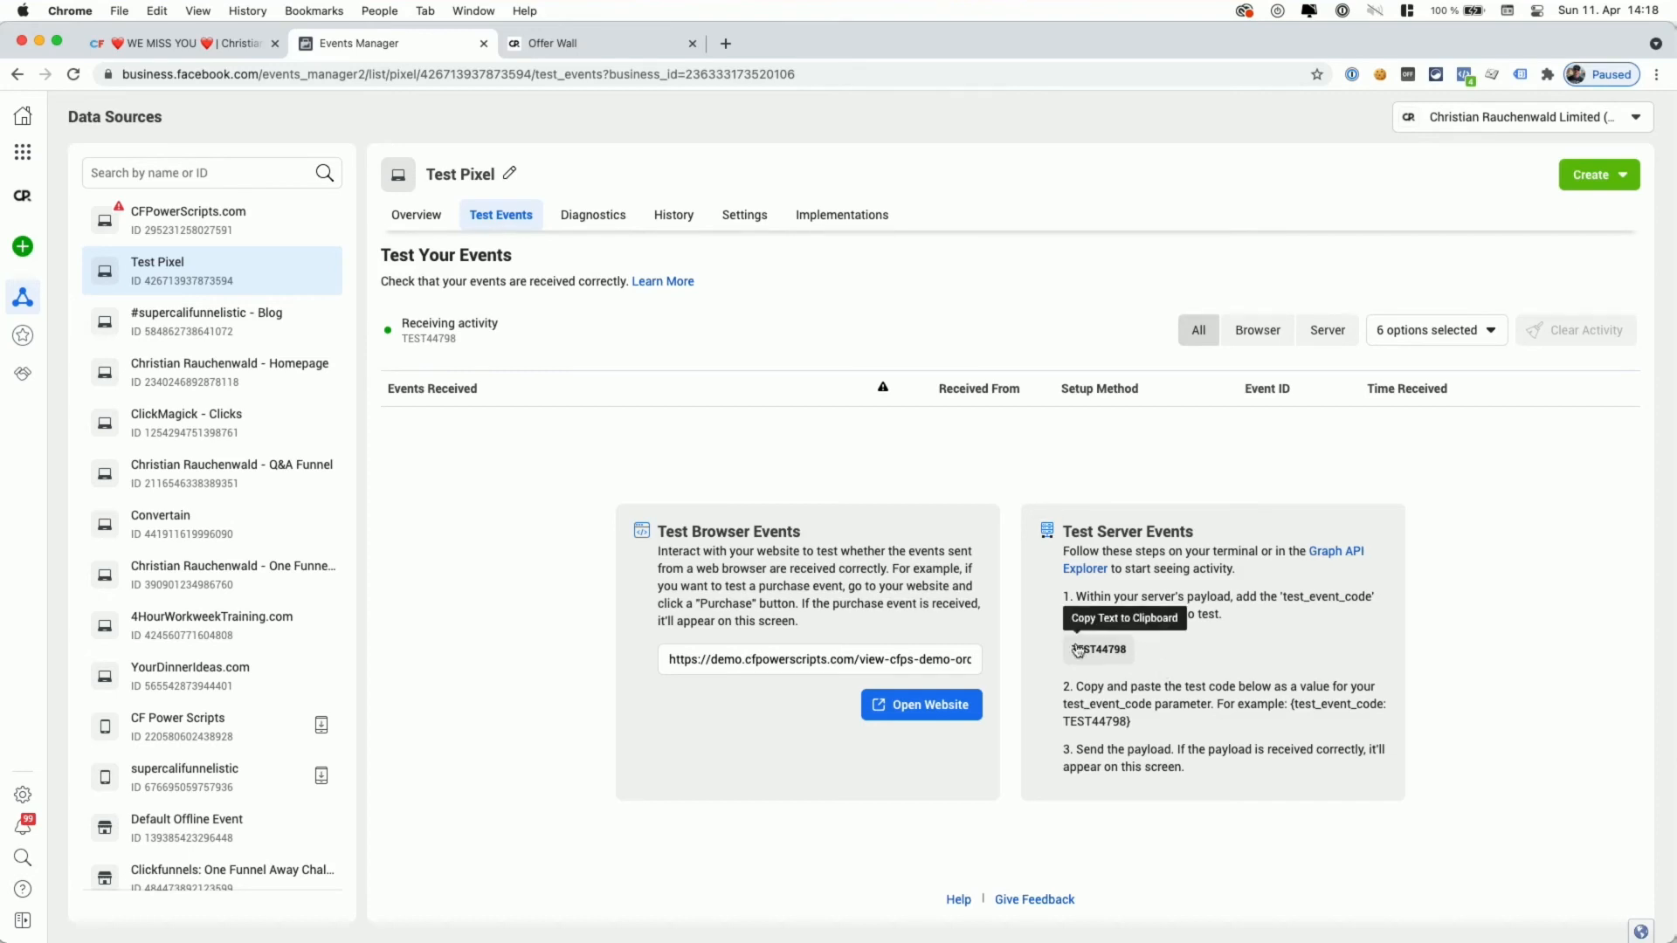
click(1104, 650)
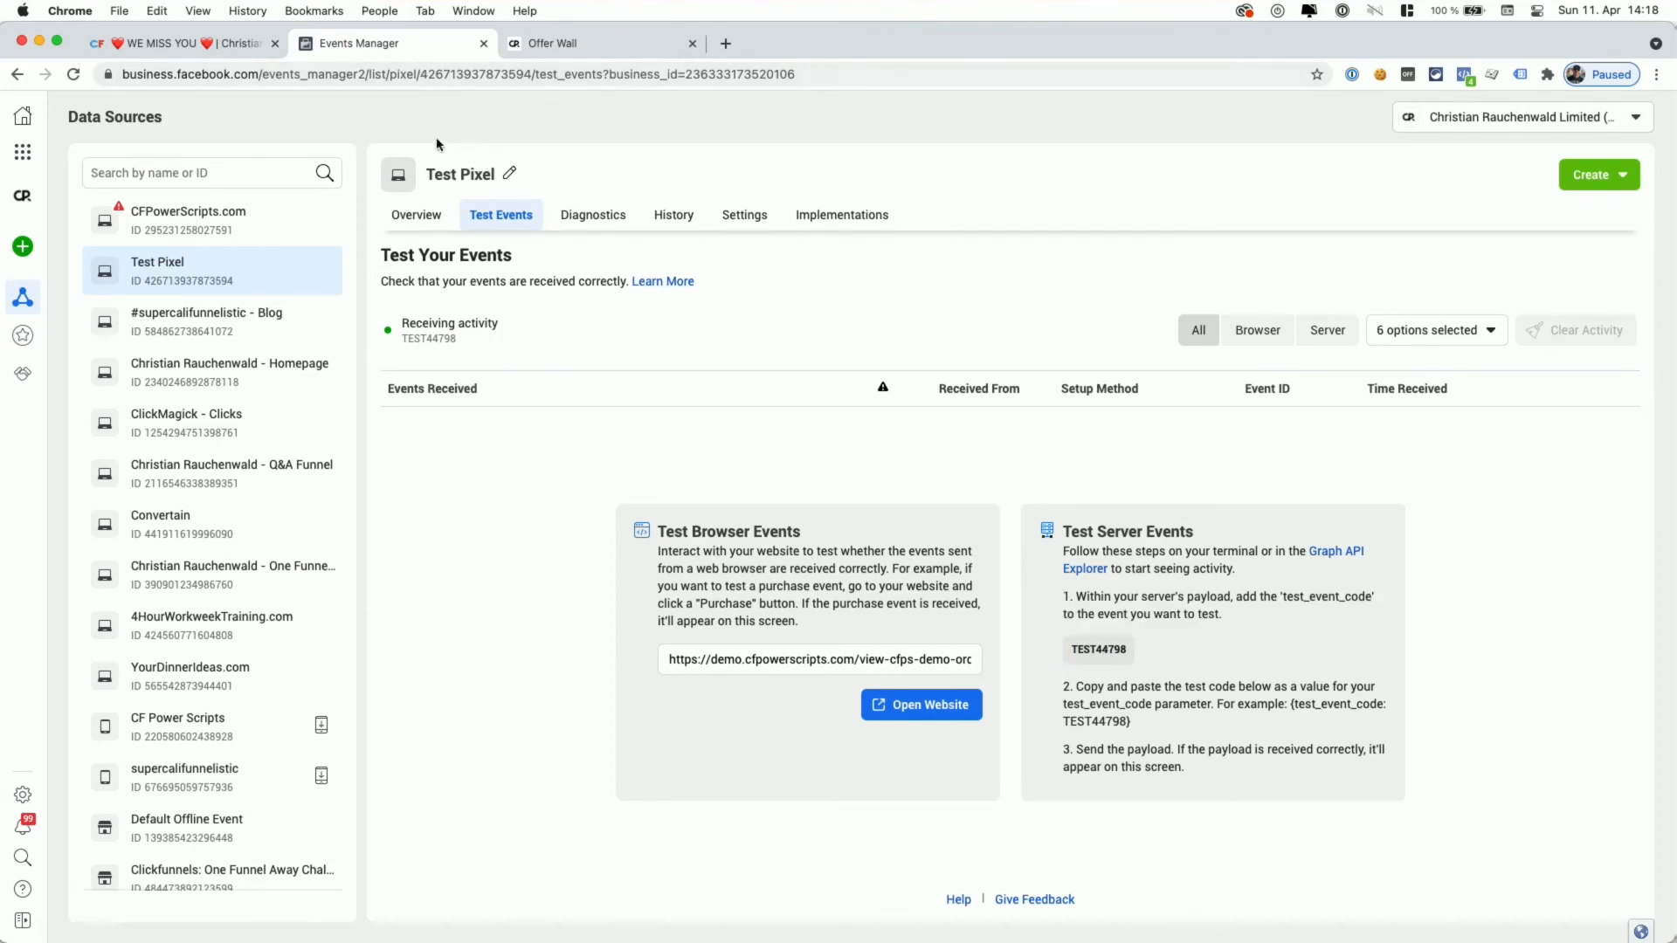
click(199, 50)
- Enter test event code TEST44798, enable test events, and save the Facebook Conversion API script
click(709, 565)
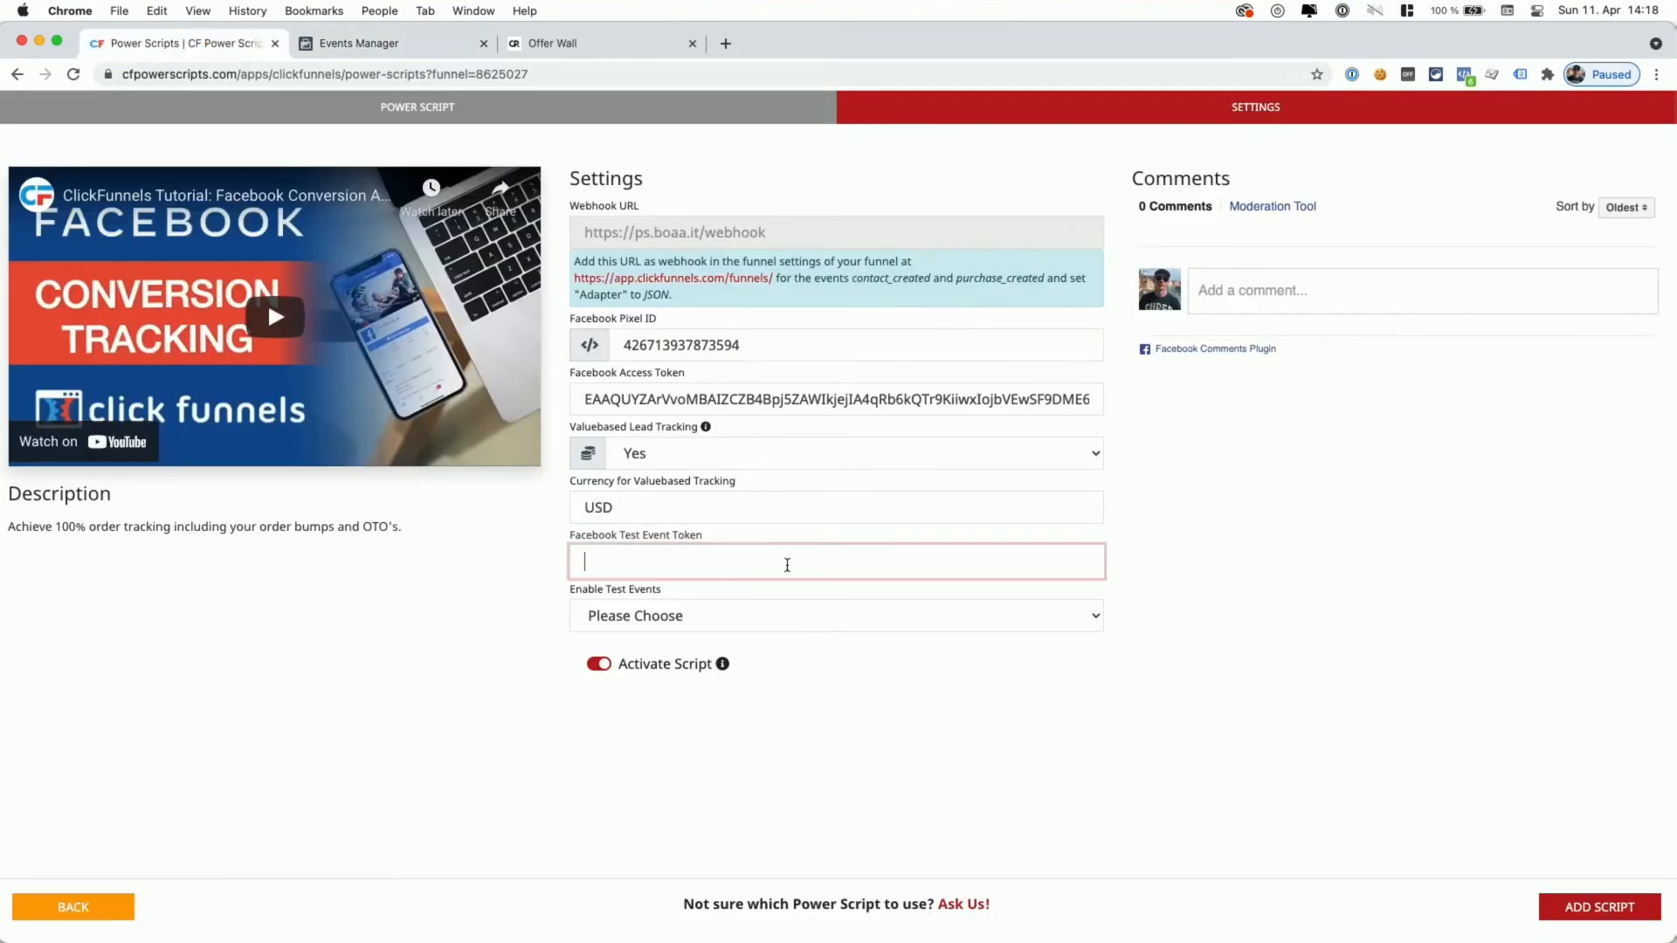
key(super+v)
click(732, 612)
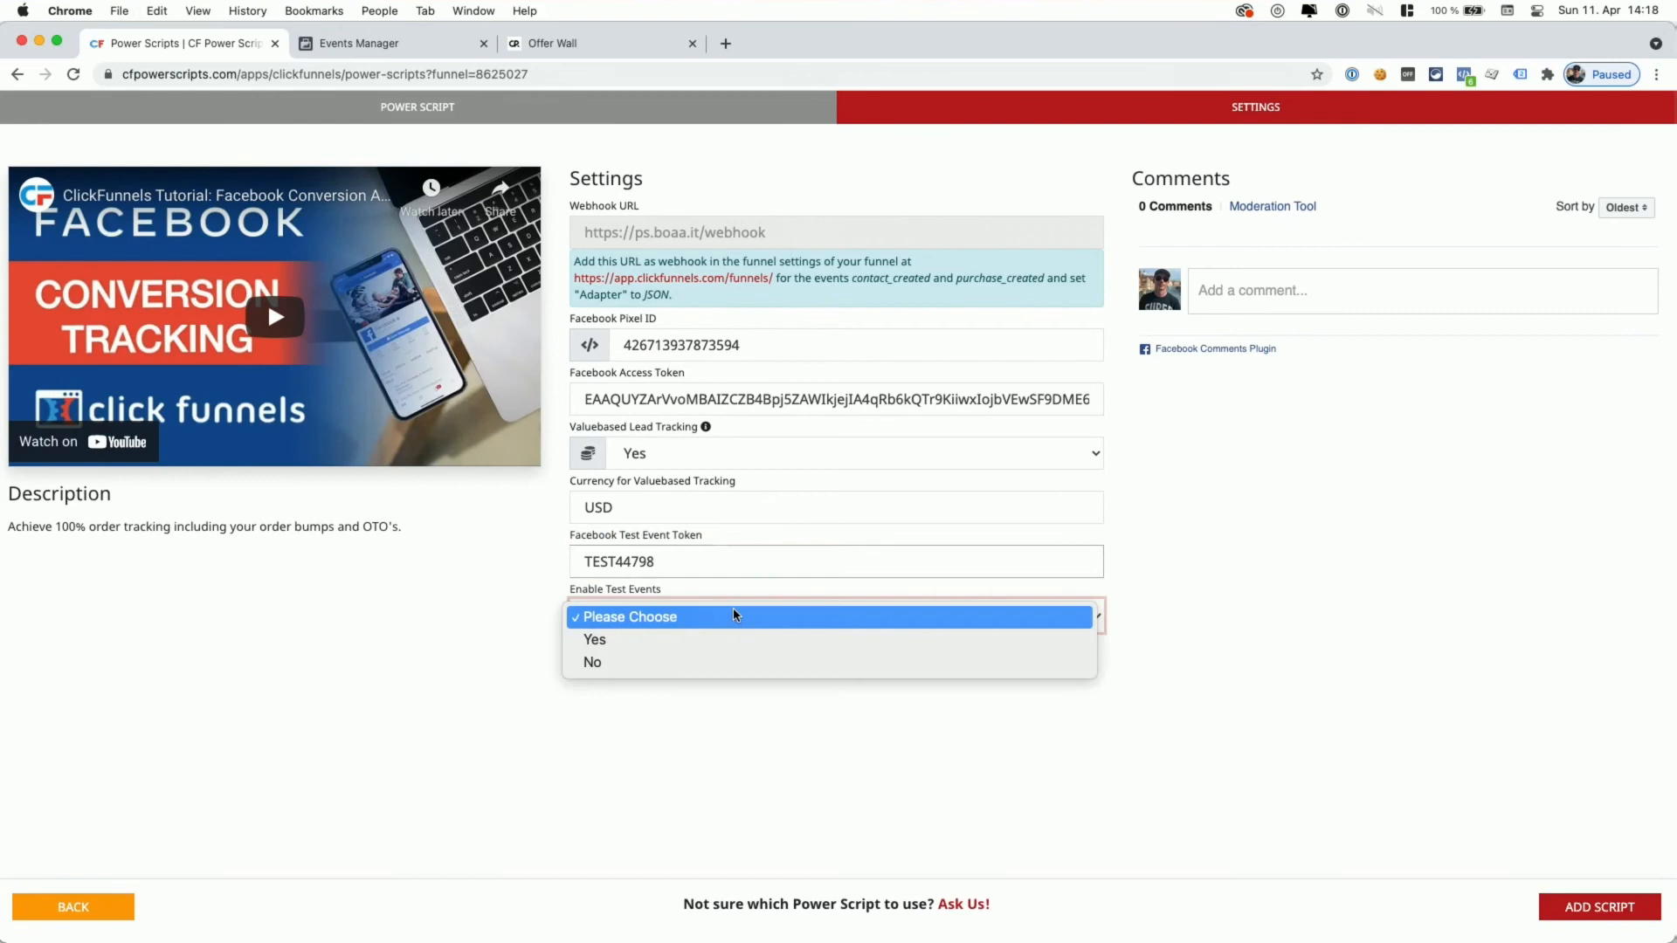
click(683, 632)
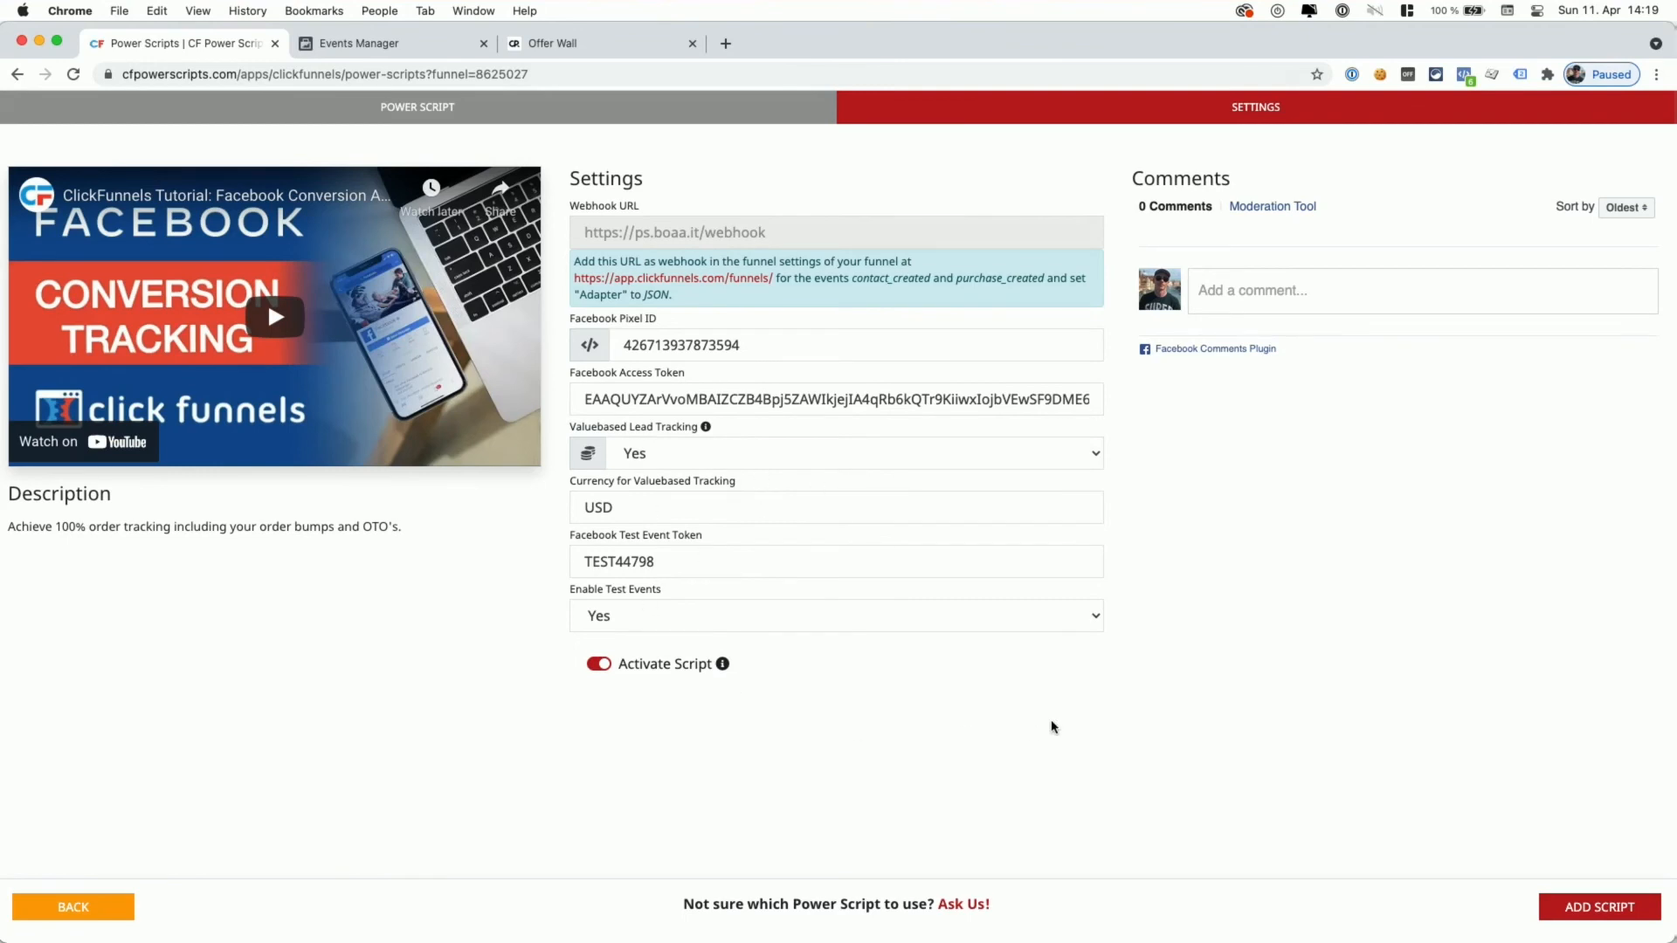
click(1578, 916)
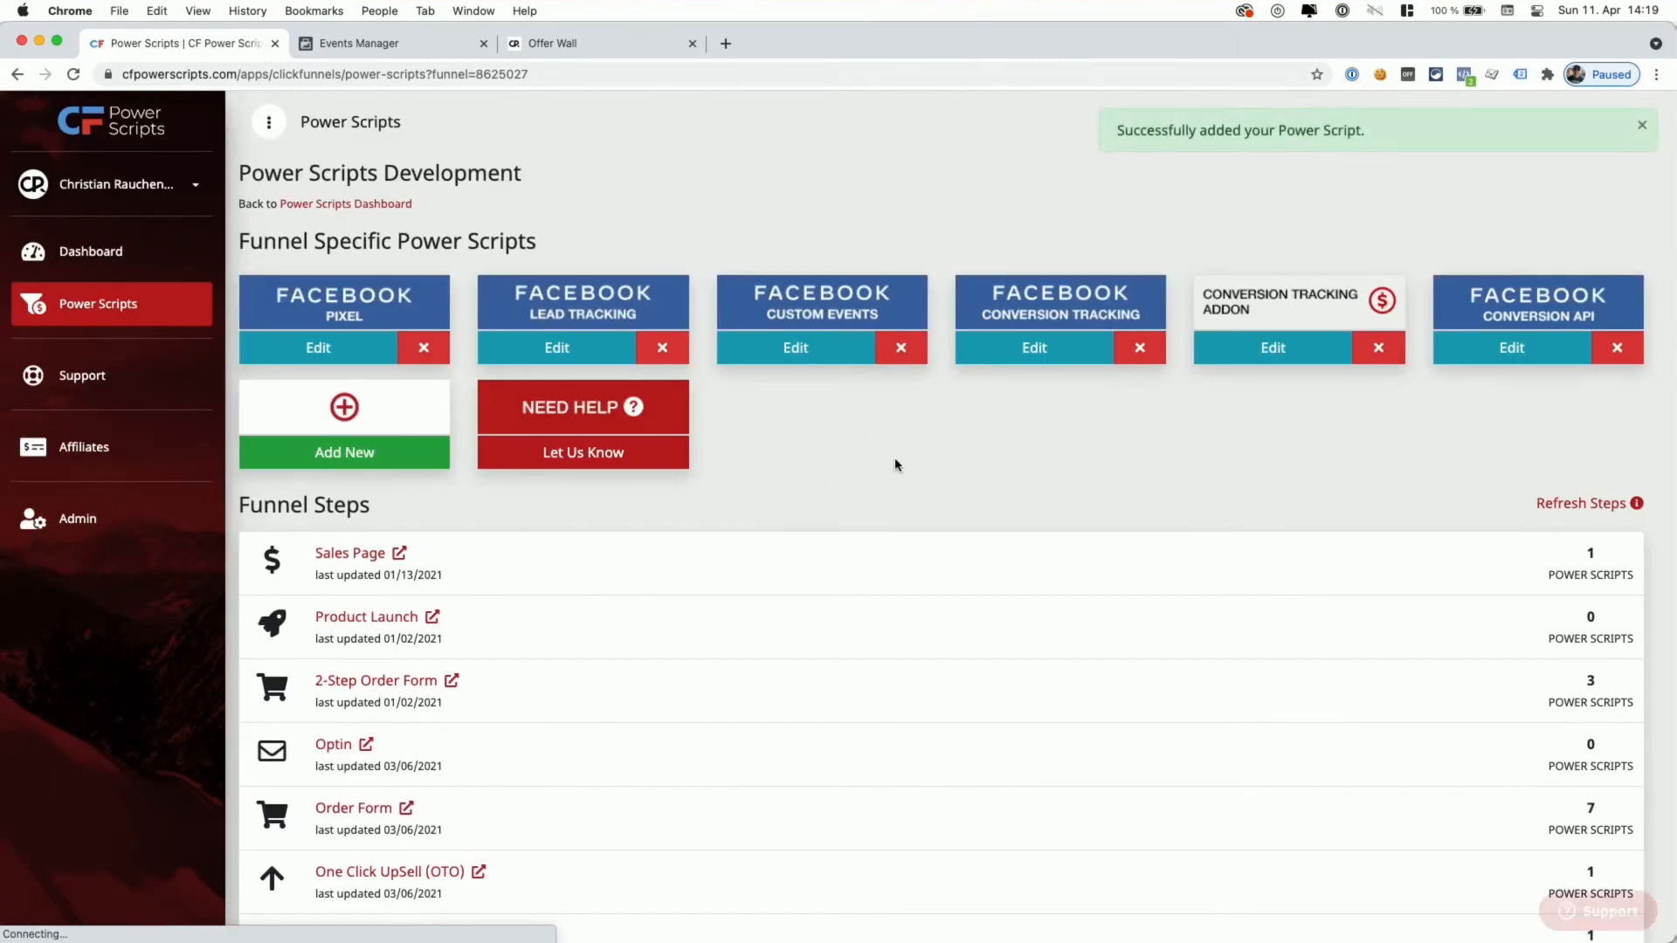
- Copy the Facebook Conversion API script's webhook URL and go to the funnel's webhooks page
click(1497, 350)
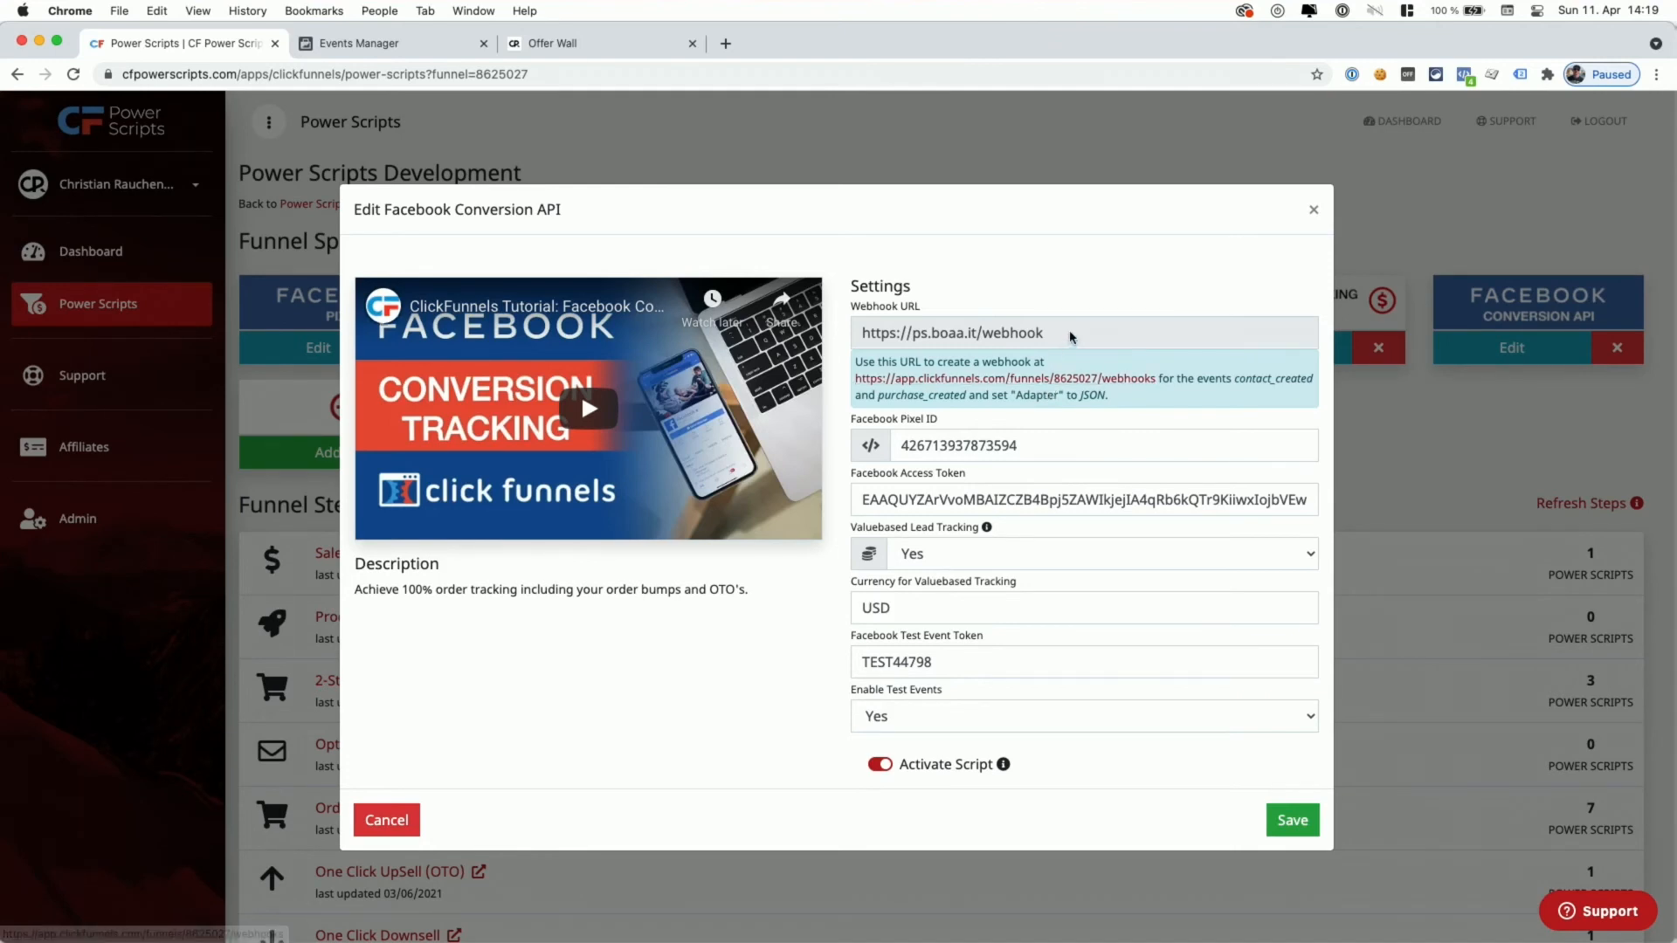
drag(1071, 337, 862, 334)
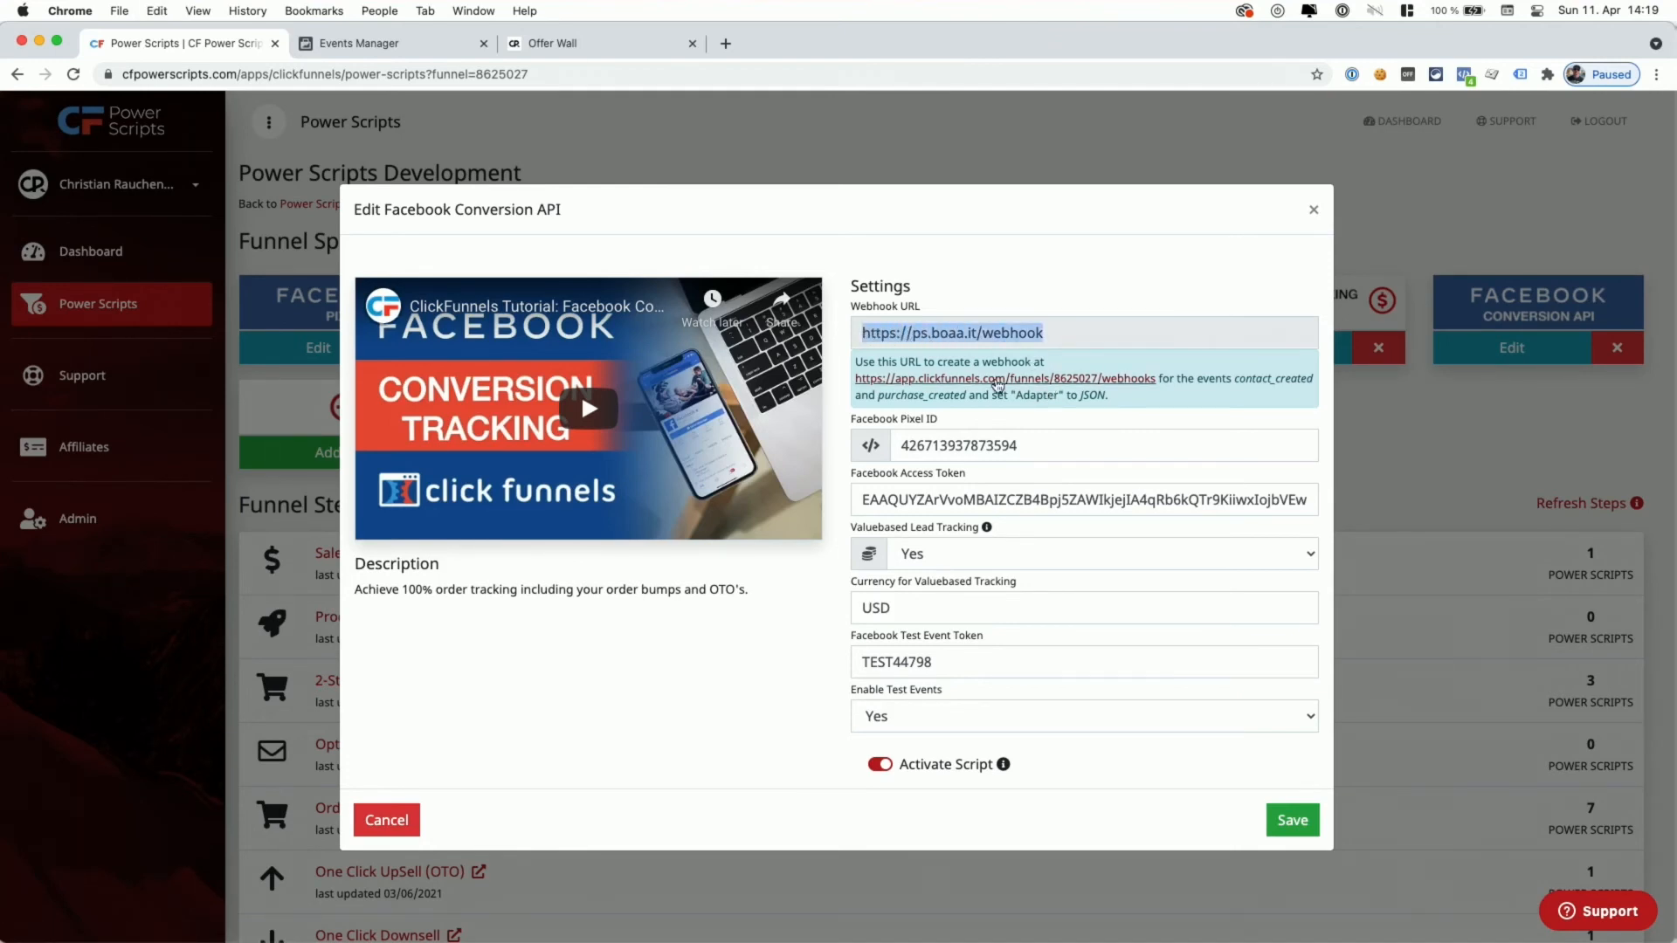
click(988, 382)
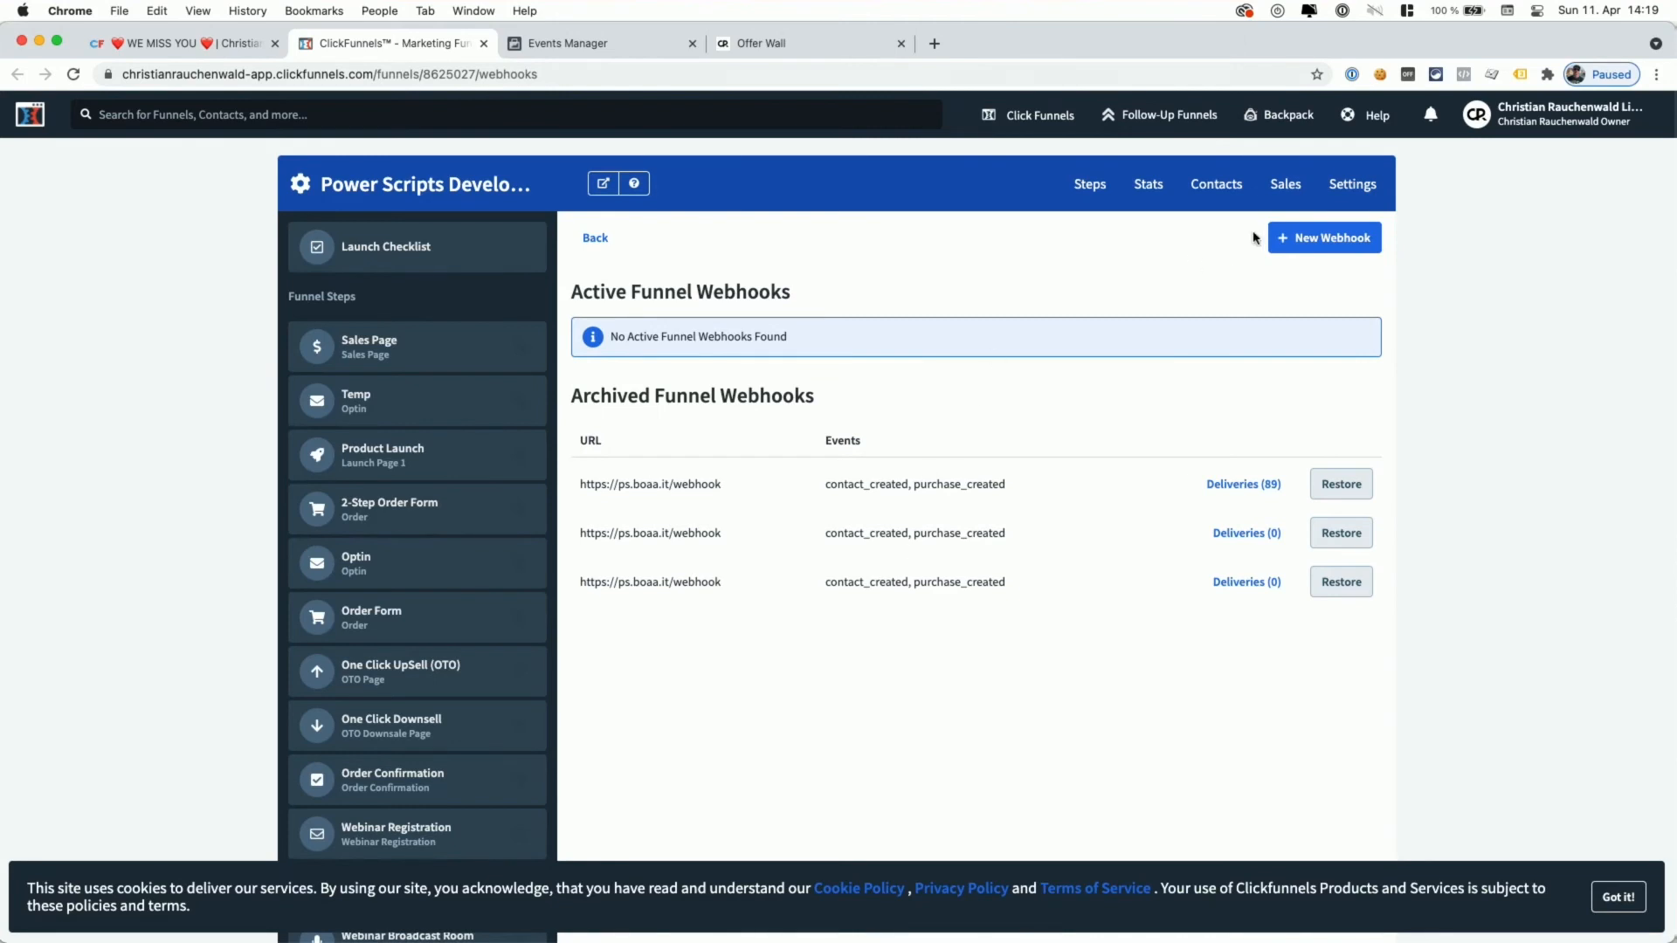
click(1280, 251)
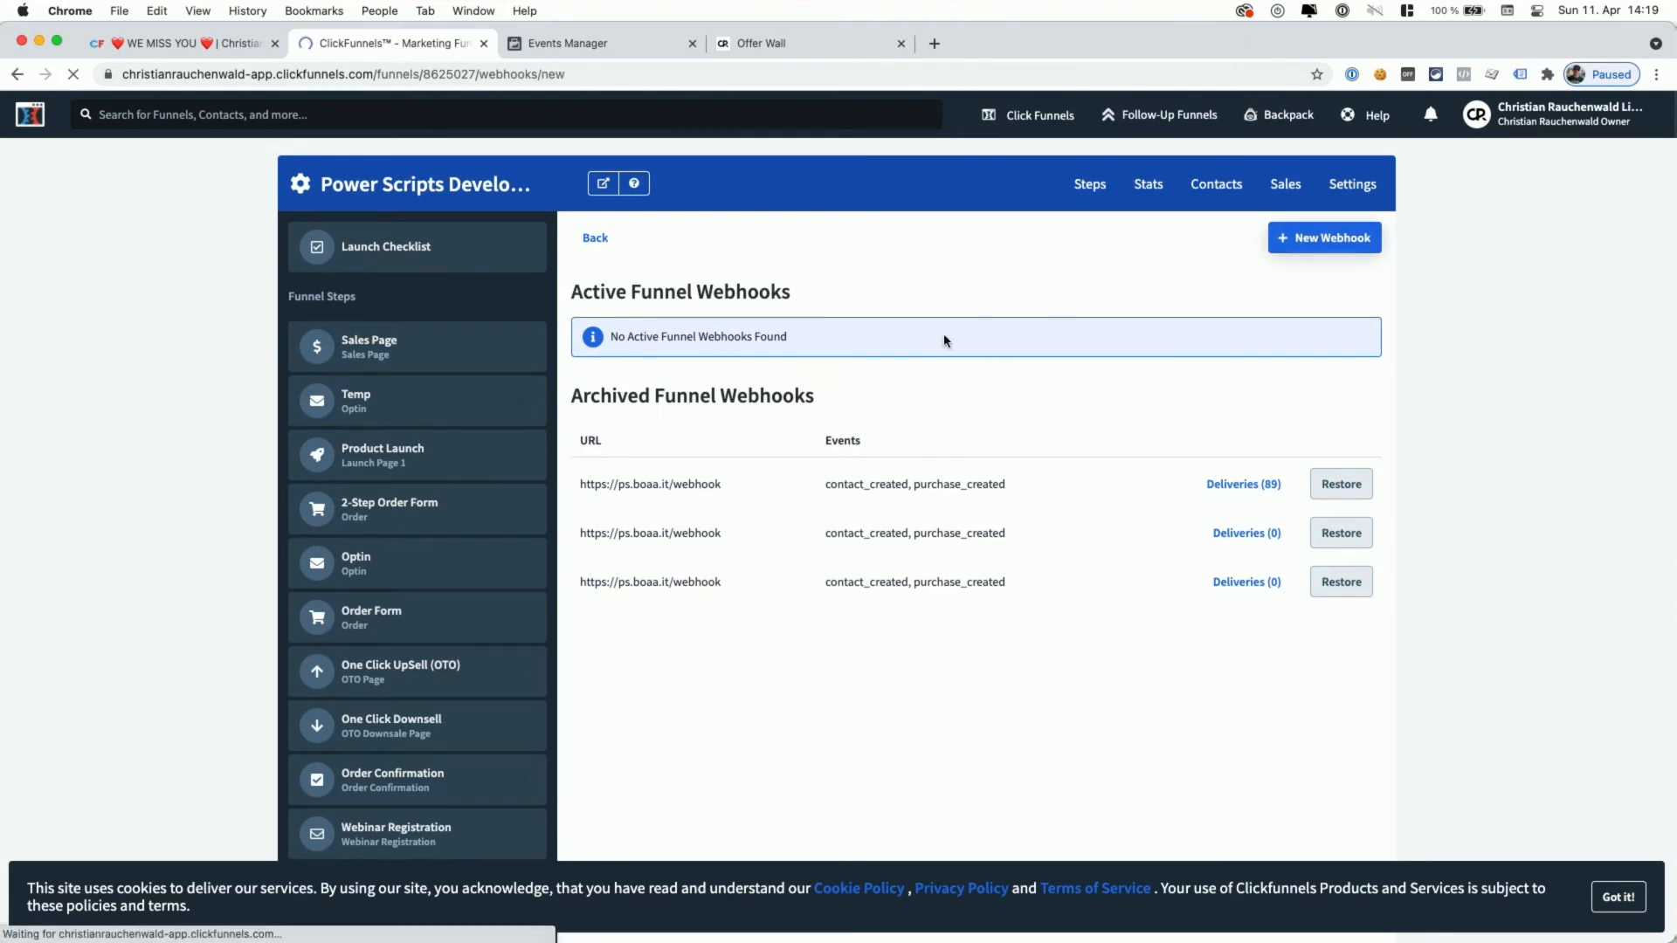
click(763, 411)
key(super+v)
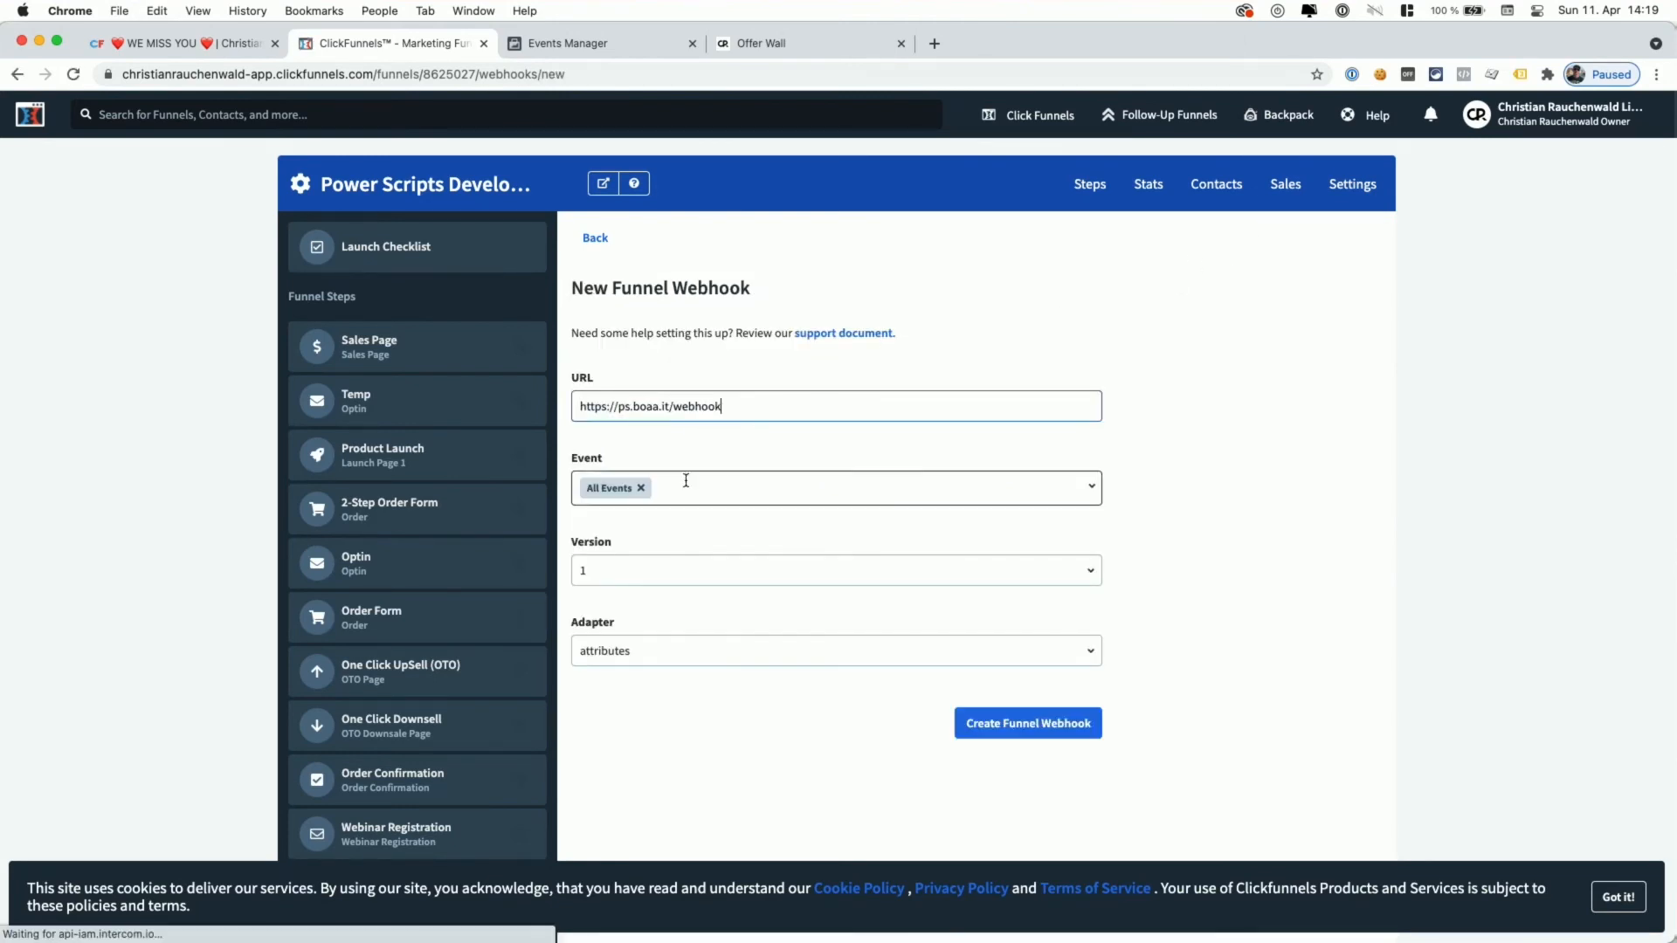
click(641, 488)
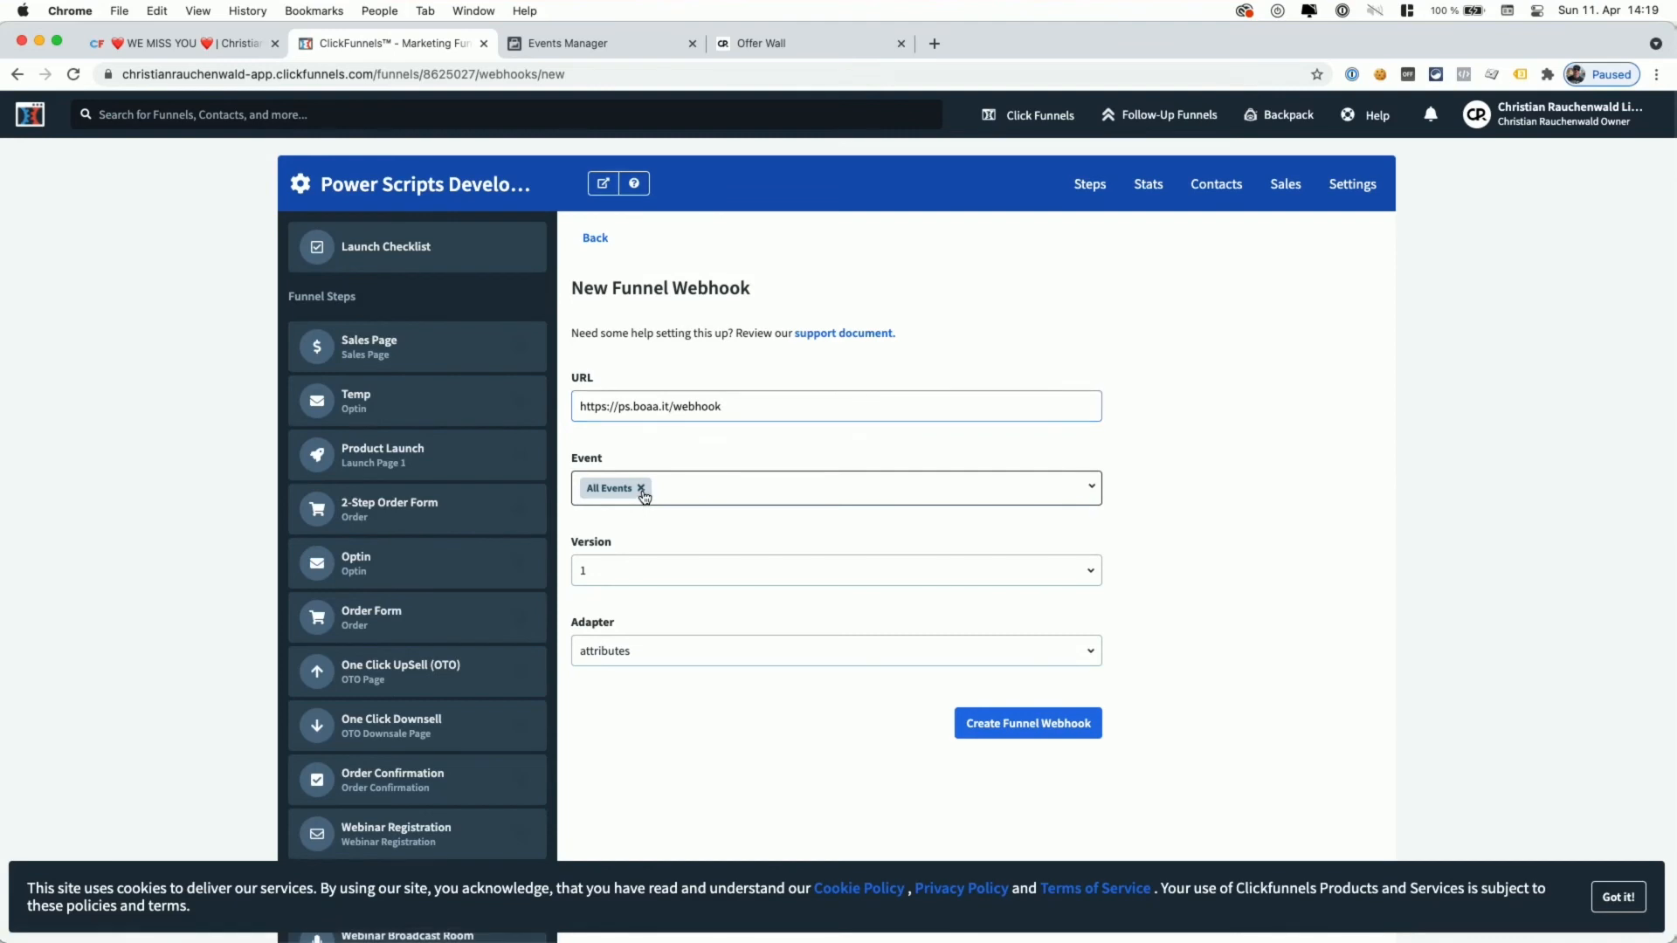
click(637, 647)
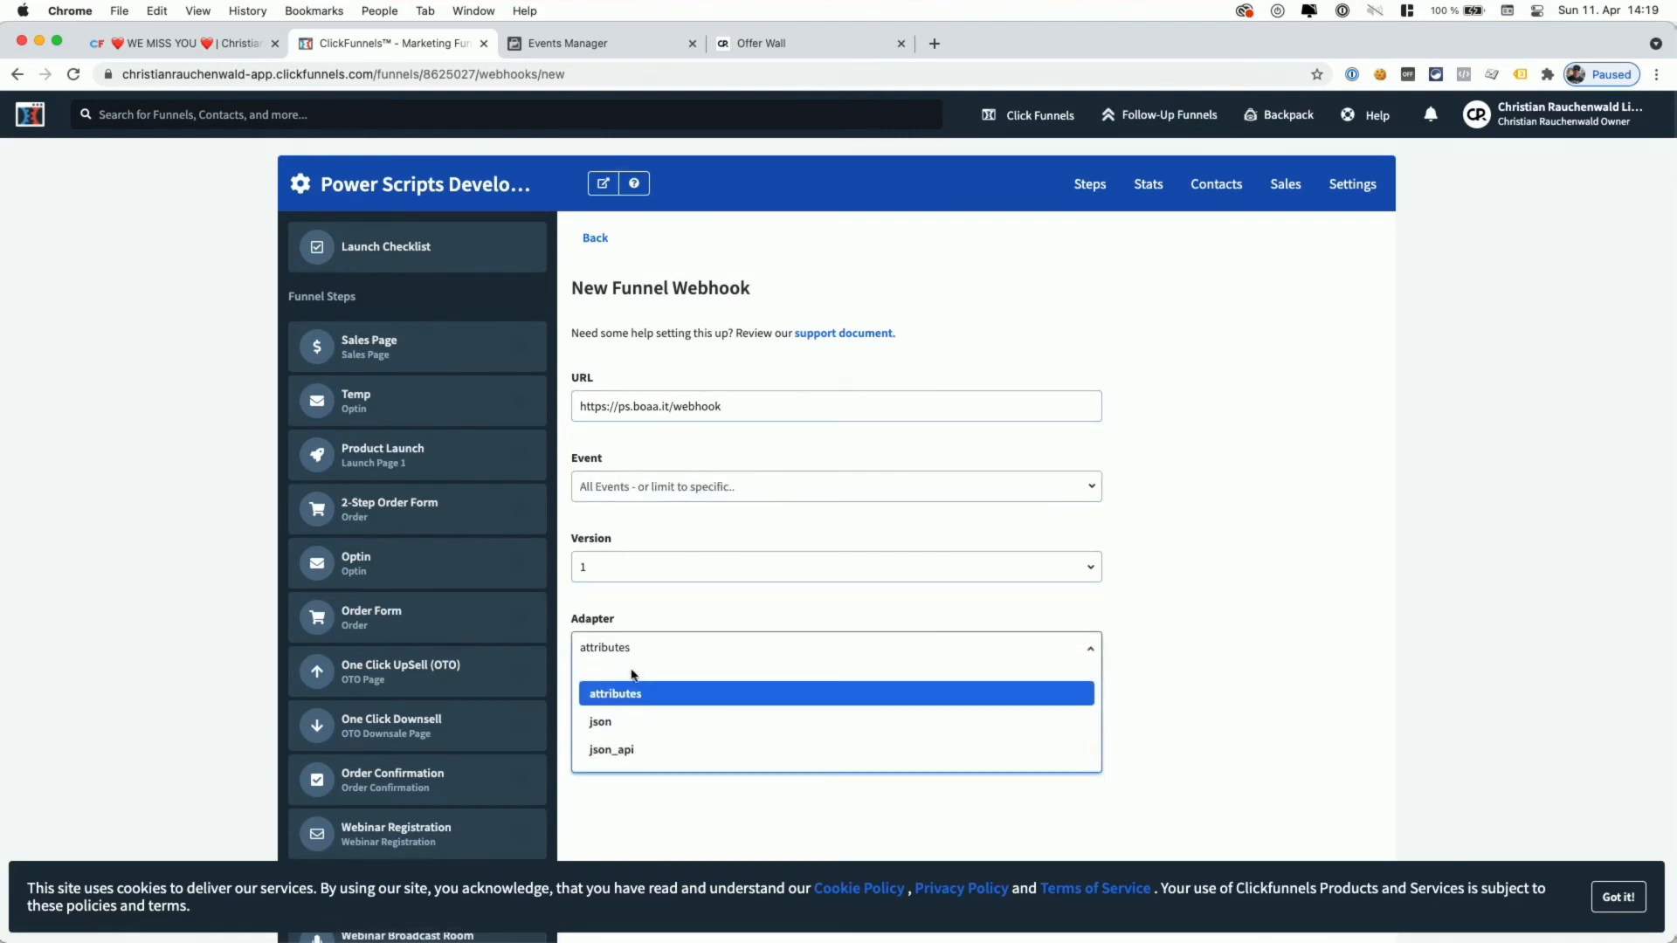
click(625, 719)
click(661, 488)
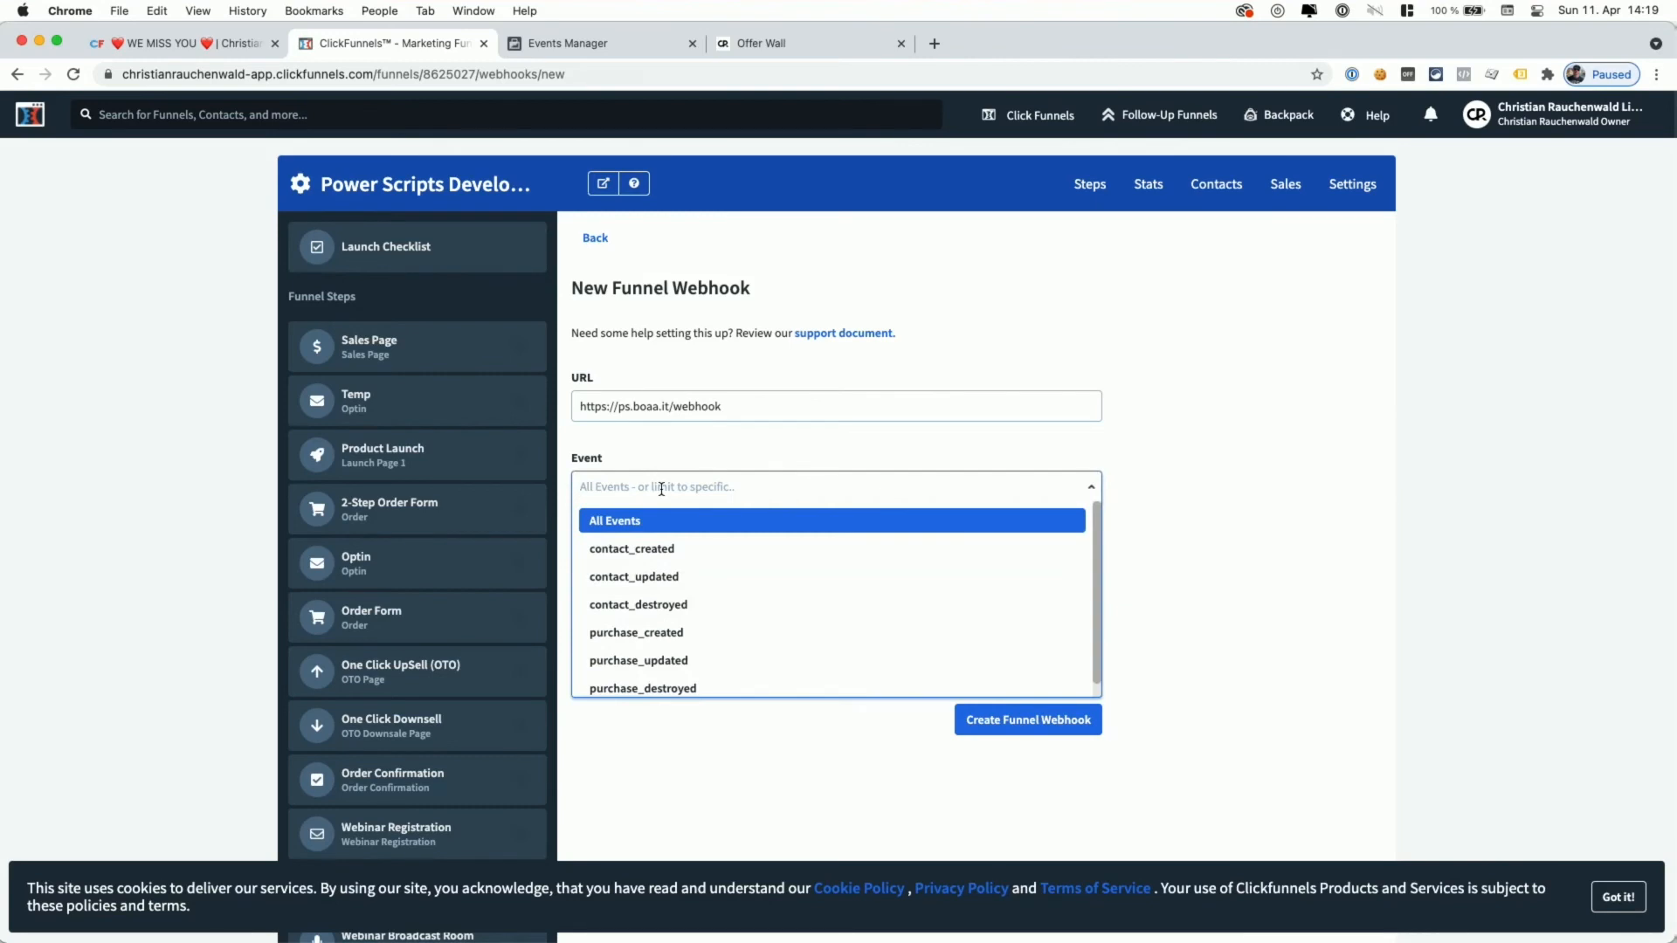
click(651, 548)
click(680, 612)
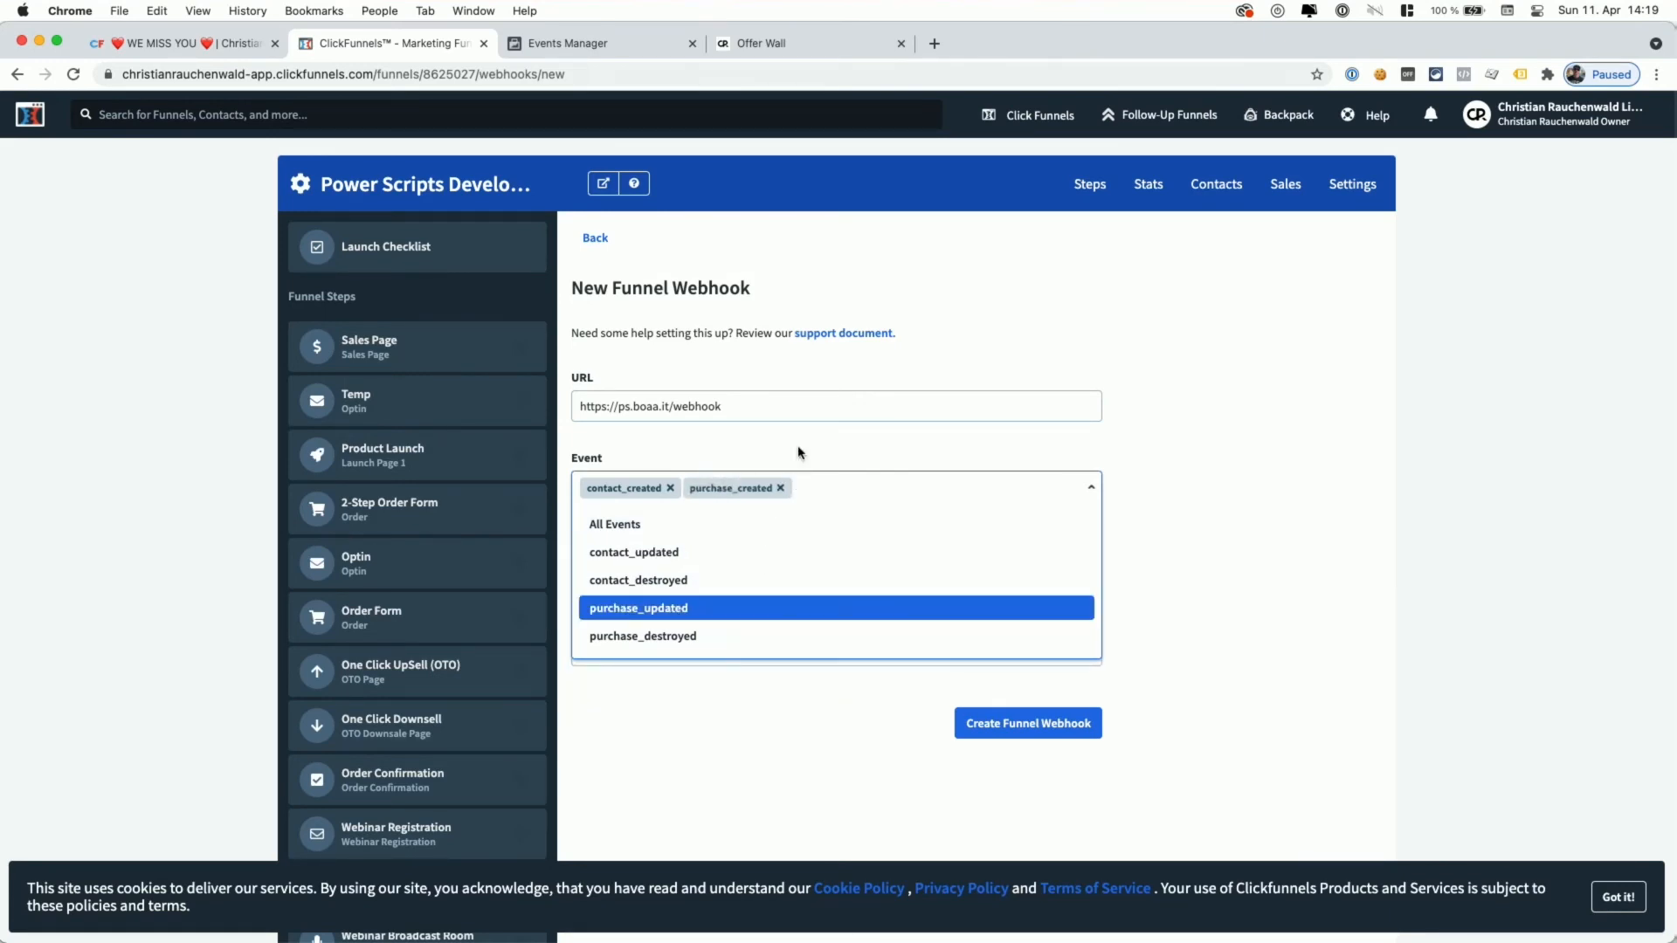
click(780, 488)
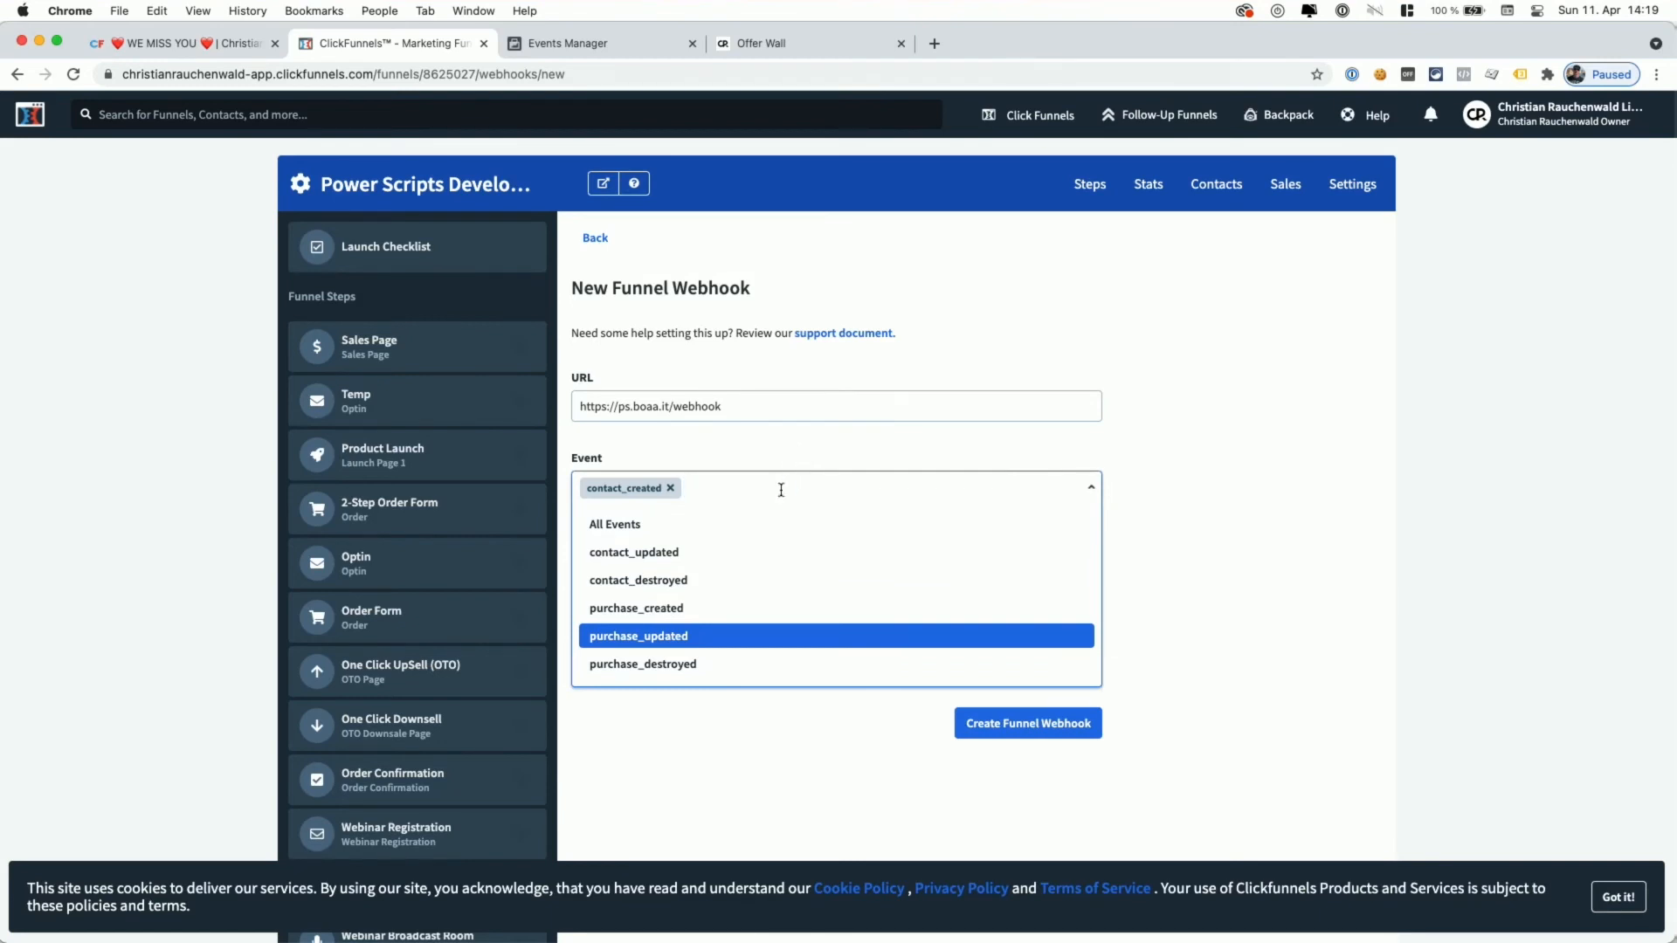
click(742, 447)
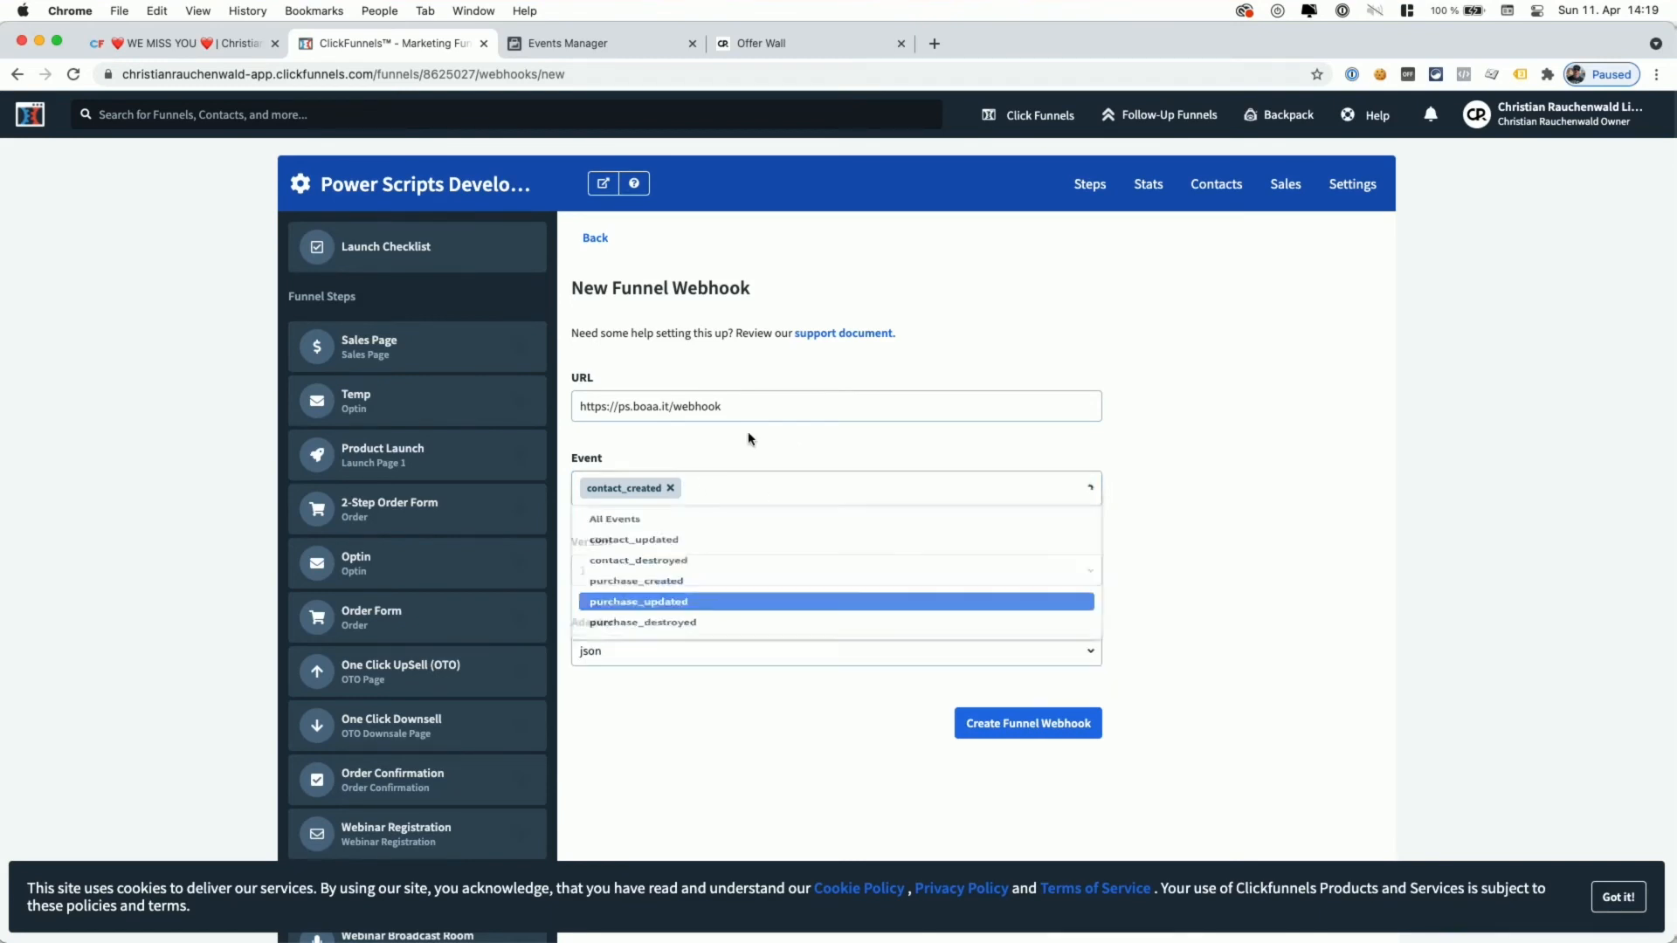
click(1040, 730)
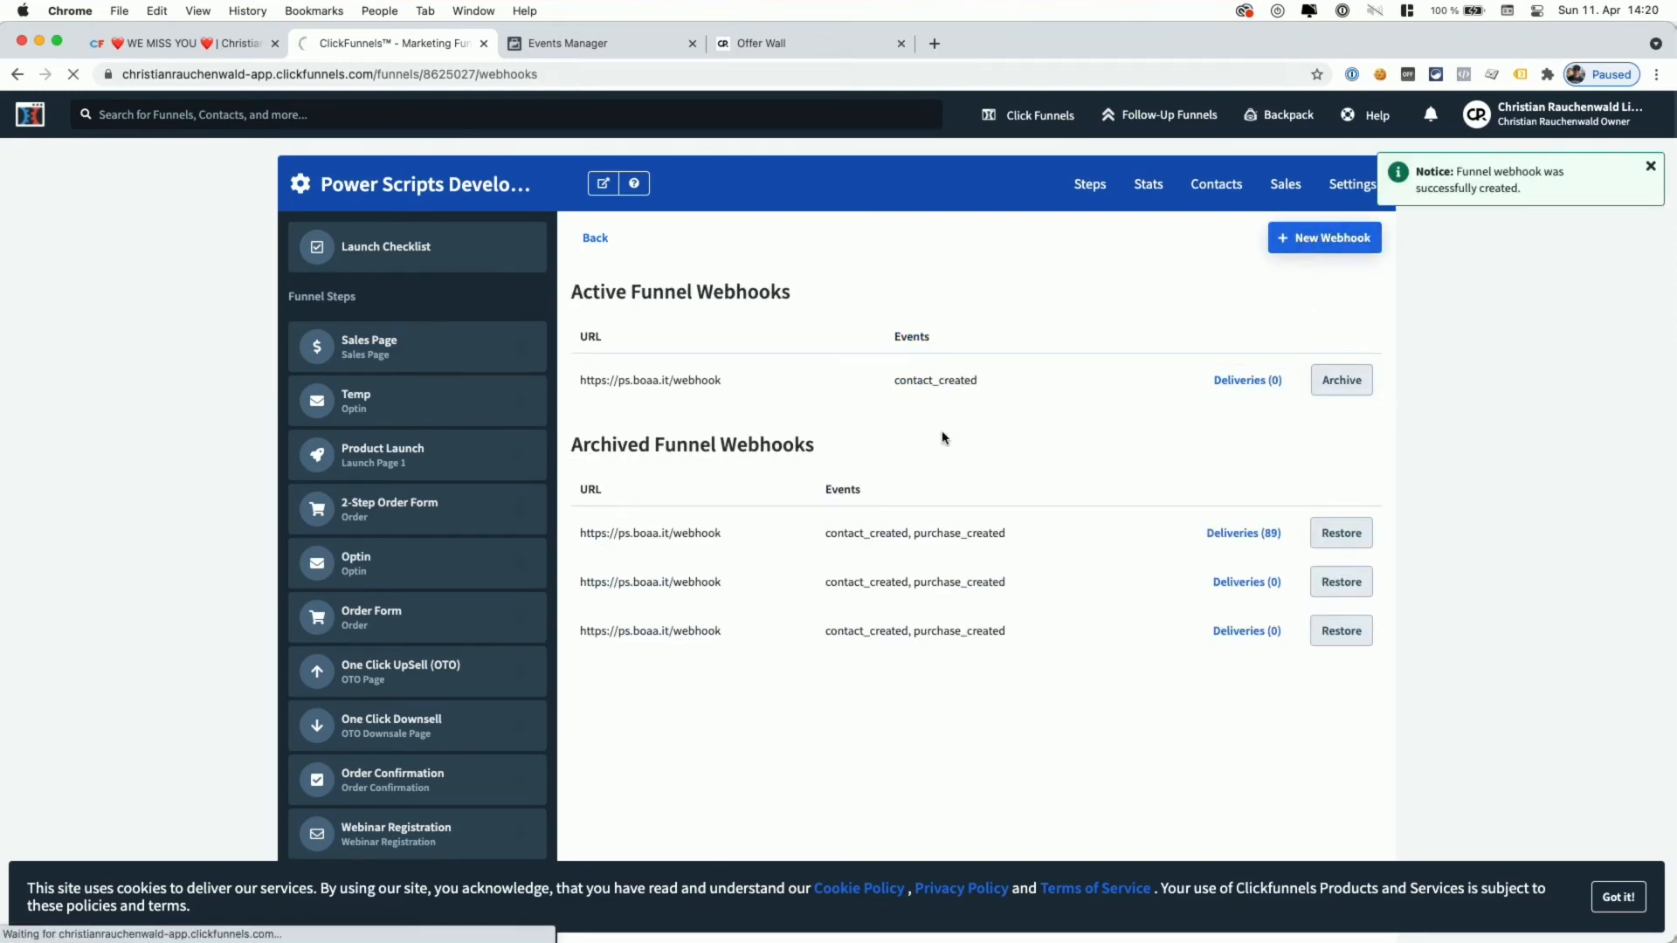
click(886, 413)
key(super+v)
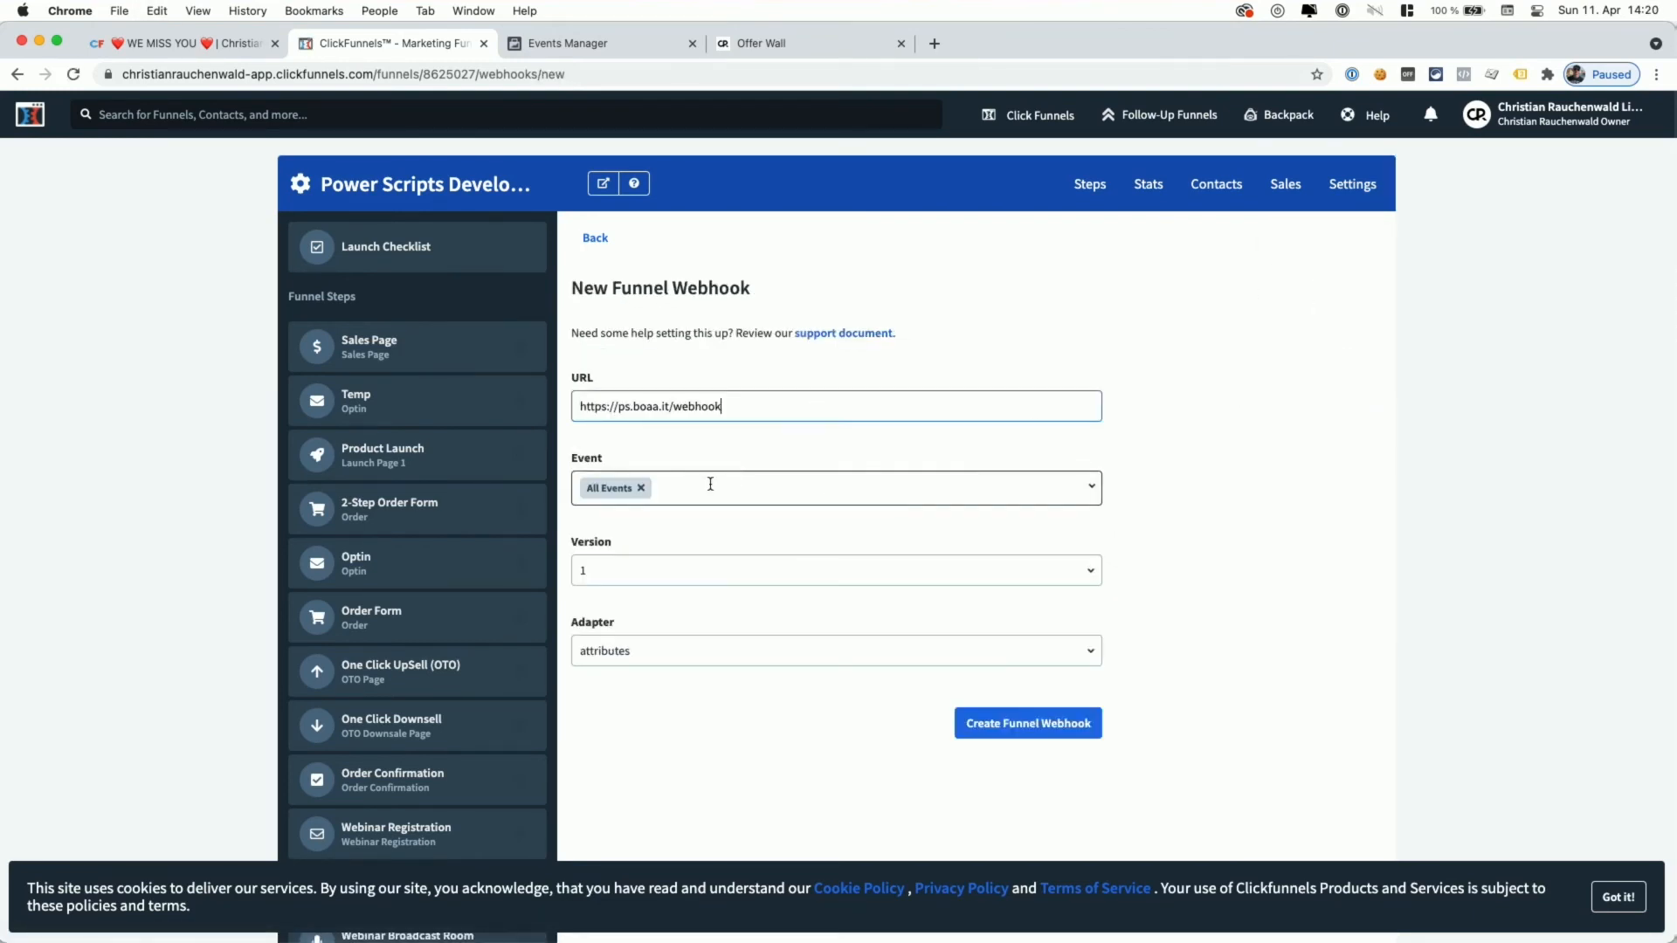
click(642, 488)
click(678, 492)
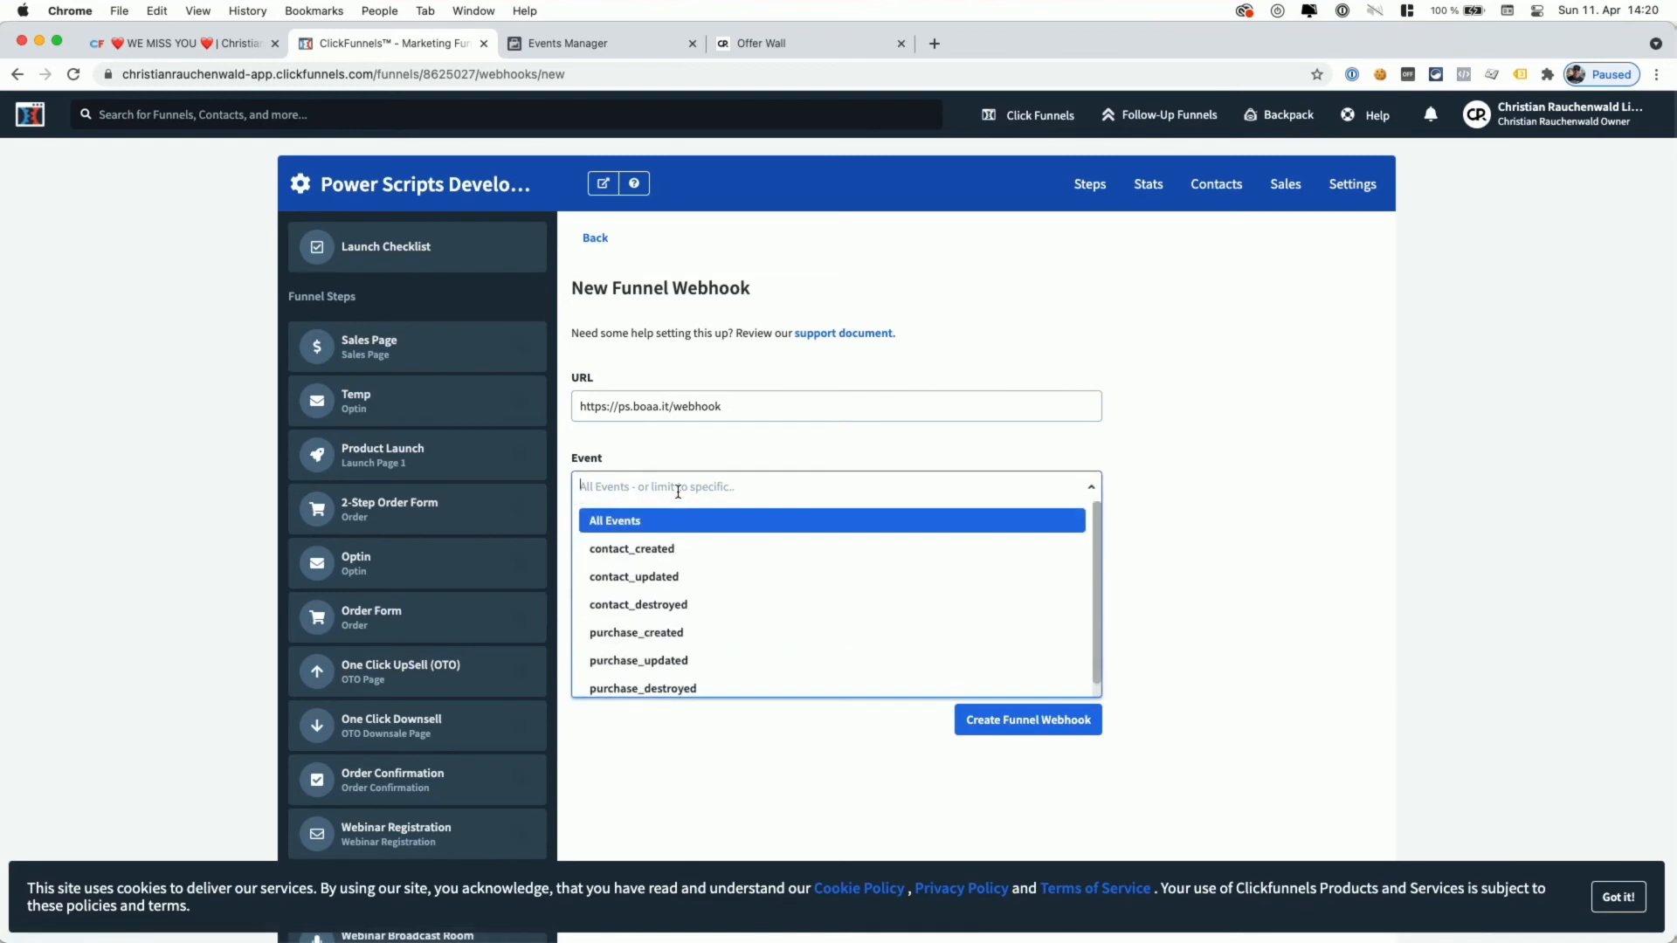
click(658, 640)
click(686, 730)
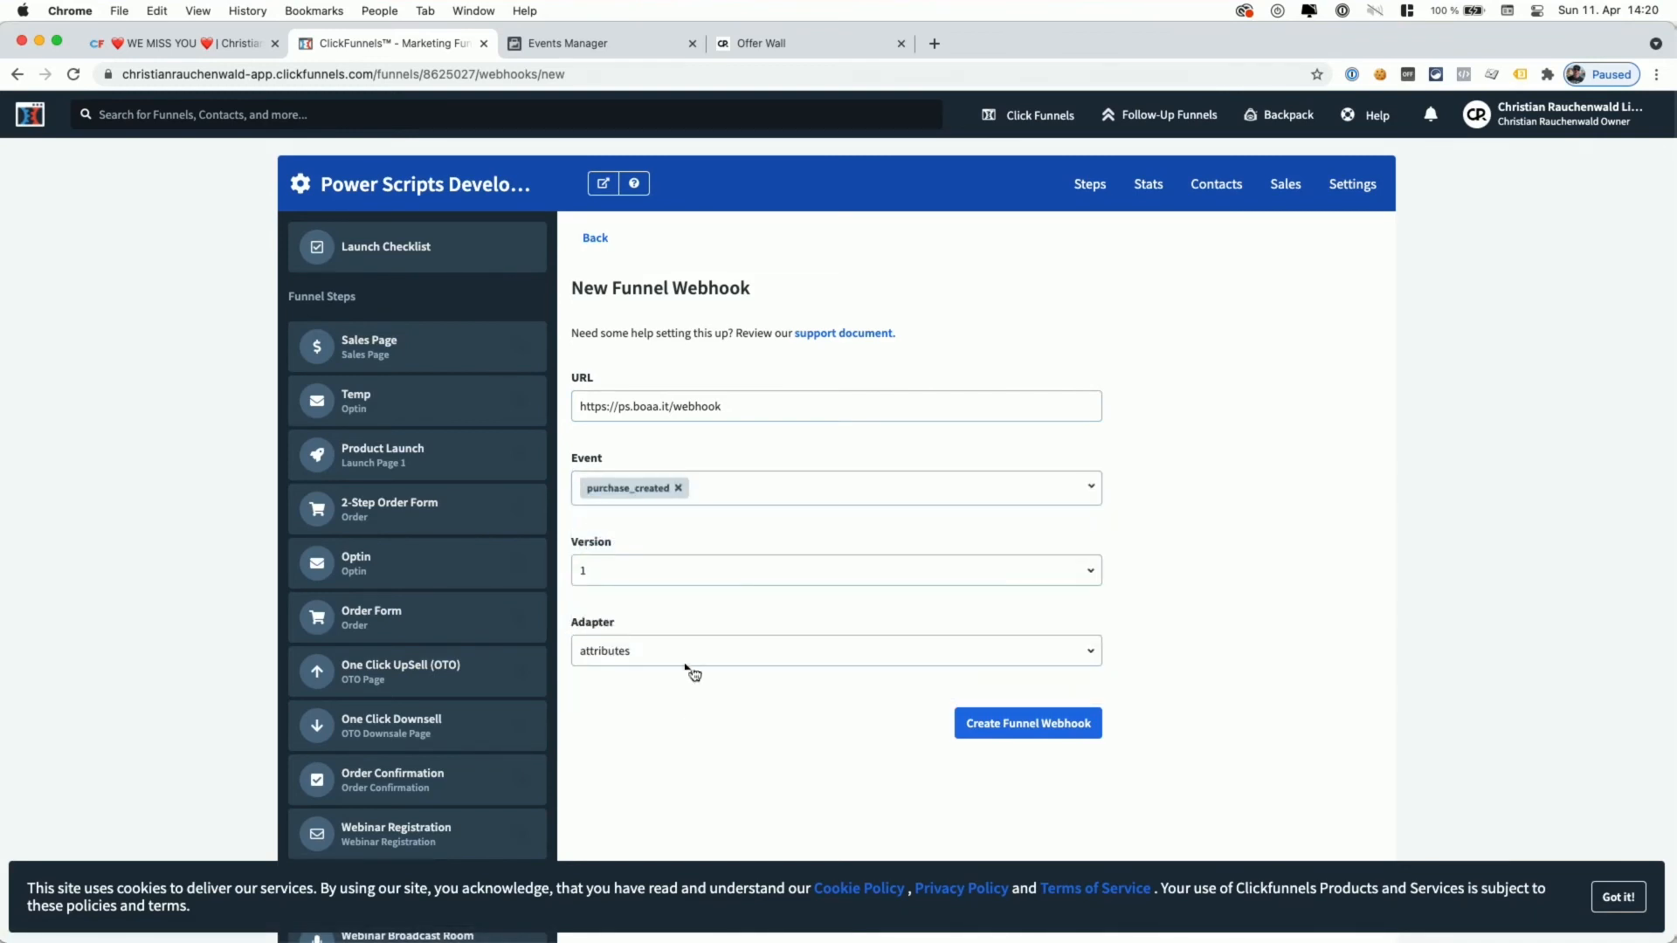
click(705, 656)
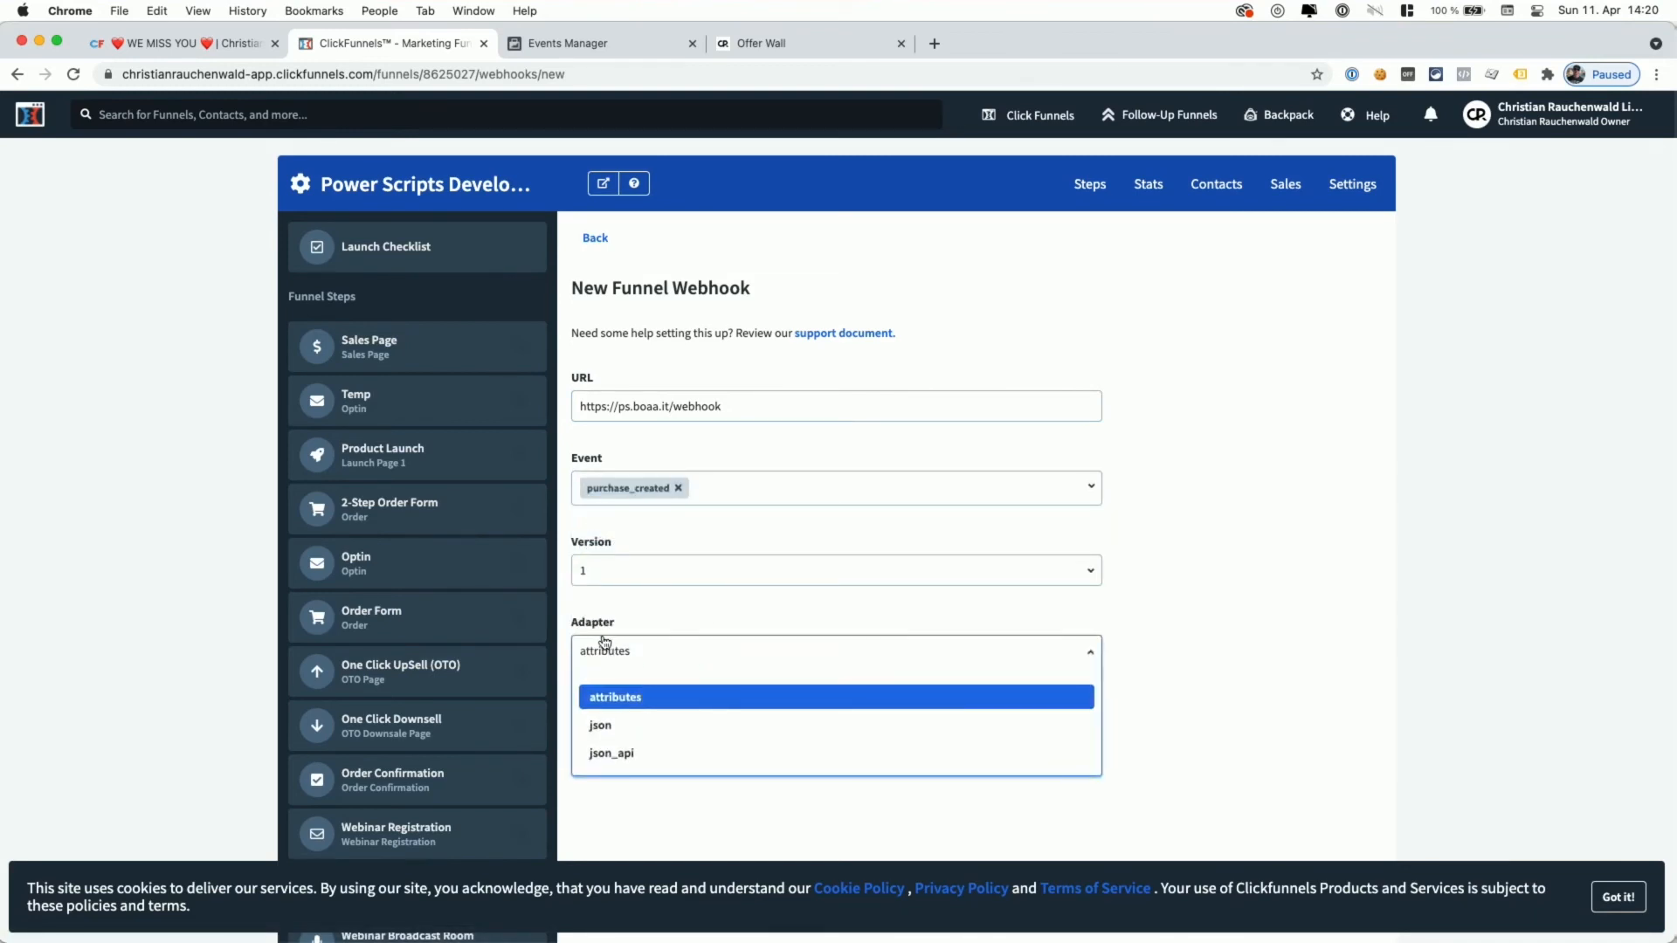
click(632, 736)
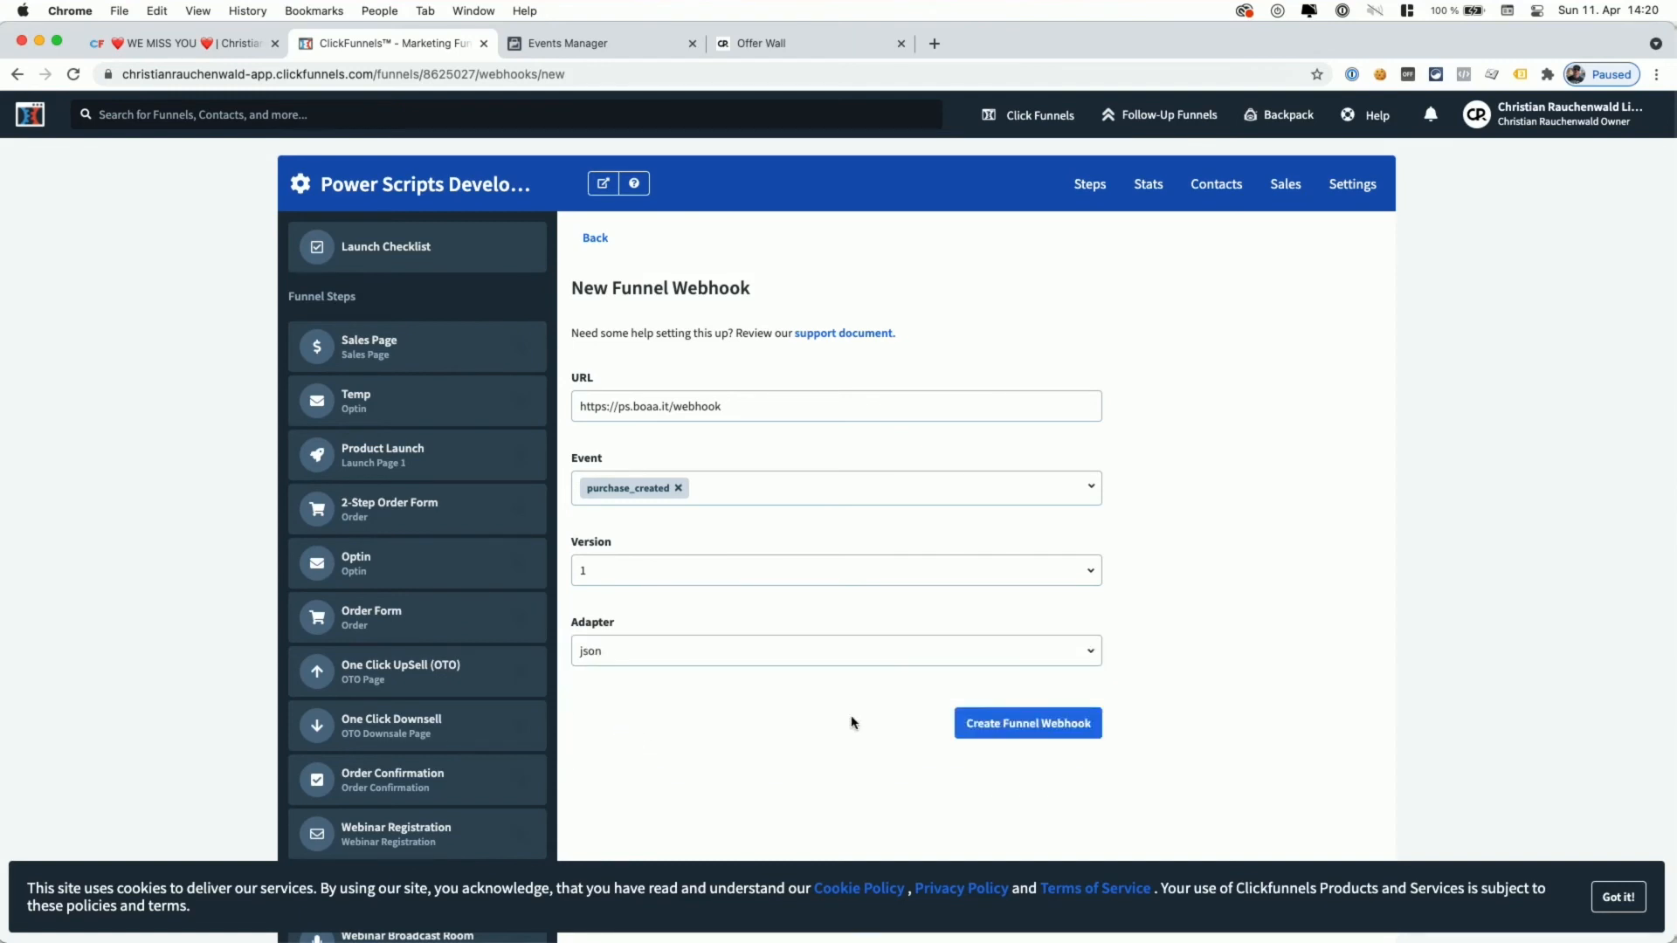
click(1035, 722)
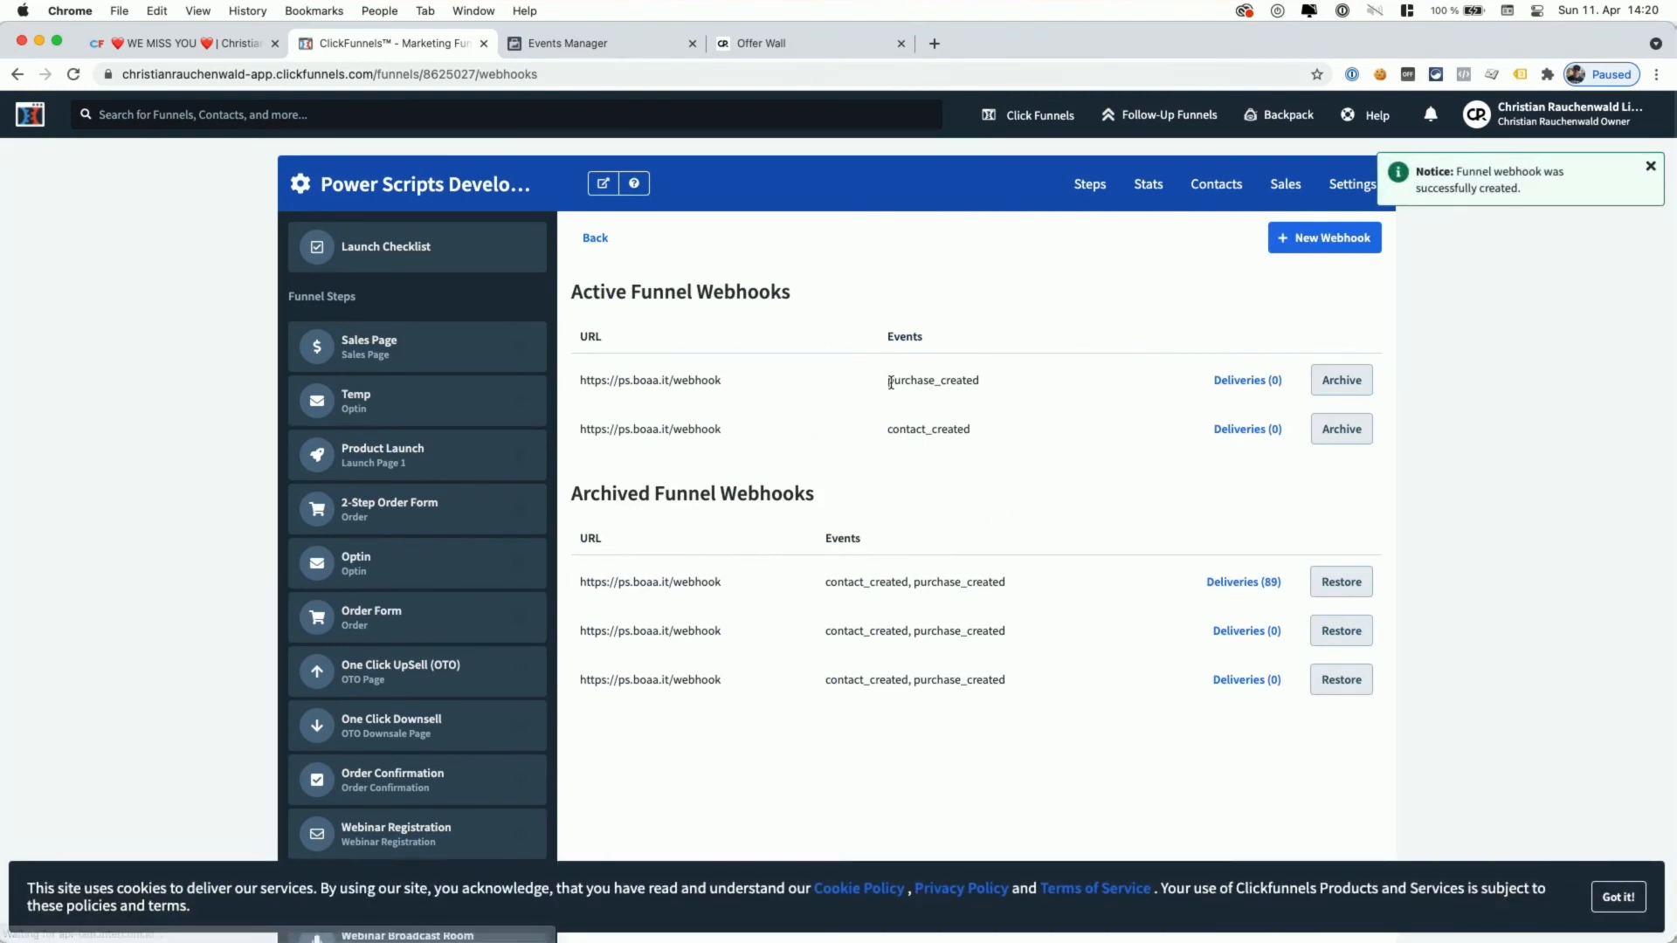
drag(890, 383, 981, 386)
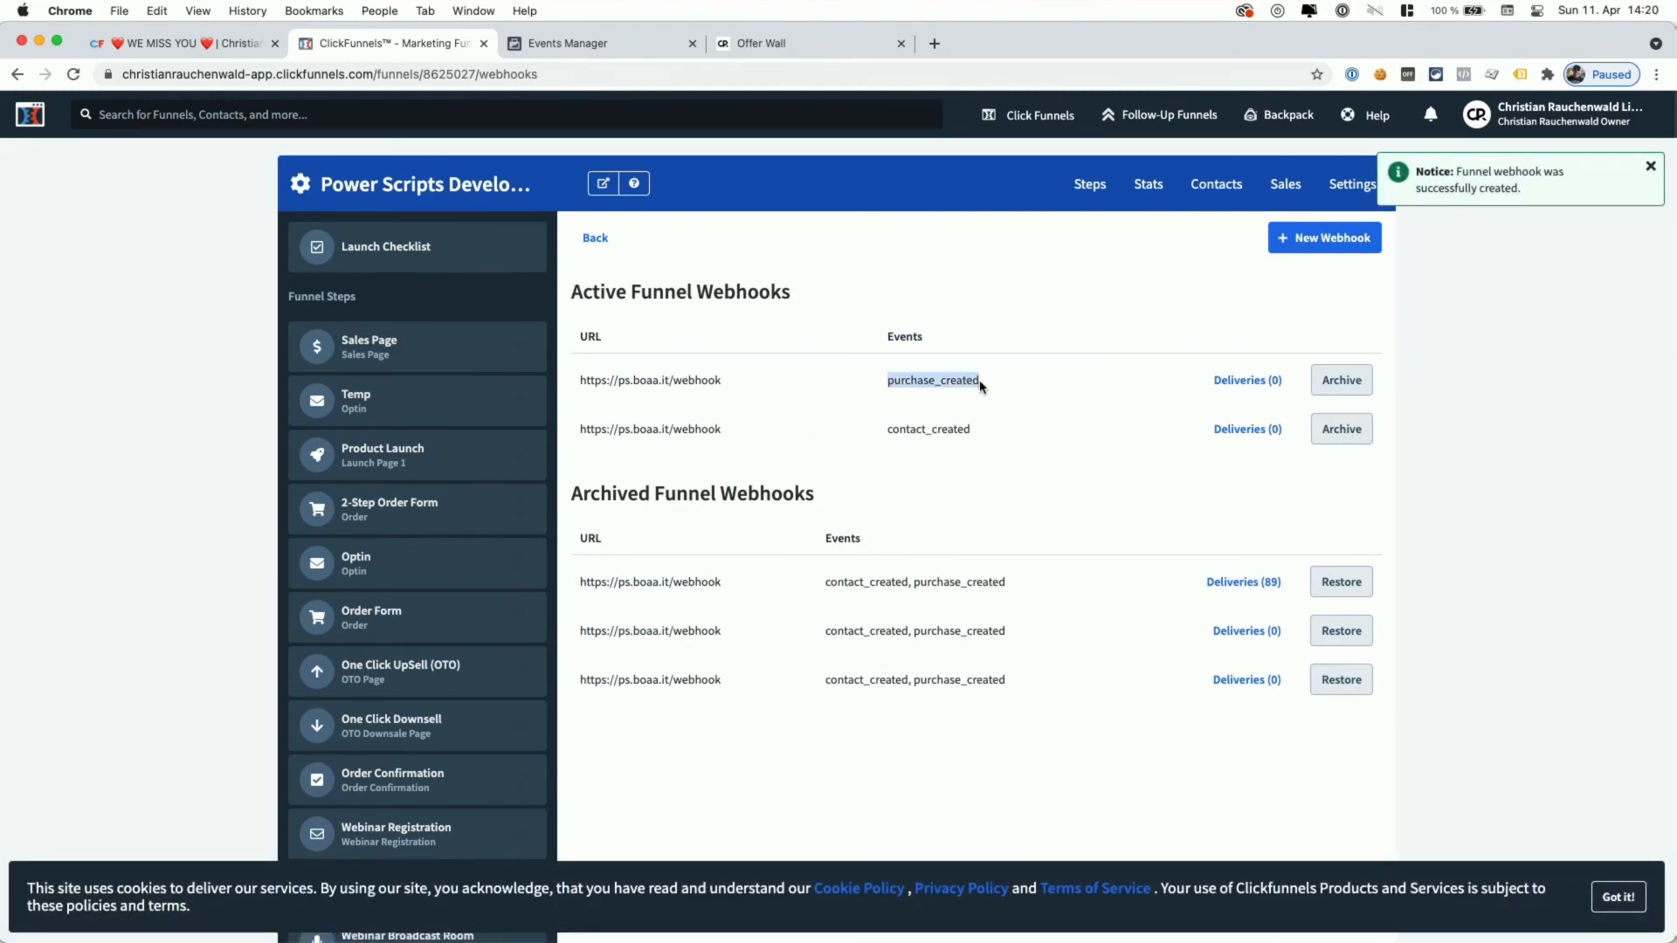
click(992, 387)
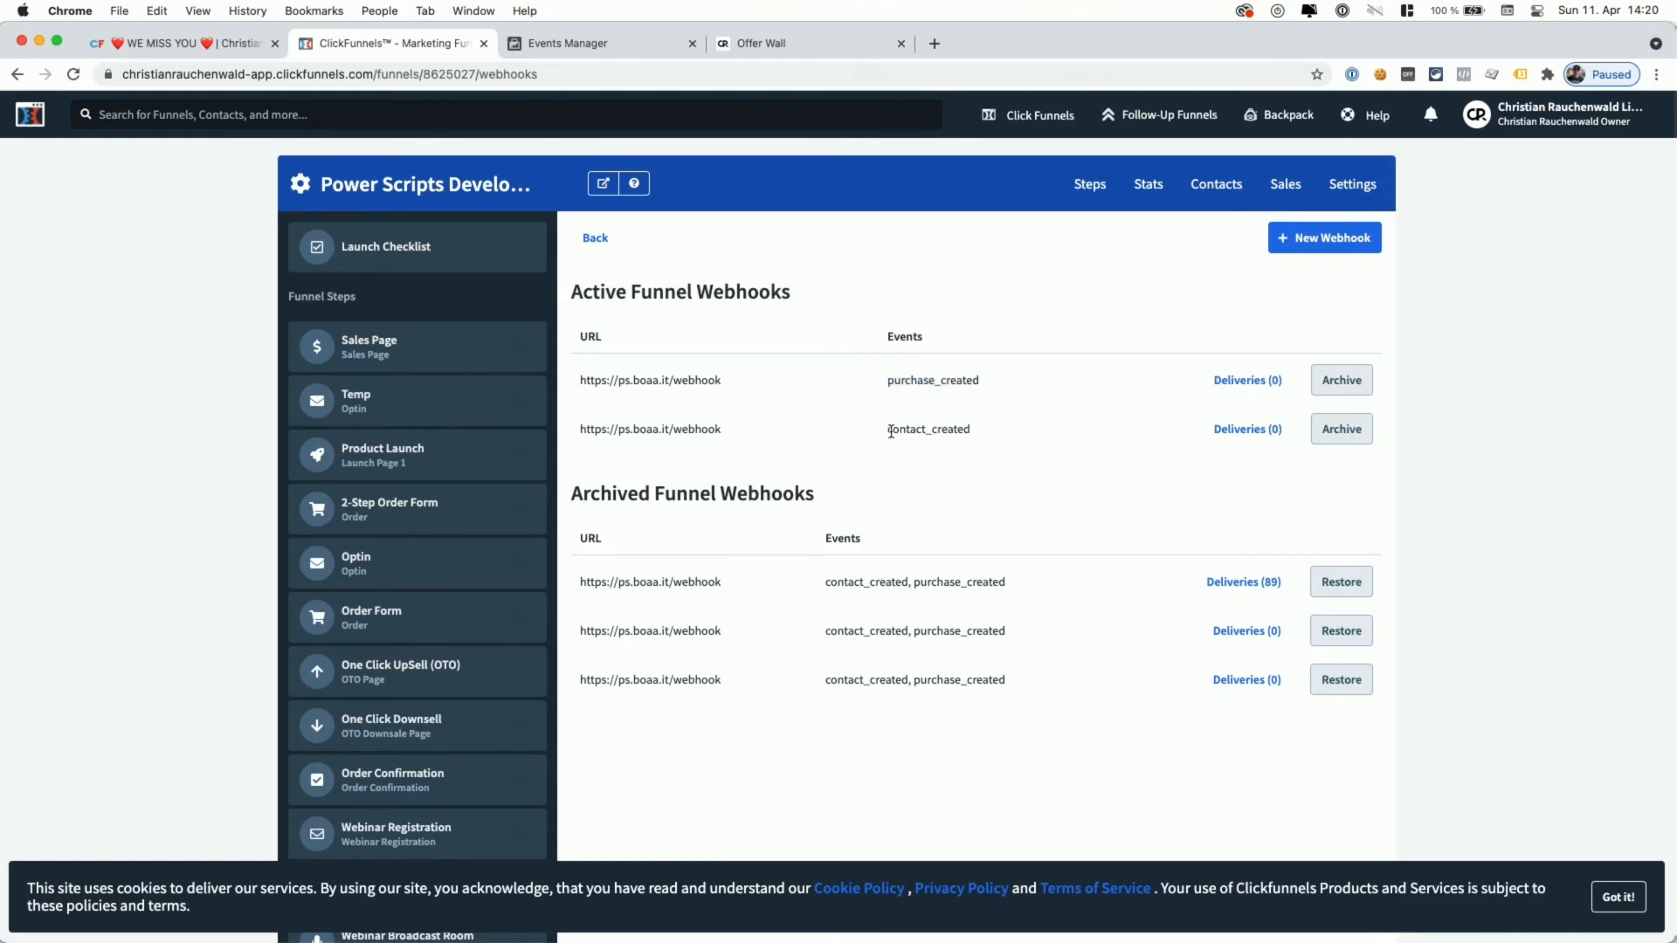
drag(888, 431, 1001, 439)
click(997, 429)
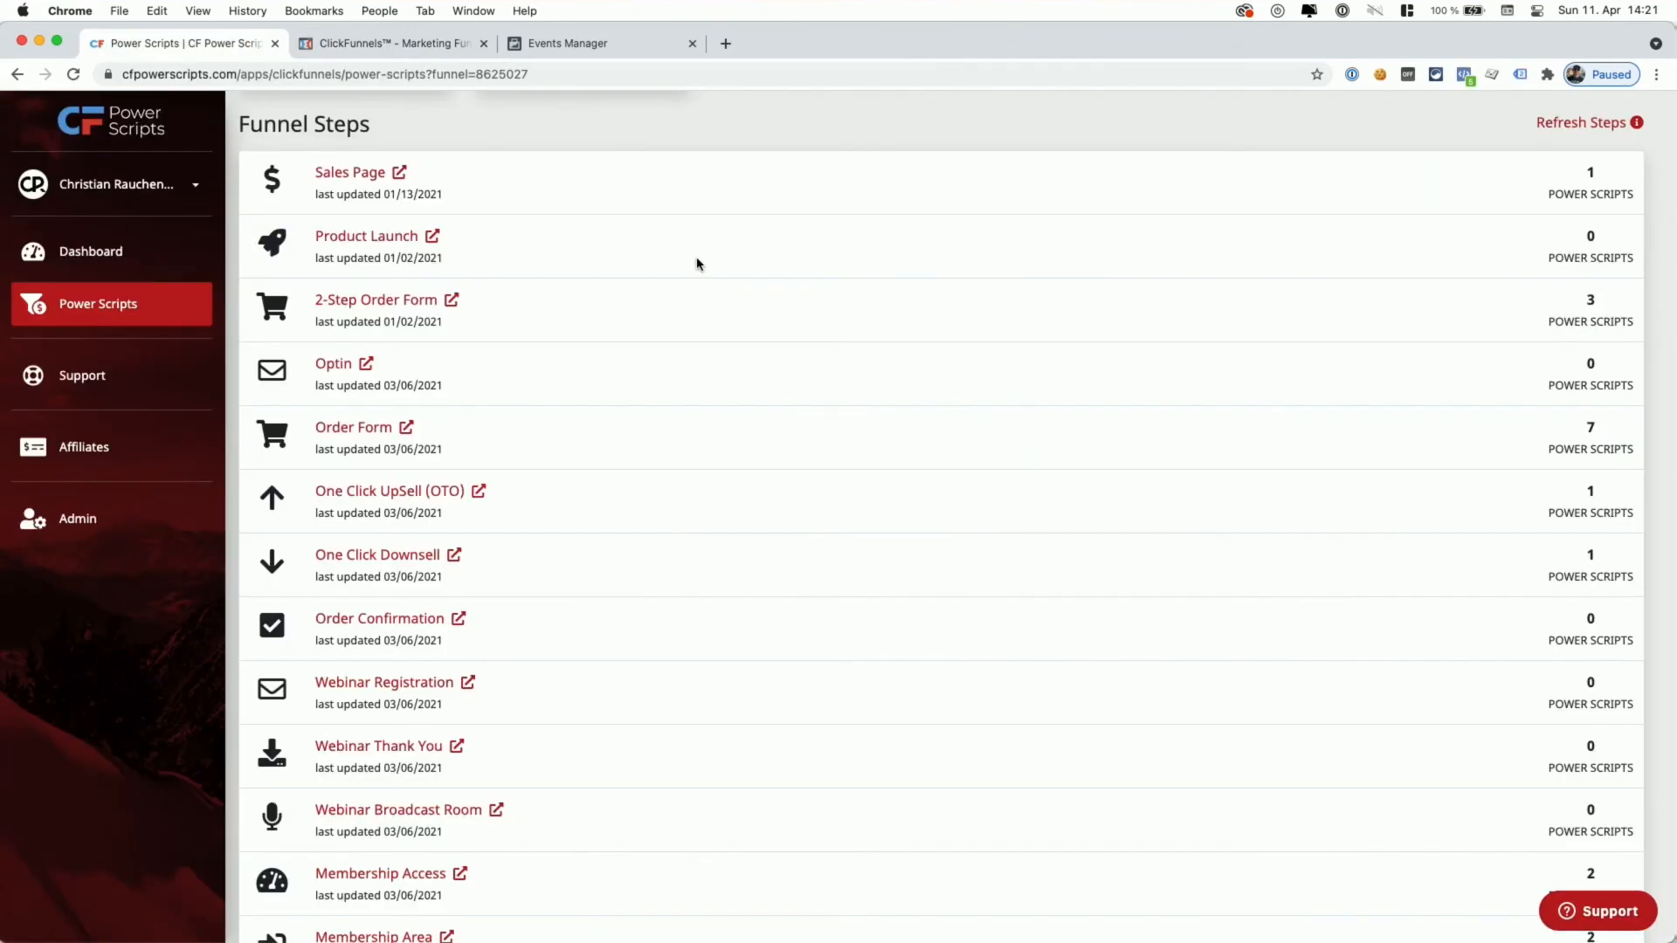
click(357, 365)
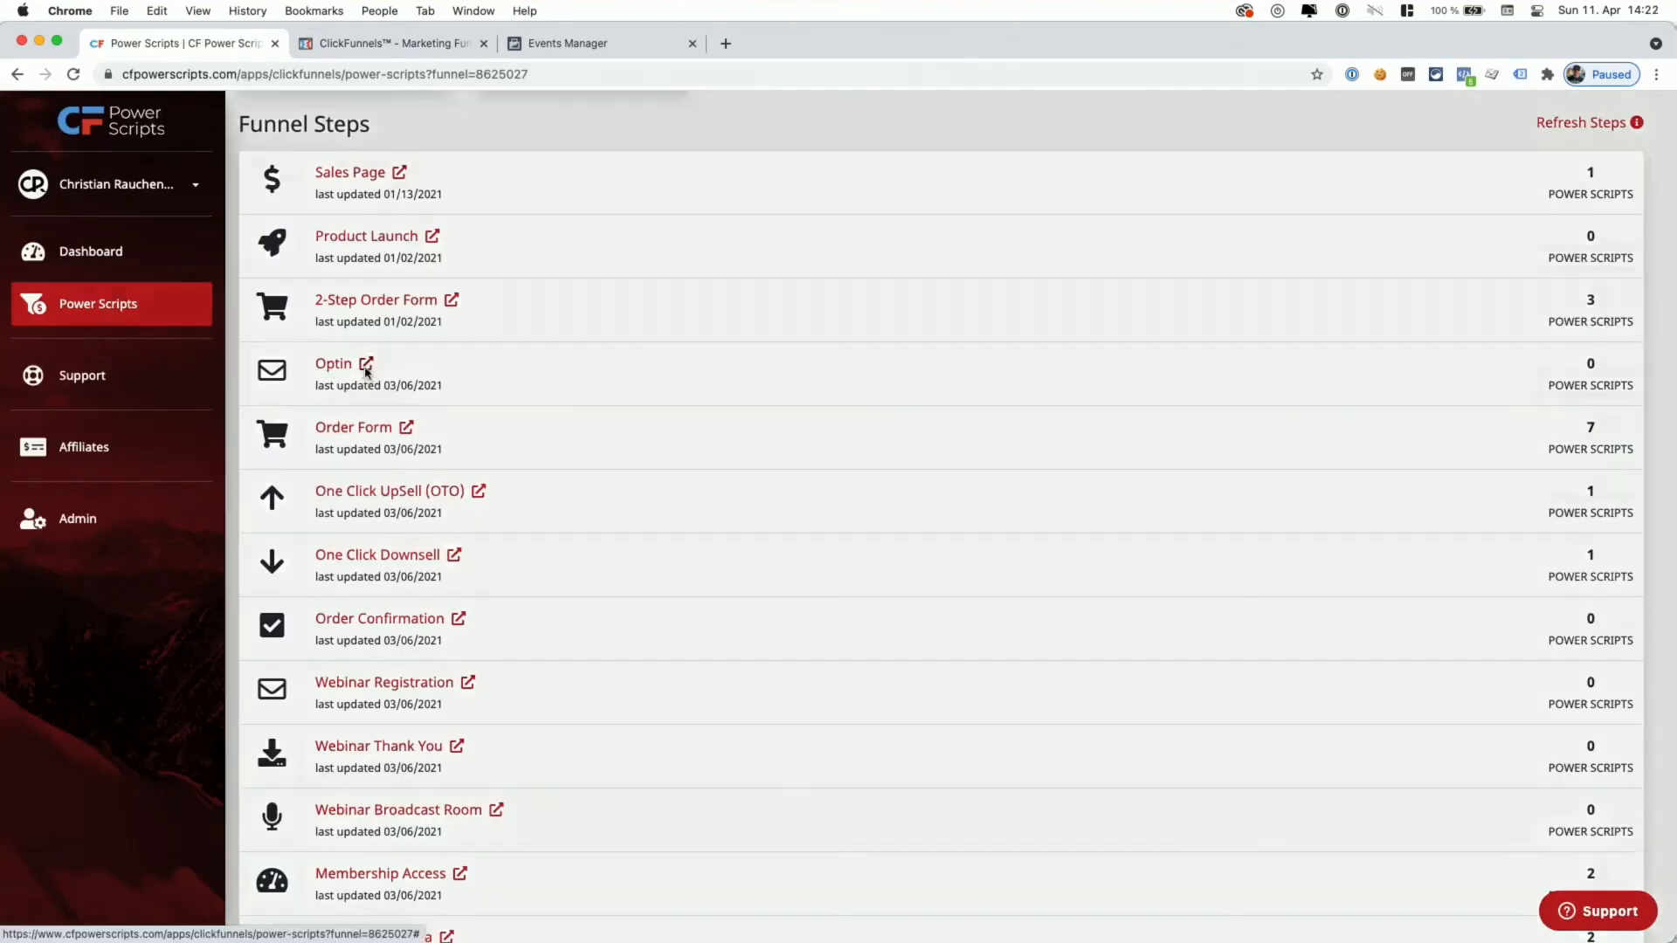
right_click(814, 548)
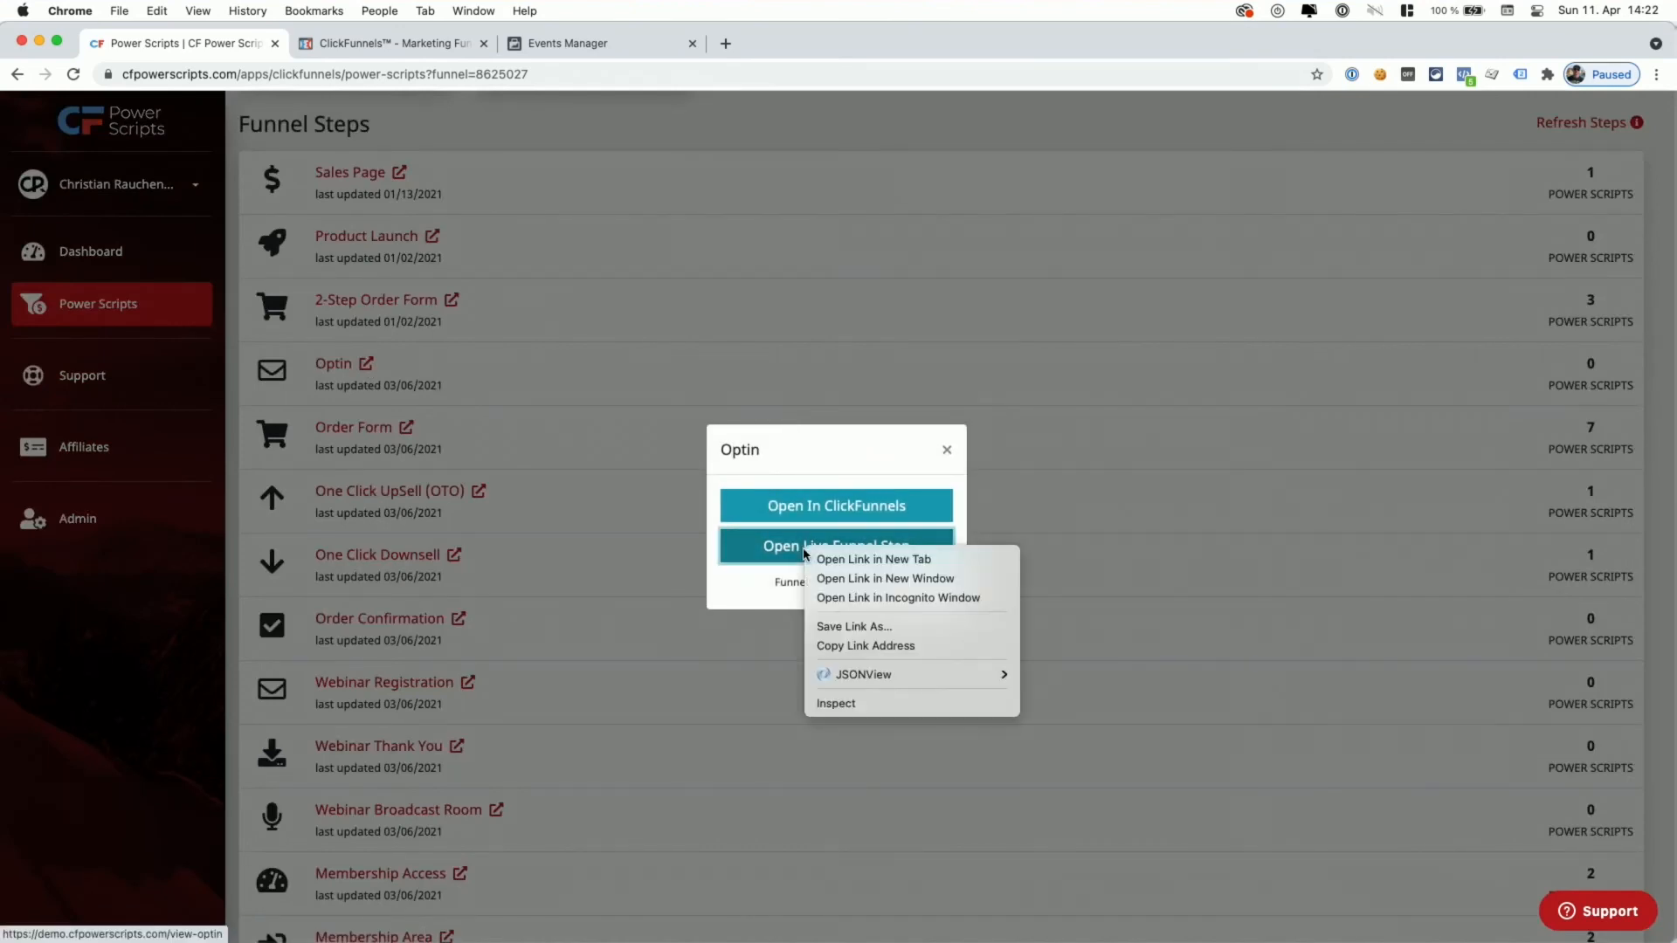
click(857, 646)
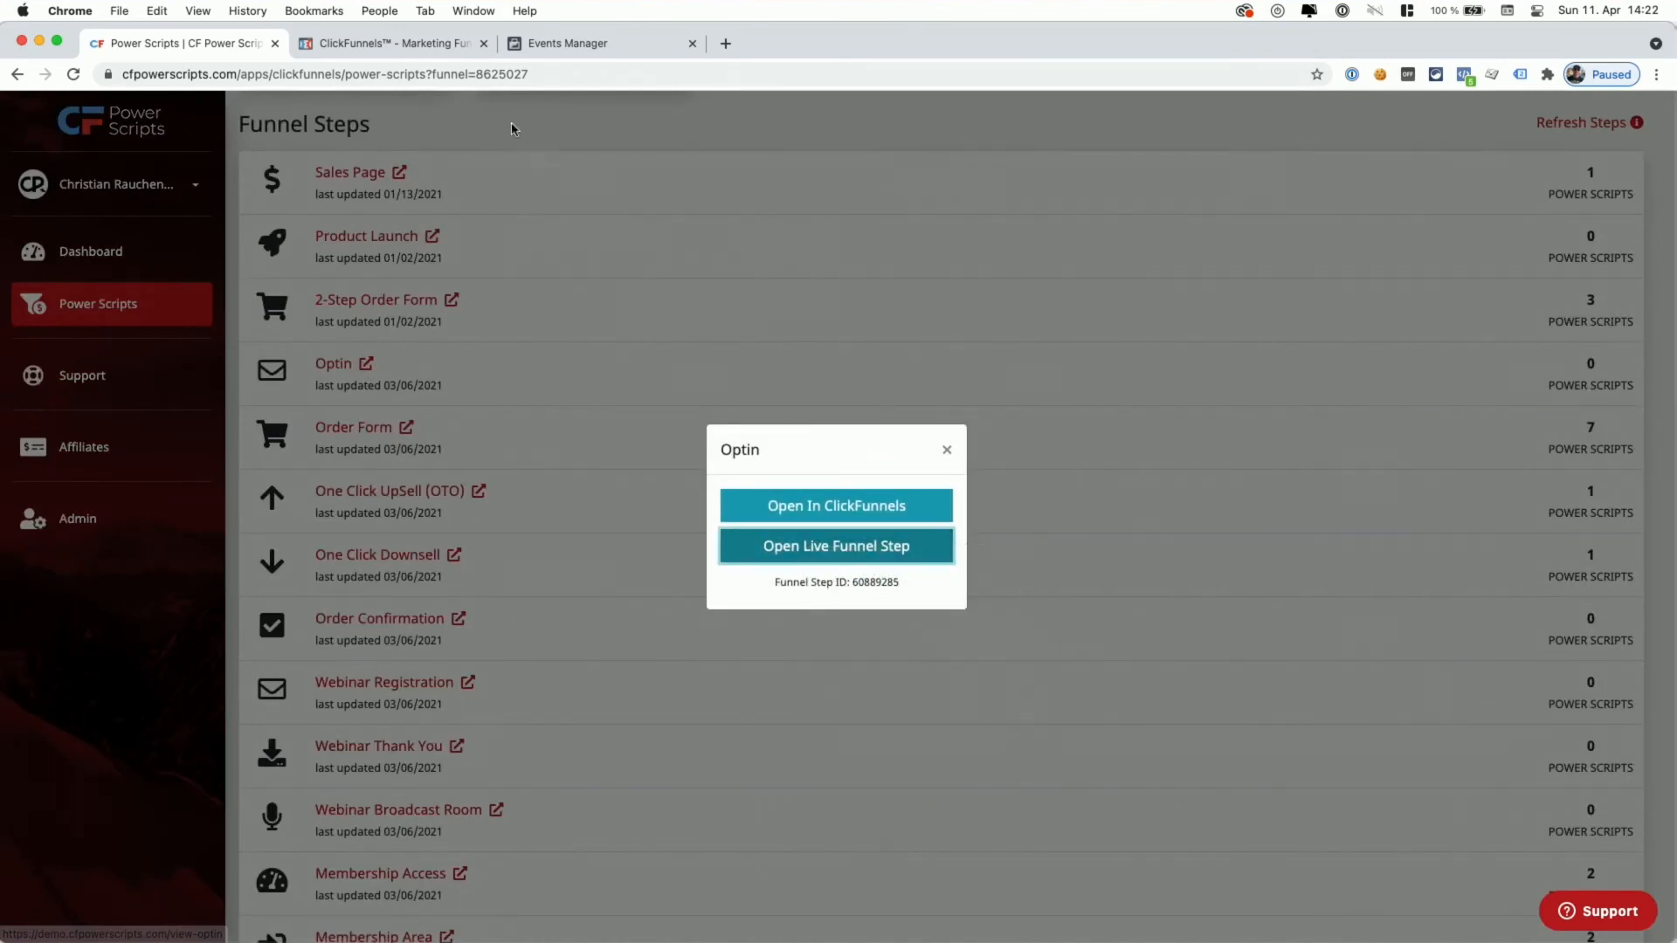
click(574, 48)
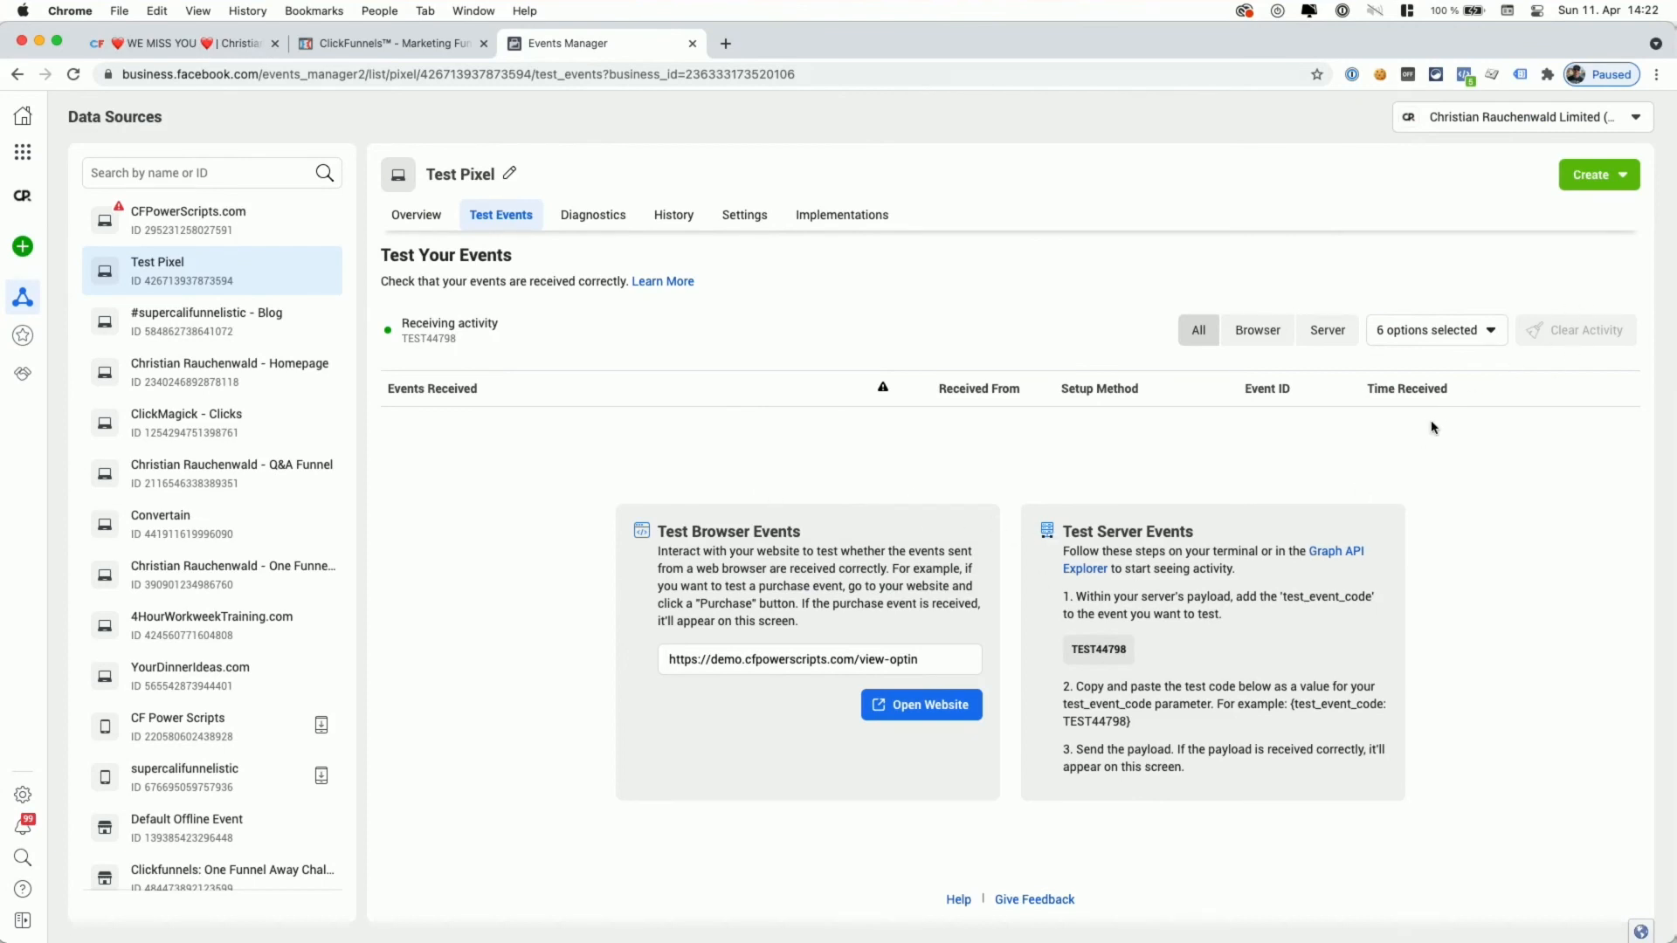
- Paste the copied Optin page link as the test website and open it in a new tab
click(941, 666)
key(super+a)
key(super+v)
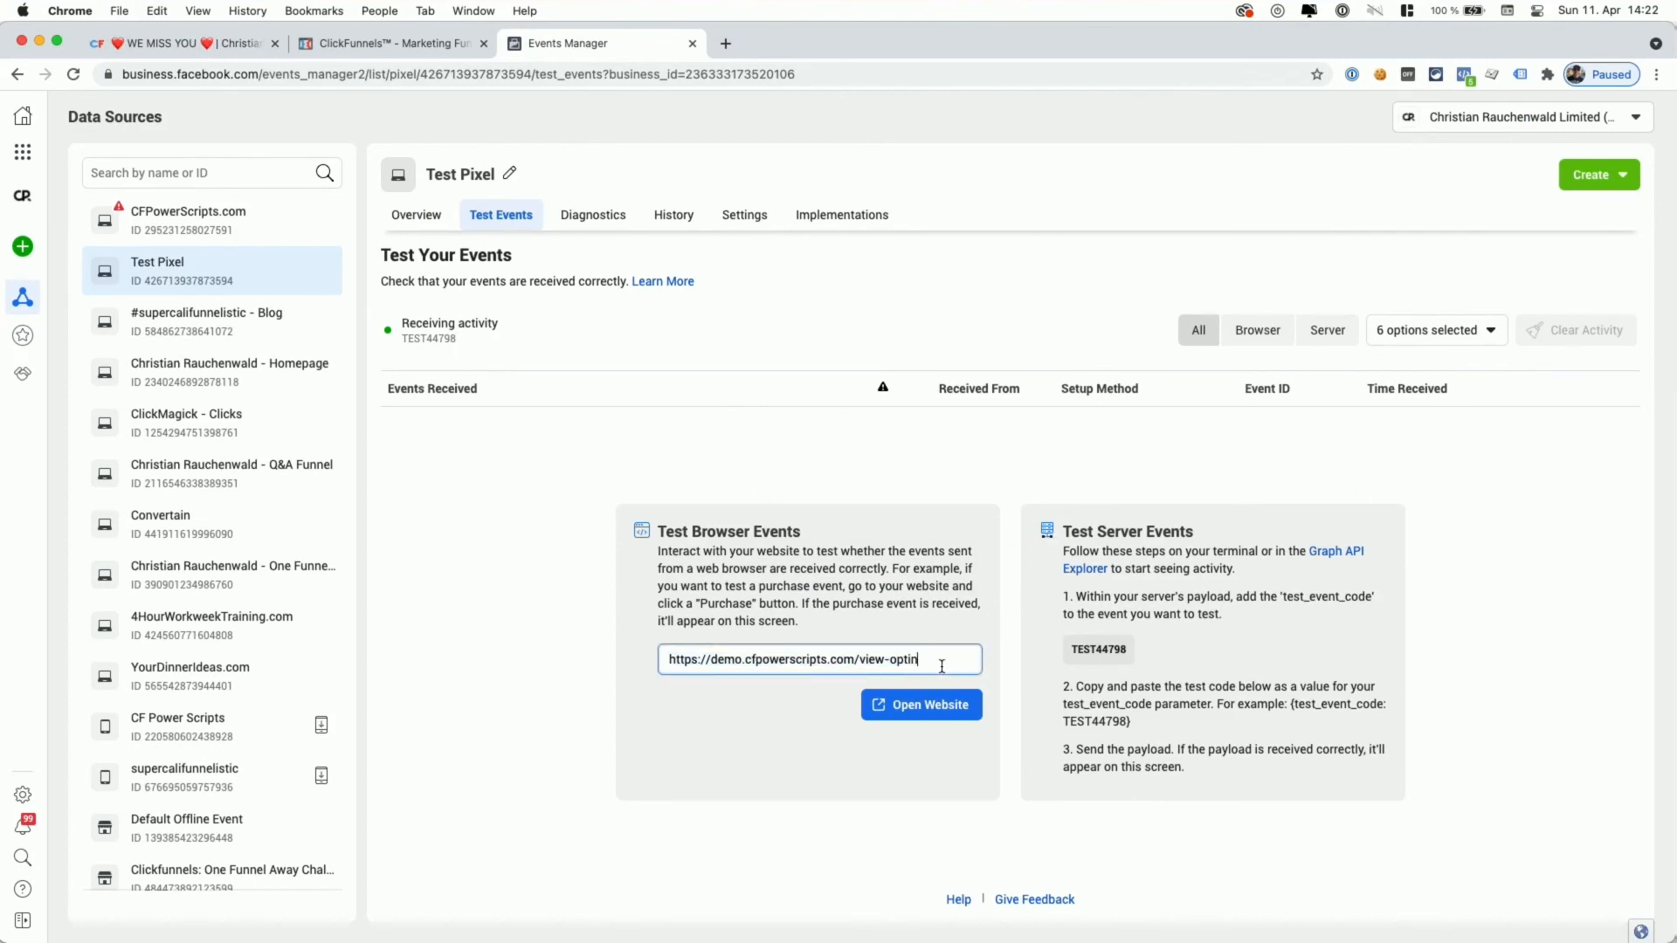
click(903, 712)
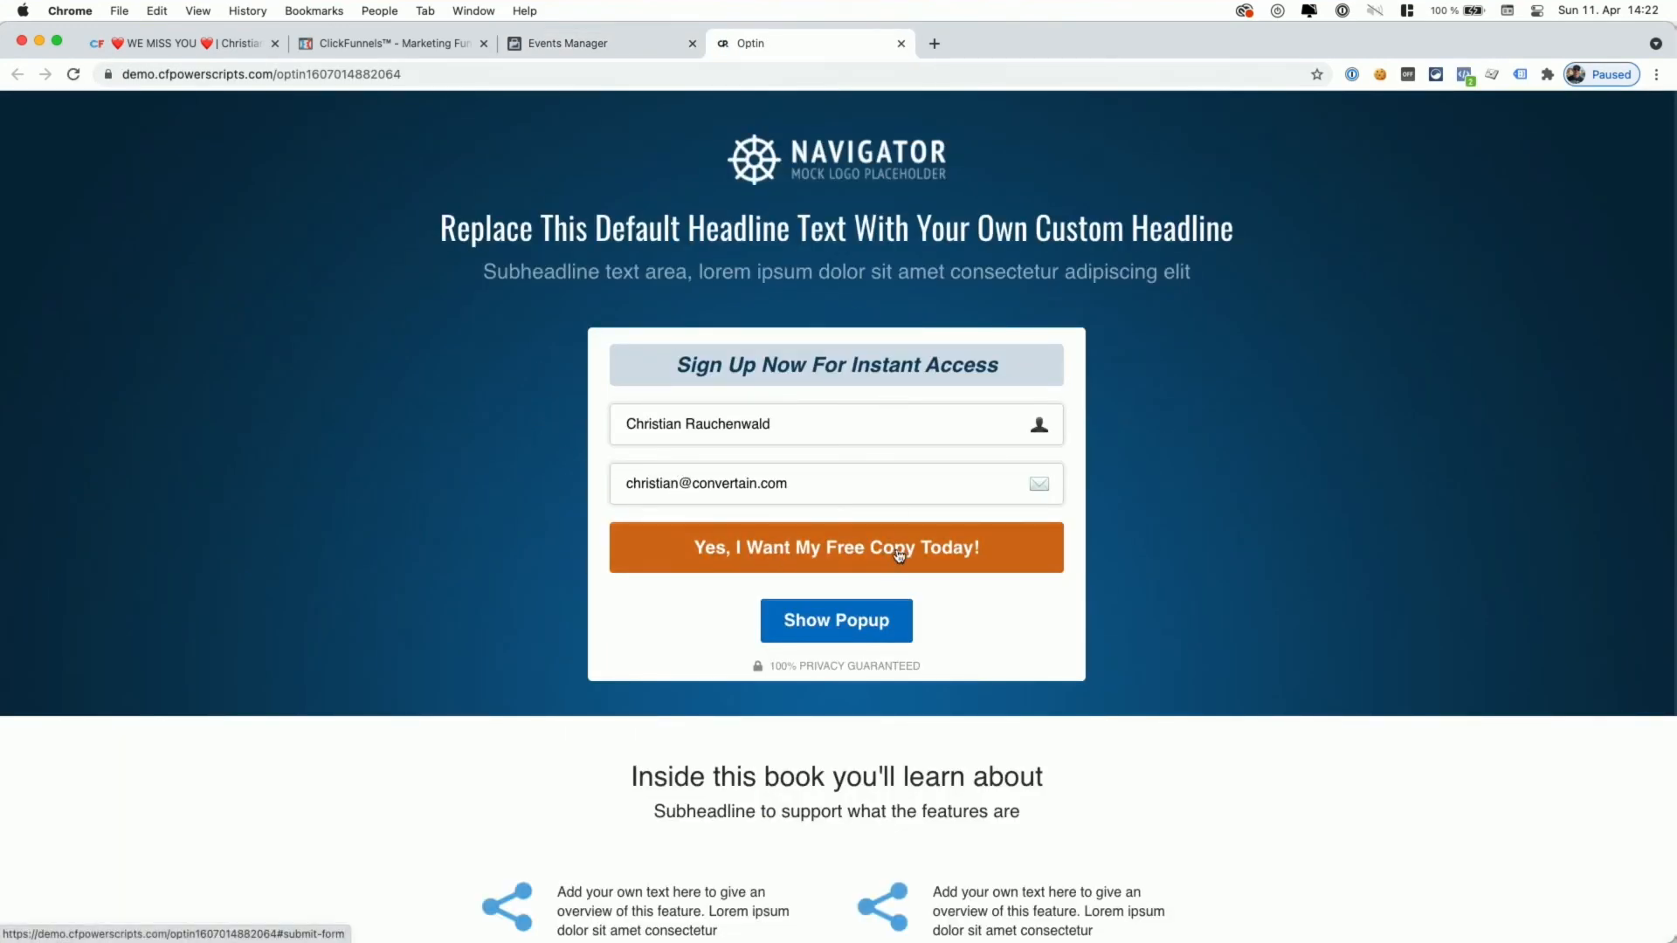
- Submit the opt-in form, then check the fired Lead event's details in Pixel Helper
click(826, 556)
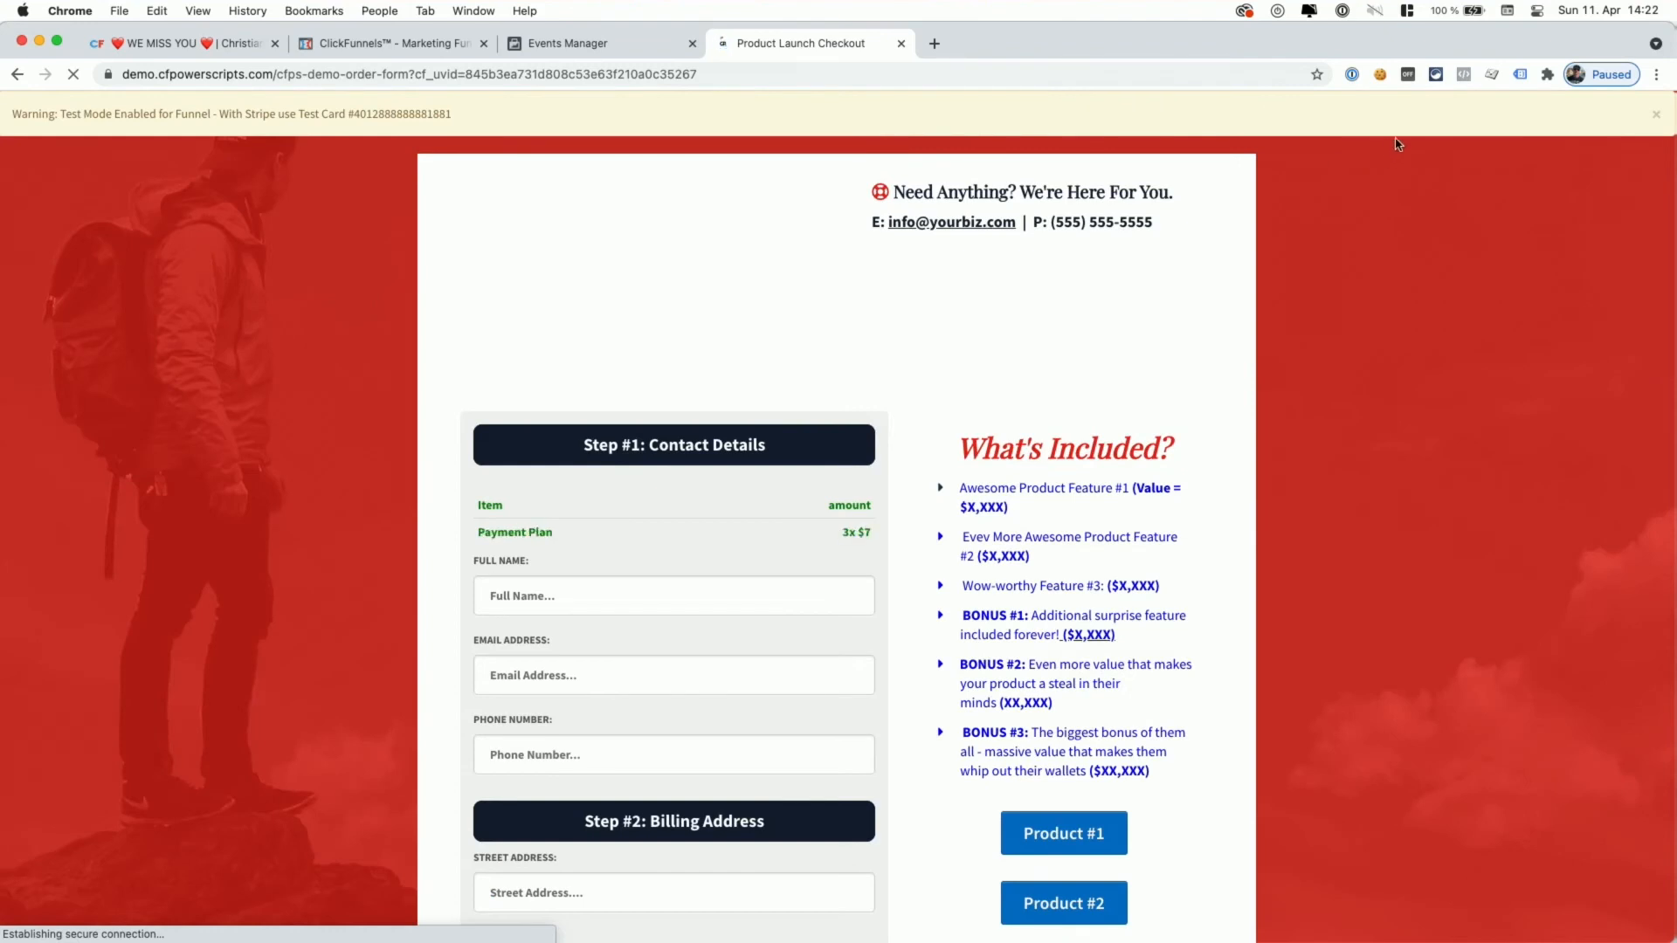
click(1465, 76)
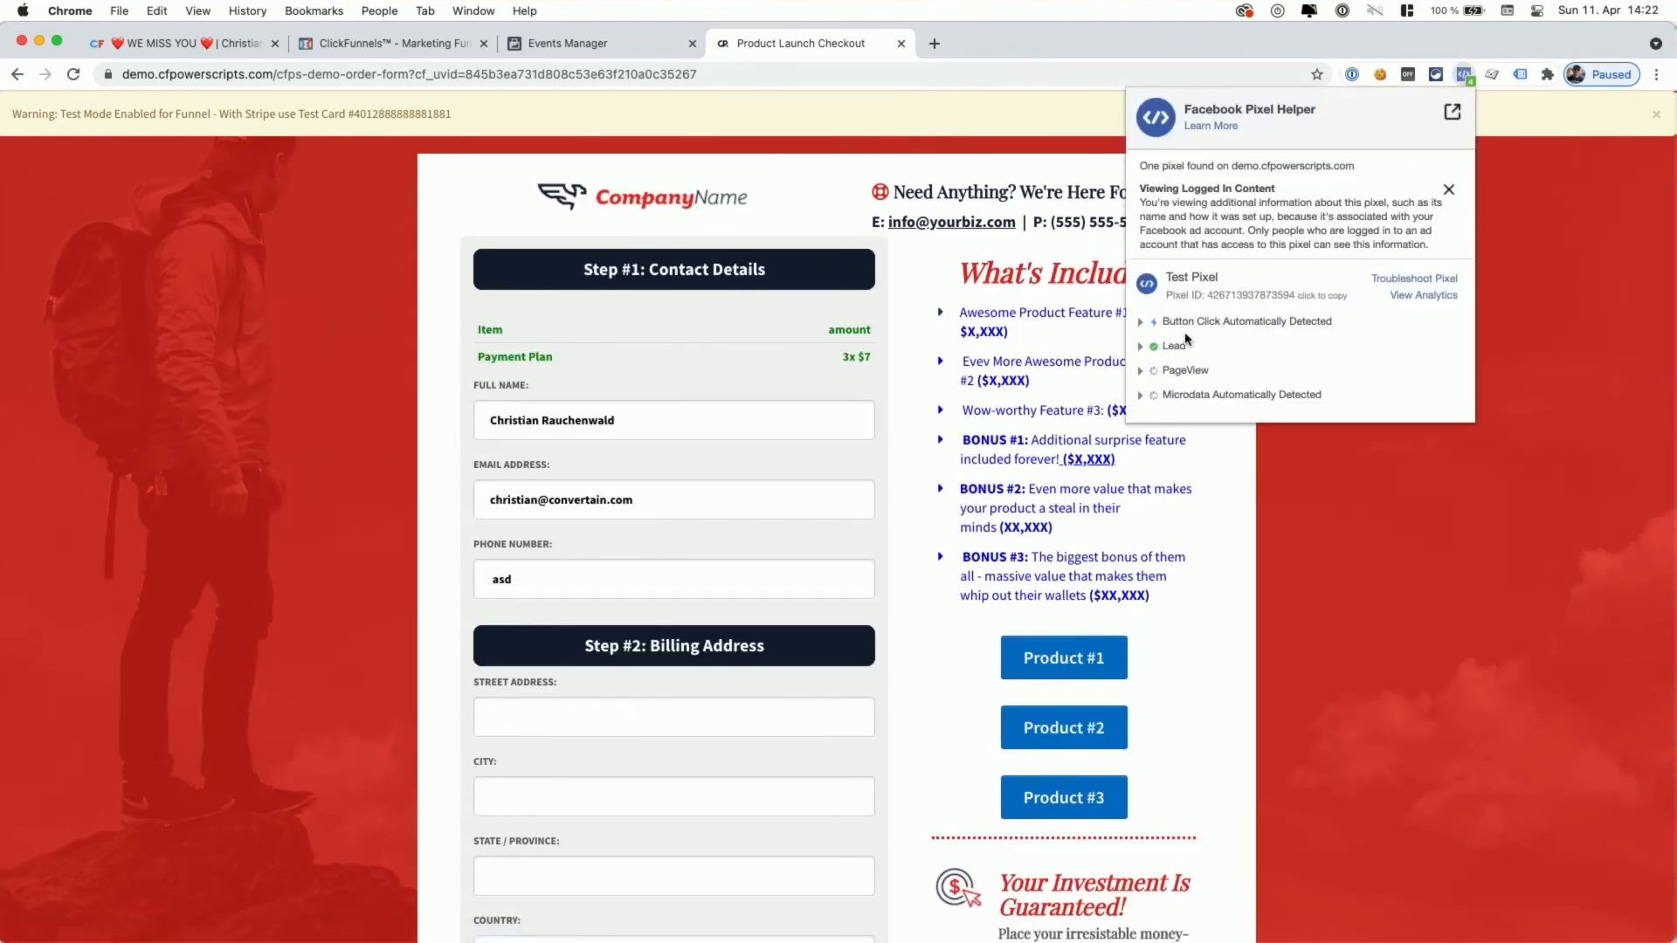
click(1140, 349)
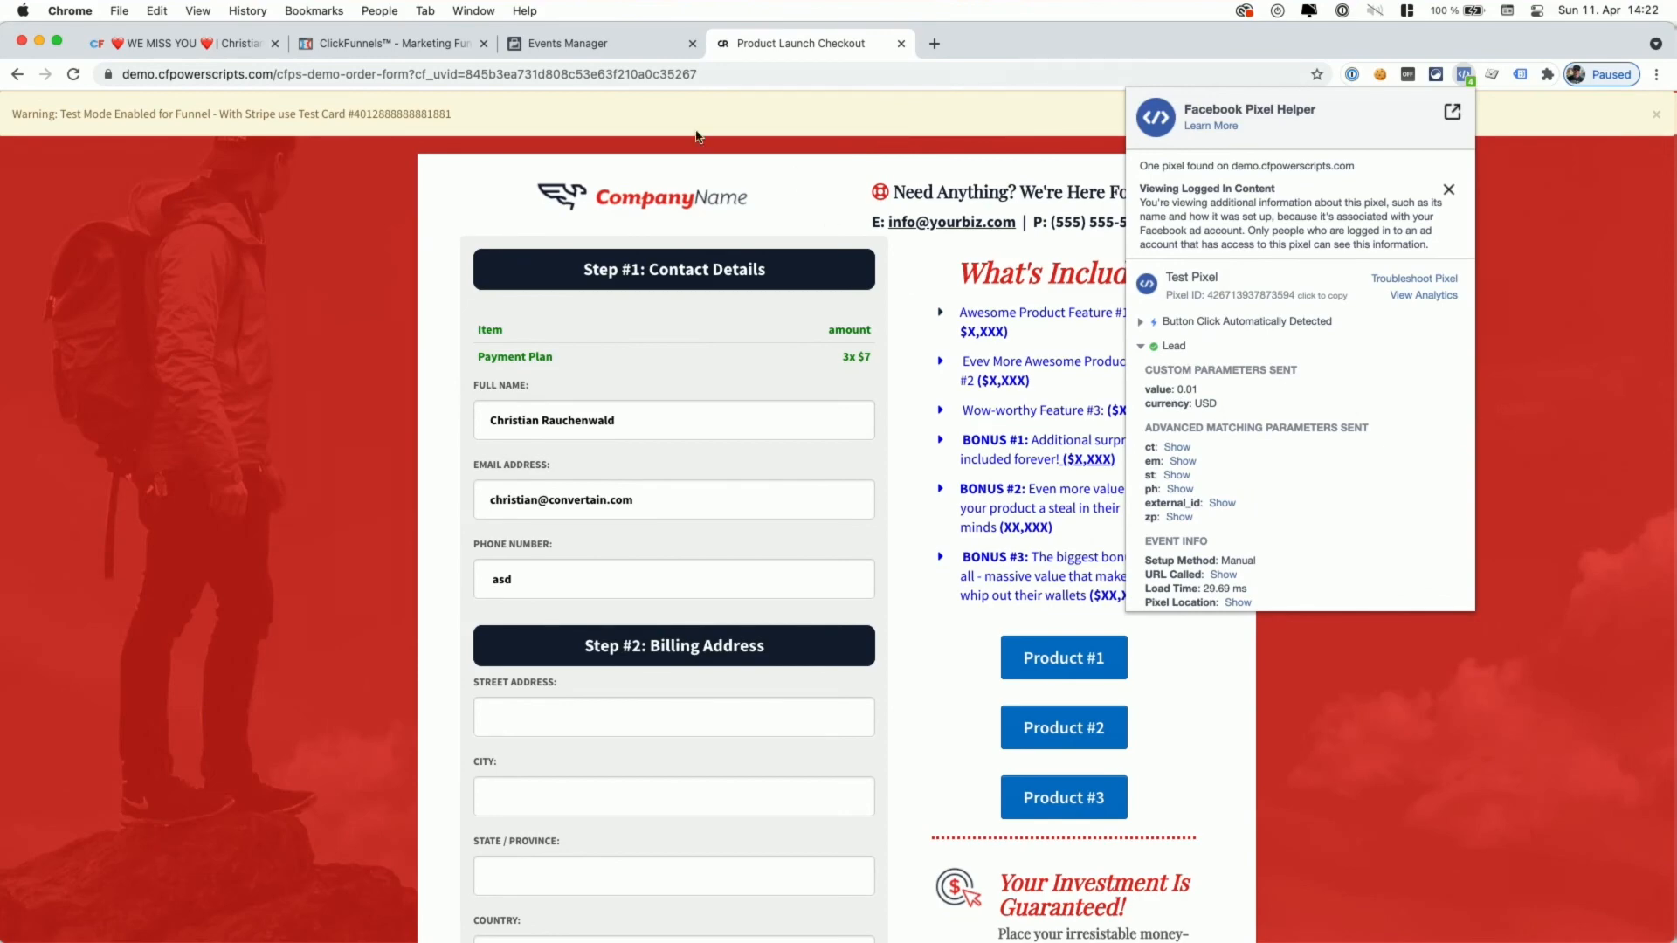
click(567, 45)
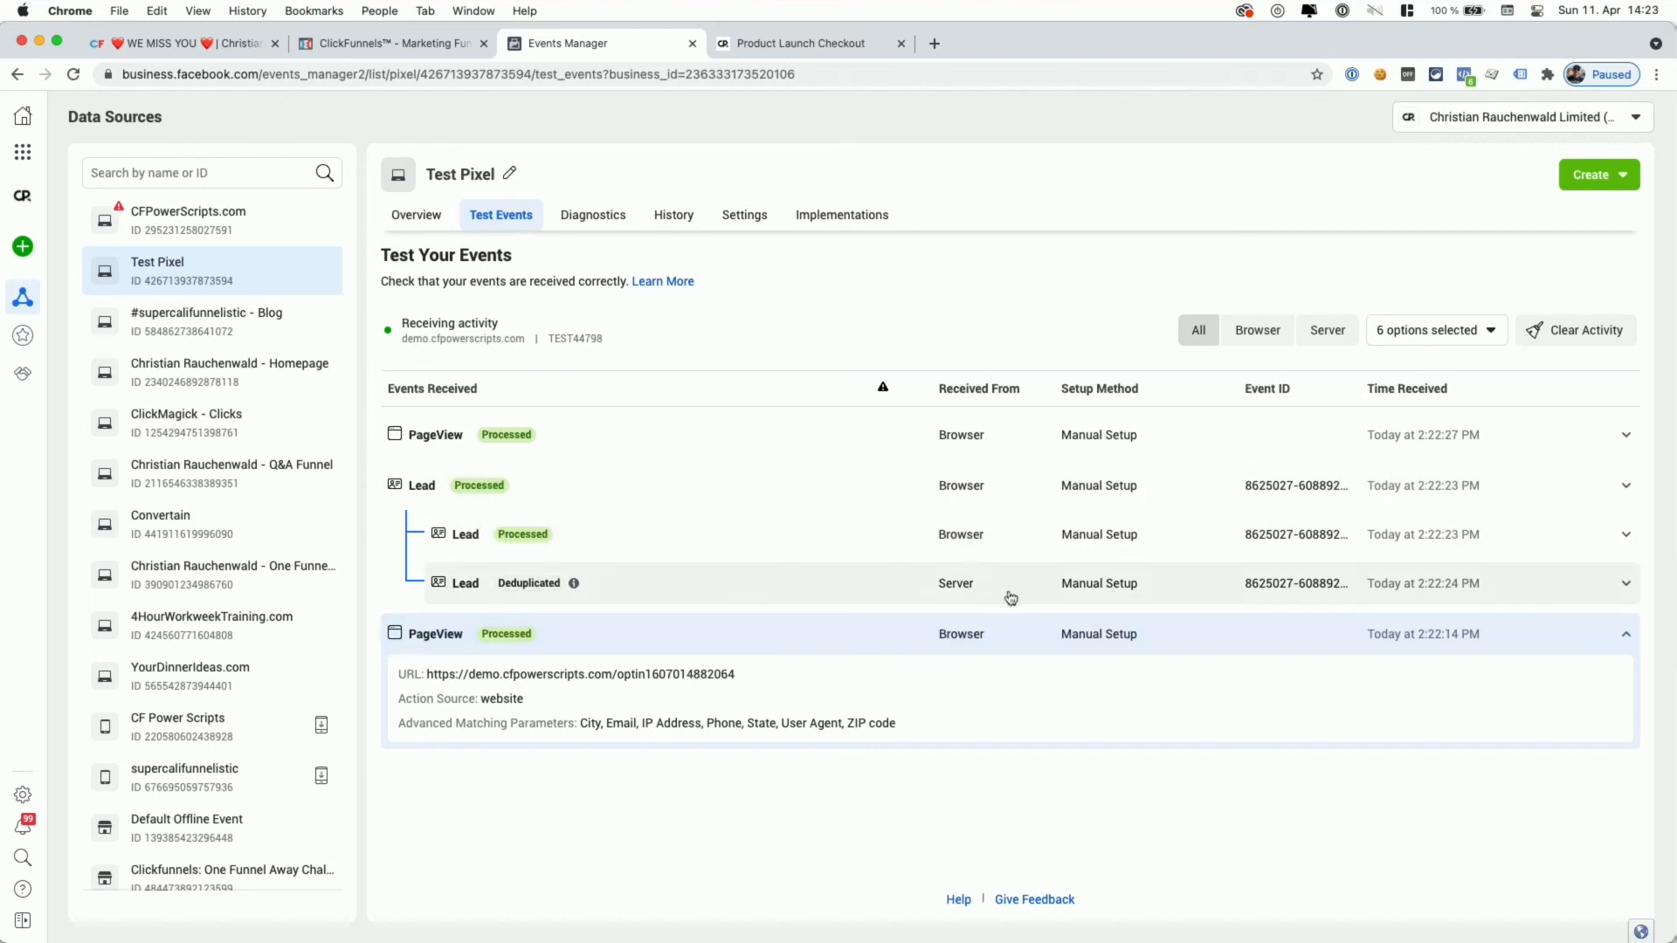
- Expand the deduplicated server Lead and top PageView test events, then bring up the Product Launch Checkout page
click(813, 592)
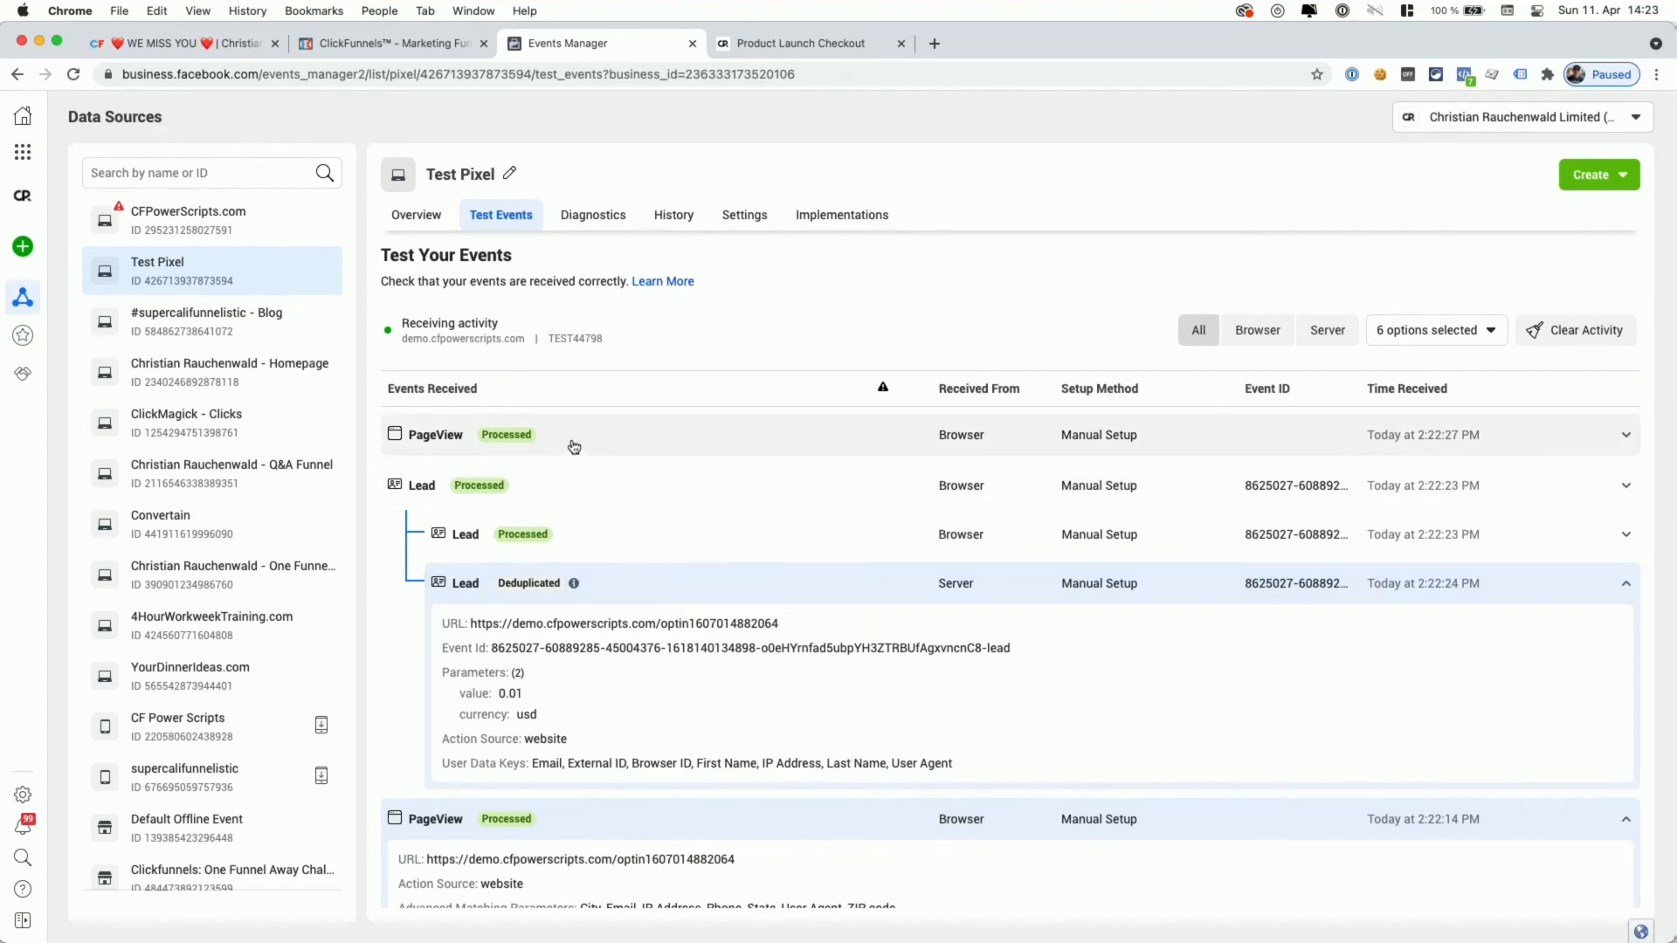
click(539, 438)
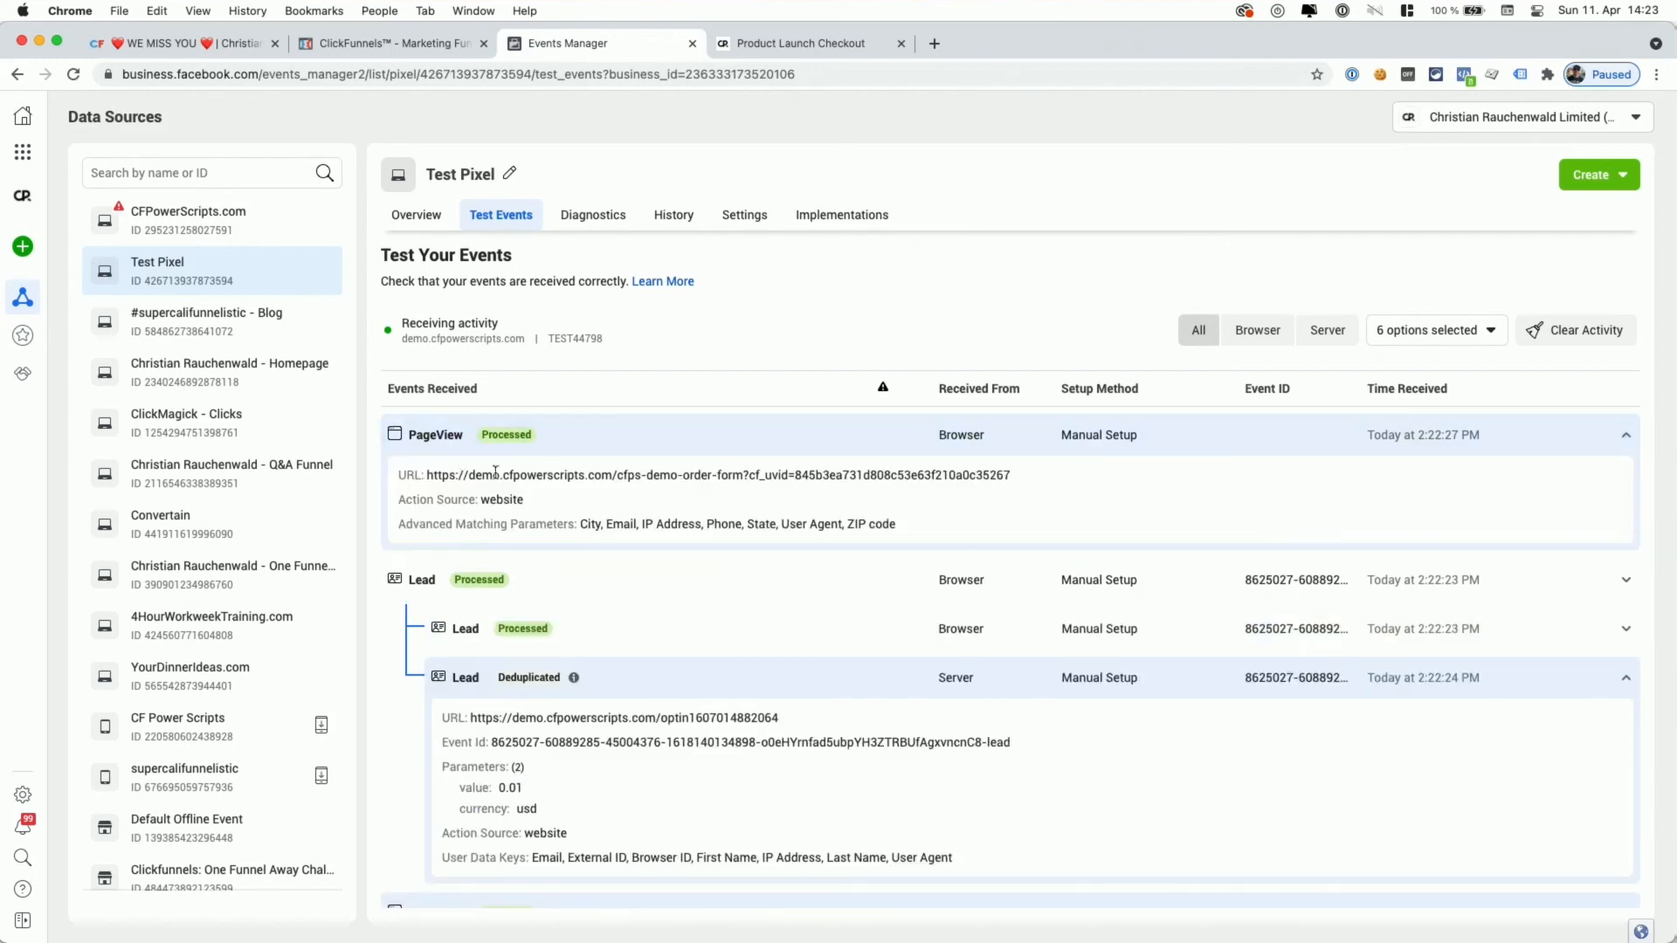
click(768, 45)
- Fill the order form with shipping country Canada, the test card number, expiry 12/23 and CVC 123
double_click(409, 114)
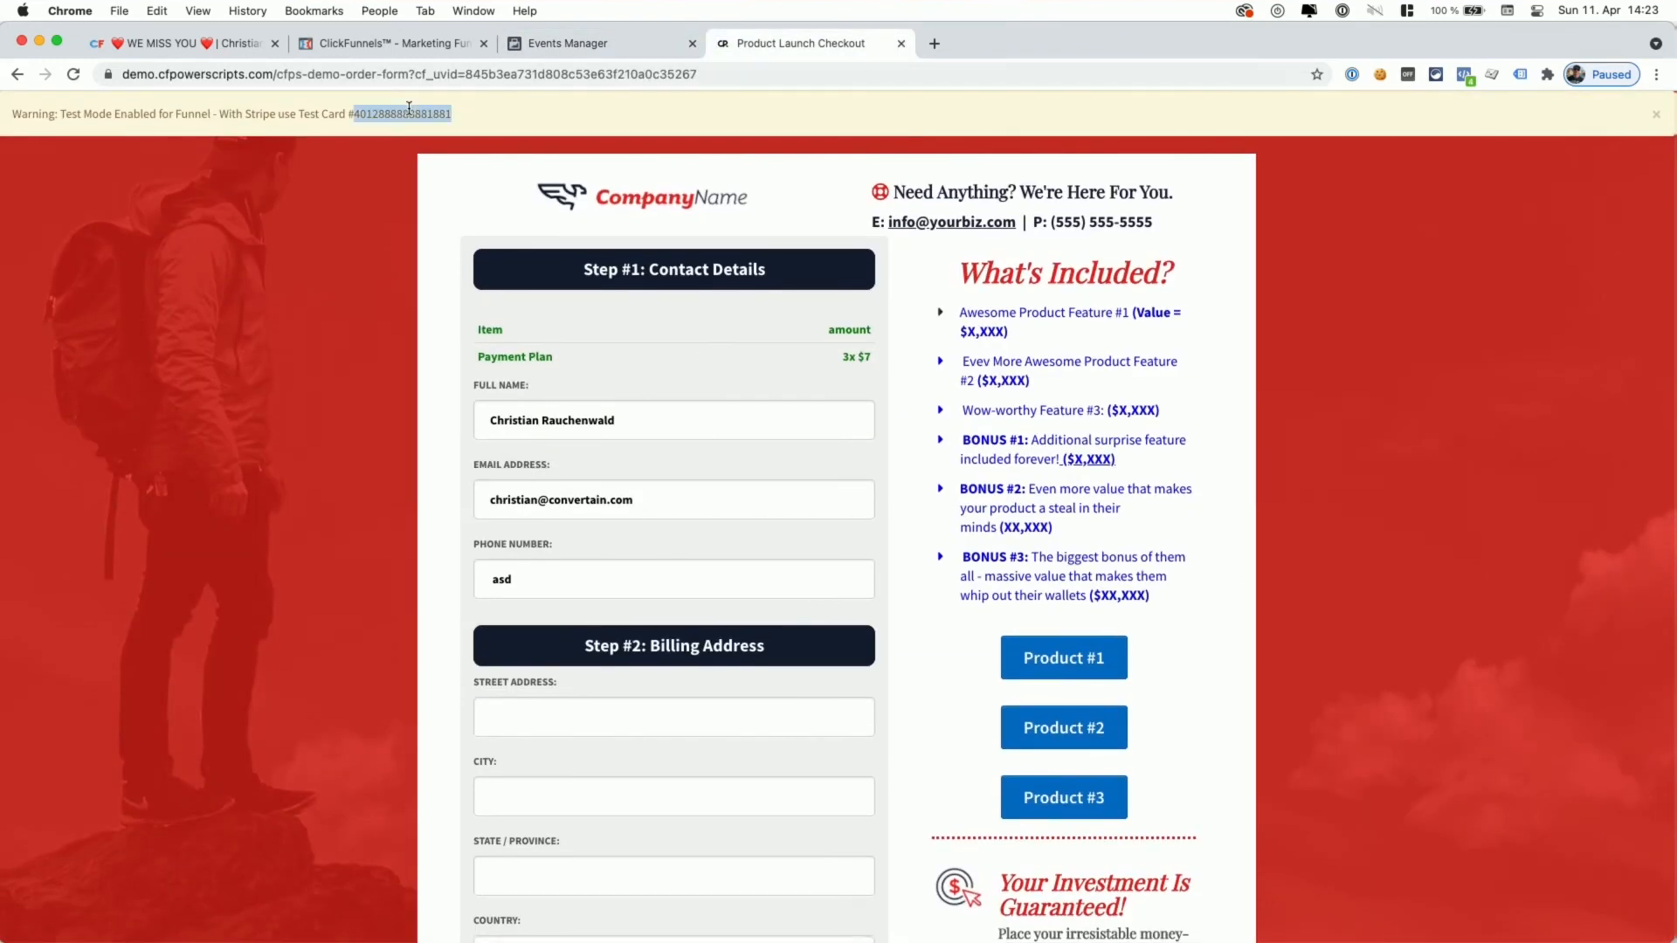
scroll(596, 216, down, 10)
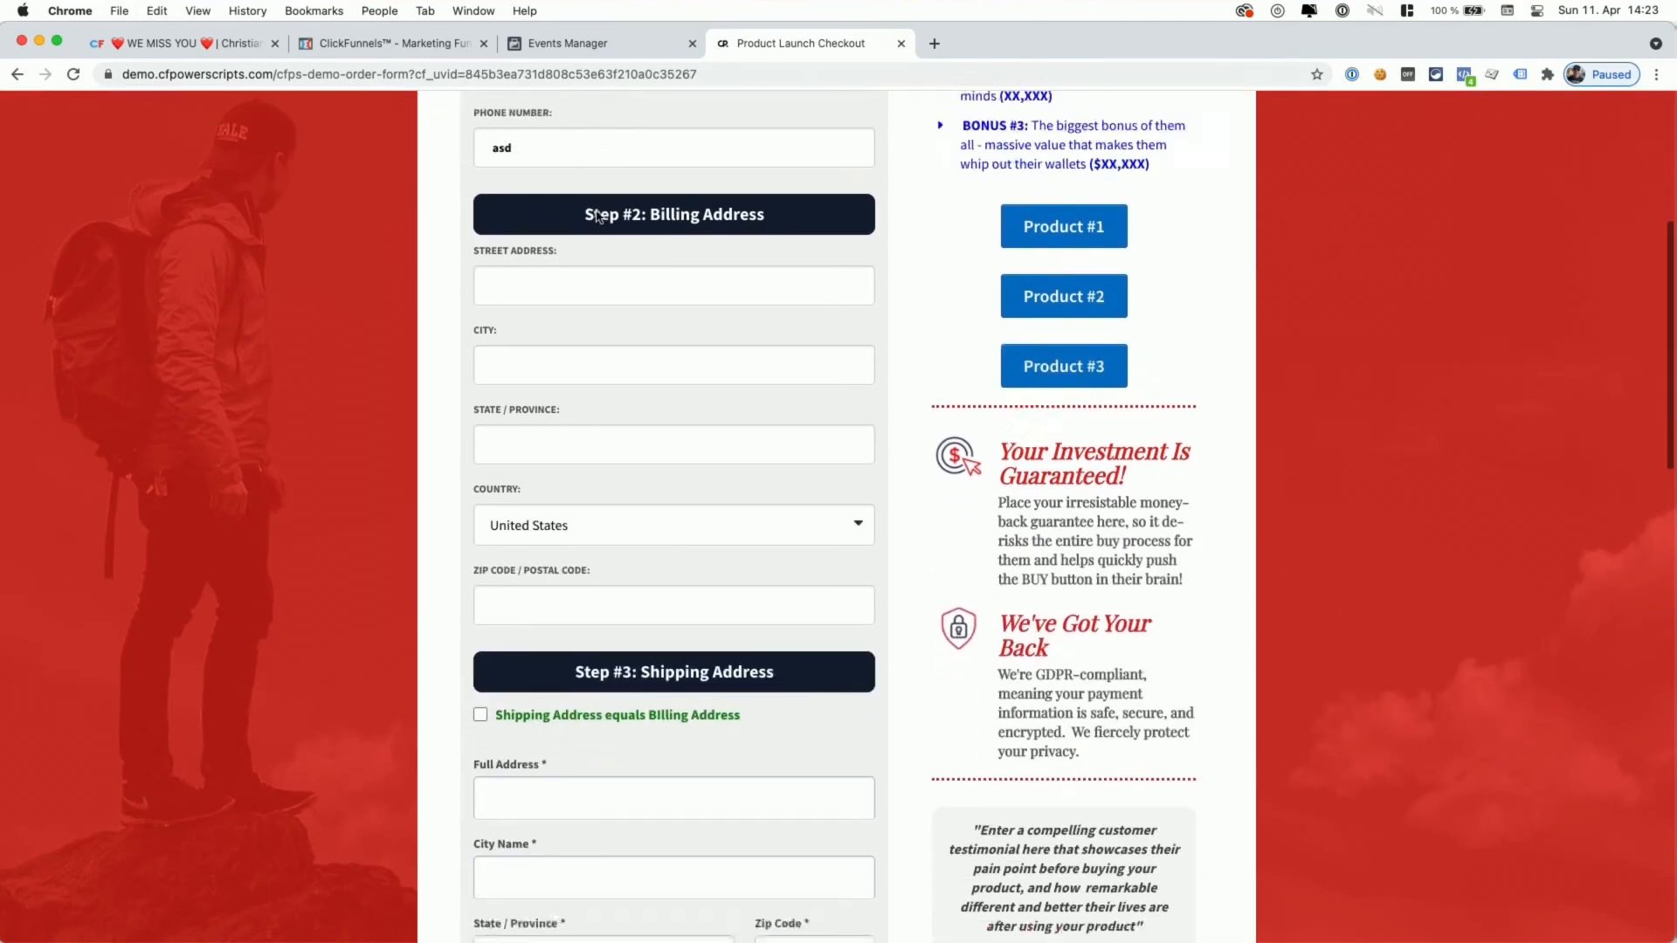
click(567, 590)
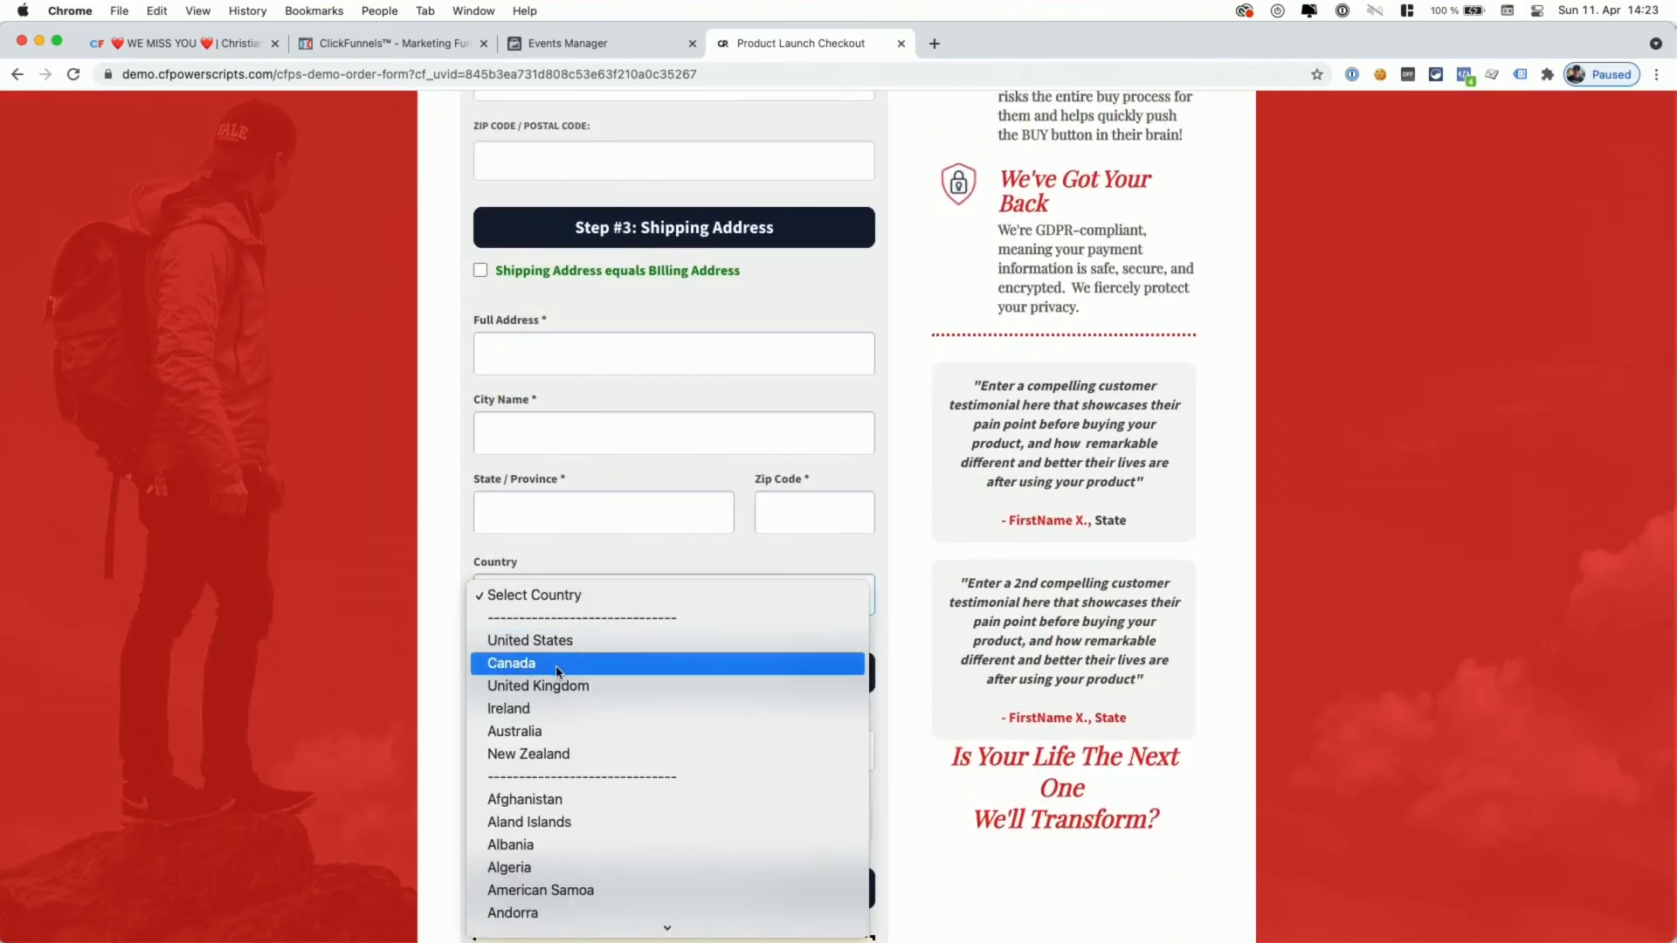
click(558, 668)
scroll(630, 575, down, 2)
click(630, 575)
key(super+v)
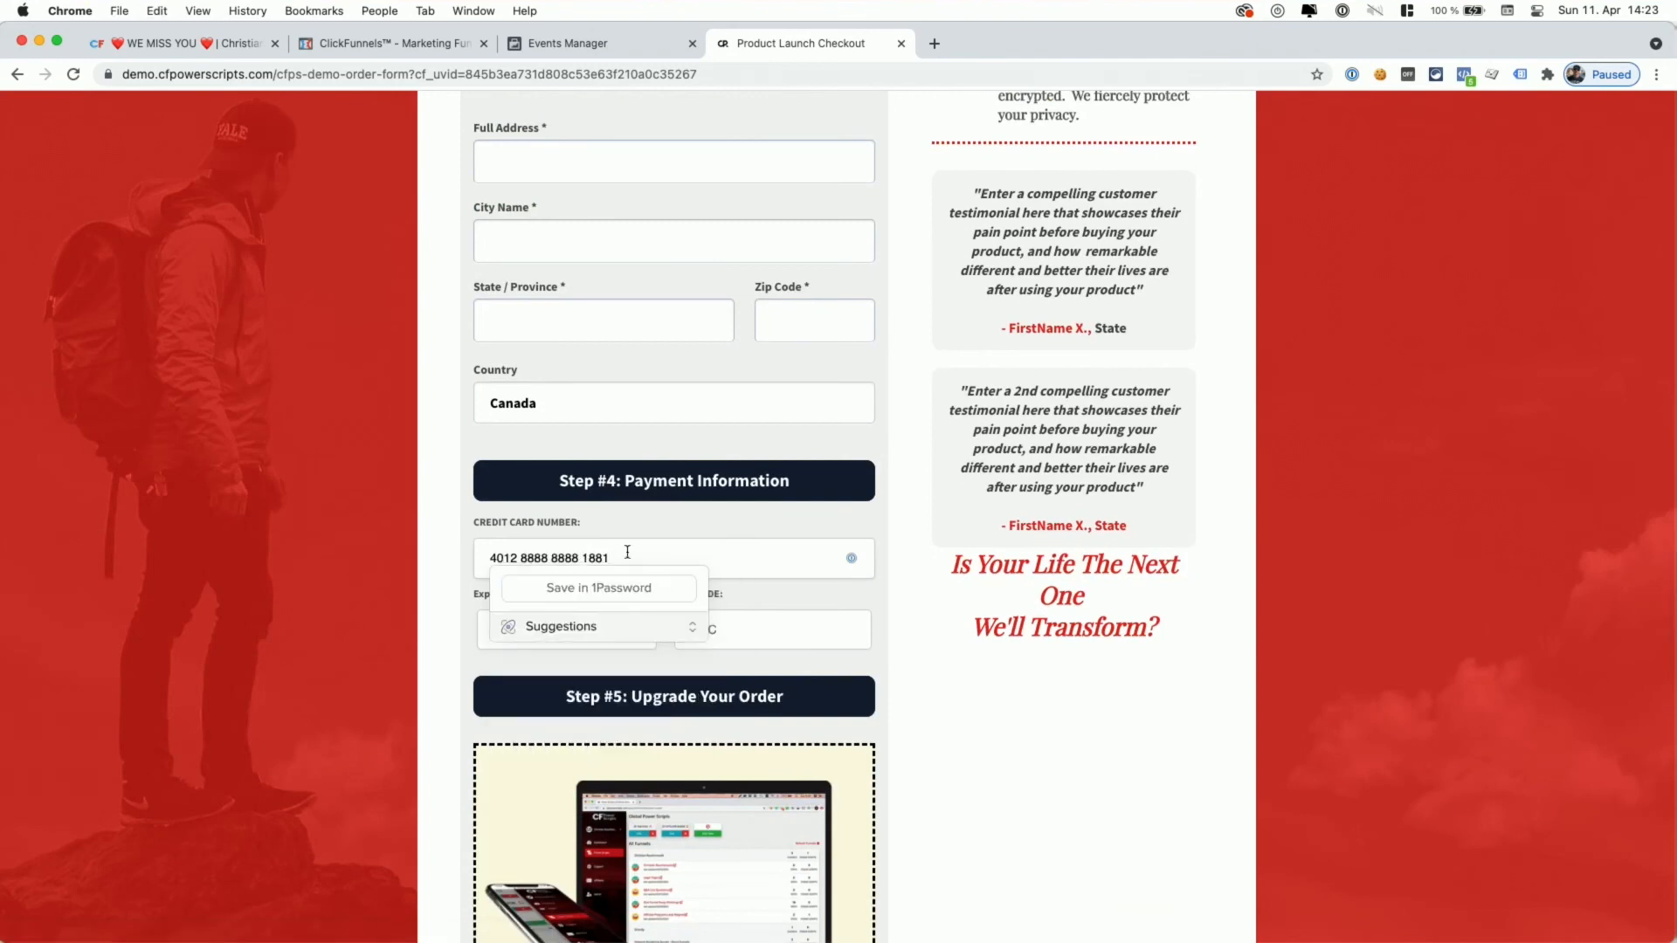
text(1223123)
scroll(625, 546, down, 6)
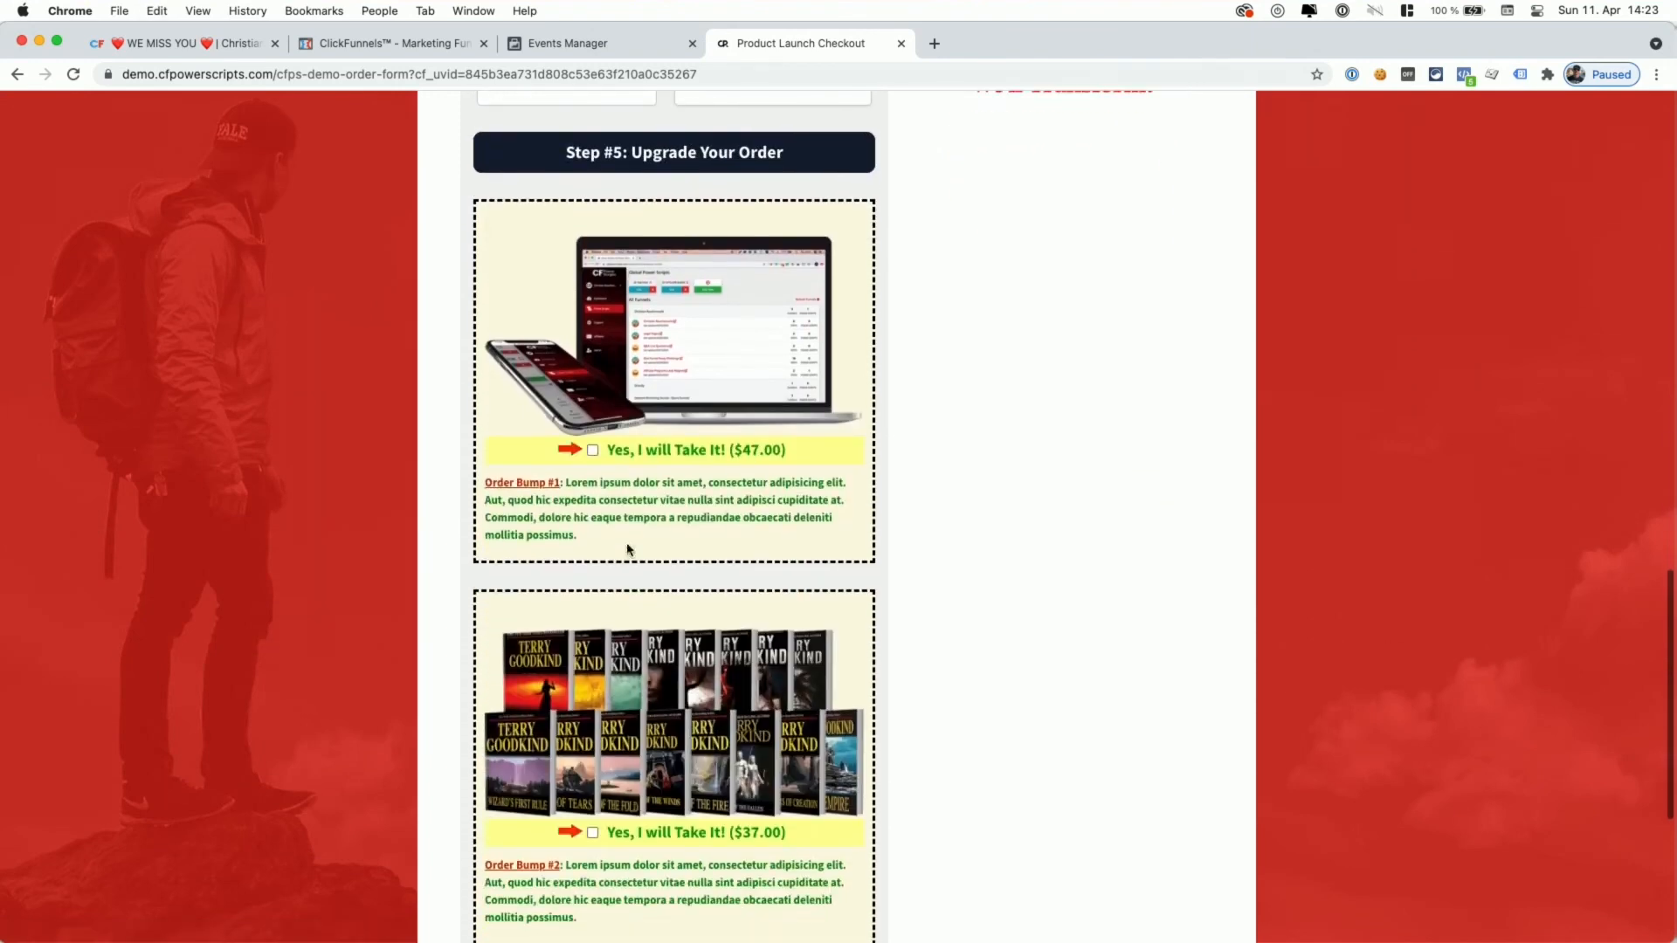
- Add all three order bumps: $47.00, $37.00 and $19.00
click(592, 450)
scroll(620, 756, down, 3)
click(592, 700)
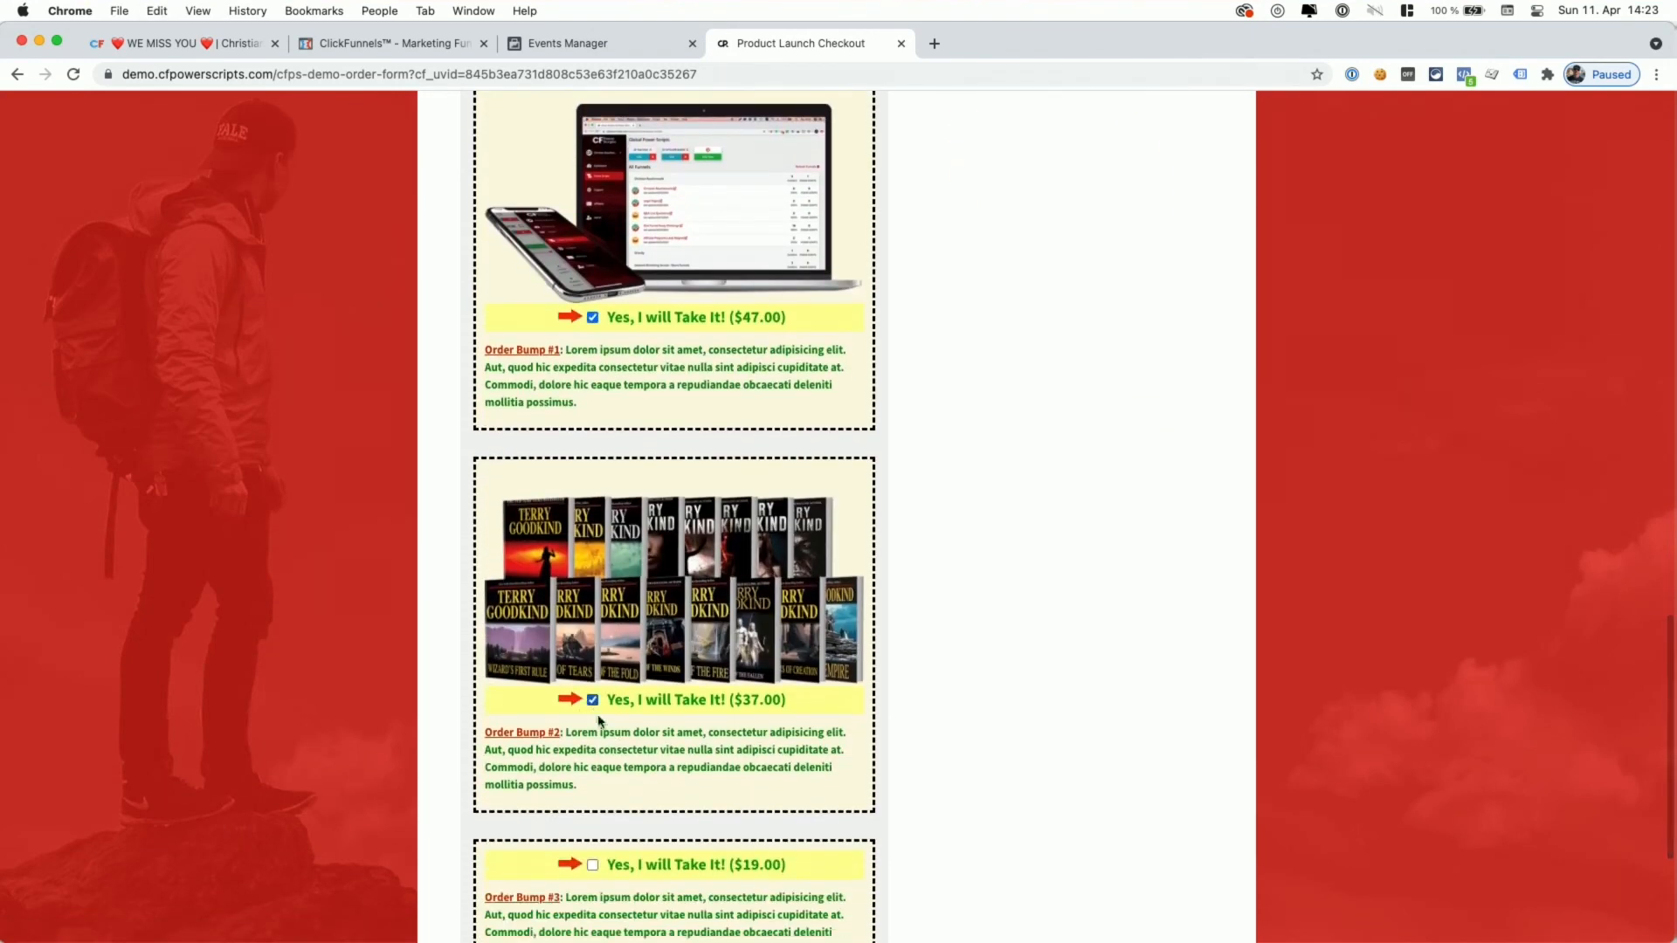
click(592, 865)
scroll(690, 832, down, 3)
scroll(690, 833, up, 2)
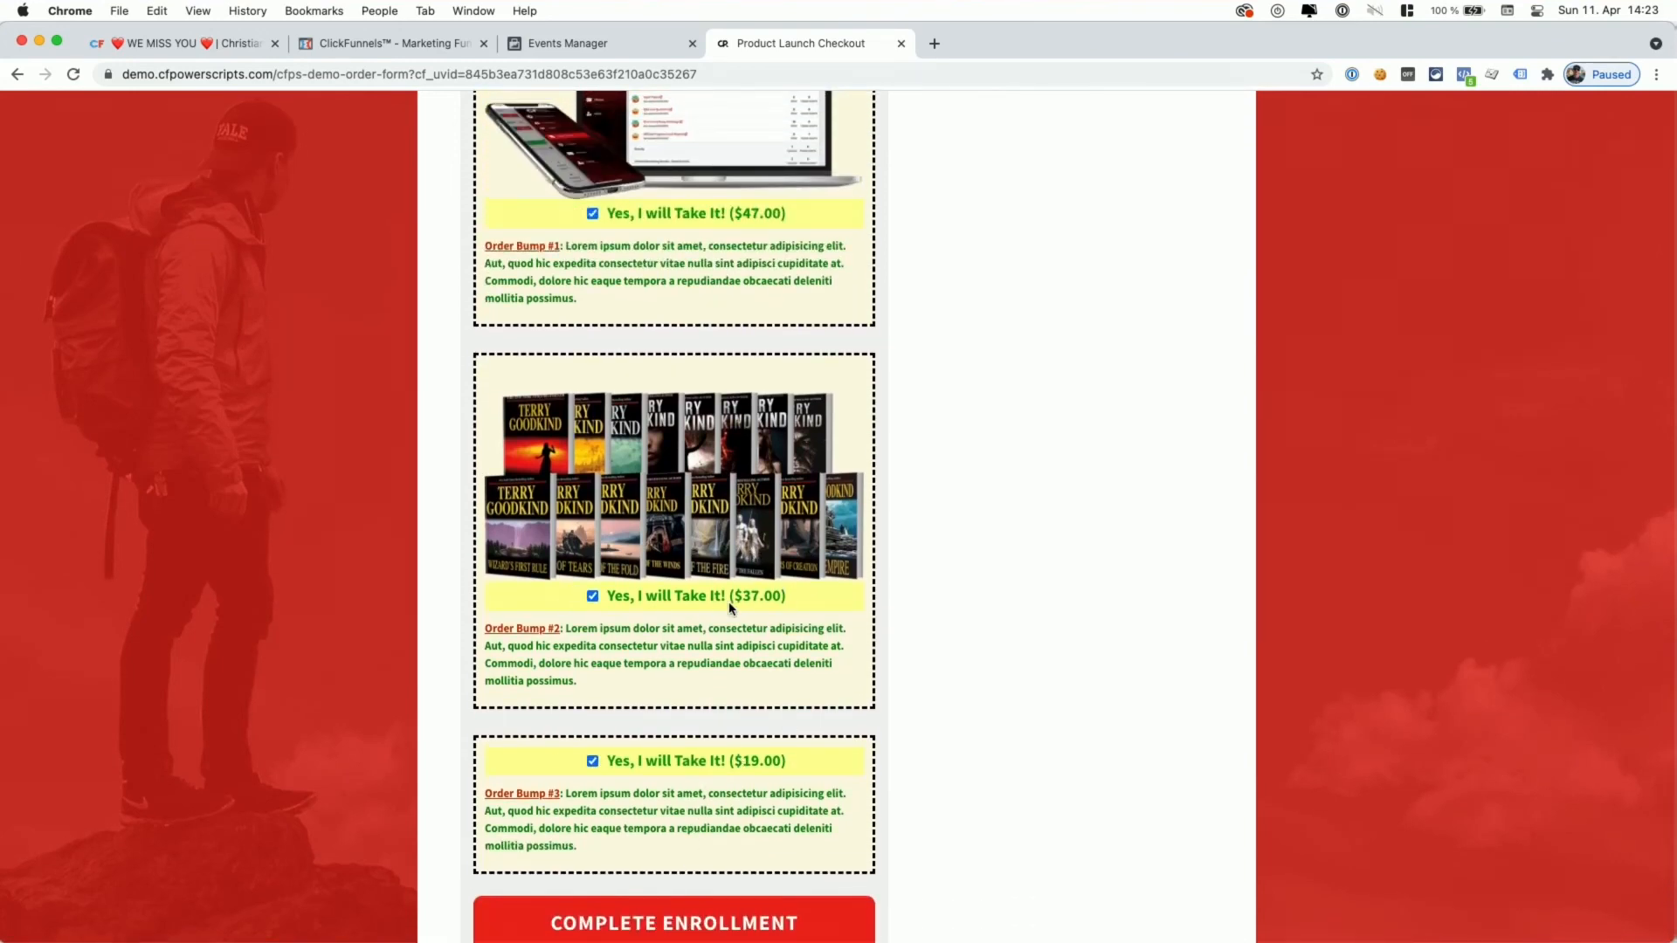
scroll(751, 611, up, 20)
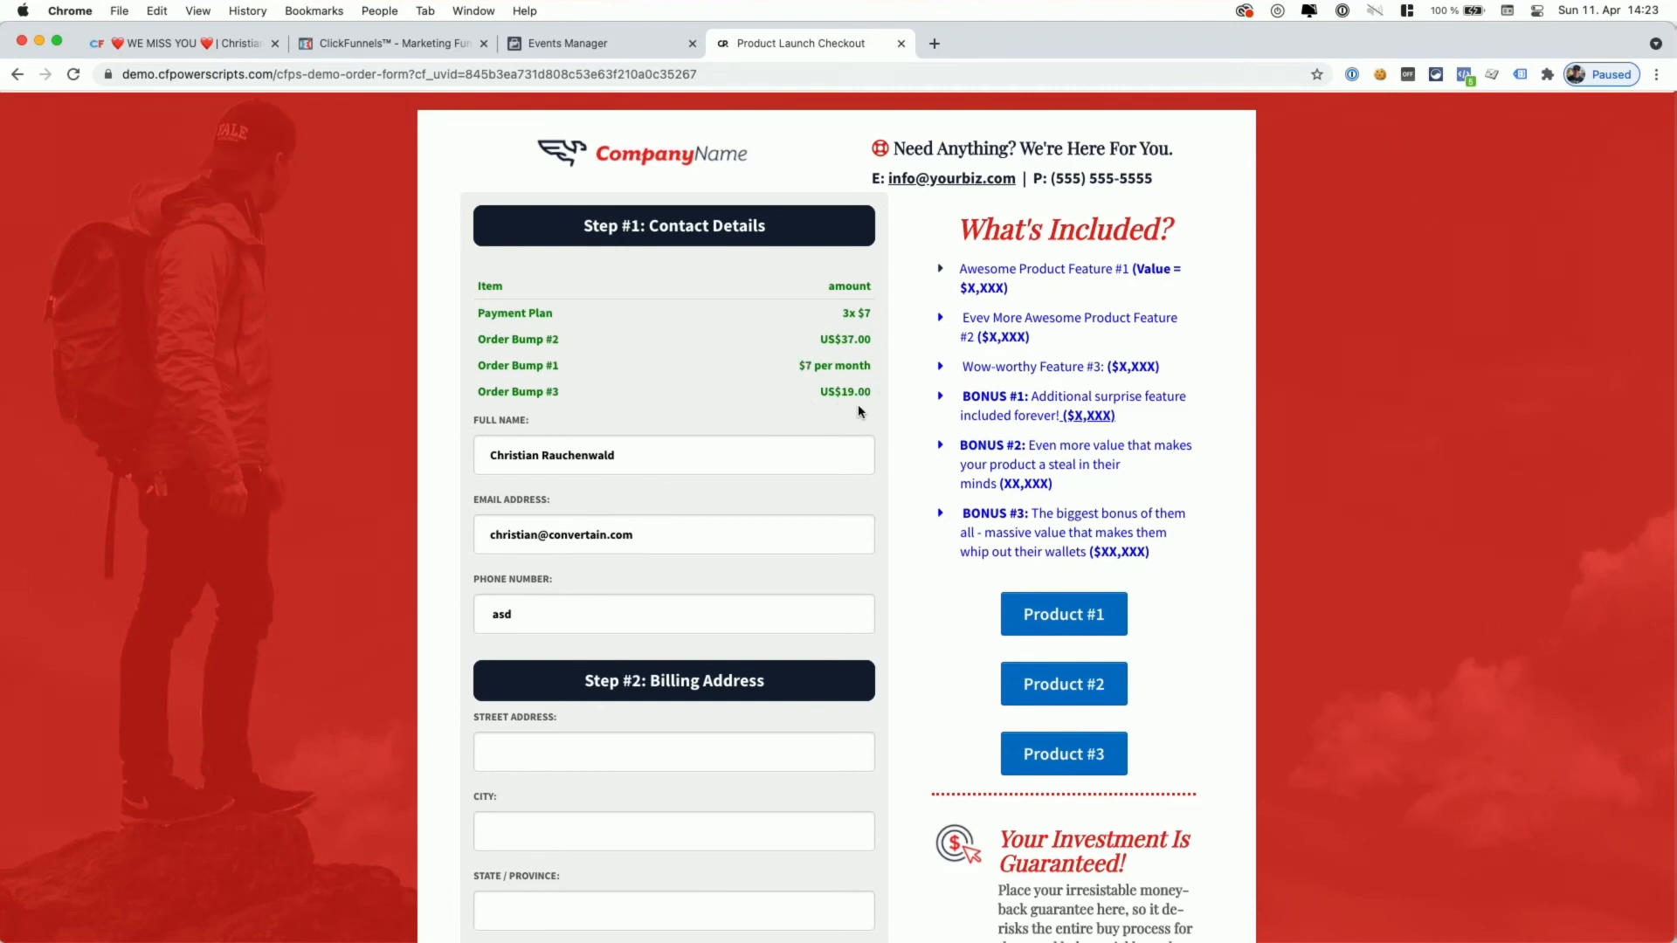
- Complete the enrollment, then review the Subscribe and Purchase event parameters in Pixel Helper
scroll(832, 408, down, 20)
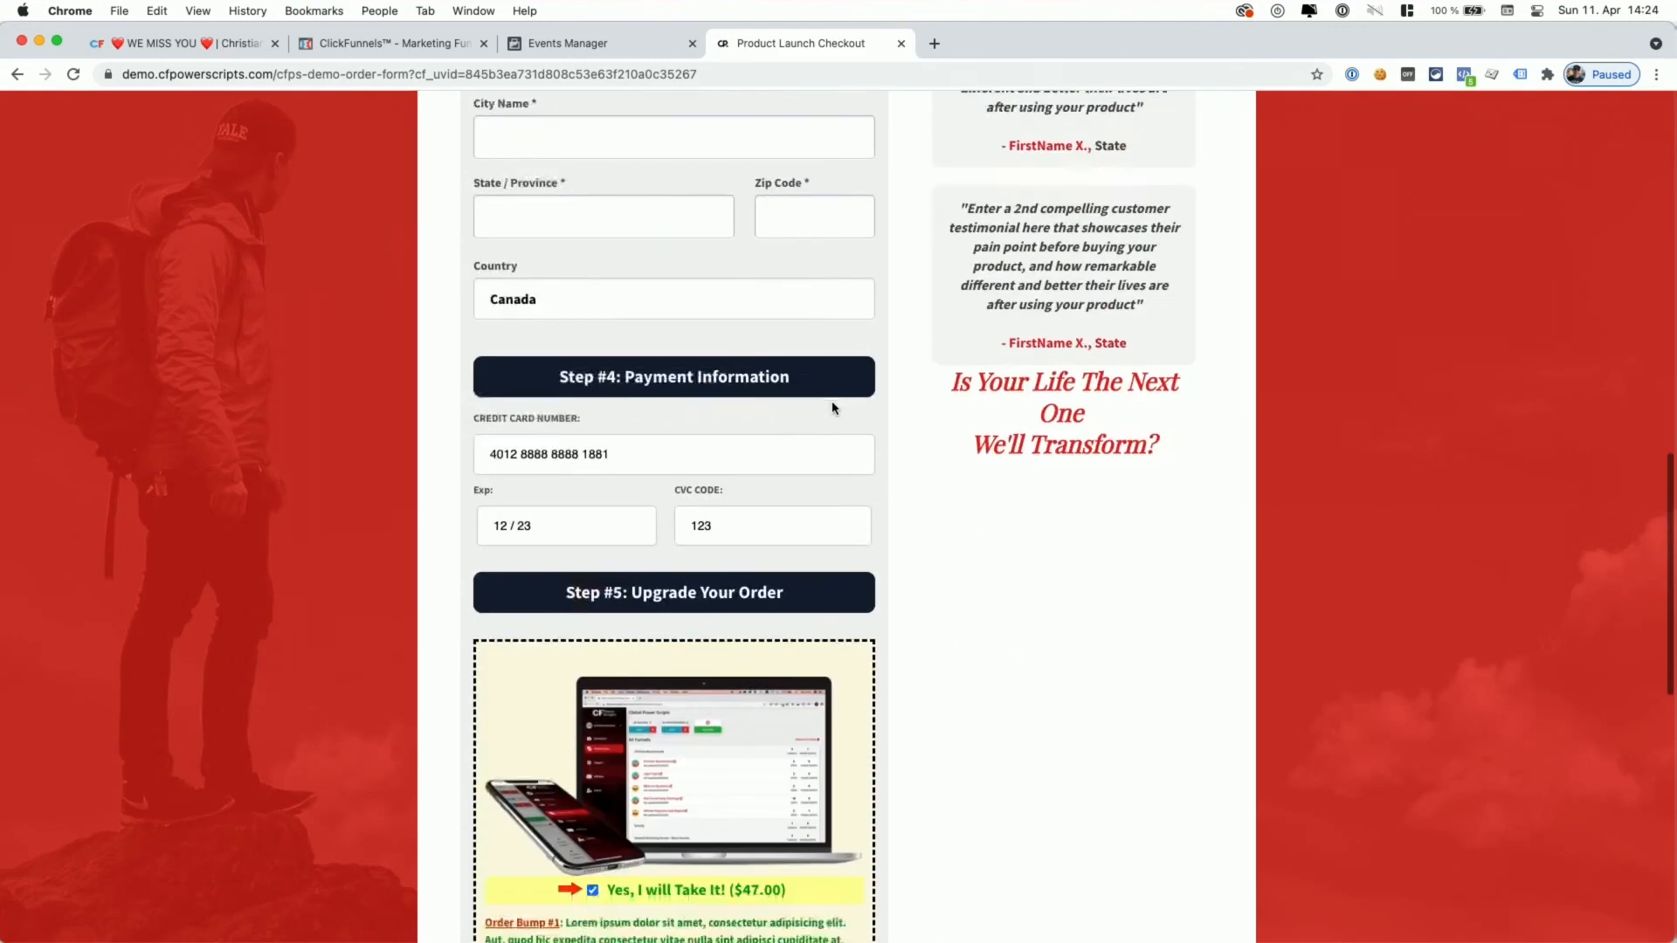
click(674, 741)
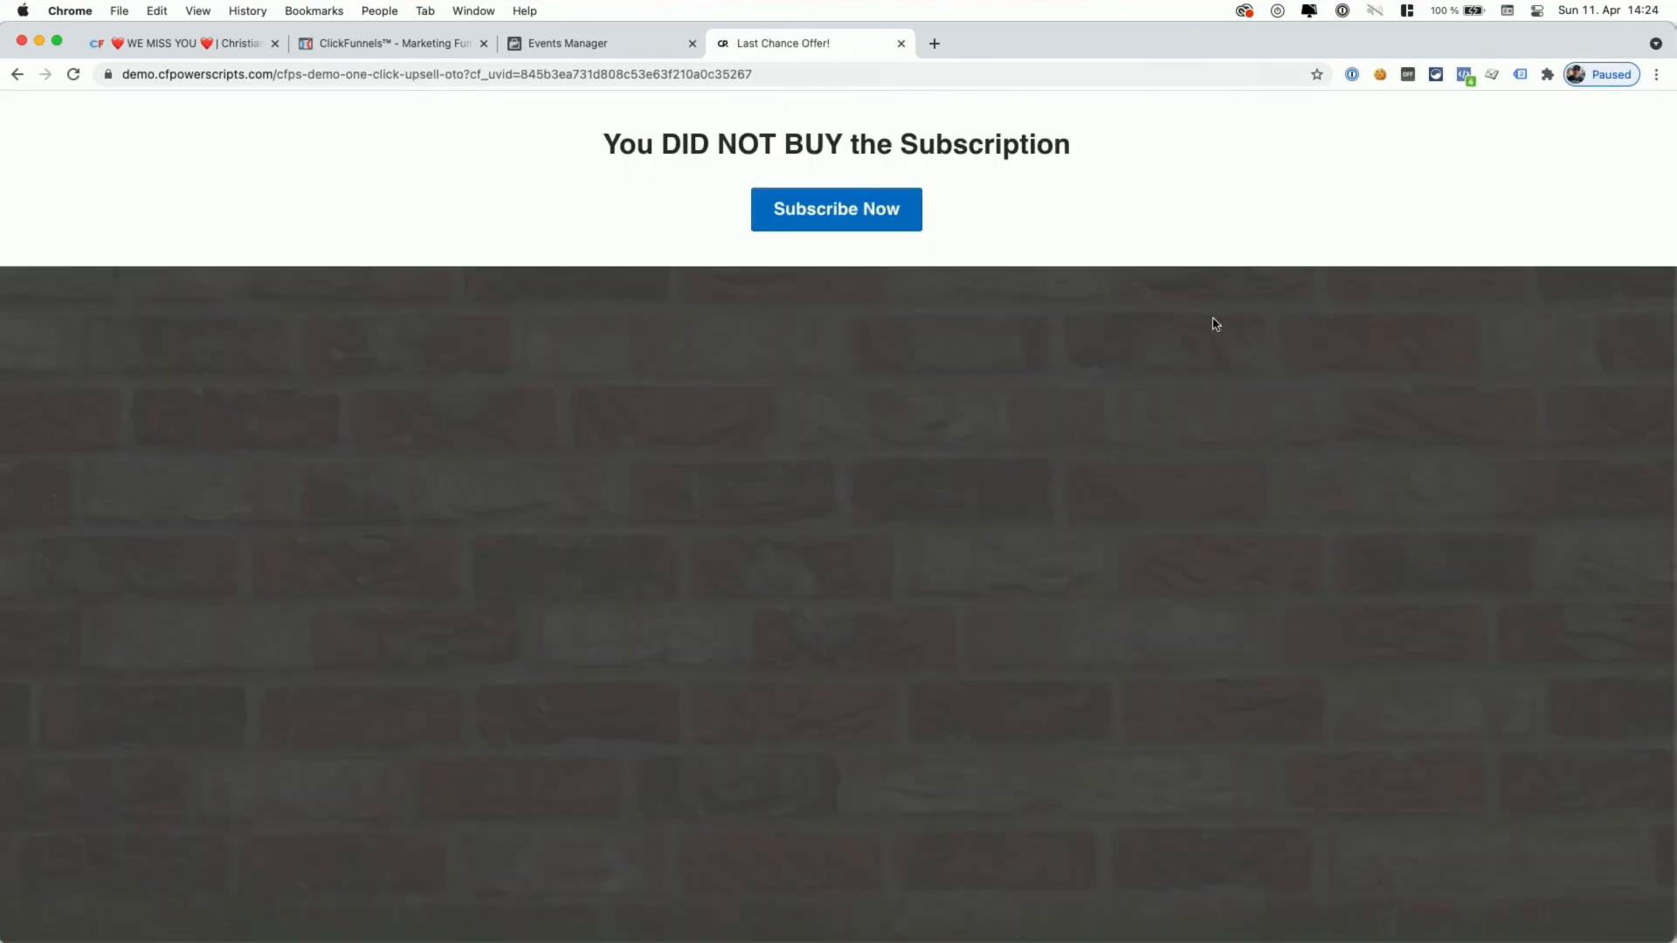
click(1463, 73)
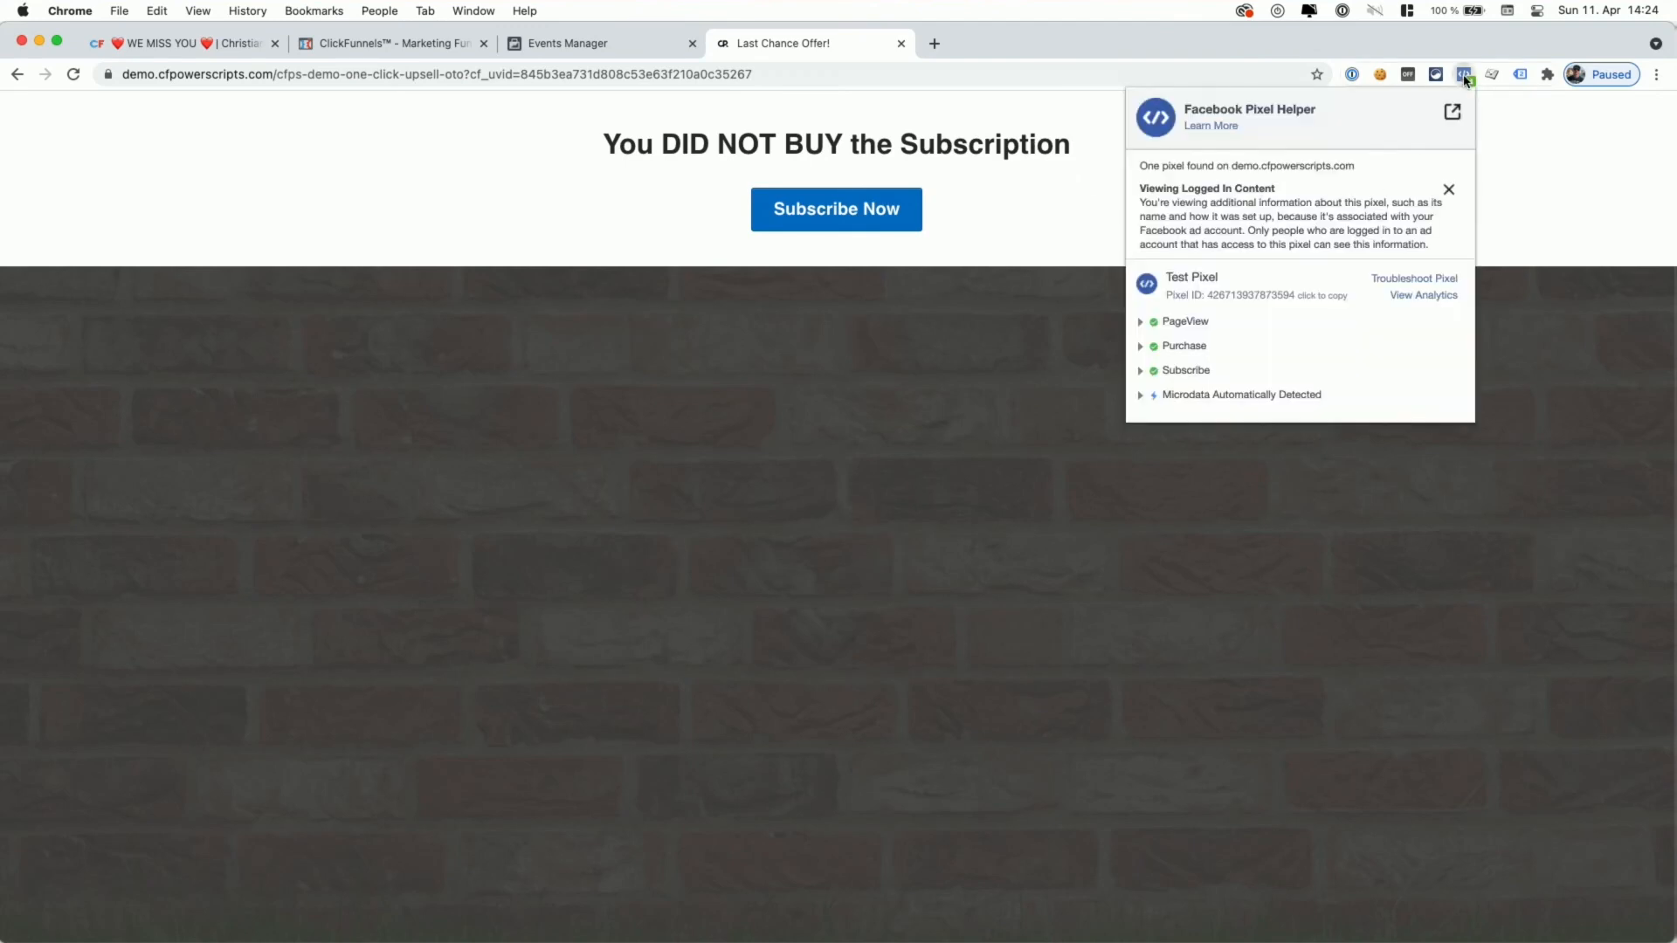
click(1138, 371)
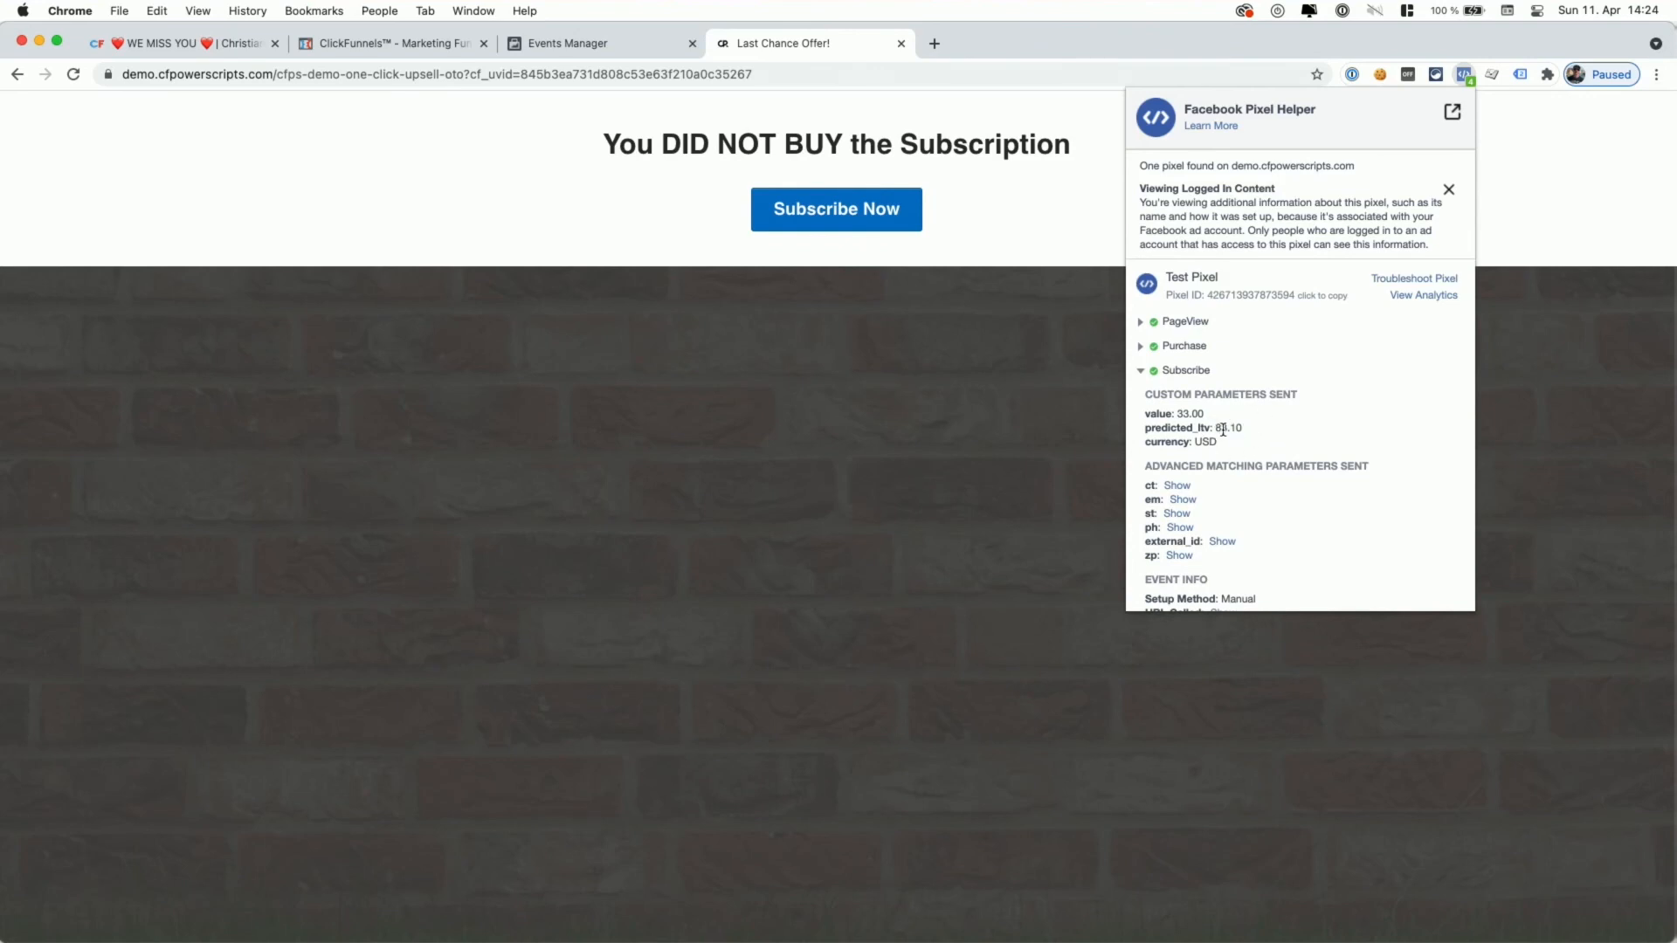
click(1140, 347)
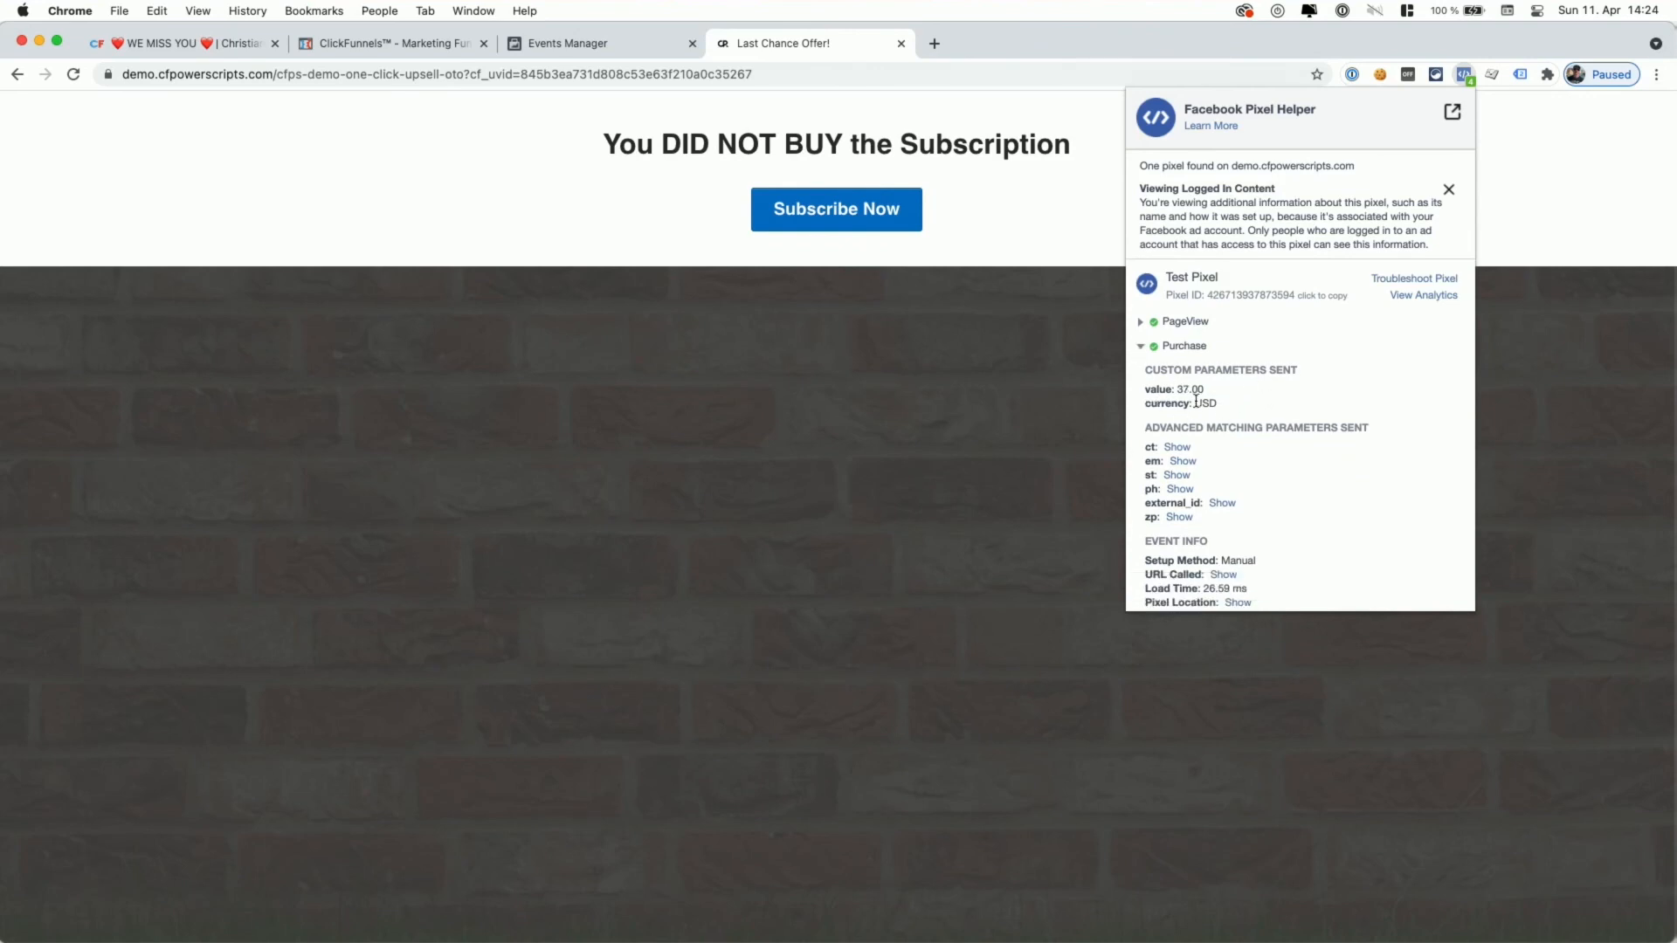
click(580, 43)
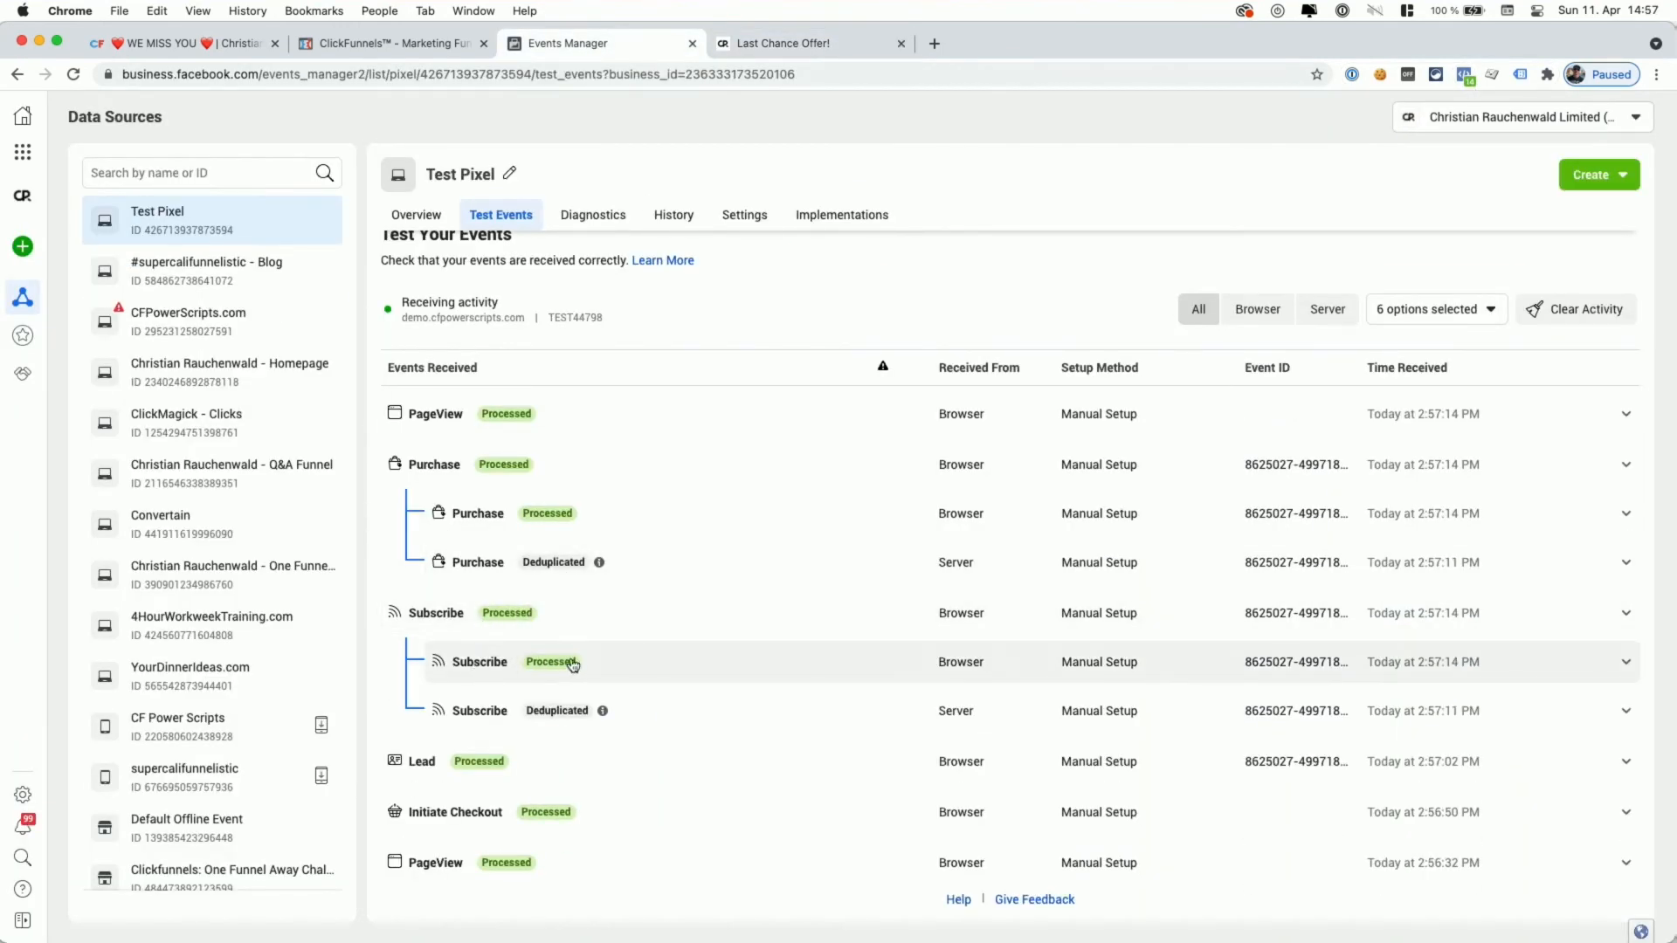
- Expand and review the deduplicated server Subscribe and Purchase events, then return to the CF Power Scripts funnel
click(482, 713)
scroll(556, 671, down, 2)
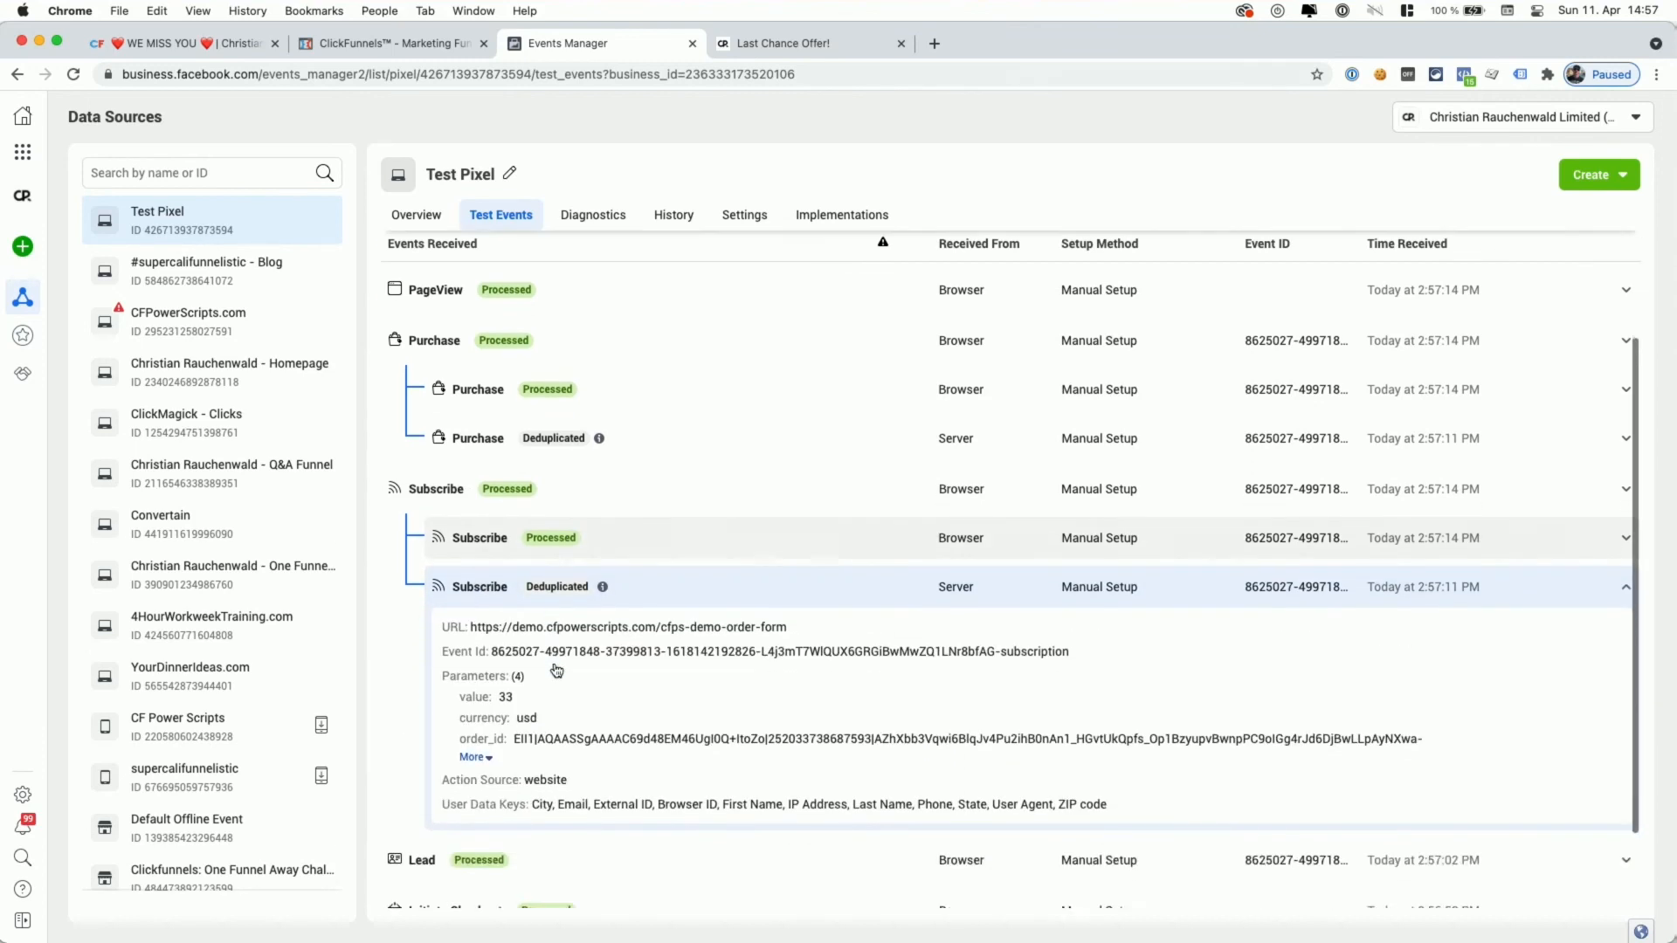
scroll(557, 671, down, 1)
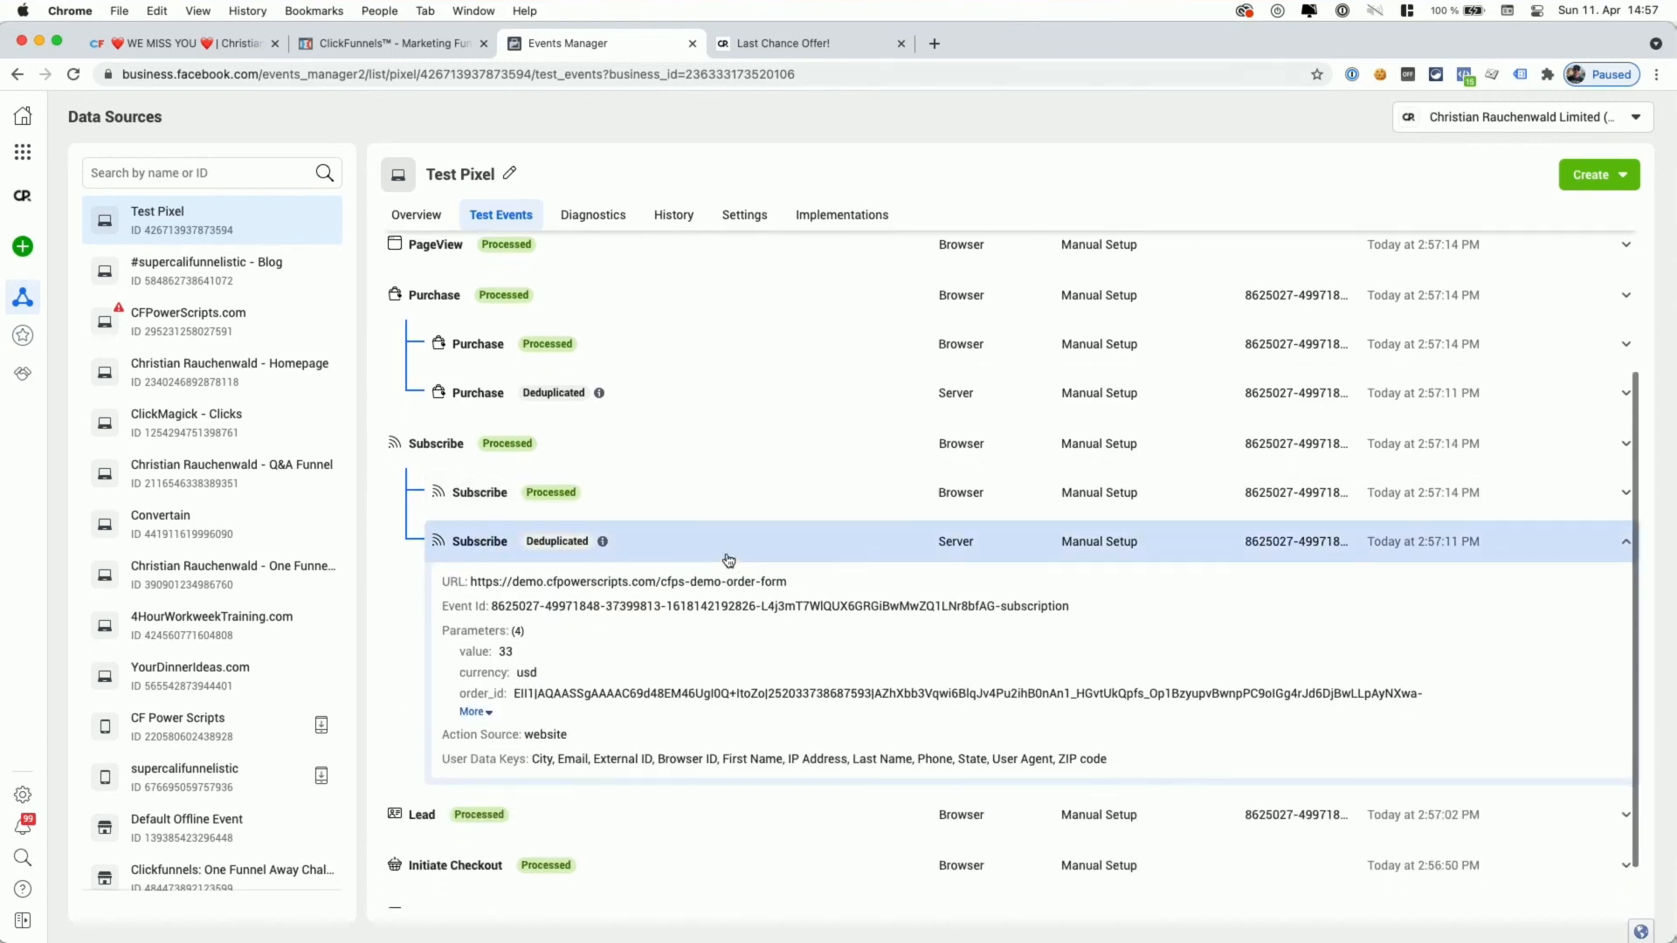
scroll(908, 618, up, 1)
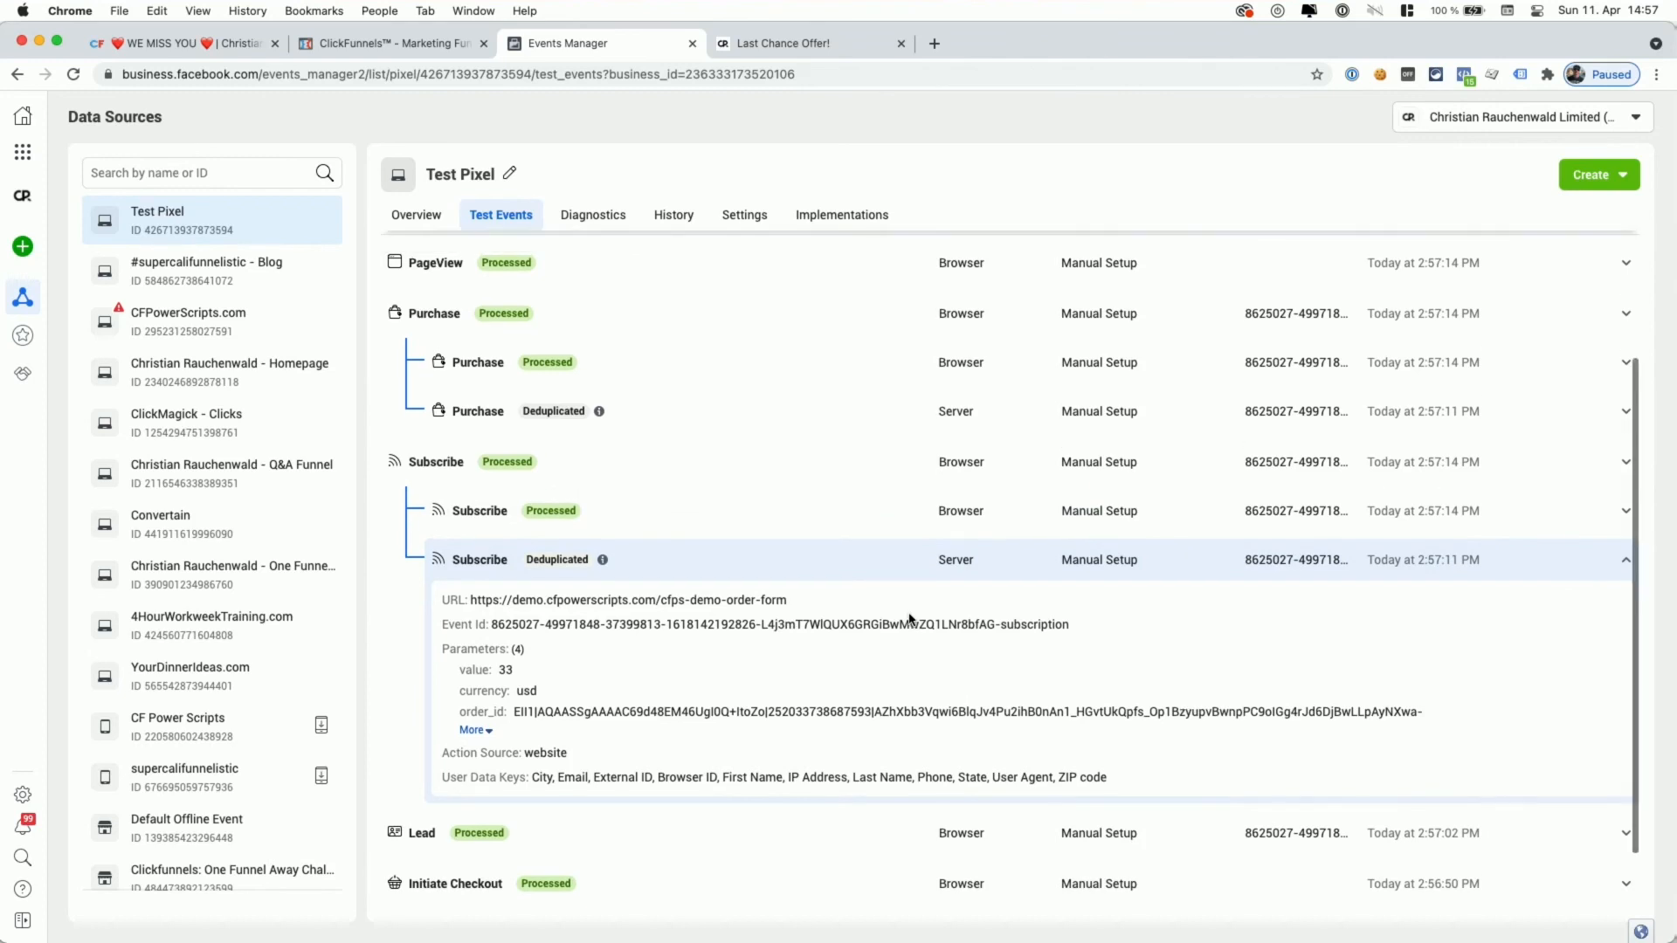
scroll(553, 629, up, 3)
scroll(552, 629, up, 1)
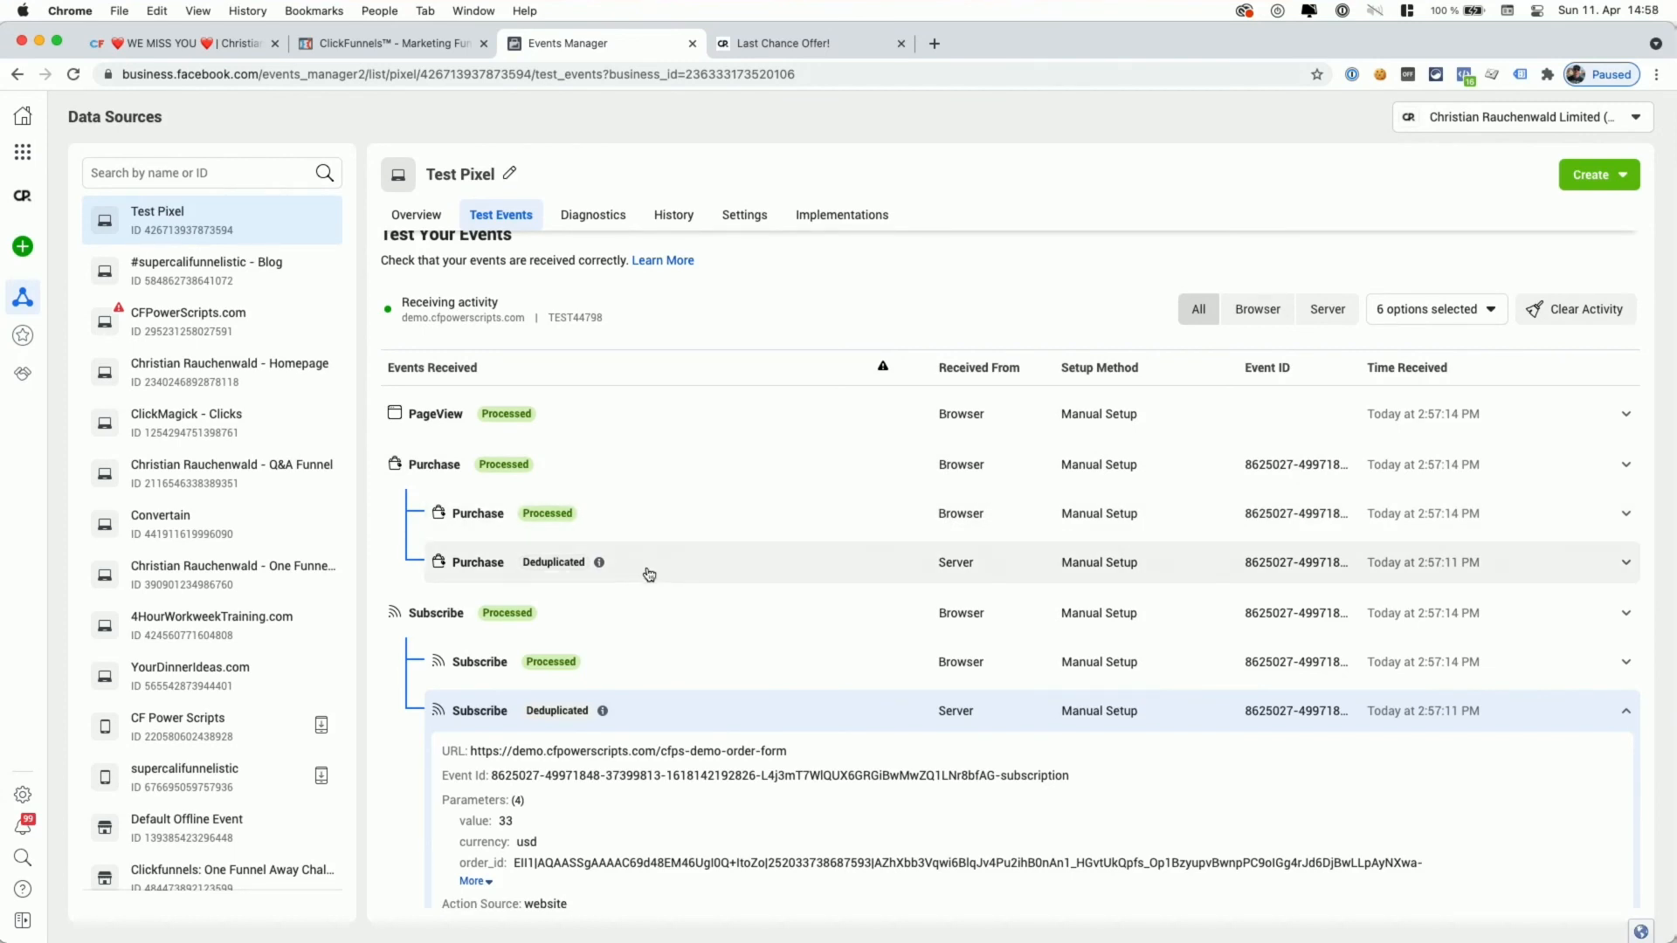
click(685, 573)
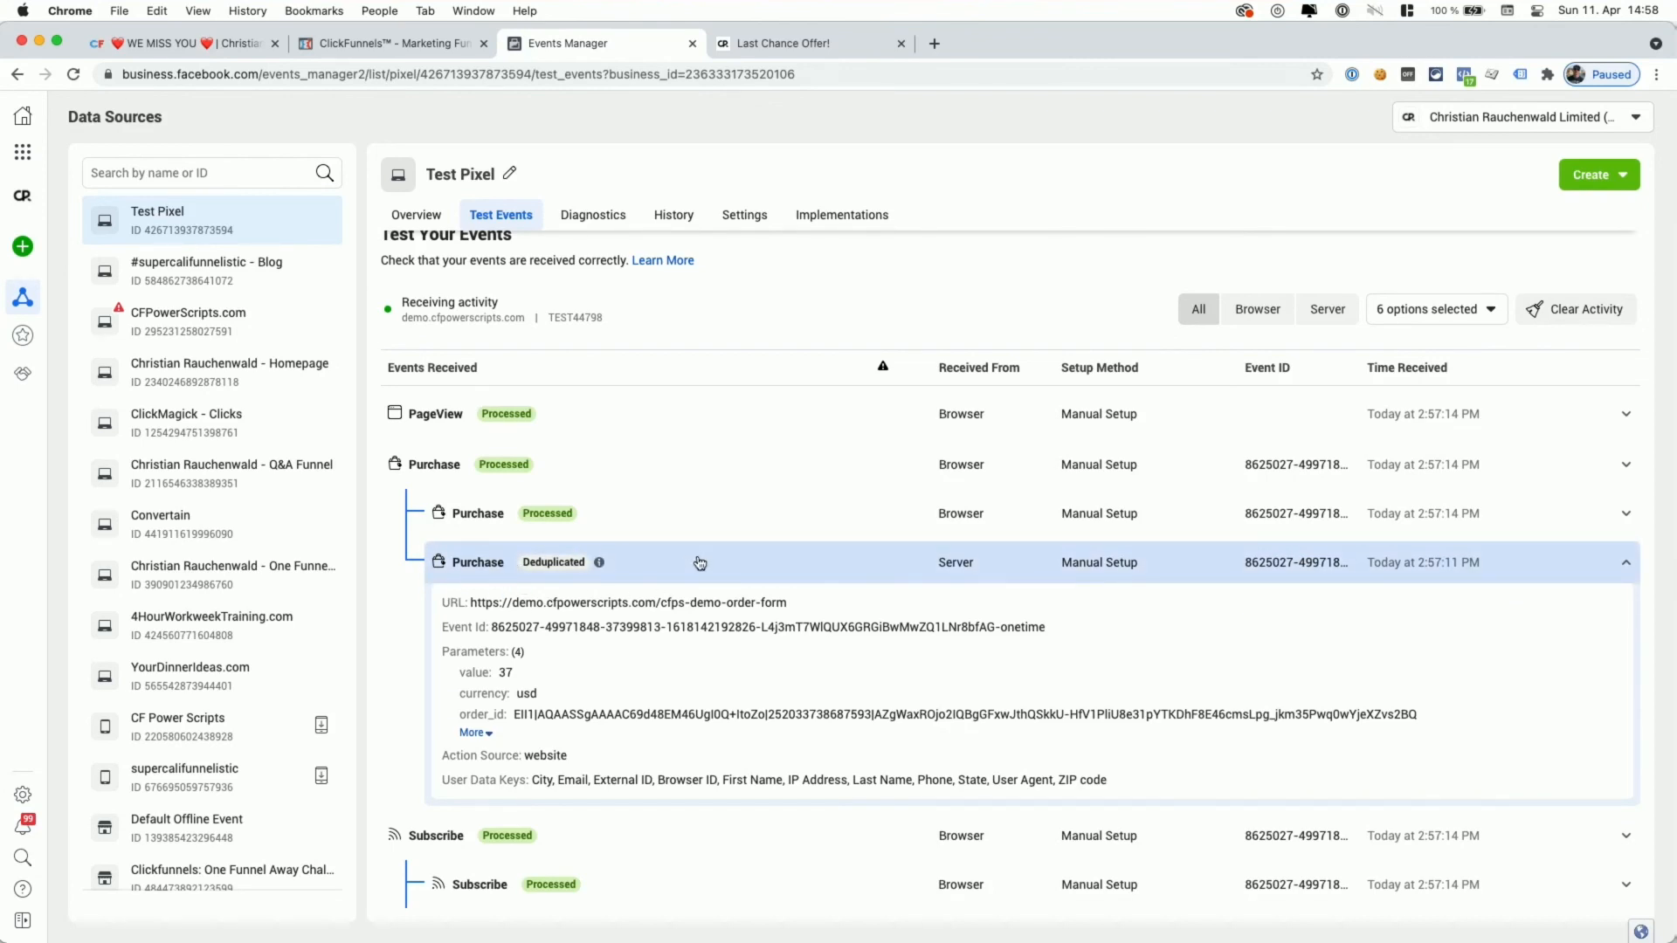
scroll(699, 562, down, 1)
scroll(696, 524, up, 2)
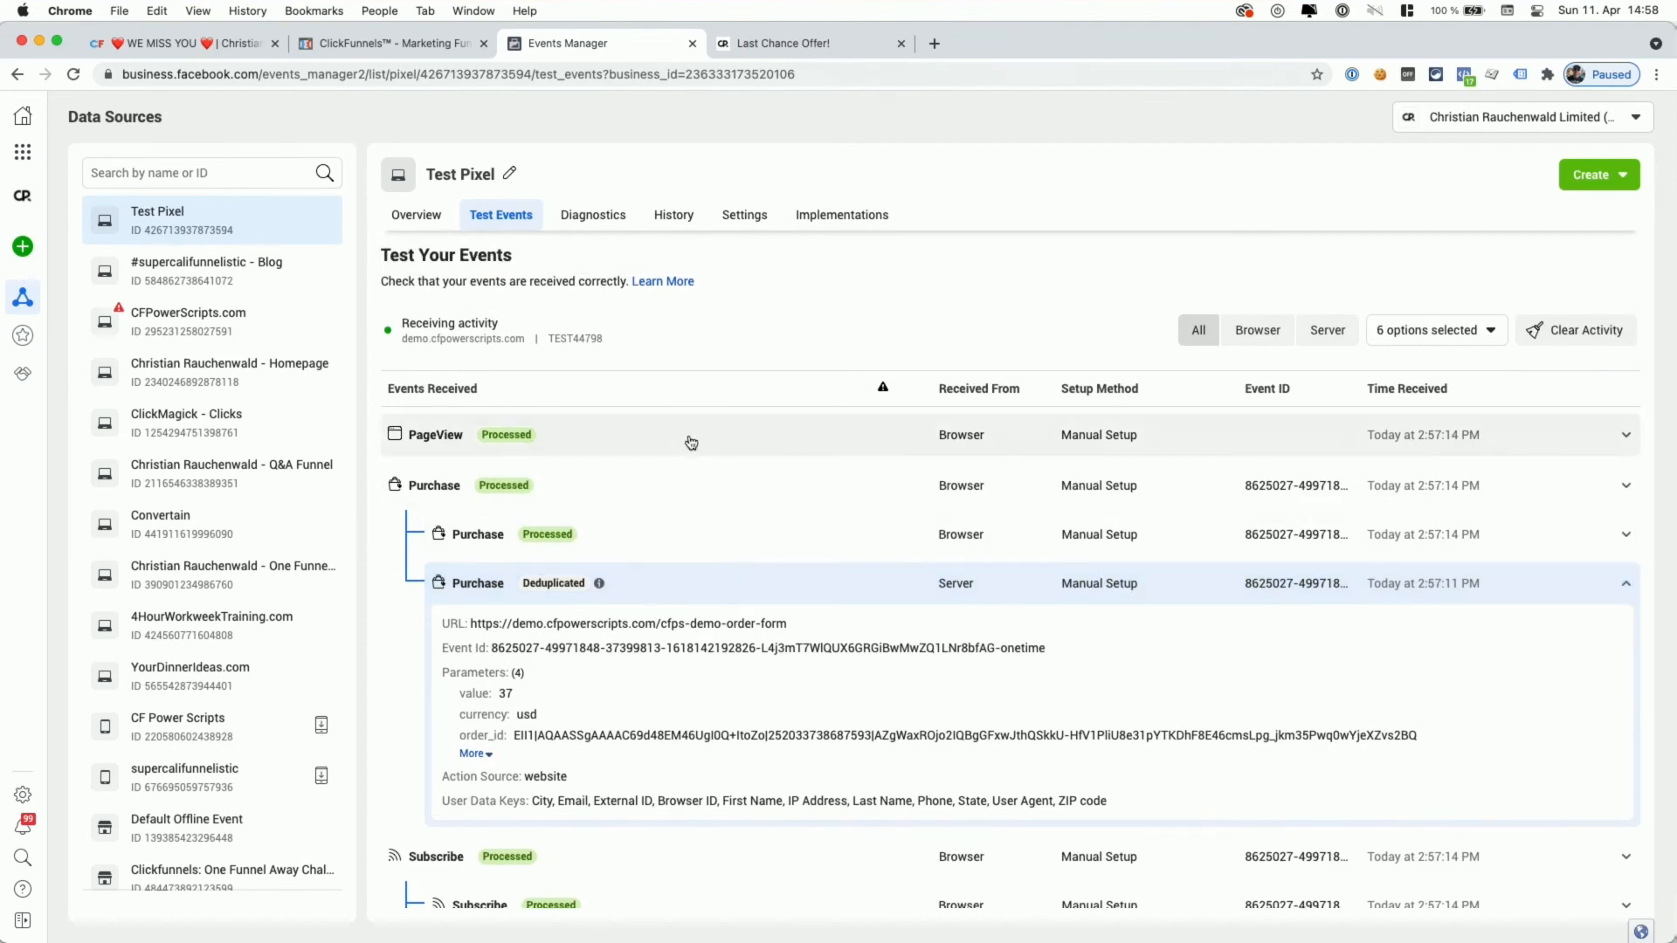
scroll(690, 442, down, 1)
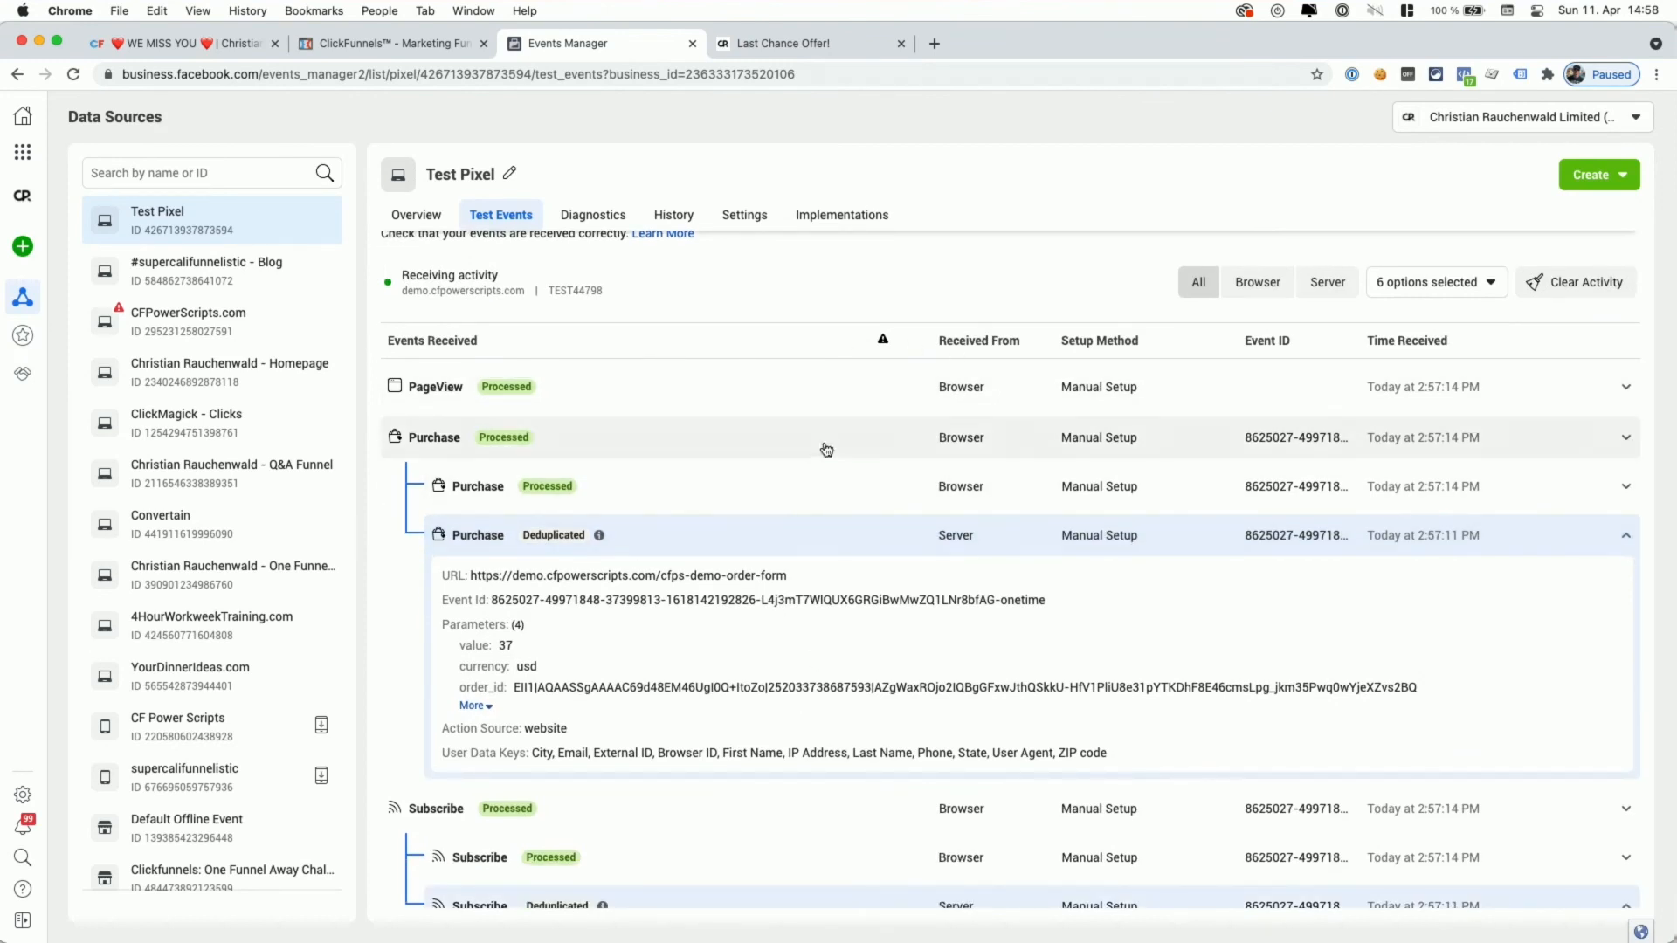
click(172, 42)
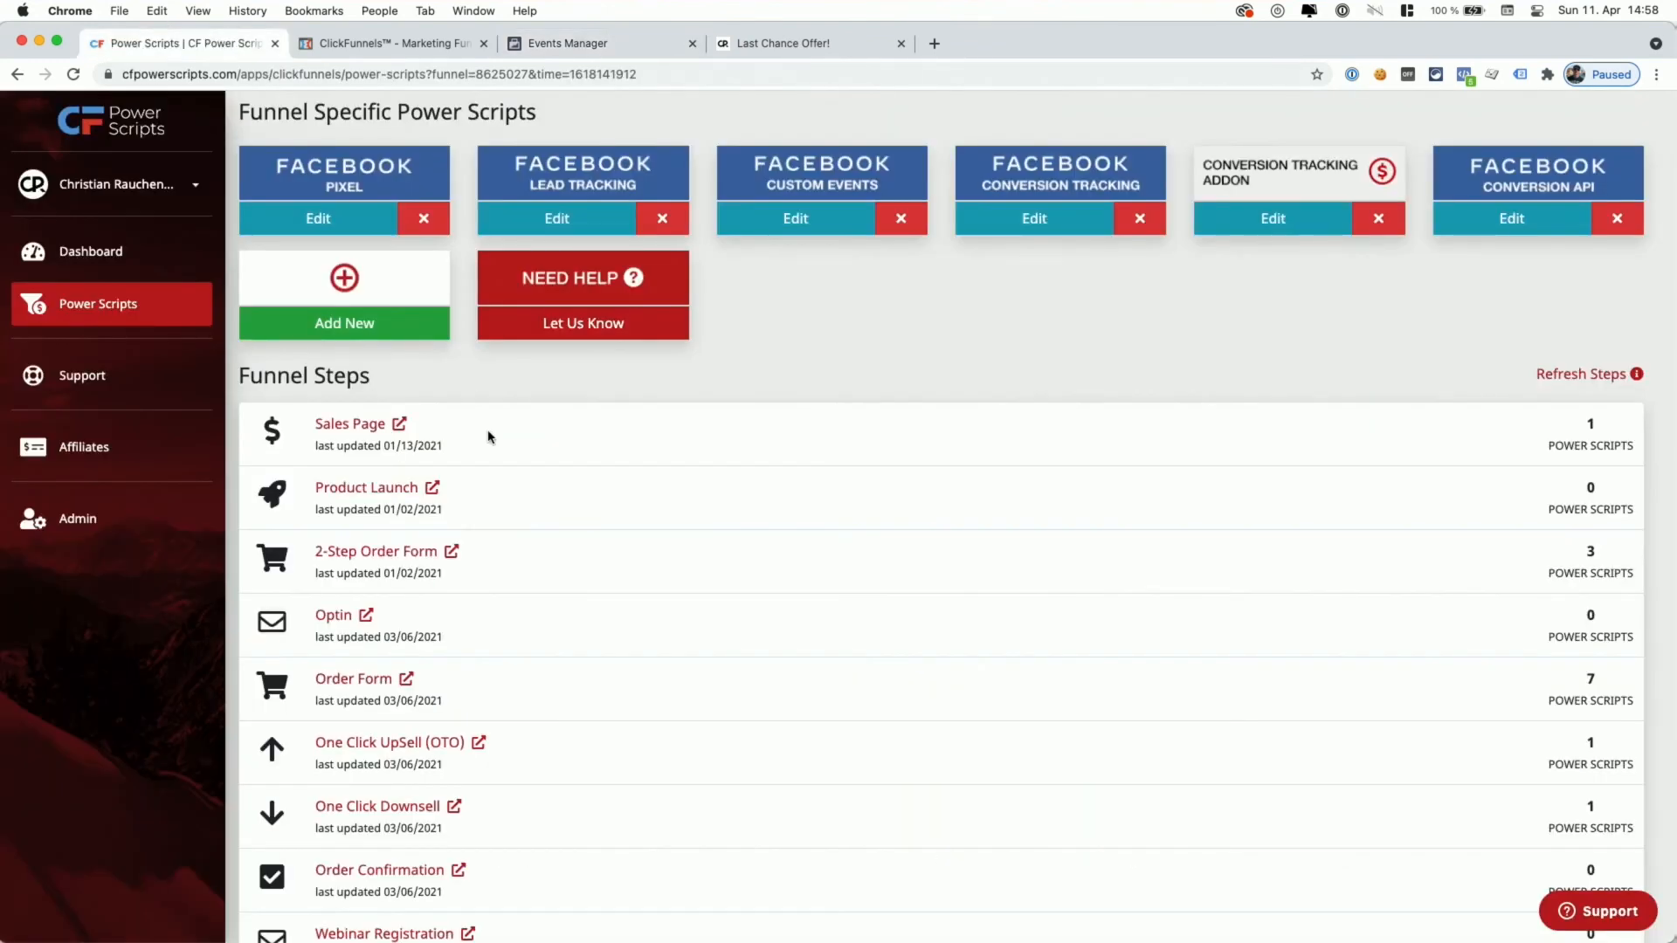
- Set Enable Test Events to No on the Facebook Conversion API script and save it
scroll(488, 437, up, 3)
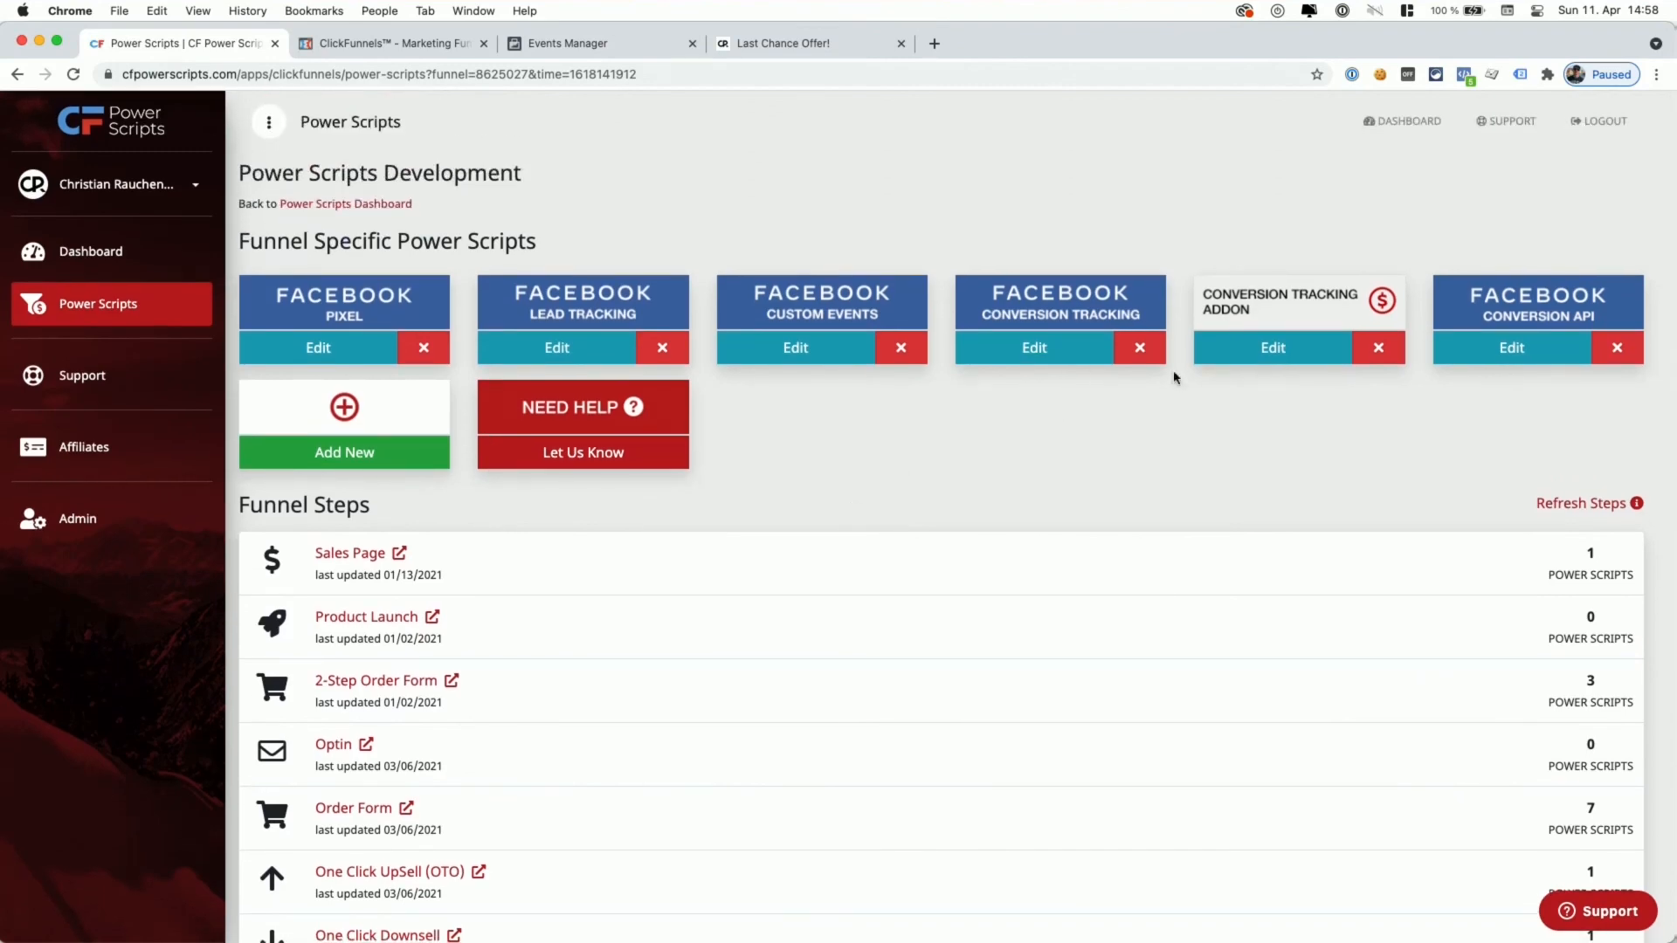
click(1512, 349)
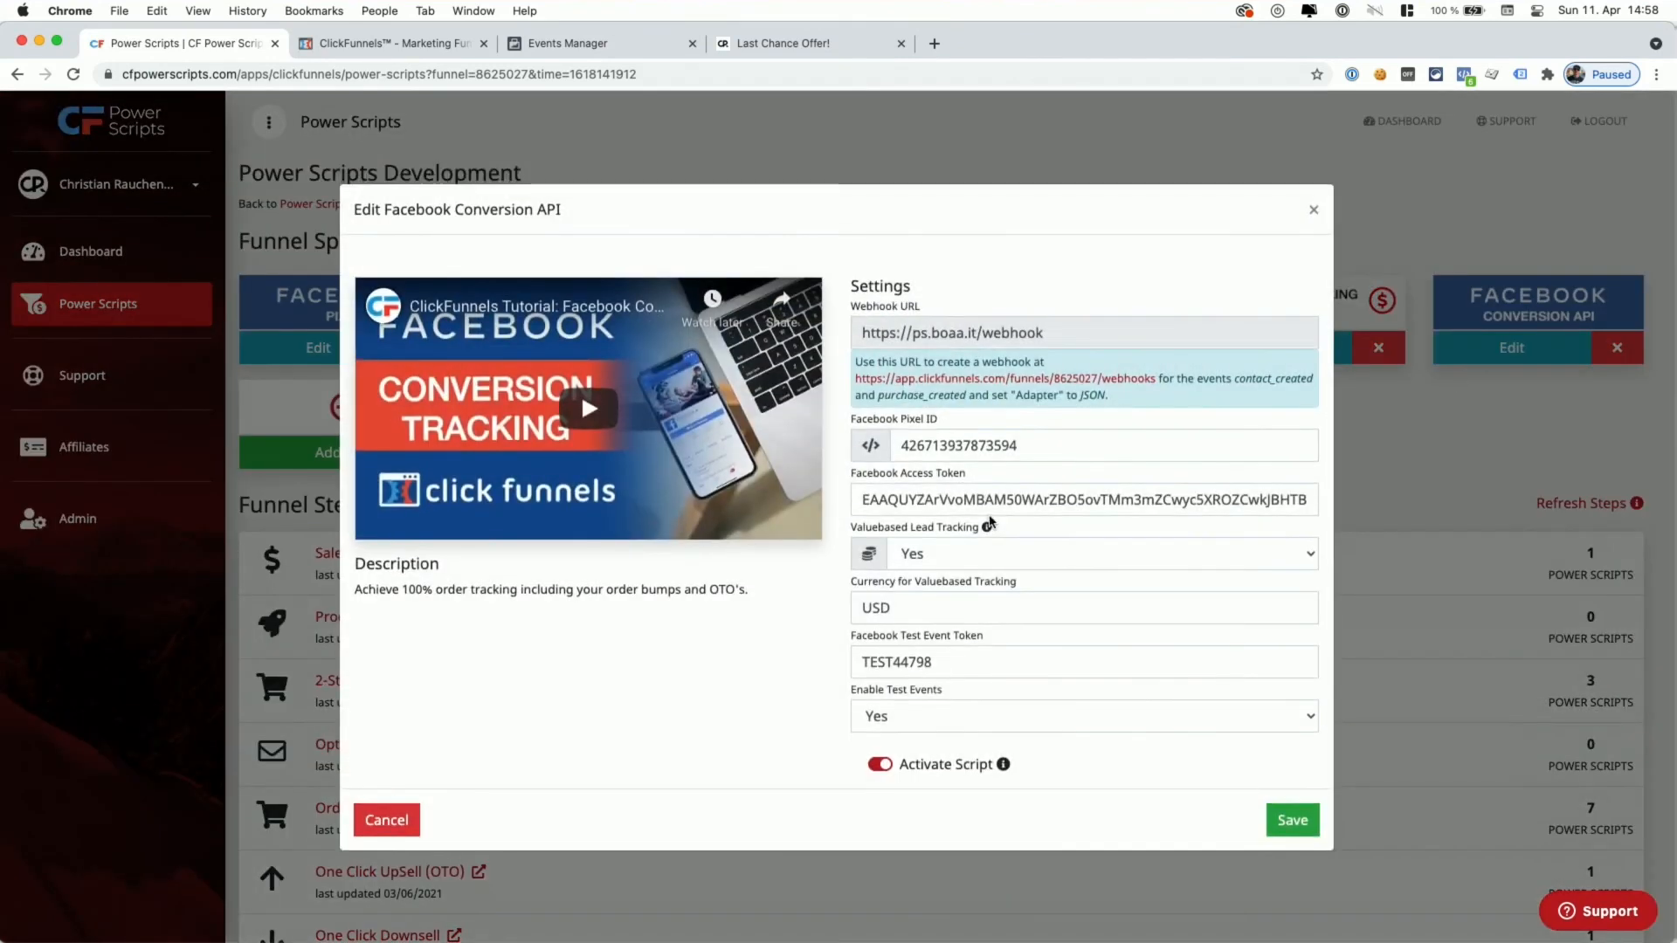
click(942, 717)
click(908, 736)
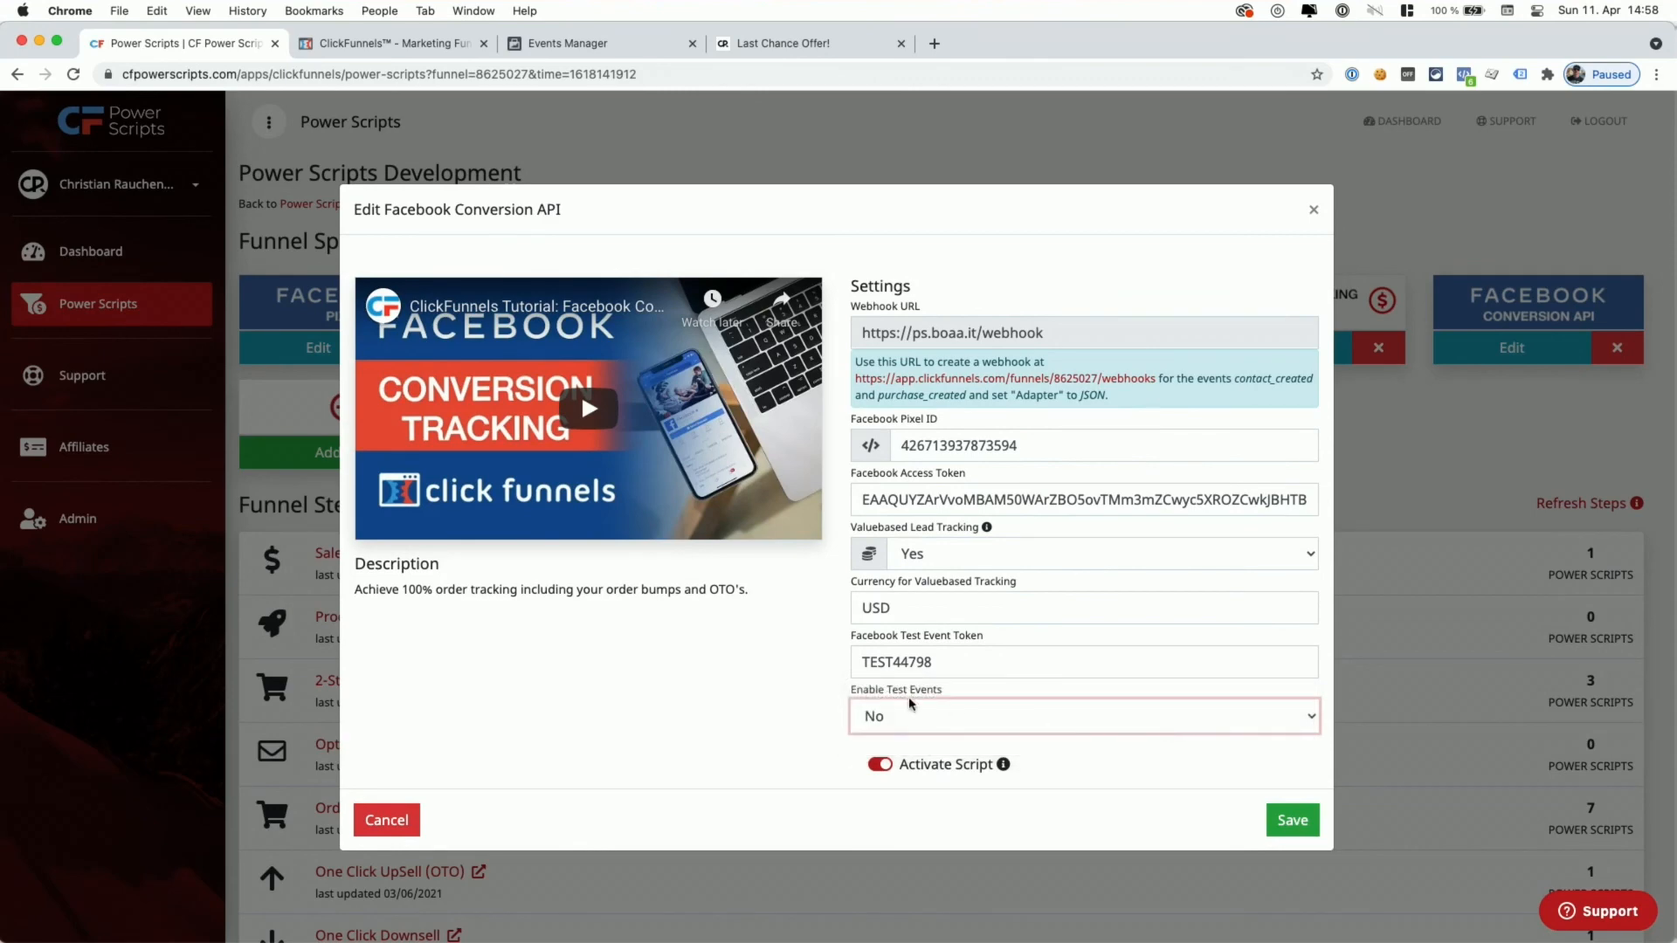
click(1290, 819)
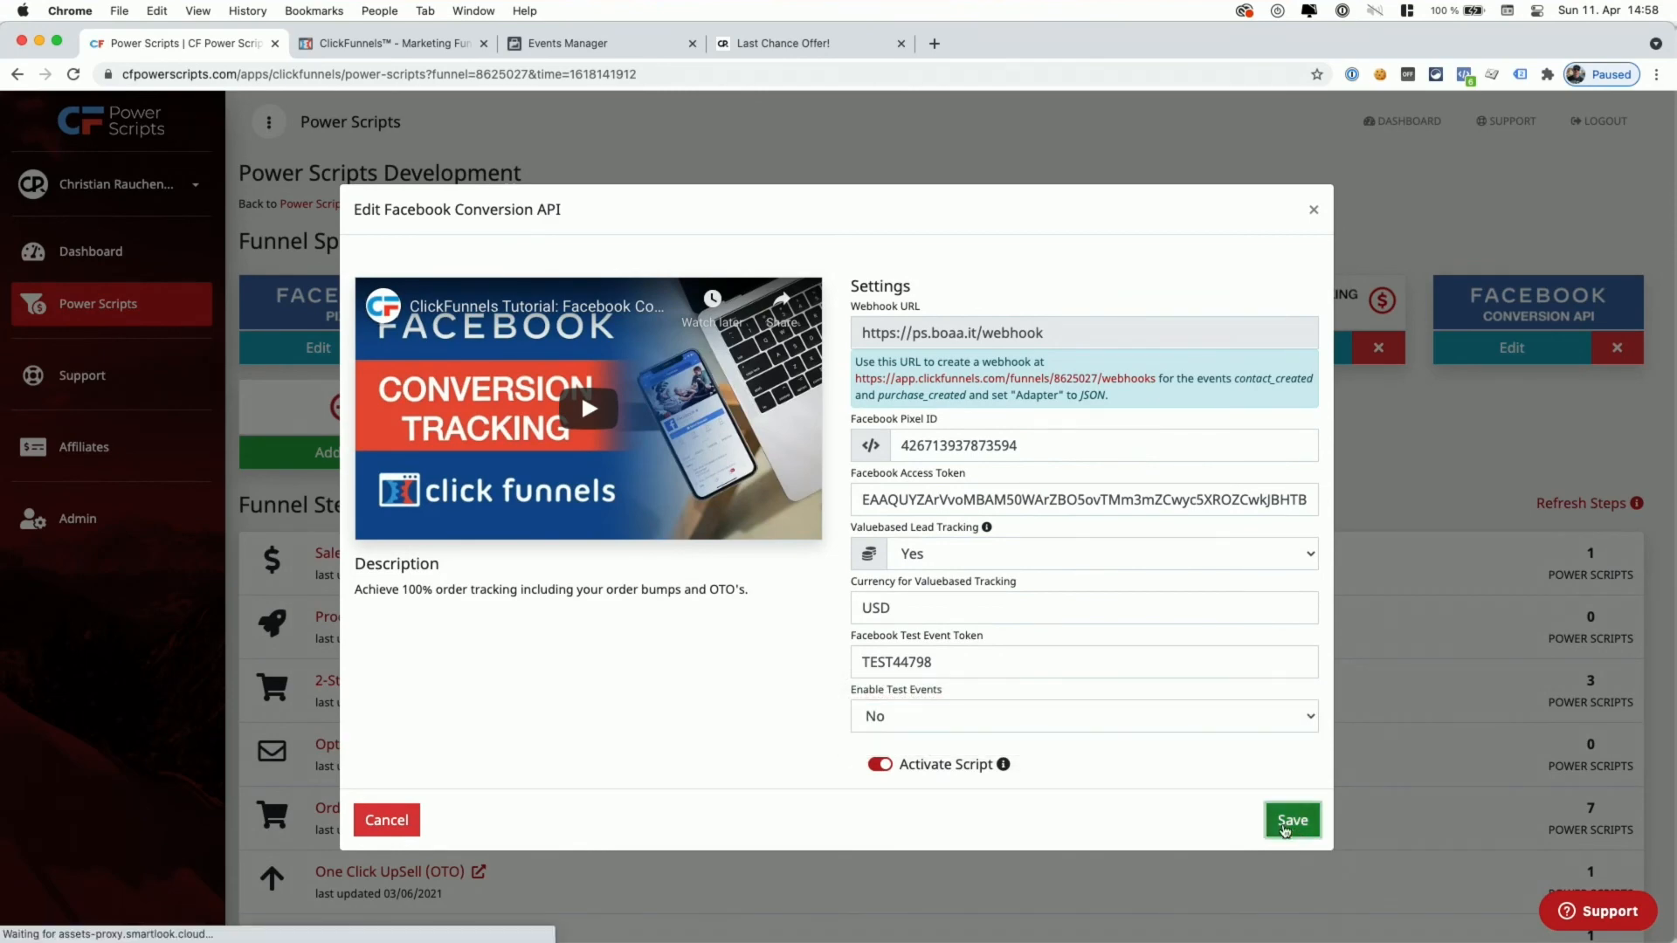
click(610, 43)
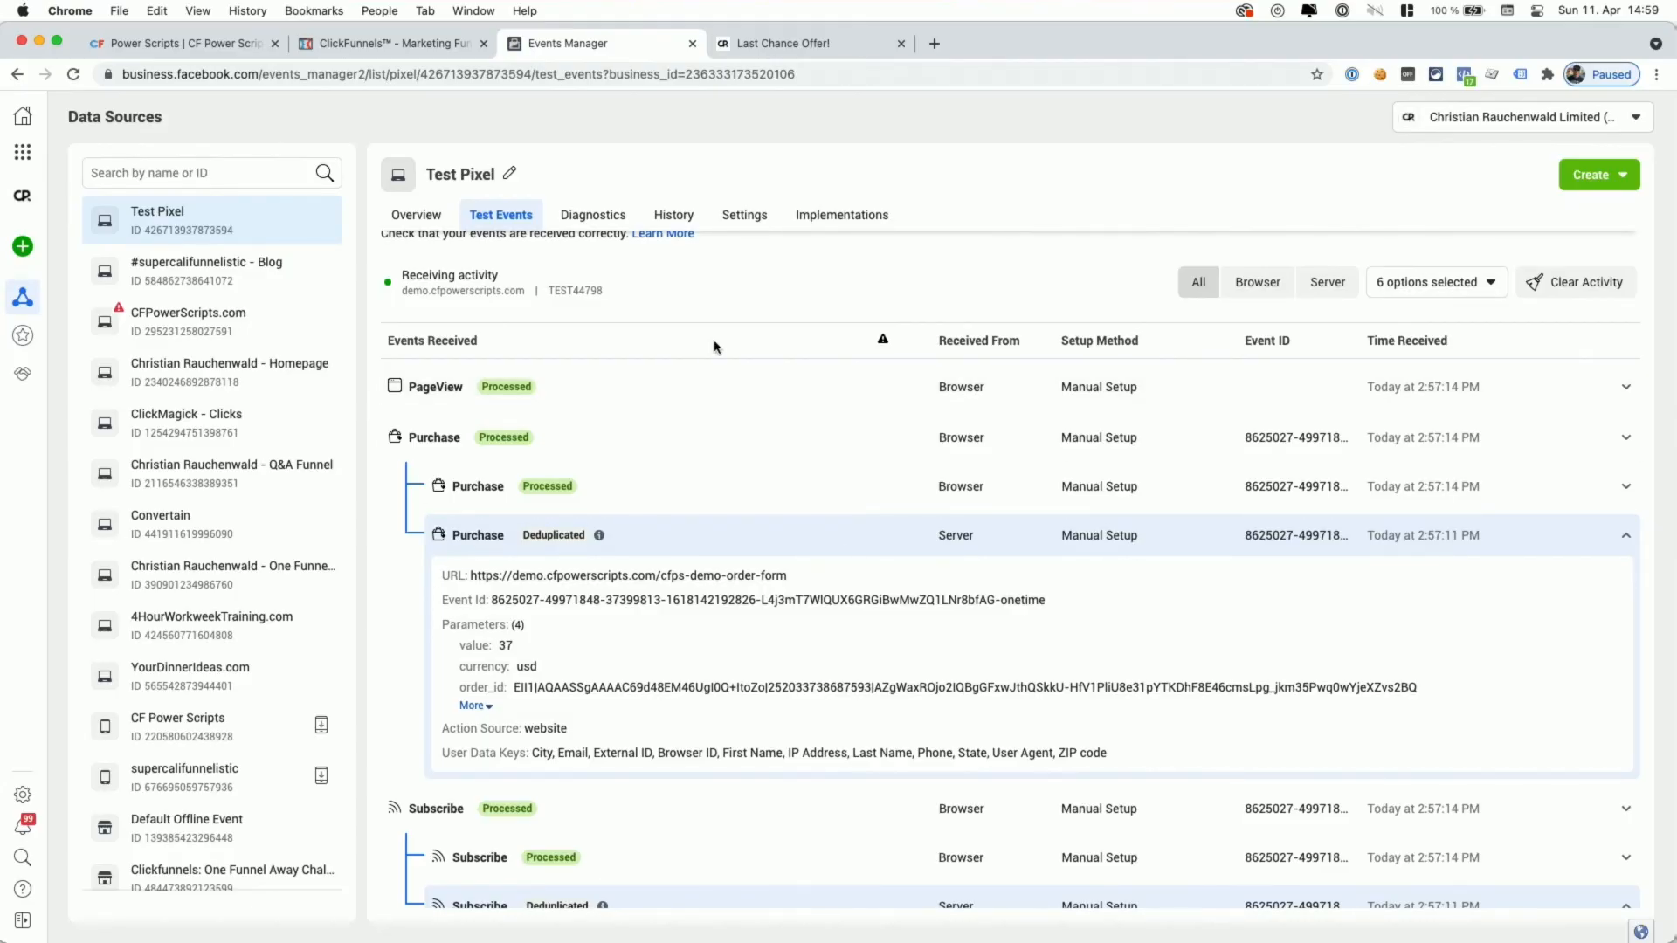
- Confirm the Test Pixel's Diagnostics show no active issues, then open its Overview
click(590, 218)
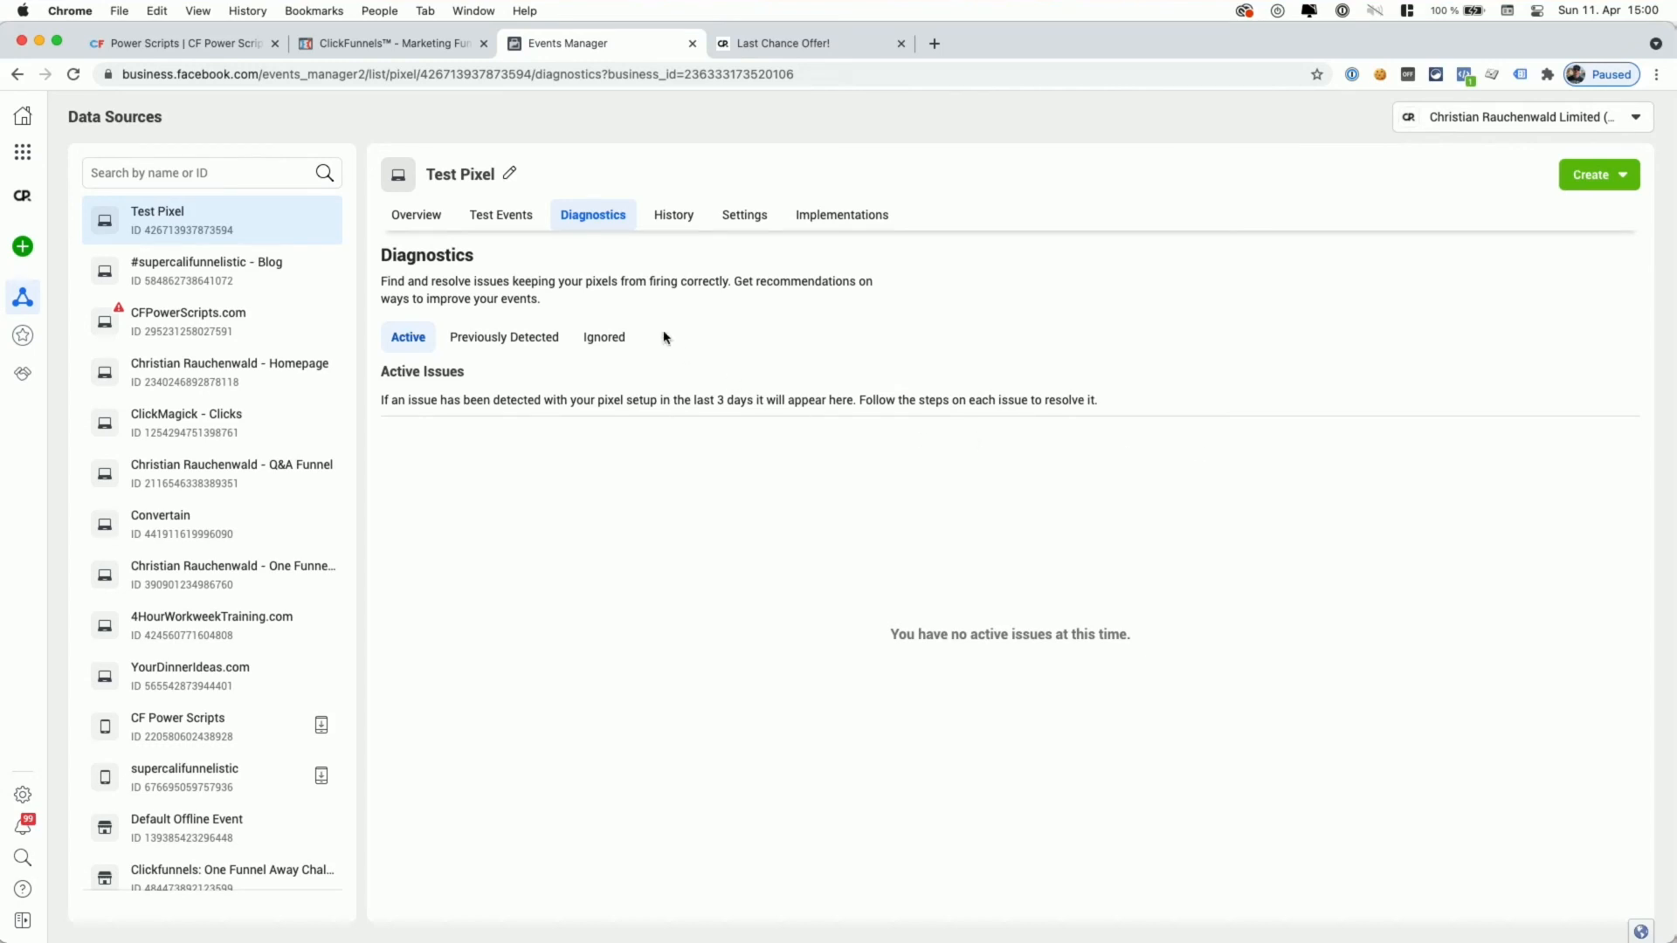
click(424, 219)
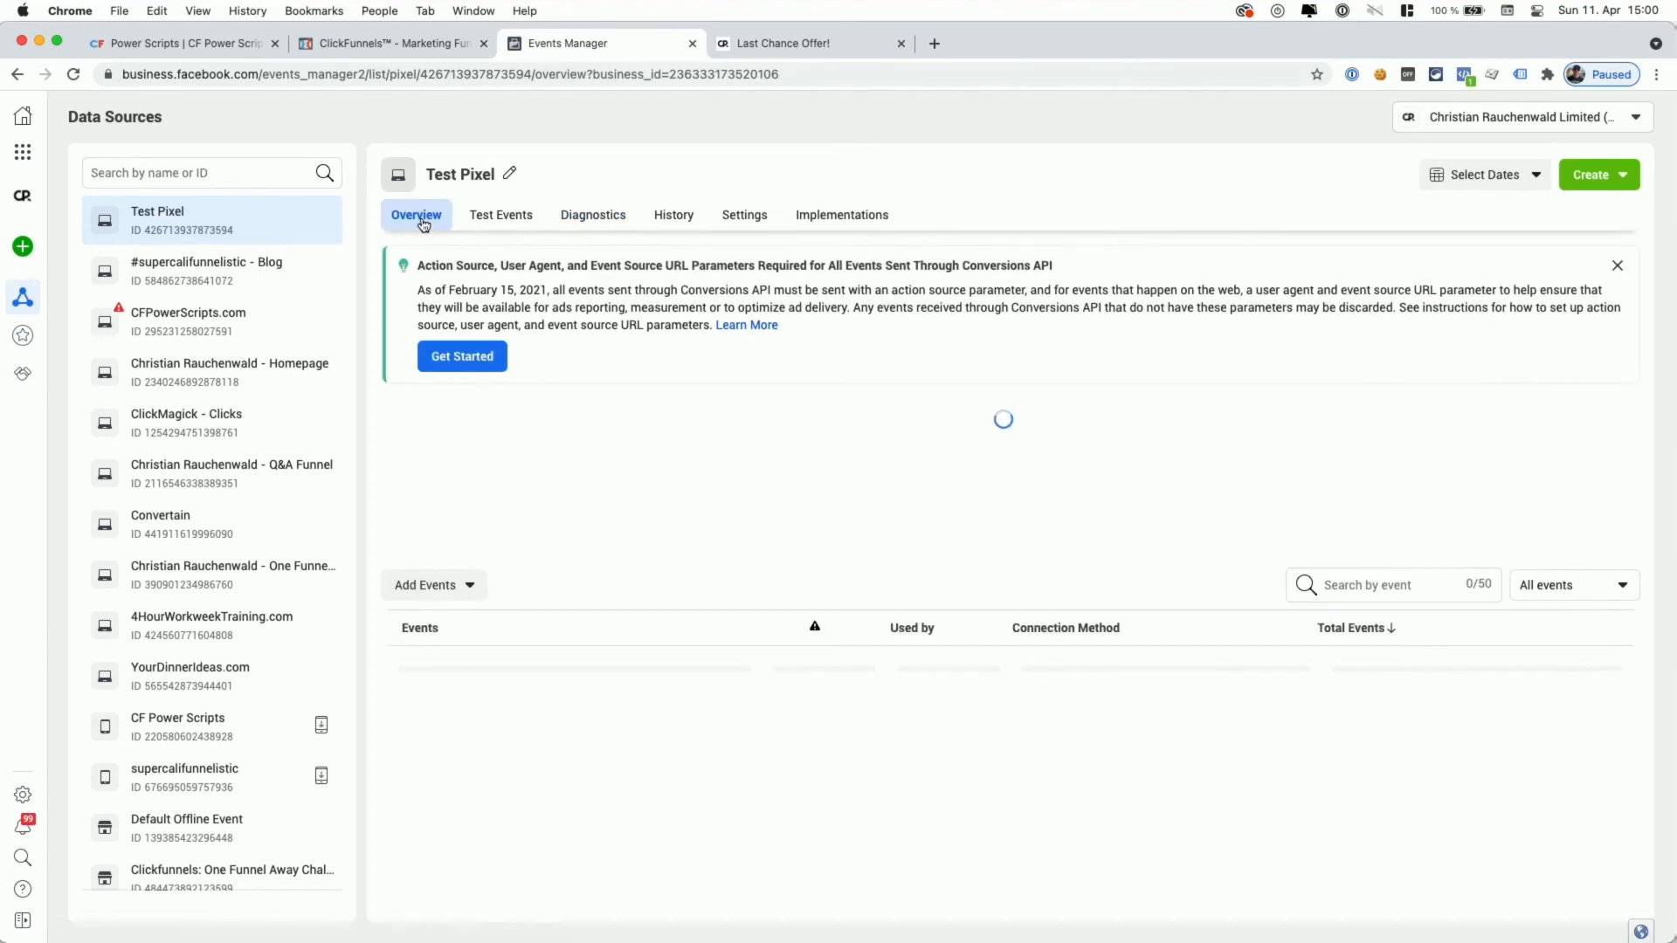